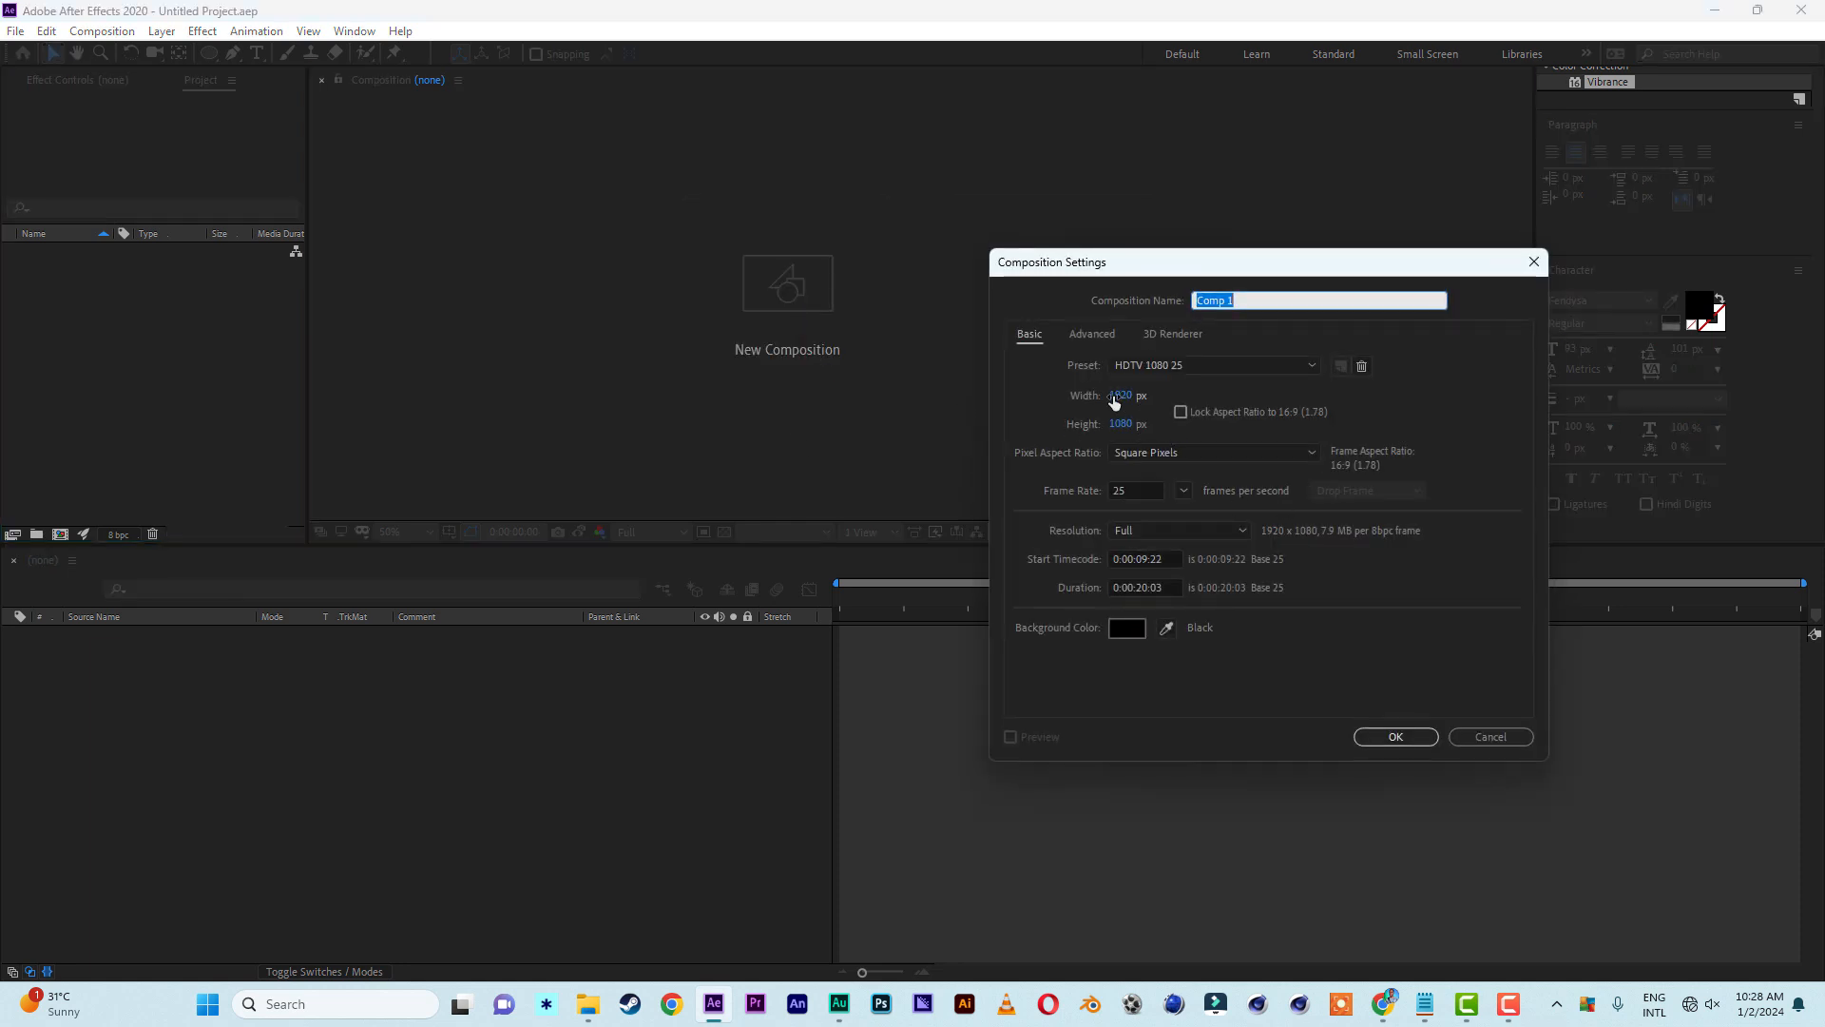
Set the new composition's width and height to 1000 px each
{"action": "left_click", "coordinate": [1116, 396]}
{"action": "type", "text": "1000"}
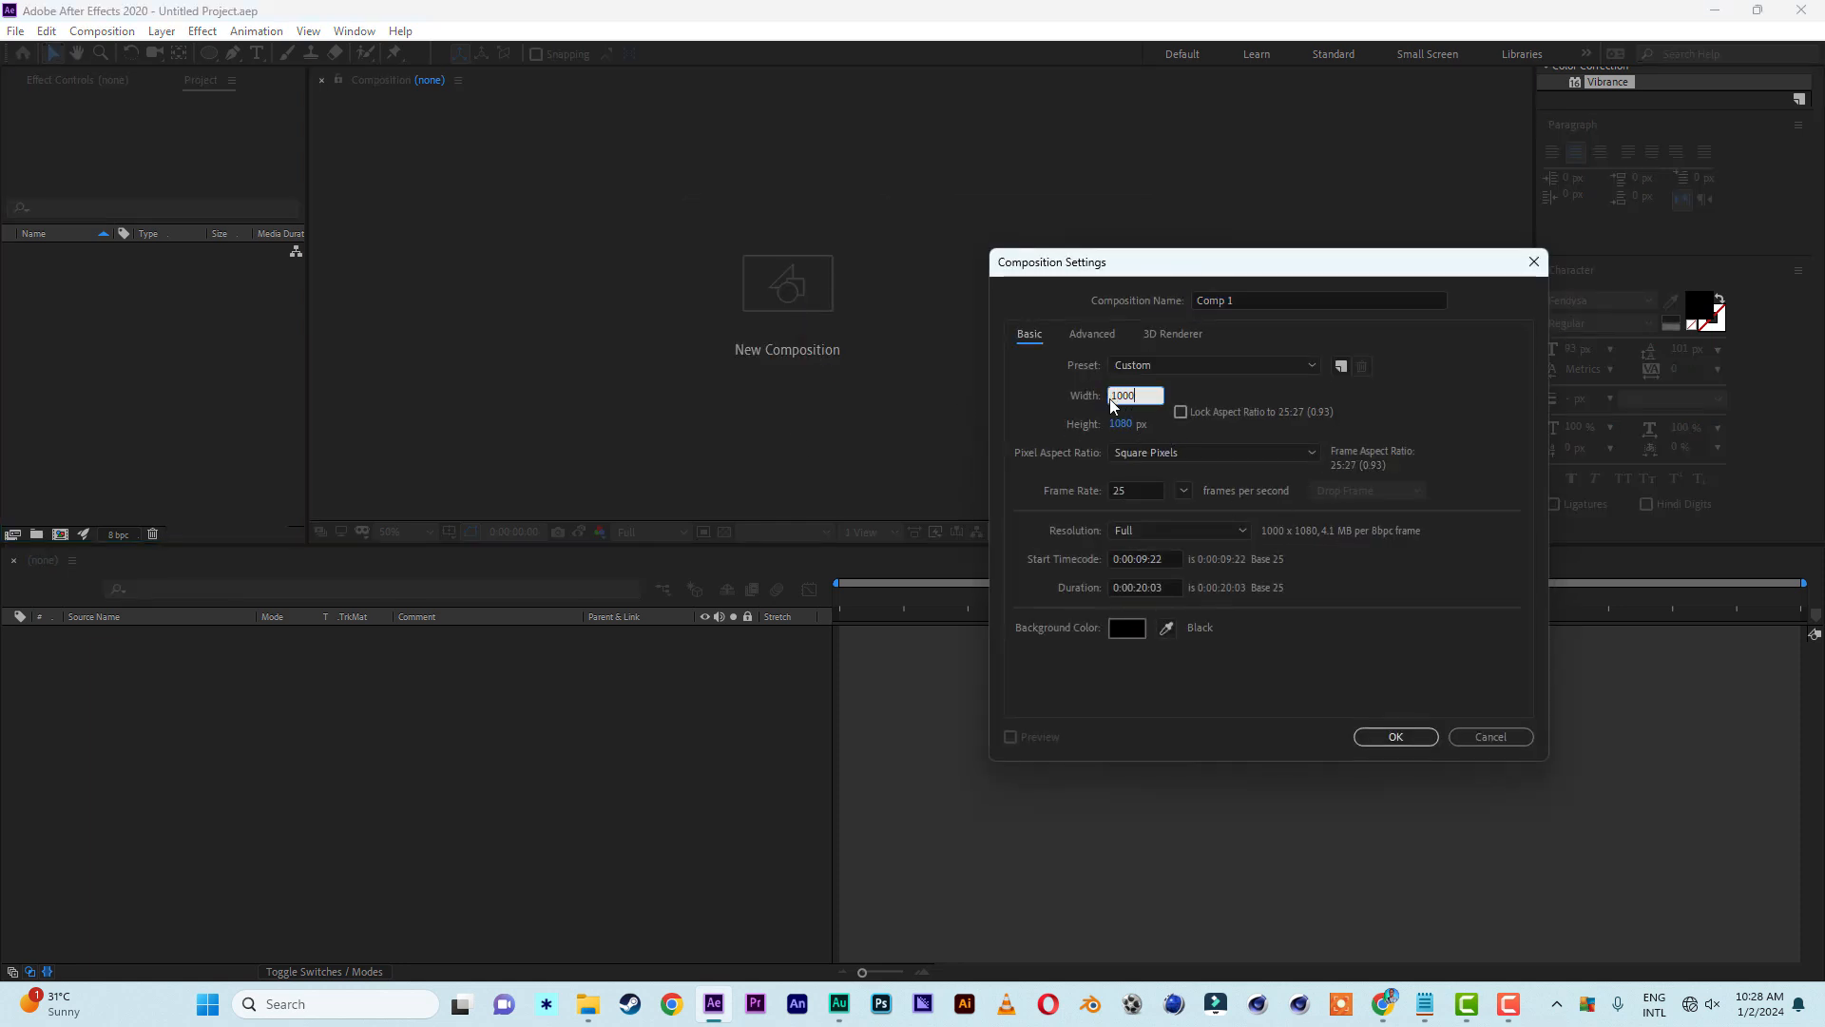
{"action": "left_click", "coordinate": [1120, 423]}
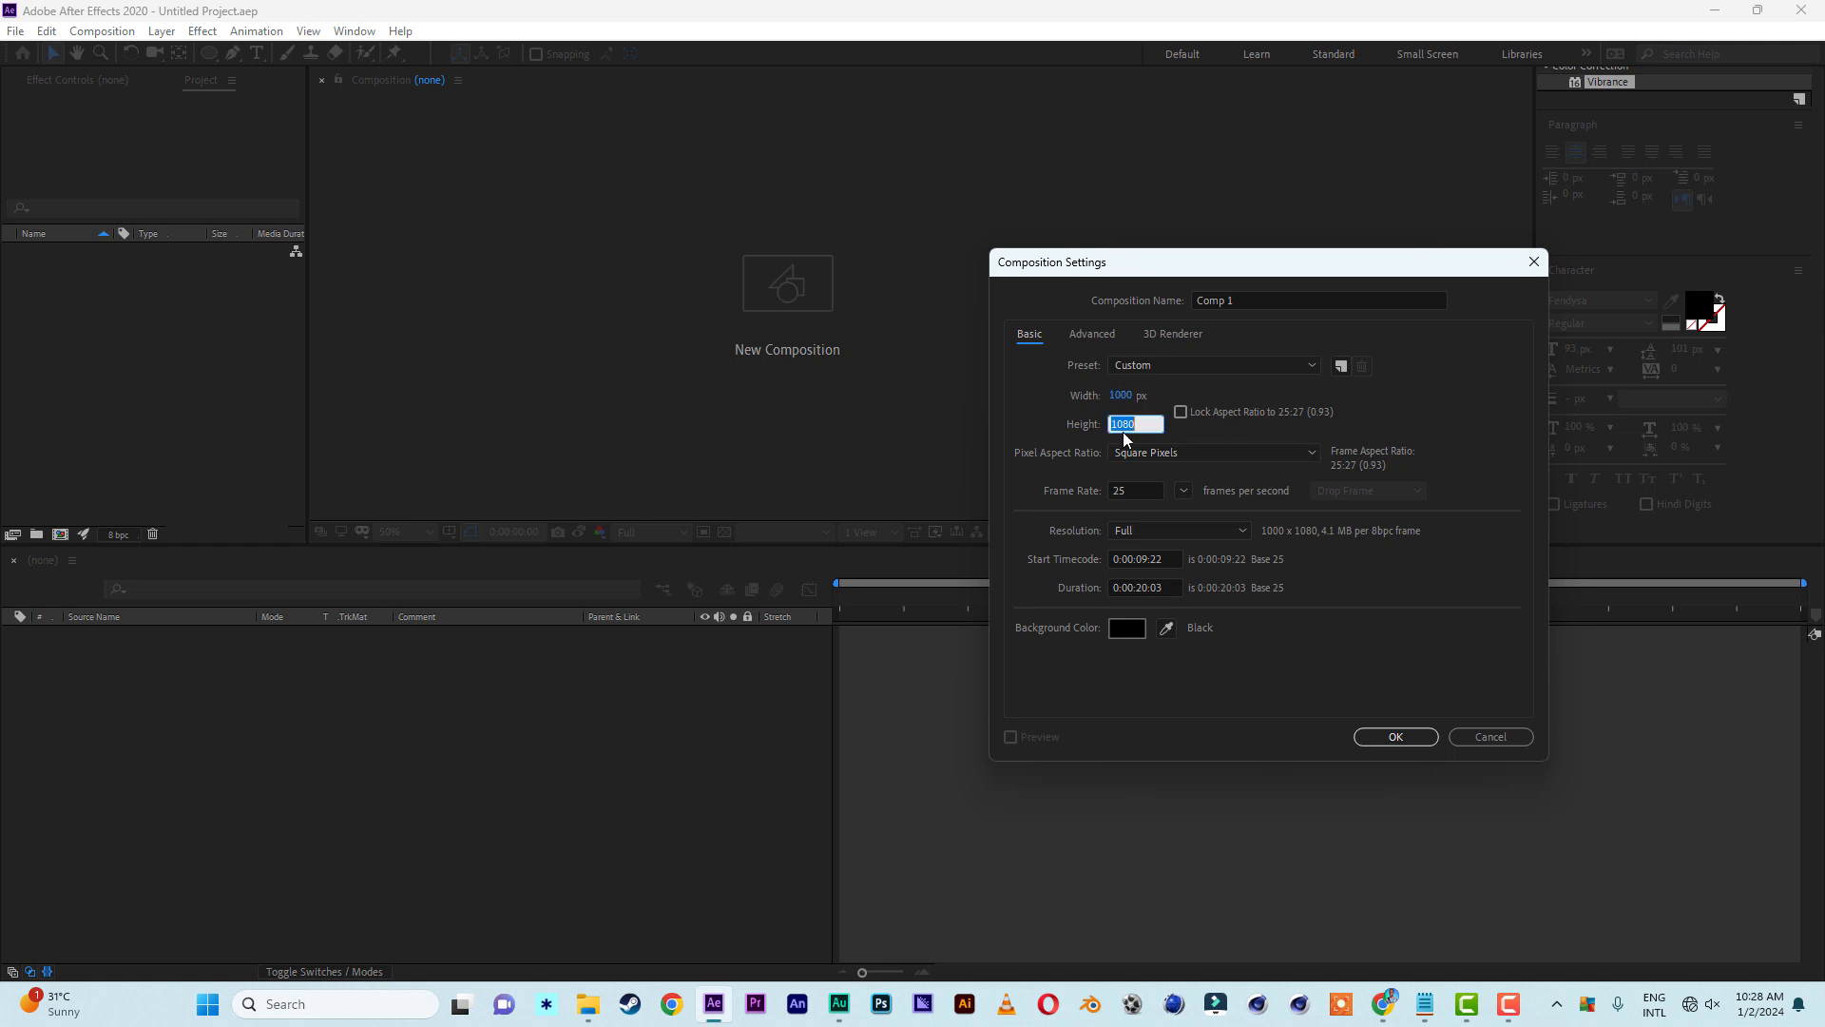
{"action": "type", "text": "1000"}
{"action": "key", "text": "Tab"}
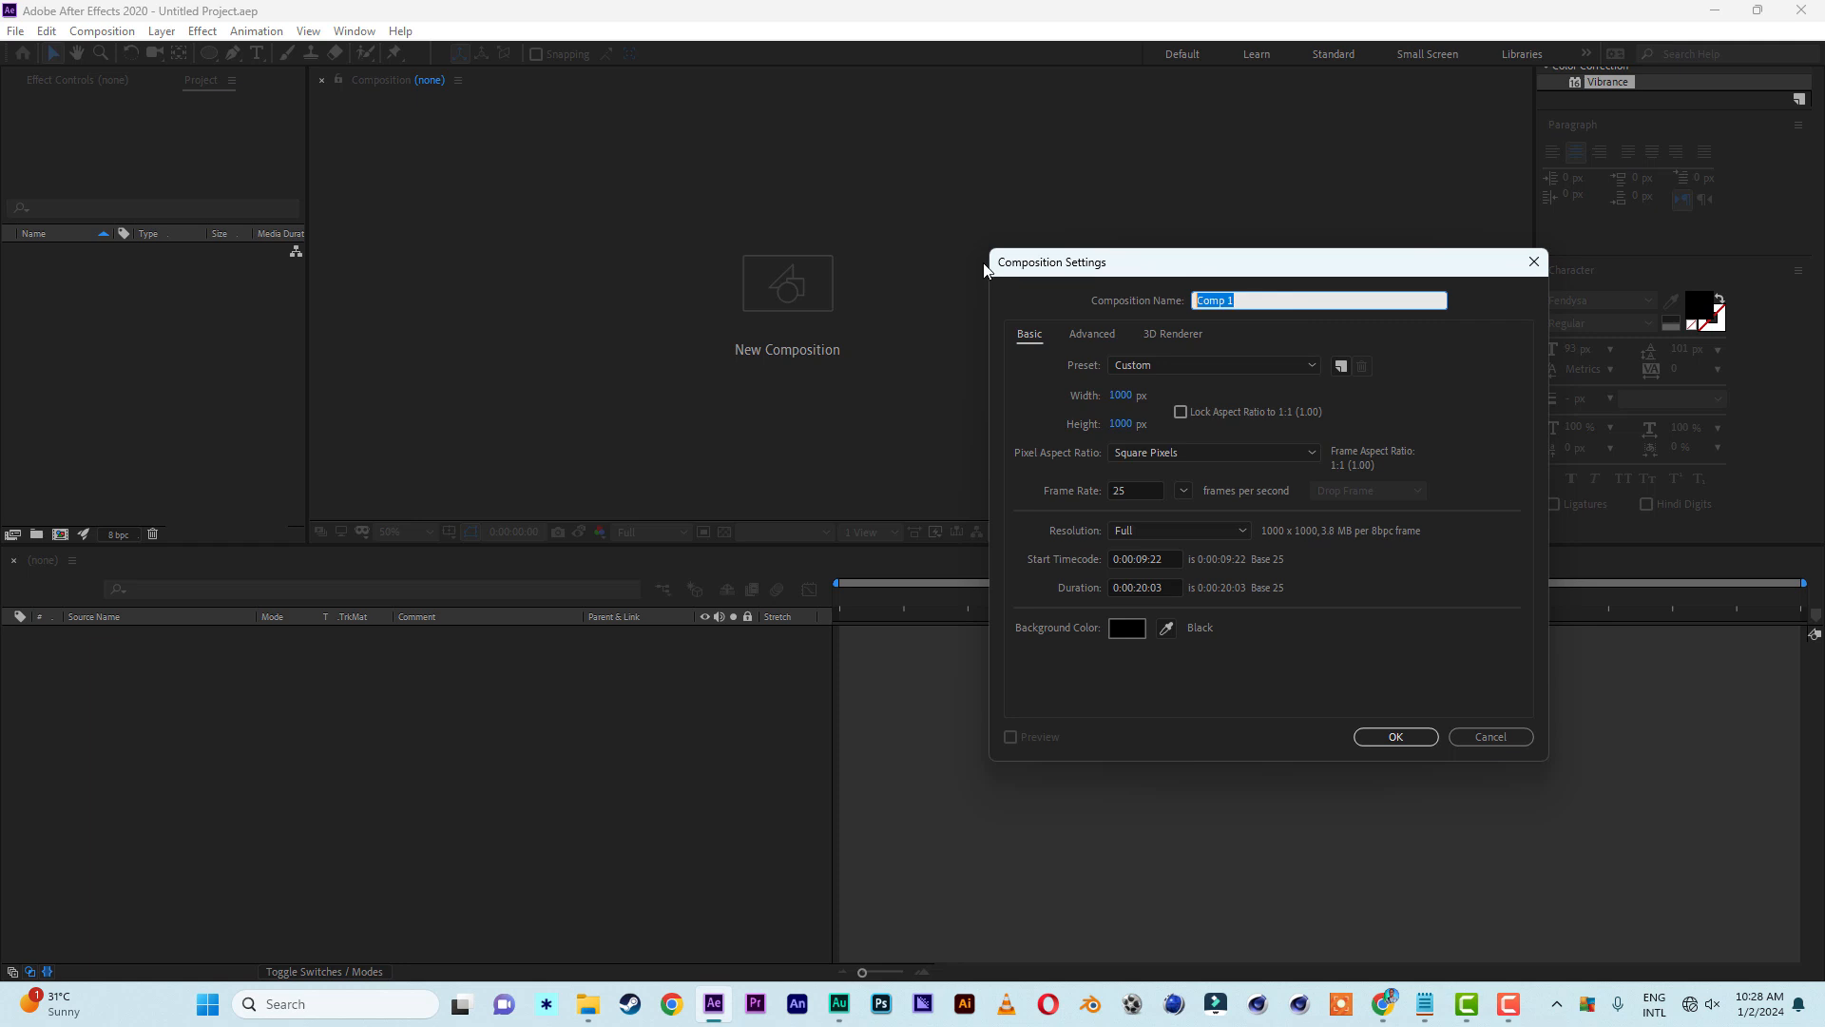
Name the composition FLOWER, create it, and turn off the transparency grid in the viewer
{"action": "type", "text": "FLOWER"}
{"action": "left_click", "coordinate": [1394, 732]}
{"action": "key", "text": "Caps_Lock"}
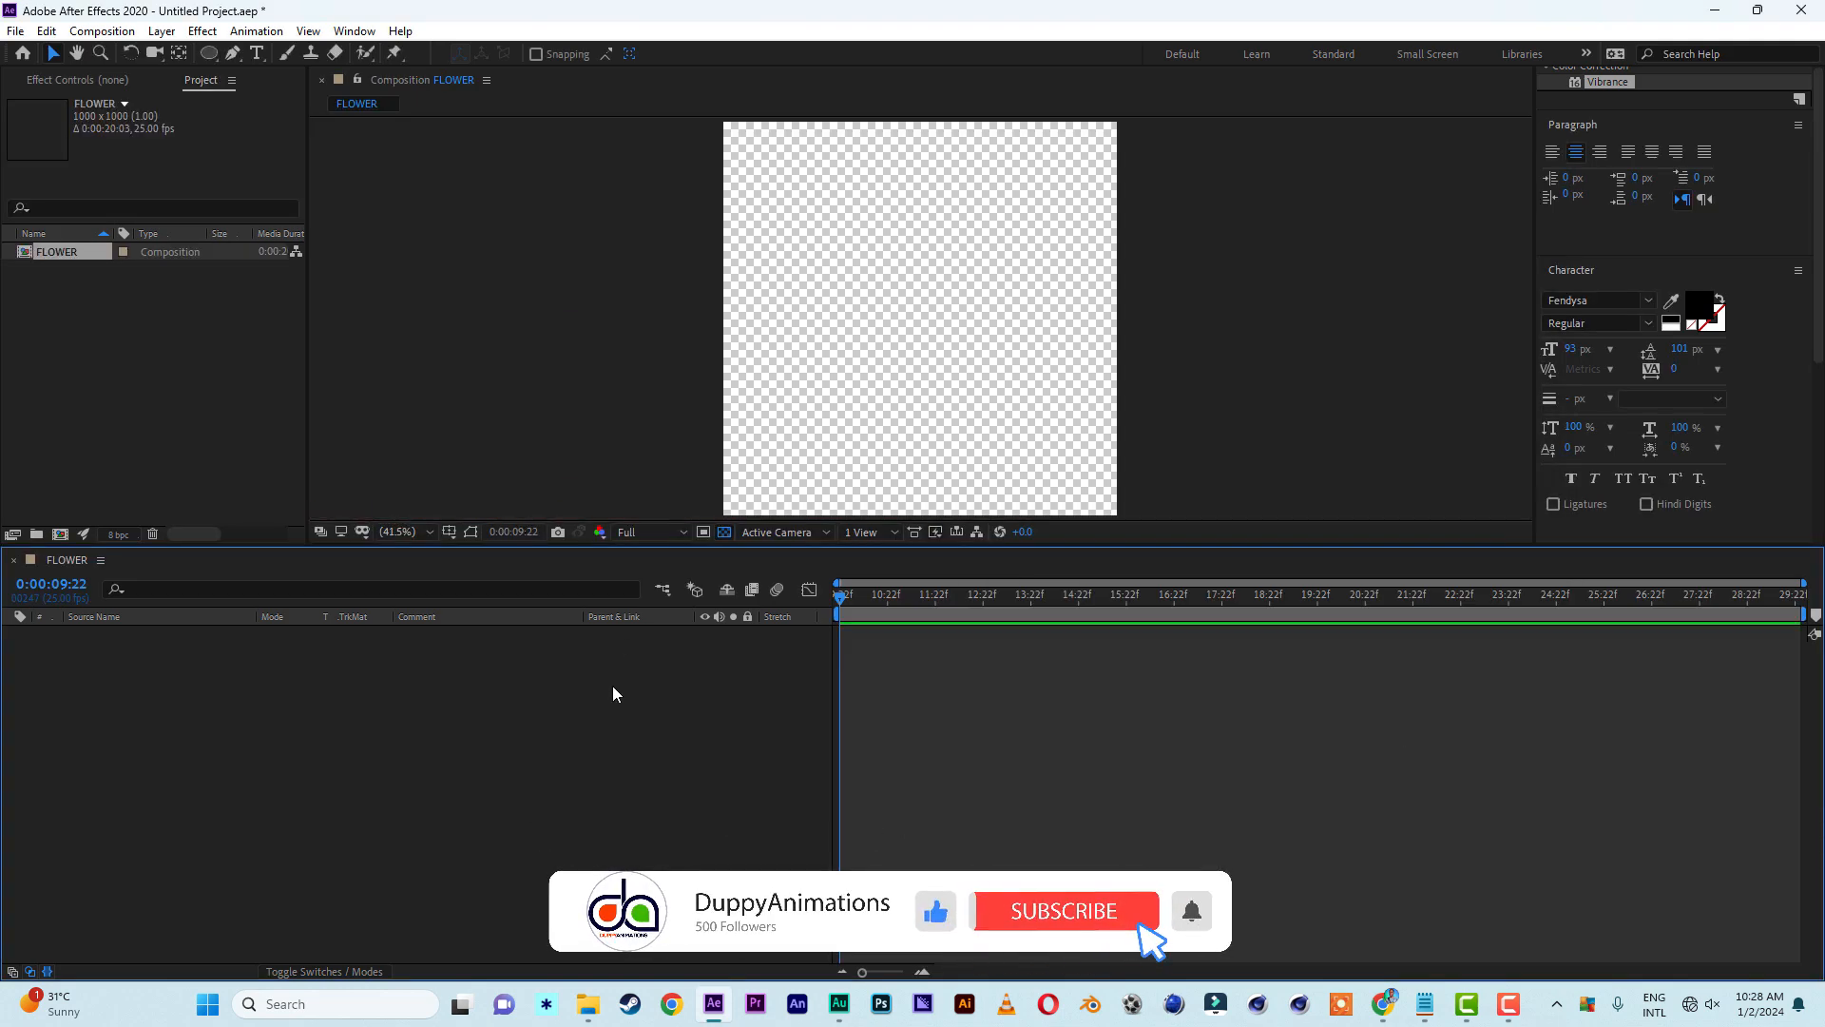
{"action": "left_click", "coordinate": [725, 532]}
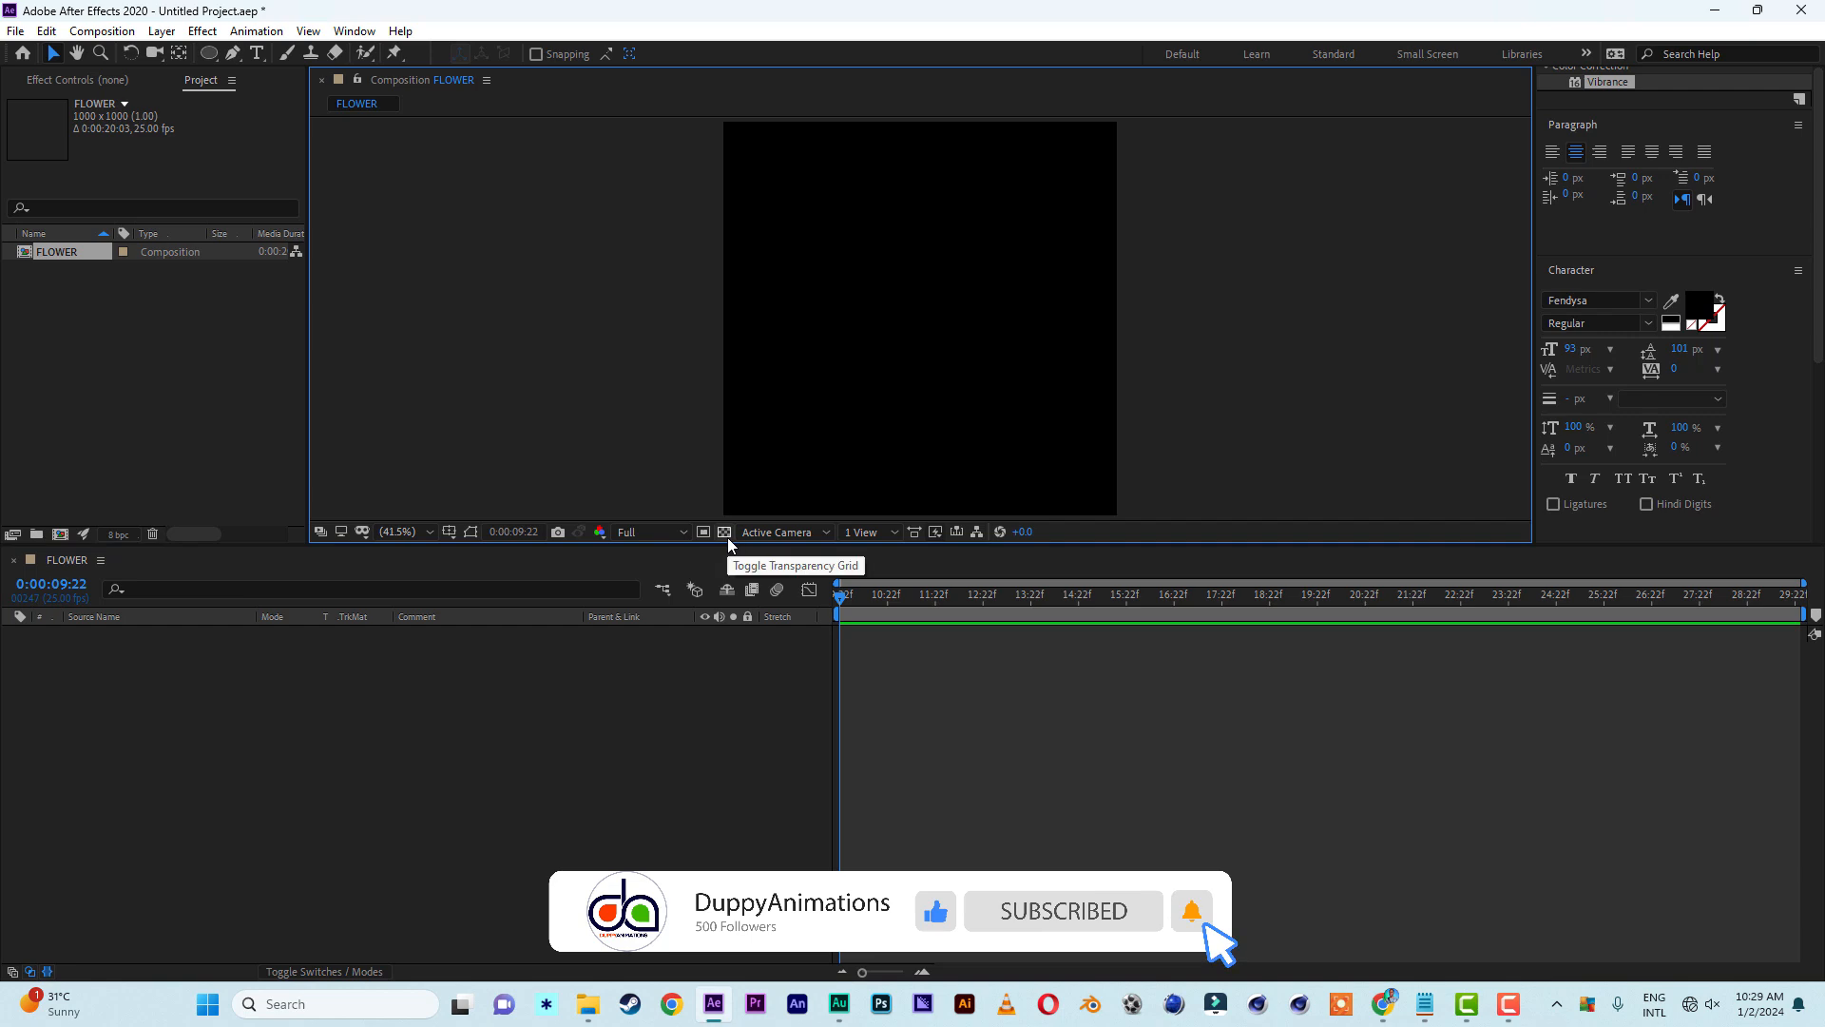
Import the three wedding JPG photos, E1.png and F1.png from the WEDDING TEMPLATE folder into the project
{"action": "left_click", "coordinate": [588, 1004]}
{"action": "left_click", "coordinate": [1496, 239]}
{"action": "left_click", "coordinate": [1594, 238], "text": "ctrl"}
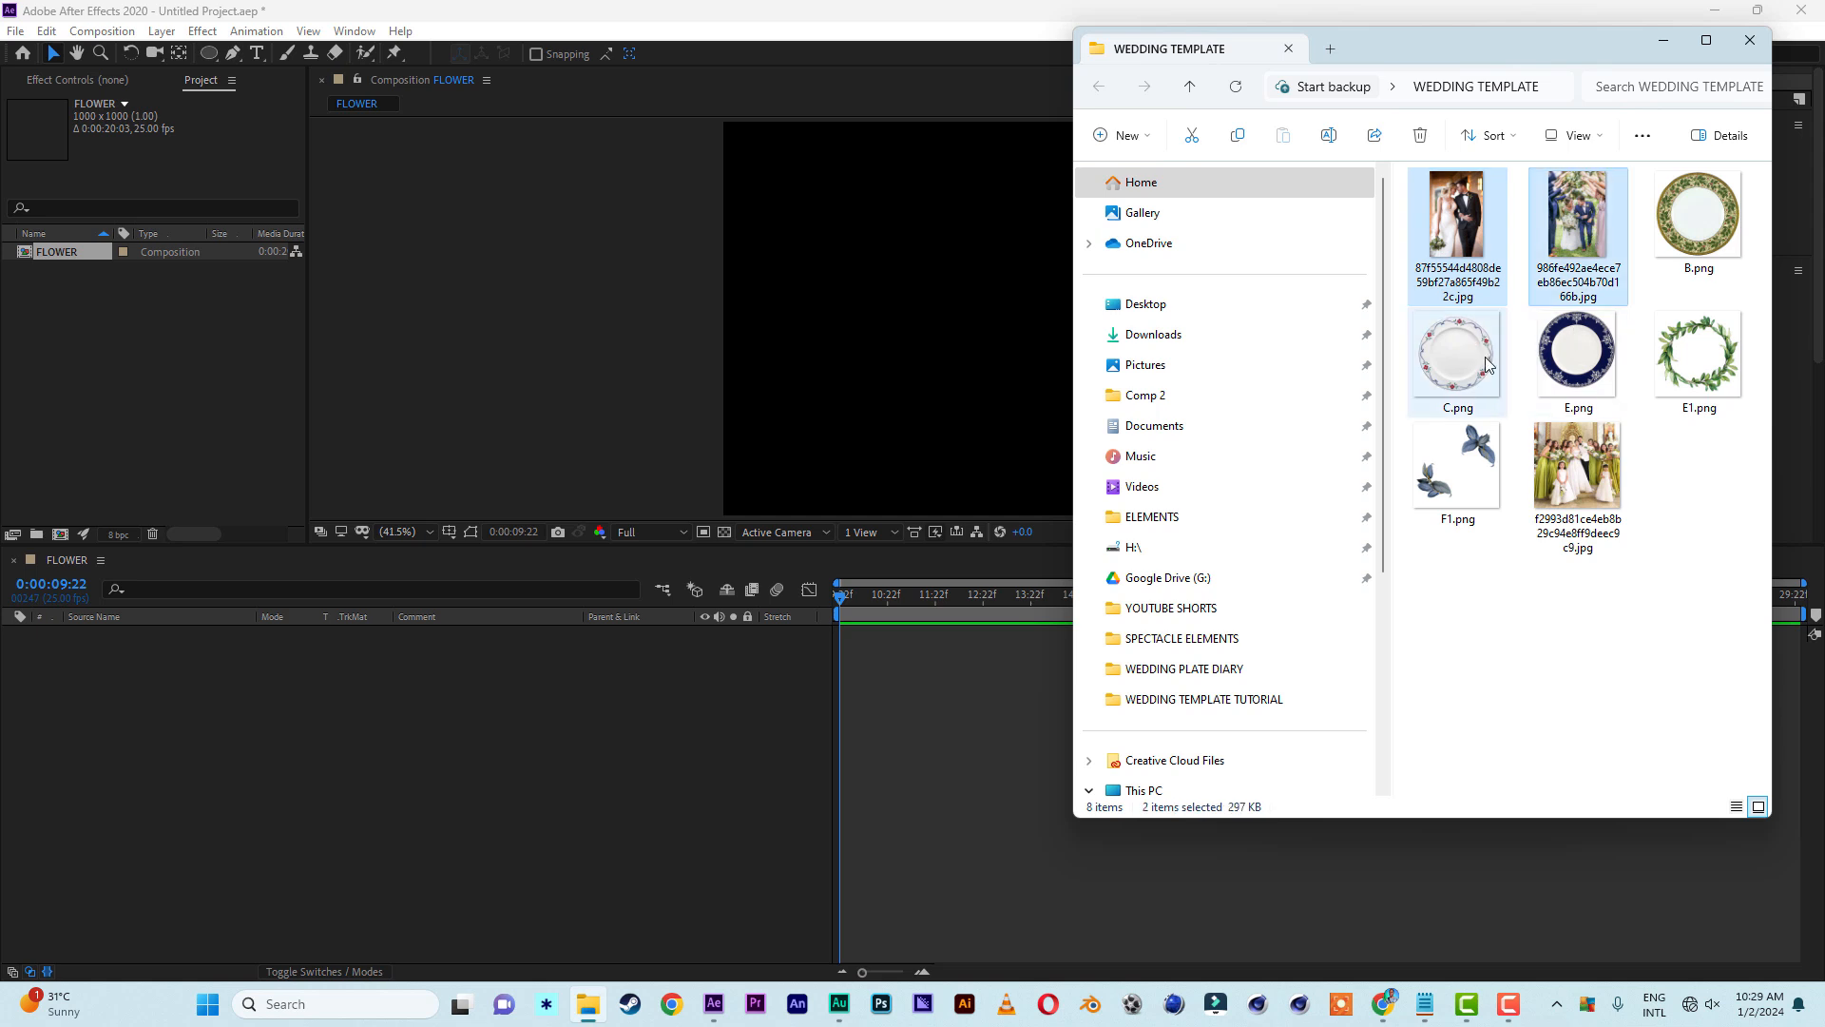
{"action": "left_click", "coordinate": [1577, 471], "text": "ctrl"}
{"action": "left_click", "coordinate": [1497, 483], "text": "ctrl"}
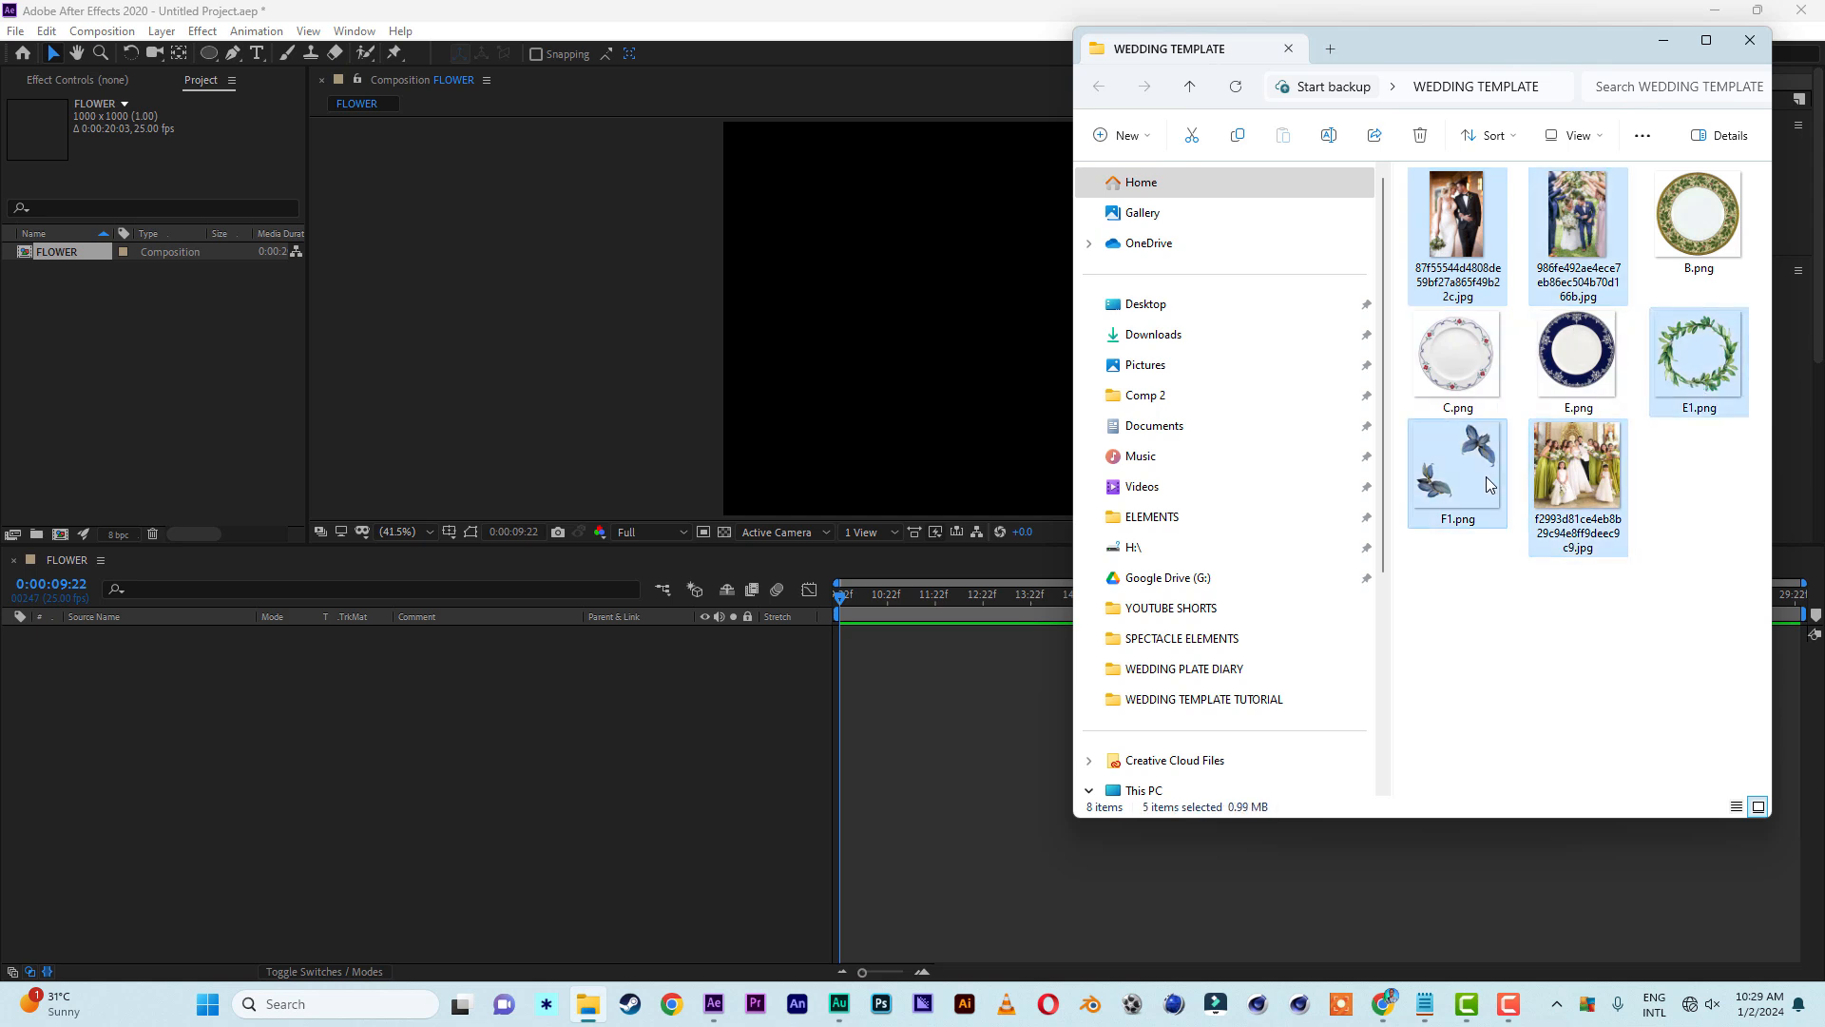
{"action": "left_click_drag", "start_coordinate": [1447, 472], "coordinate": [85, 361]}
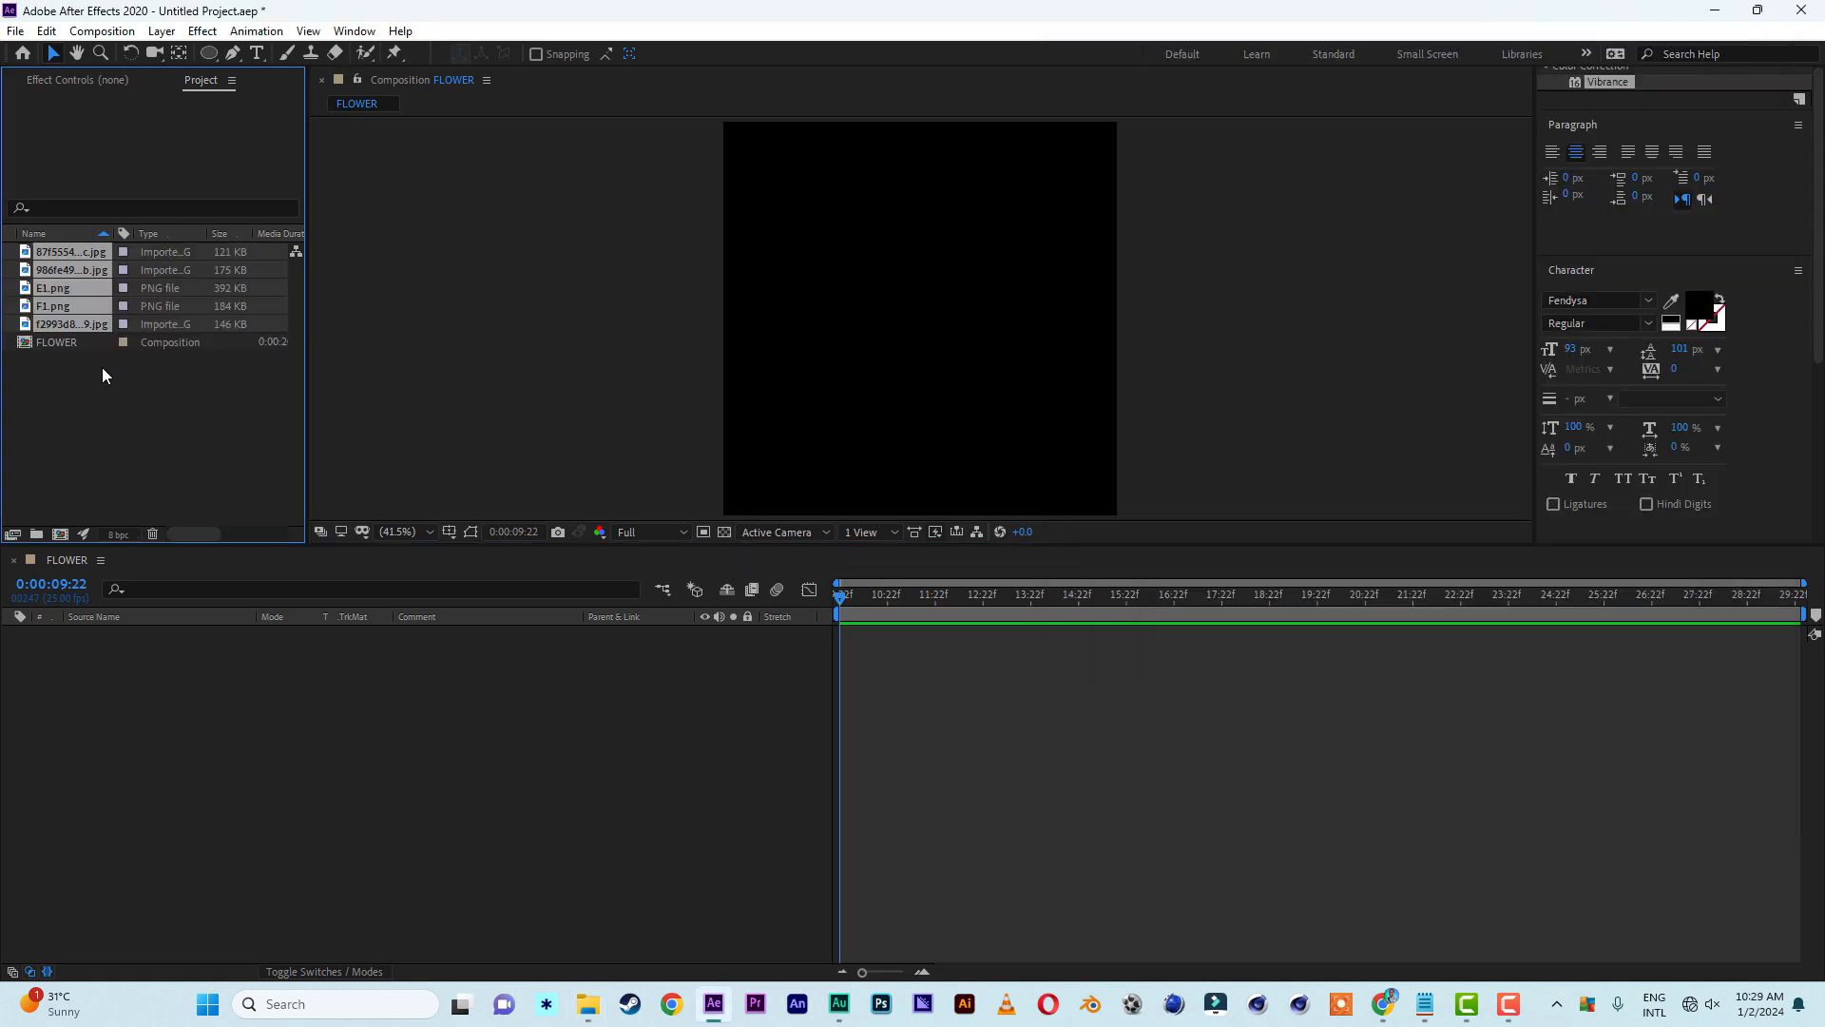
Add the leaf wreath image E1.png to the FLOWER timeline and hide its layer
{"action": "left_click", "coordinate": [67, 399]}
{"action": "left_click", "coordinate": [54, 301]}
{"action": "left_click", "coordinate": [59, 284]}
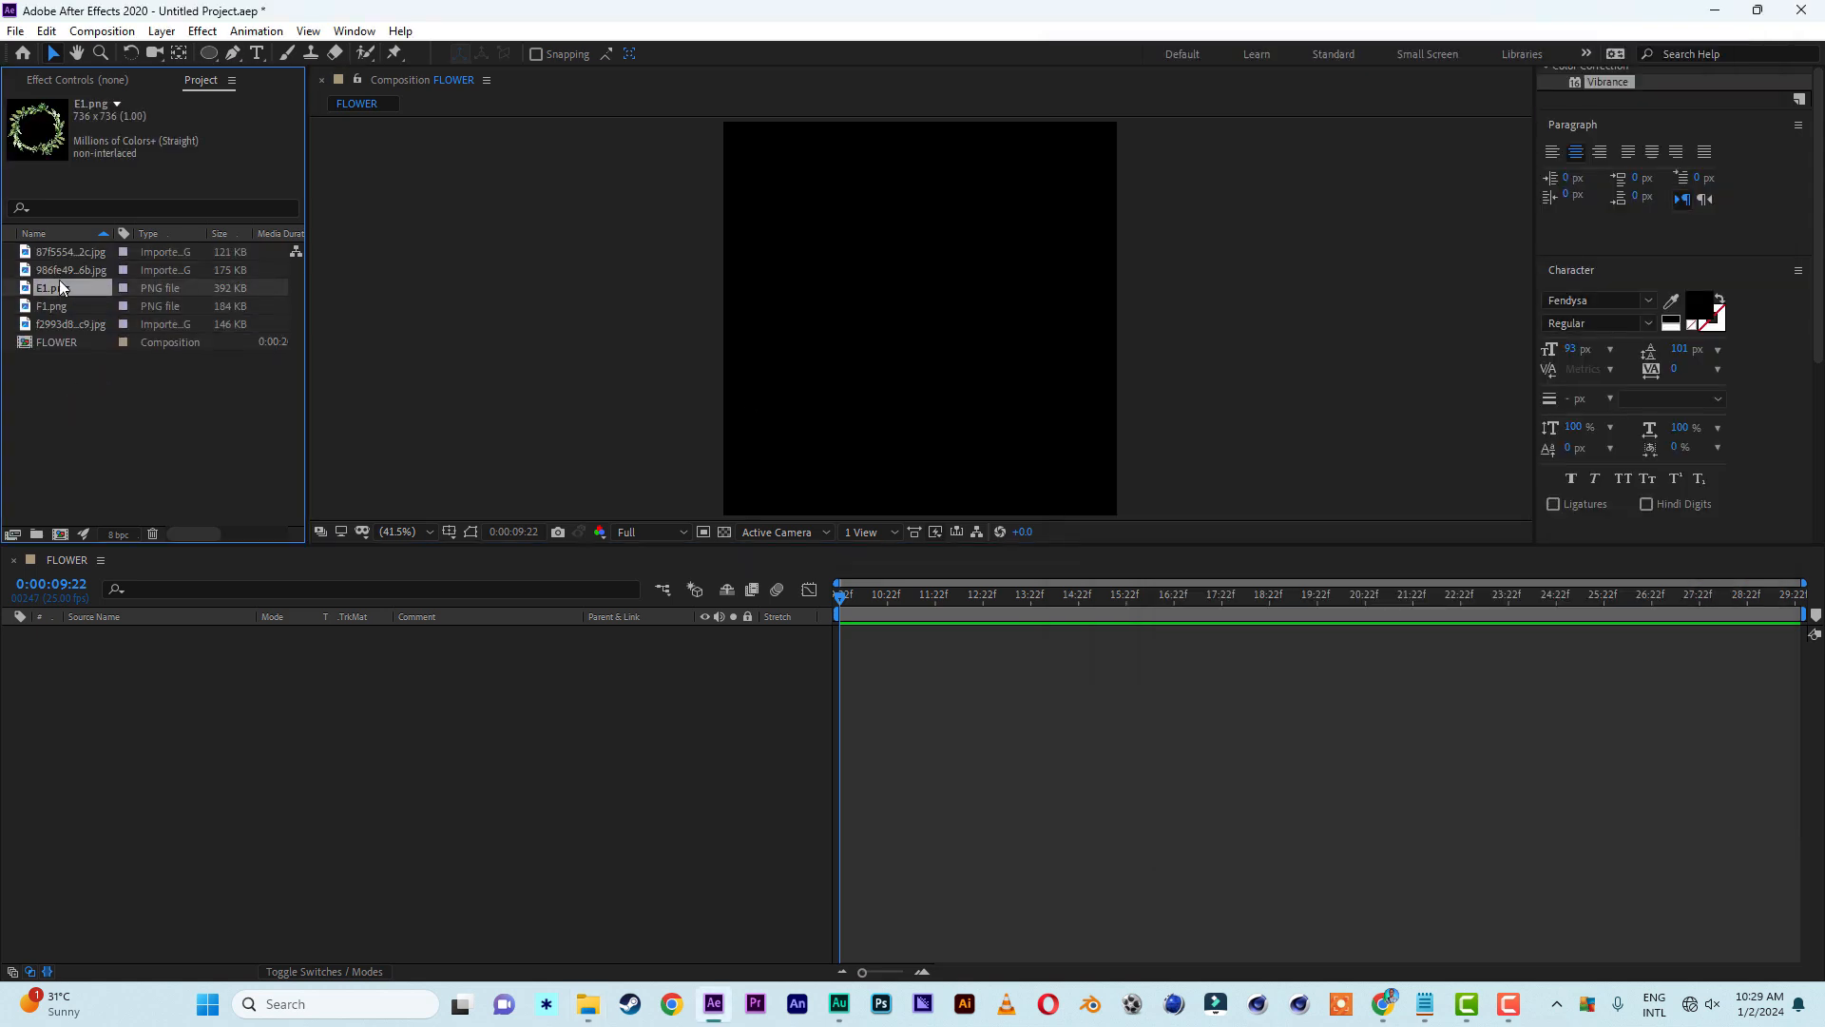
{"action": "left_click_drag", "start_coordinate": [66, 291], "coordinate": [327, 823]}
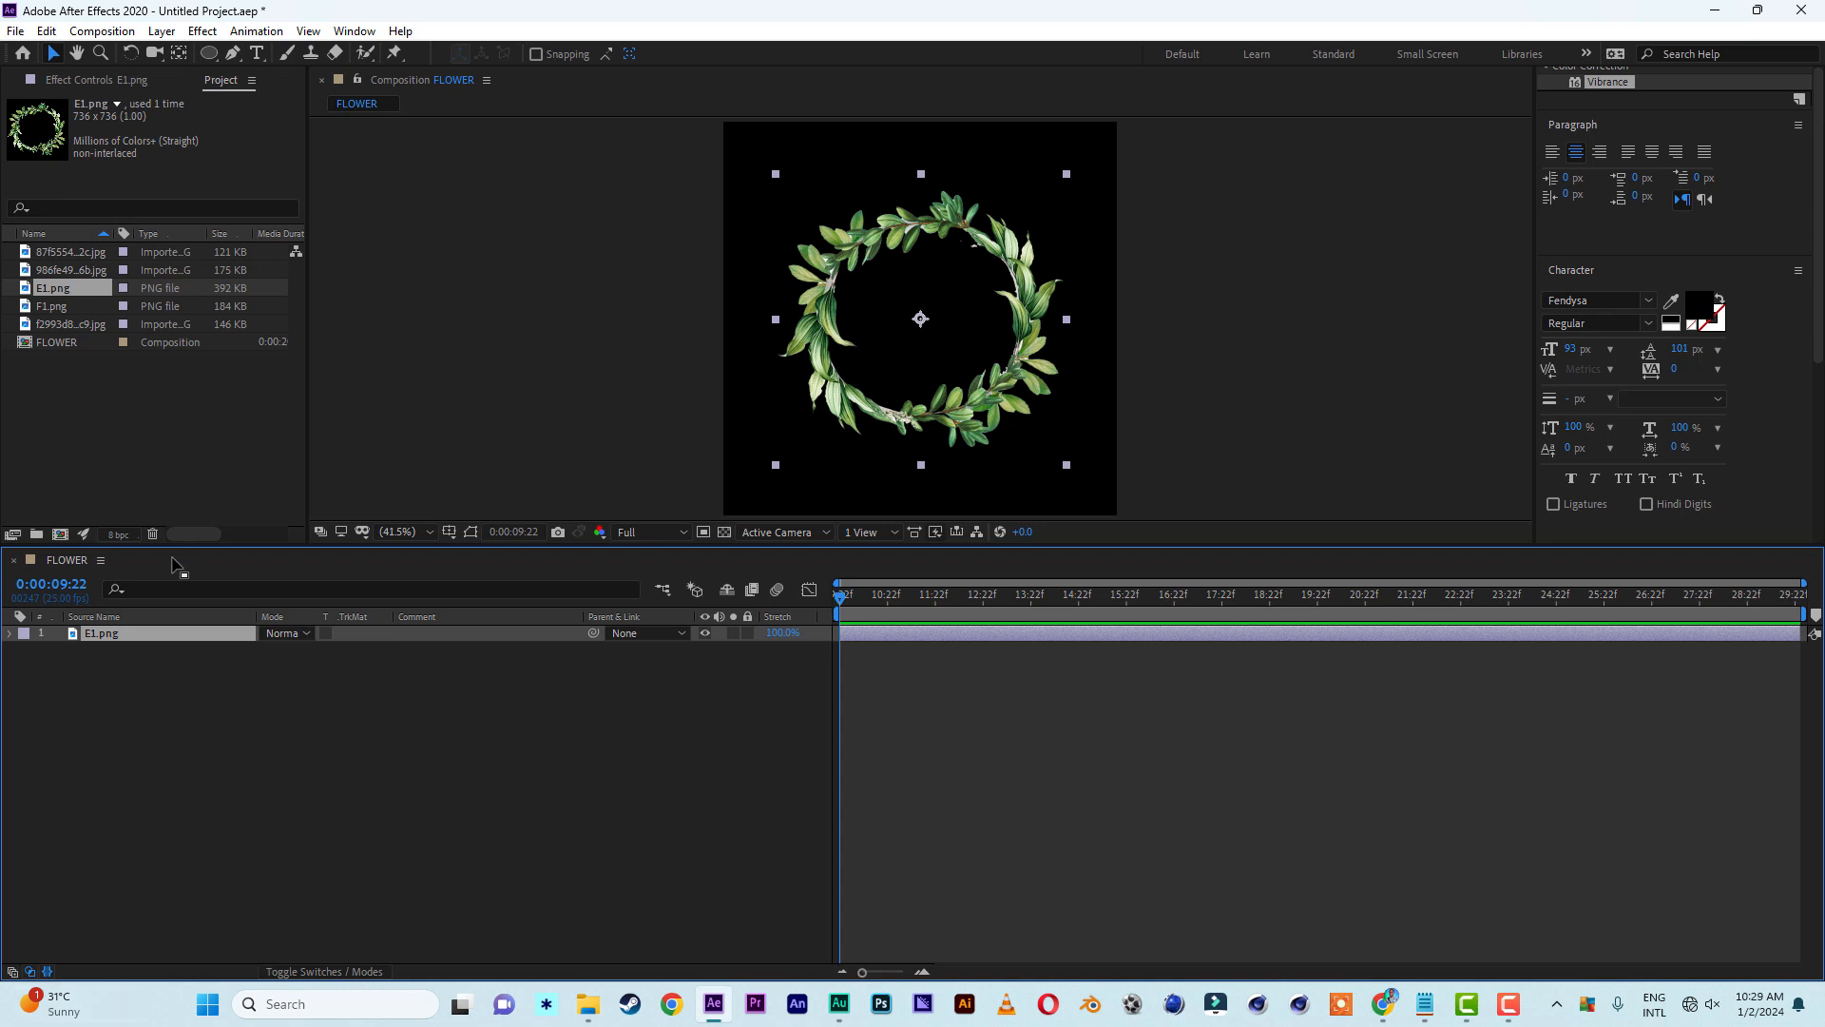
{"action": "left_click", "coordinate": [705, 633]}
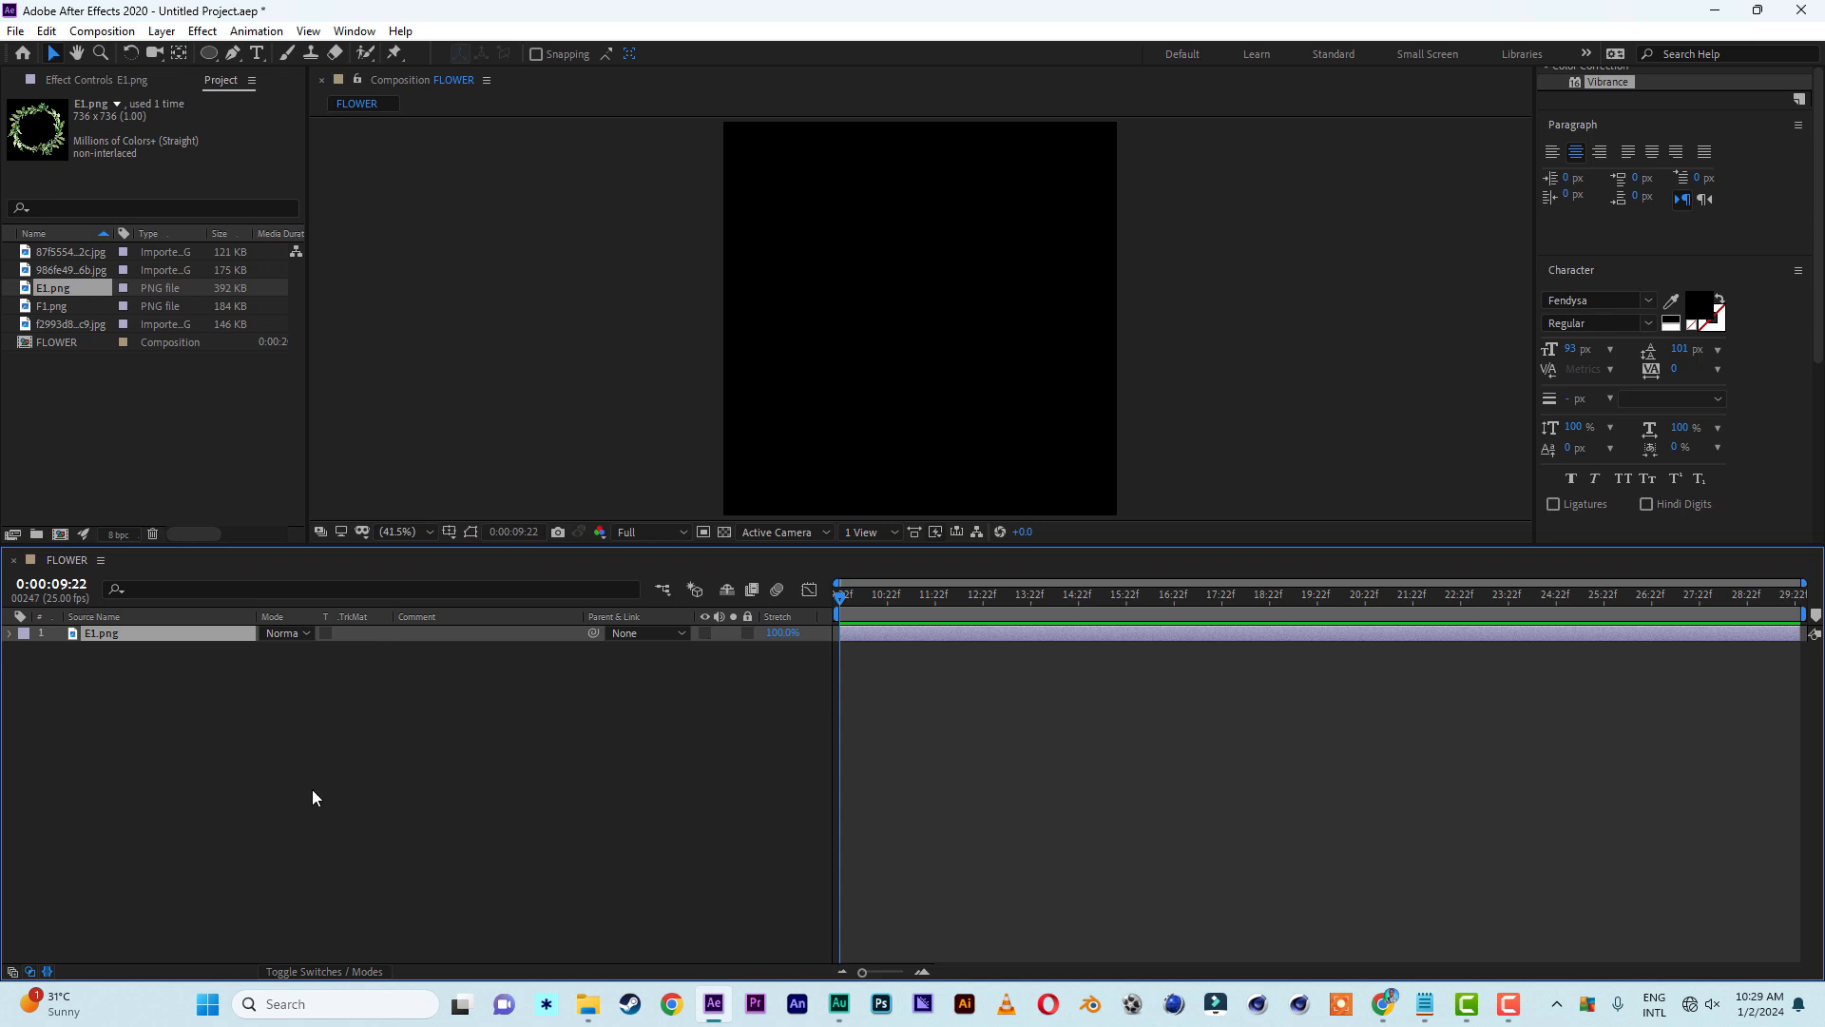
Create a 1000 × 1000 px white solid and give it an elliptical mask filling the whole layer
{"action": "right_click", "coordinate": [298, 815]}
{"action": "mouse_move", "coordinate": [395, 595]}
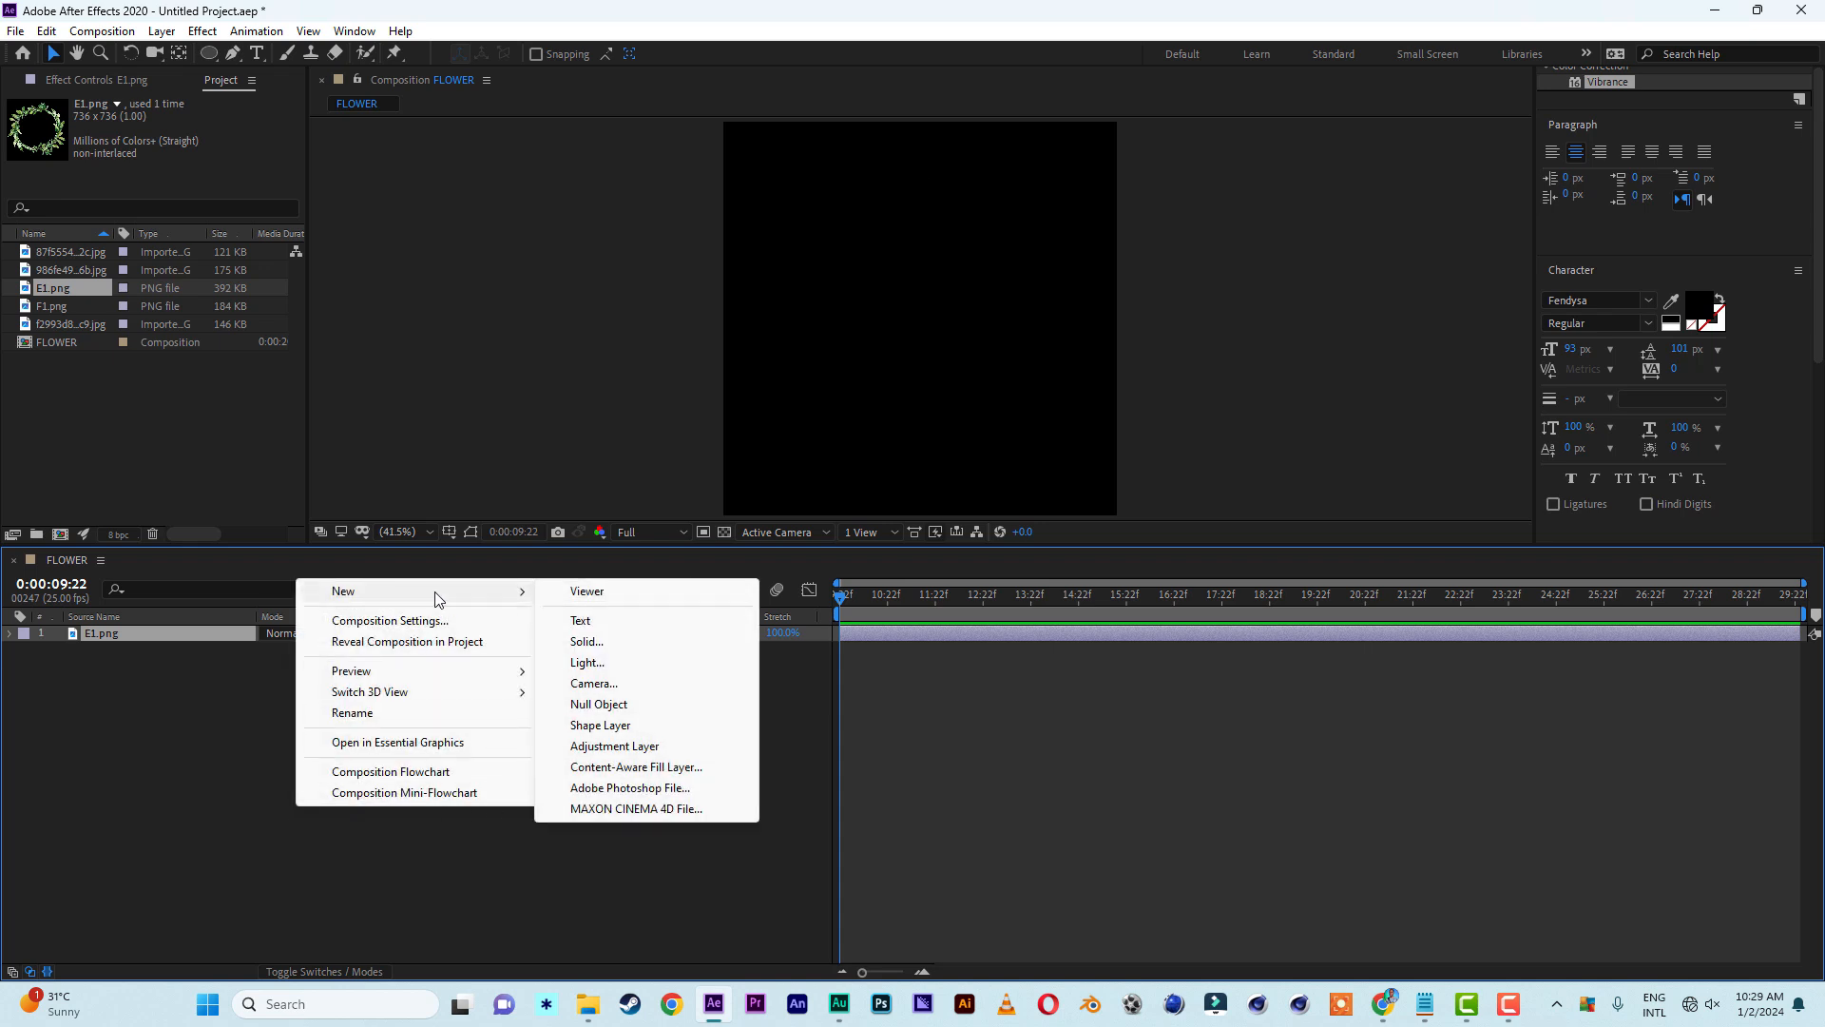
{"action": "left_click", "coordinate": [589, 641]}
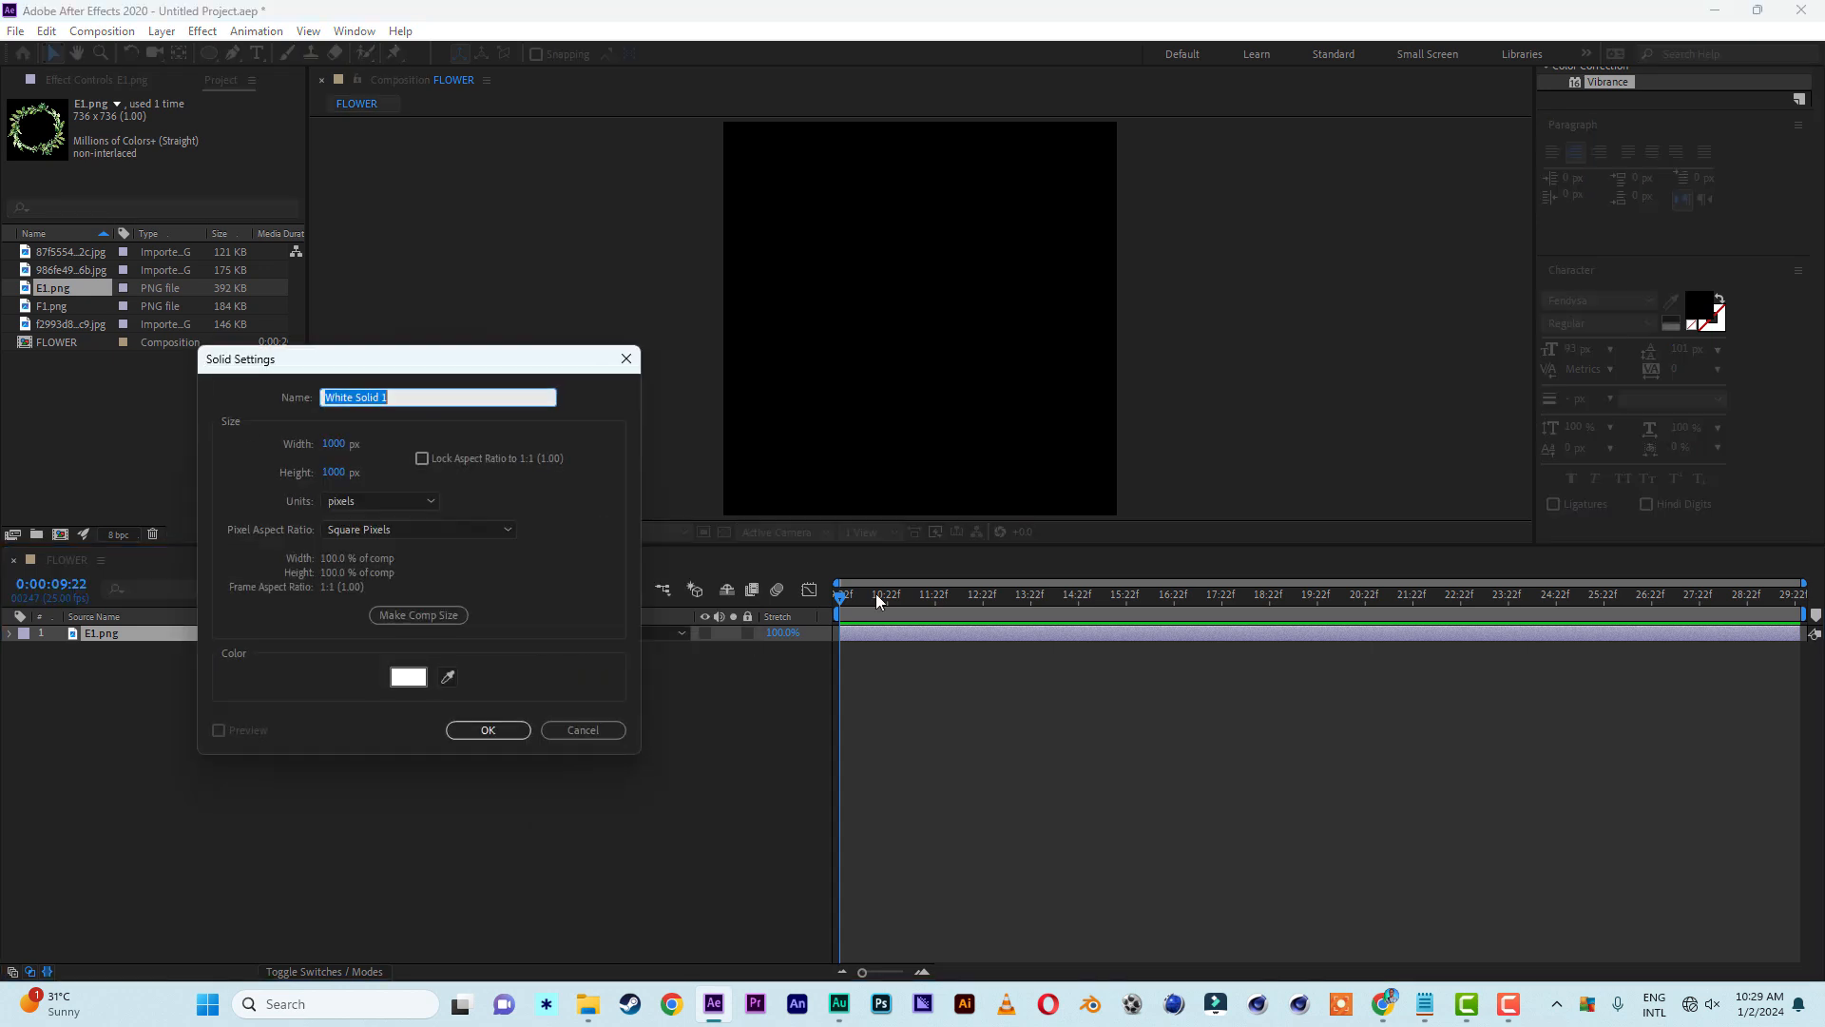
{"action": "left_click", "coordinate": [489, 730]}
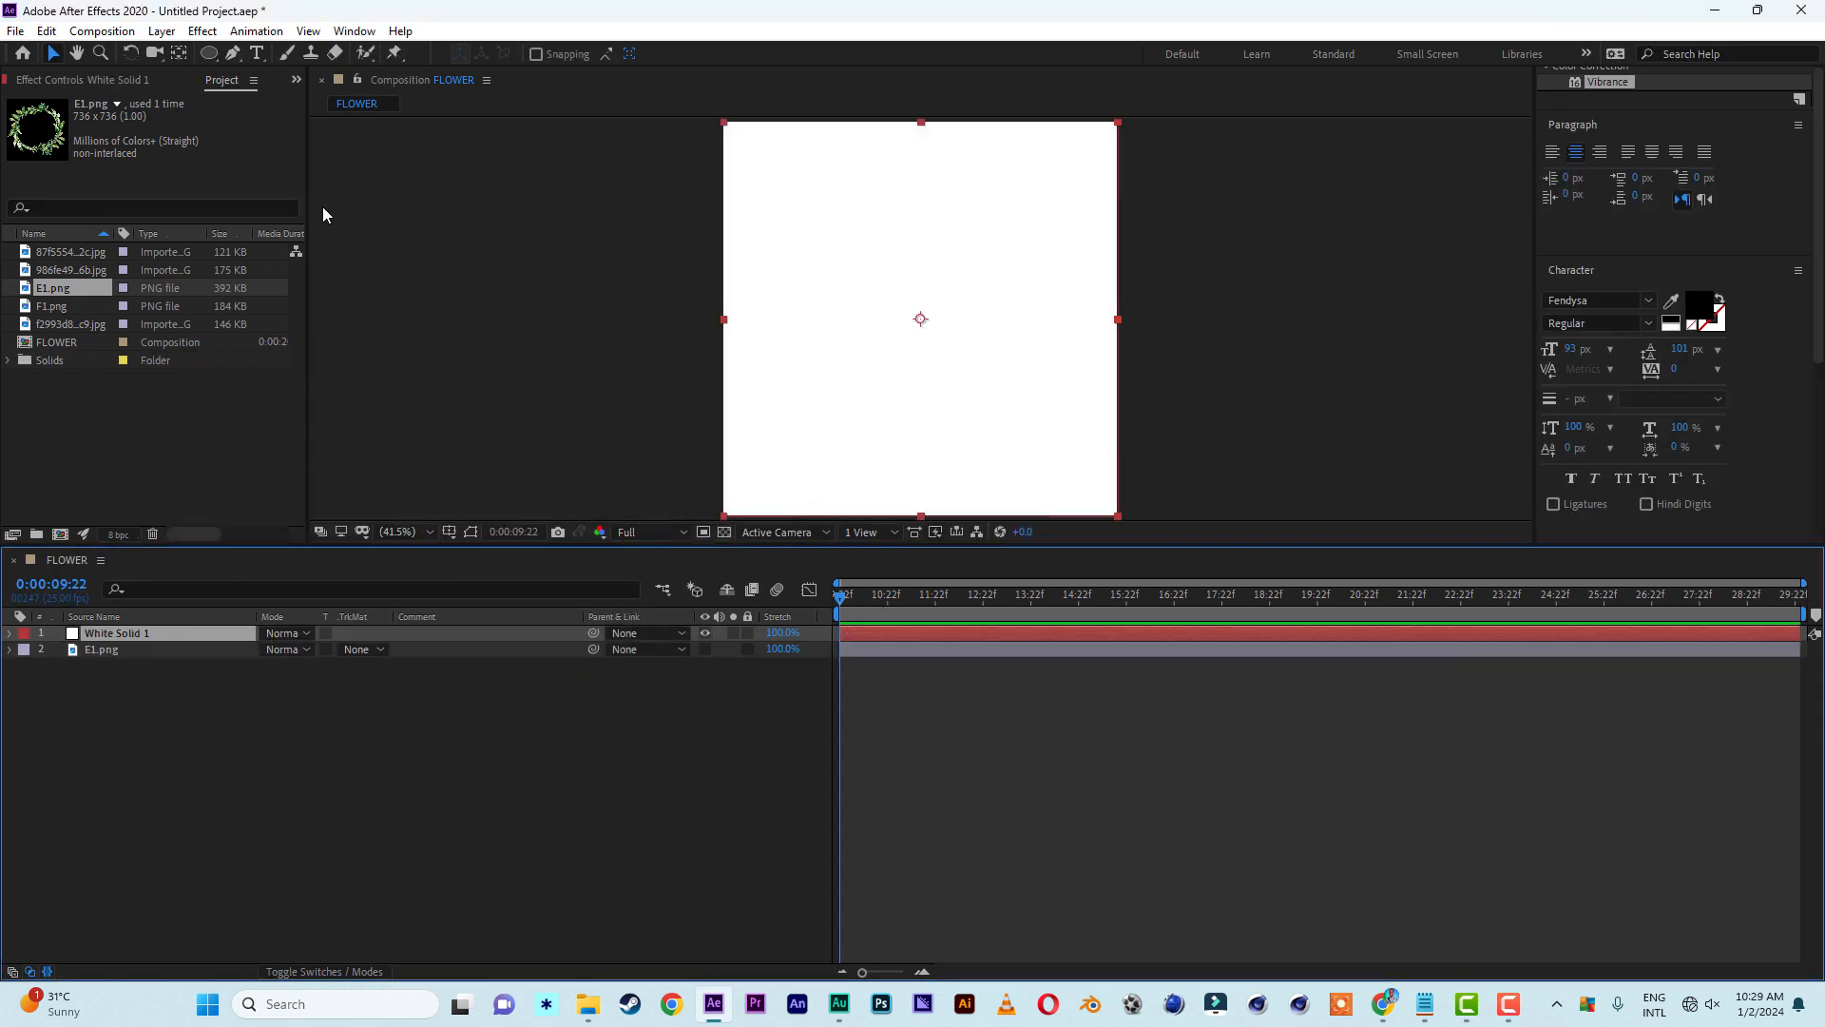
{"action": "double_click", "coordinate": [209, 55]}
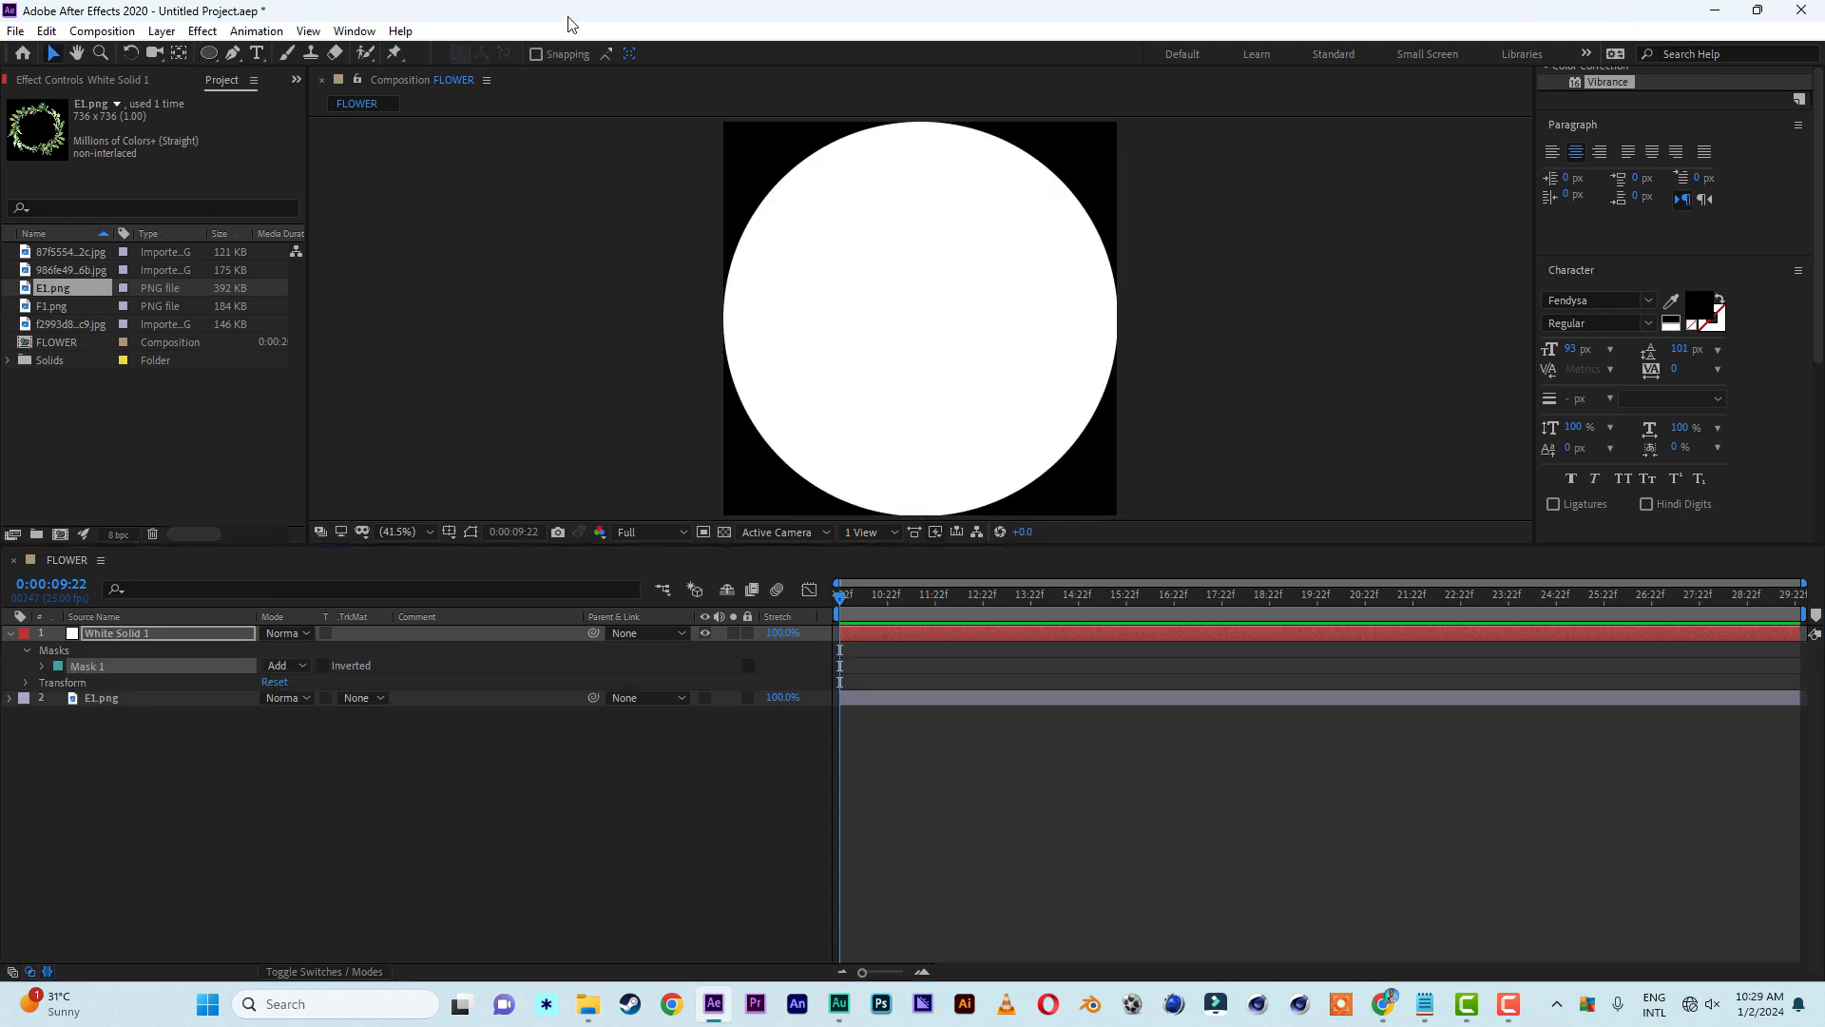
Find the Generate effect Stroke and apply it to the masked white solid
{"action": "scroll", "coordinate": [1572, 334], "scroll_direction": "up", "scroll_amount": 5}
{"action": "left_click", "coordinate": [1585, 329]}
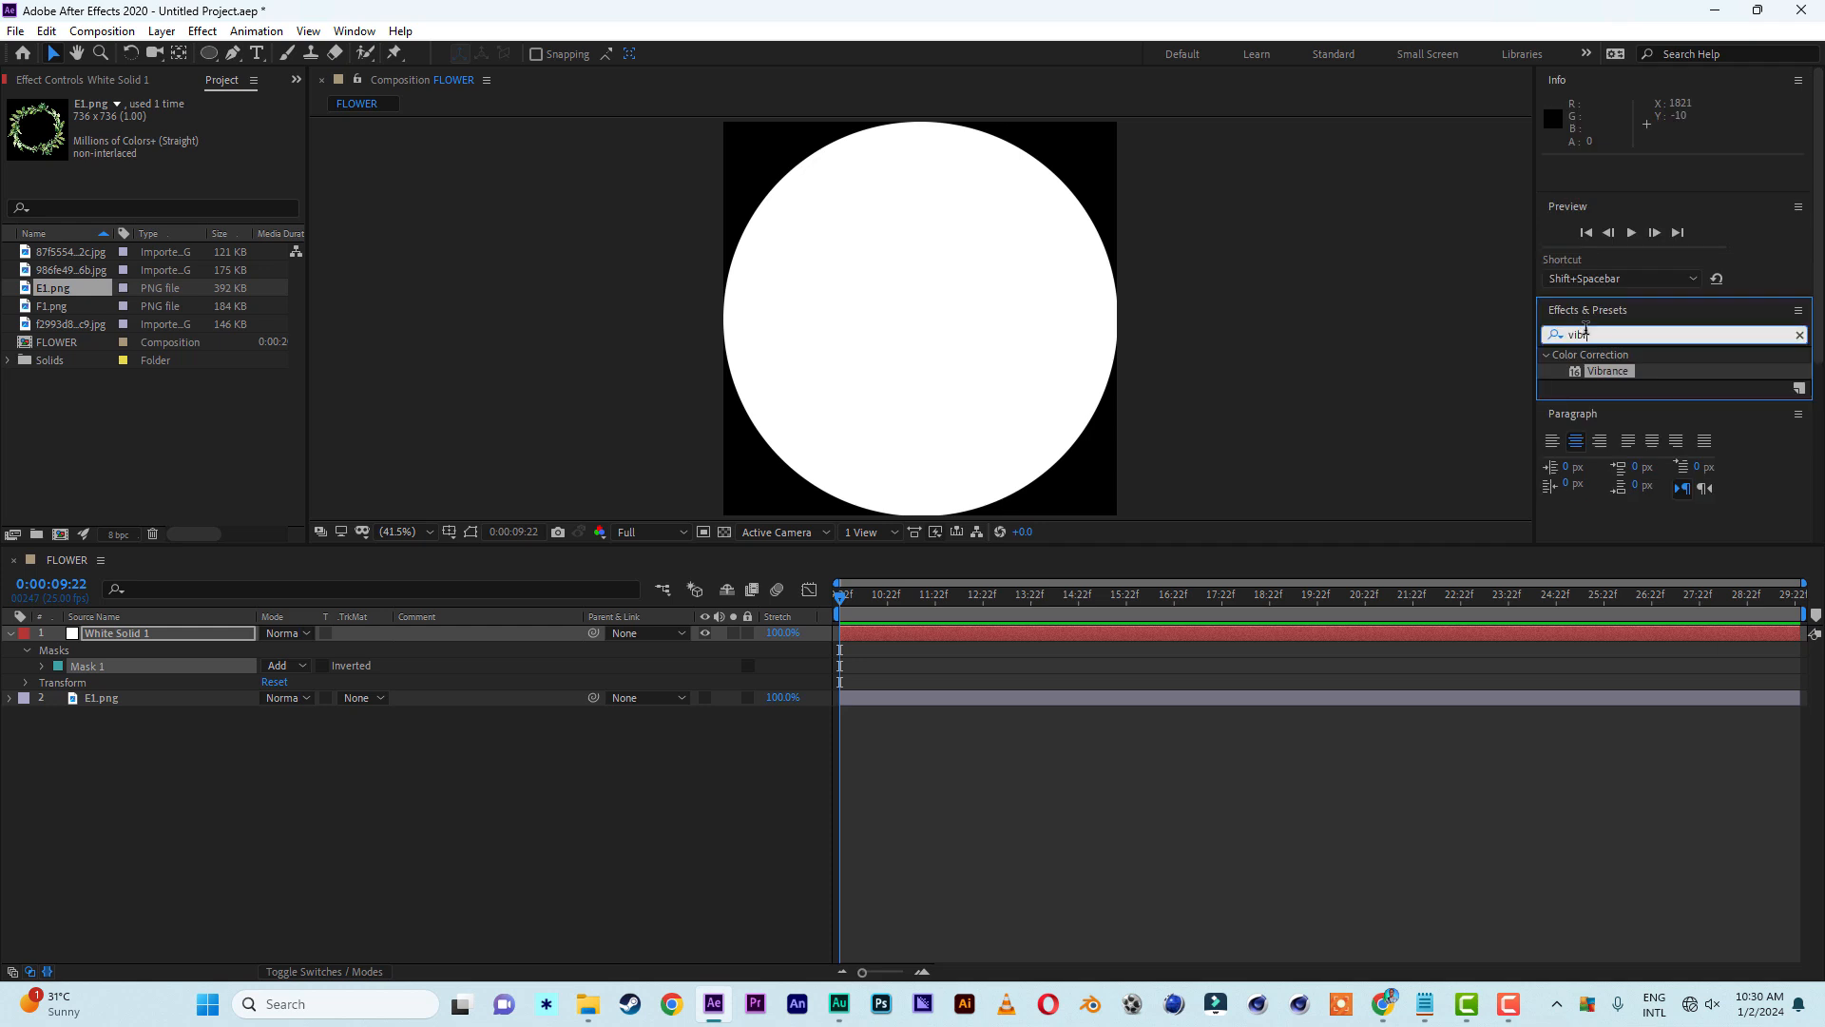
{"action": "left_click_drag", "start_coordinate": [1629, 333], "coordinate": [1498, 317]}
{"action": "type", "text": "stroke"}
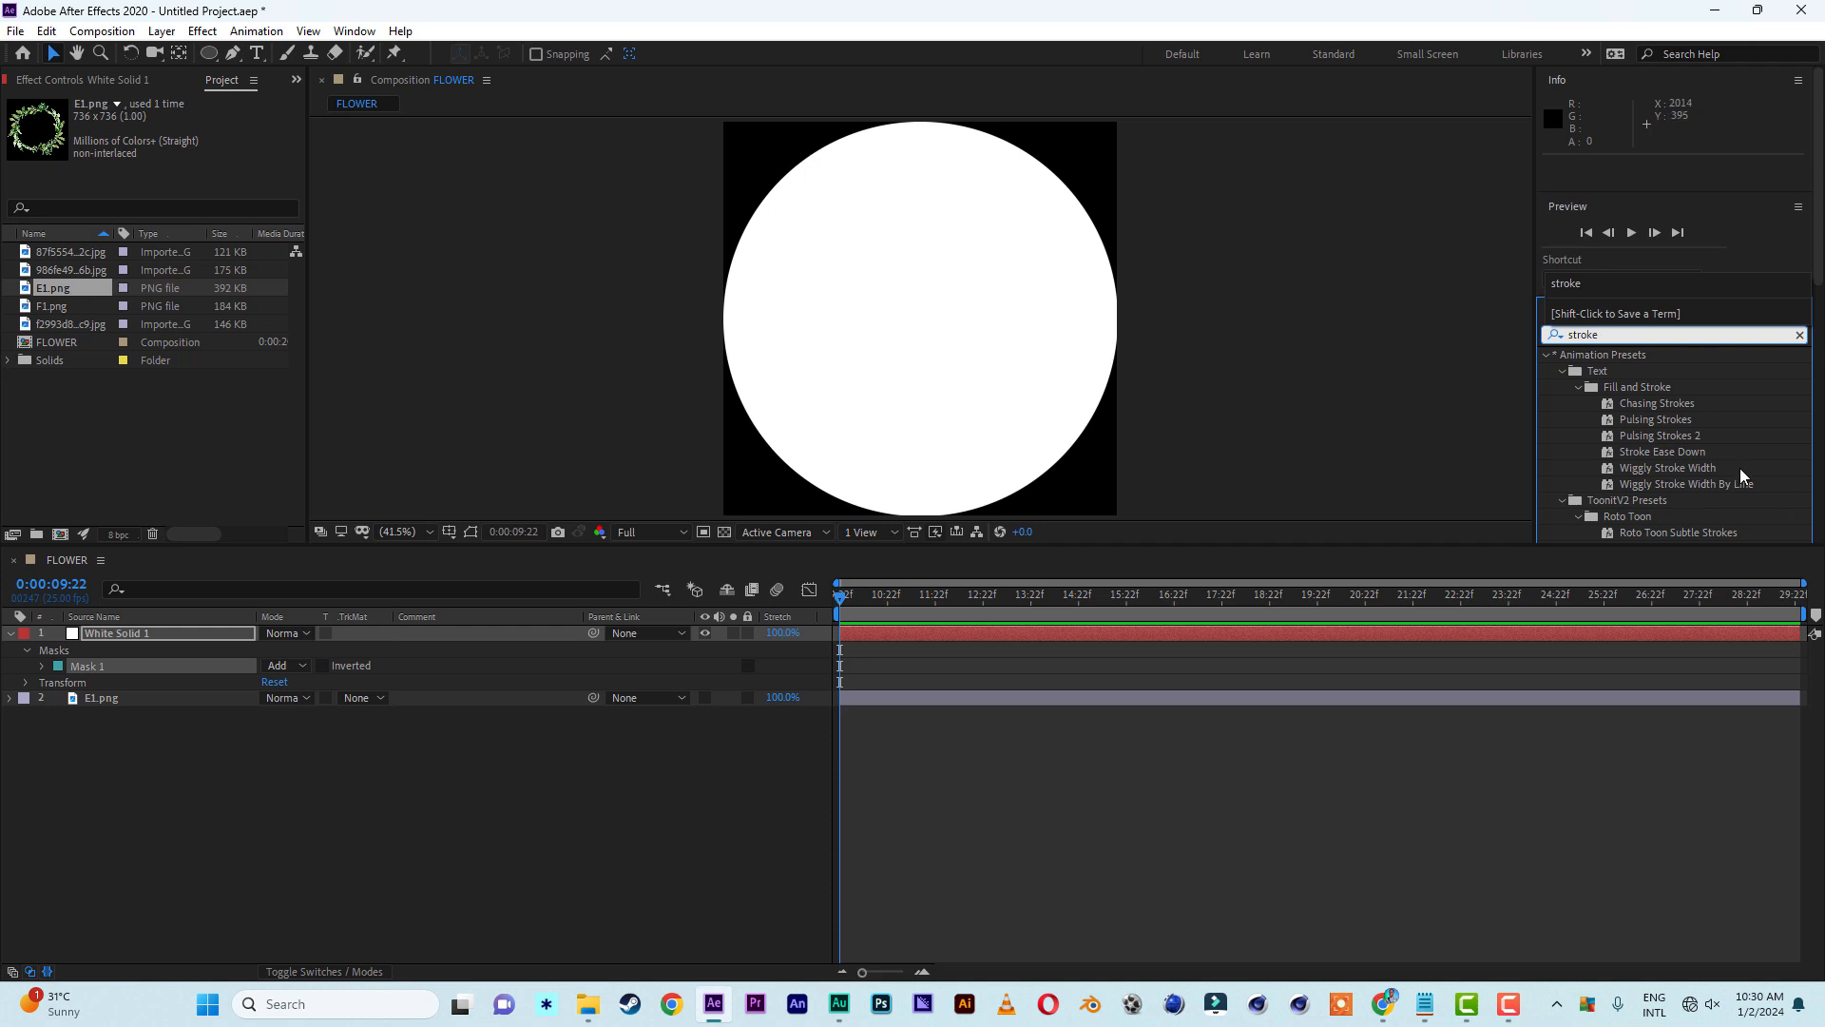
{"action": "scroll", "coordinate": [1742, 473], "scroll_direction": "down", "scroll_amount": 2}
{"action": "double_click", "coordinate": [1603, 471]}
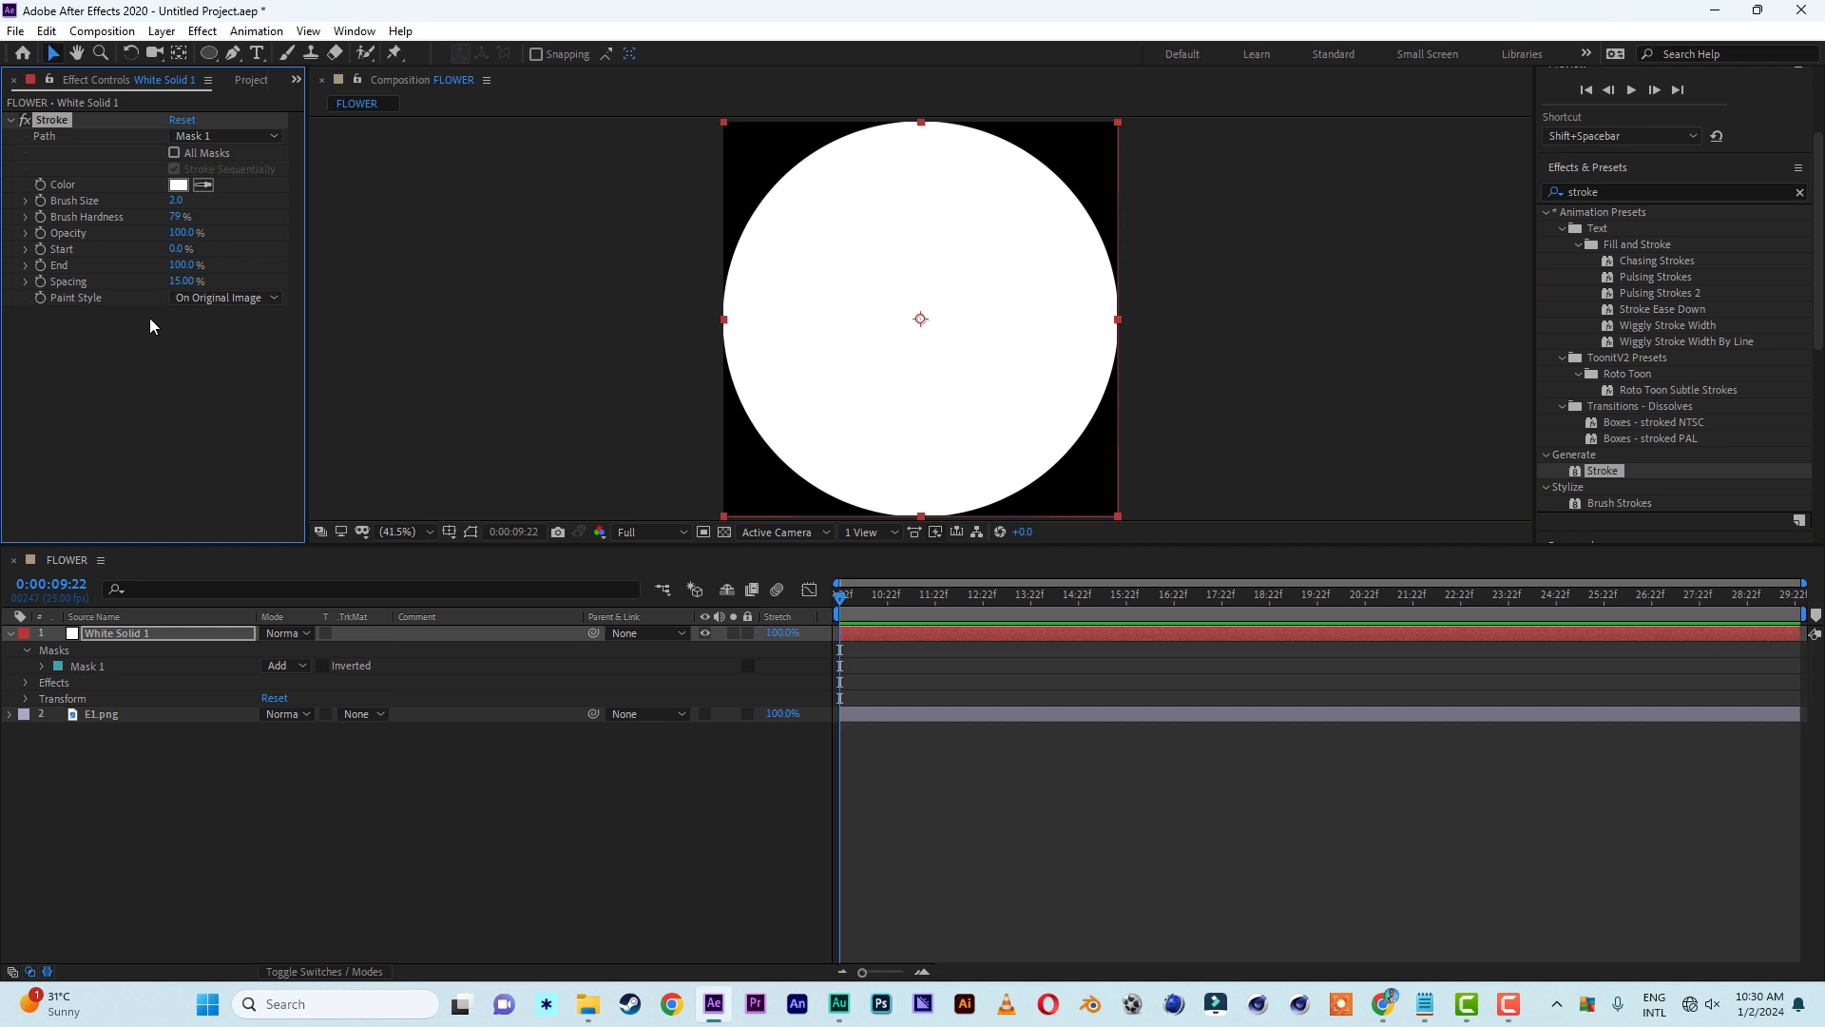
Set the Stroke effect's Paint Style to On Transparent
{"action": "left_click", "coordinate": [227, 299]}
{"action": "left_click", "coordinate": [112, 386]}
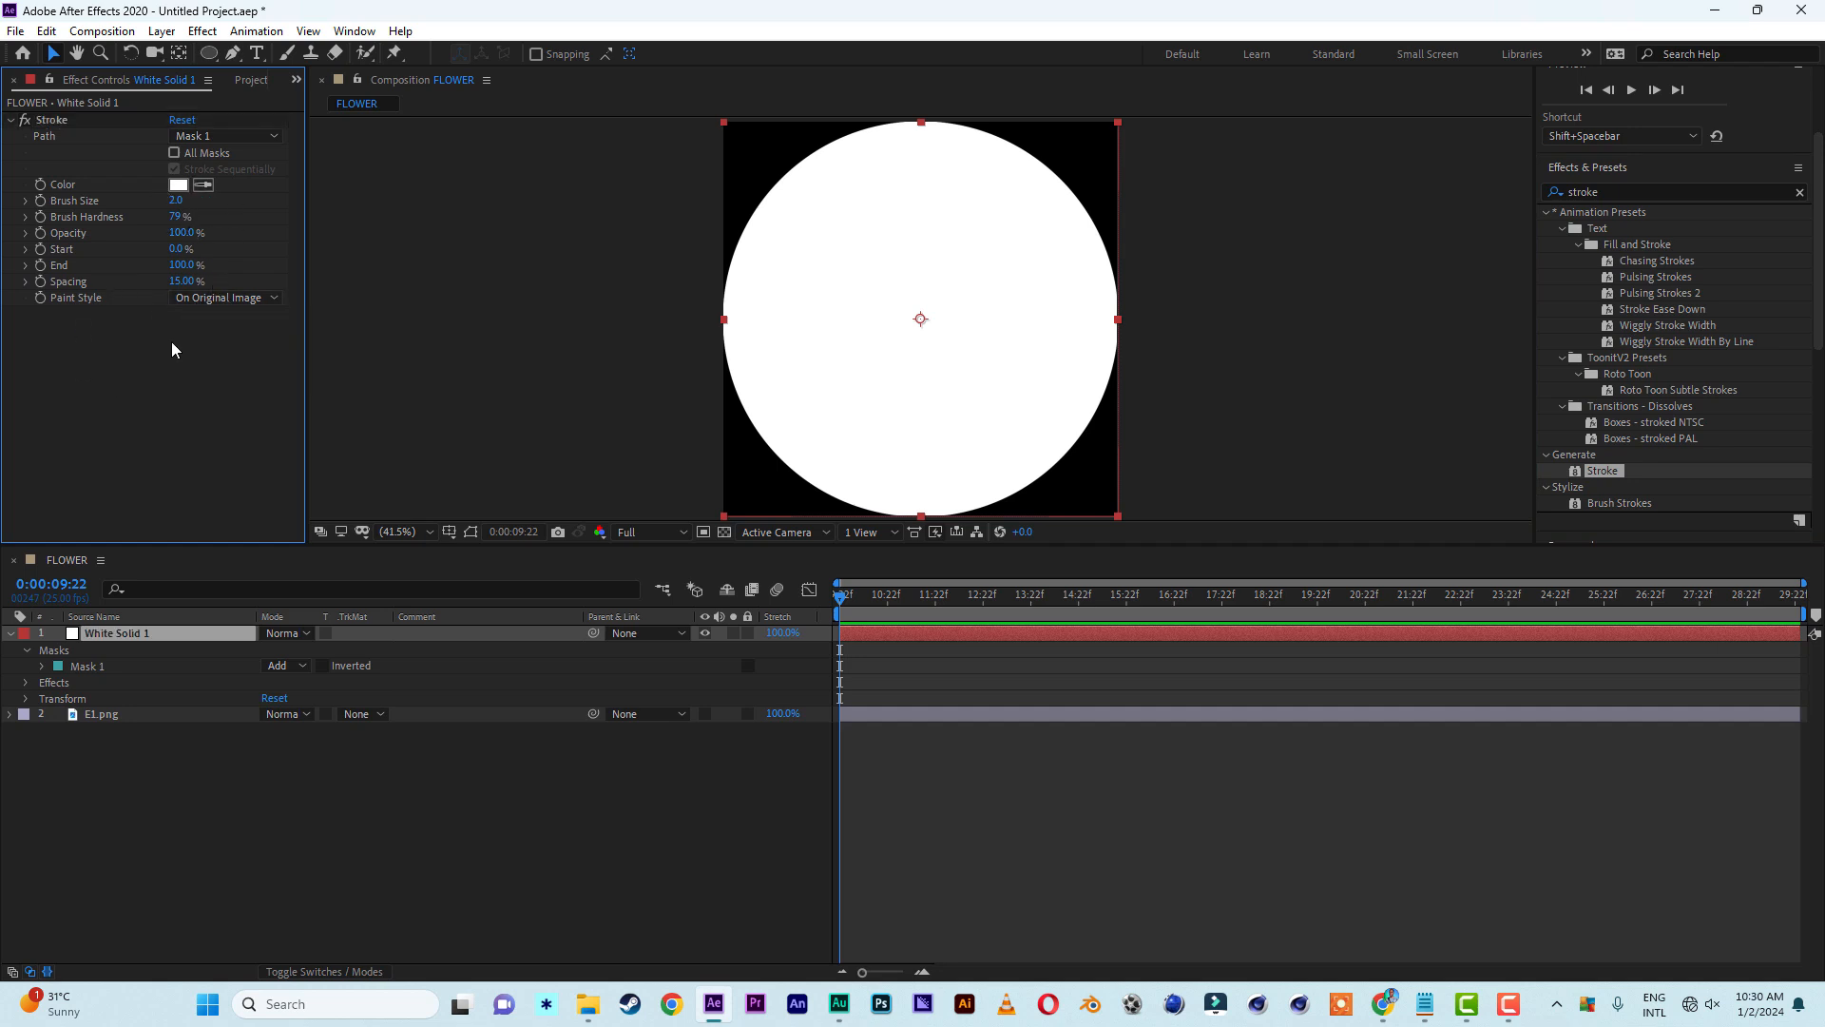
{"action": "left_click", "coordinate": [242, 297]}
{"action": "left_click", "coordinate": [235, 341]}
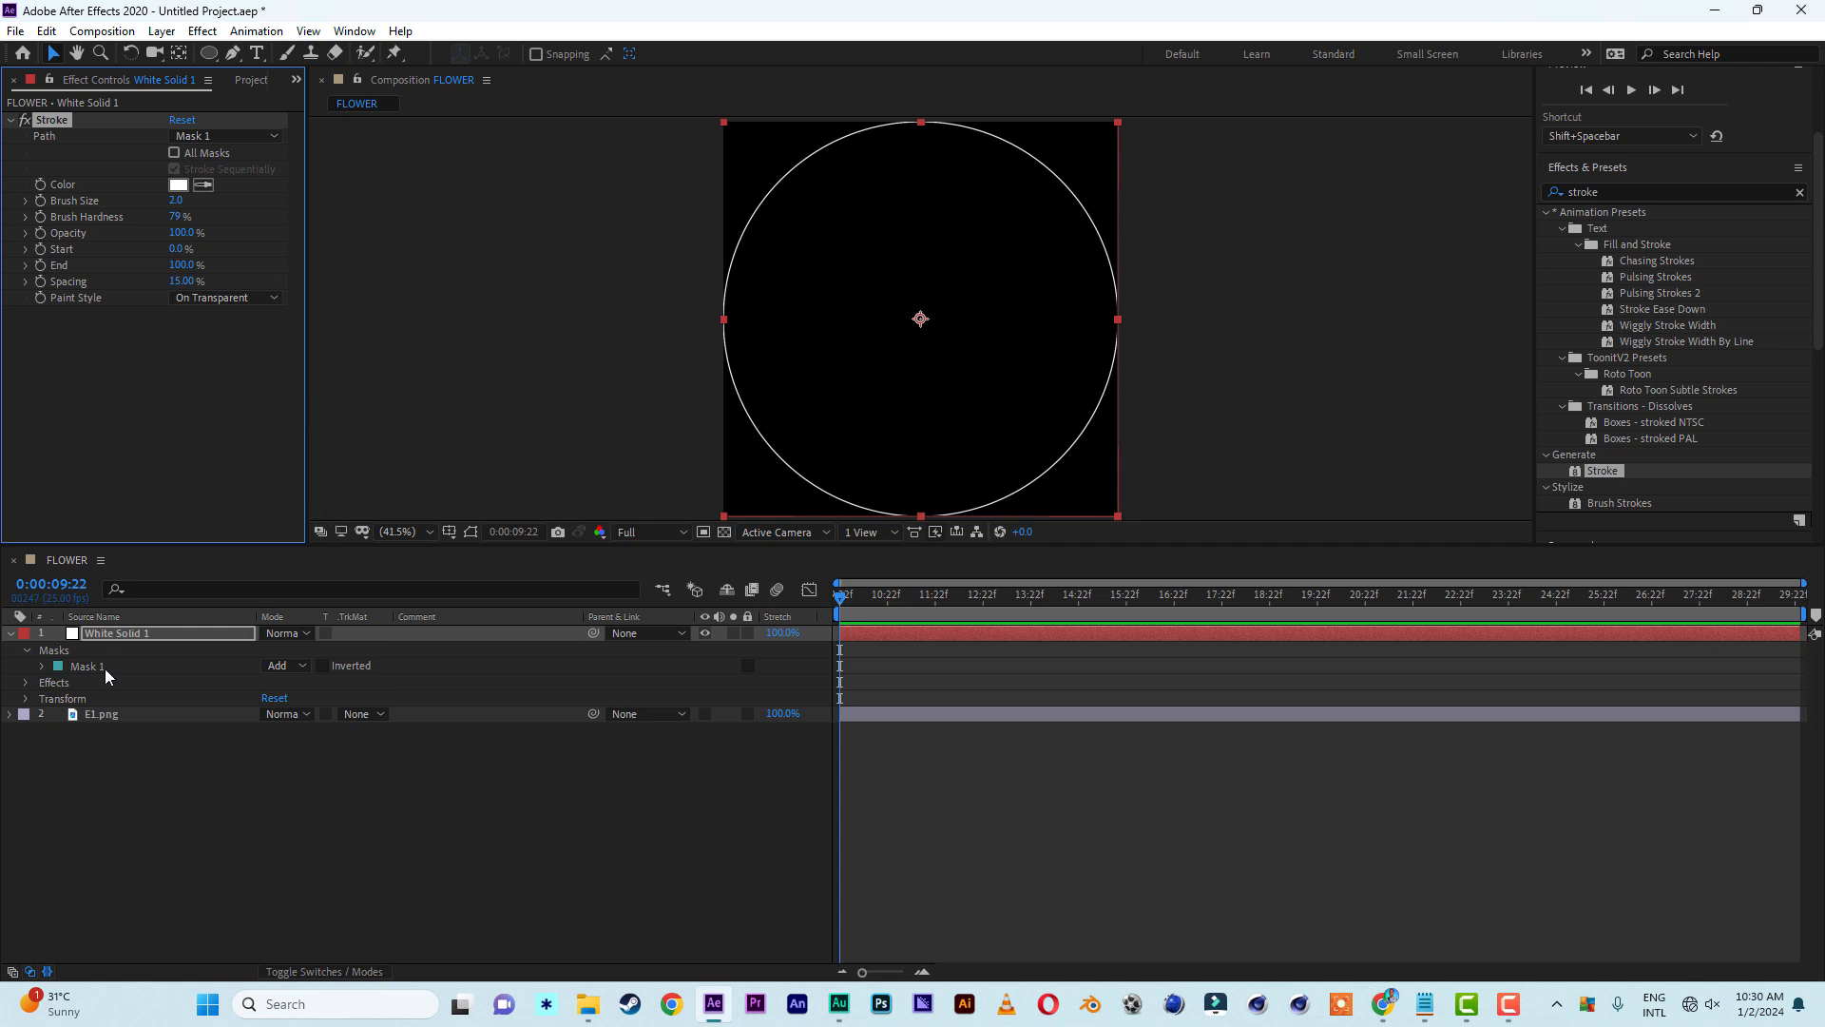
Duplicate the white solid layer and scale the upper copy to 93%
{"action": "left_click", "coordinate": [135, 637]}
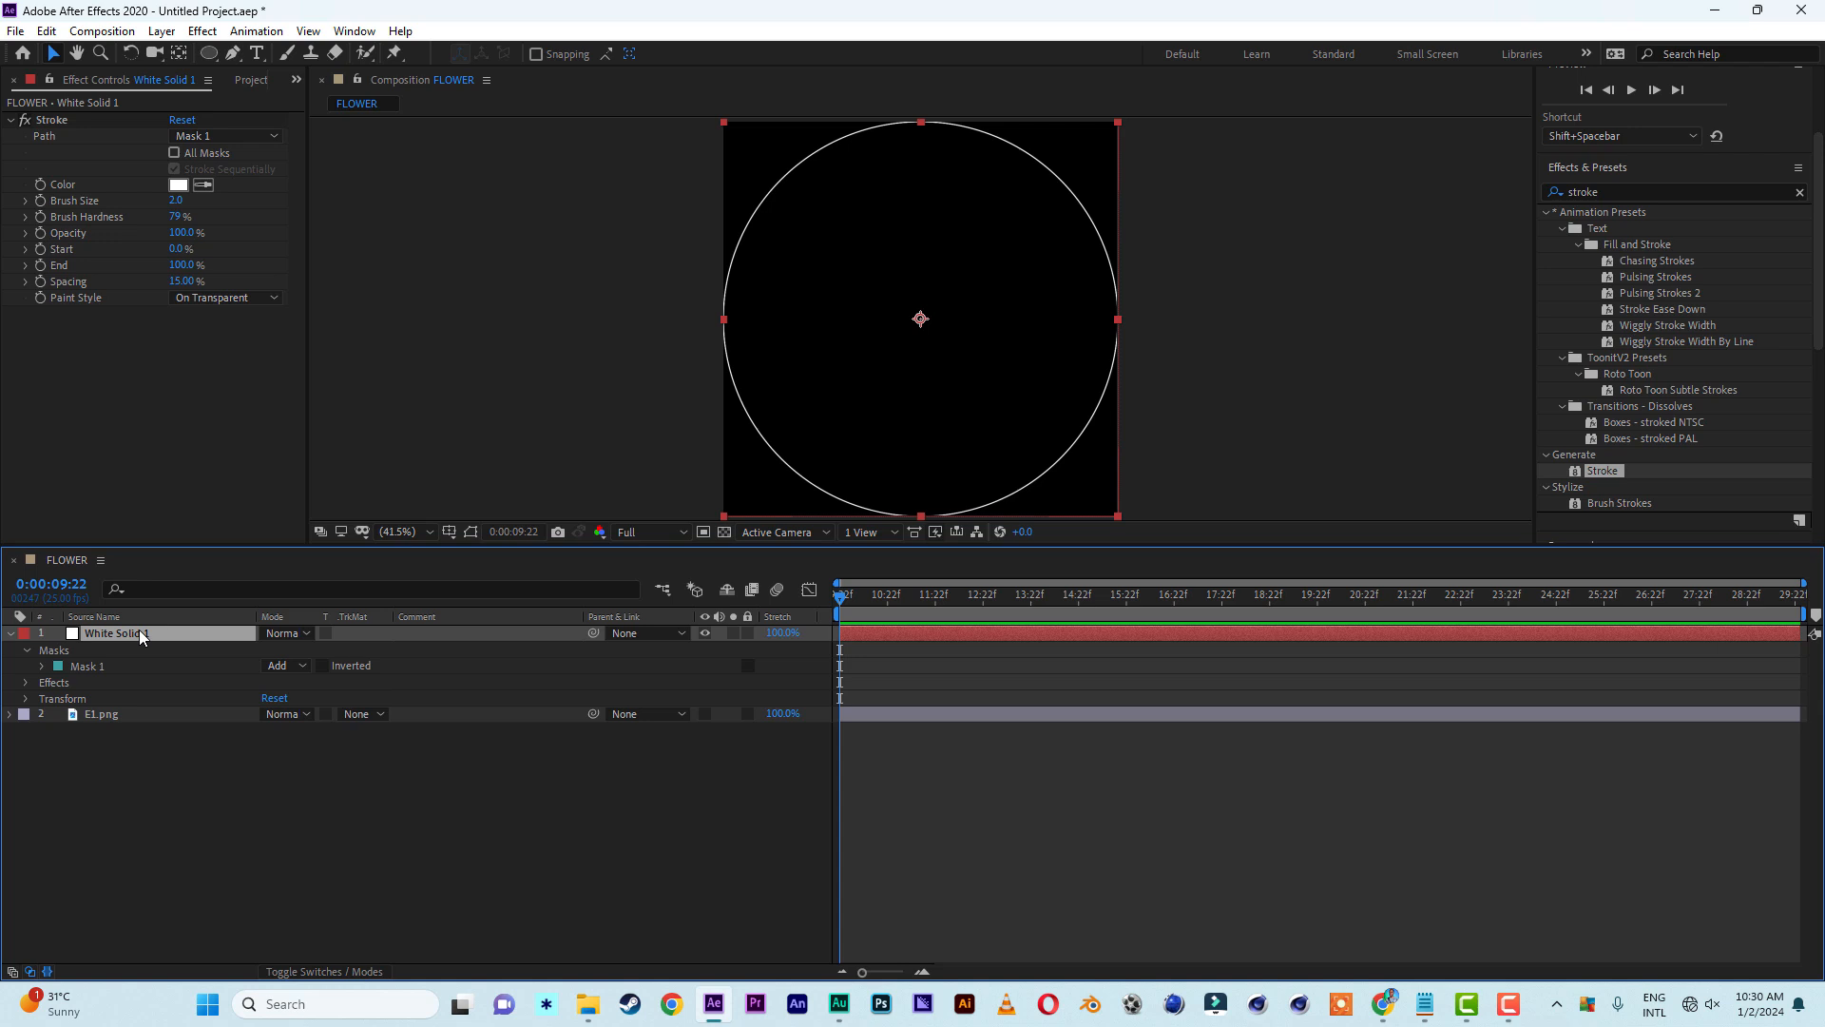
{"action": "key", "text": "ctrl+d"}
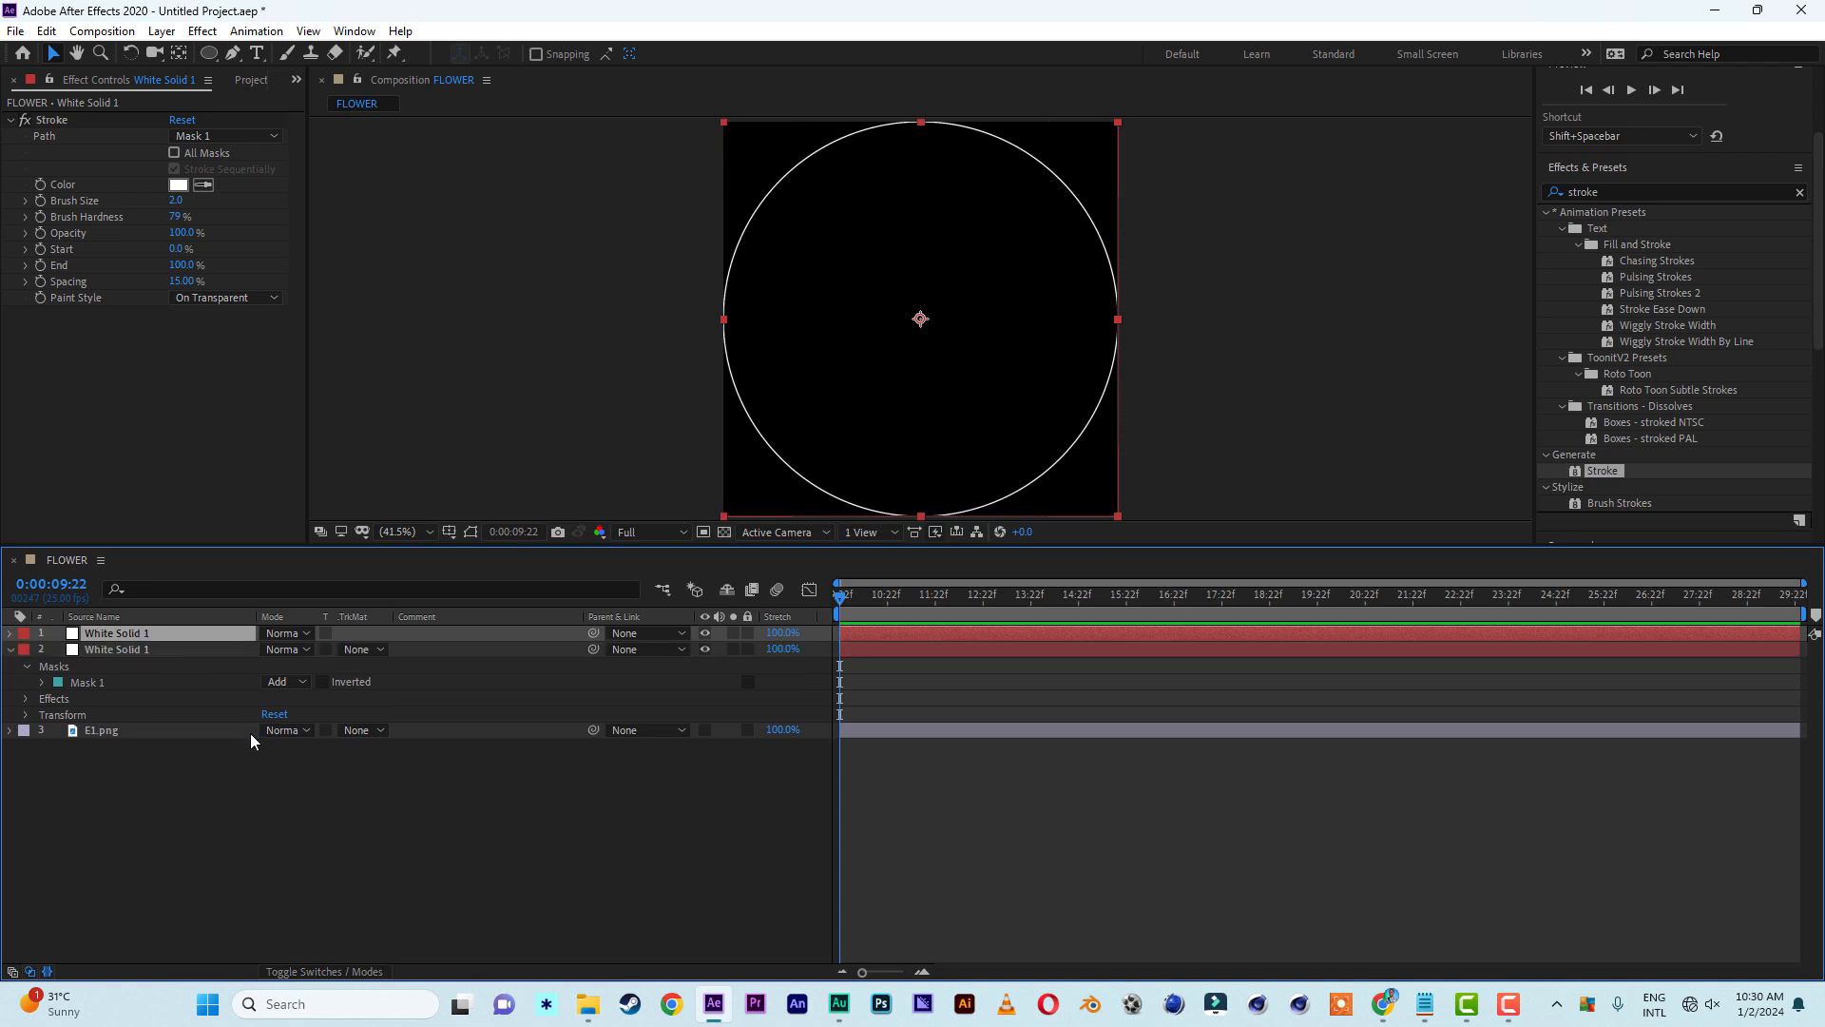
{"action": "key", "text": "s"}
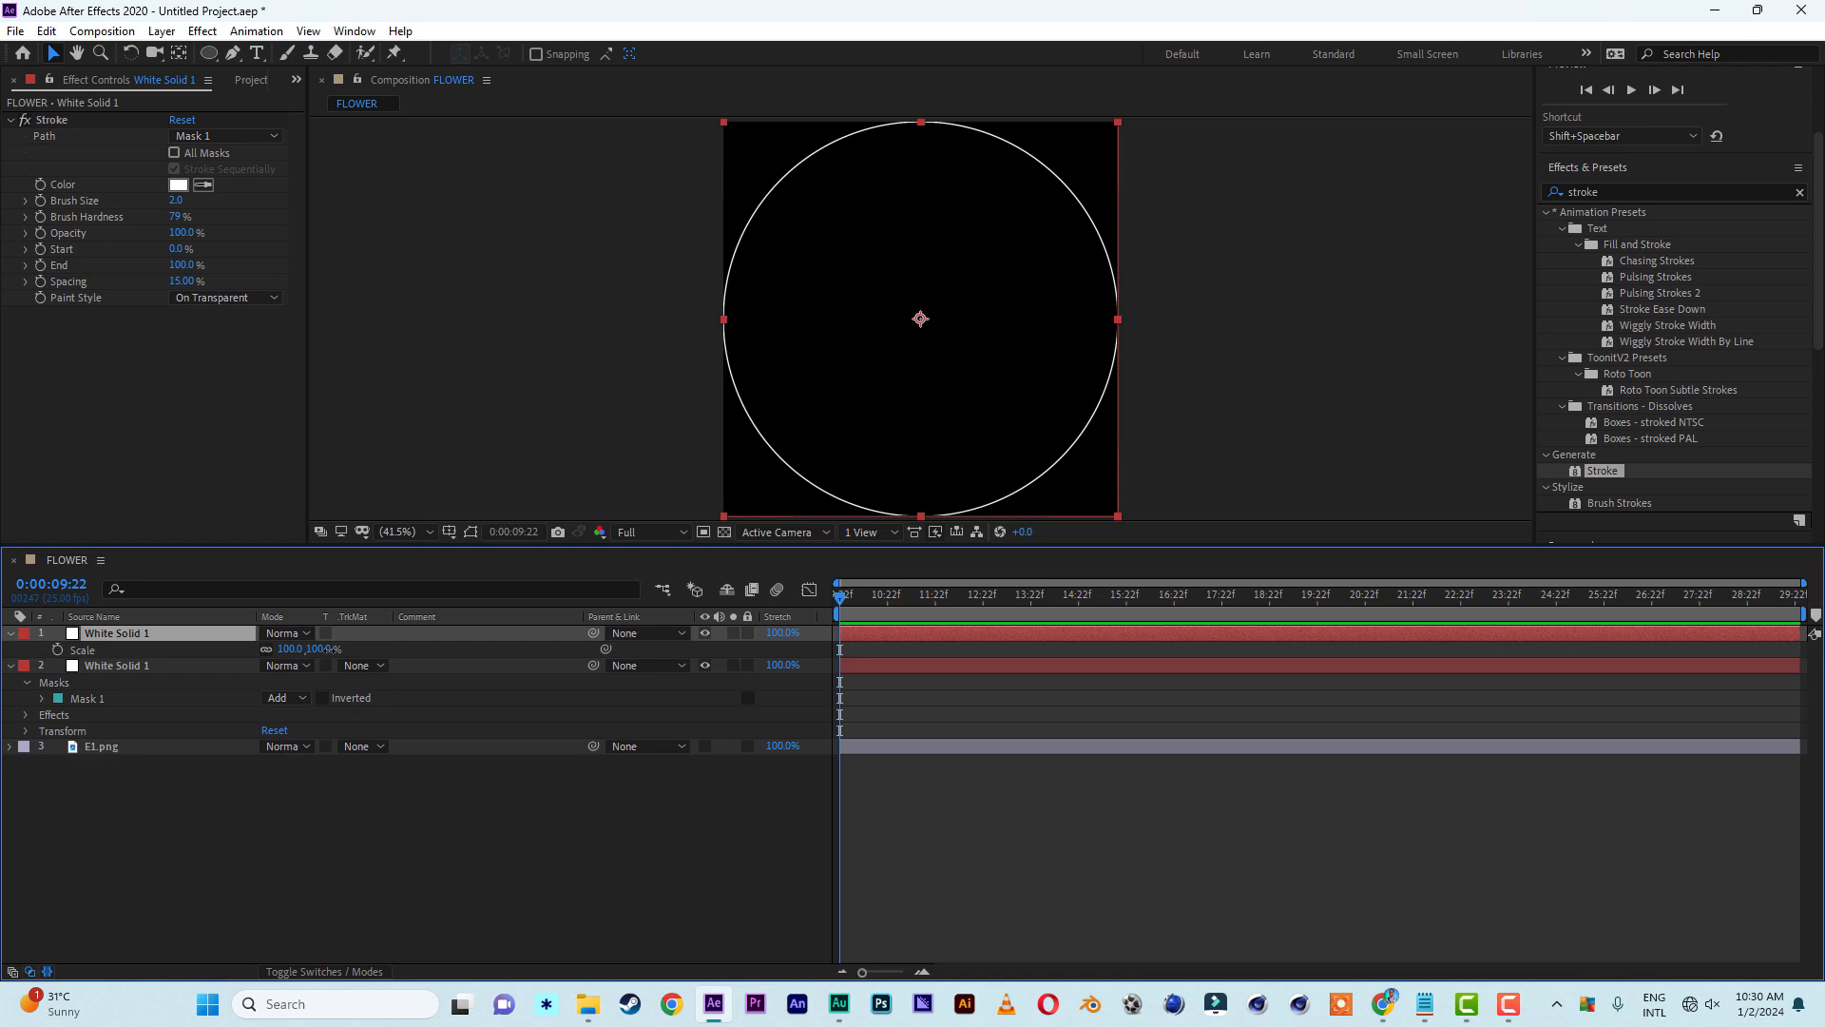
{"action": "left_click_drag", "start_coordinate": [327, 649], "coordinate": [321, 649]}
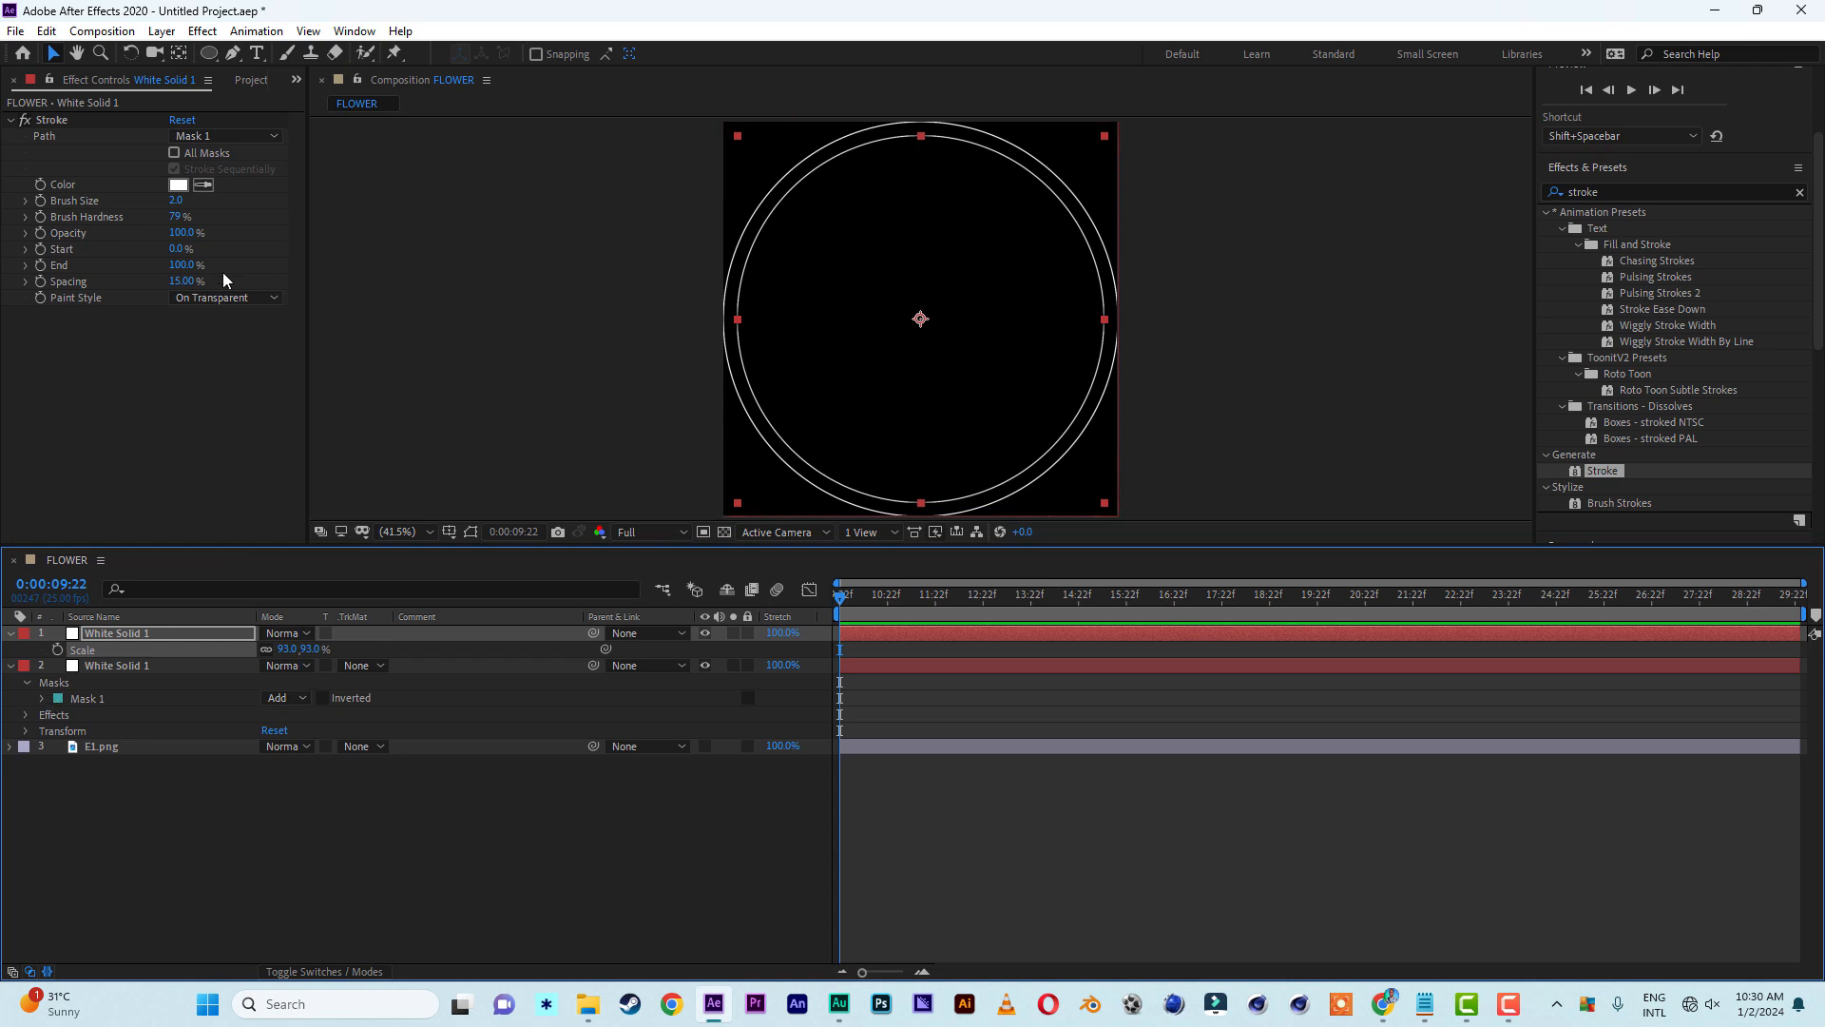
Set the upper solid's Stroke End to 0% and keyframe it at 0:00:09:22
{"action": "left_click", "coordinate": [177, 635]}
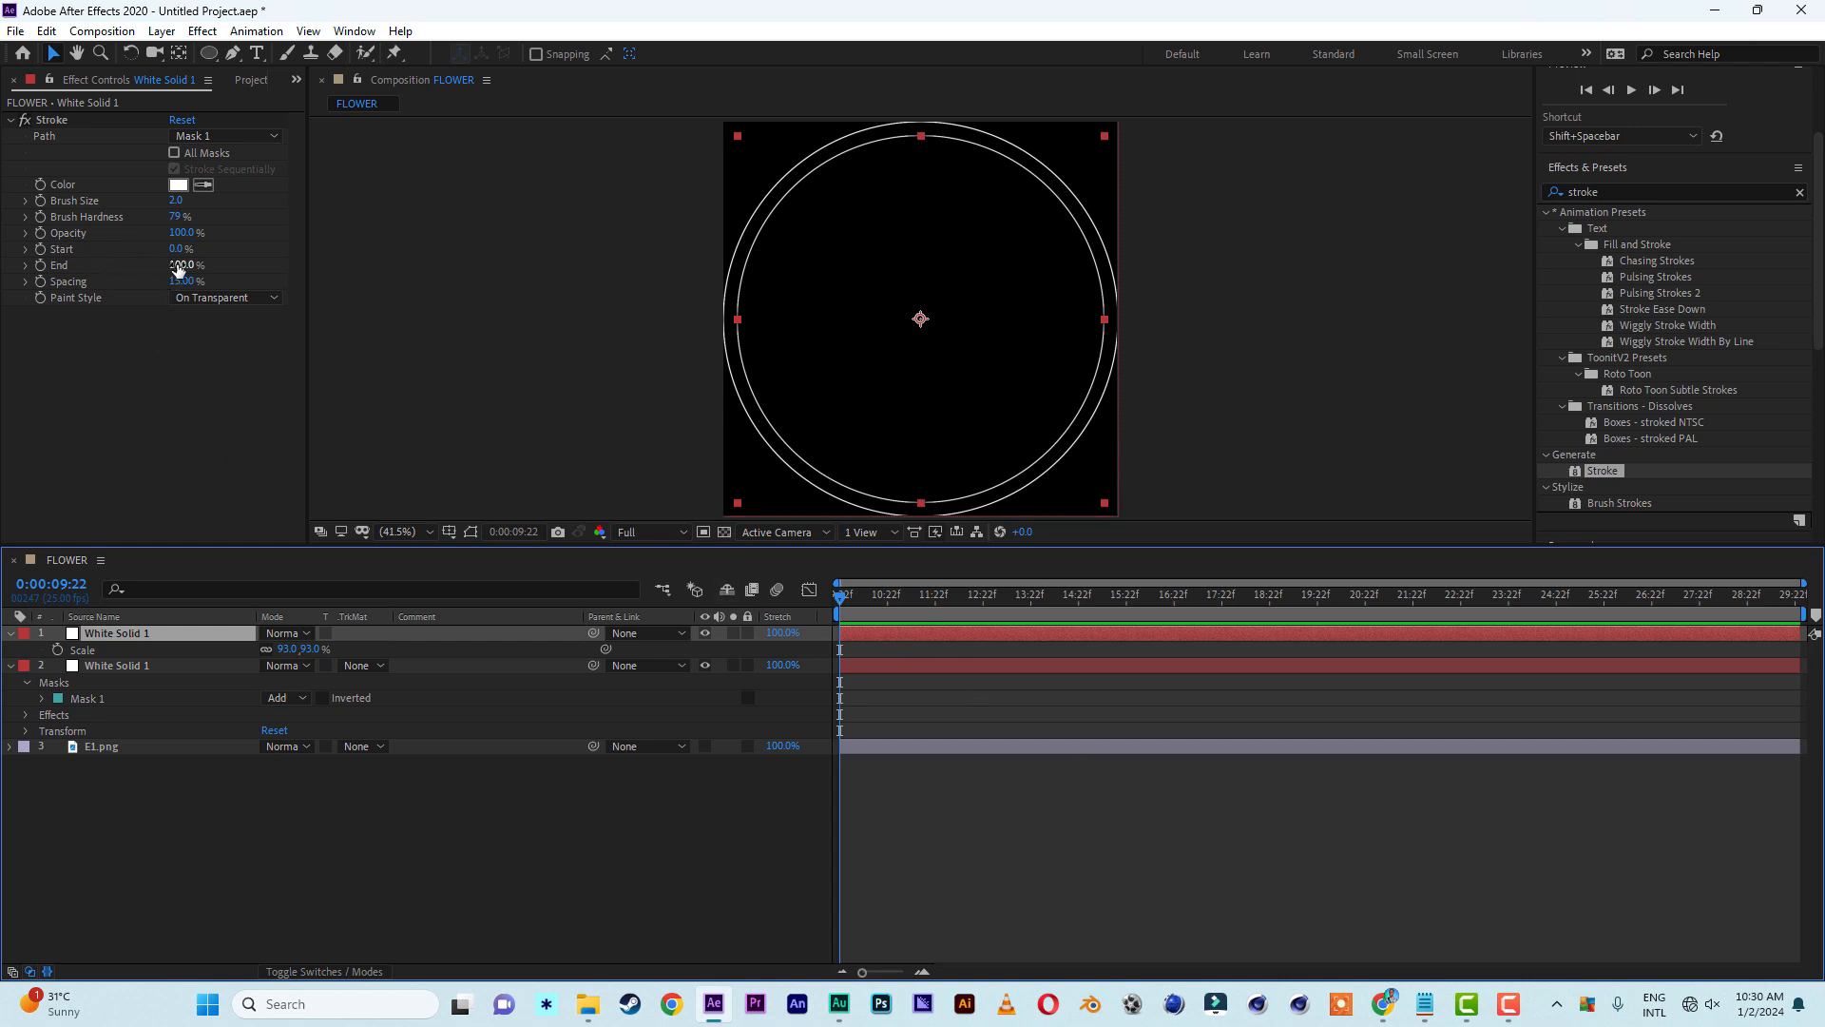
{"action": "left_click_drag", "start_coordinate": [180, 265], "coordinate": [7, 264]}
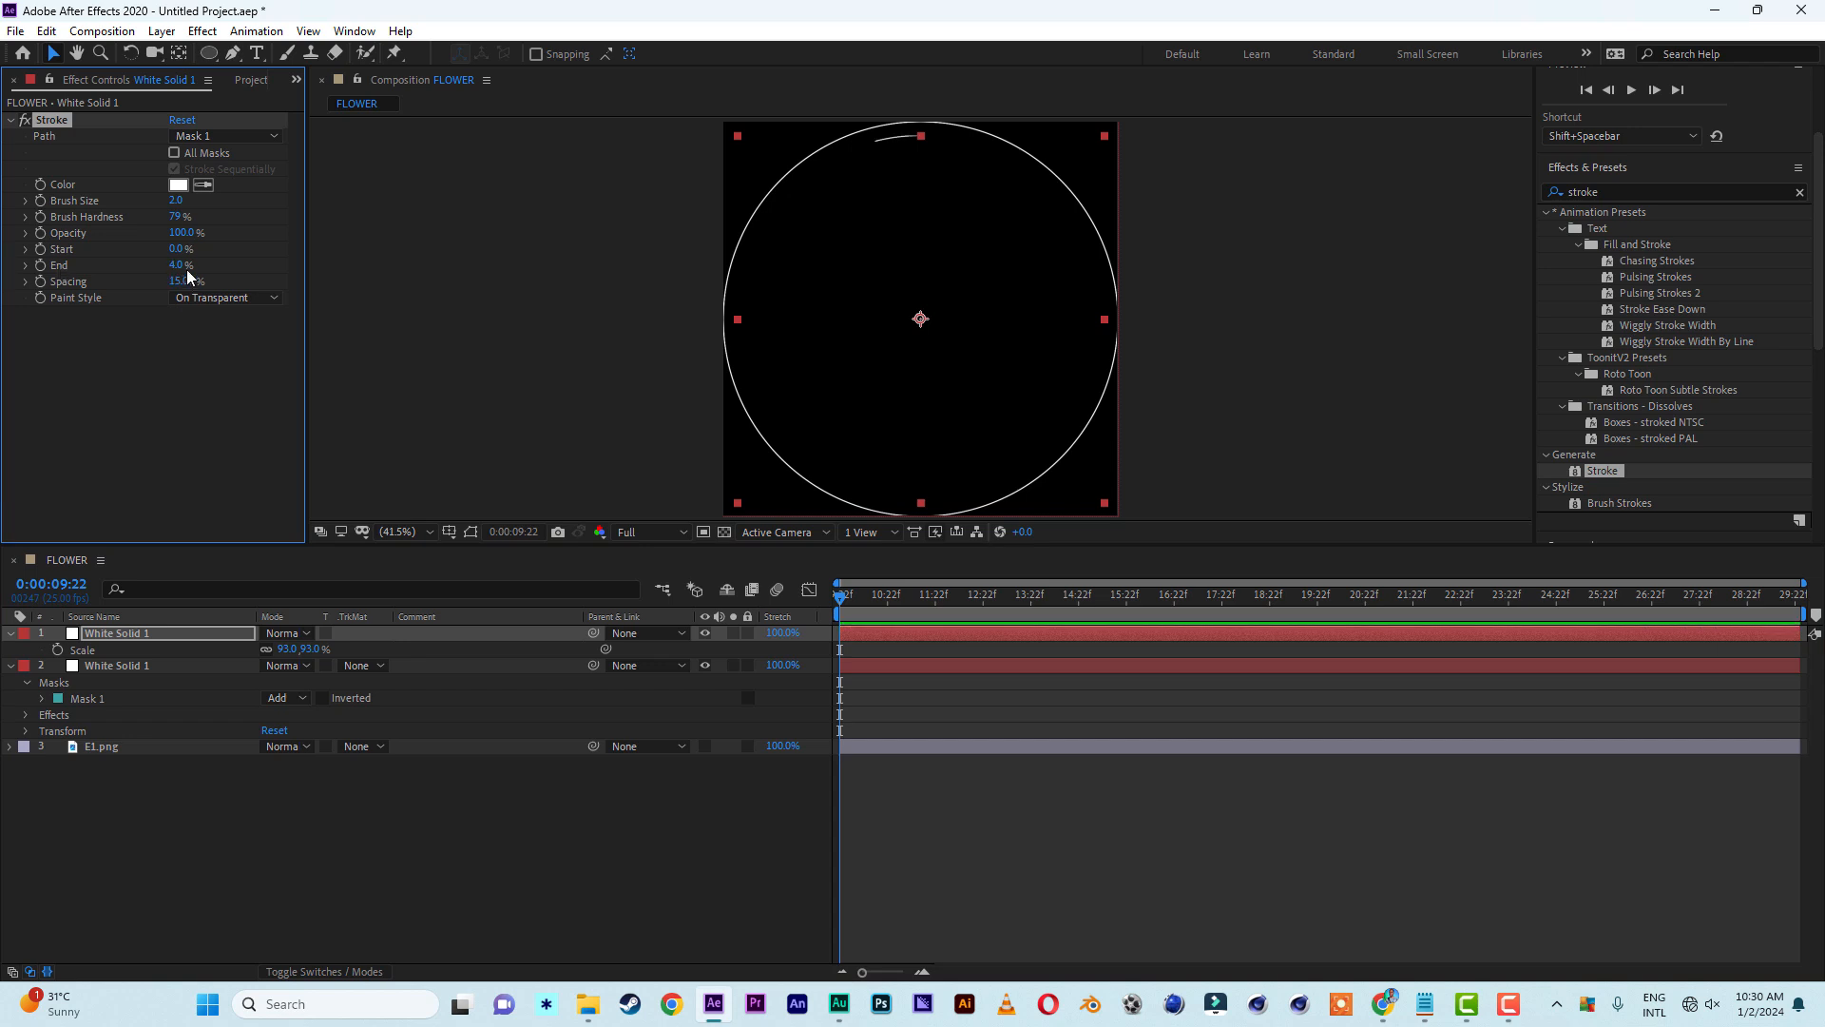
{"action": "left_click_drag", "start_coordinate": [178, 266], "coordinate": [121, 267]}
{"action": "left_click", "coordinate": [41, 266]}
Add a Stroke End keyframe of 100% at 0:00:12:22 on the upper solid
{"action": "left_click_drag", "start_coordinate": [870, 597], "coordinate": [984, 611]}
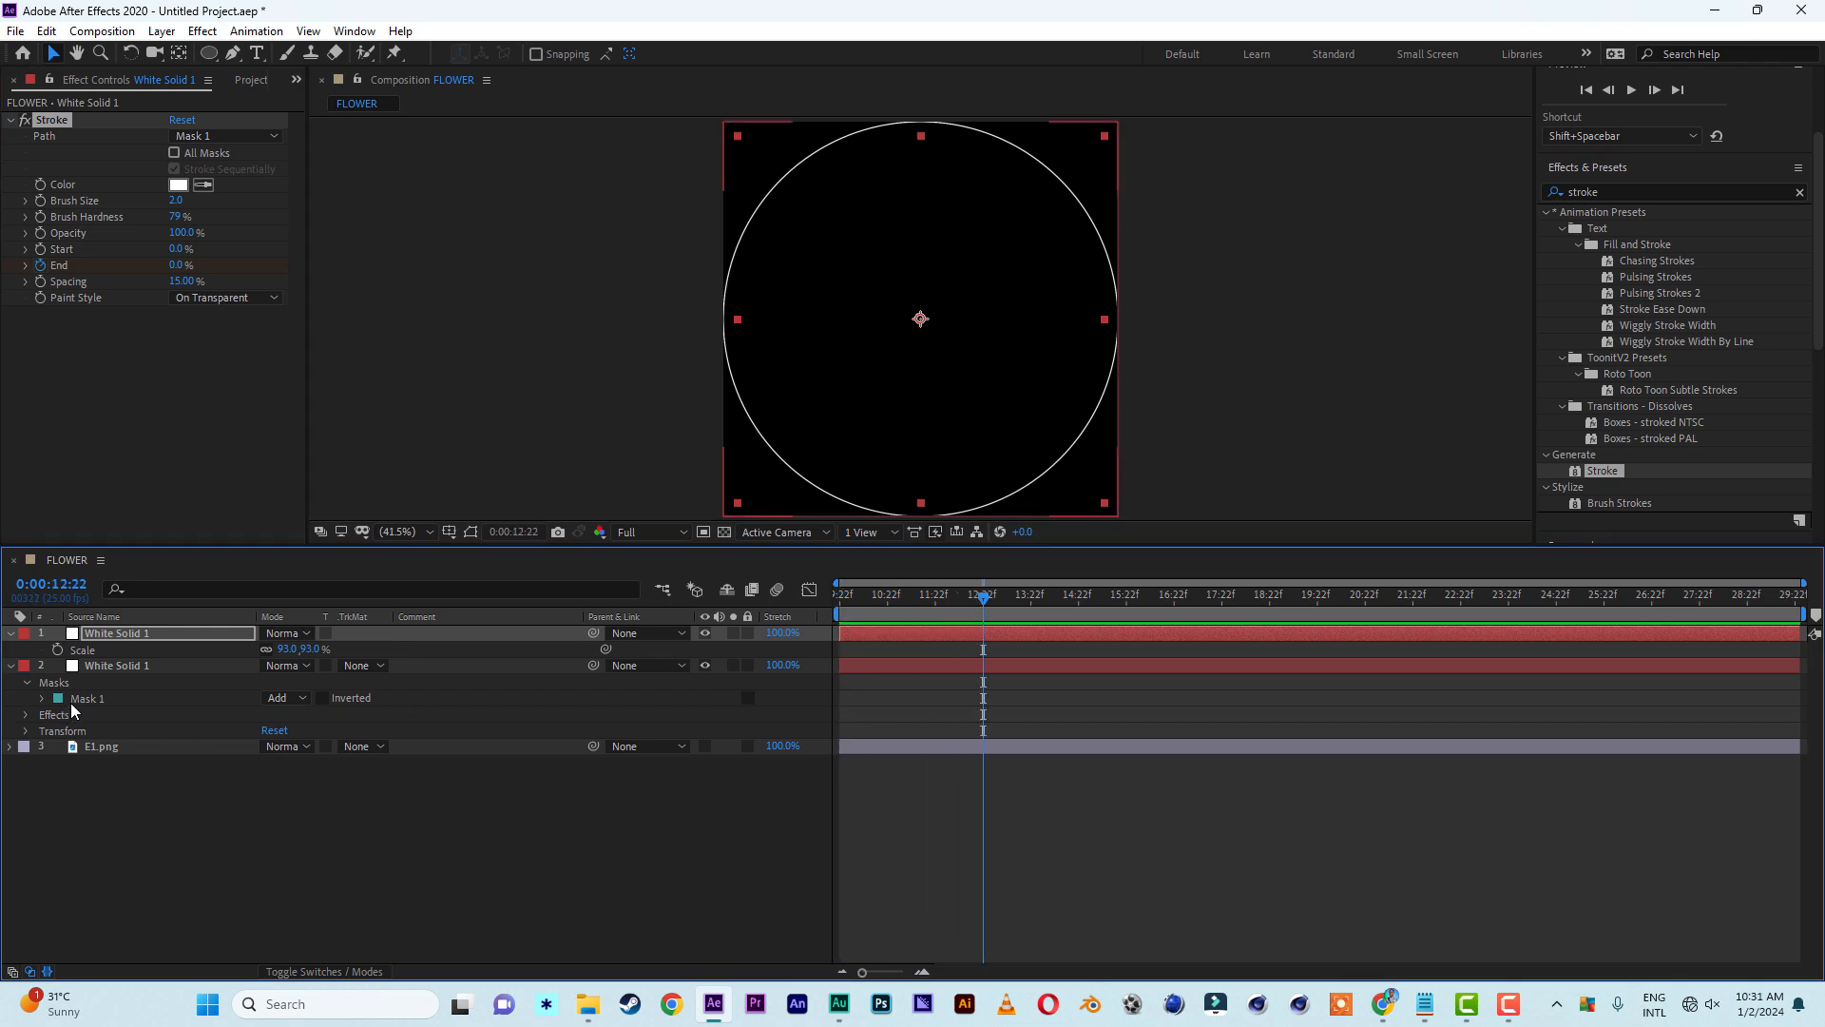
{"action": "key", "text": "e"}
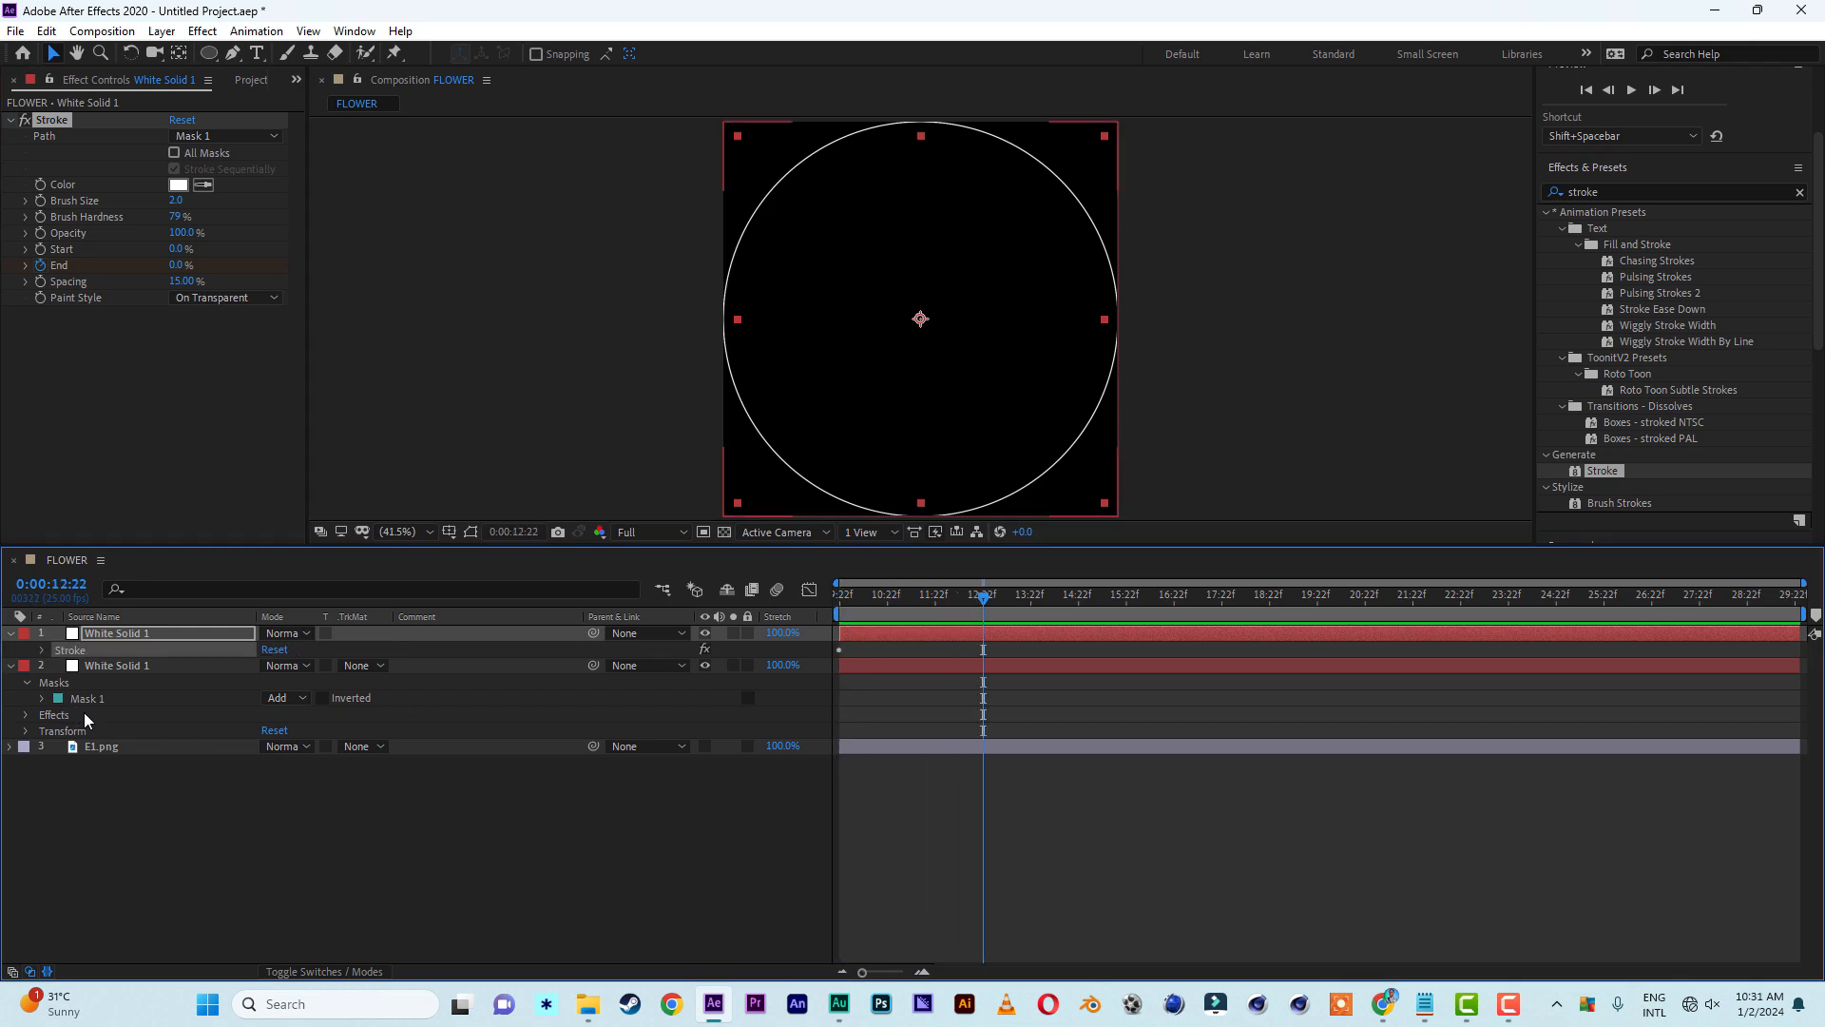
{"action": "left_click", "coordinate": [43, 651]}
{"action": "left_click_drag", "start_coordinate": [290, 794], "coordinate": [767, 793]}
Preview the inner circle's stroke animation from the start of the composition and return to 0:00:09:22
{"action": "left_click_drag", "start_coordinate": [916, 601], "coordinate": [701, 593]}
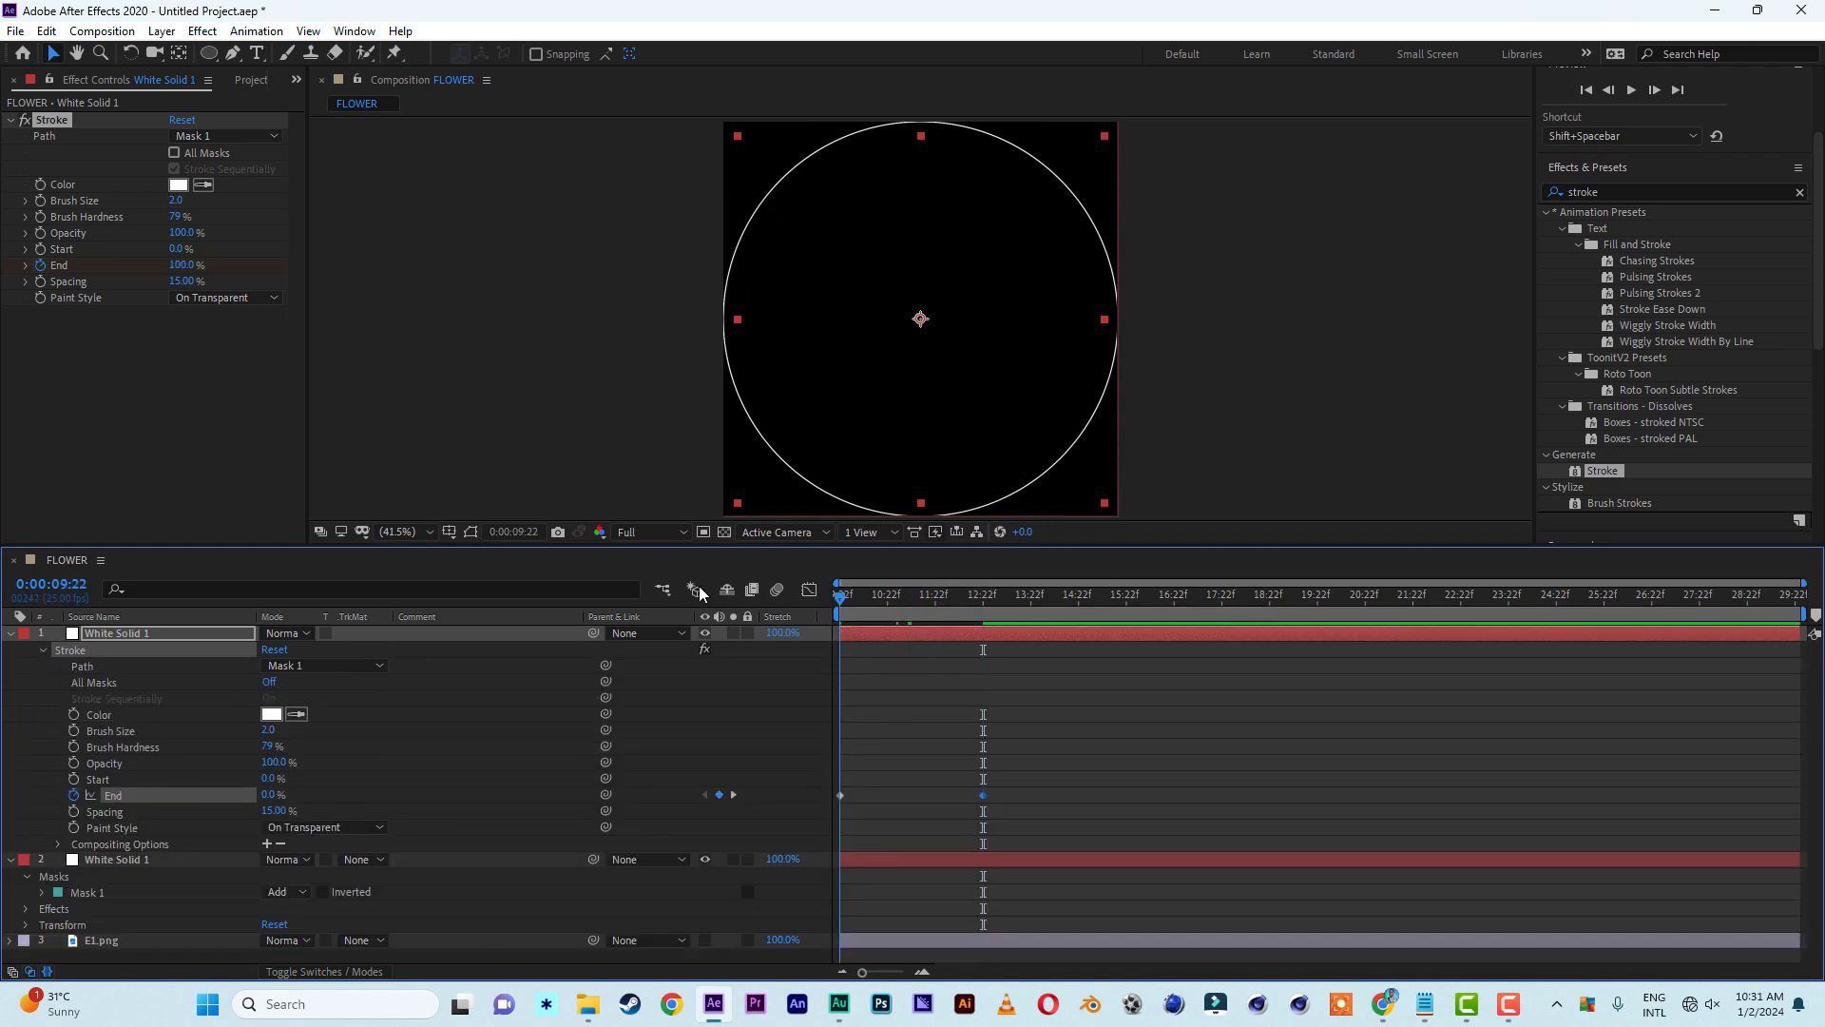
{"action": "key", "text": "space"}
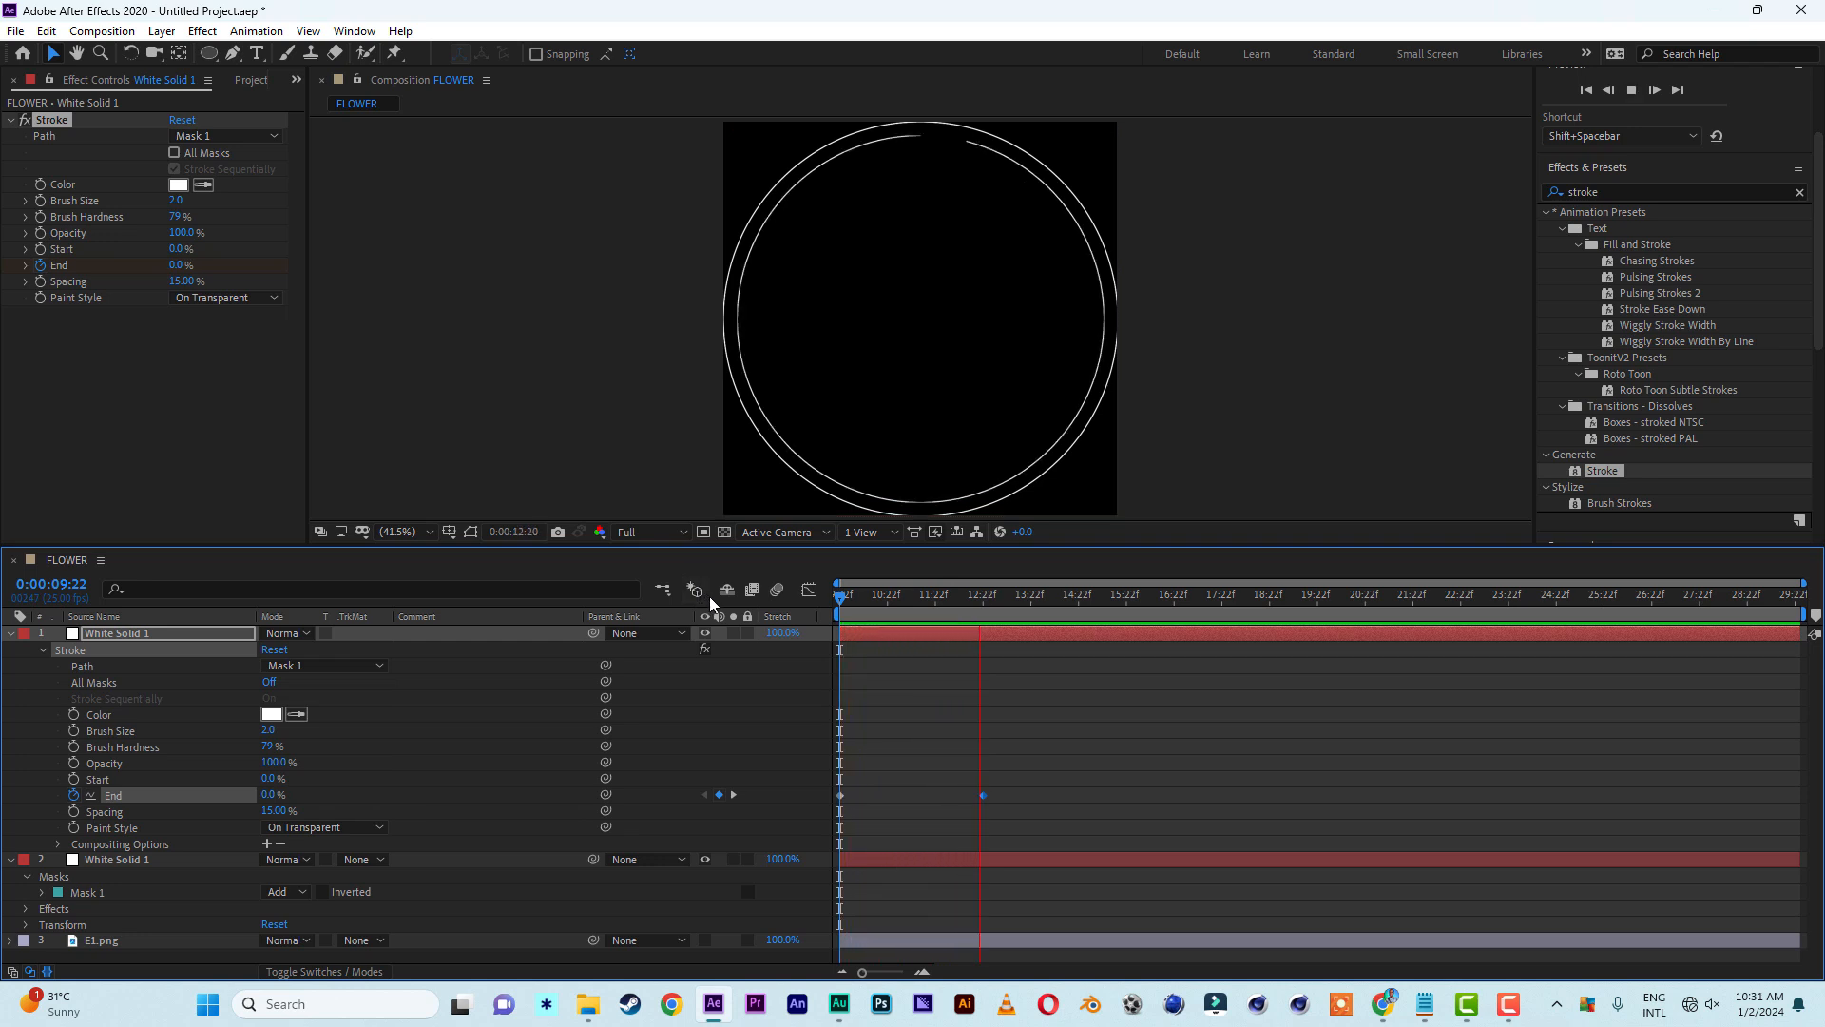
{"action": "left_click", "coordinate": [1010, 595]}
{"action": "left_click_drag", "start_coordinate": [910, 597], "coordinate": [682, 597]}
Set the Stroke Start of the lower, full-size white solid to 100% at 0:00:09:22
{"action": "left_click", "coordinate": [134, 861]}
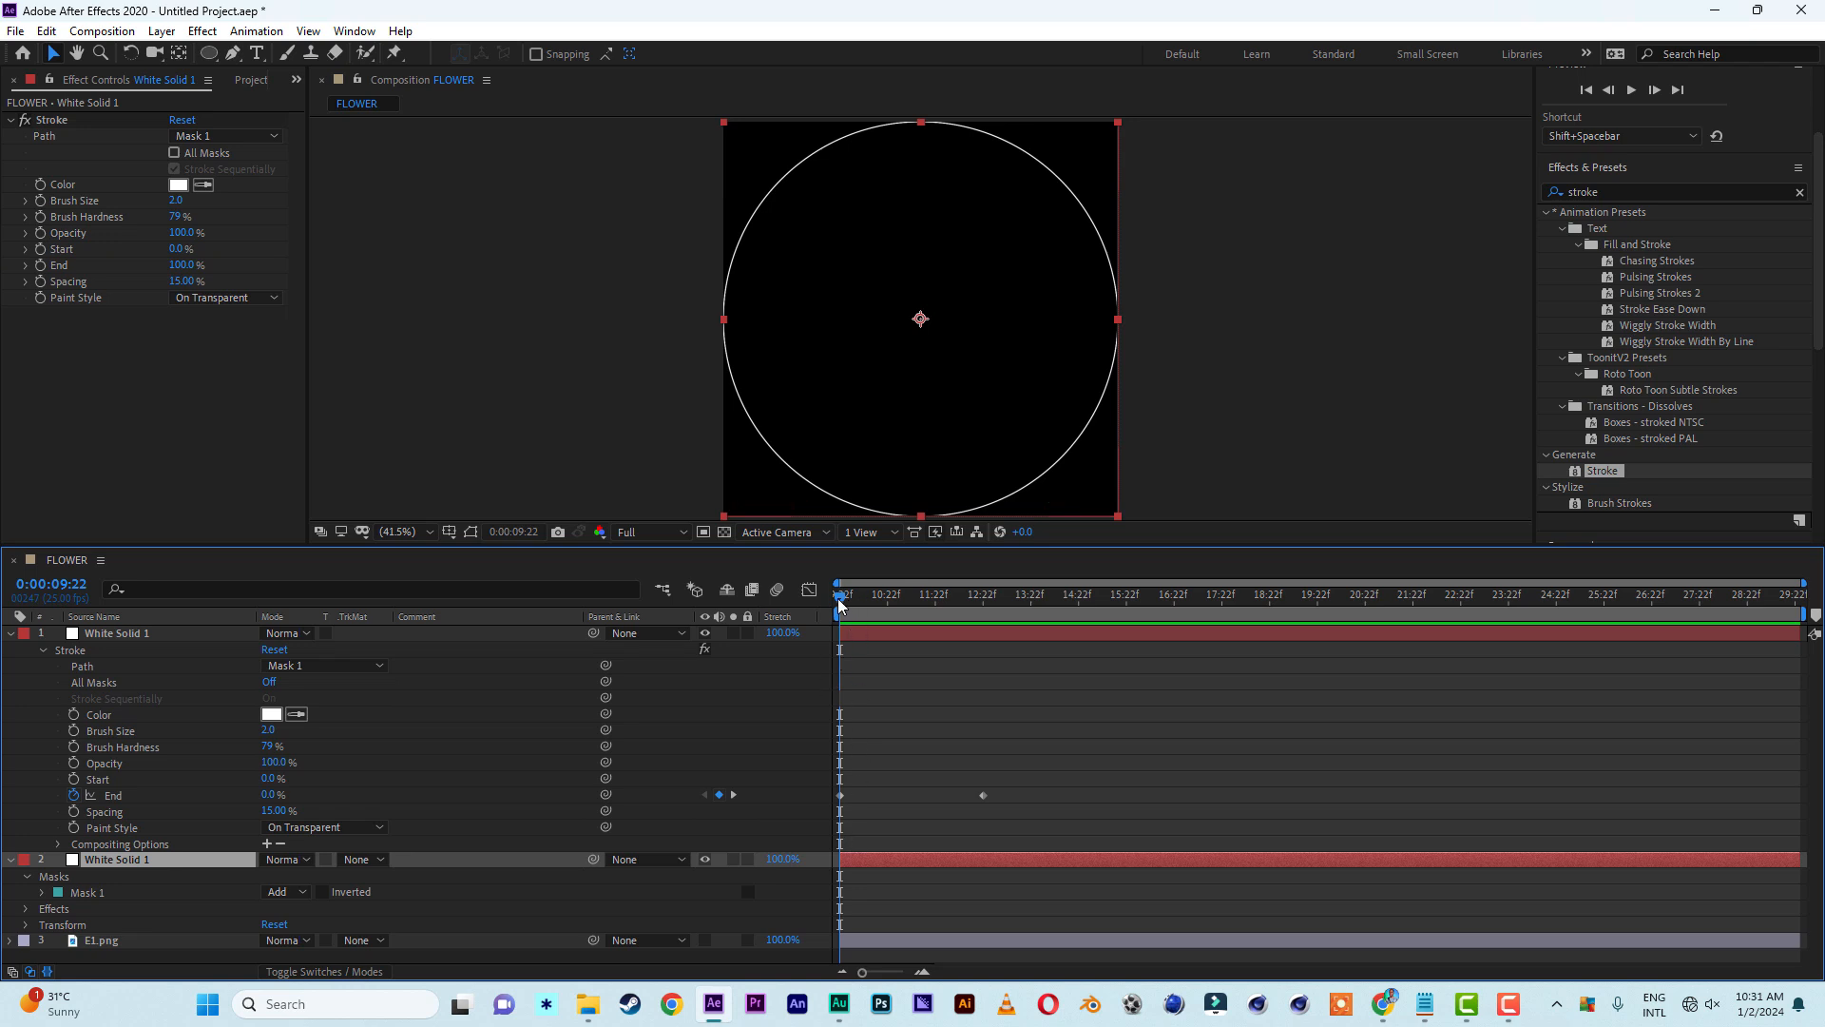
{"action": "mouse_move", "coordinate": [839, 601]}
{"action": "left_mouse_down"}
{"action": "mouse_move", "coordinate": [859, 601]}
{"action": "mouse_move", "coordinate": [830, 613]}
{"action": "left_mouse_up"}
{"action": "left_click_drag", "start_coordinate": [183, 251], "coordinate": [331, 264]}
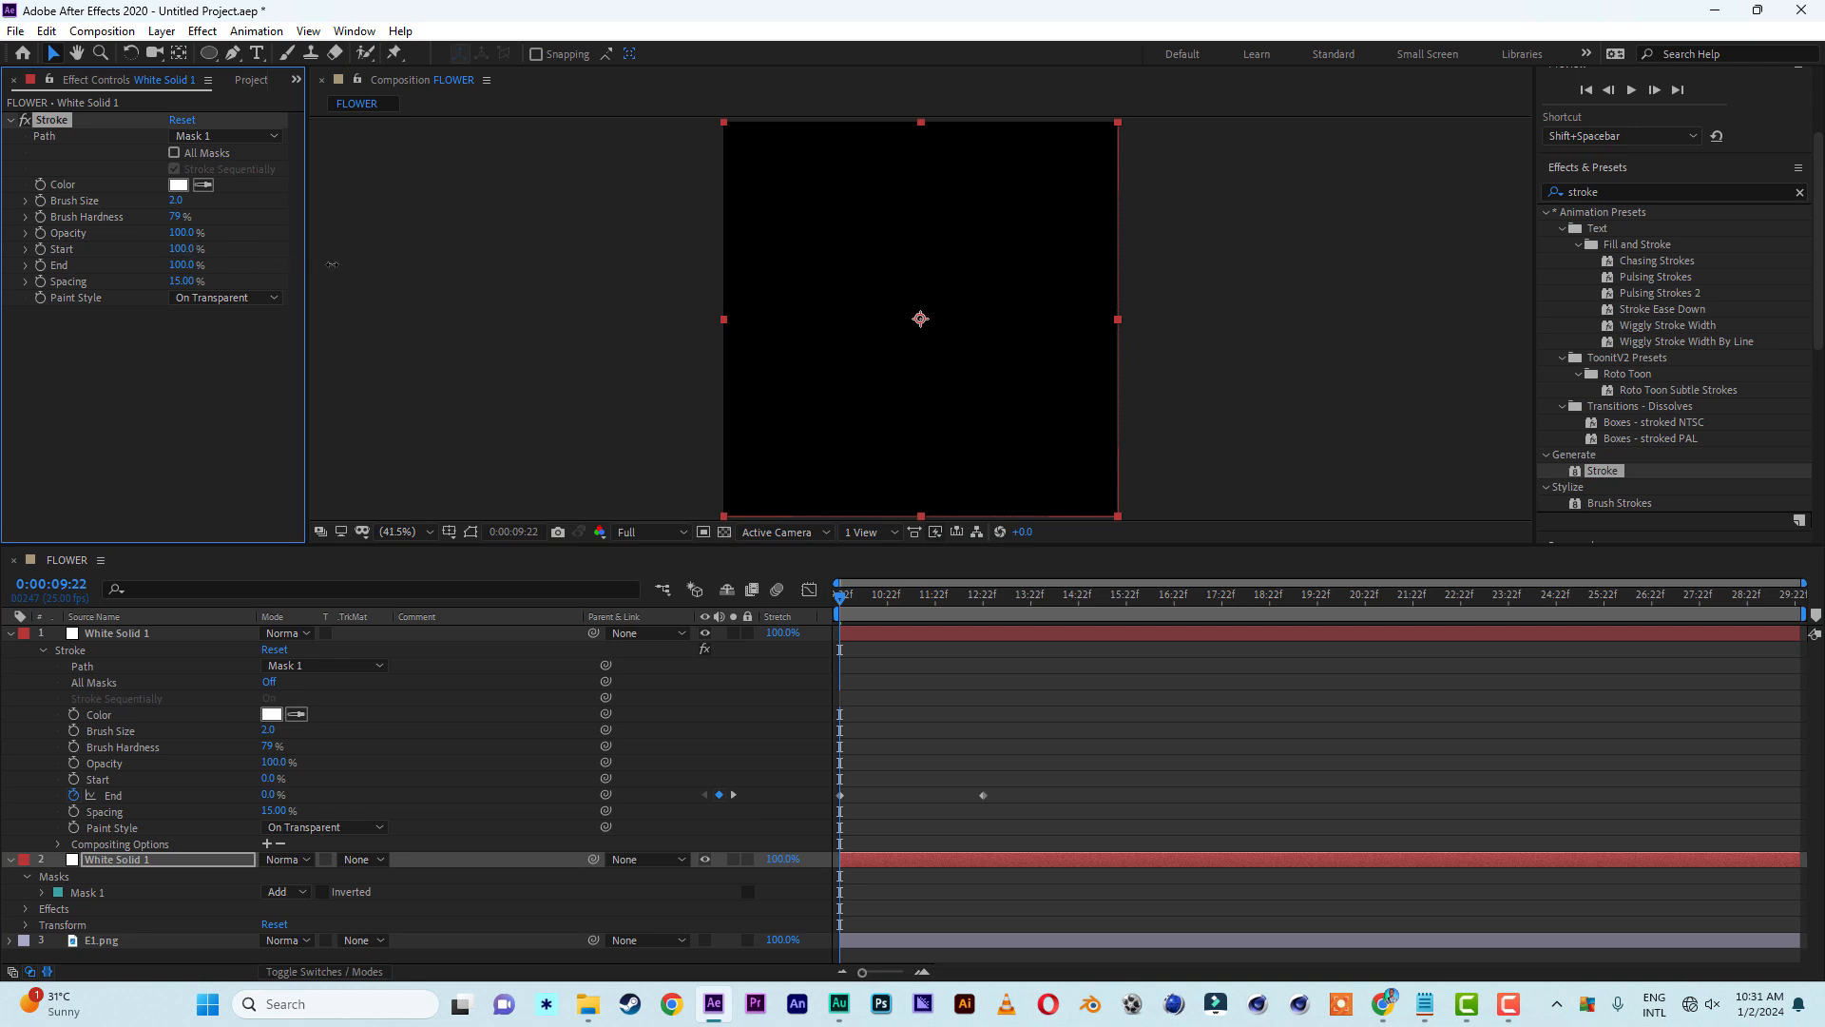
Animate the lower white solid's Stroke End from 100% at 0:00:09:22 to 0% at 0:00:12:22
{"action": "key", "text": "e"}
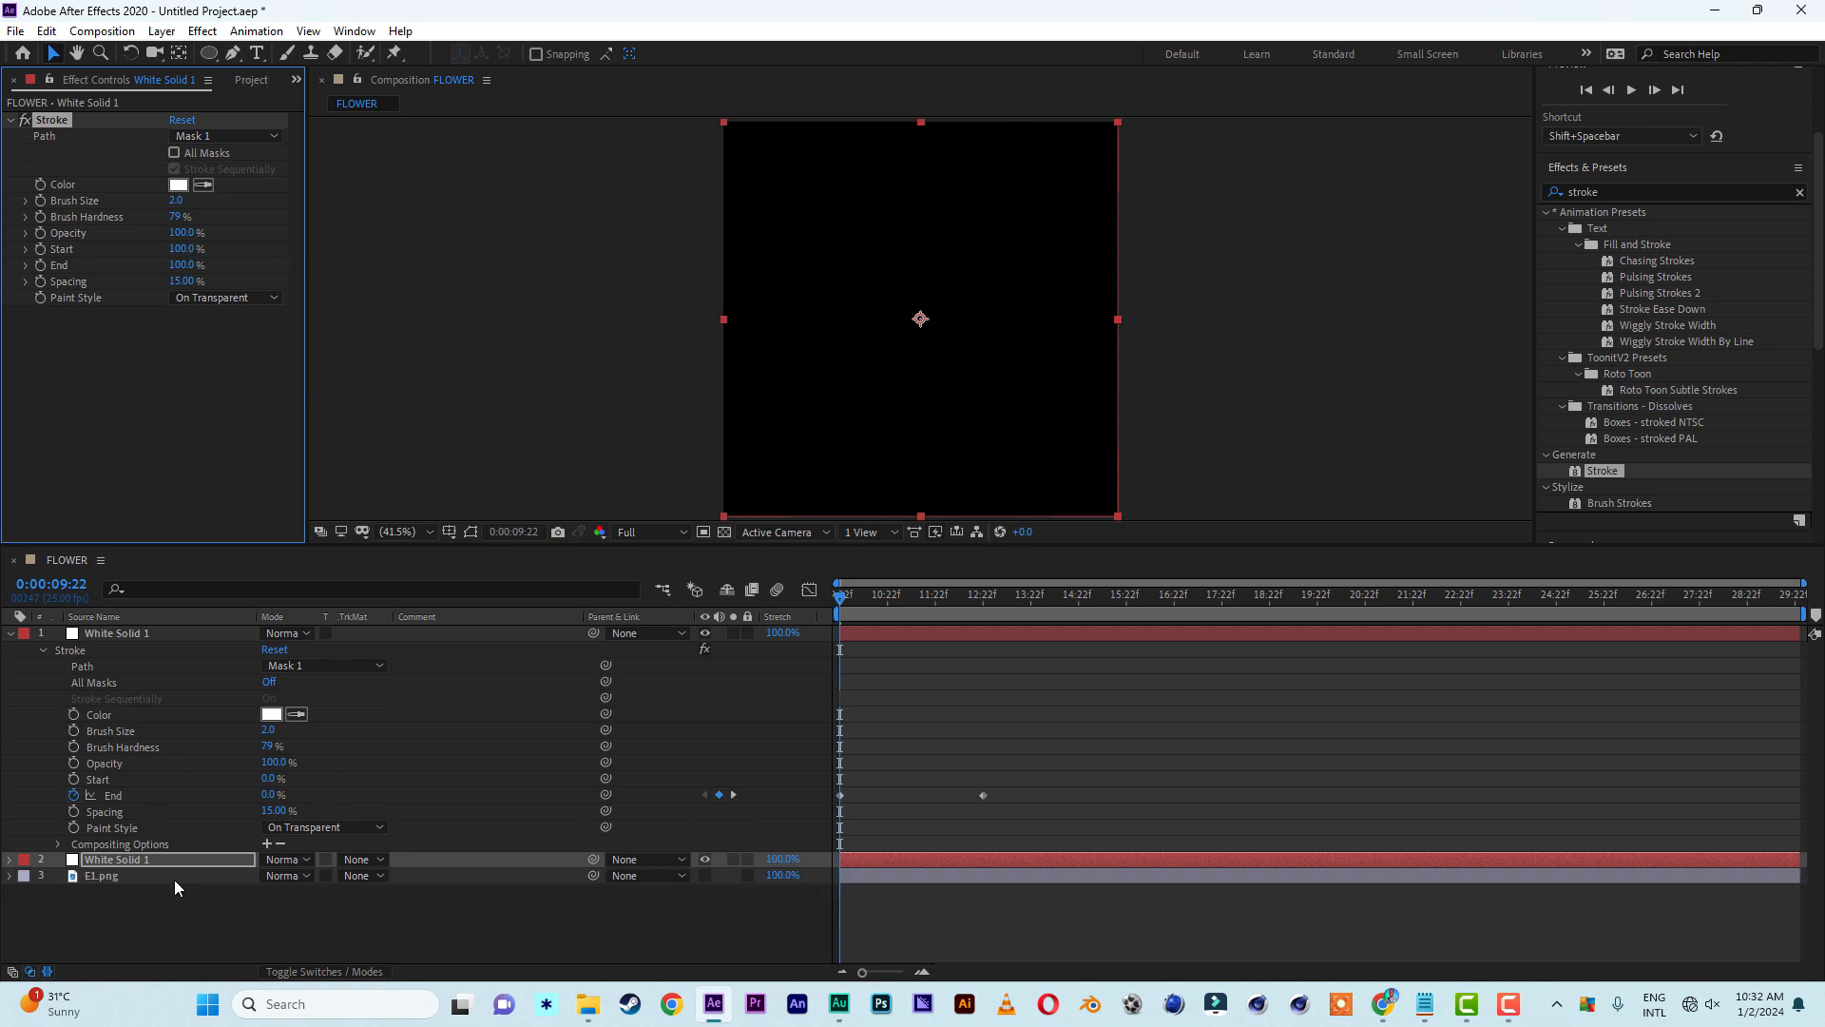
{"action": "left_click", "coordinate": [42, 876]}
{"action": "scroll", "coordinate": [43, 882], "scroll_direction": "down", "scroll_amount": 3}
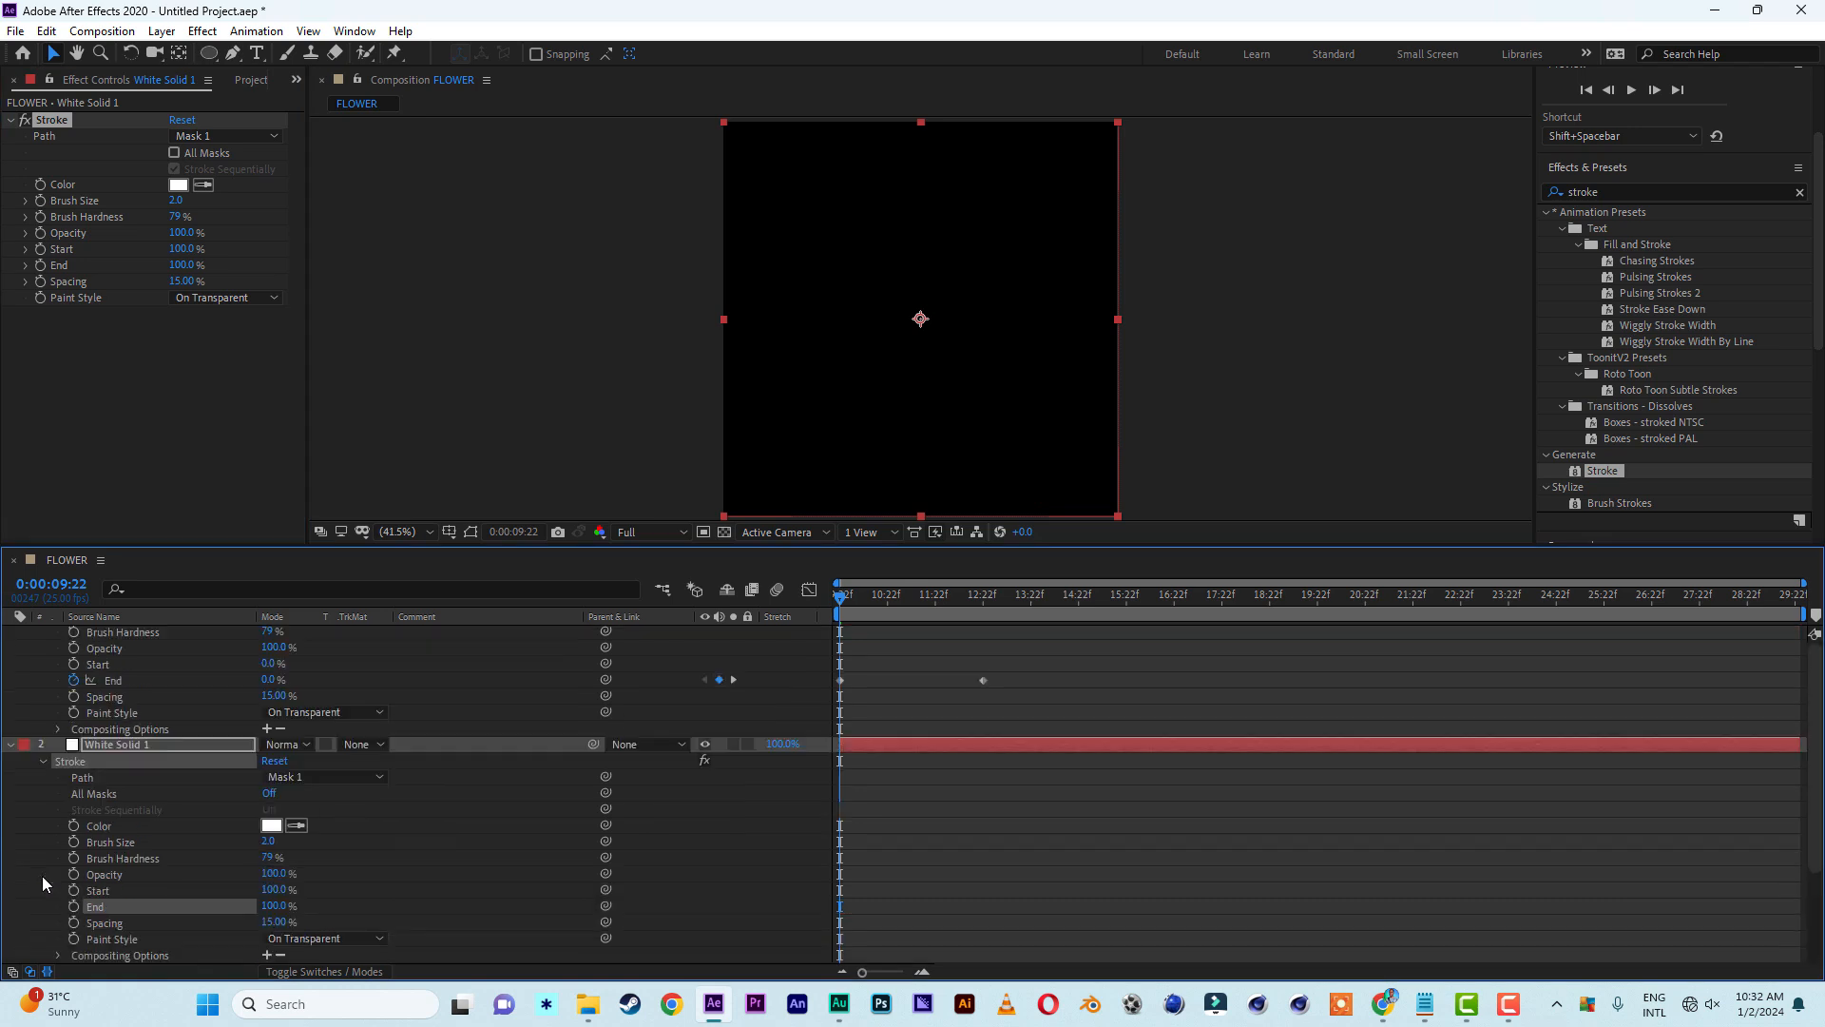
{"action": "left_click", "coordinate": [73, 906]}
{"action": "left_click_drag", "start_coordinate": [840, 599], "coordinate": [981, 614]}
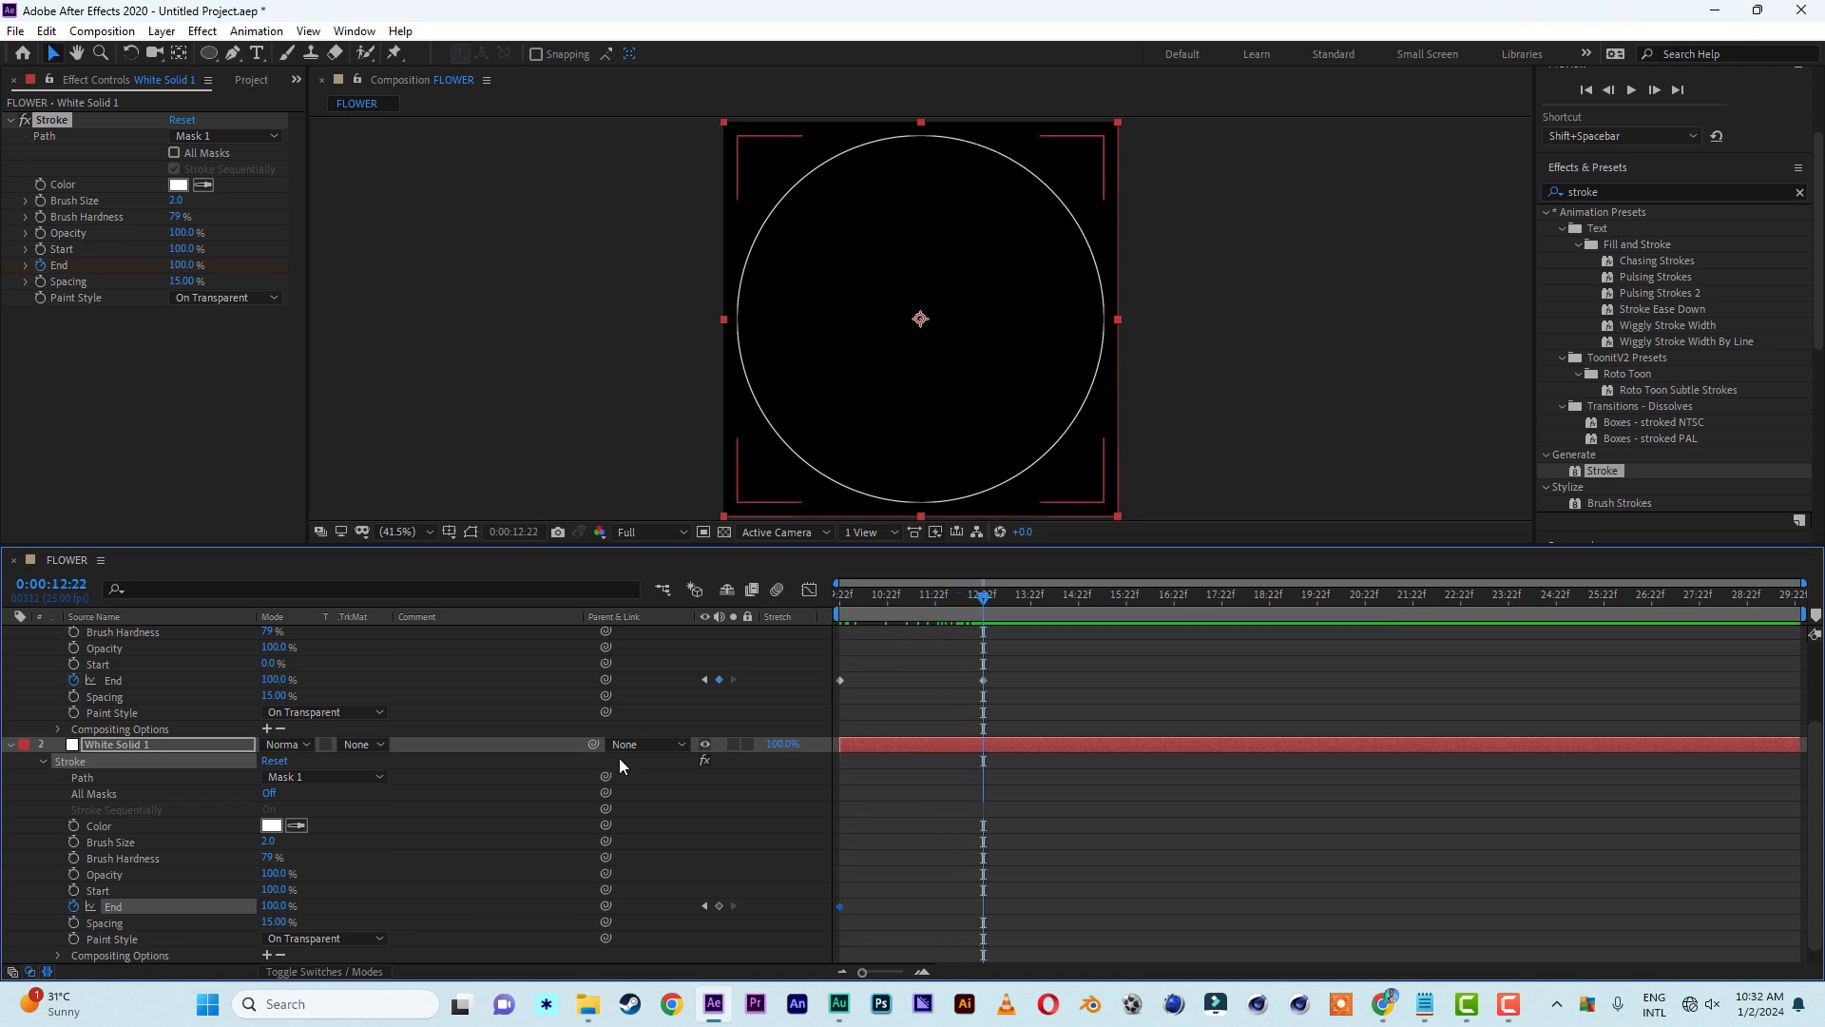
{"action": "left_click", "coordinate": [273, 905]}
{"action": "type", "text": "0"}
{"action": "key", "text": "Return"}
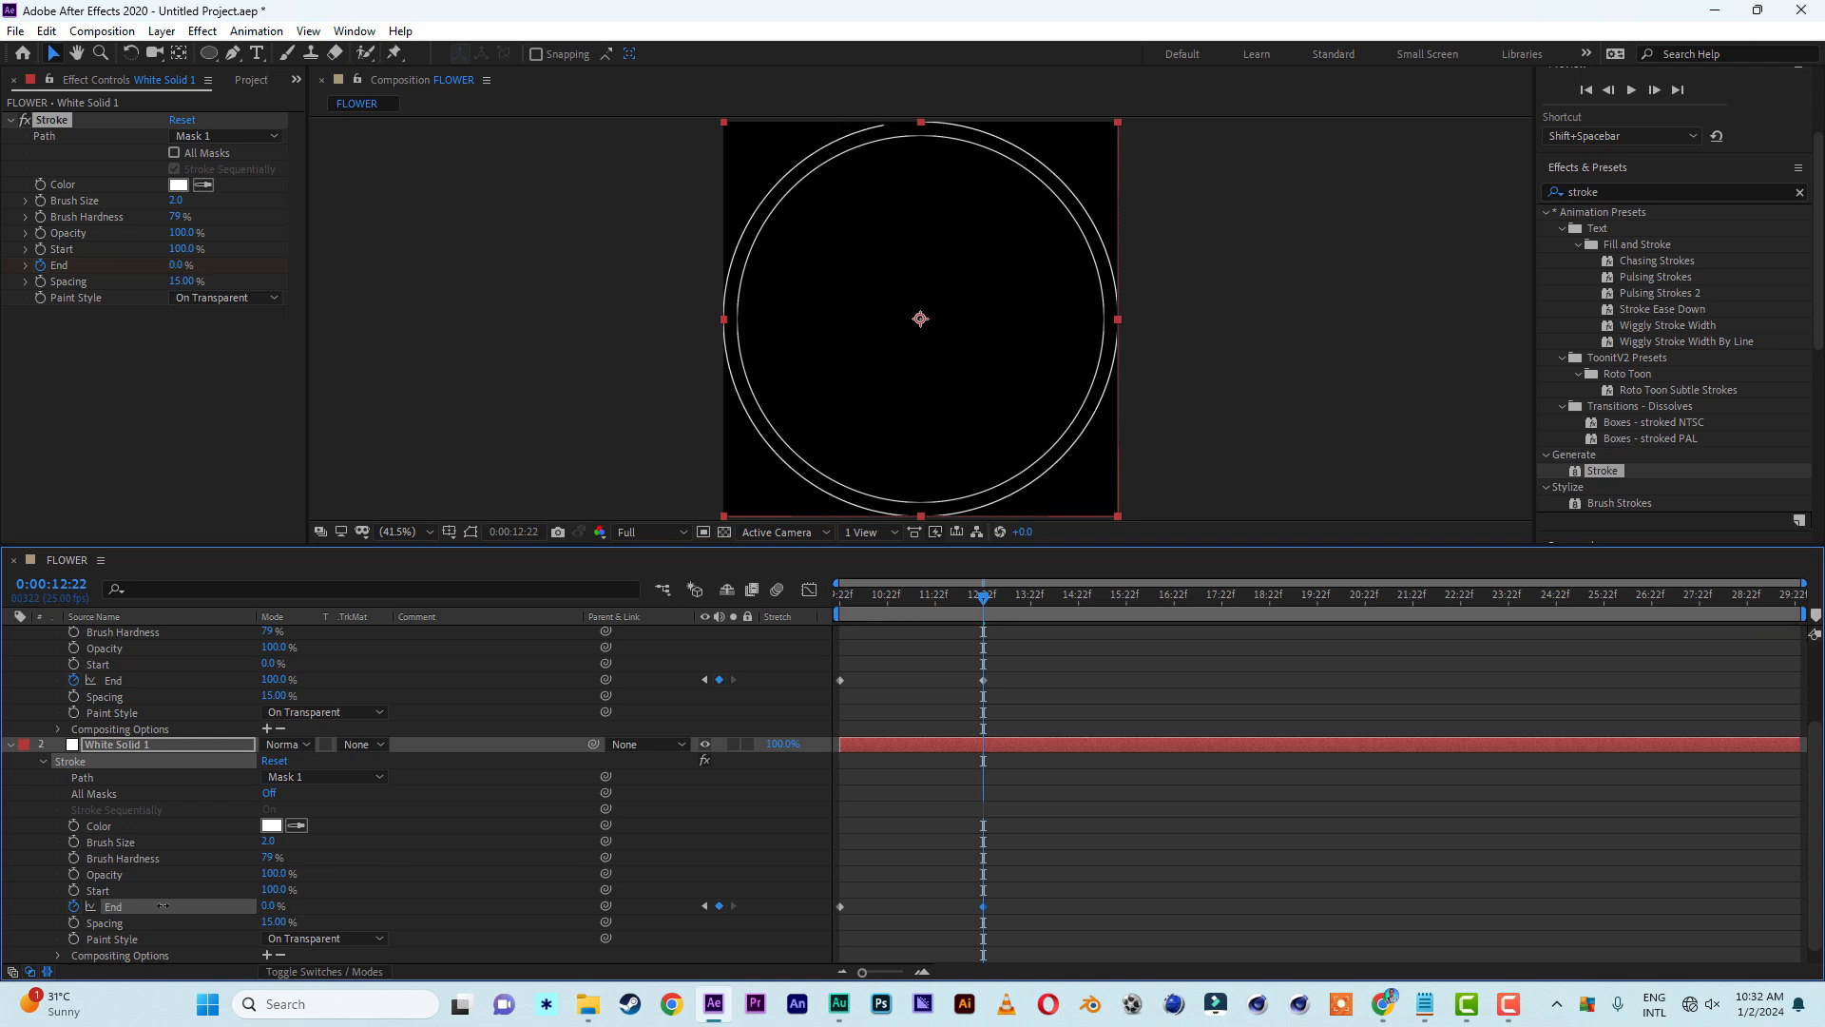
Preview both circles' stroke animations from 0:00:09:22
{"action": "mouse_move", "coordinate": [957, 601]}
{"action": "left_mouse_down"}
{"action": "mouse_move", "coordinate": [683, 593]}
{"action": "mouse_move", "coordinate": [810, 630]}
{"action": "left_mouse_up"}
{"action": "key", "text": "space"}
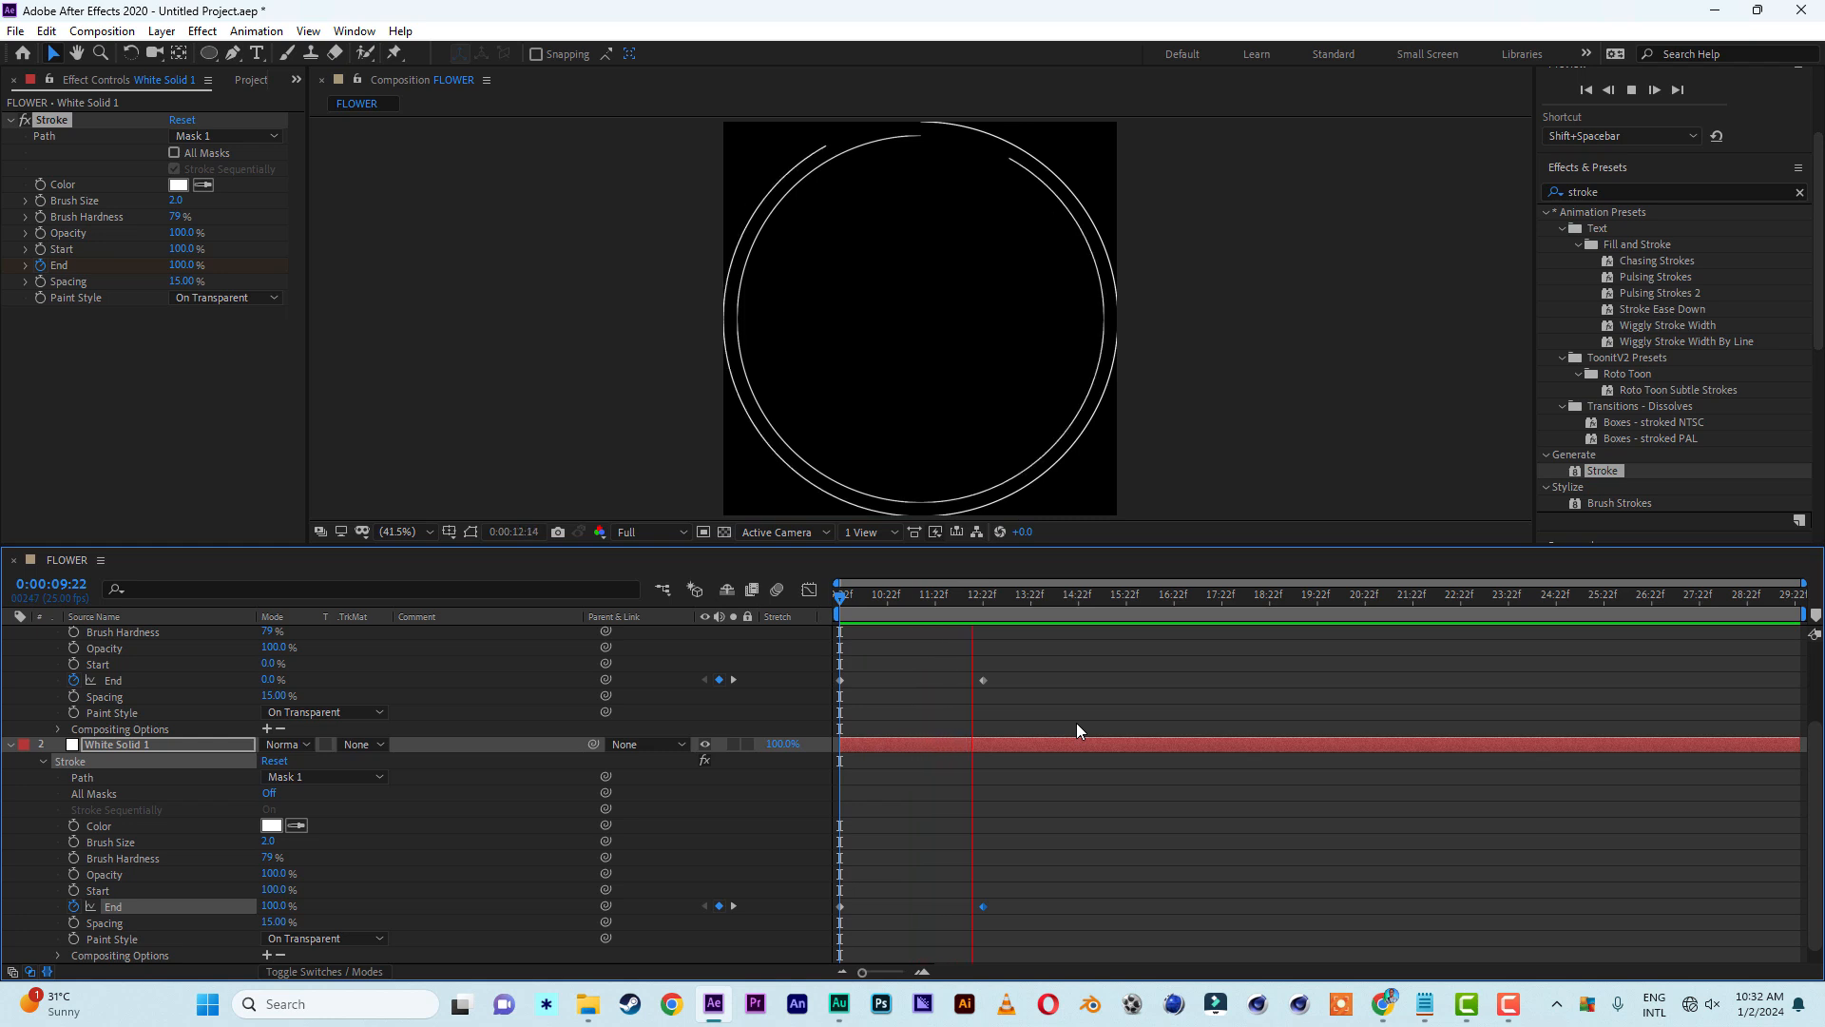
{"action": "key", "text": "space"}
Collapse both white solids' properties and parent the lower white solid to the upper one
{"action": "scroll", "coordinate": [419, 718], "scroll_direction": "up", "scroll_amount": 3}
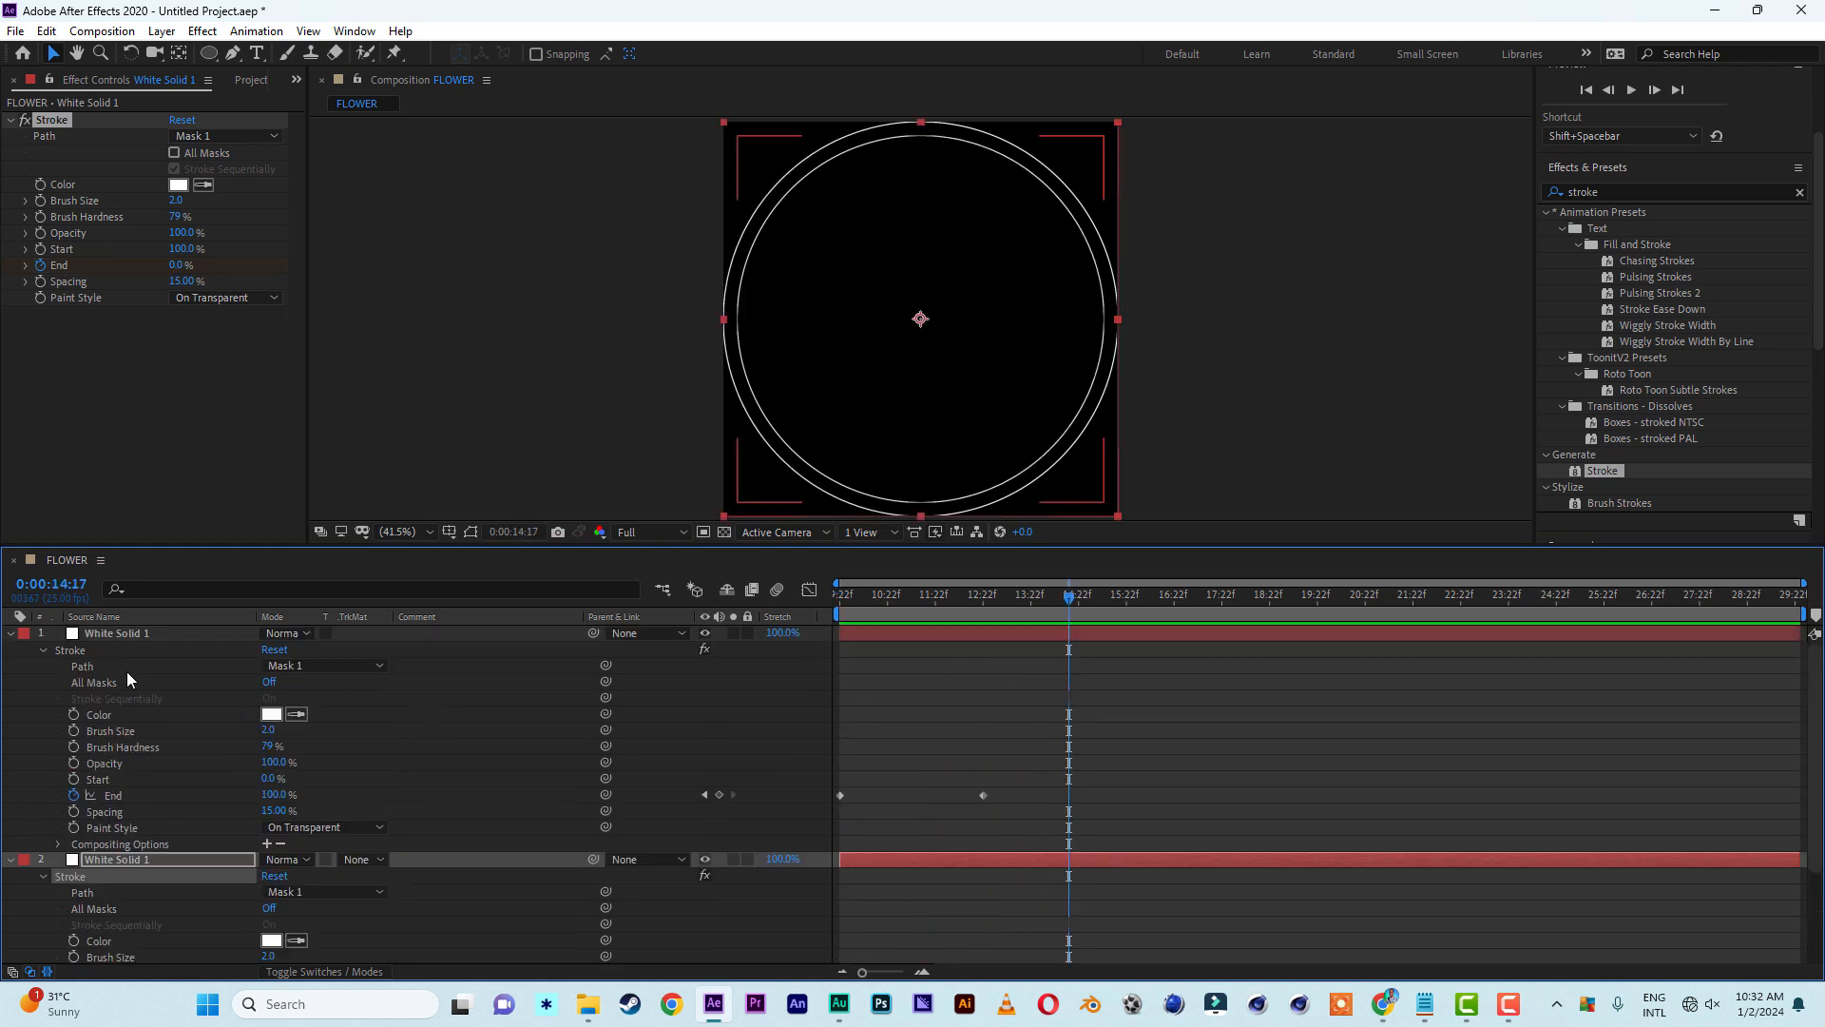
{"action": "left_click", "coordinate": [19, 634]}
{"action": "left_click", "coordinate": [10, 651]}
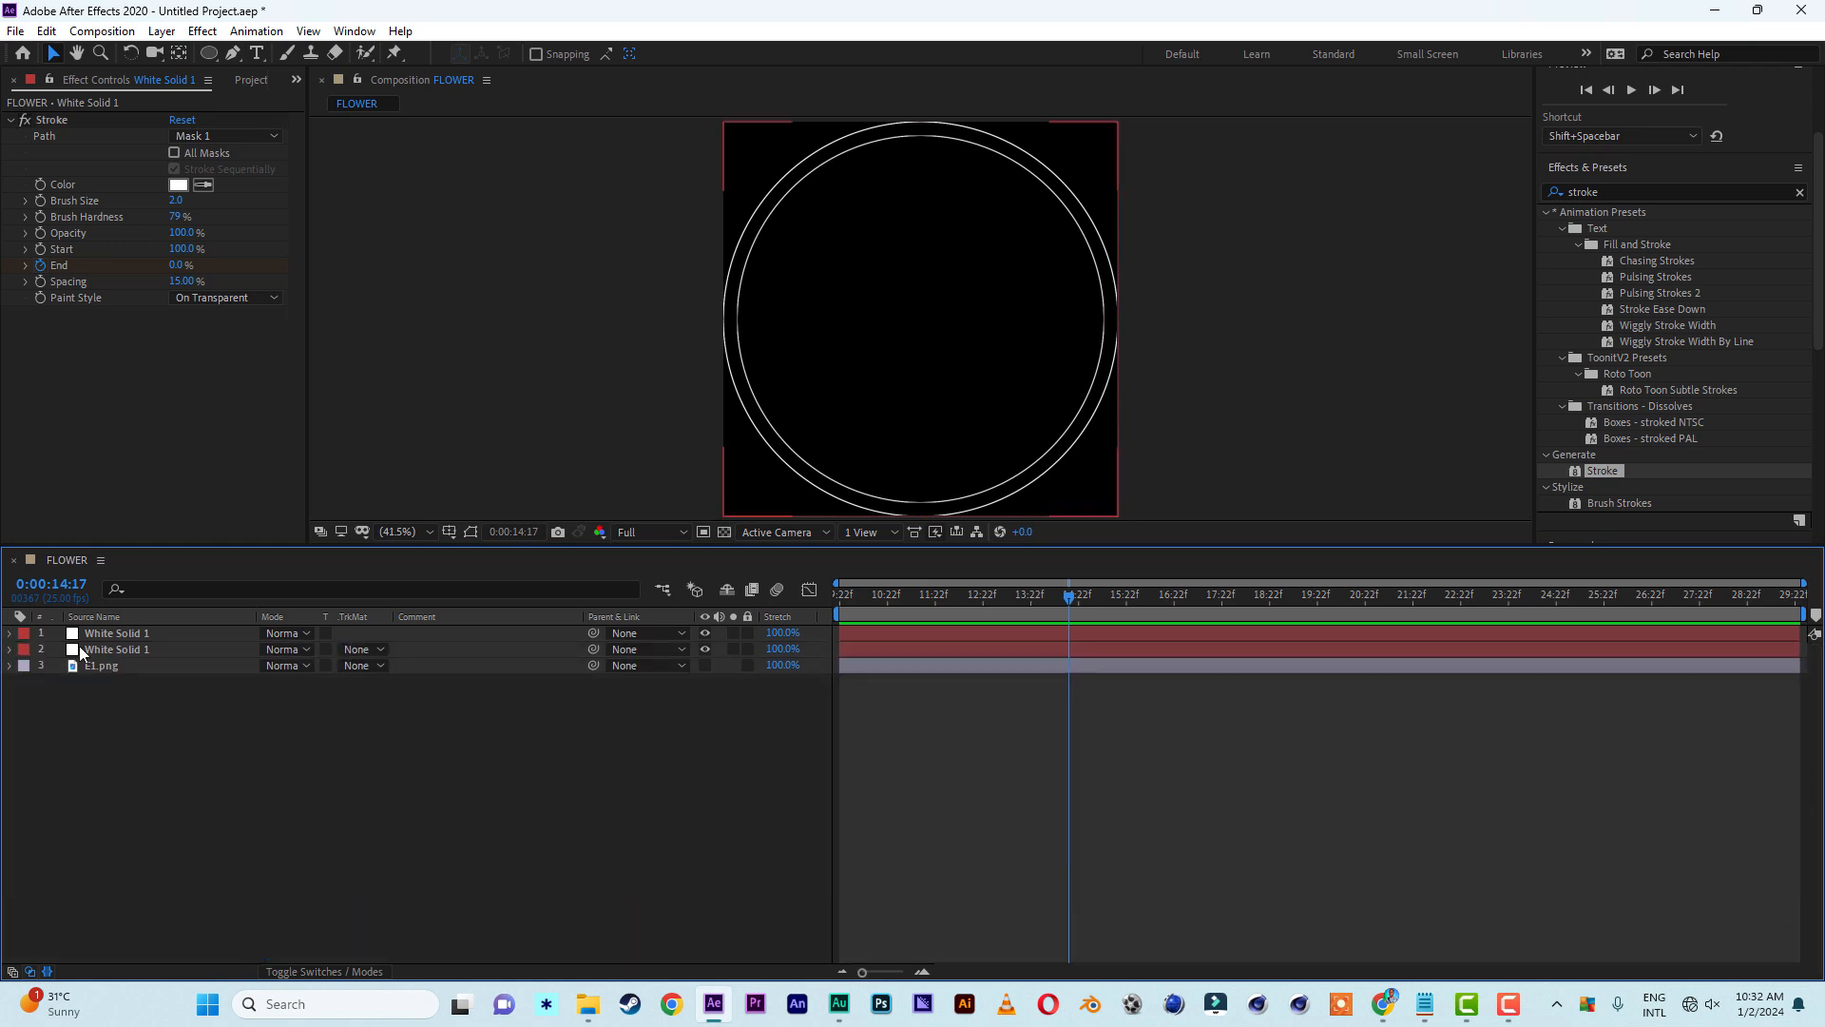
{"action": "left_click", "coordinate": [107, 650]}
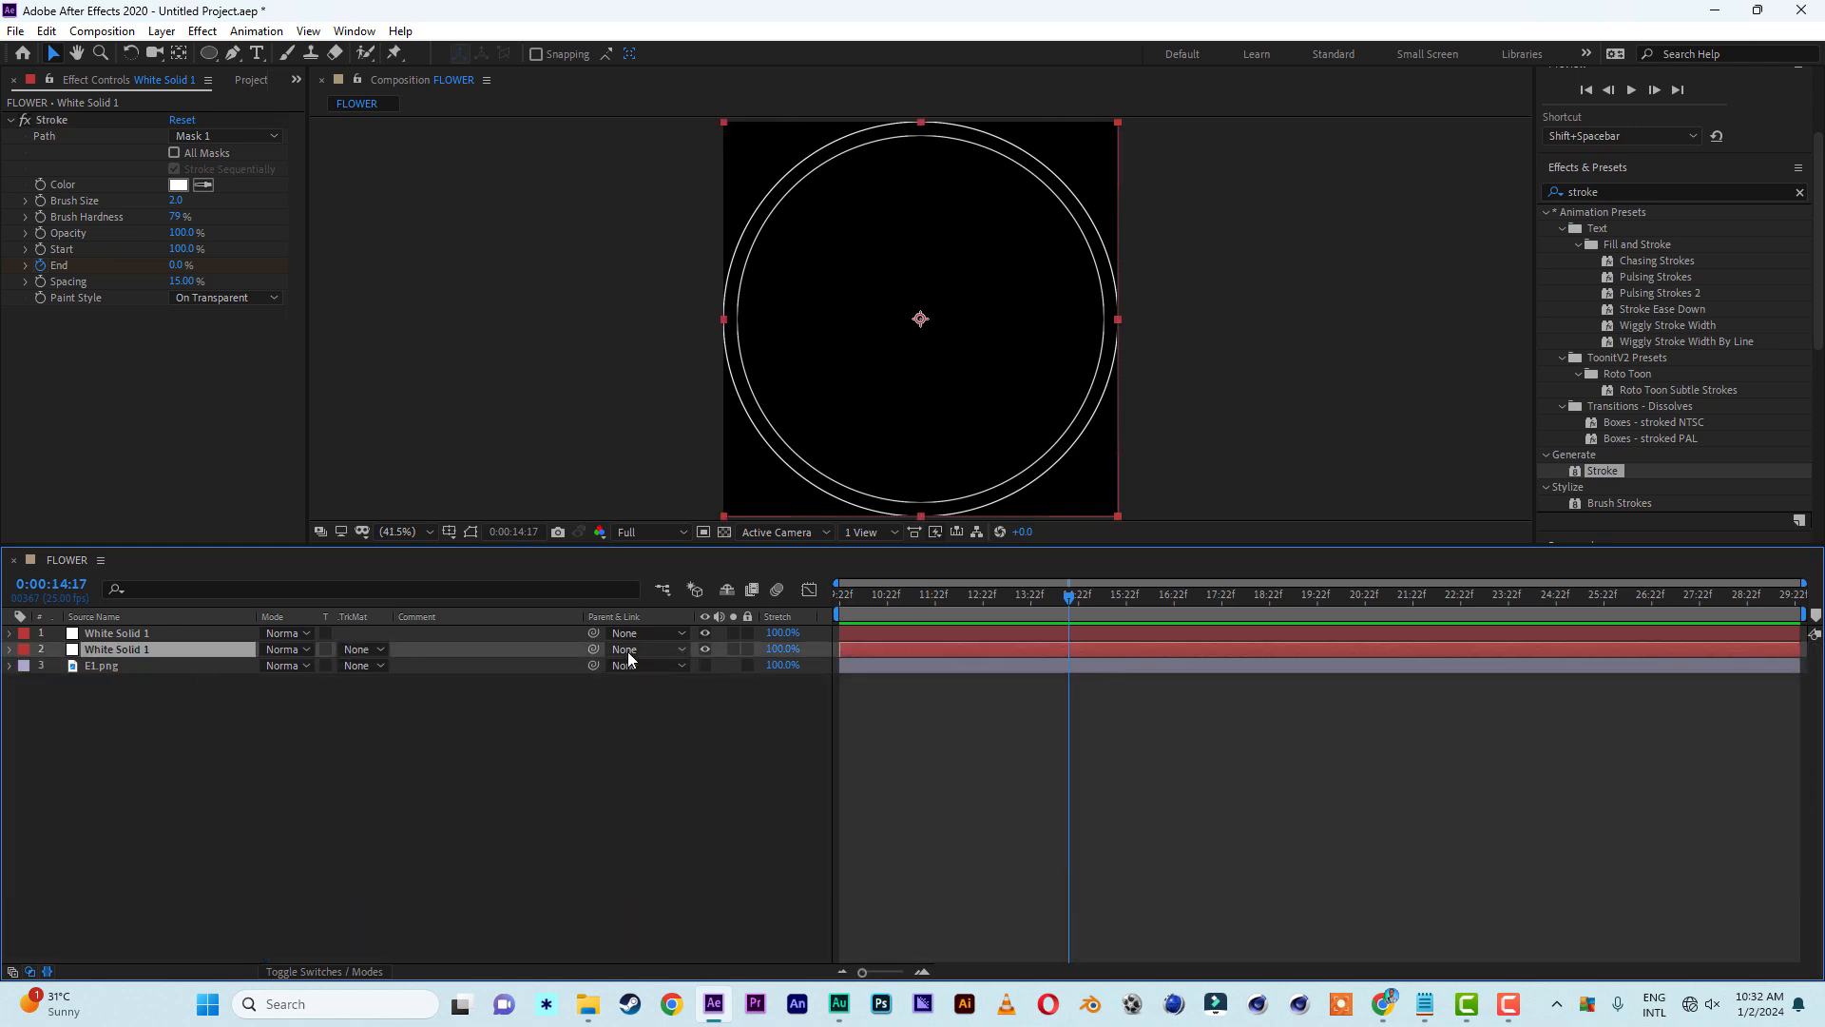
{"action": "left_click_drag", "start_coordinate": [591, 648], "coordinate": [163, 627]}
Scale the upper white solid down to 69%, shrinking both circles together around the wreath area
{"action": "left_click", "coordinate": [145, 629]}
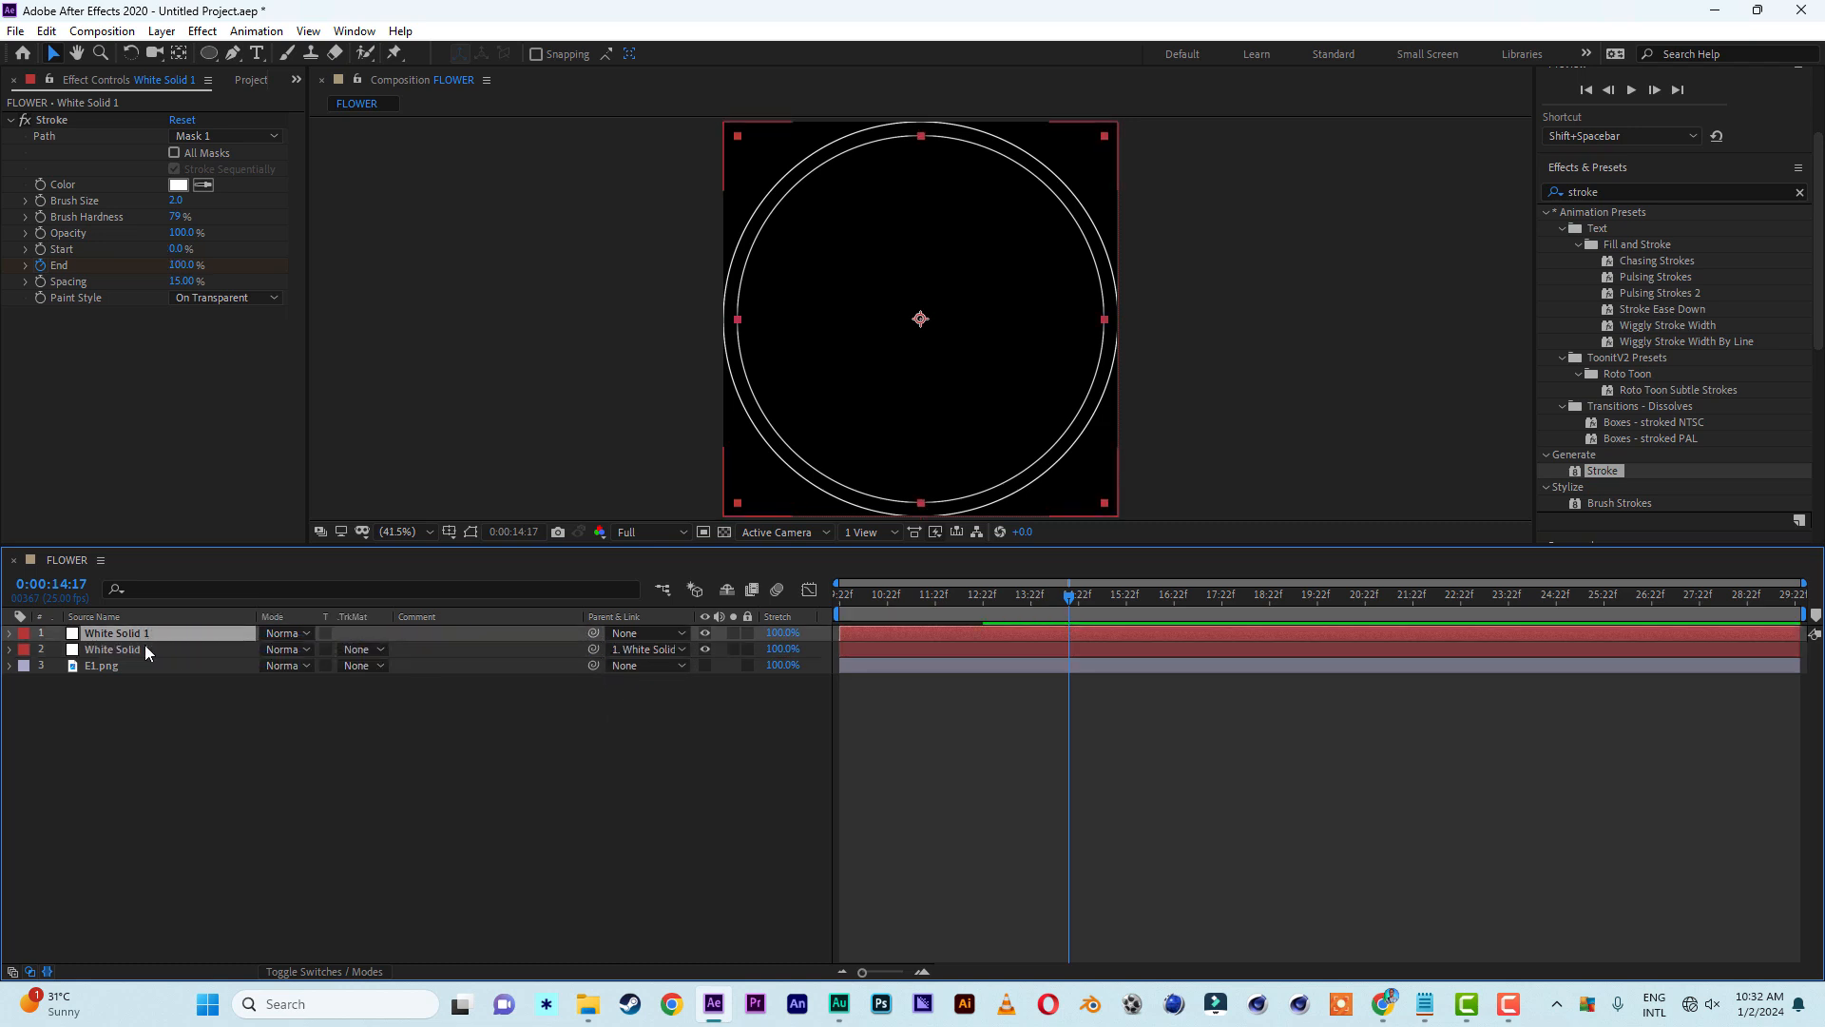
{"action": "key", "text": "s"}
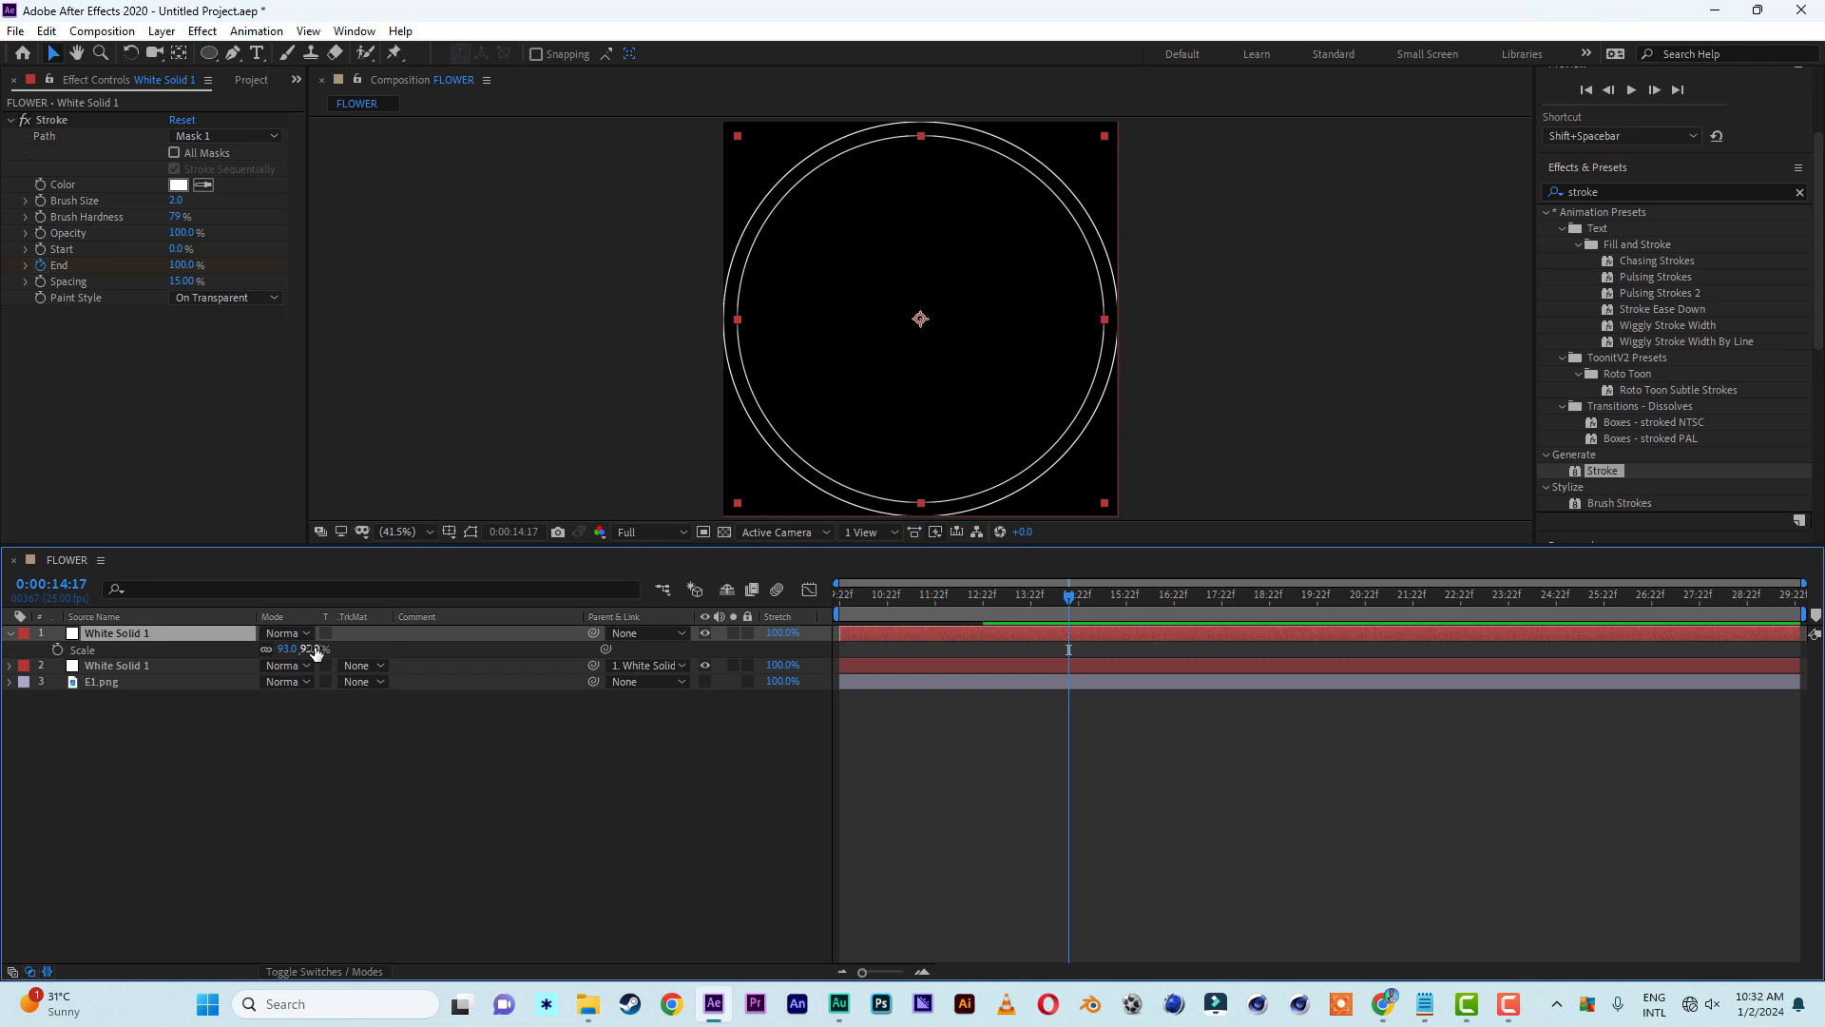
{"action": "left_click_drag", "start_coordinate": [317, 652], "coordinate": [292, 648]}
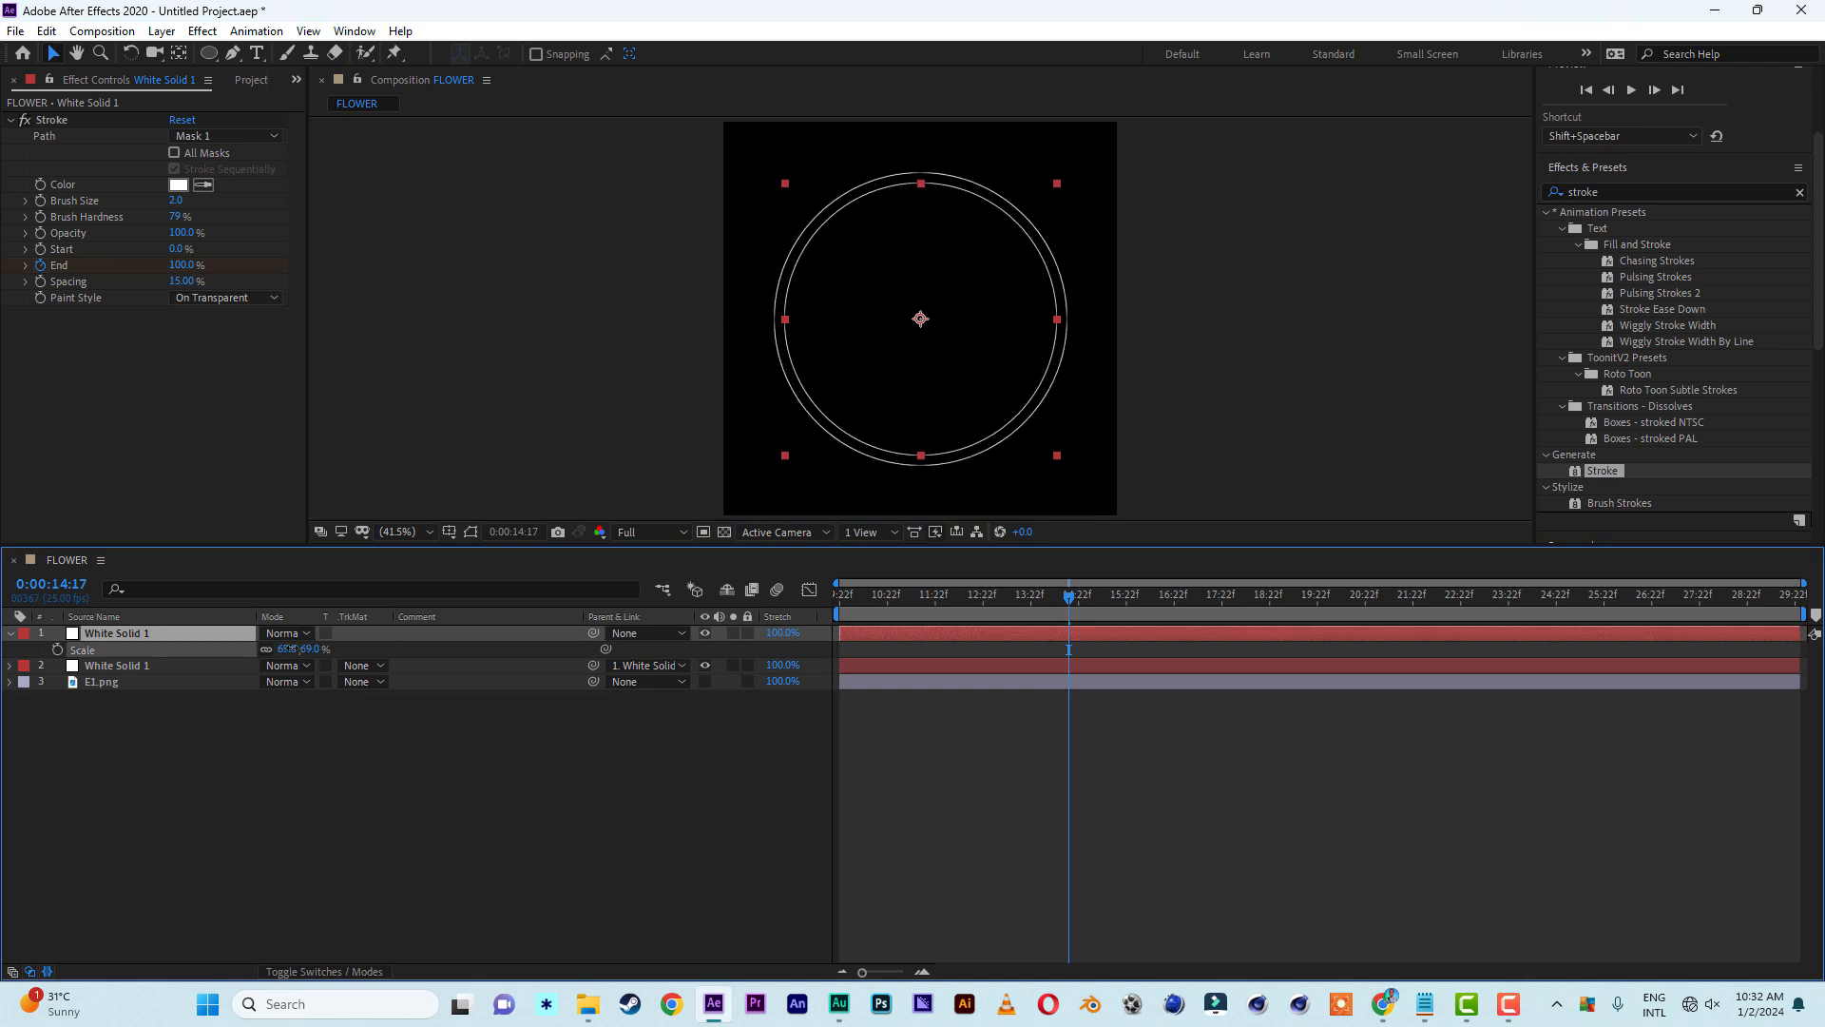
{"action": "left_click", "coordinate": [299, 807]}
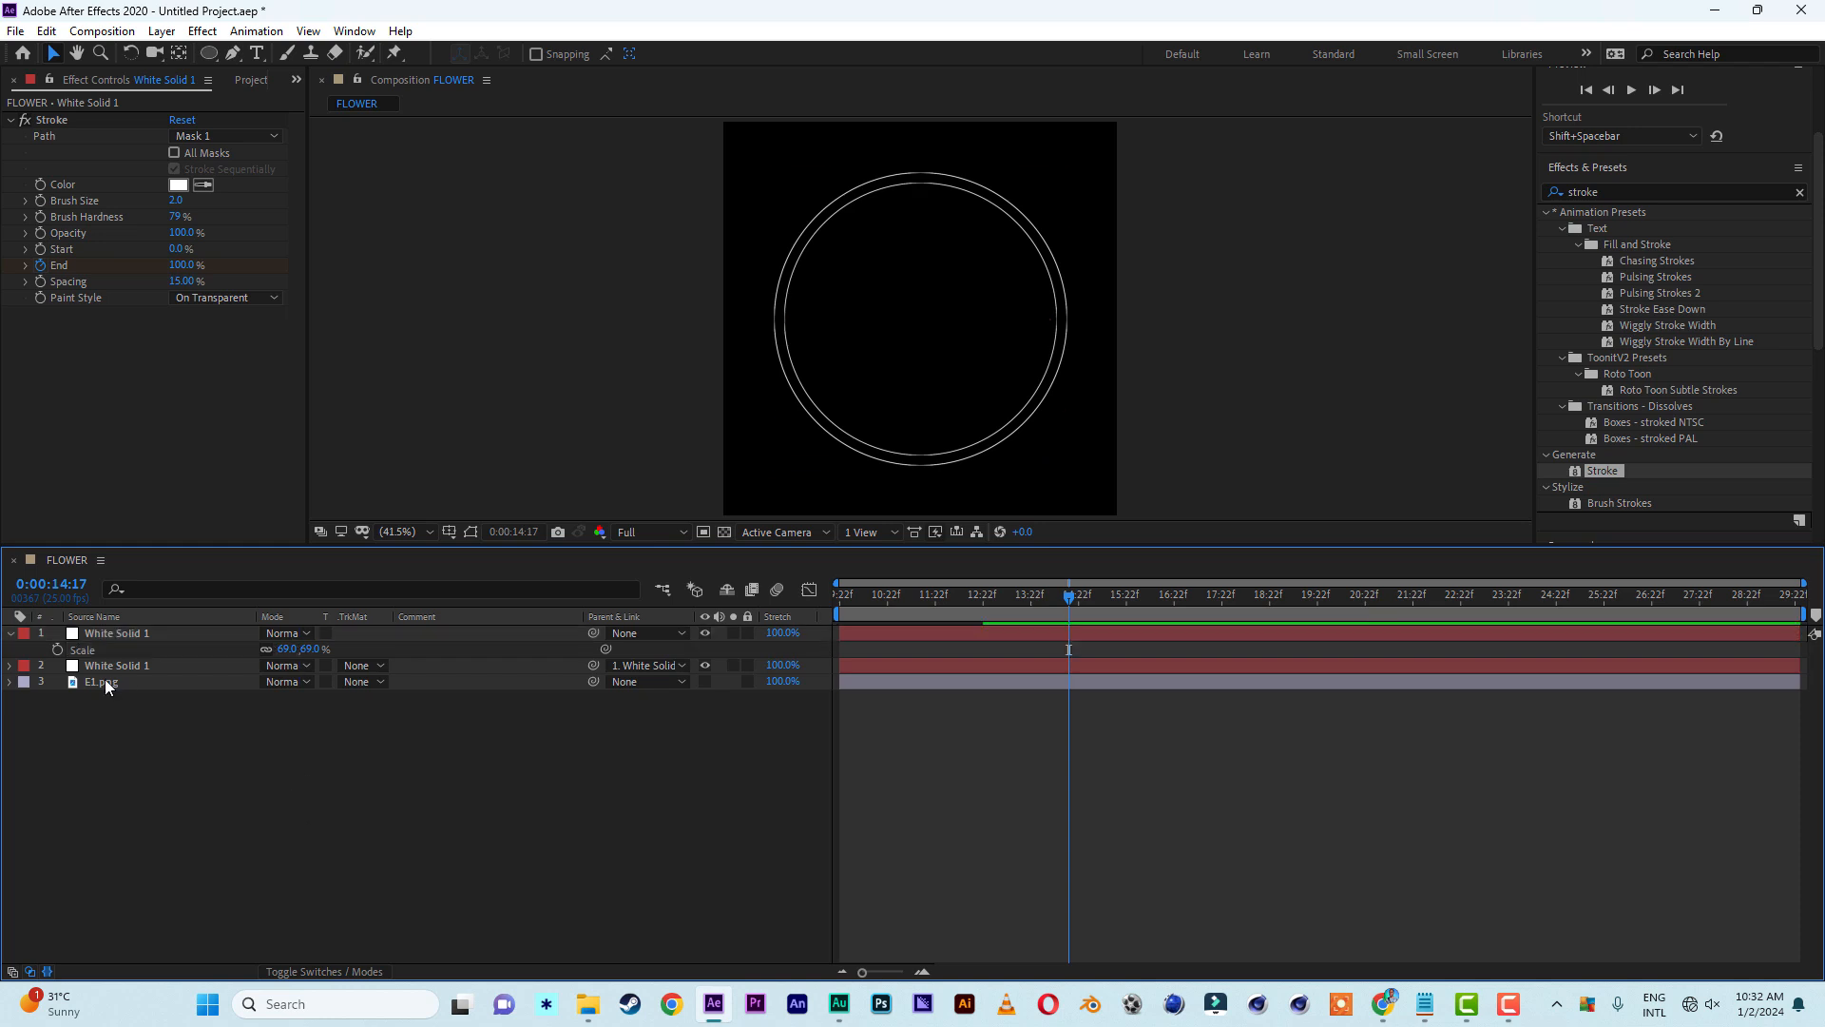
Move the E1.png wreath layer to the top of the layer stack and make it visible
{"action": "left_click", "coordinate": [102, 681]}
{"action": "left_click_drag", "start_coordinate": [100, 681], "coordinate": [102, 627]}
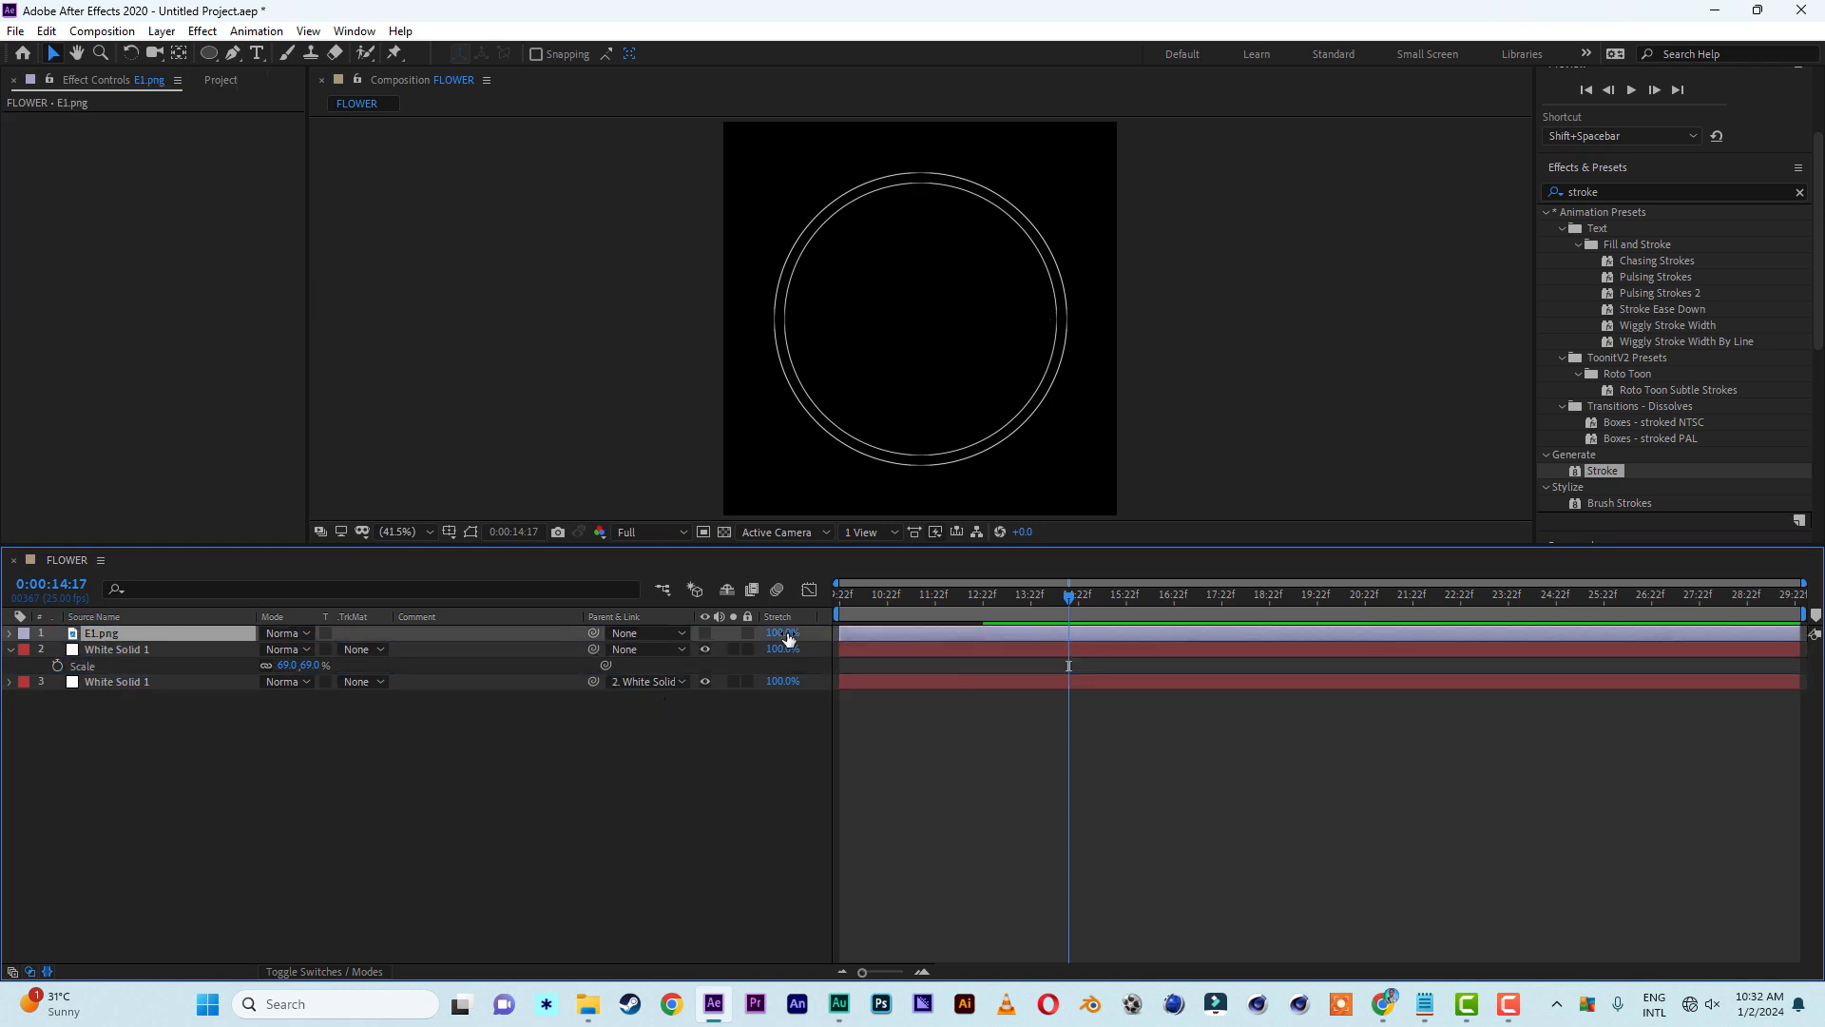
{"action": "left_click", "coordinate": [705, 633]}
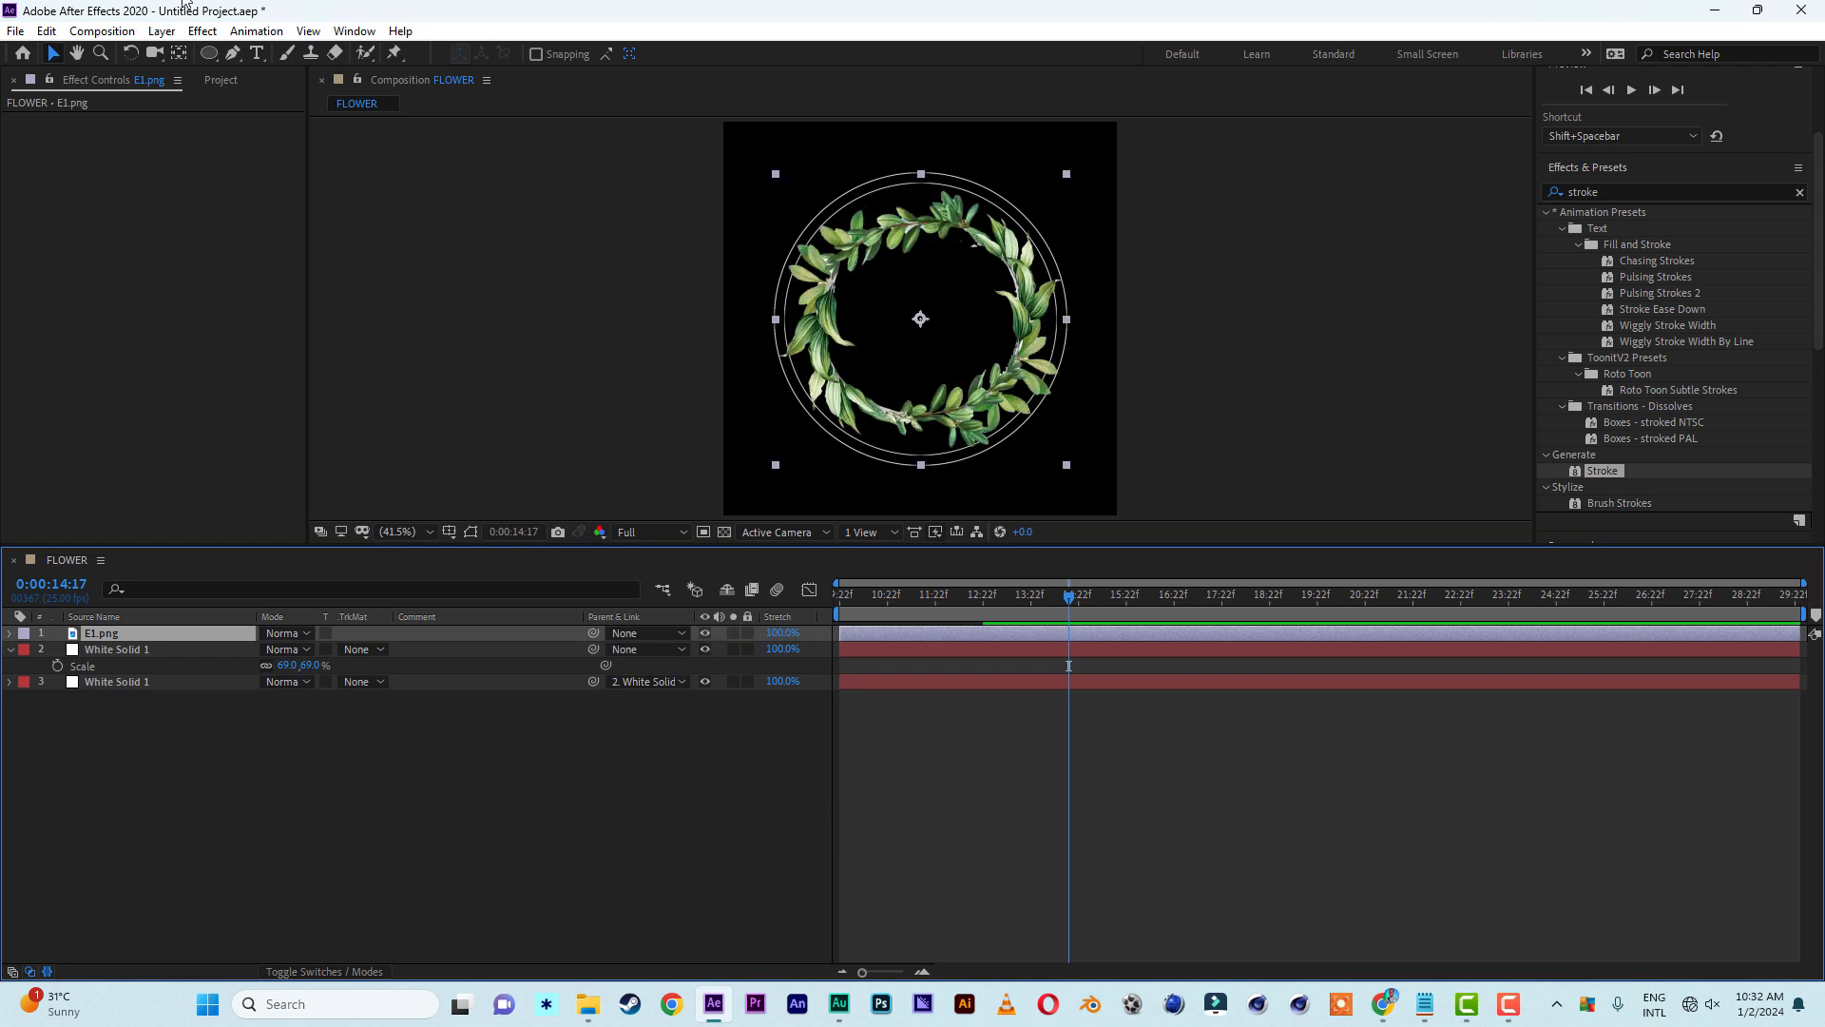
Draw a closed Pen tool mask on E1.png around the lower-right section of the leaf wreath, then return to the Selection tool
{"action": "left_click", "coordinate": [234, 54]}
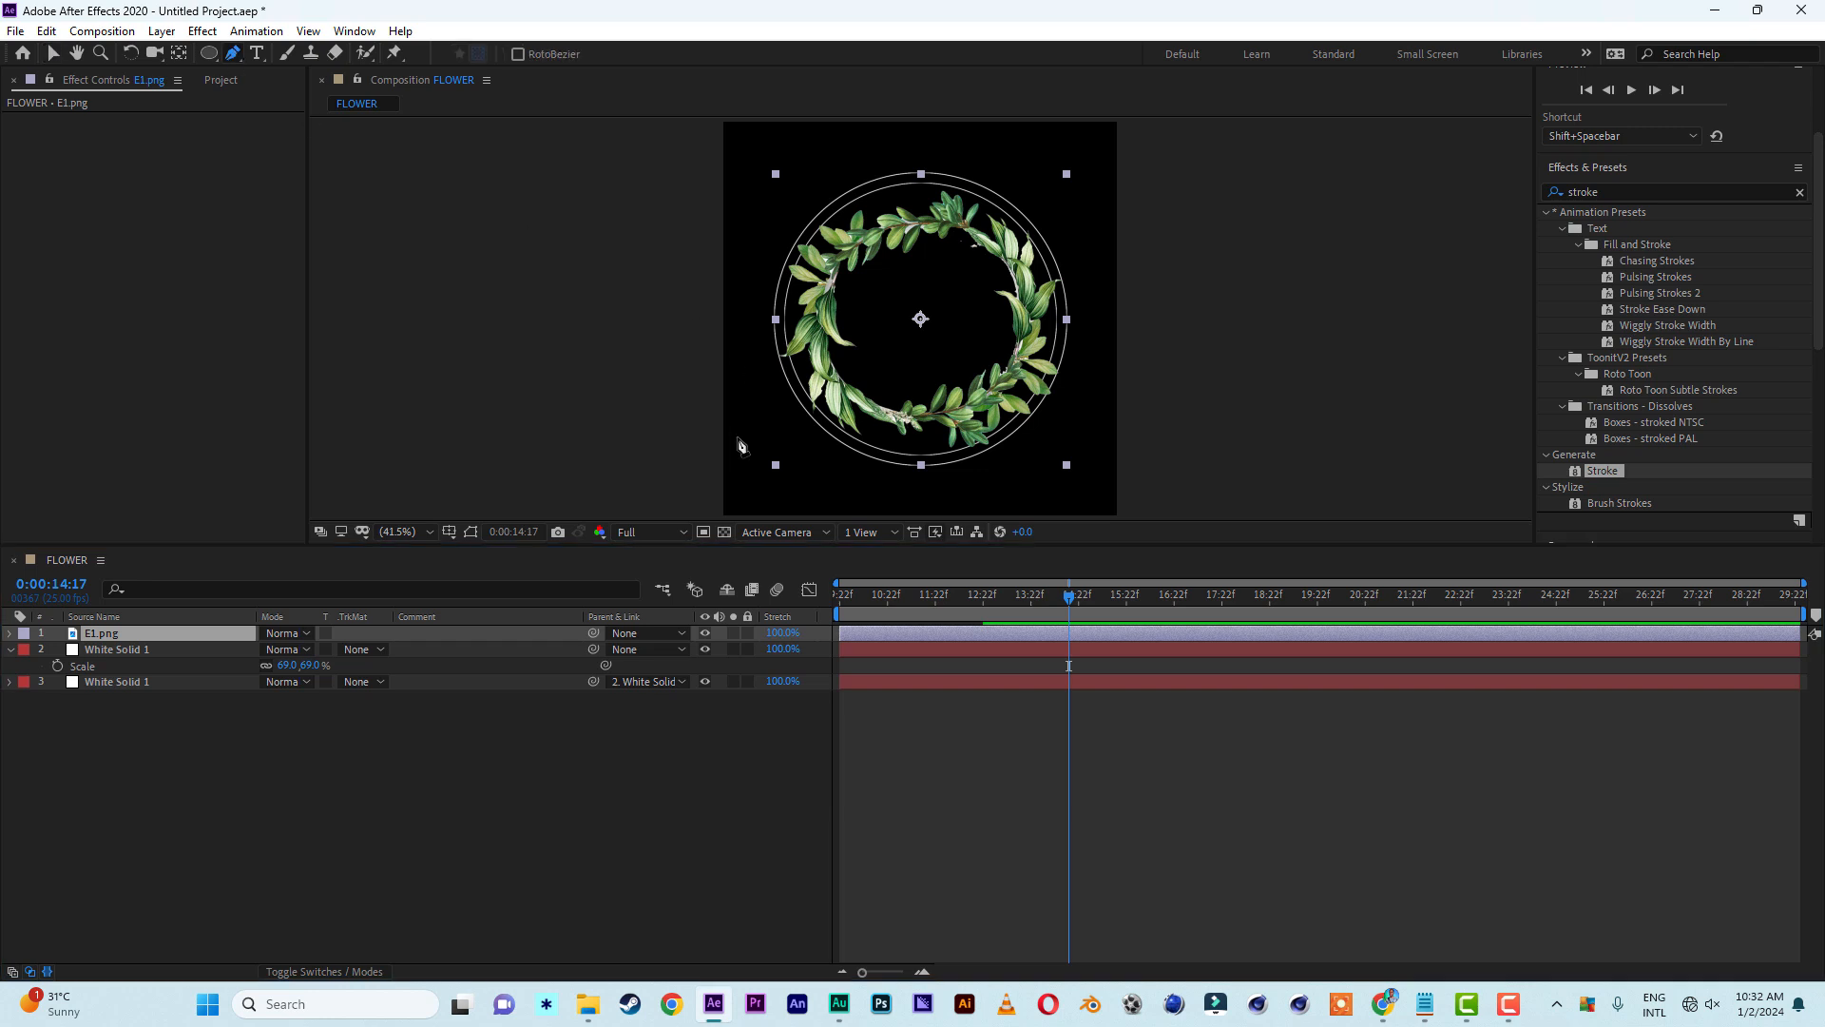
{"action": "left_click_drag", "start_coordinate": [928, 374], "coordinate": [931, 434]}
{"action": "left_click", "coordinate": [972, 464]}
{"action": "left_click", "coordinate": [1050, 449]}
{"action": "left_click", "coordinate": [1068, 395]}
{"action": "left_click", "coordinate": [1074, 340]}
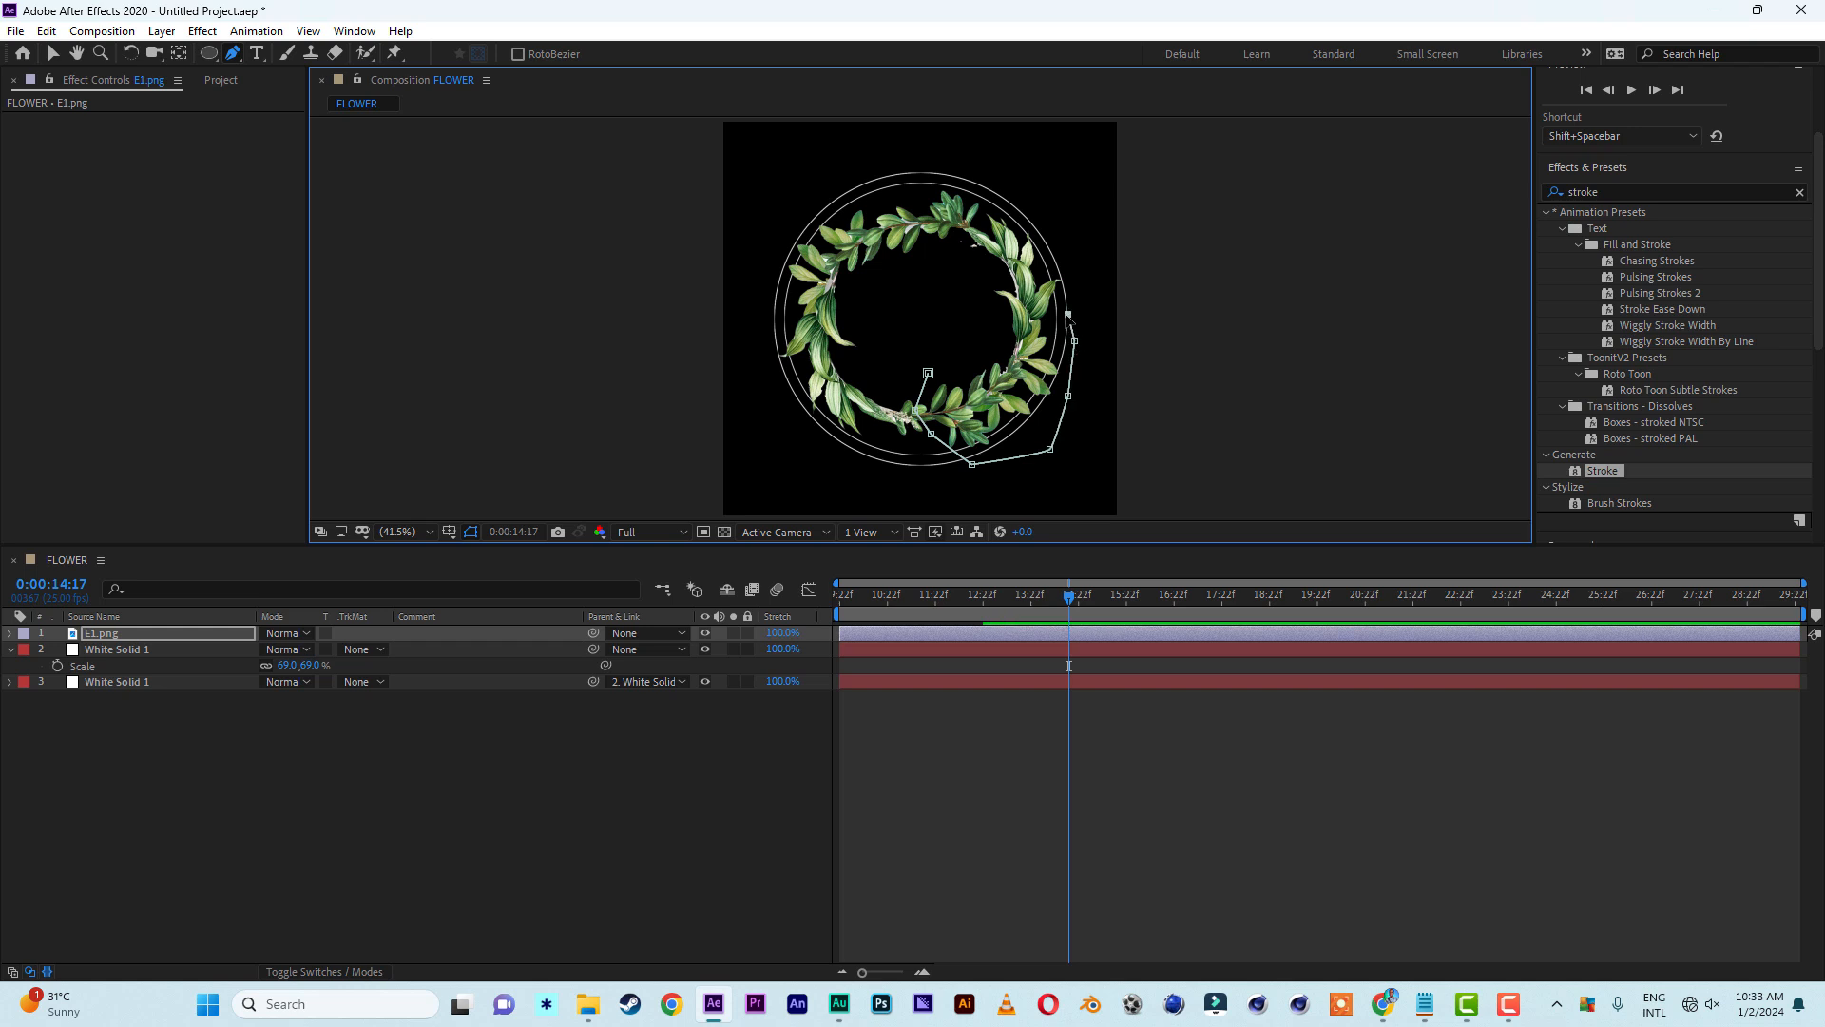
{"action": "left_click", "coordinate": [1076, 273]}
{"action": "left_click", "coordinate": [1038, 261]}
{"action": "left_click", "coordinate": [989, 258]}
{"action": "left_click", "coordinate": [994, 306]}
{"action": "left_click", "coordinate": [979, 334]}
{"action": "left_click", "coordinate": [950, 345]}
{"action": "left_click", "coordinate": [927, 374]}
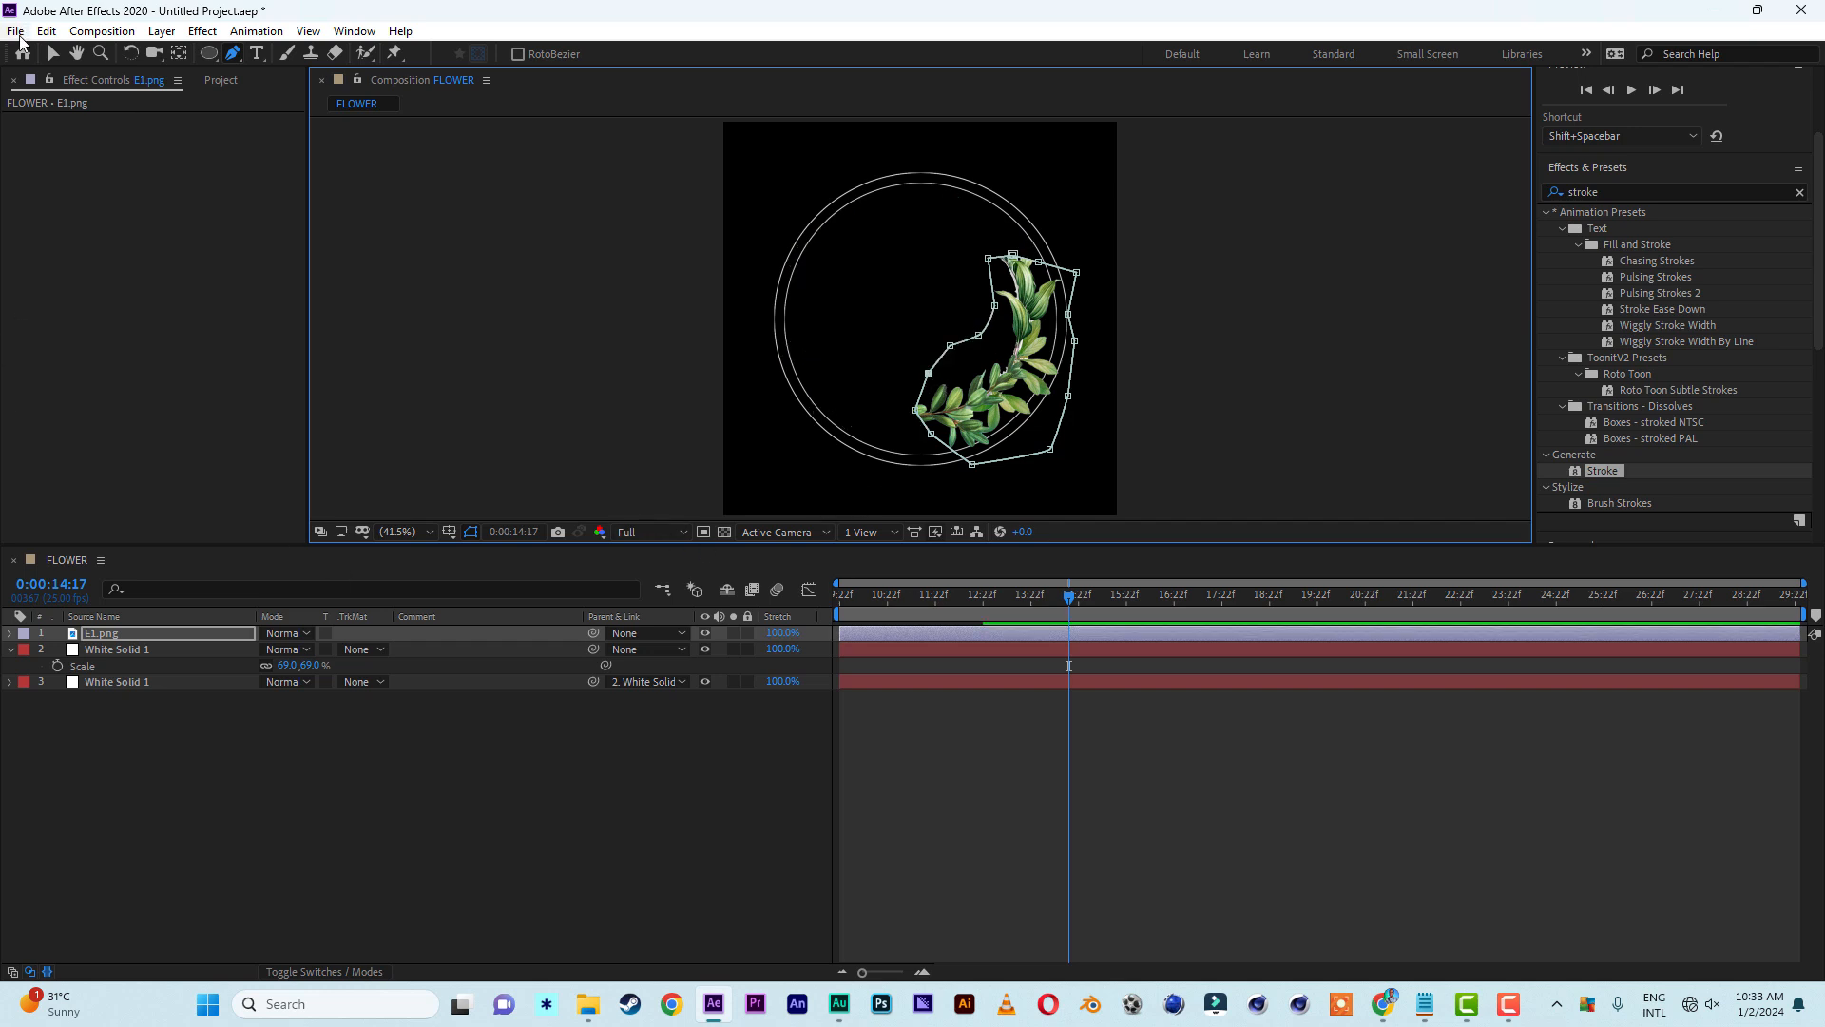
{"action": "left_click", "coordinate": [53, 54]}
{"action": "left_click", "coordinate": [978, 389]}
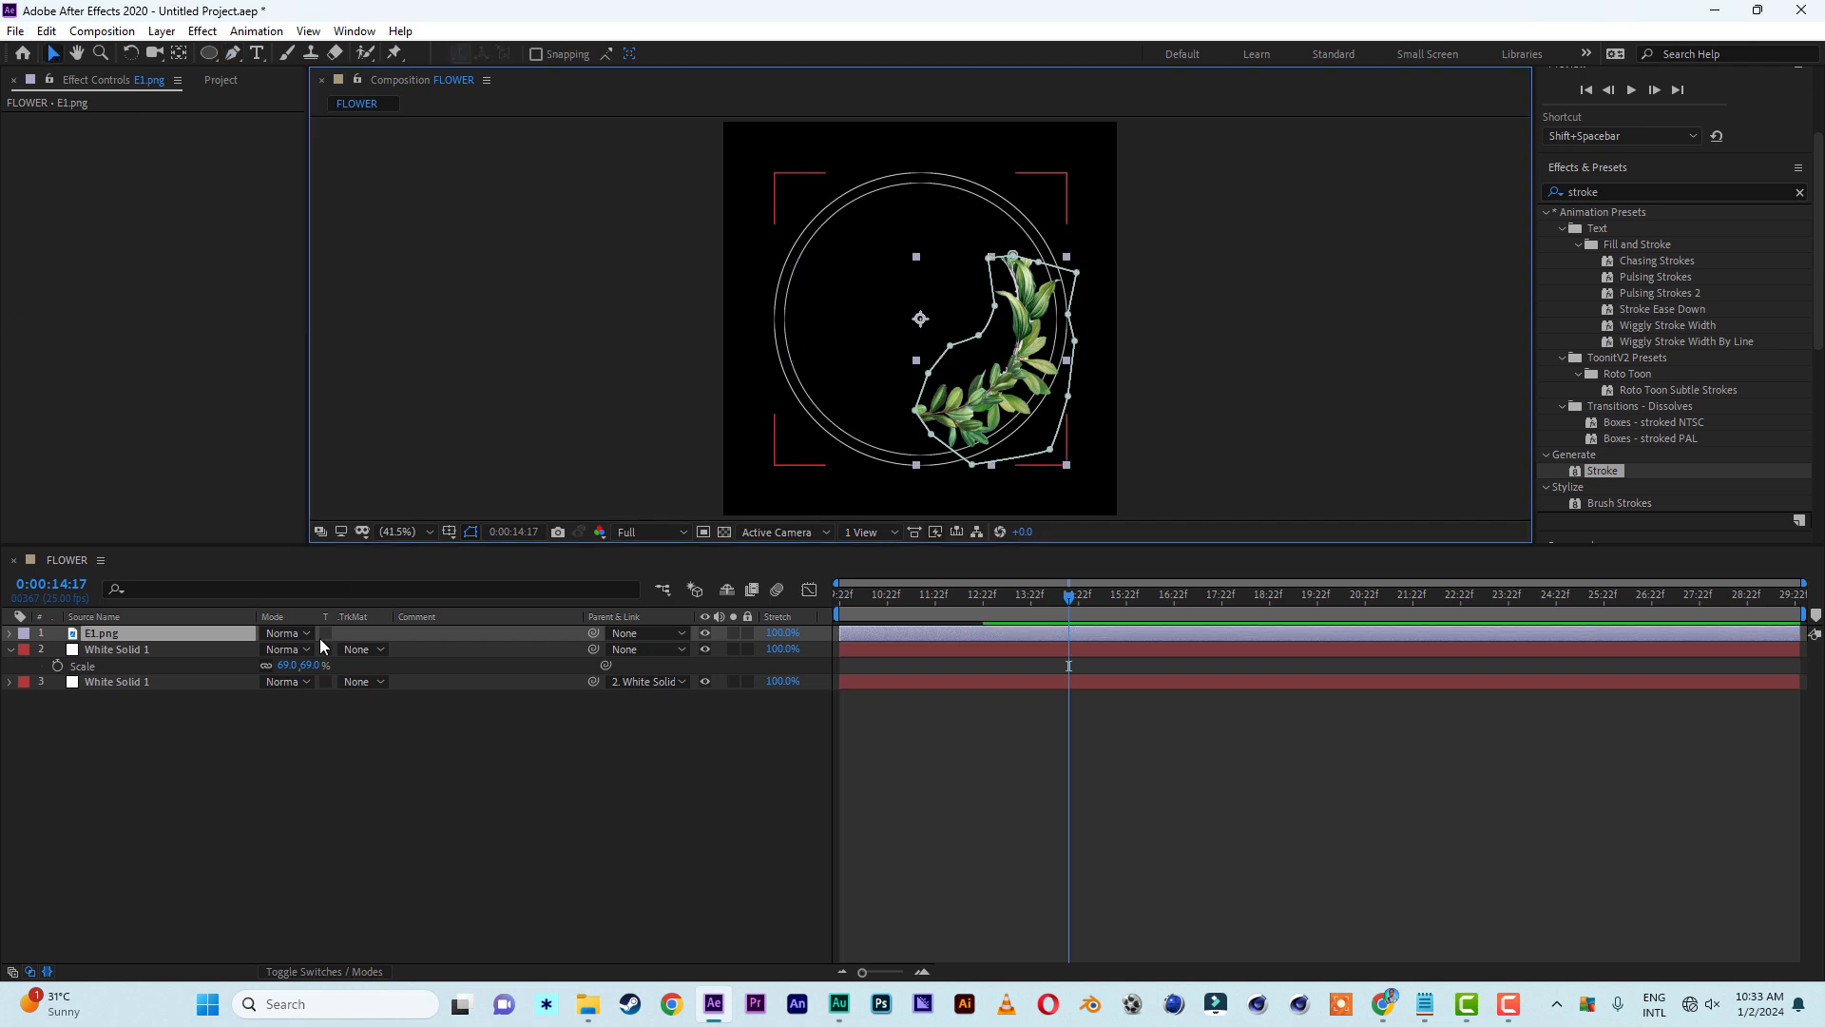
Duplicate the masked E1.png layer and hide the upper copy
{"action": "left_click", "coordinate": [106, 636]}
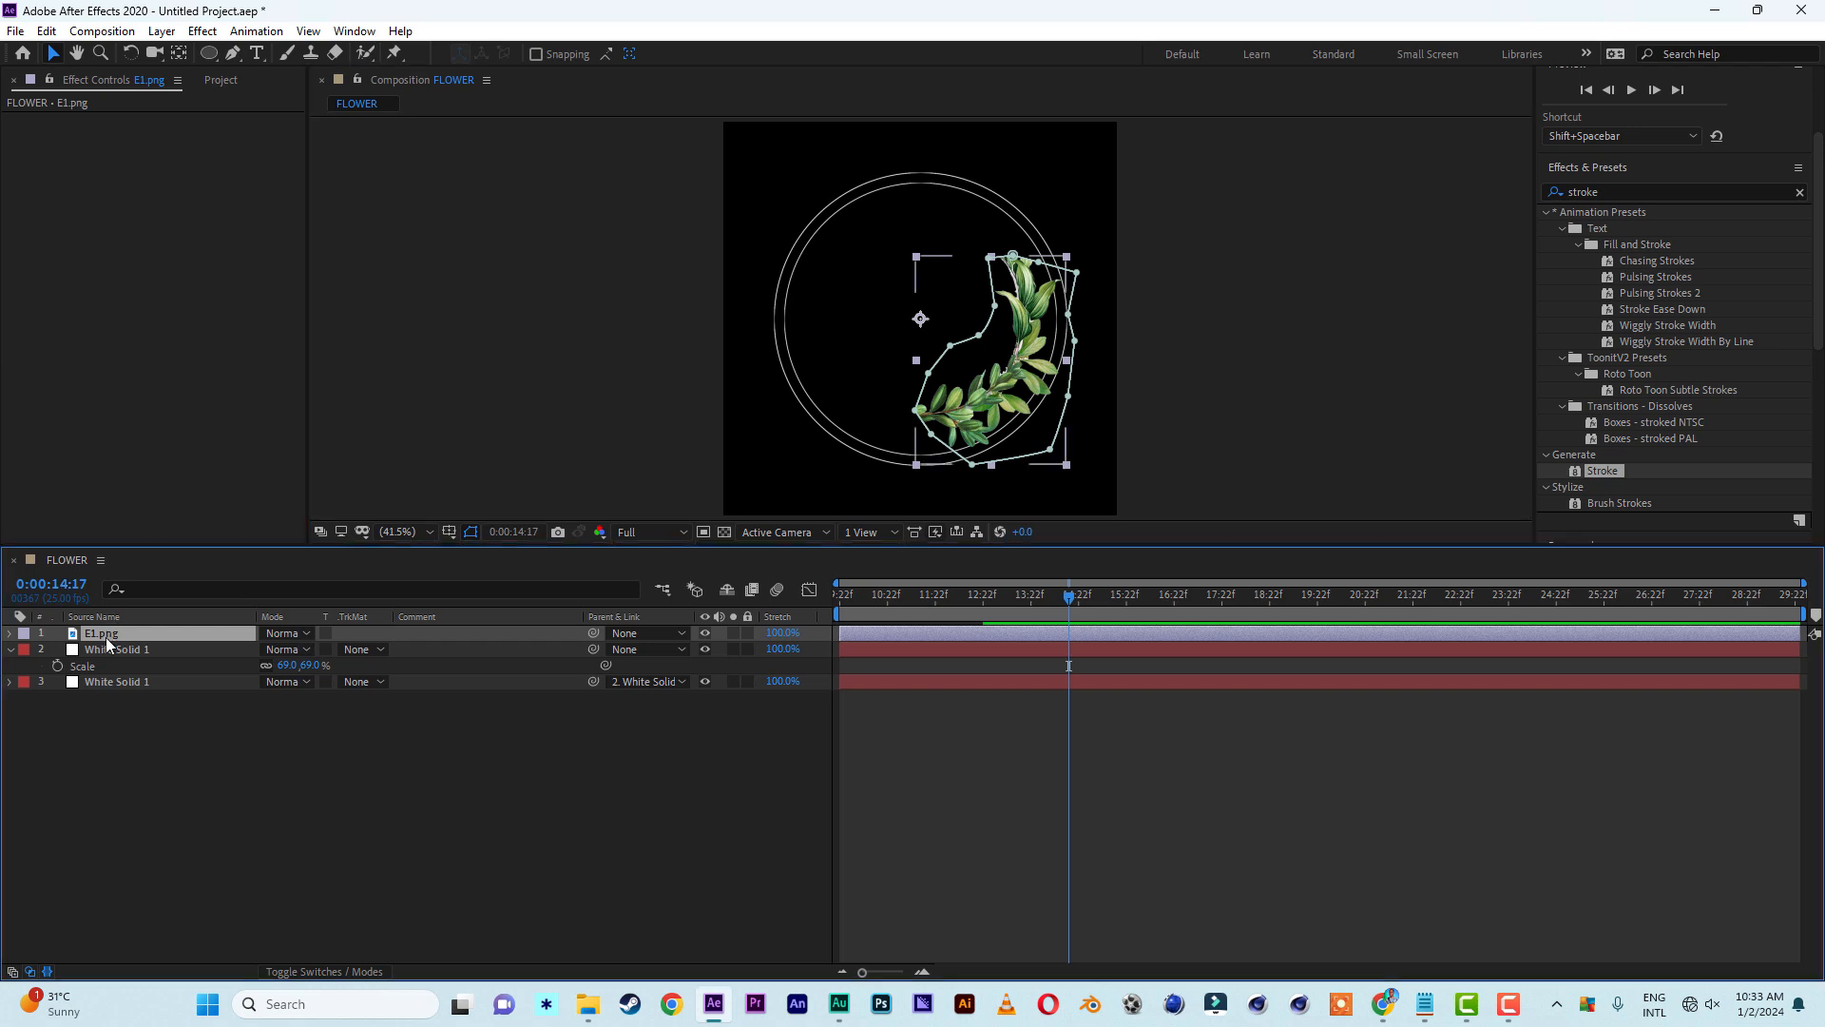
{"action": "key", "text": "ctrl+d"}
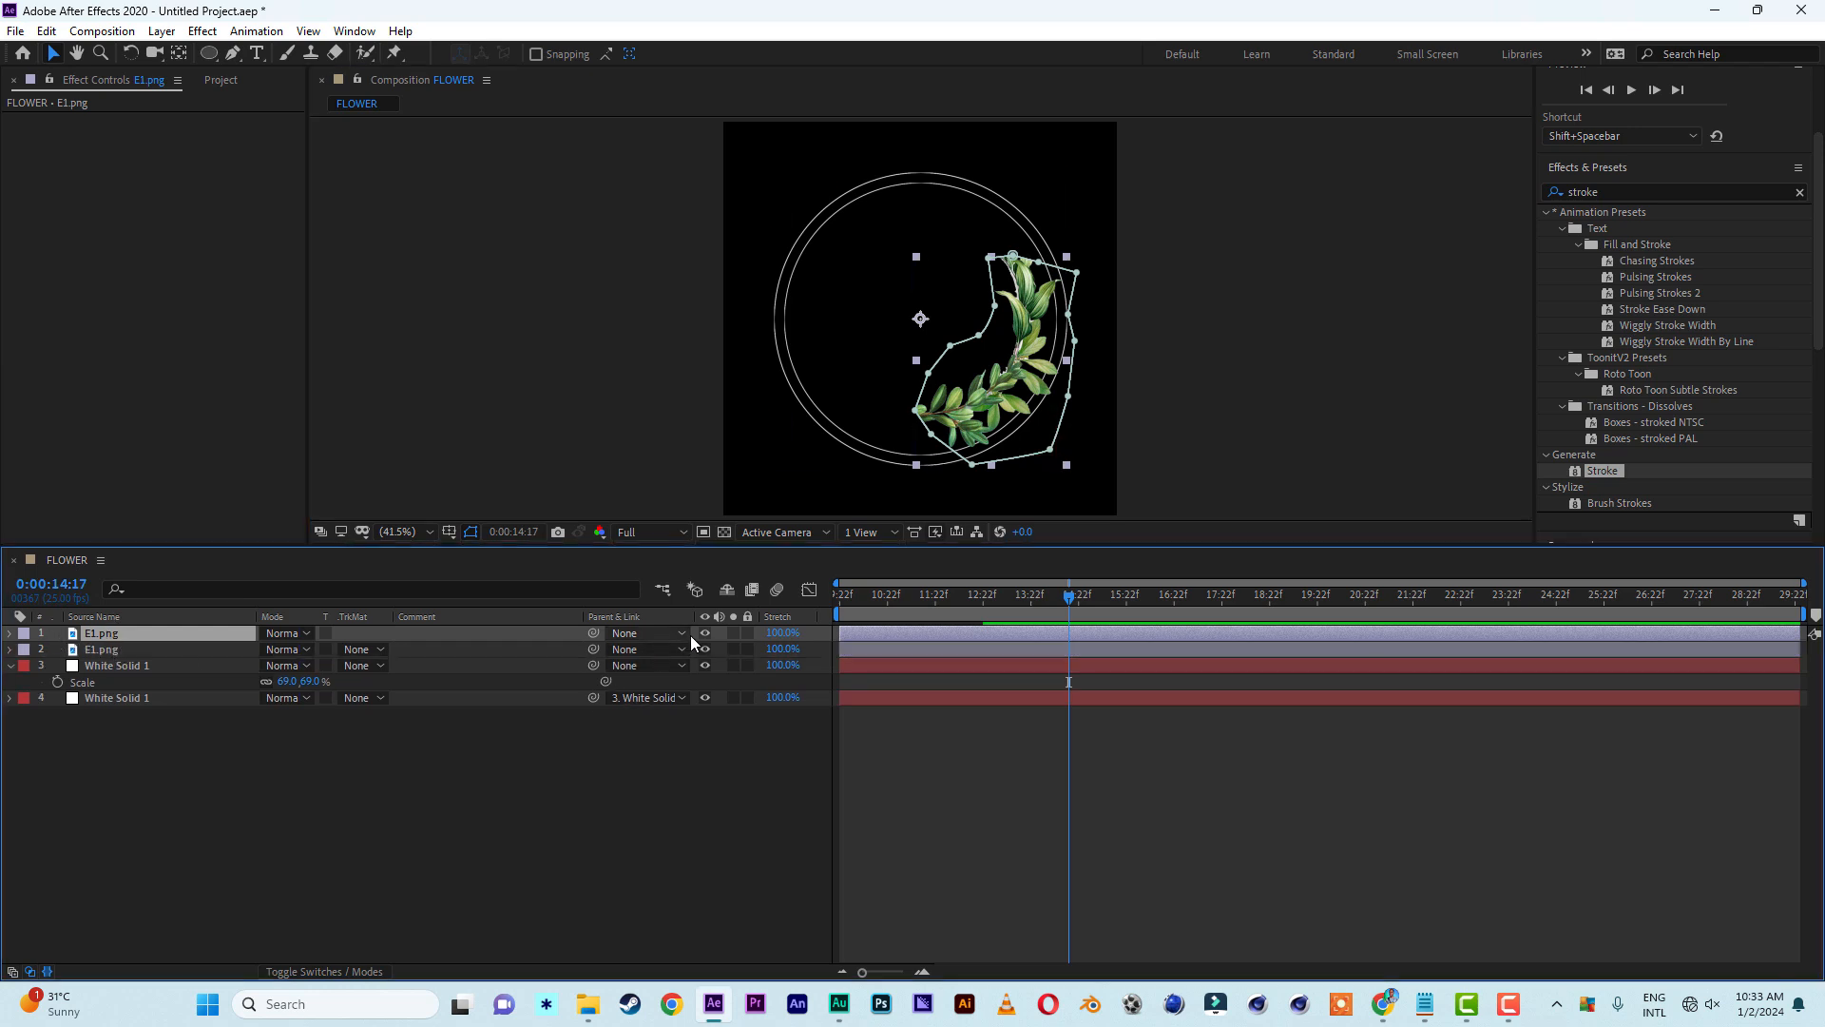
{"action": "left_click", "coordinate": [705, 633]}
Move the lower E1.png layer's anchor point to the lower-left tip of the masked branch
{"action": "left_click", "coordinate": [116, 646]}
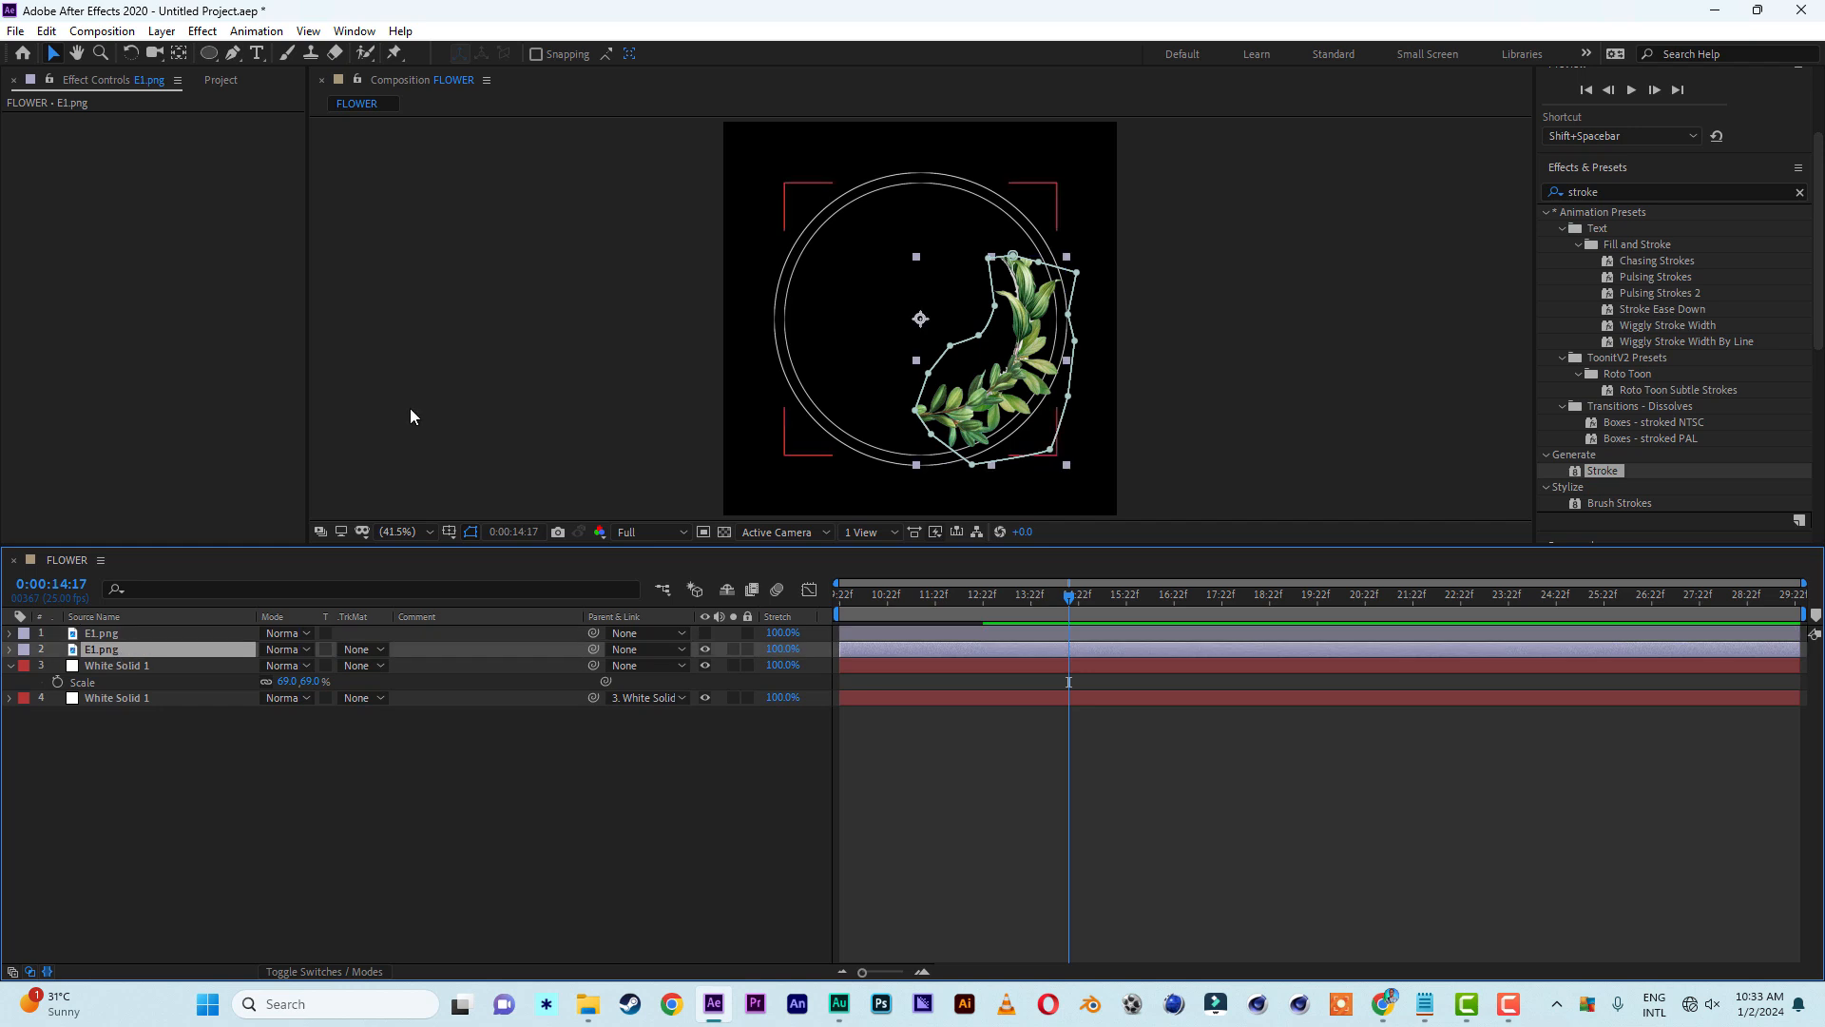
{"action": "left_click", "coordinate": [181, 54]}
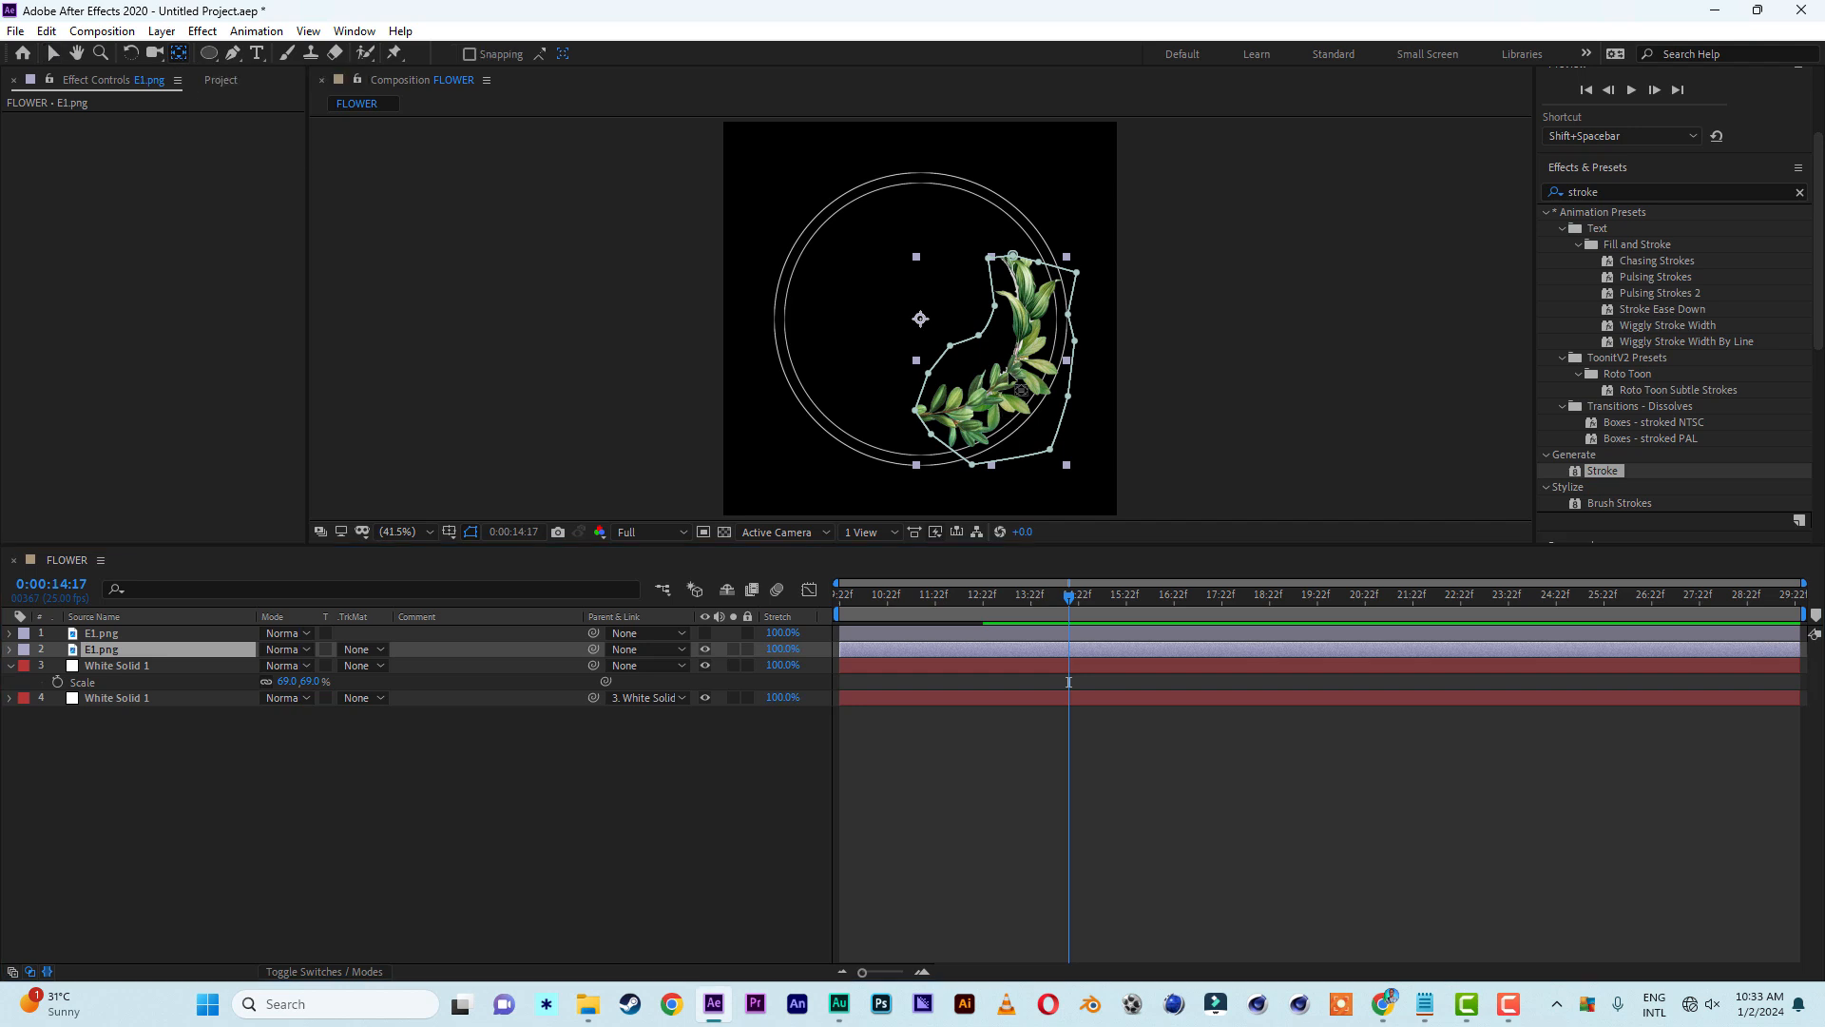
{"action": "left_click_drag", "start_coordinate": [919, 322], "coordinate": [912, 416]}
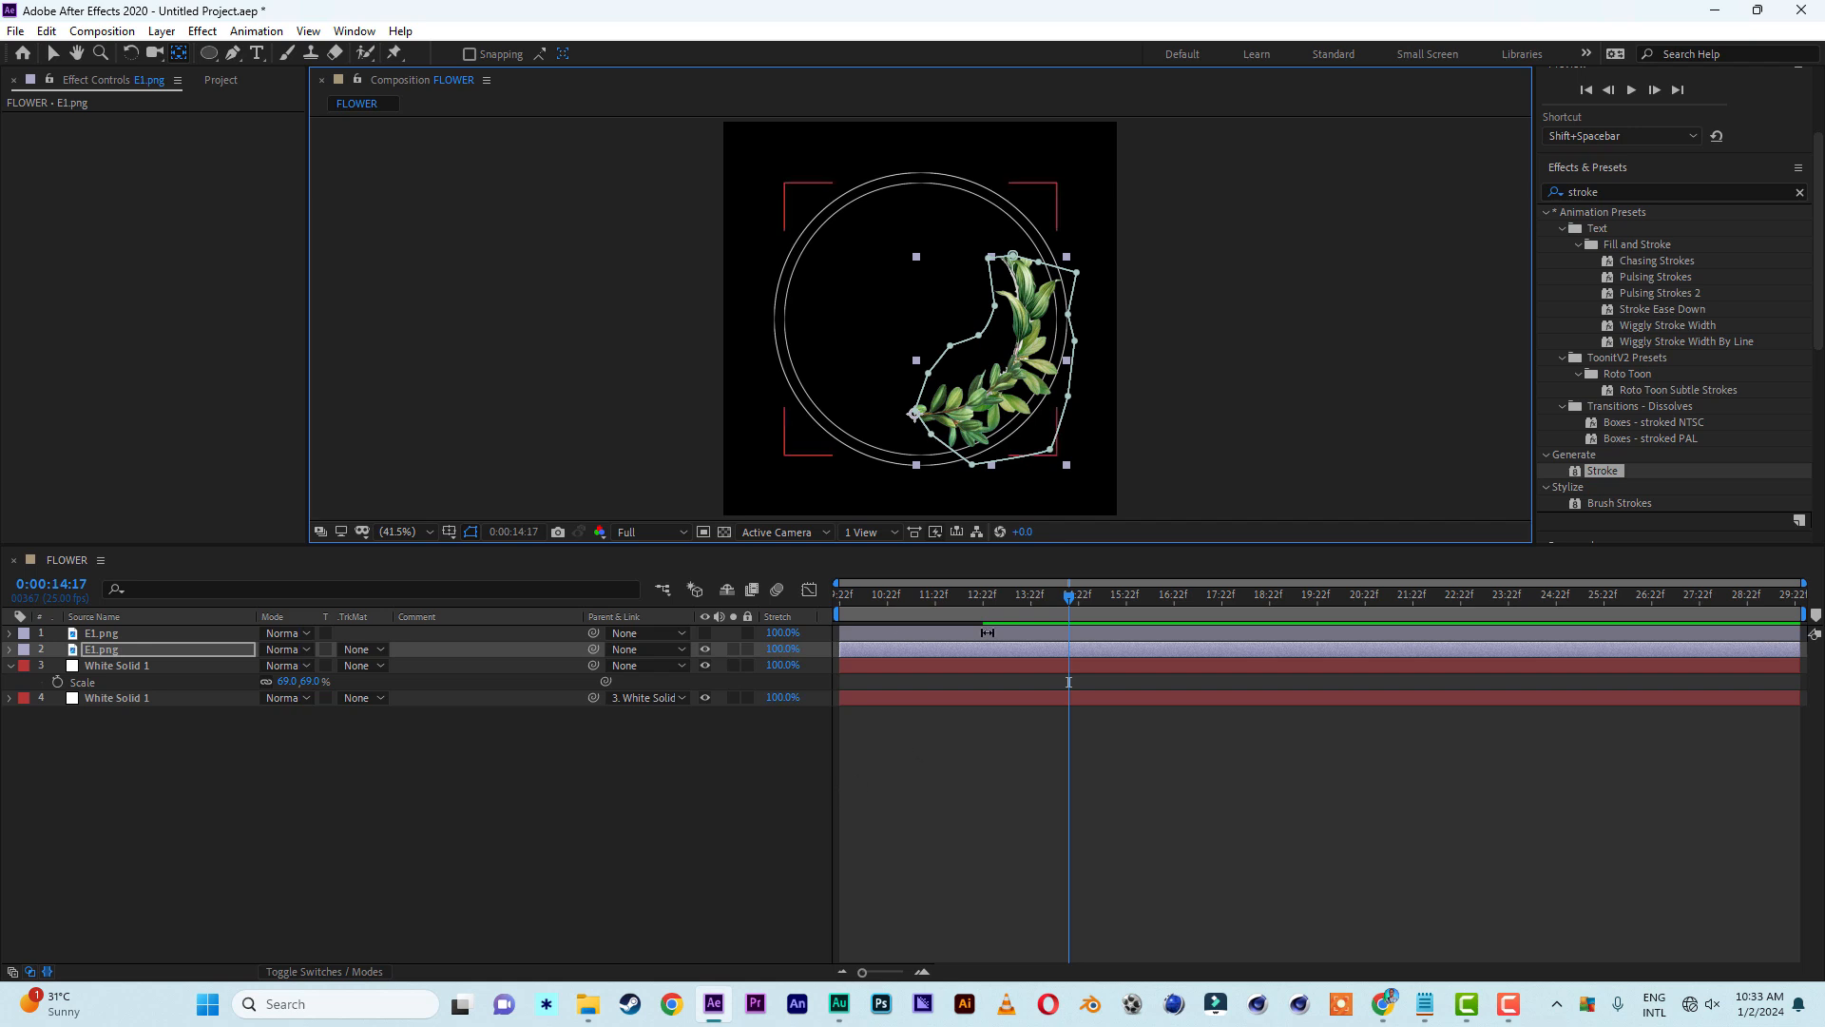
Animate the lower E1.png layer's Scale from 0% at 0:00:09:22 to 100% at 0:00:14:22
{"action": "left_click_drag", "start_coordinate": [868, 600], "coordinate": [773, 602]}
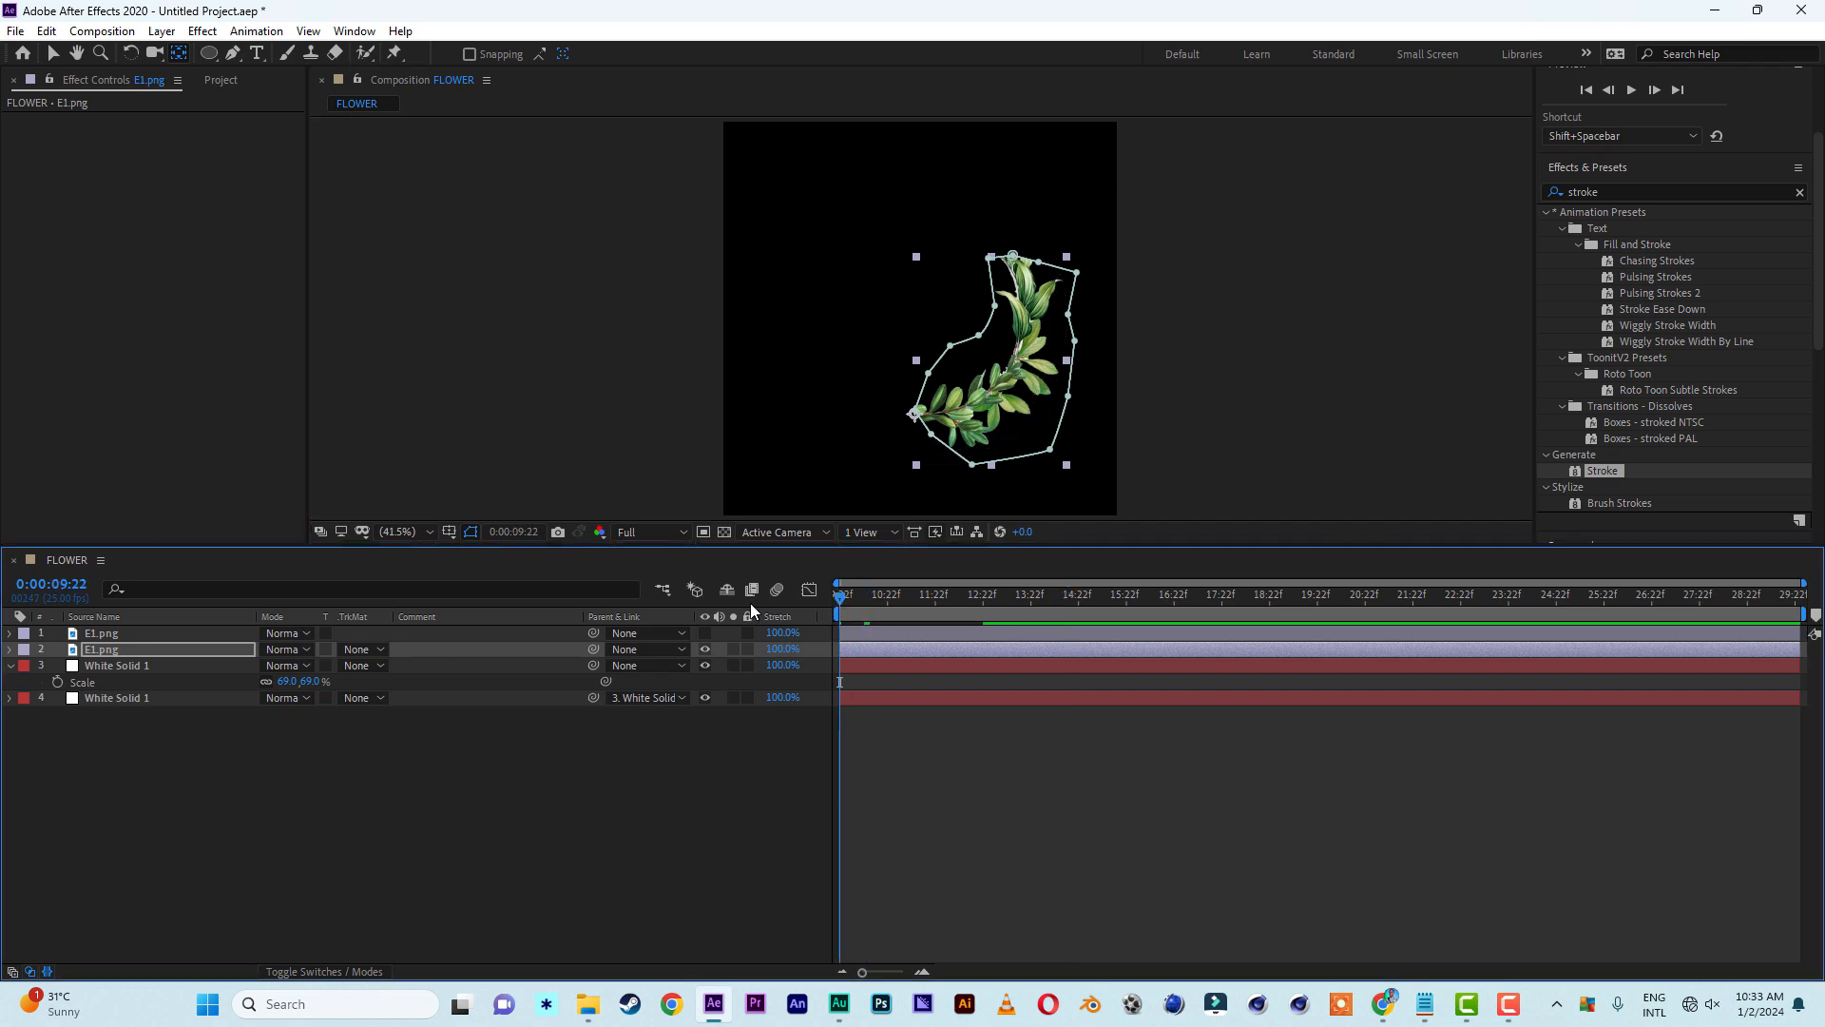
{"action": "key", "text": "s"}
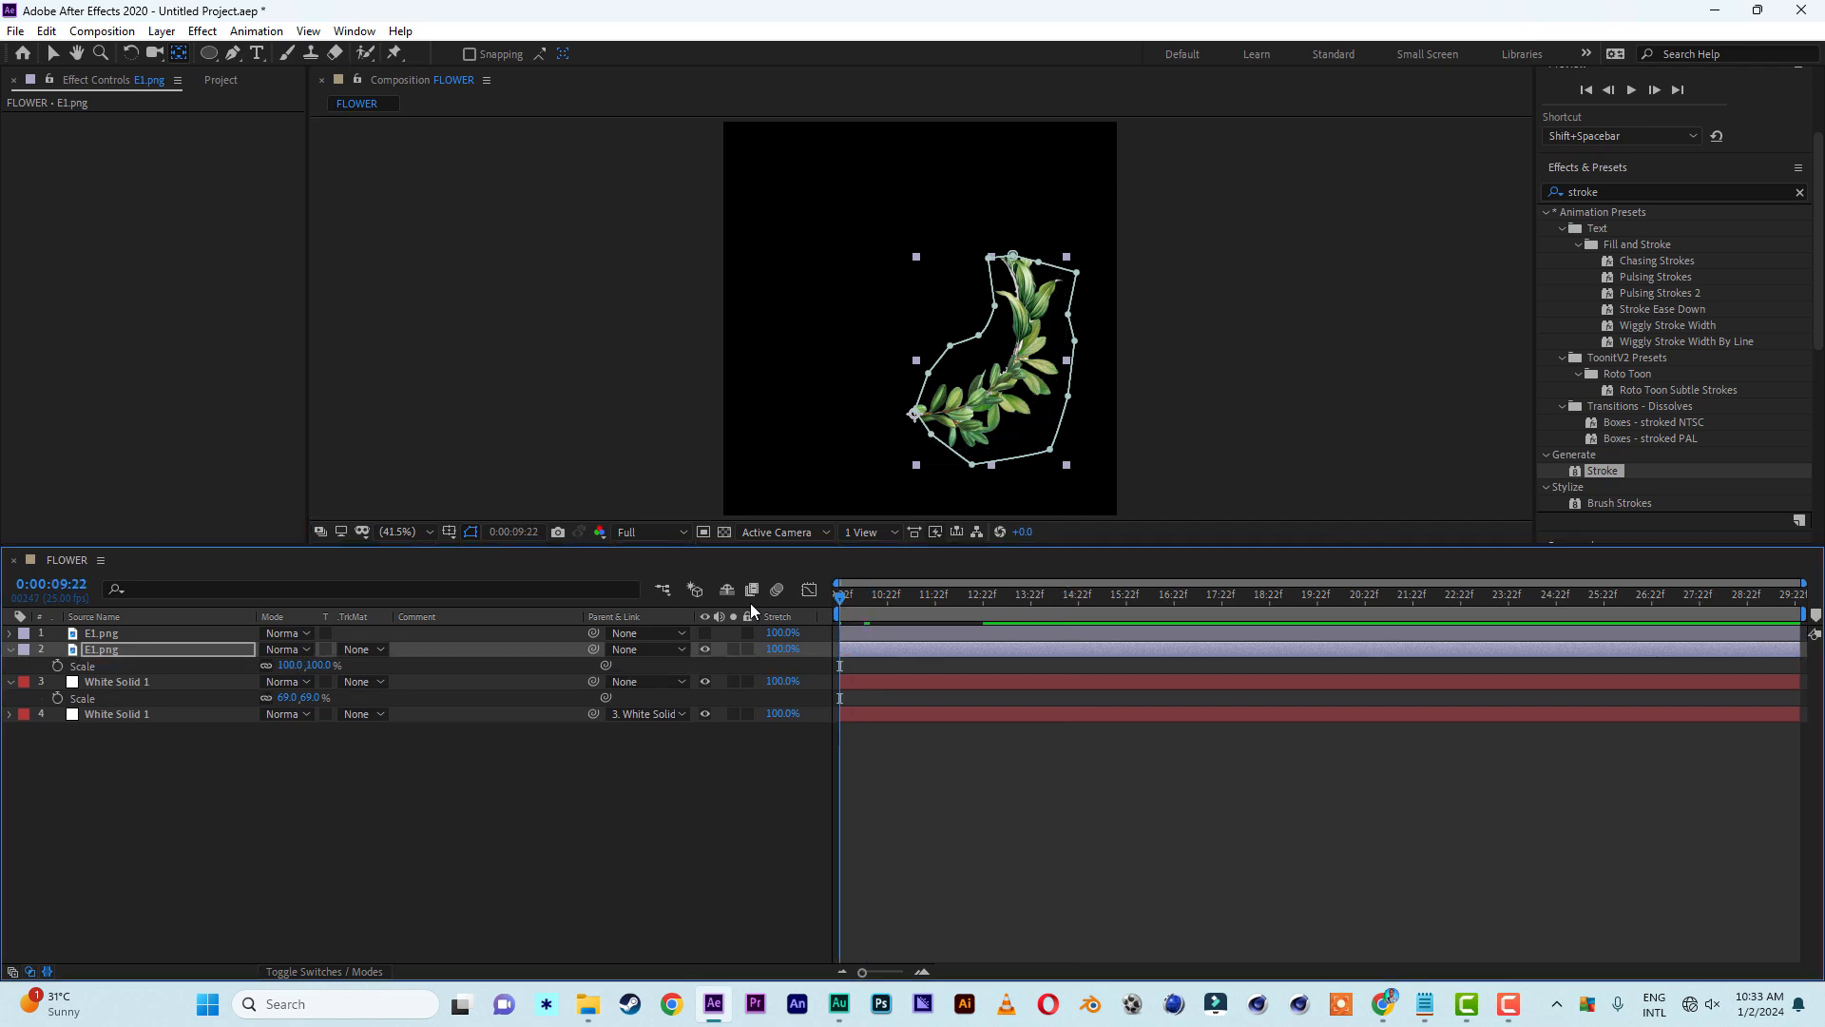
{"action": "left_click", "coordinate": [317, 665]}
{"action": "type", "text": "0"}
{"action": "left_click", "coordinate": [343, 865]}
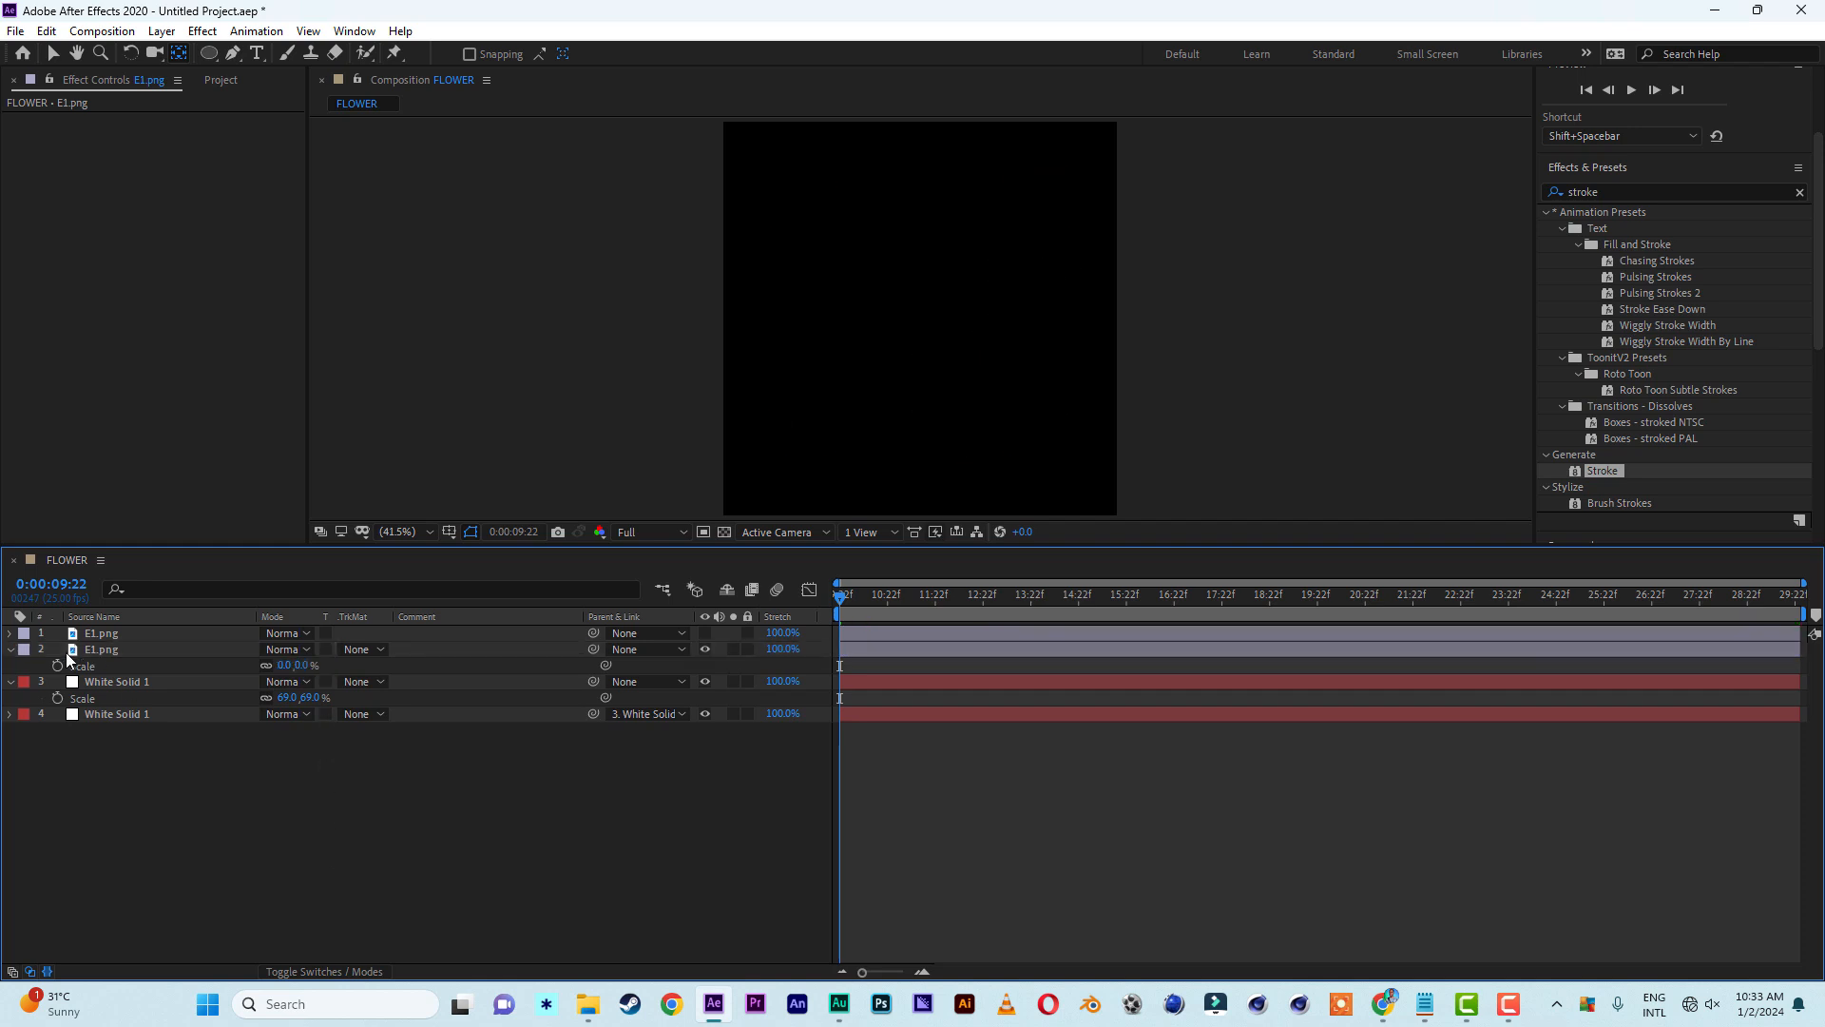
{"action": "left_click", "coordinate": [57, 666]}
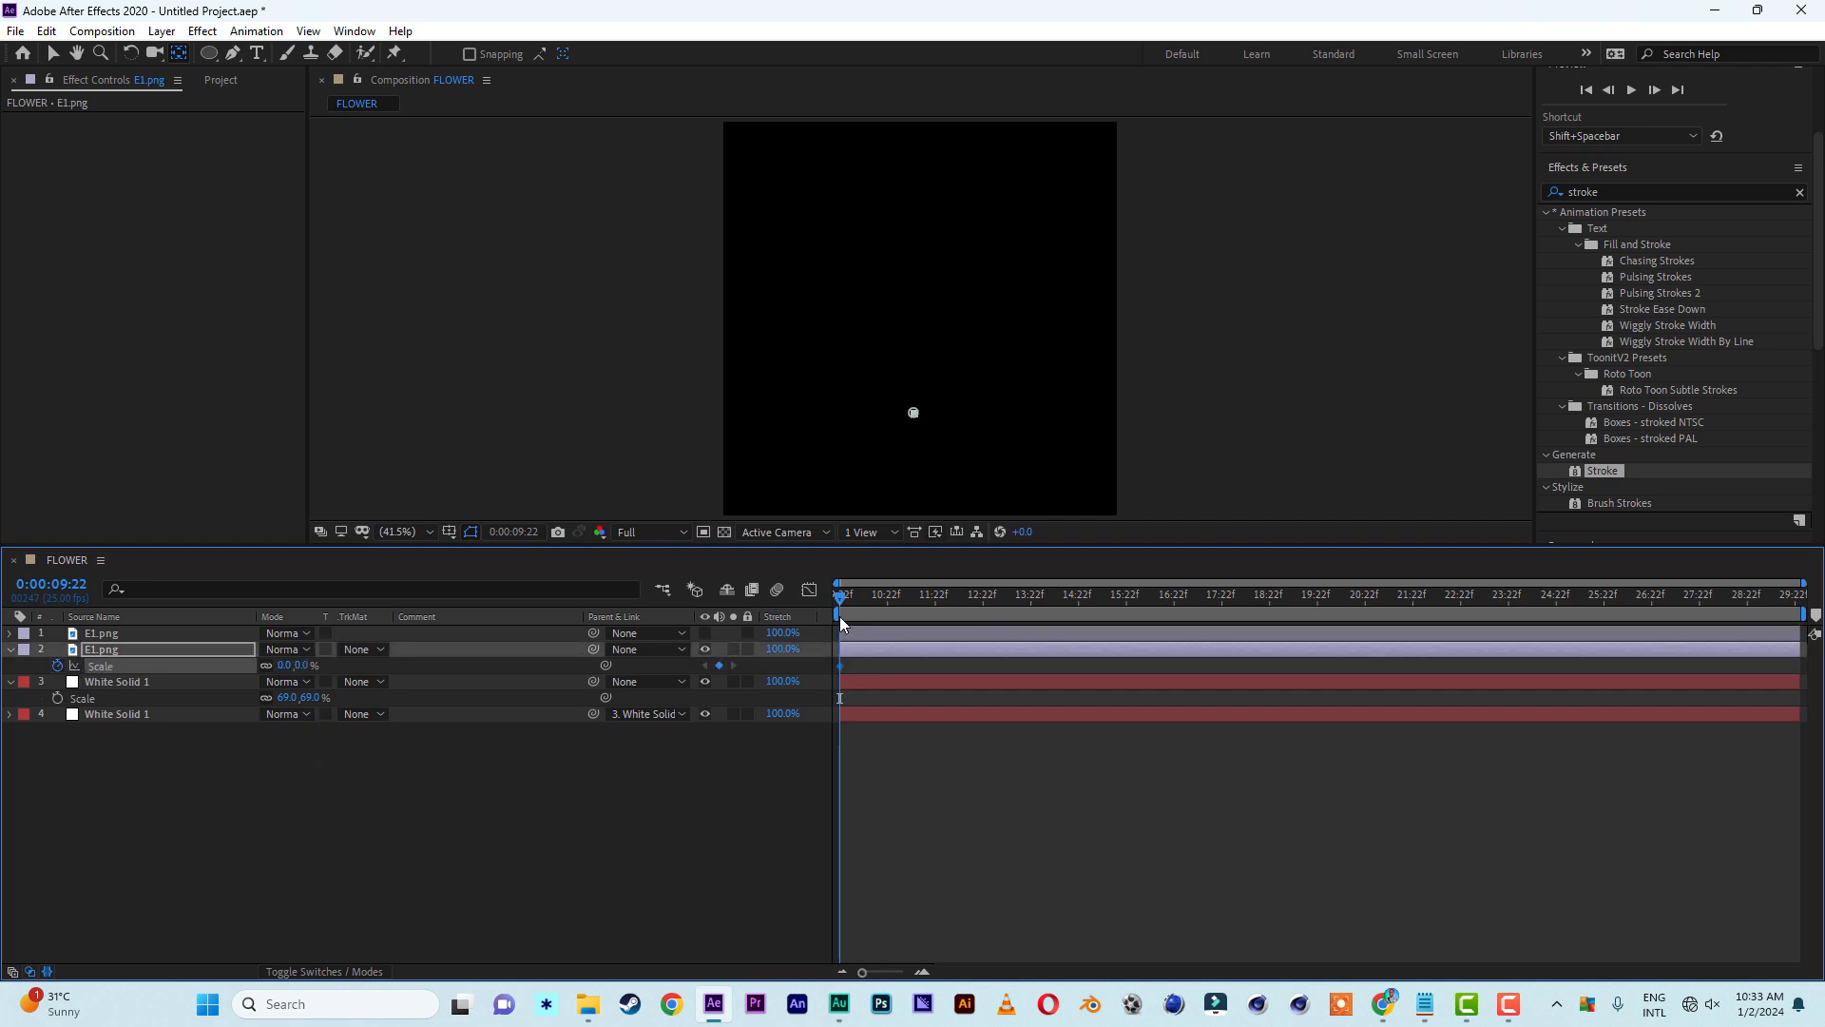
{"action": "left_click_drag", "start_coordinate": [842, 602], "coordinate": [1083, 613]}
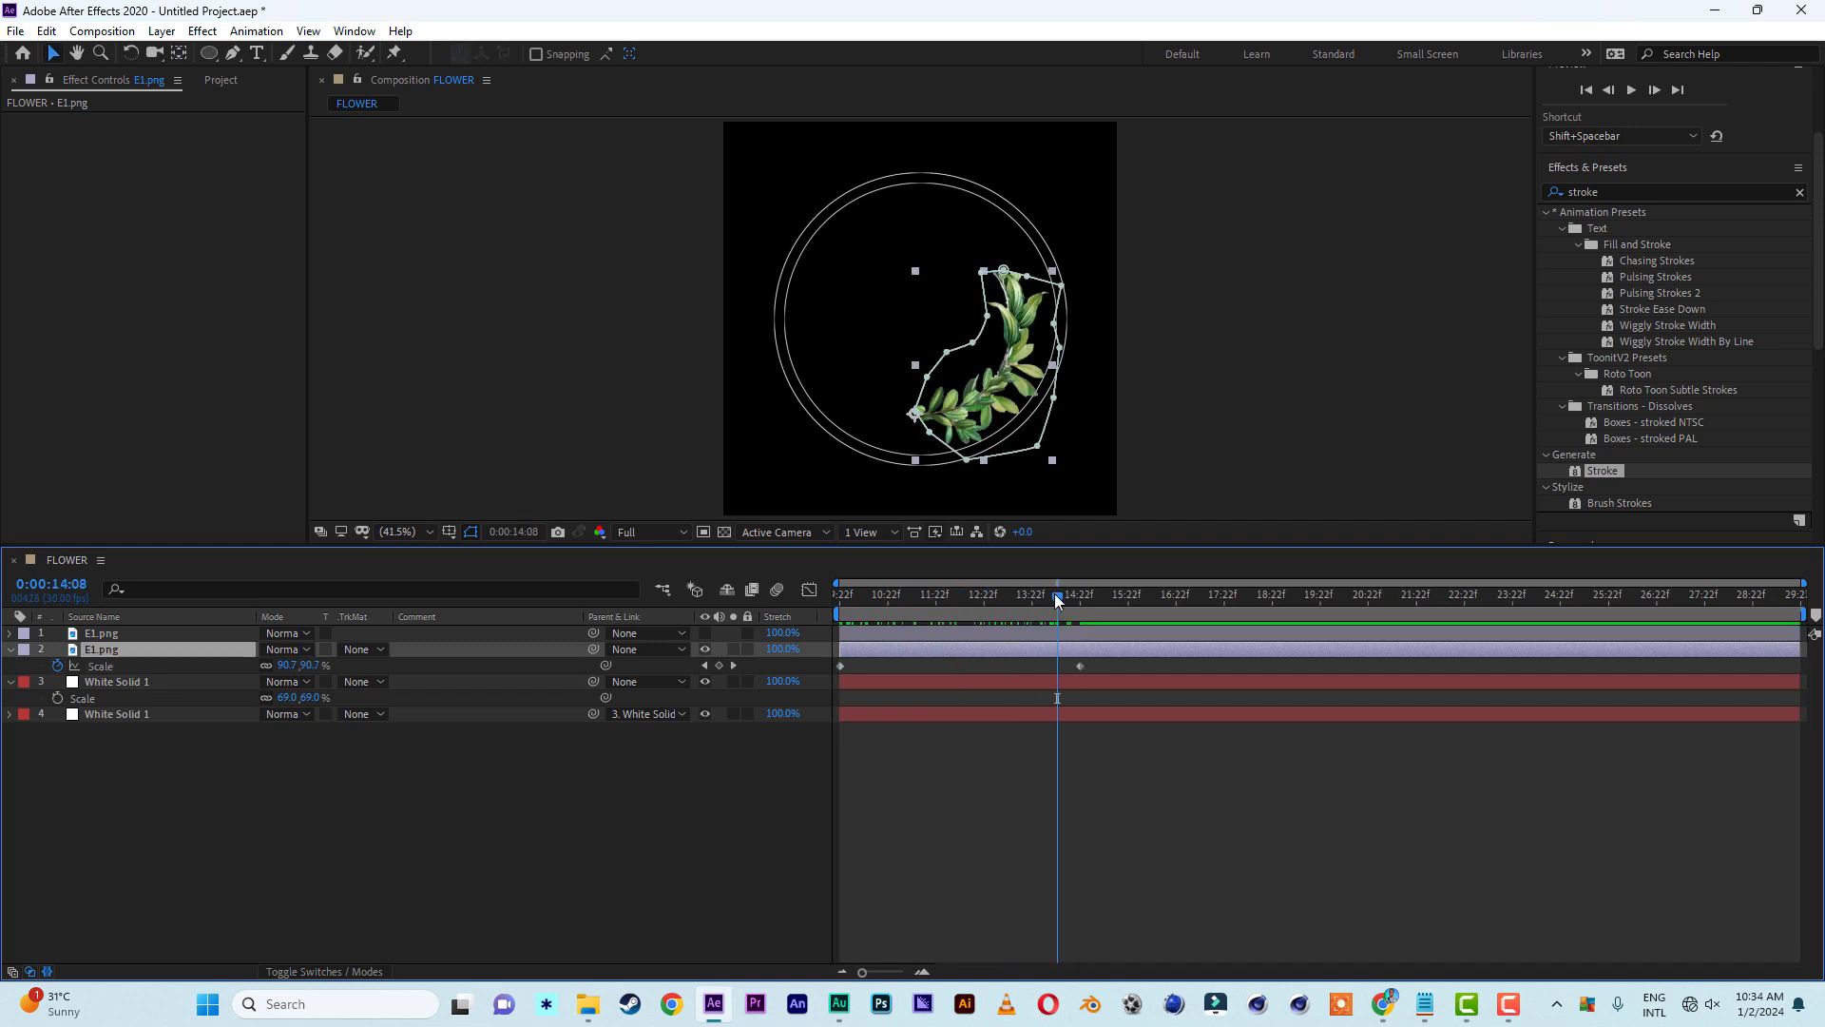
Preview the branch's growth together with the circle strokes from 0:00:09:22
{"action": "left_click_drag", "start_coordinate": [1055, 594], "coordinate": [660, 563]}
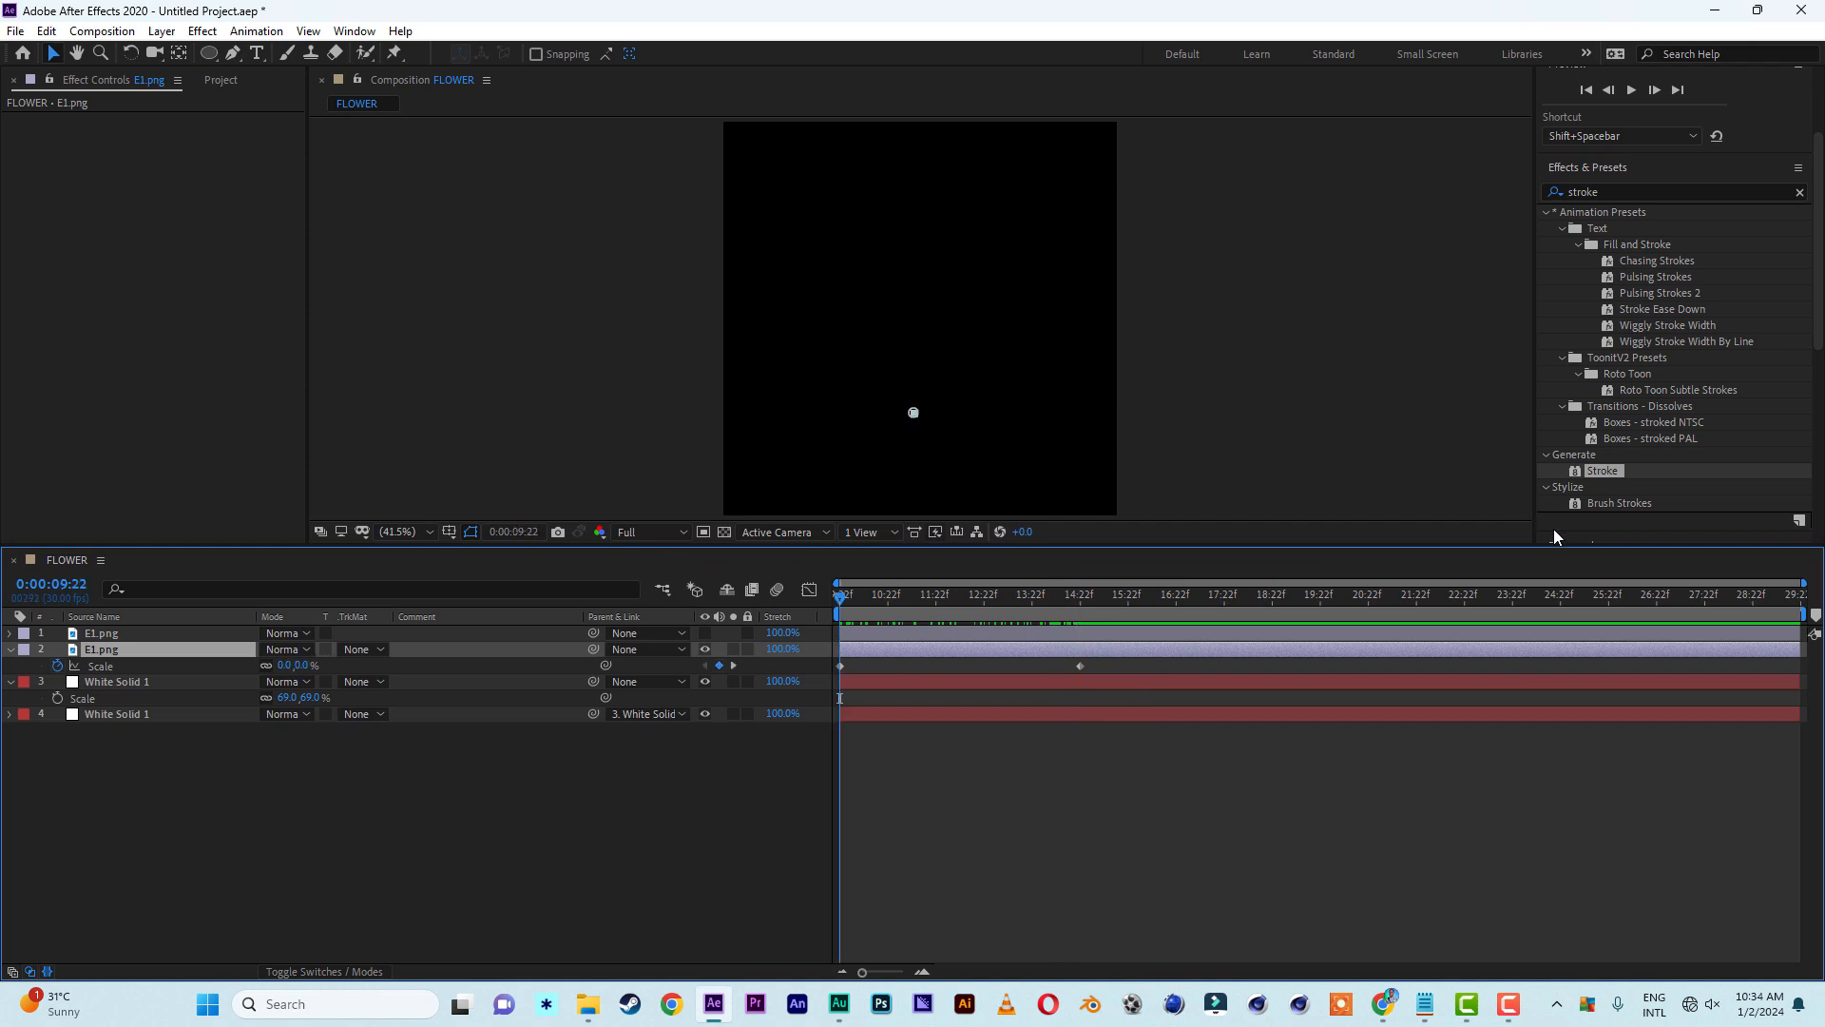
{"action": "key", "text": "space"}
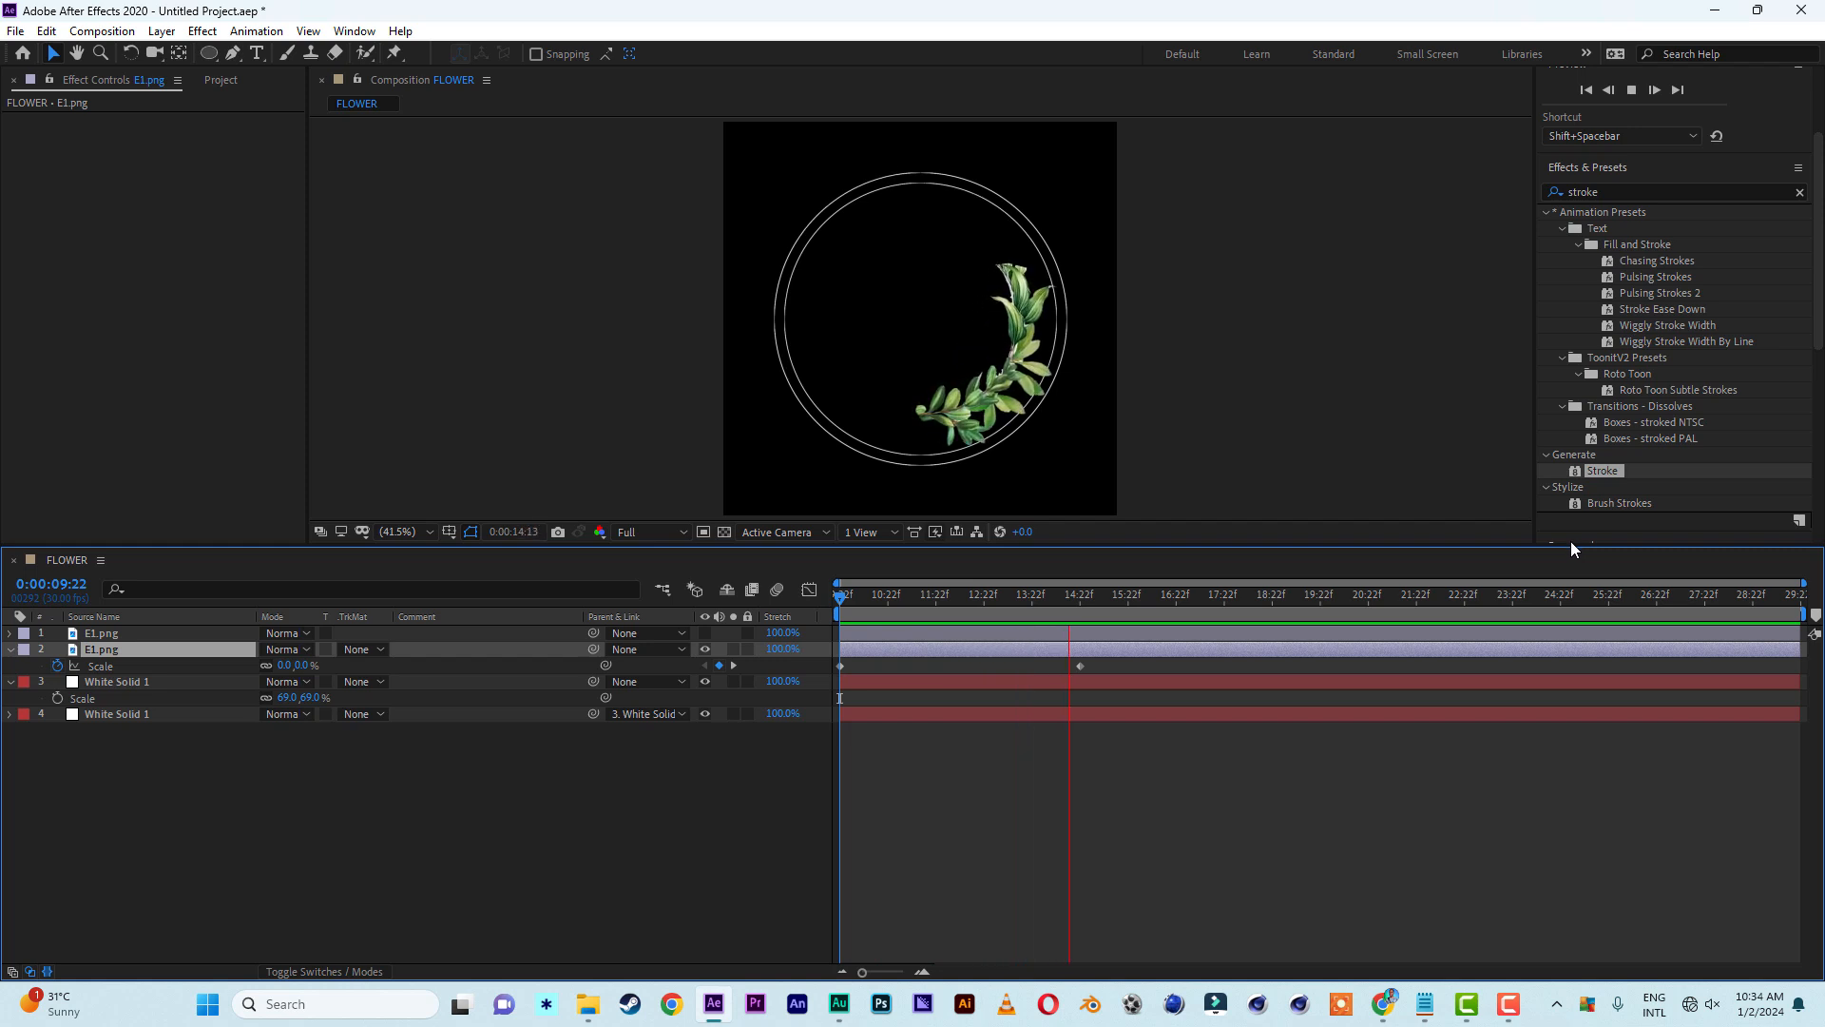
{"action": "key", "text": "space"}
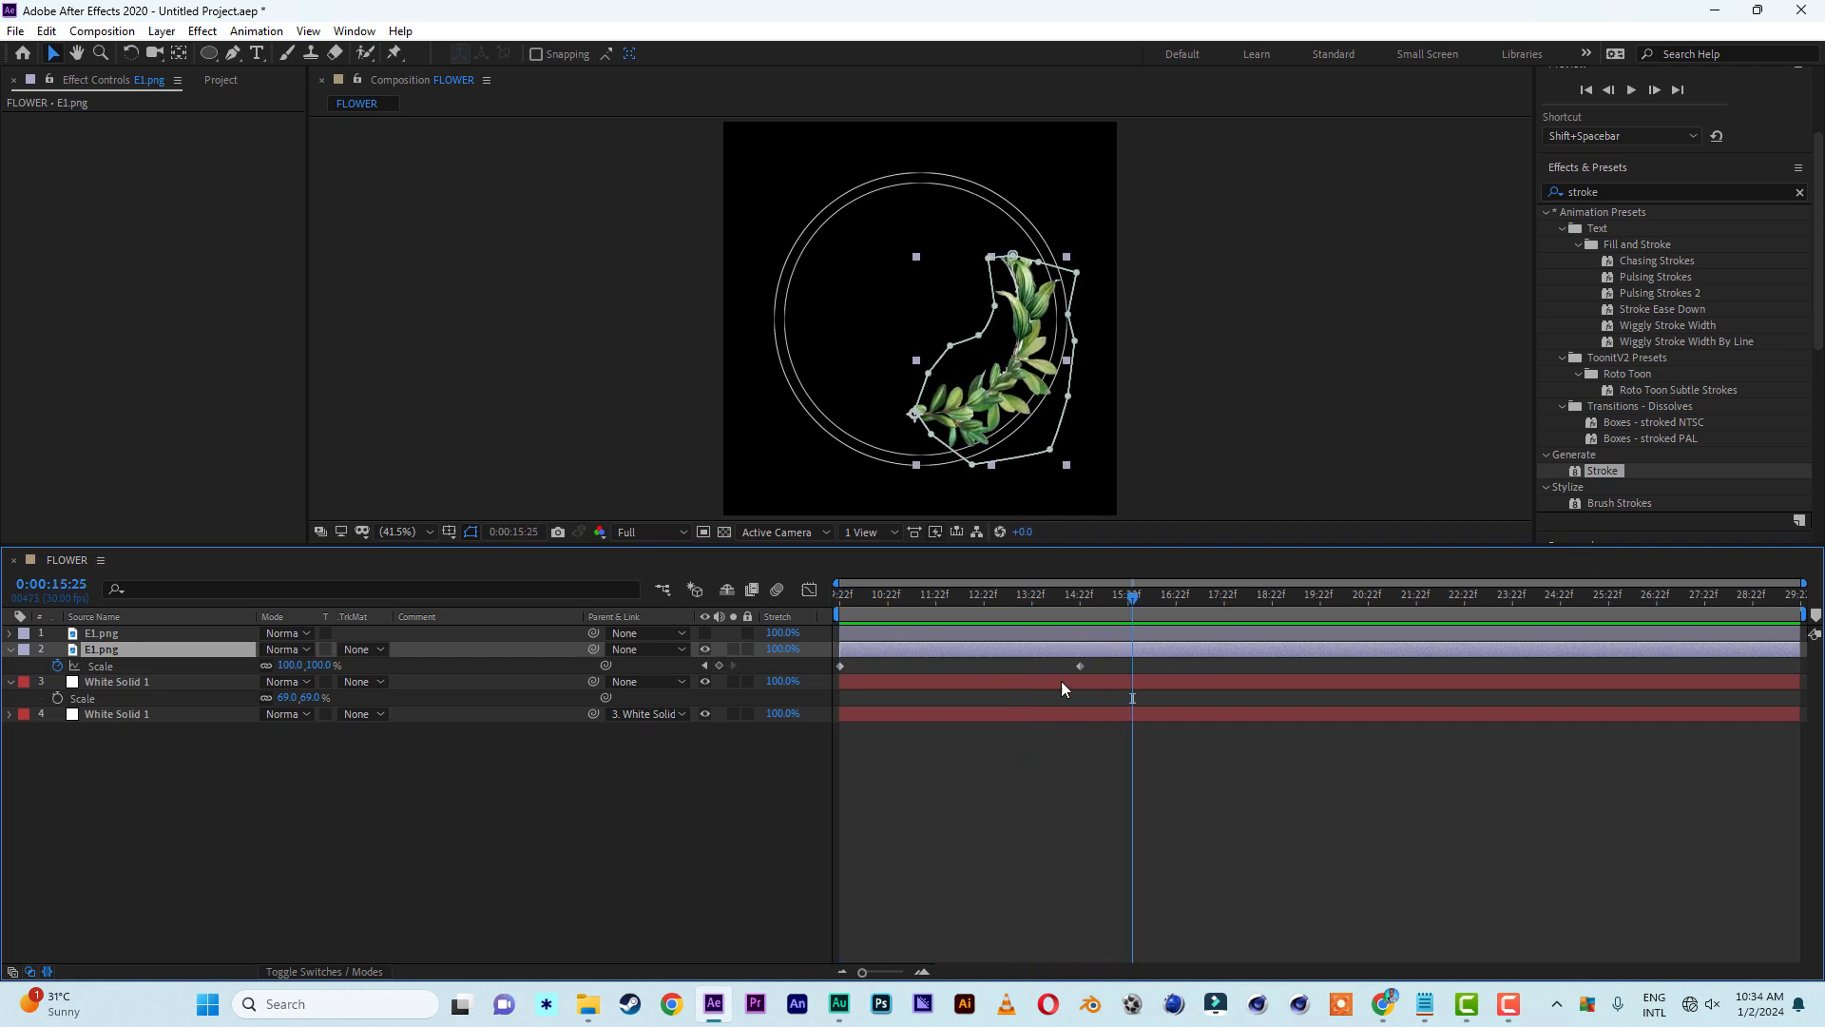
Apply Easy Ease to both Scale keyframes of the lower E1.png layer
{"action": "left_click_drag", "start_coordinate": [1101, 668], "coordinate": [846, 662]}
{"action": "right_click", "coordinate": [839, 666]}
{"action": "mouse_move", "coordinate": [963, 904]}
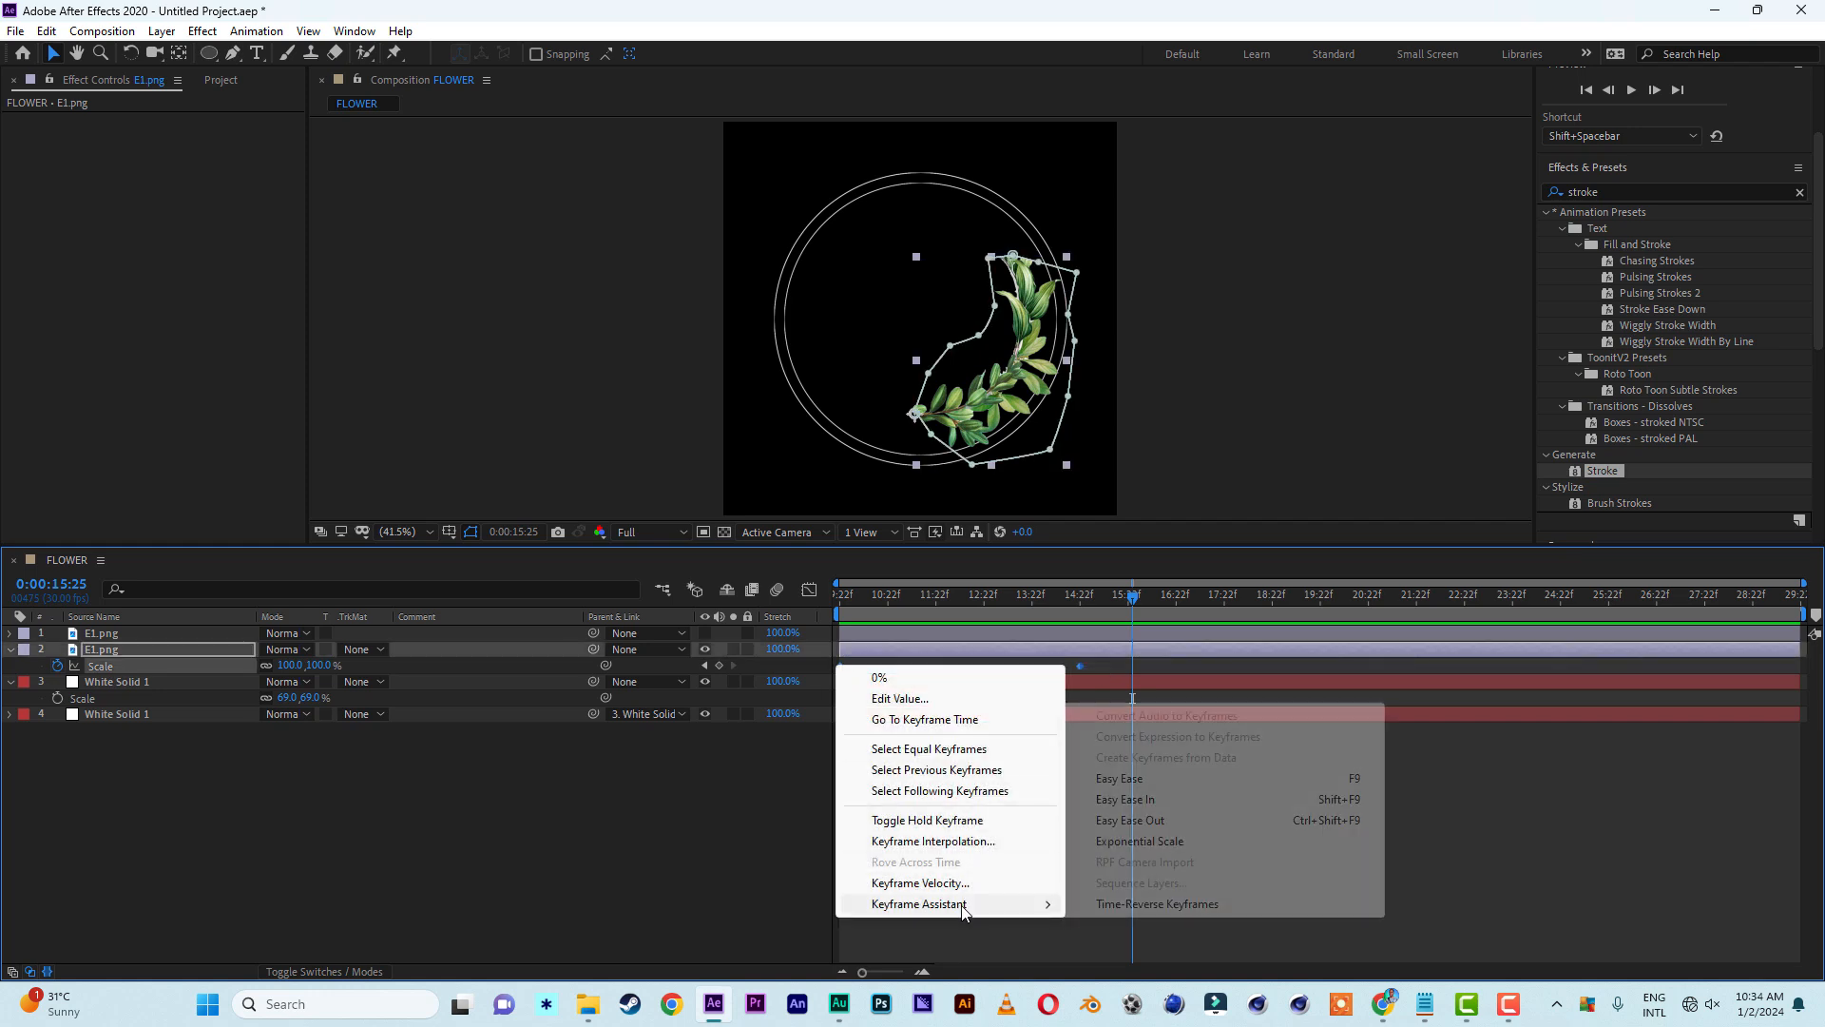
{"action": "left_click", "coordinate": [1179, 781]}
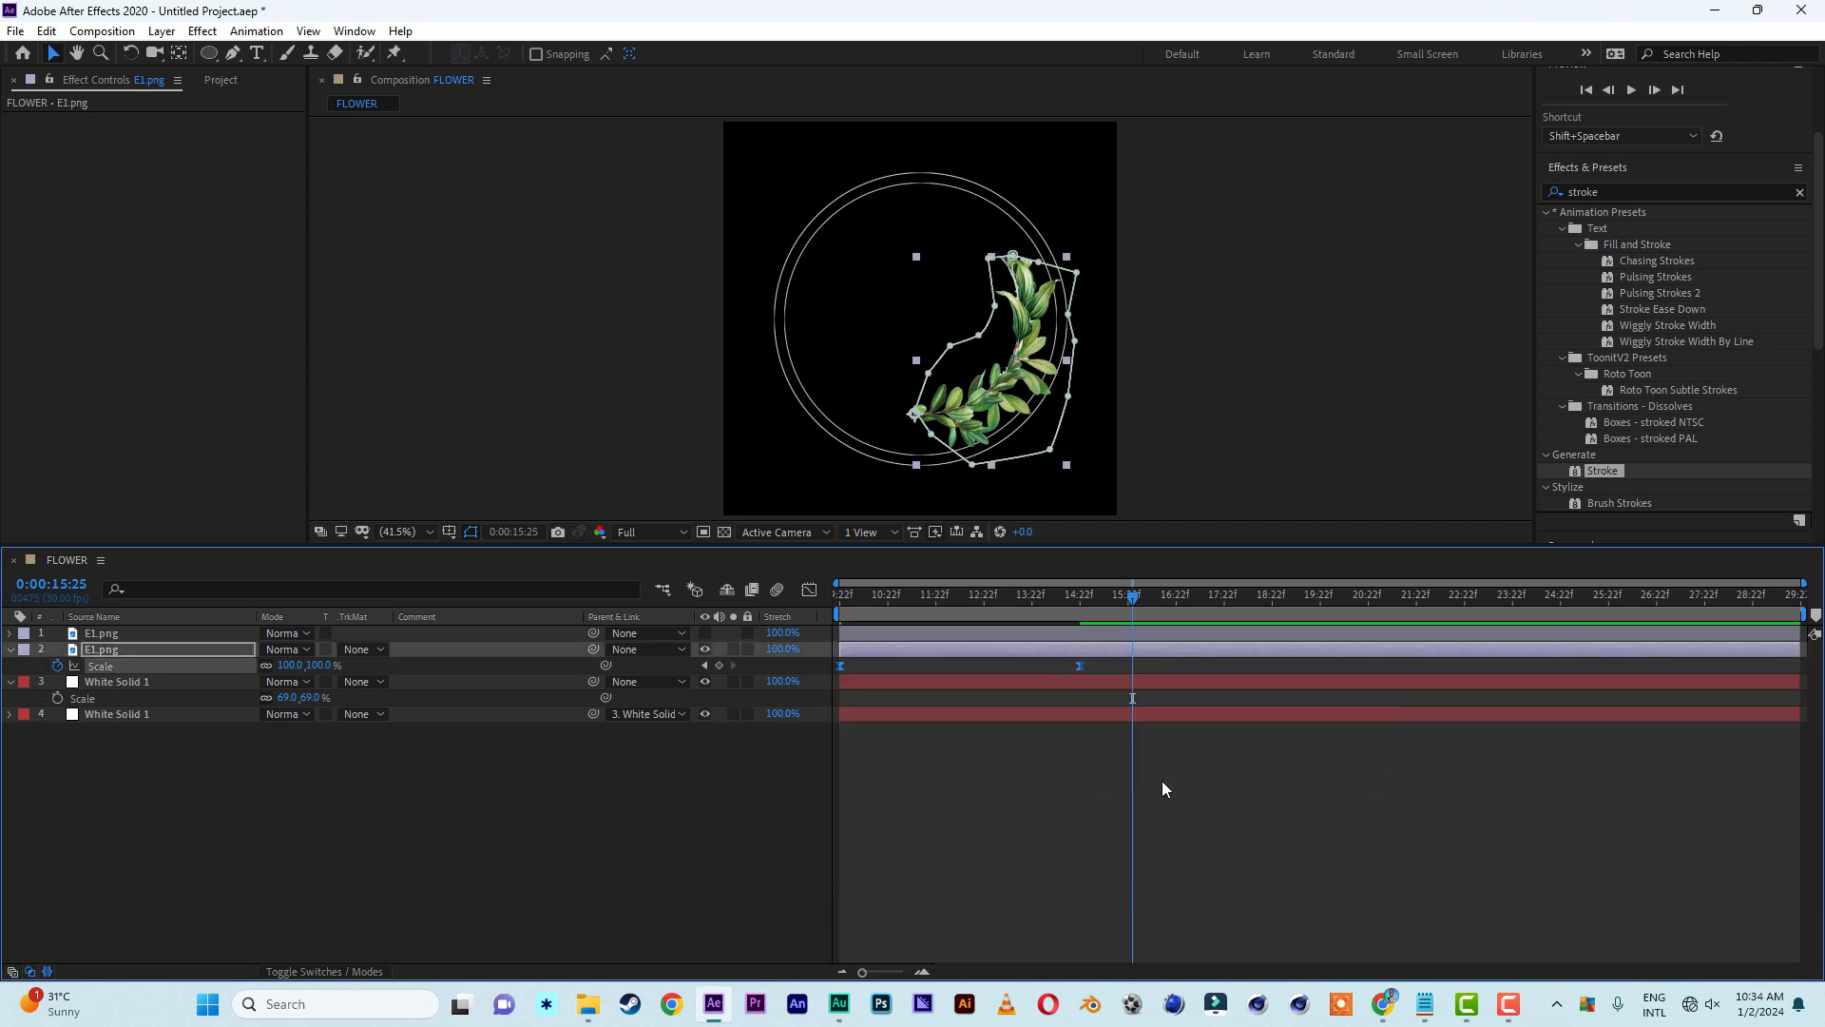
Reshape the branch's Scale speed graph to peak early with a long ease into the last keyframe, and return to 0:00:09:22
{"action": "left_click", "coordinate": [810, 591]}
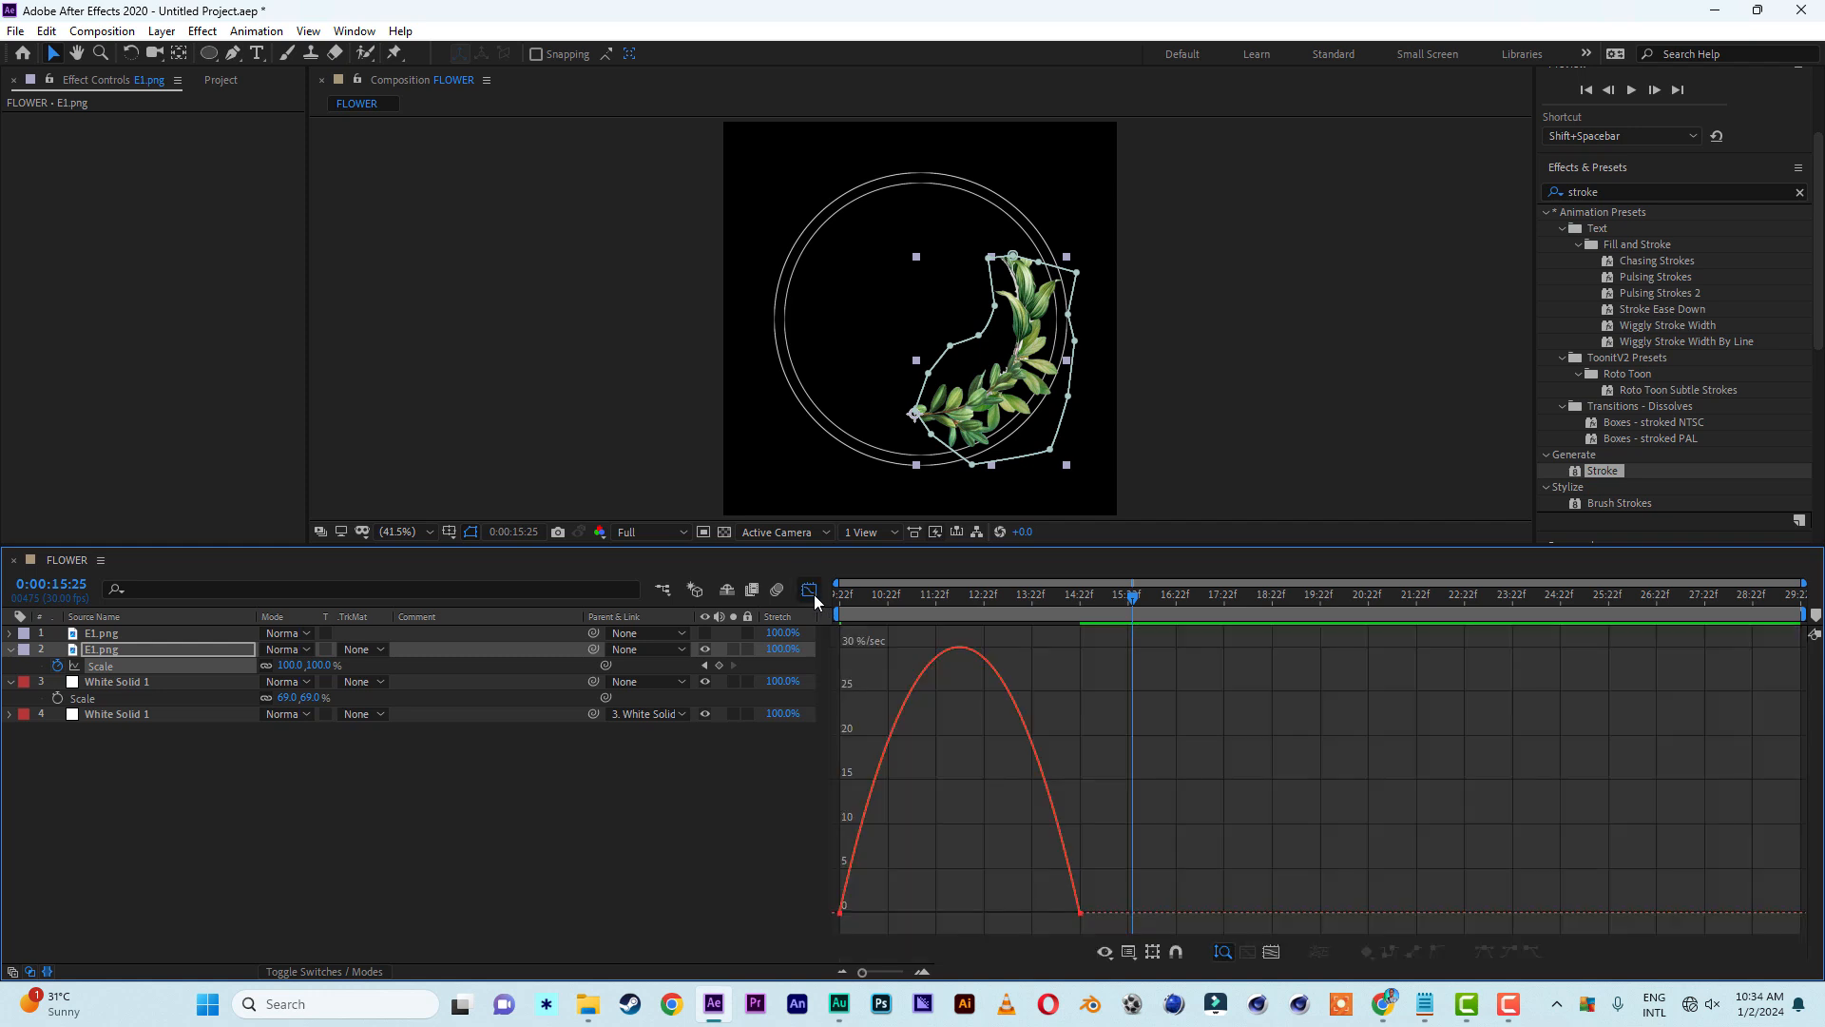
{"action": "left_click", "coordinate": [1081, 914]}
{"action": "left_click_drag", "start_coordinate": [1040, 914], "coordinate": [908, 914]}
{"action": "left_click_drag", "start_coordinate": [890, 597], "coordinate": [728, 596]}
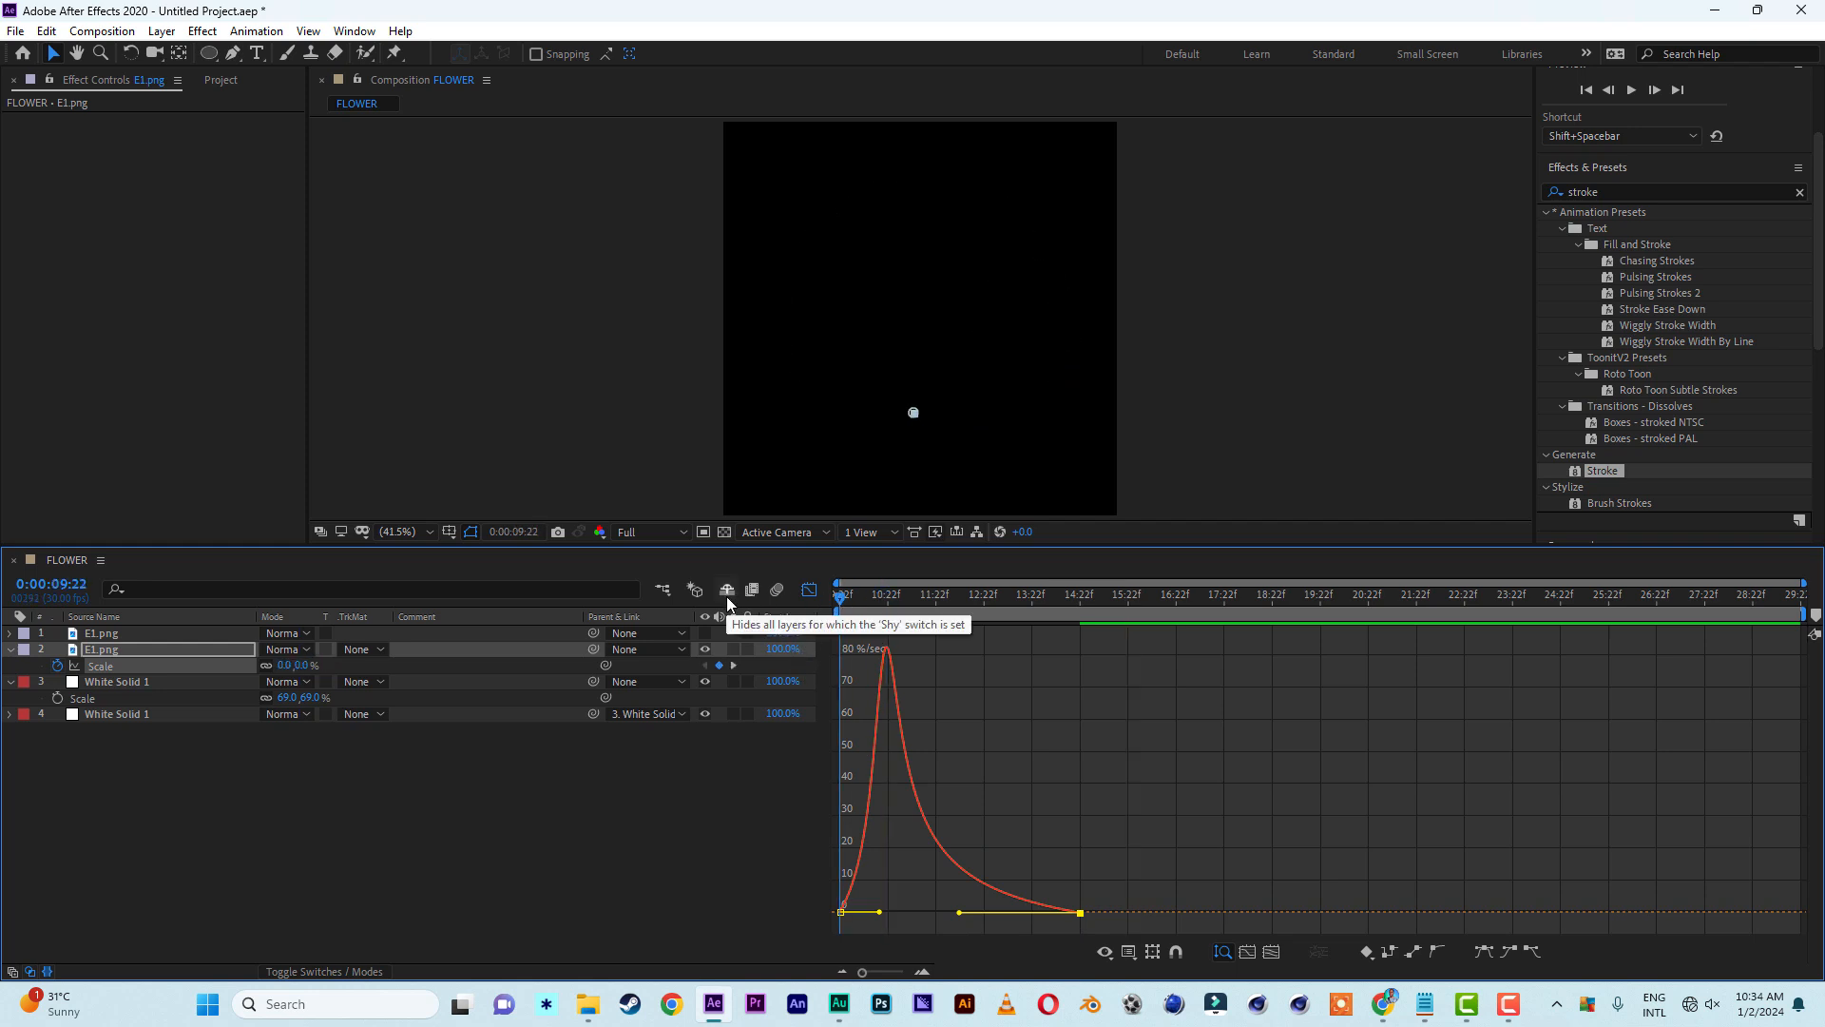
Preview the eased growth and move the lower E1.png branch outward onto the circle strokes' lower-right arc at 0:00:11:16
{"action": "key", "text": "space"}
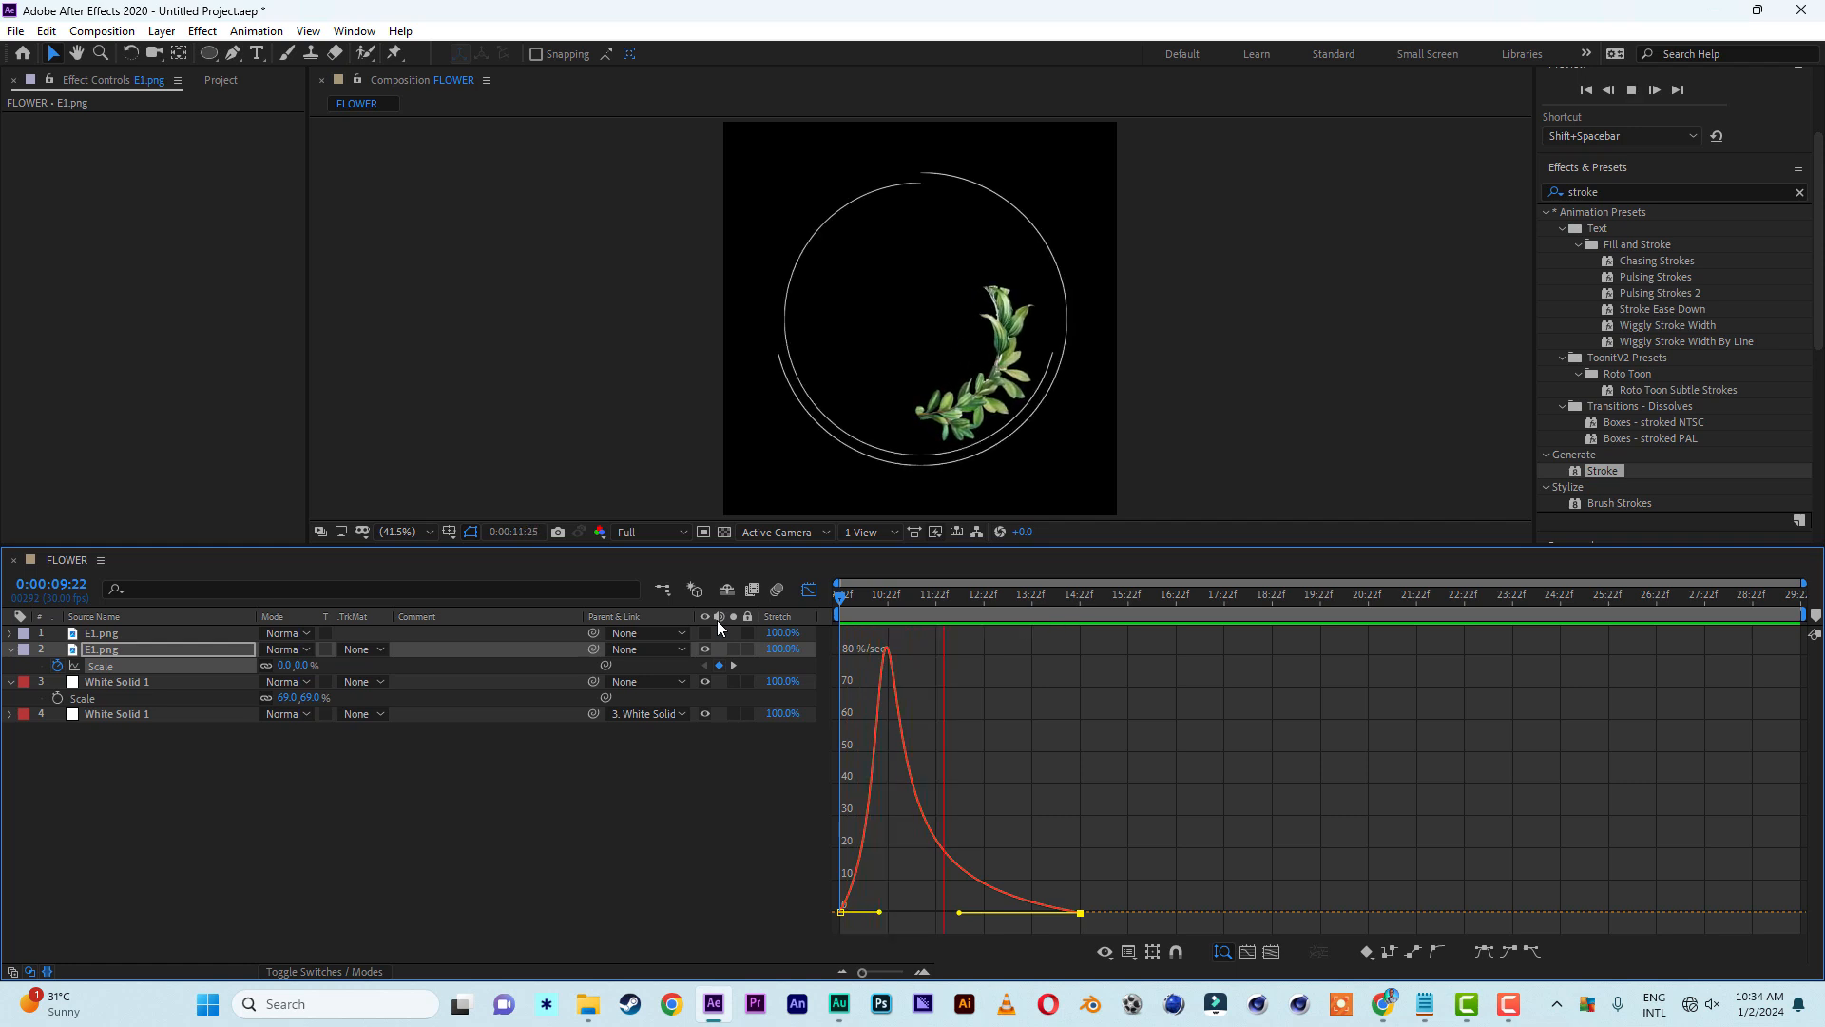
{"action": "key", "text": "space"}
{"action": "left_click", "coordinate": [927, 604]}
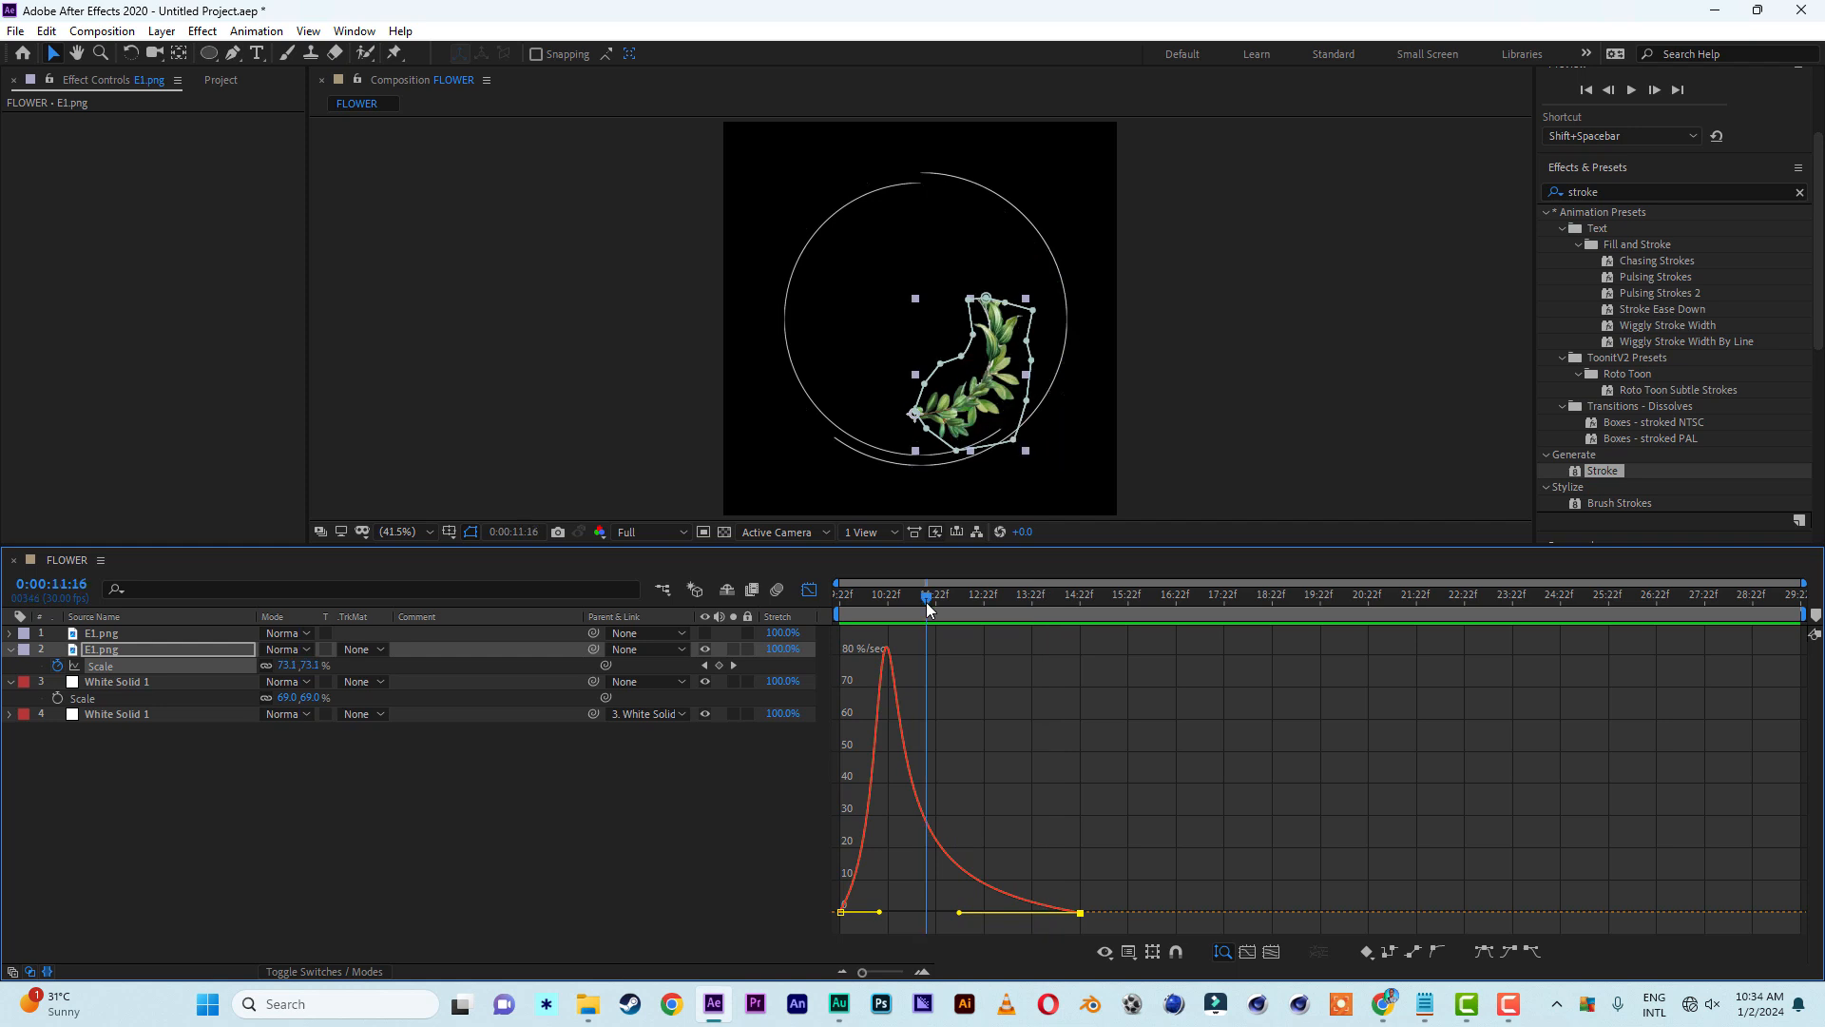
{"action": "left_click", "coordinate": [810, 591]}
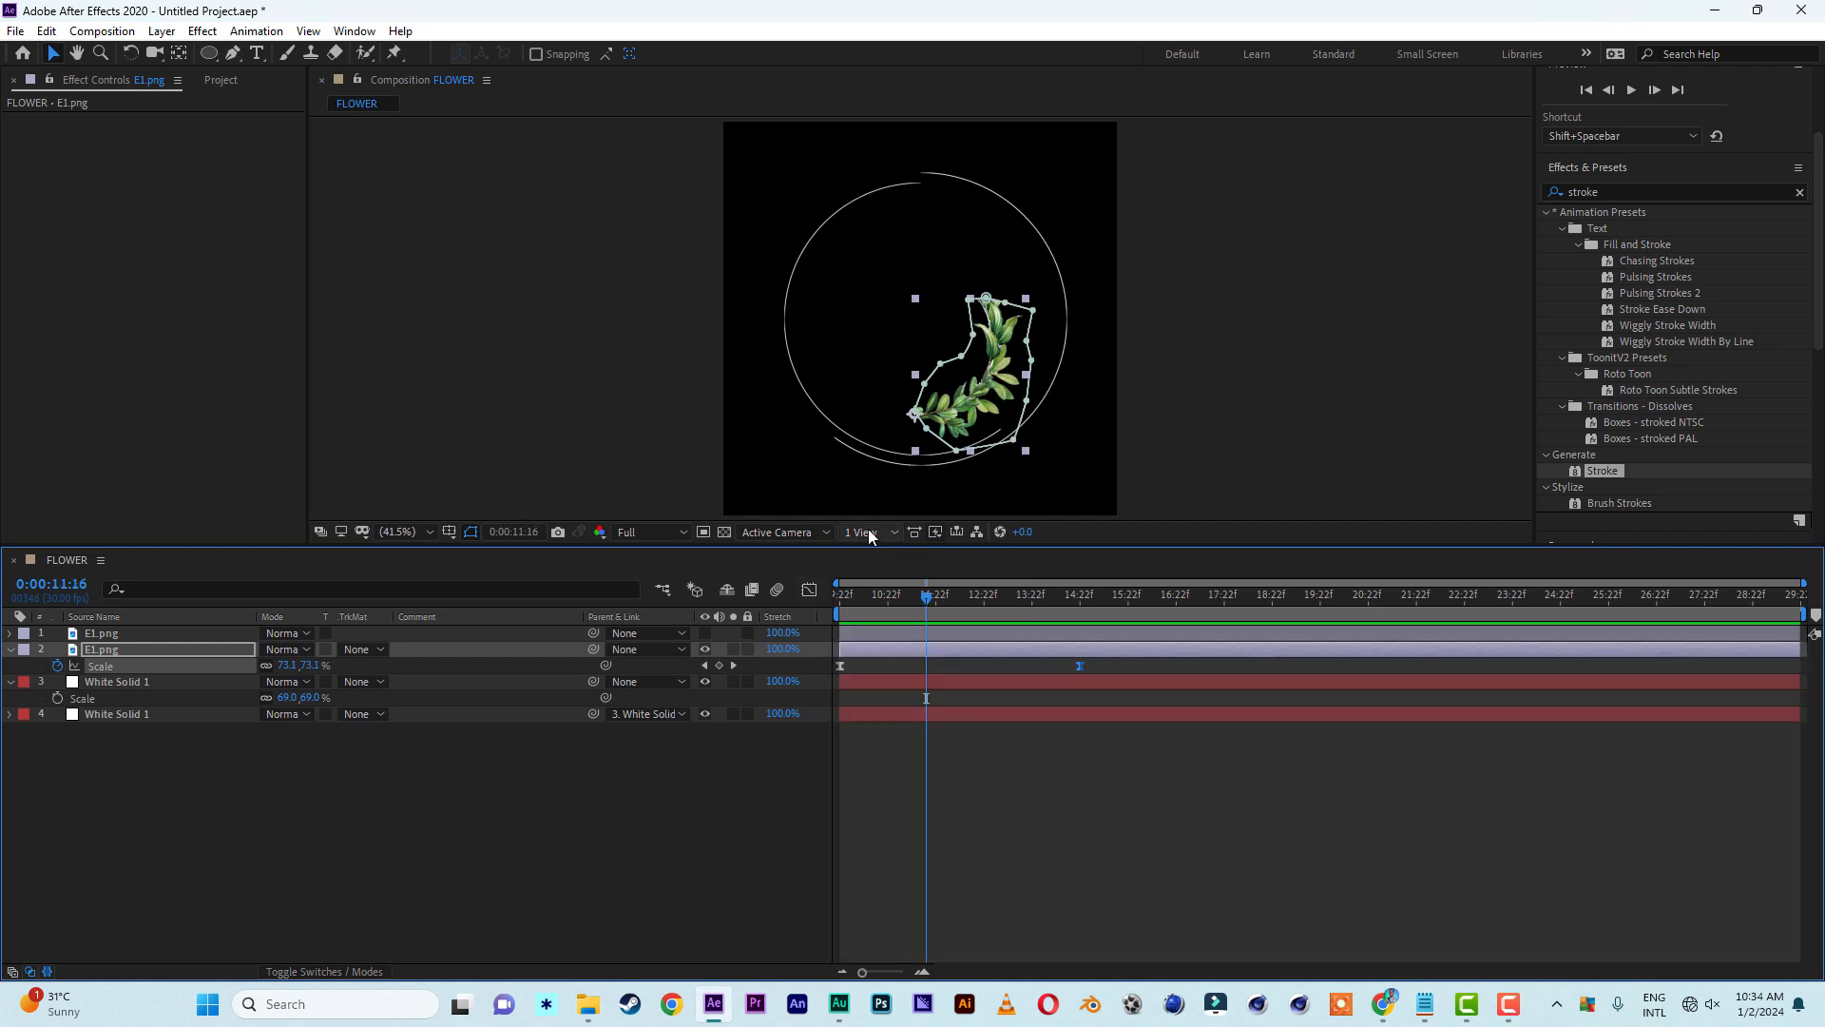
{"action": "left_click_drag", "start_coordinate": [951, 416], "coordinate": [988, 452]}
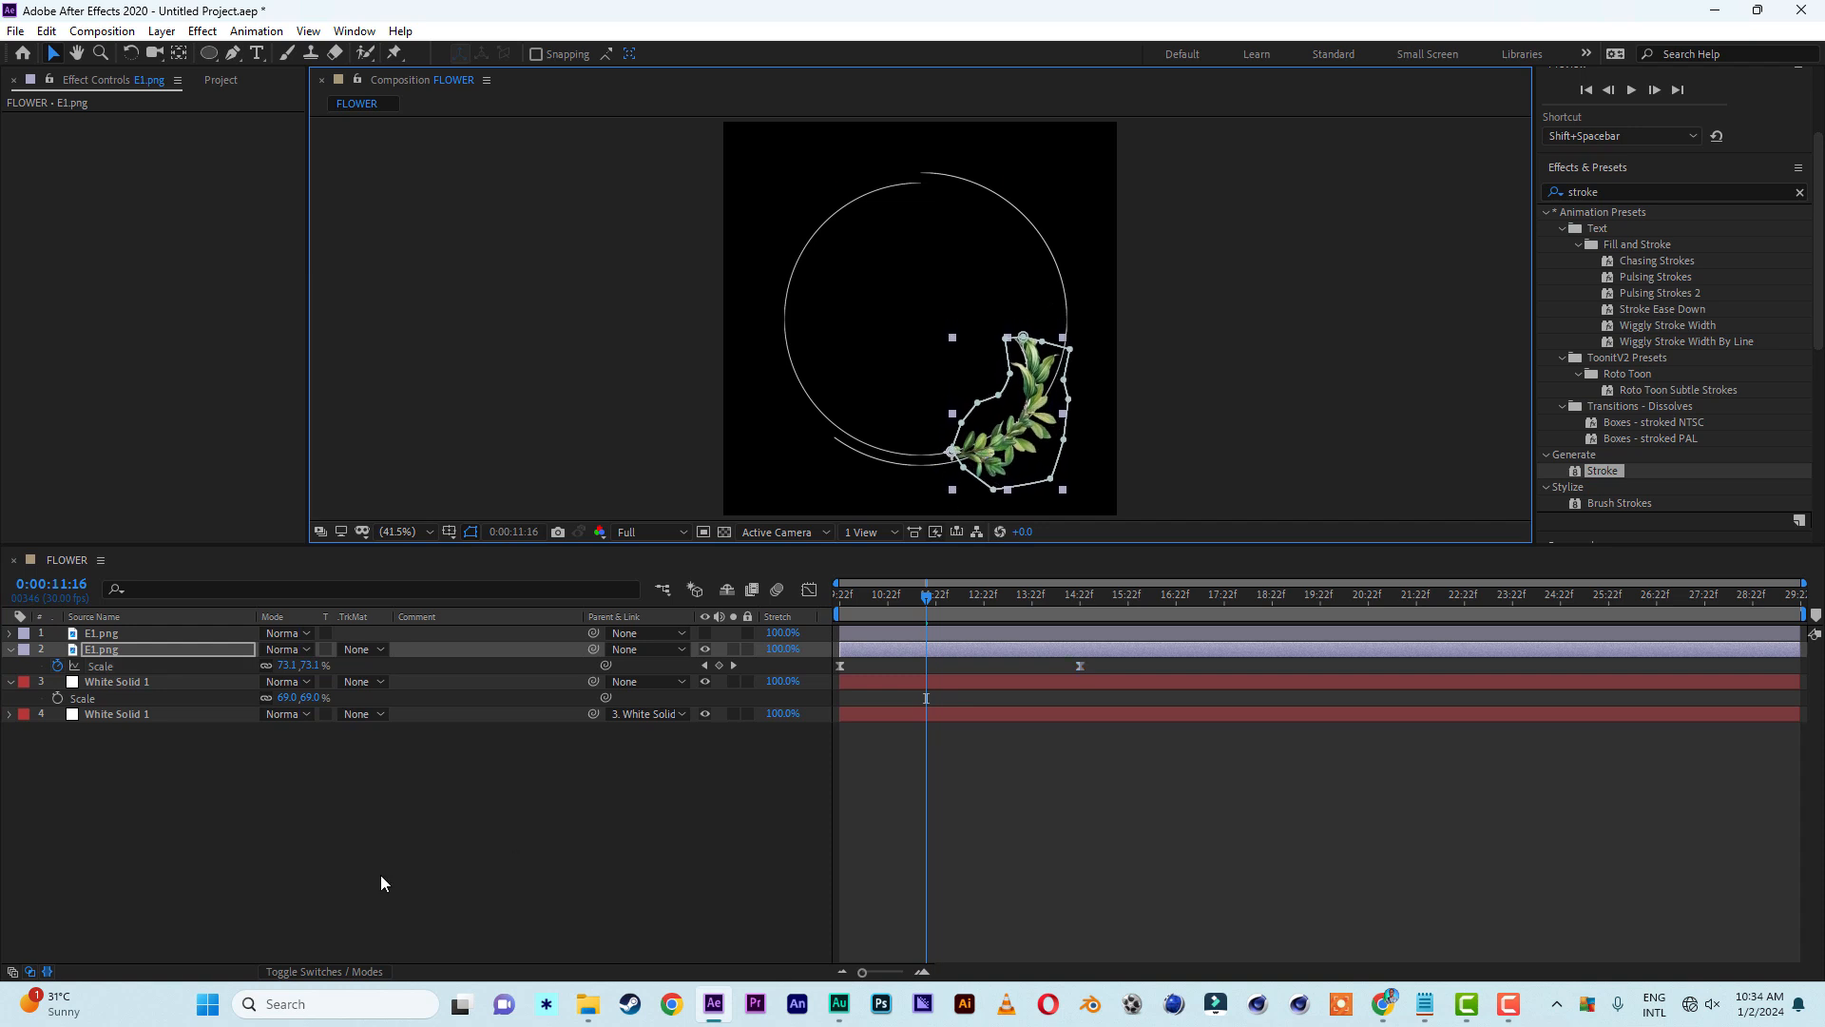
Make the upper E1.png layer visible and delete its Mask 1
{"action": "left_click", "coordinate": [97, 634]}
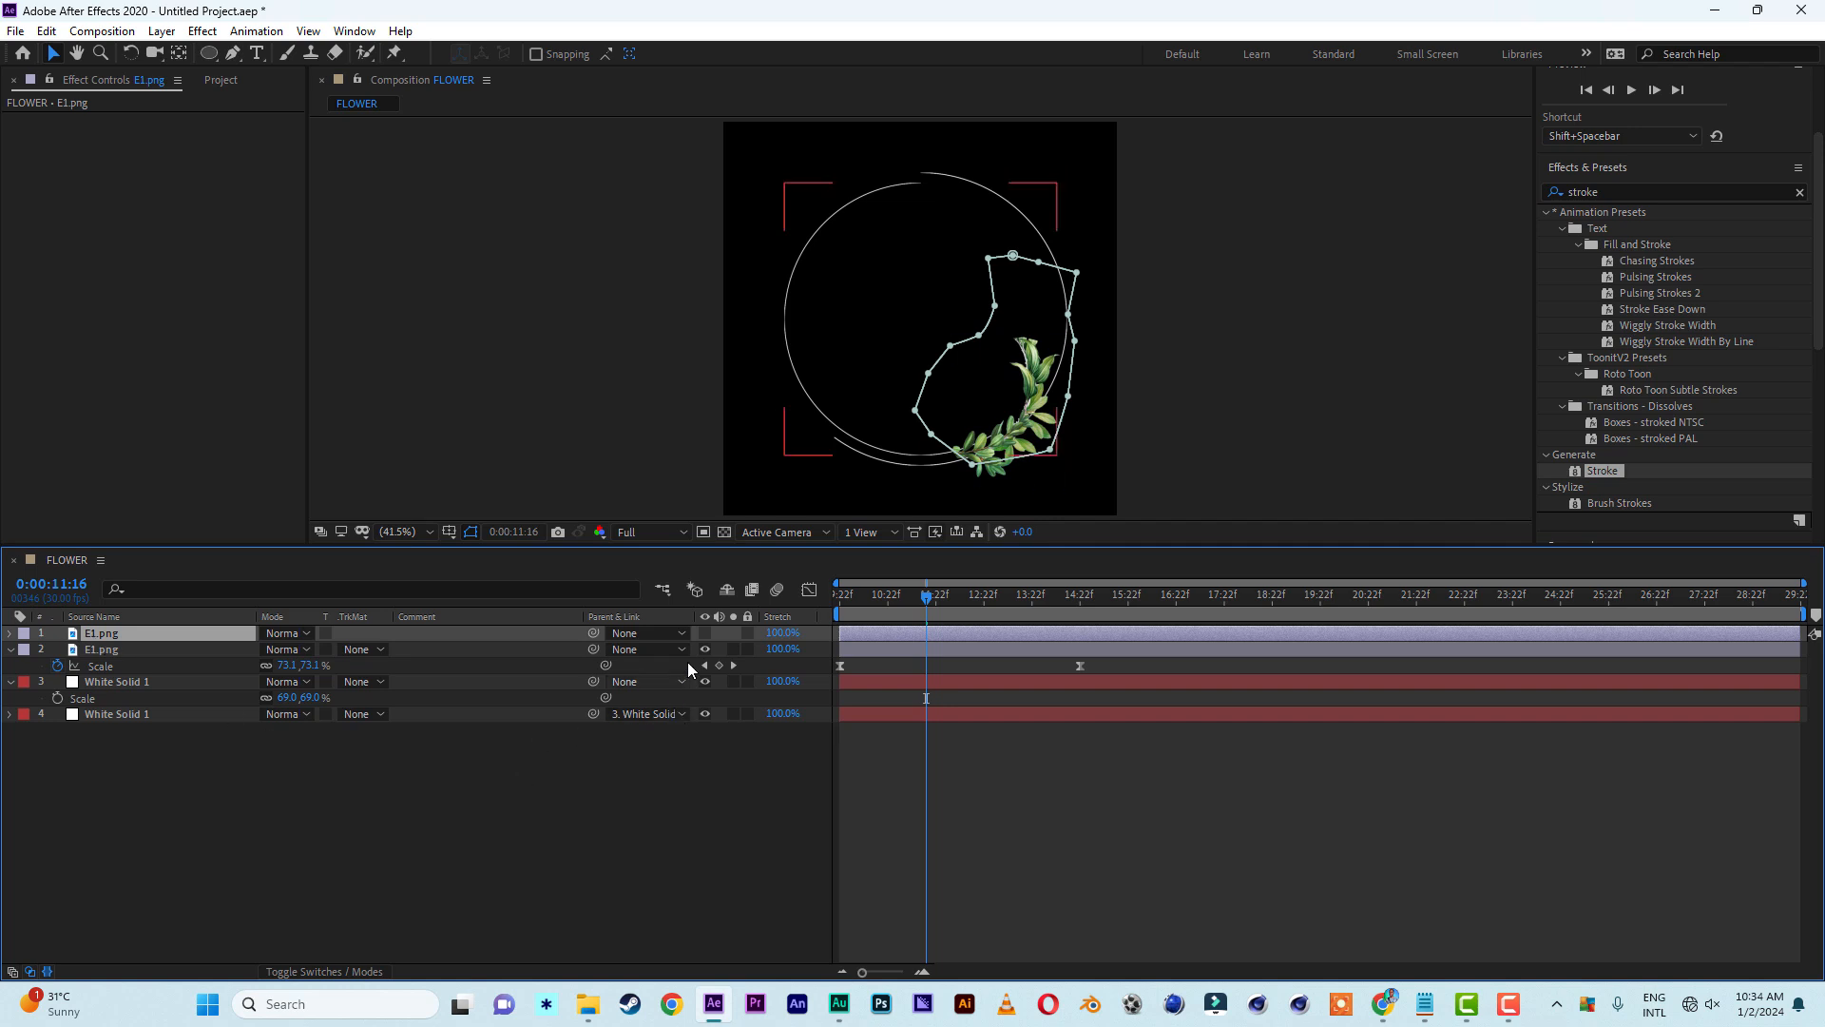
{"action": "left_click", "coordinate": [705, 633]}
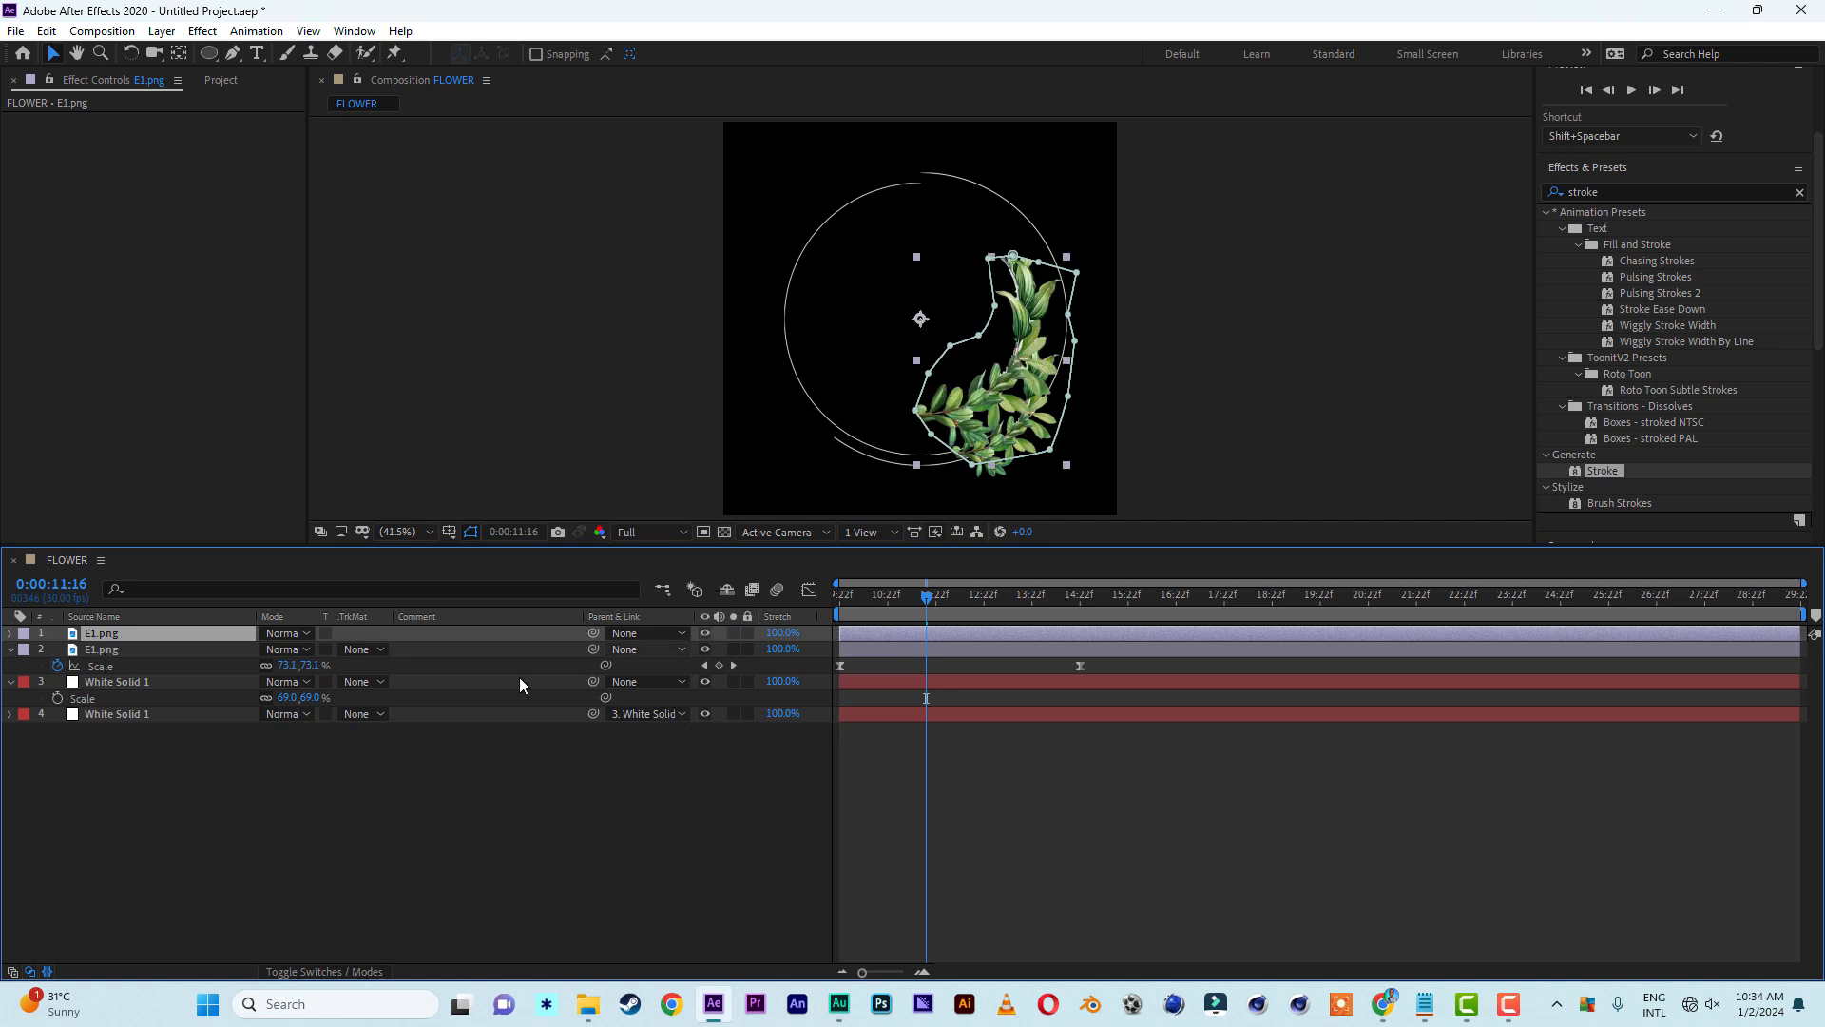
{"action": "left_click", "coordinate": [10, 649]}
{"action": "key", "text": "m"}
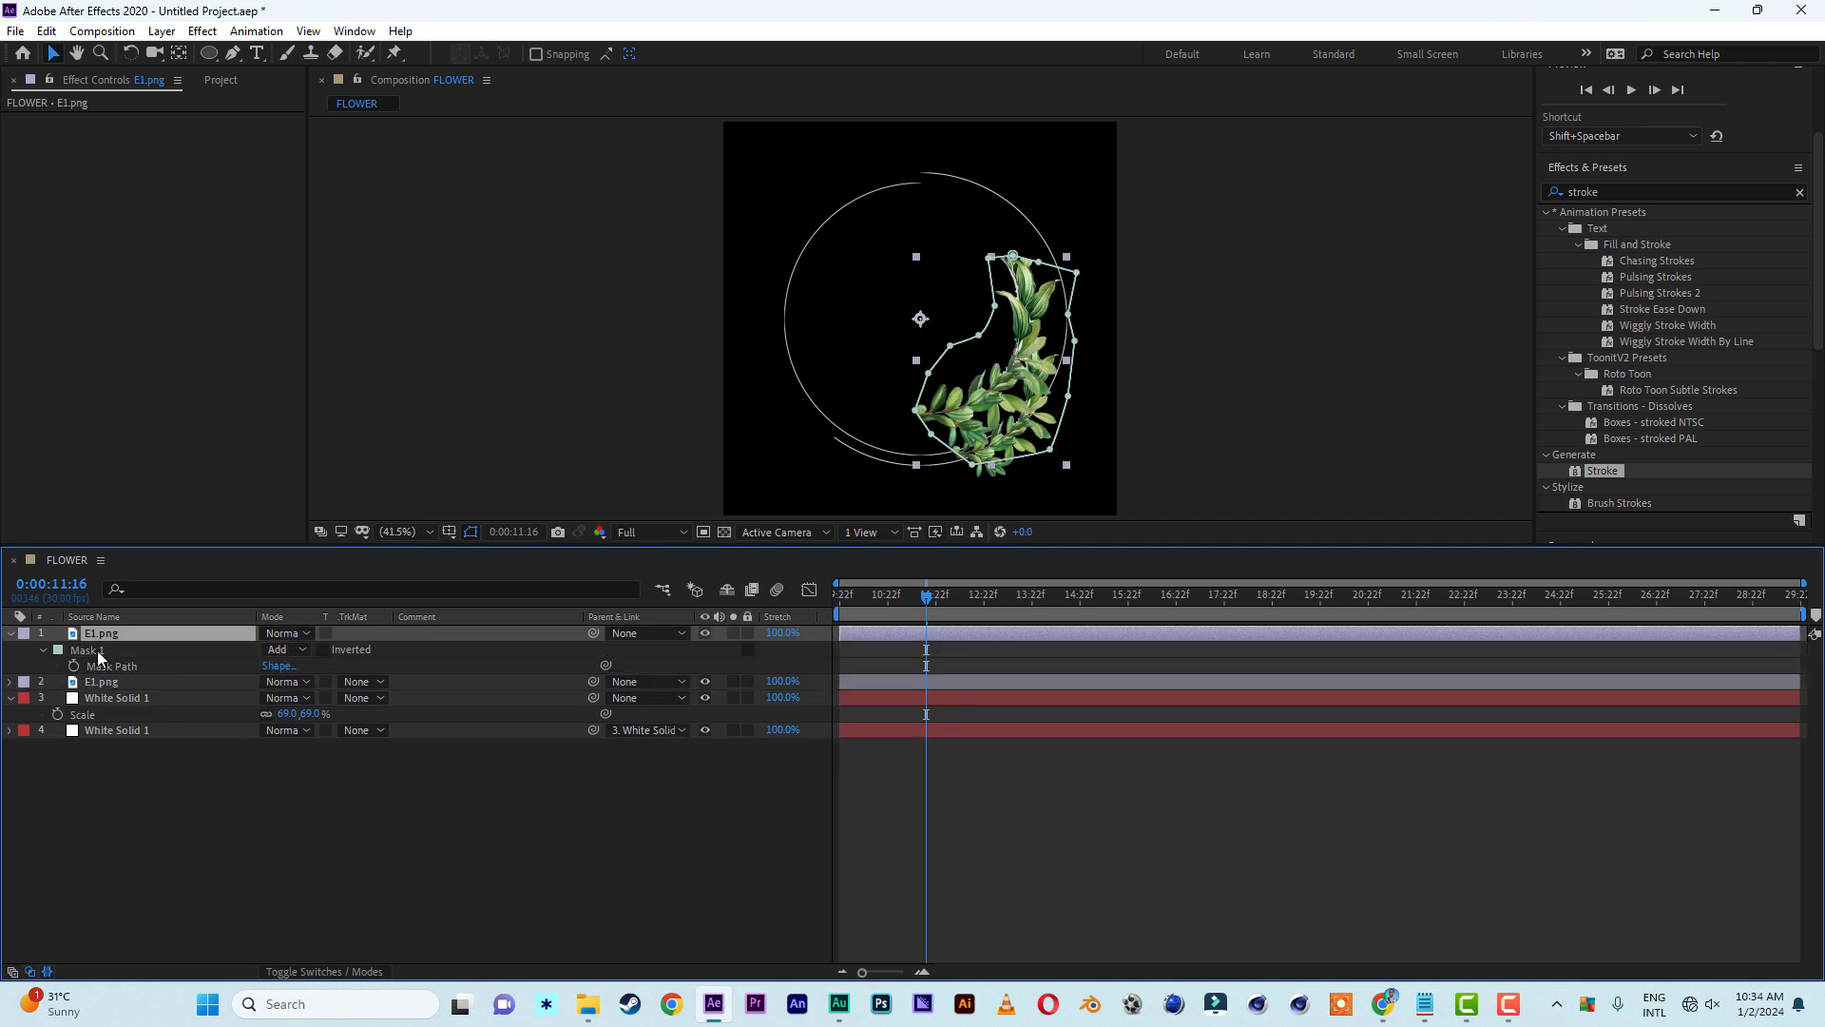
{"action": "left_click", "coordinate": [98, 649]}
{"action": "key", "text": "Delete"}
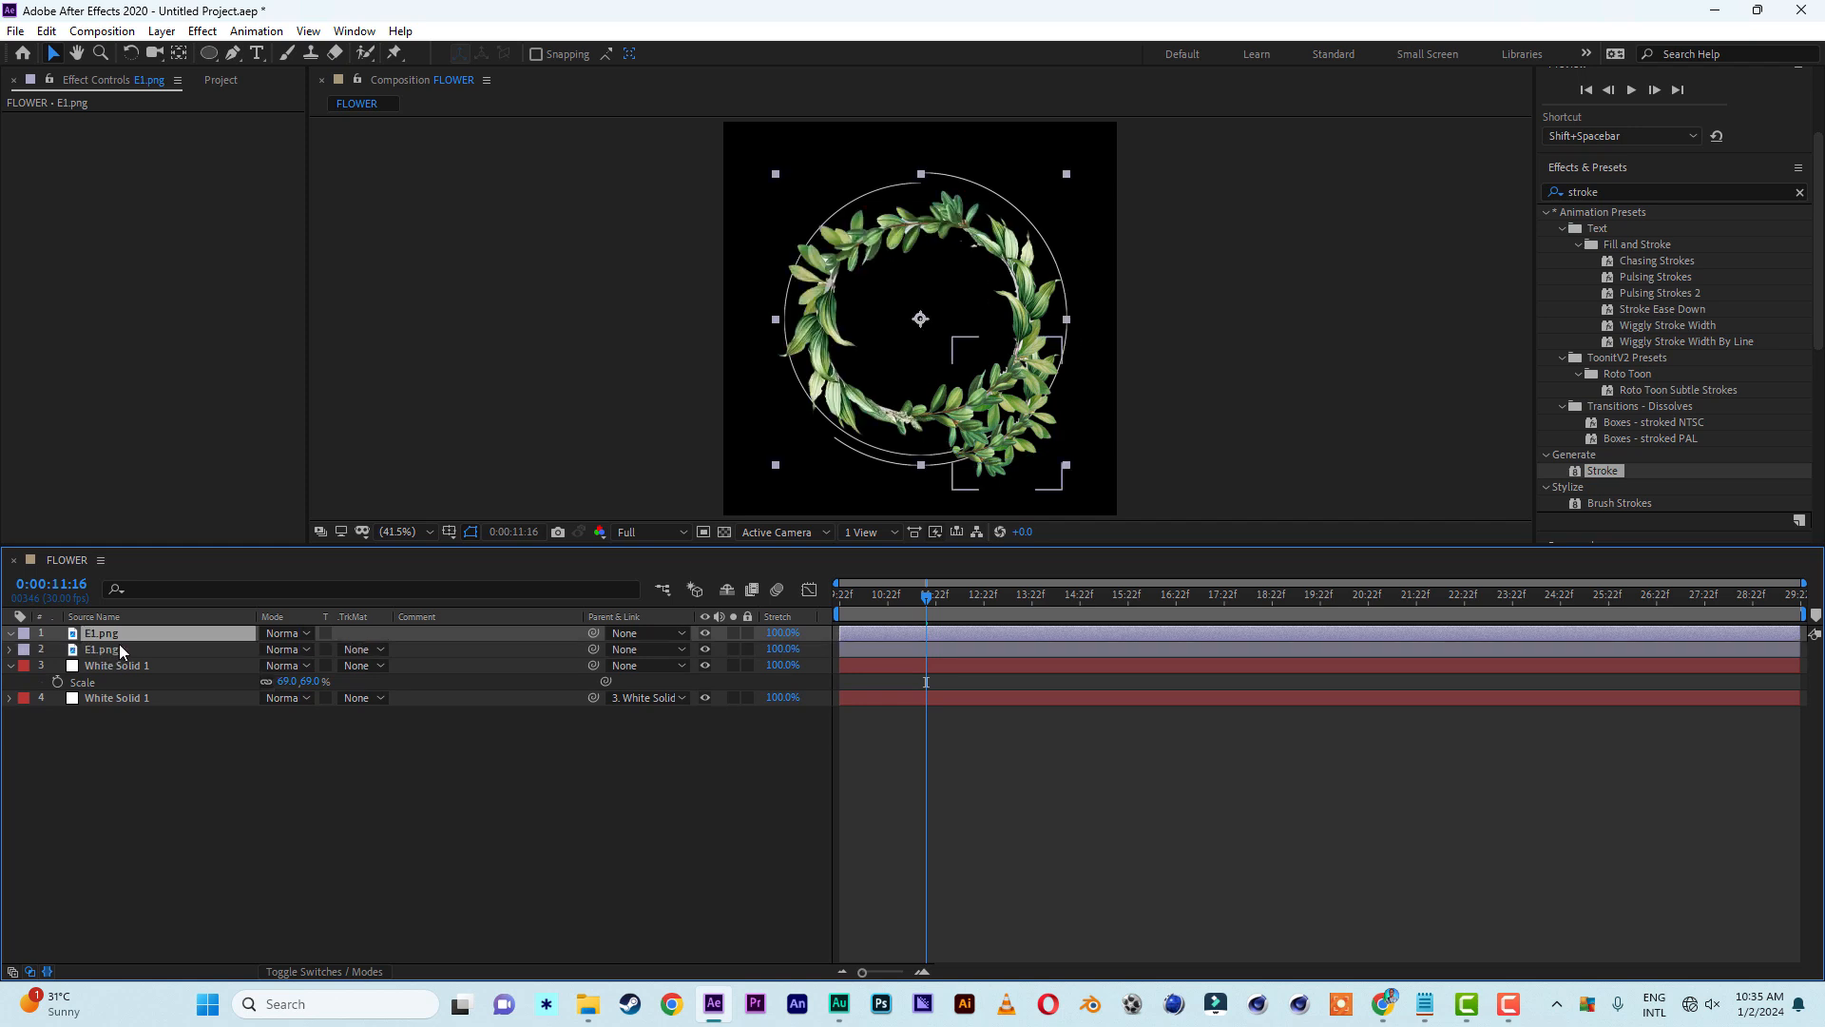
Shift the upper E1.png wreath up and slightly left, and draw a closed Pen mask around its upper-left branch
{"action": "left_click_drag", "start_coordinate": [947, 229], "coordinate": [946, 192]}
{"action": "left_click", "coordinate": [232, 54]}
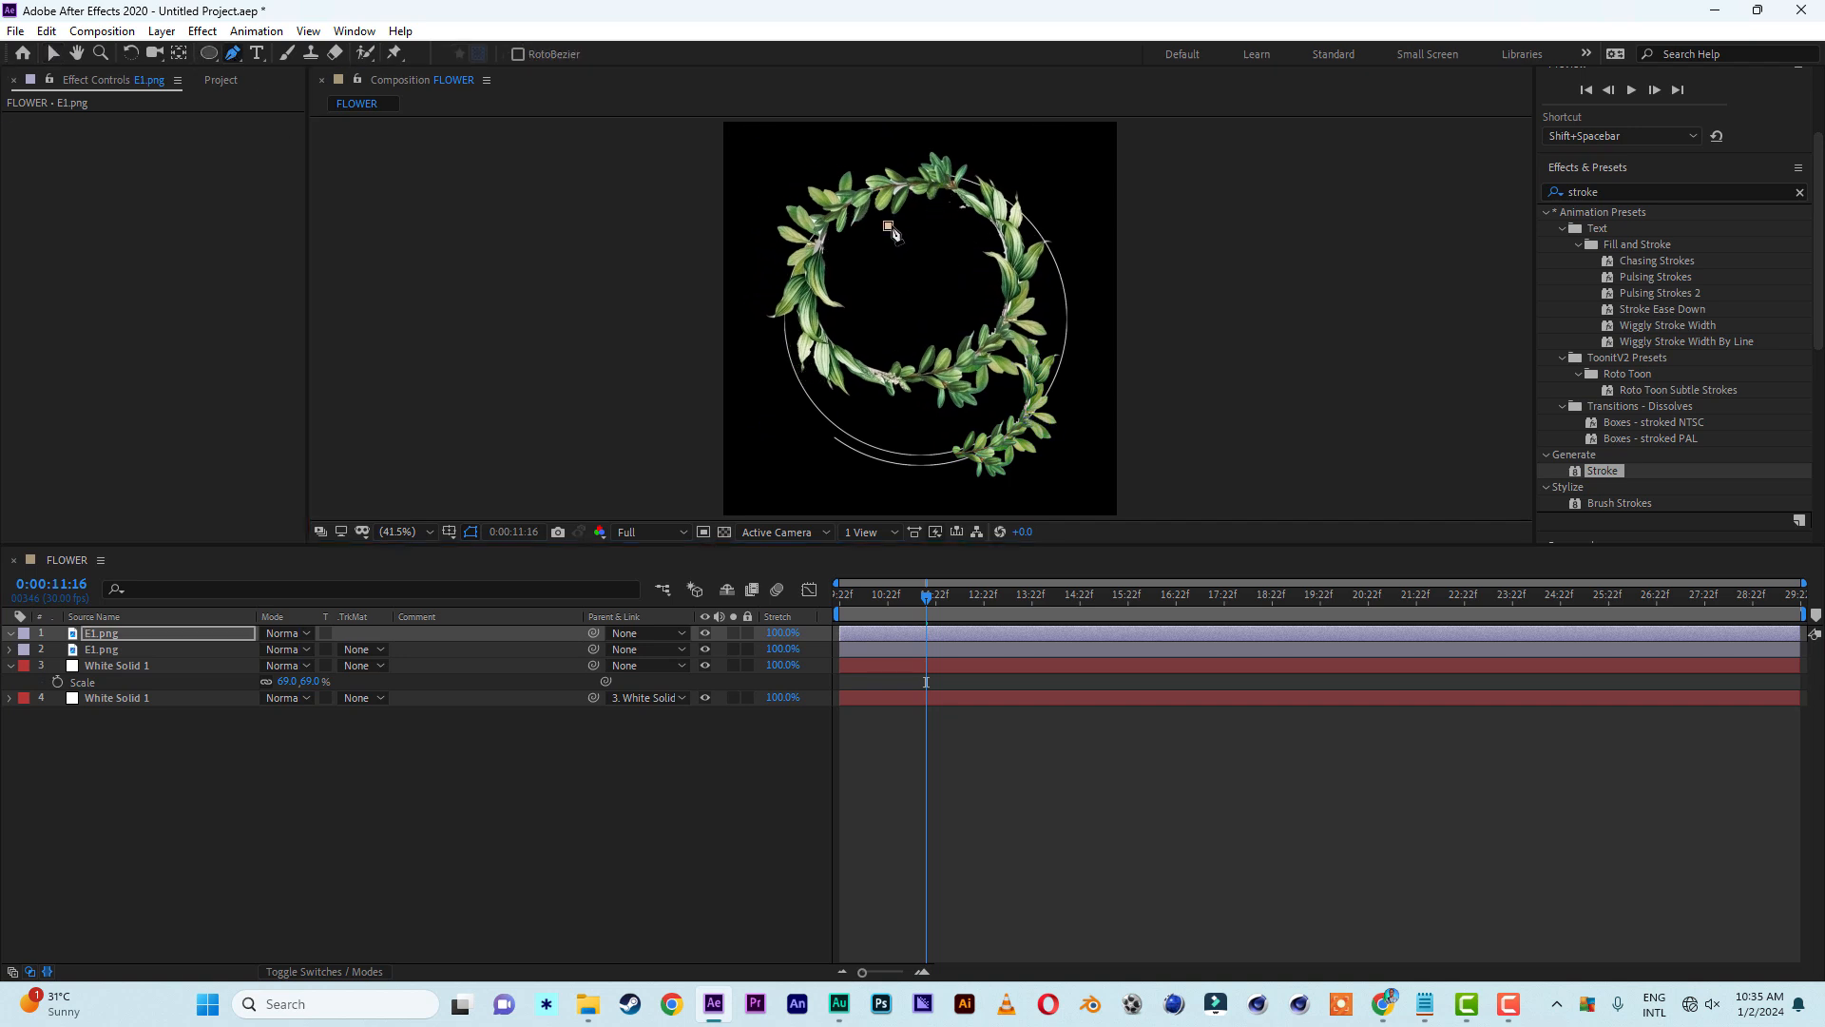
{"action": "left_click", "coordinate": [888, 227]}
{"action": "left_click", "coordinate": [942, 218]}
{"action": "left_click", "coordinate": [955, 198]}
{"action": "left_click", "coordinate": [970, 180]}
{"action": "left_click", "coordinate": [977, 155]}
{"action": "left_click", "coordinate": [896, 130]}
{"action": "left_click", "coordinate": [805, 152]}
{"action": "left_click", "coordinate": [761, 179]}
{"action": "left_click", "coordinate": [744, 205]}
{"action": "left_click", "coordinate": [733, 288]}
{"action": "left_click", "coordinate": [740, 326]}
{"action": "left_click", "coordinate": [764, 339]}
{"action": "left_click", "coordinate": [798, 328]}
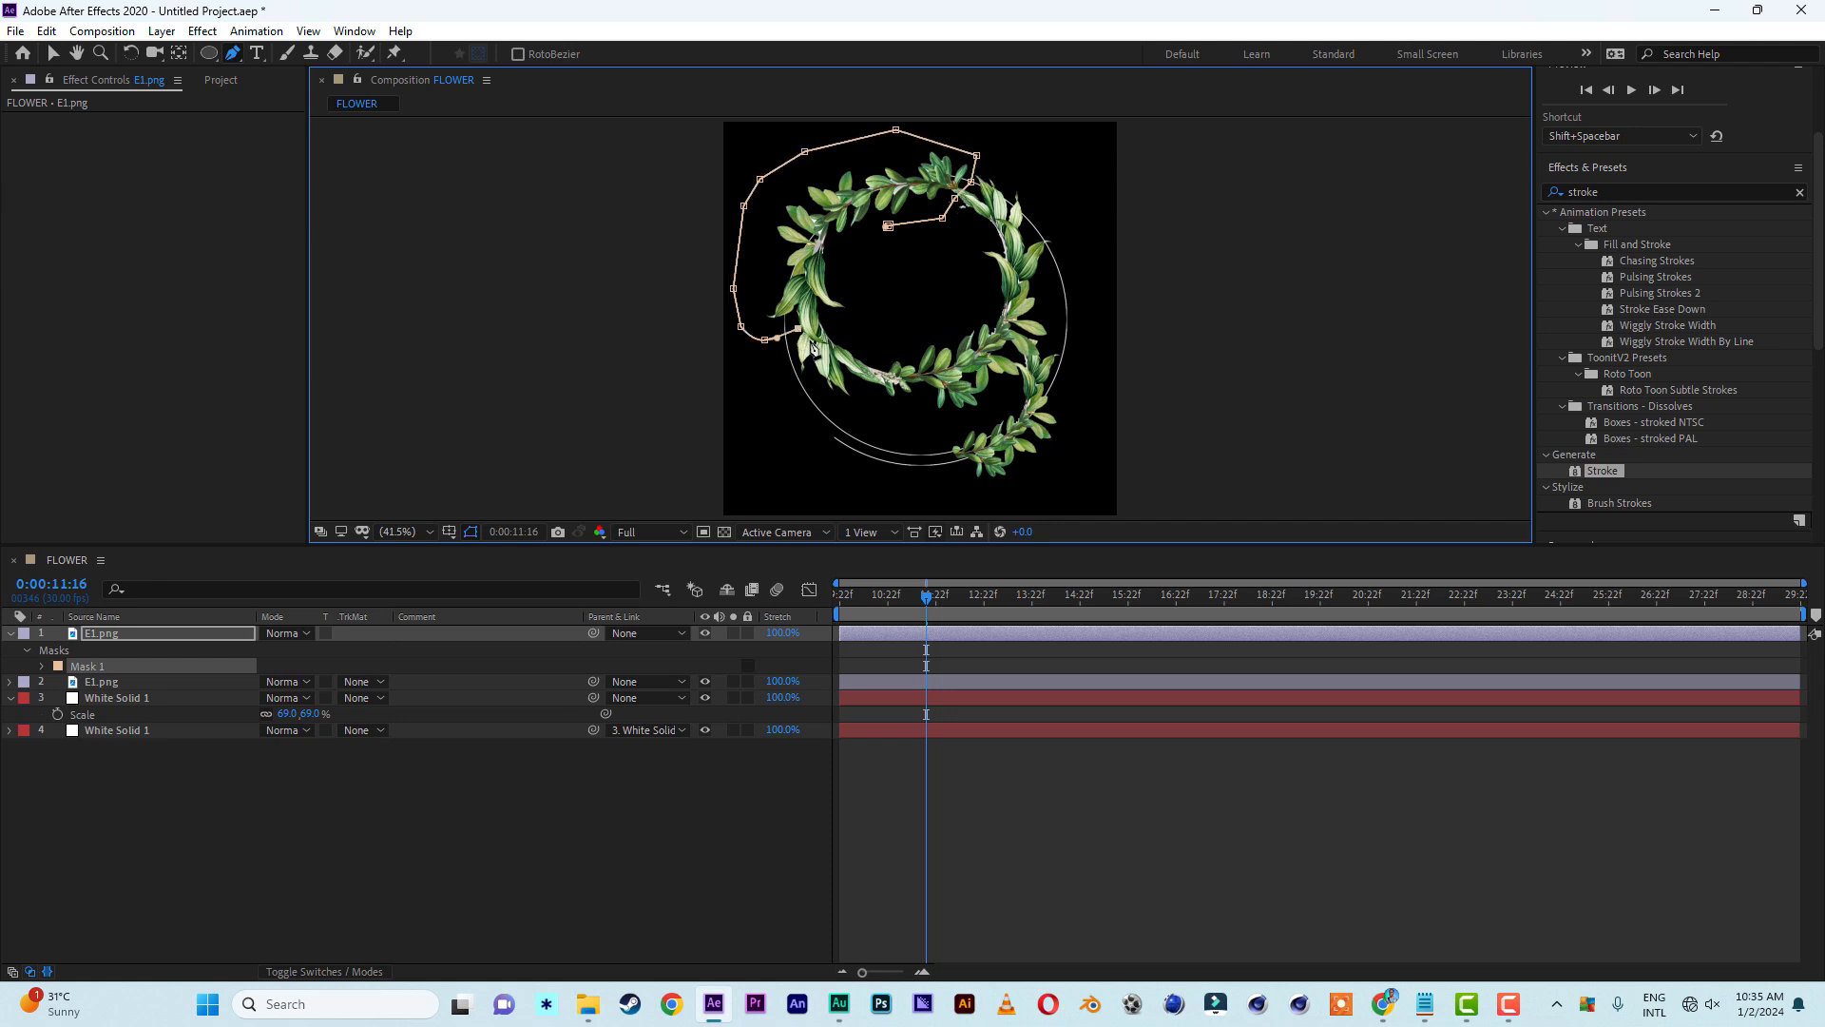
{"action": "left_click", "coordinate": [856, 325]}
{"action": "left_click", "coordinate": [852, 275]}
{"action": "left_click", "coordinate": [858, 229]}
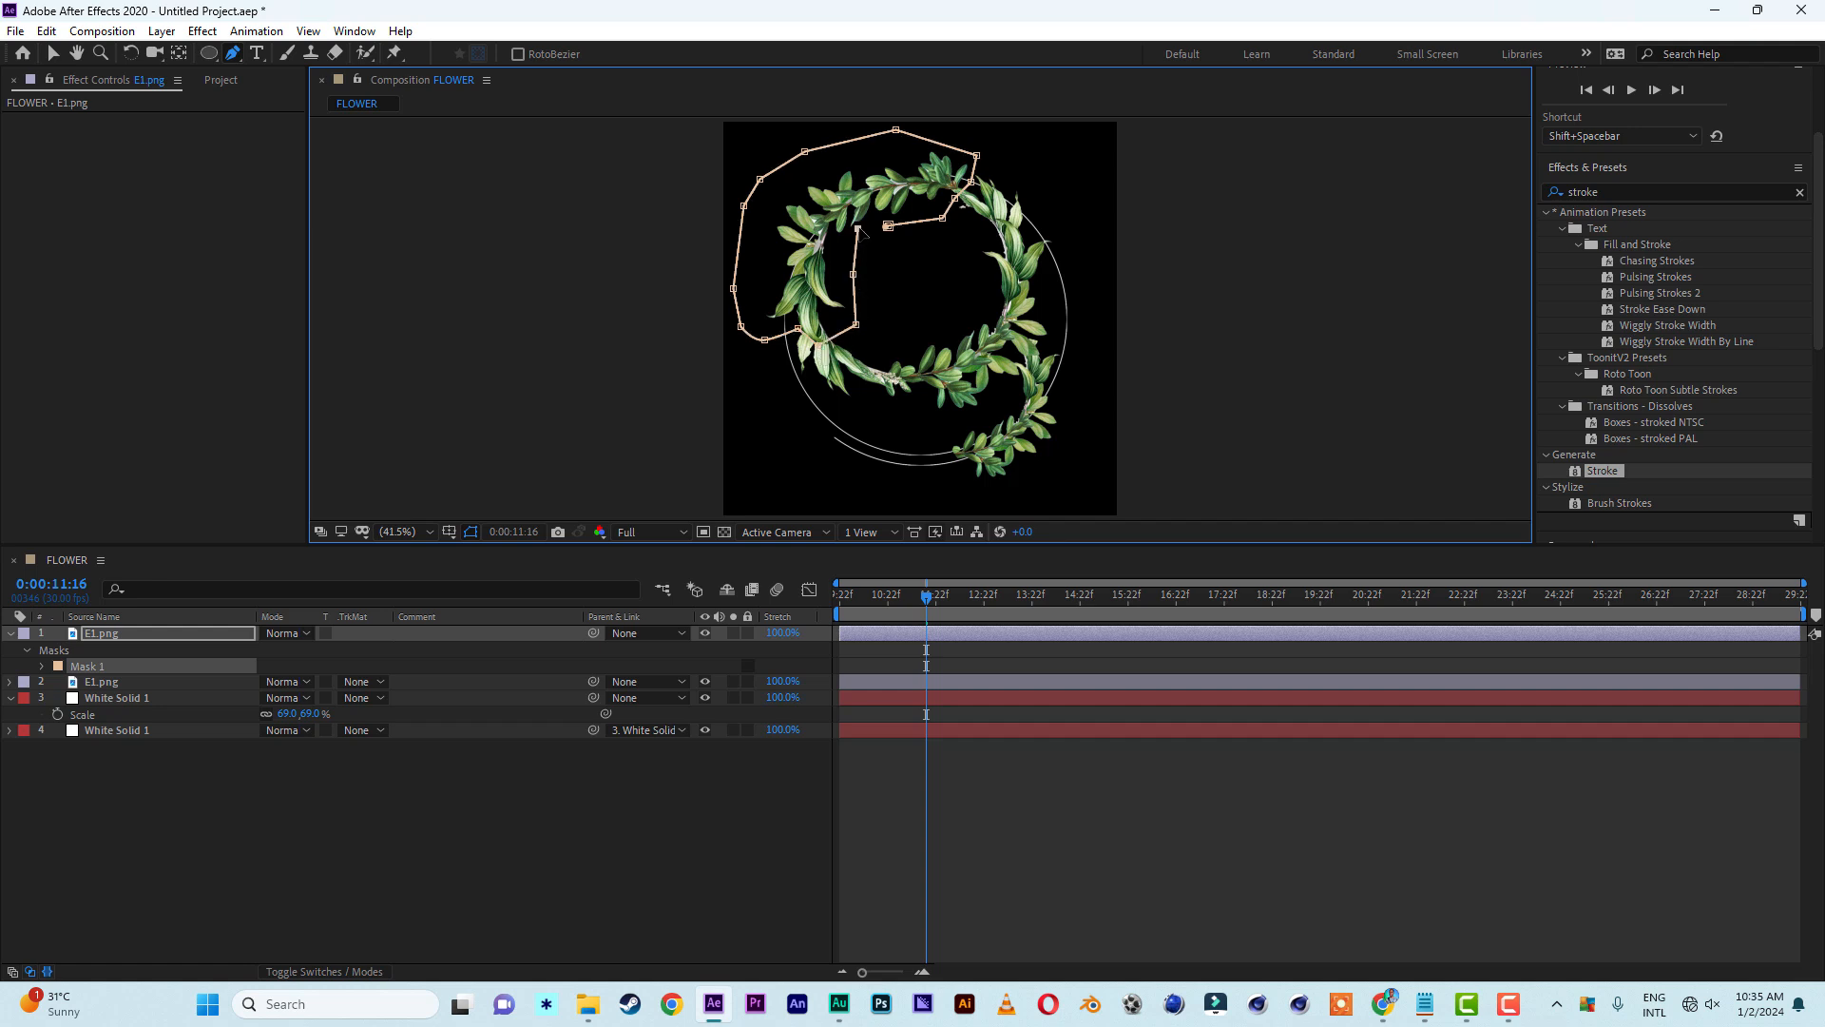
{"action": "left_click", "coordinate": [889, 229]}
{"action": "key", "text": "v"}
{"action": "left_click", "coordinate": [890, 195]}
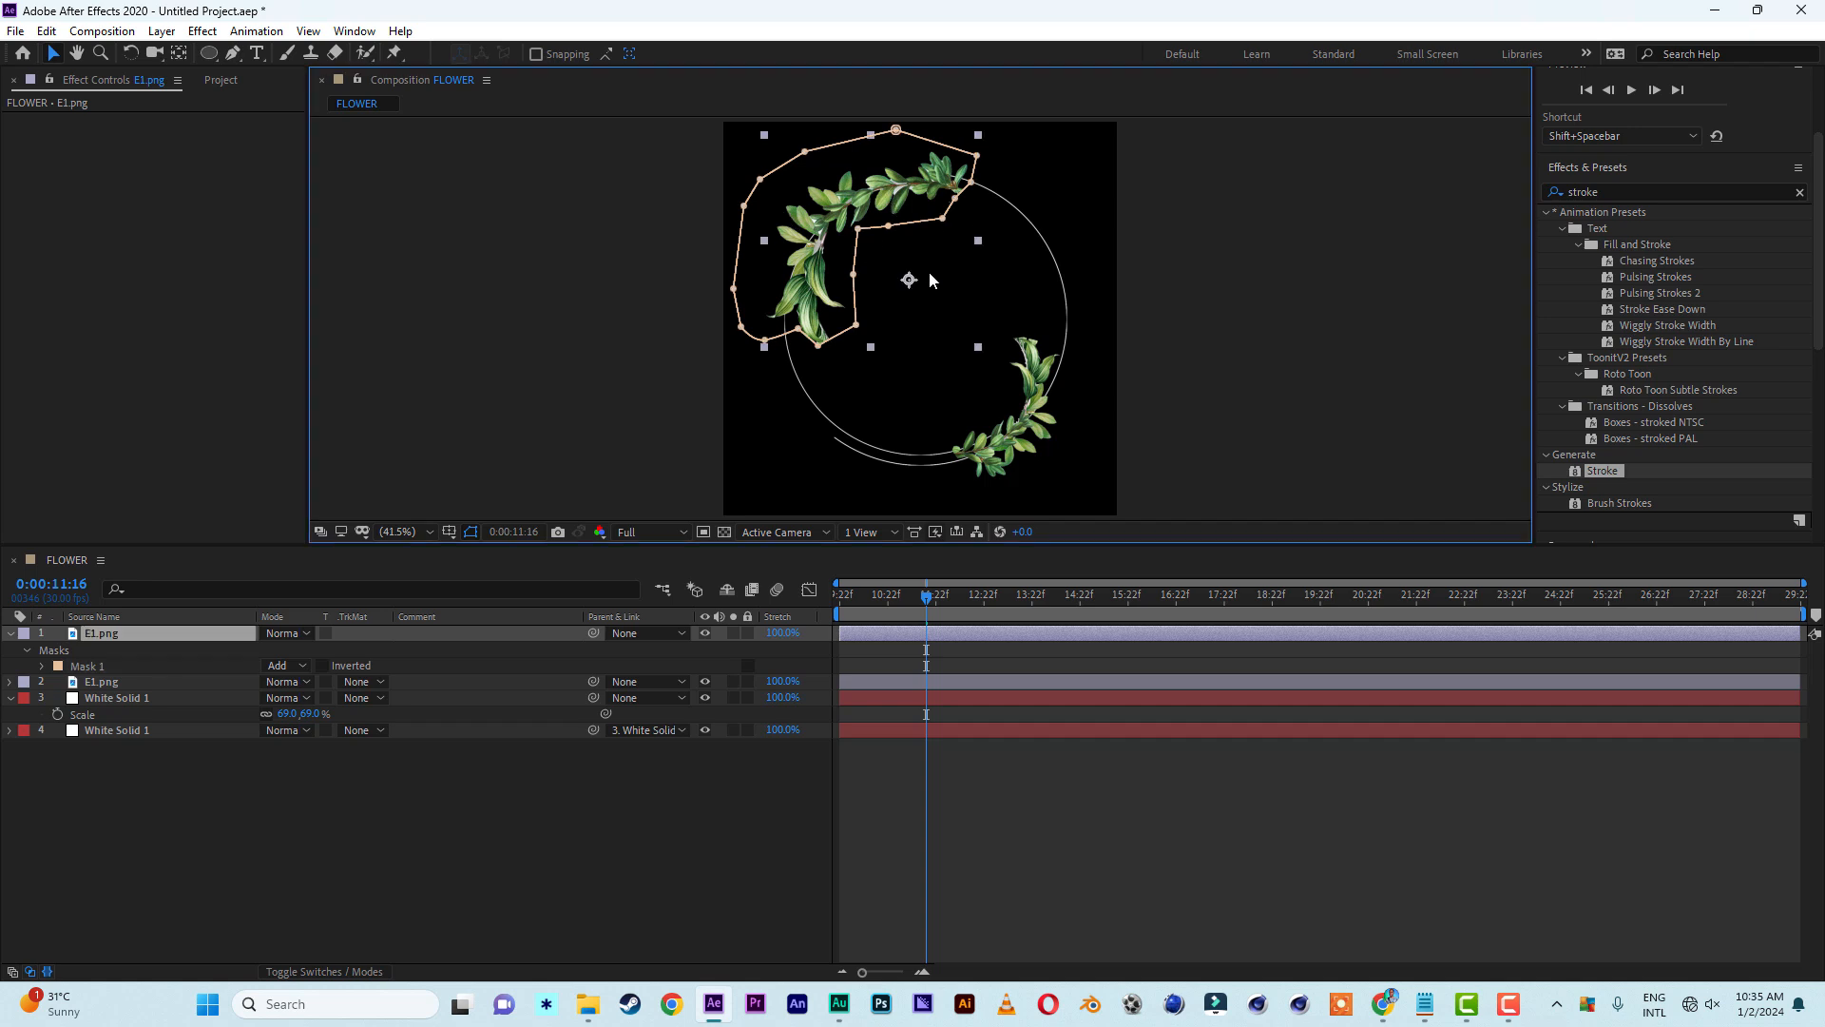
Move the upper E1.png layer's anchor point to the upper-right tip of the masked branch, where it meets the circle
{"action": "left_click", "coordinate": [181, 55]}
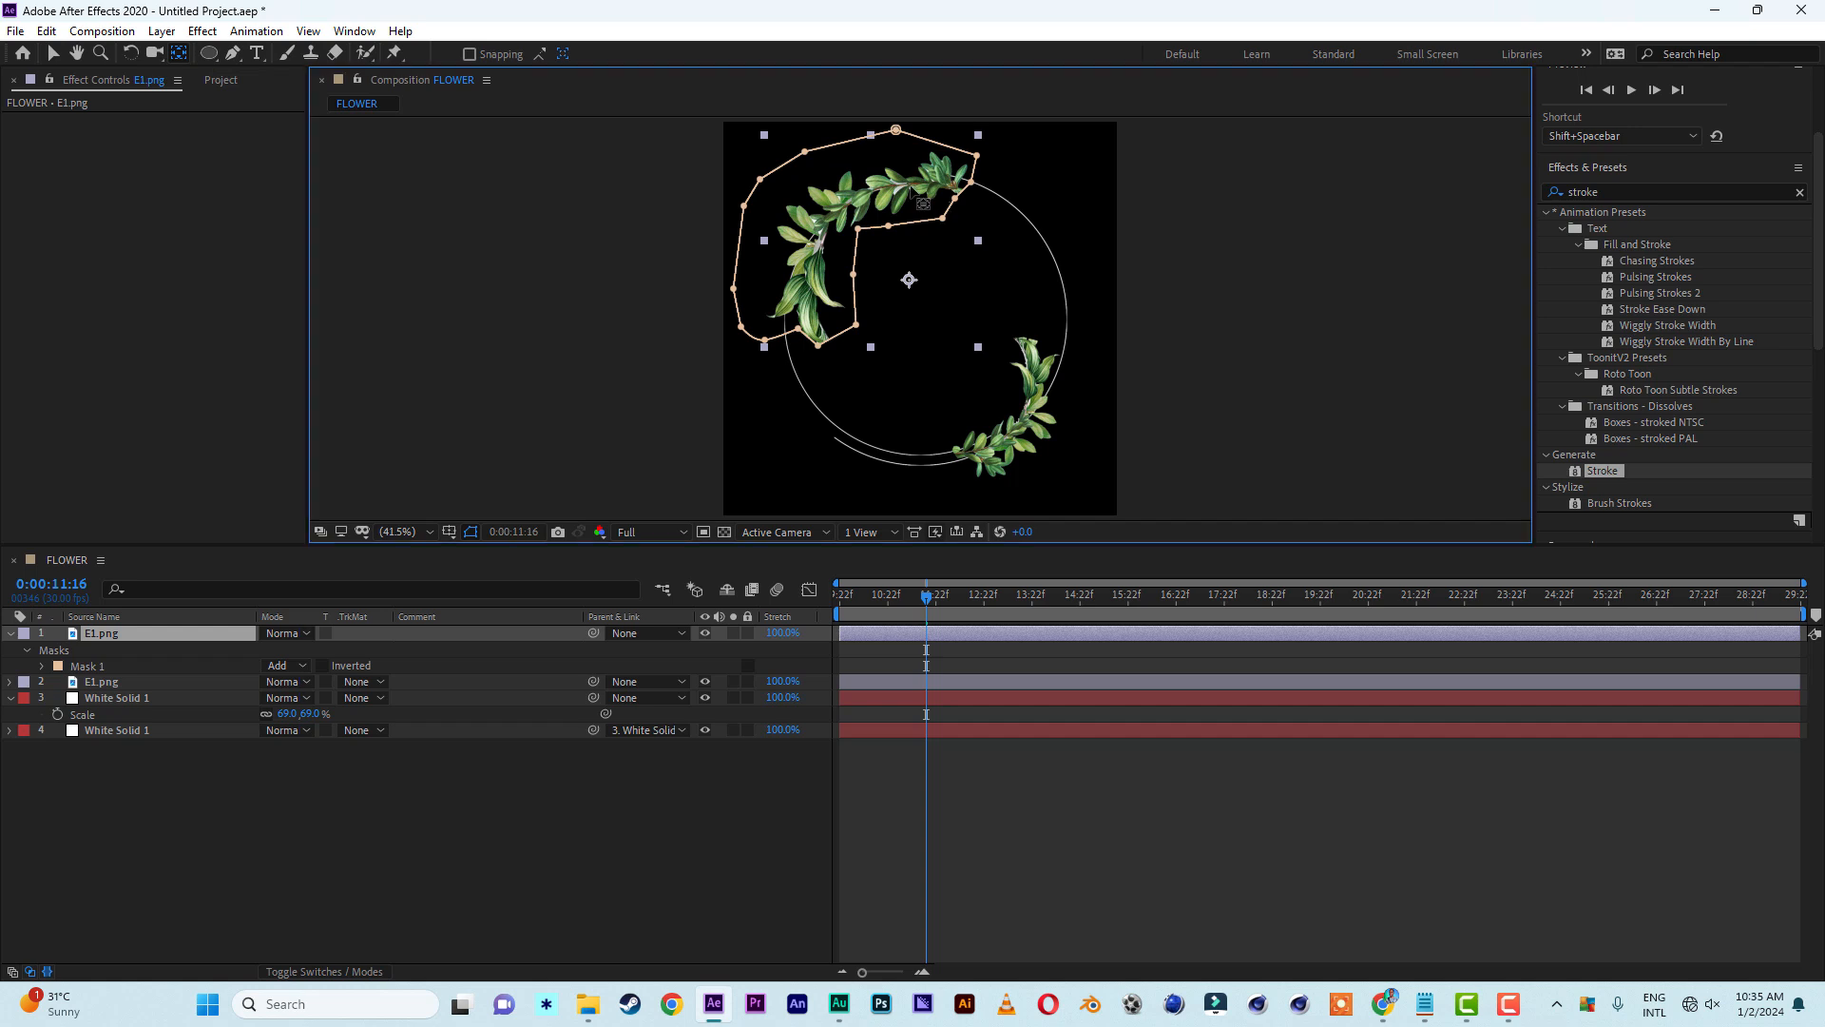
{"action": "left_click_drag", "start_coordinate": [908, 279], "coordinate": [949, 180]}
{"action": "left_click", "coordinate": [54, 53]}
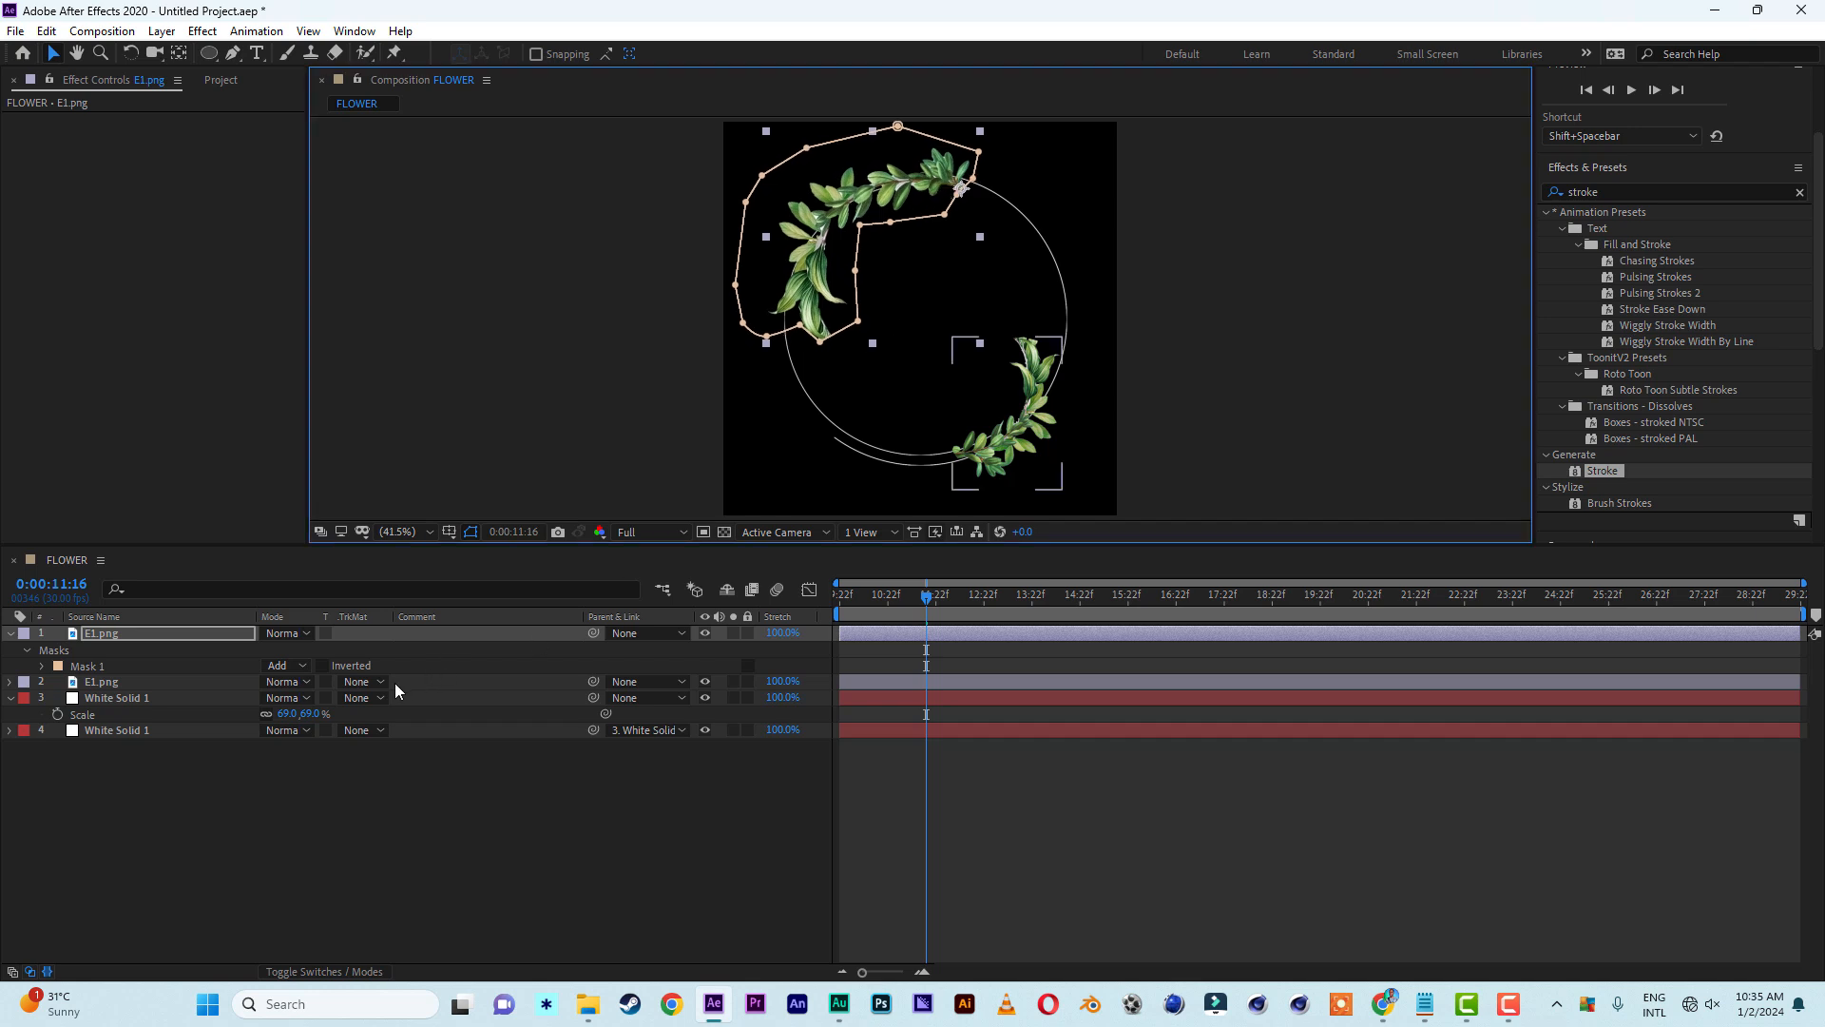
Animate the upper E1.png layer's Scale from 0% at 0:00:09:22 to 100% at 0:00:14:22
{"action": "key", "text": "s"}
{"action": "left_click_drag", "start_coordinate": [926, 595], "coordinate": [778, 589]}
{"action": "left_click_drag", "start_coordinate": [324, 652], "coordinate": [319, 658]}
{"action": "left_click", "coordinate": [321, 654]}
{"action": "type", "text": "0"}
{"action": "left_click", "coordinate": [361, 776]}
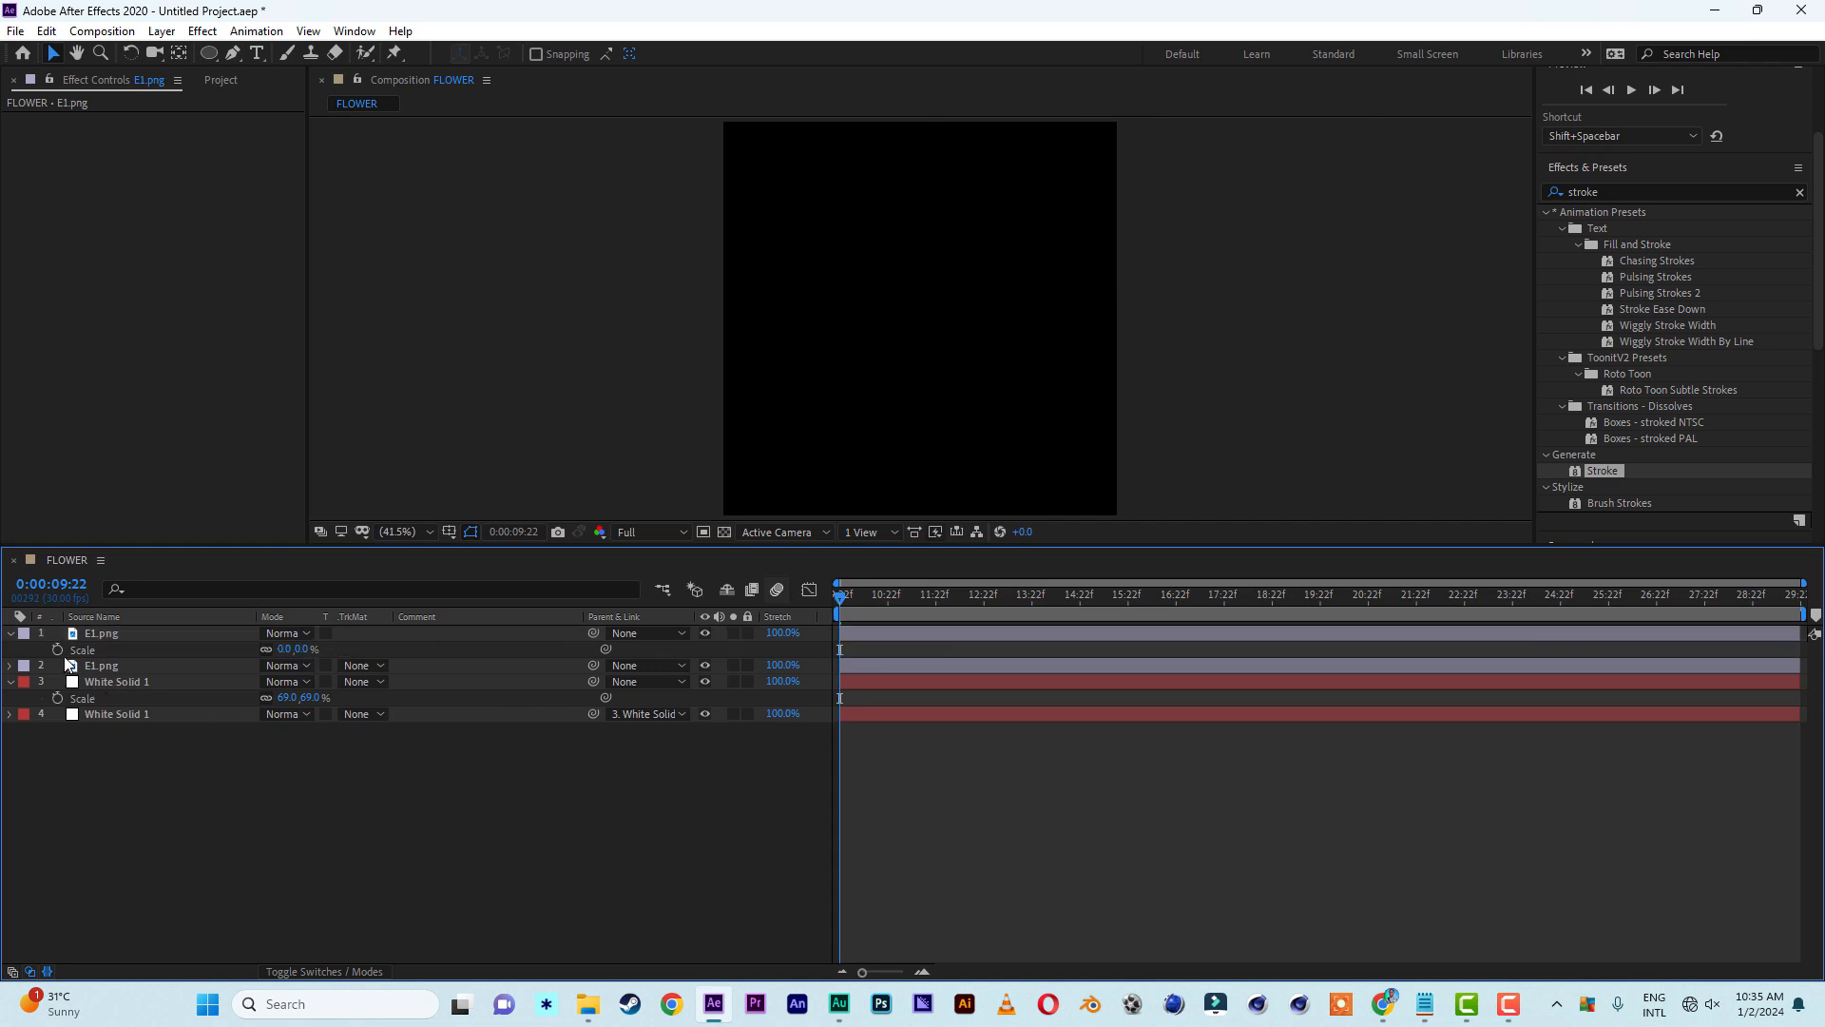
{"action": "left_click", "coordinate": [58, 650]}
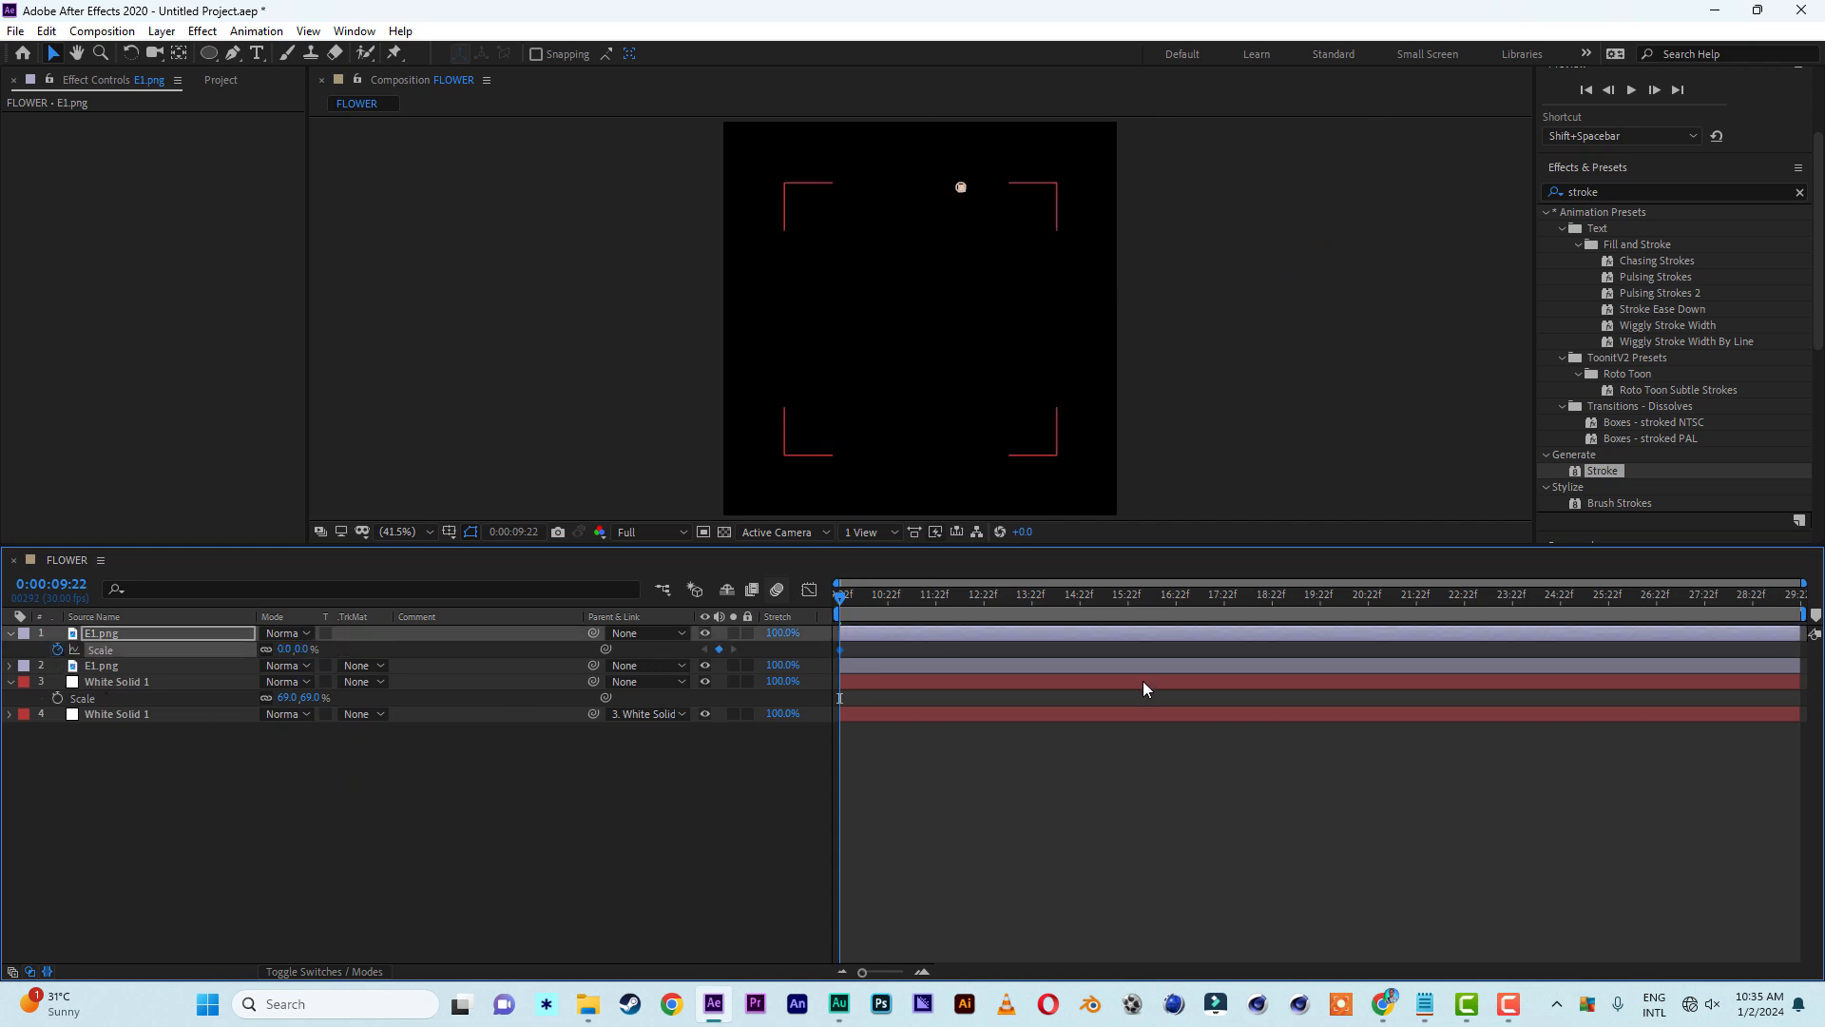
{"action": "left_click", "coordinate": [1081, 596]}
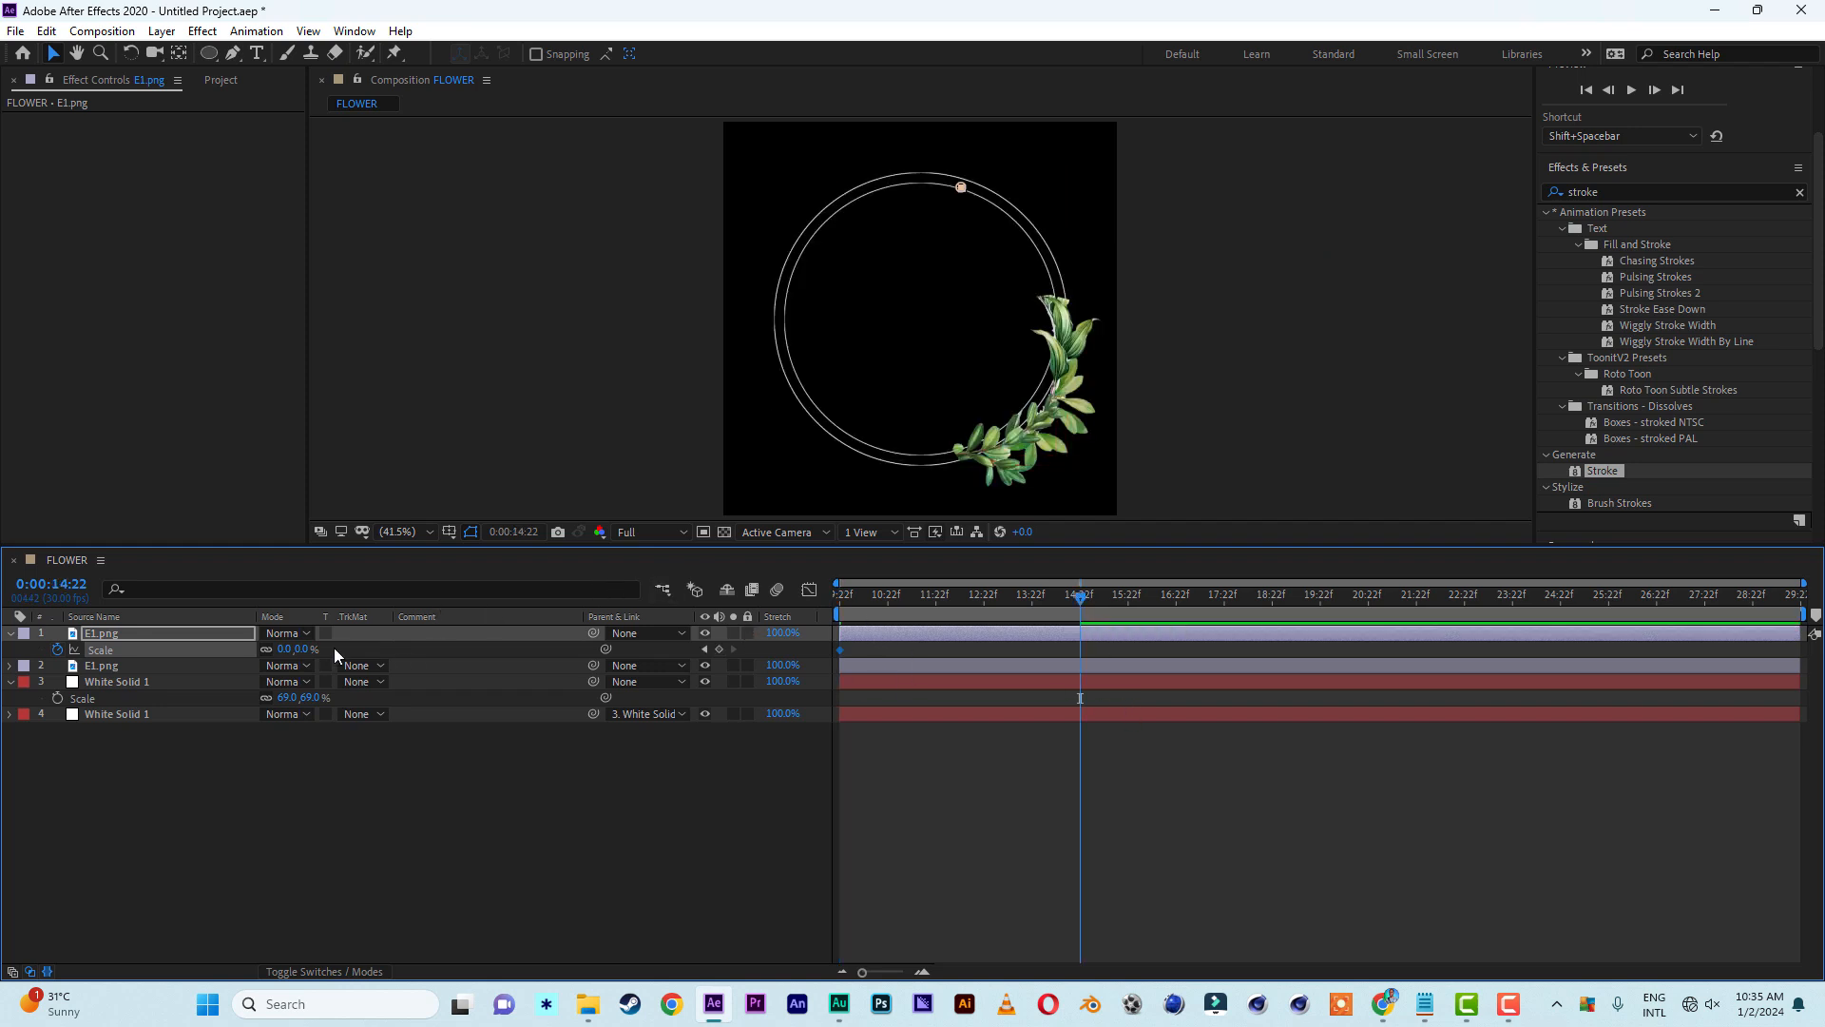
{"action": "left_click", "coordinate": [300, 649]}
{"action": "type", "text": "100"}
{"action": "key", "text": "Return"}
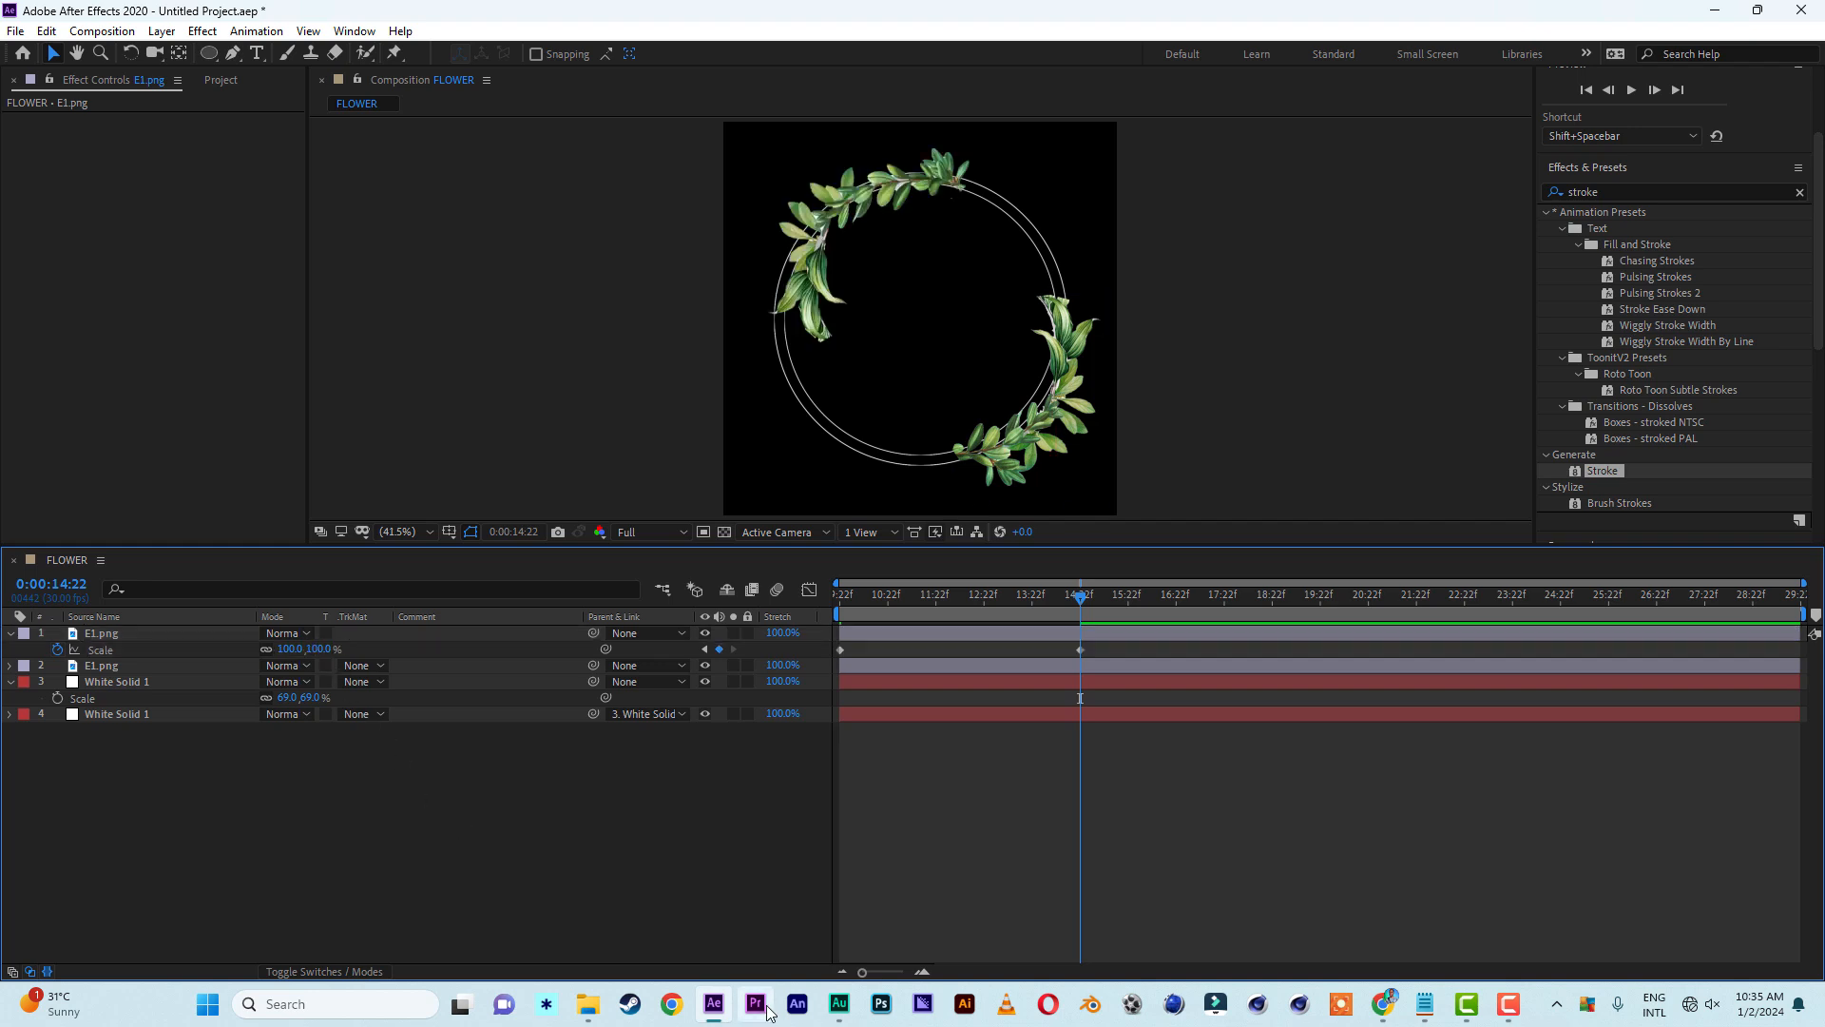
Preview both branches growing along the circle strokes from 0:00:09:22
{"action": "left_click_drag", "start_coordinate": [896, 595], "coordinate": [772, 593]}
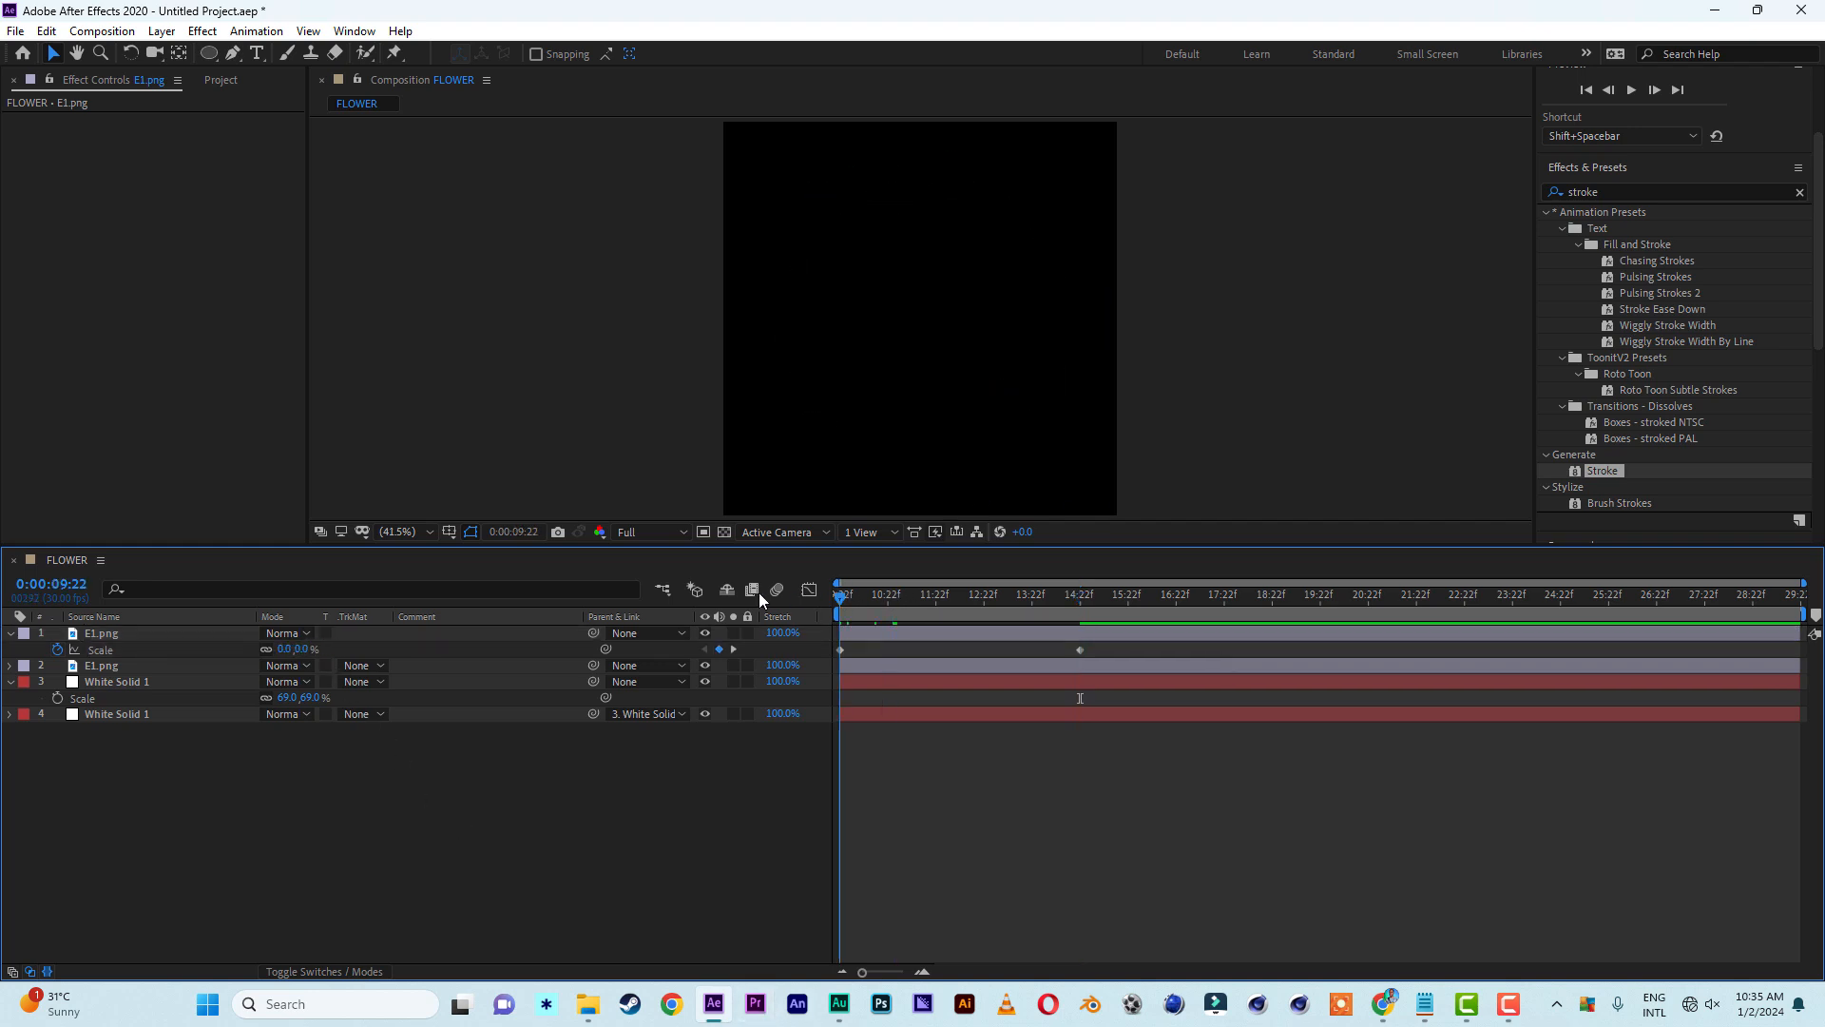
{"action": "key", "text": "space"}
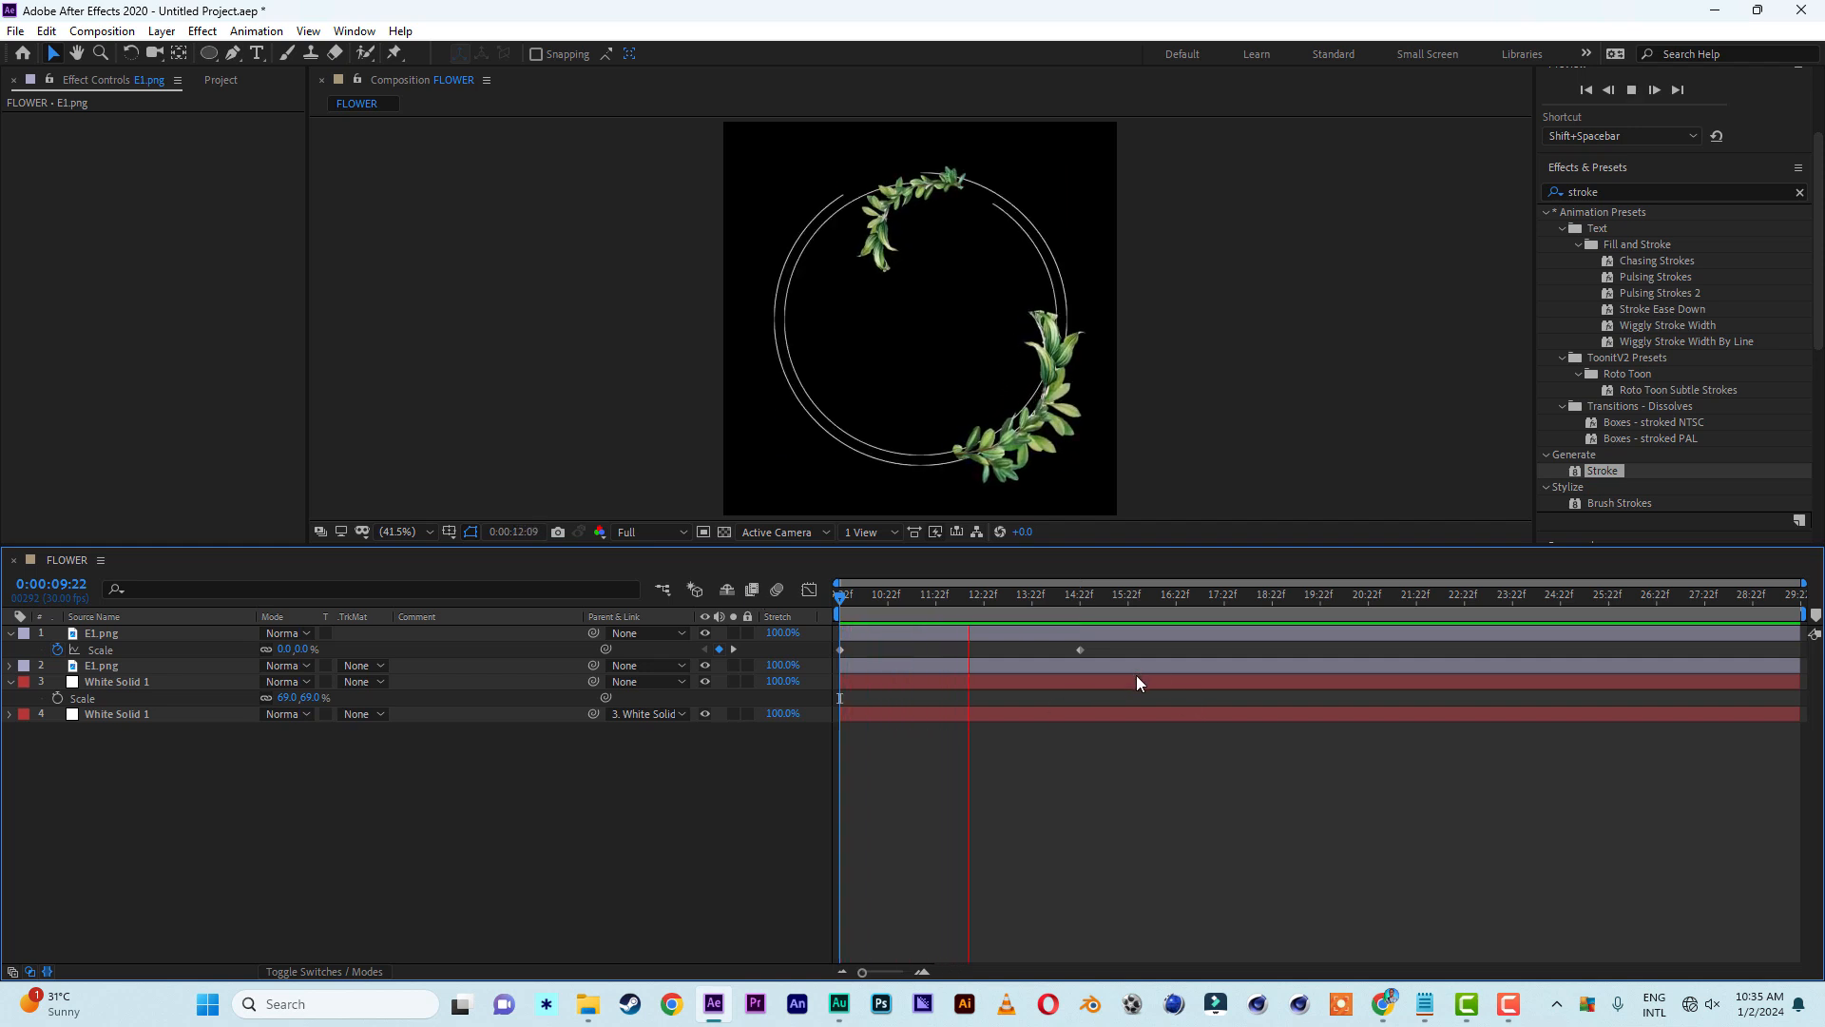
{"action": "key", "text": "space"}
Apply Easy Ease to both Scale keyframes of the upper E1.png layer
{"action": "left_click_drag", "start_coordinate": [1117, 642], "coordinate": [835, 655]}
{"action": "right_click", "coordinate": [1079, 650]}
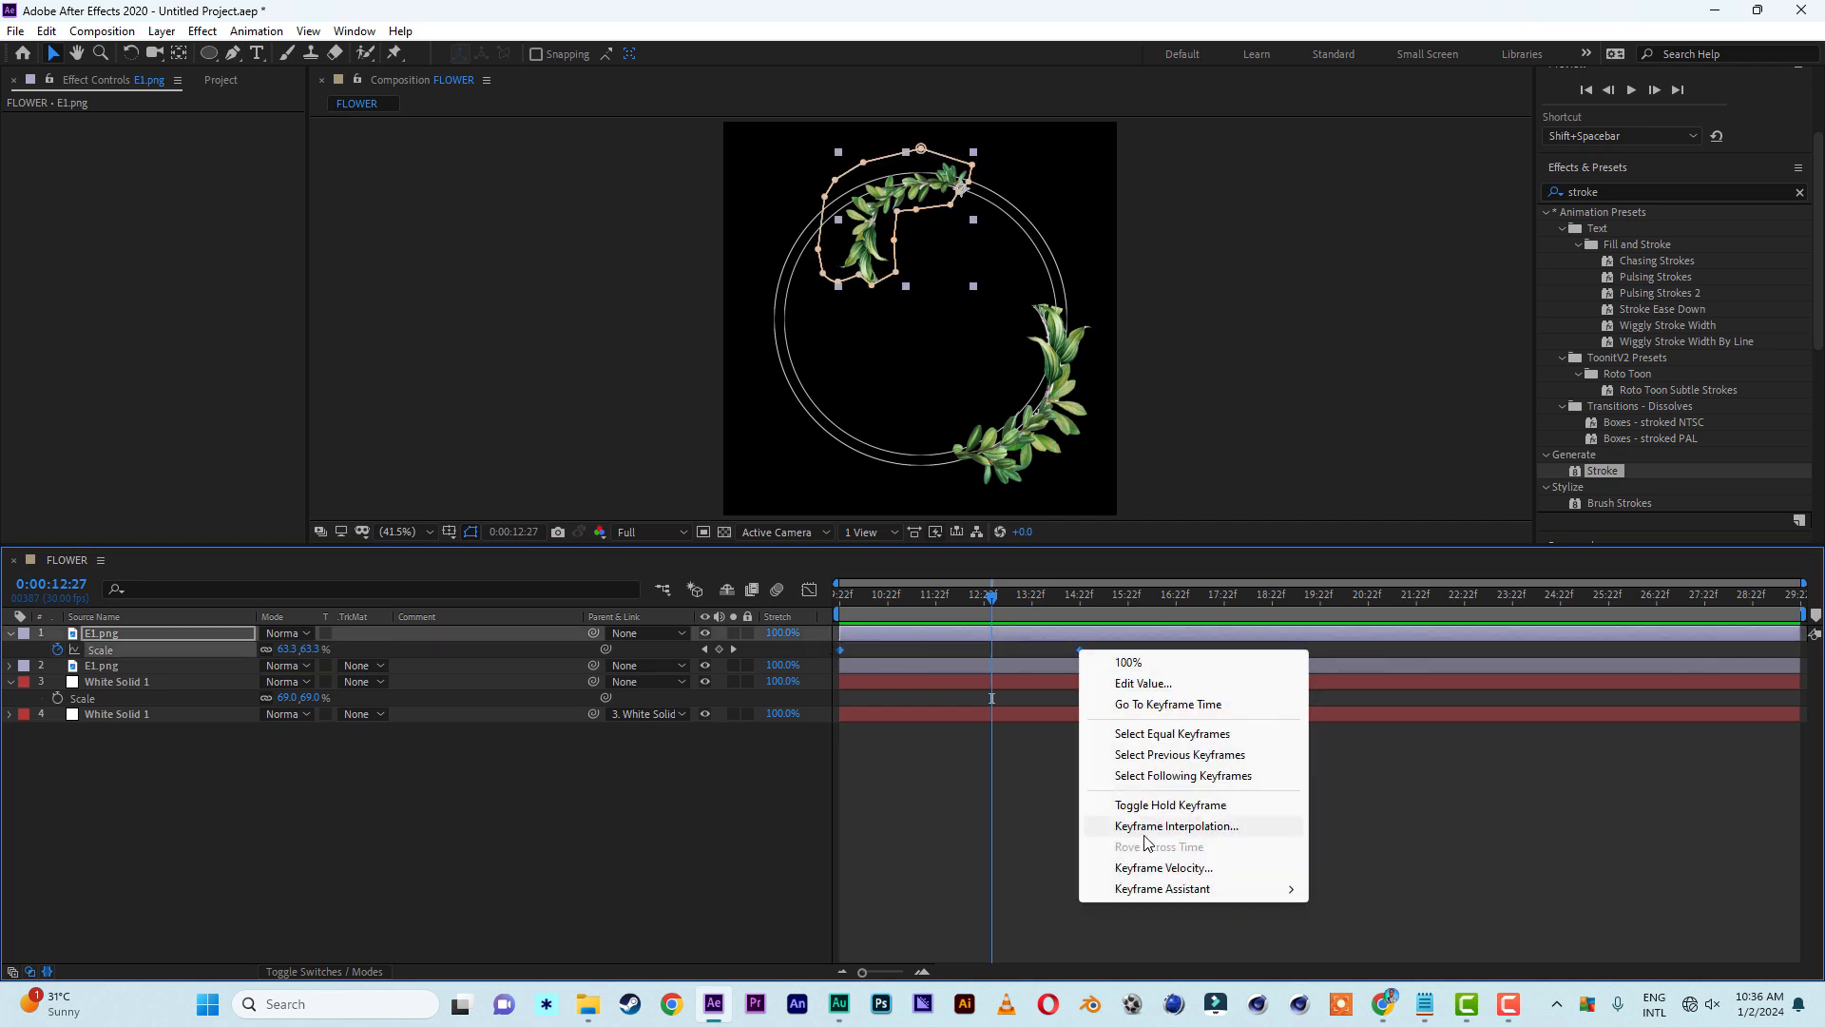
{"action": "mouse_move", "coordinate": [1162, 889]}
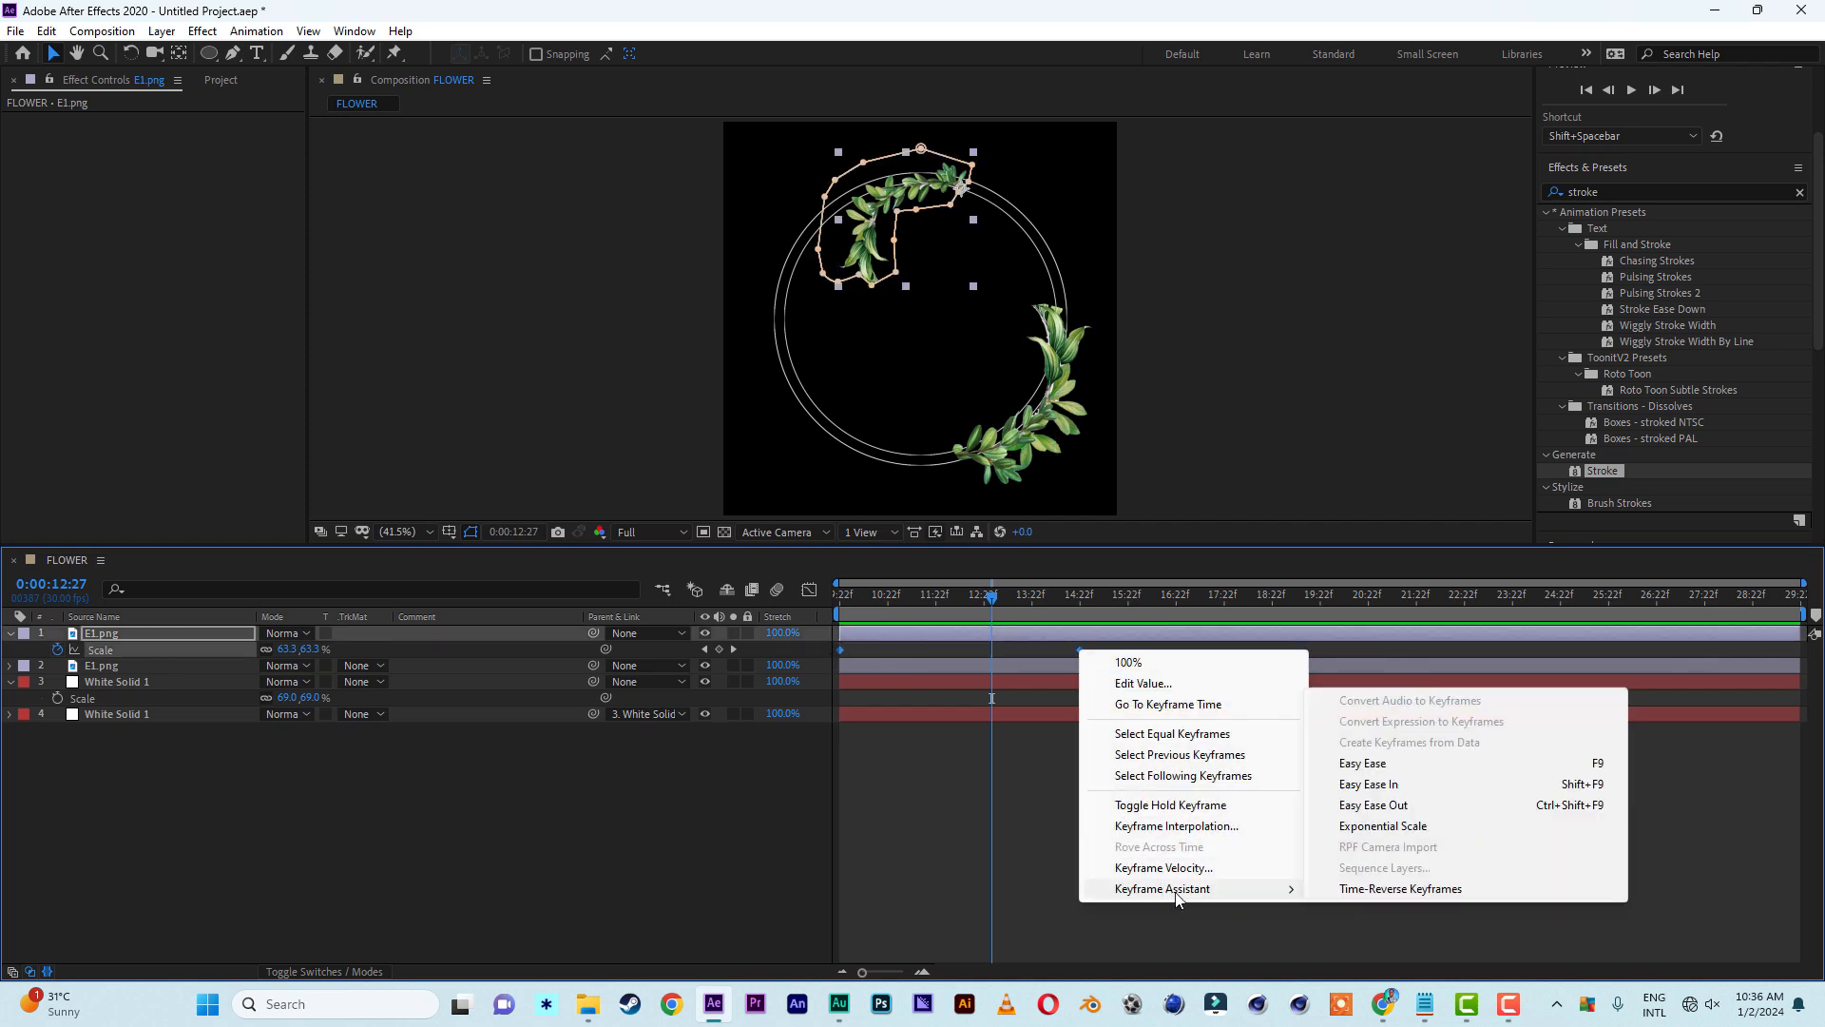
{"action": "left_click", "coordinate": [1386, 766]}
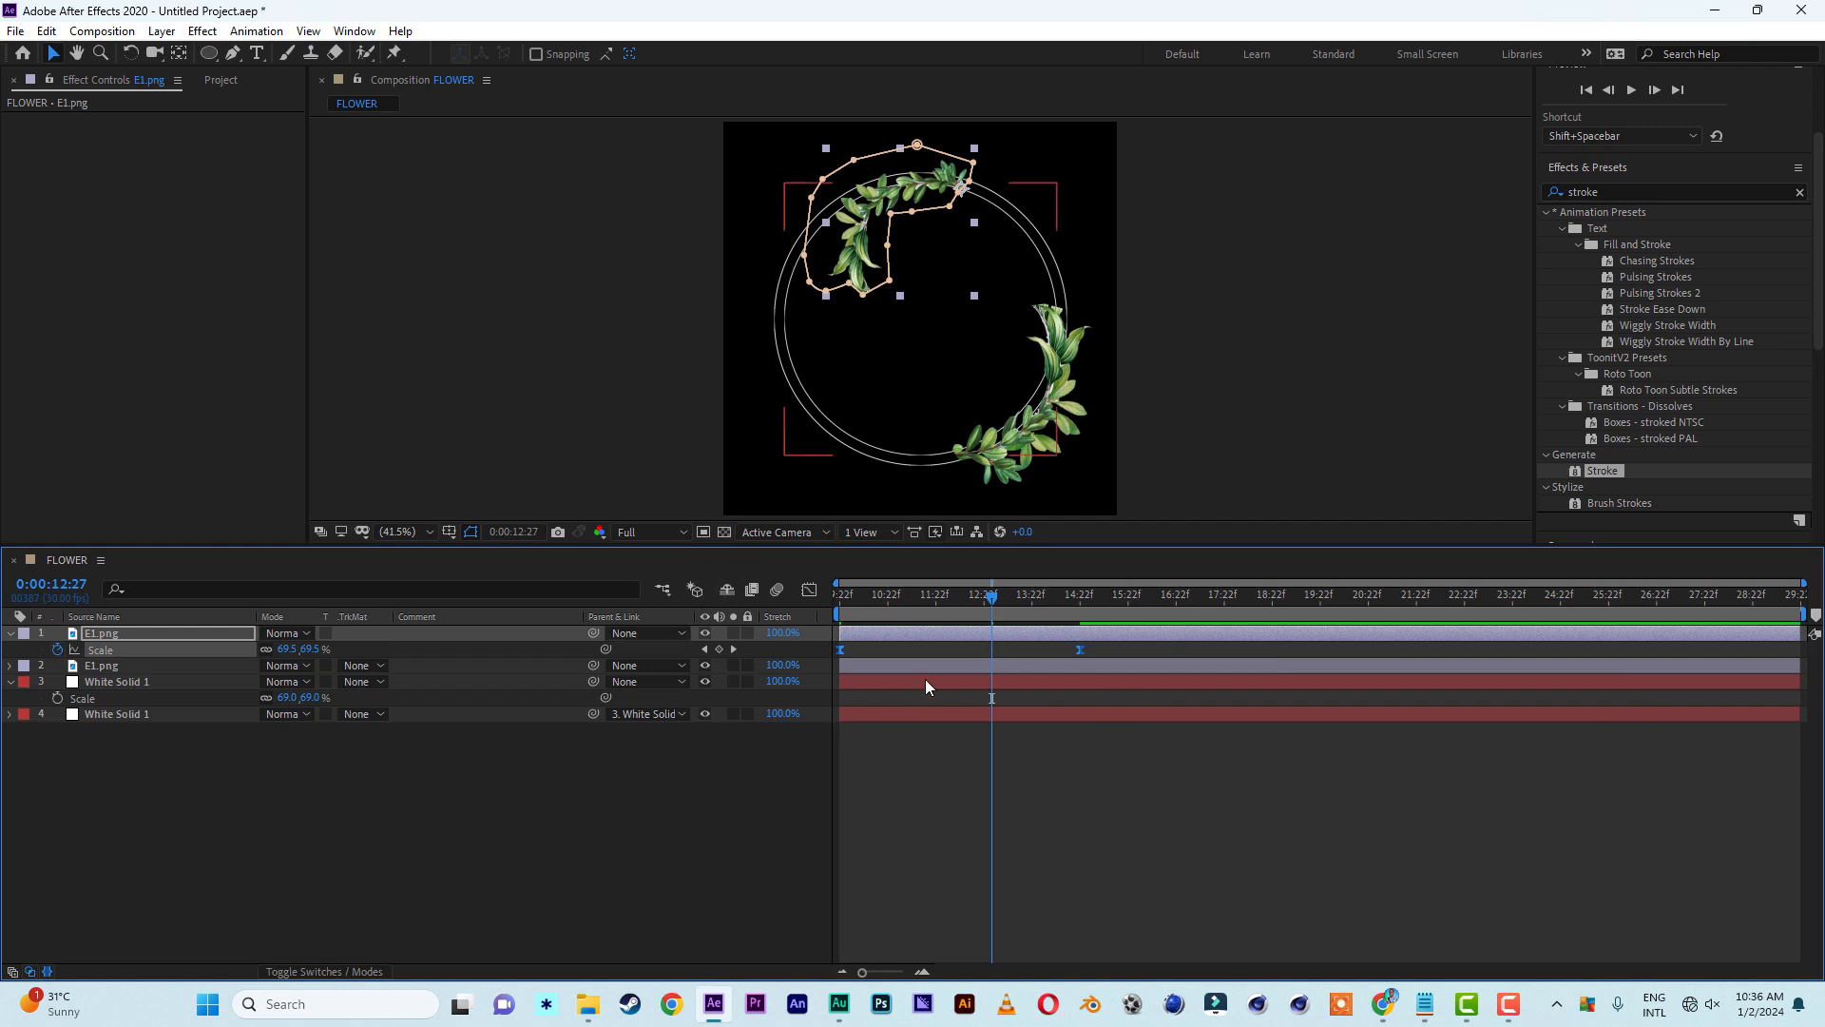
Reshape the upper E1.png layer's Scale speed graph to peak early with a long ease into the last keyframe
{"action": "left_click", "coordinate": [809, 592]}
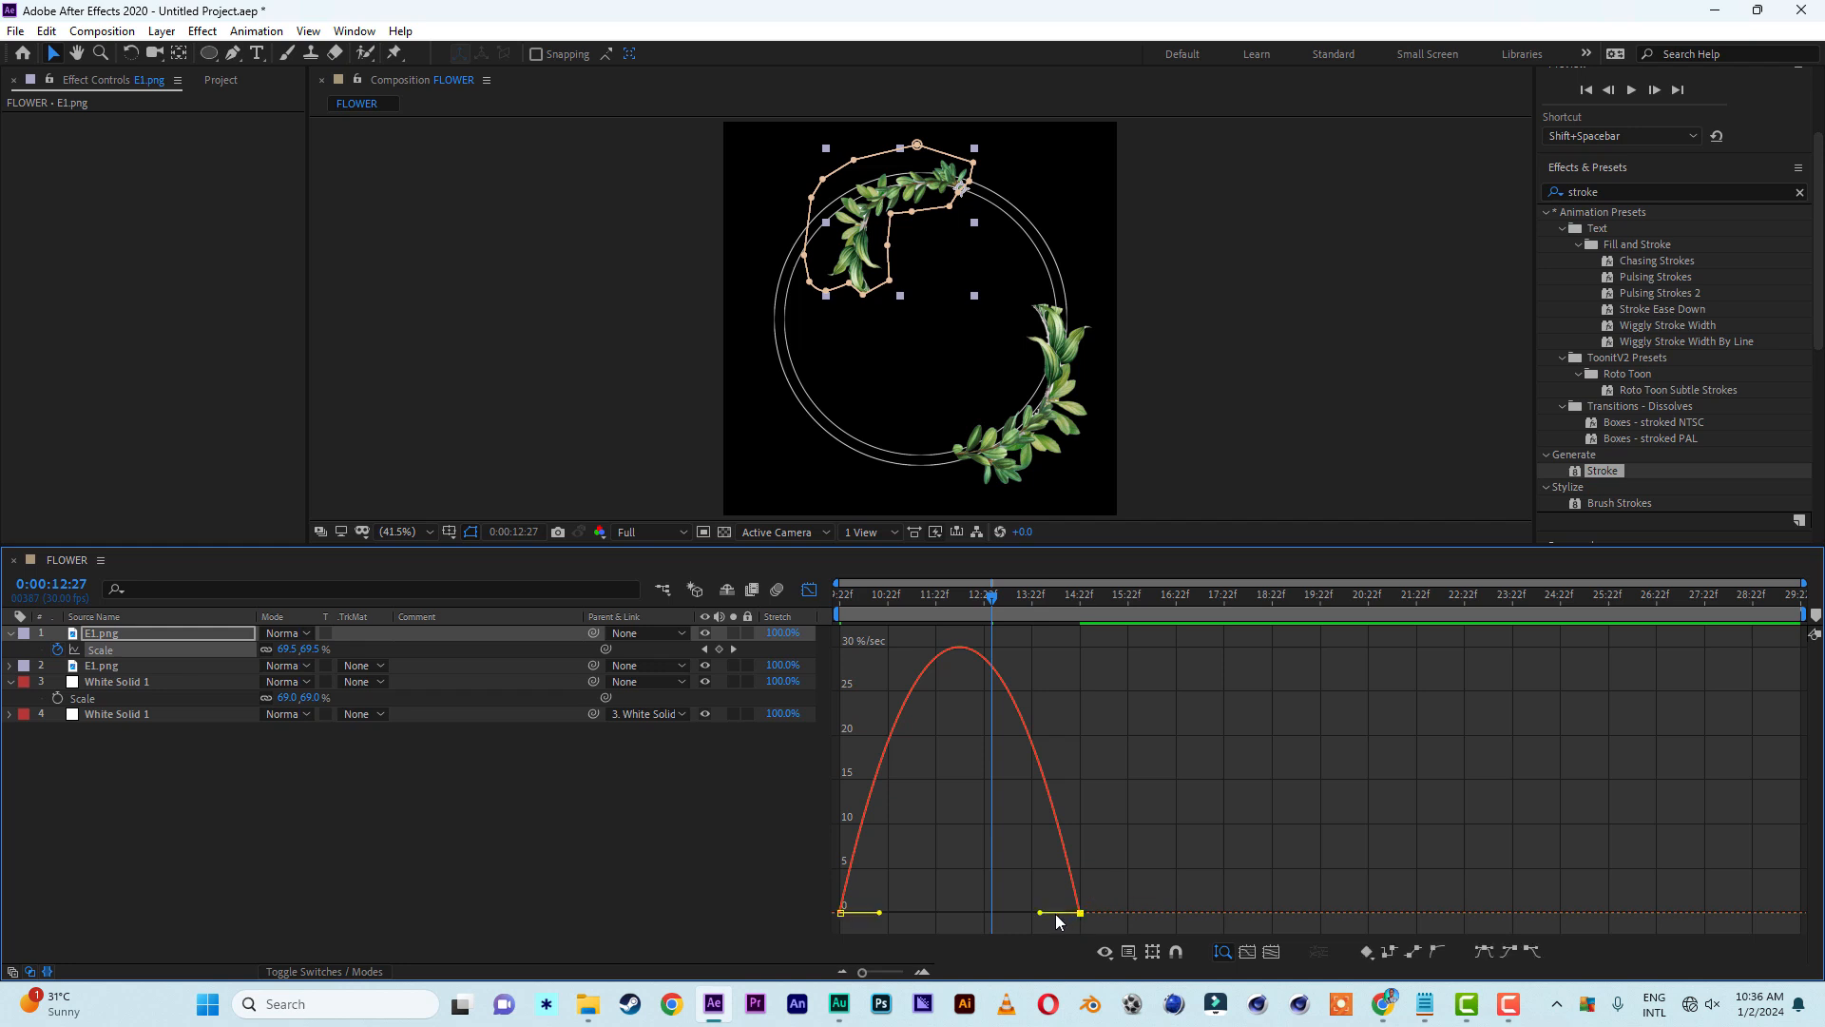
{"action": "left_click_drag", "start_coordinate": [1040, 913], "coordinate": [959, 913]}
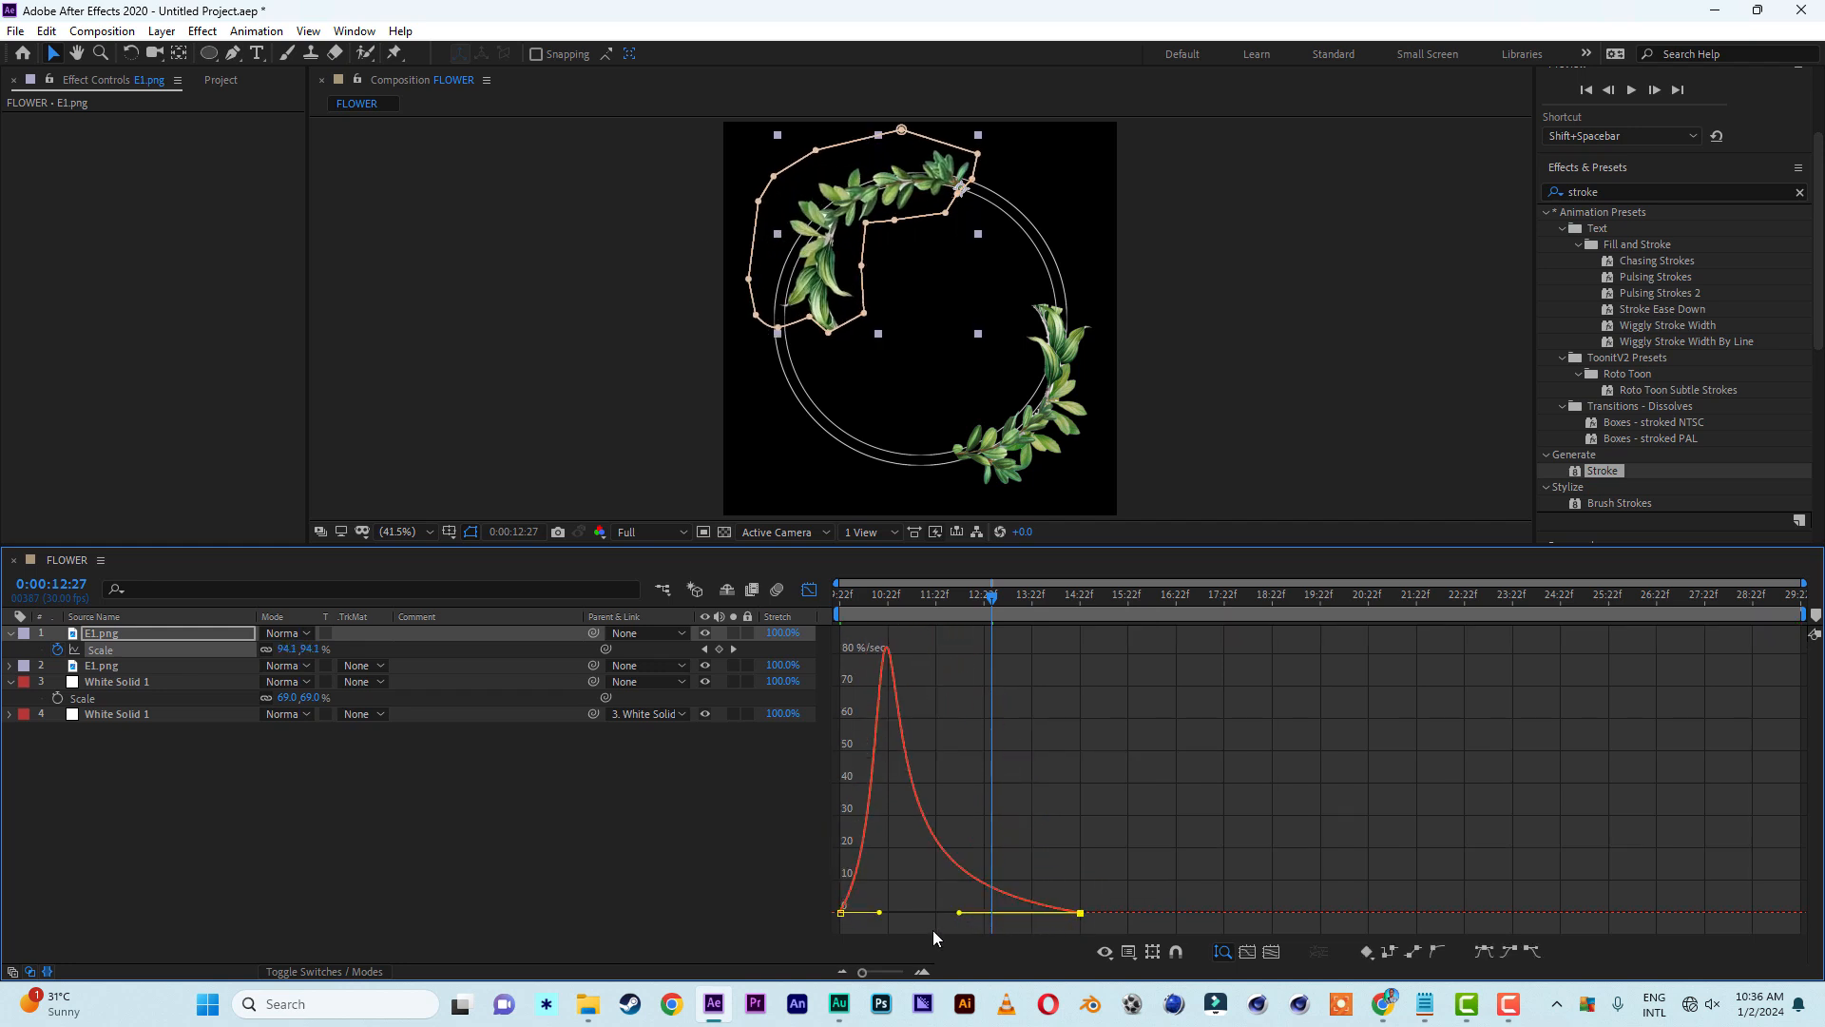
{"action": "left_click", "coordinate": [813, 591]}
Preview the eased growth of both branches from 0:00:09:22
{"action": "left_click_drag", "start_coordinate": [954, 600], "coordinate": [688, 597]}
{"action": "key", "text": "space"}
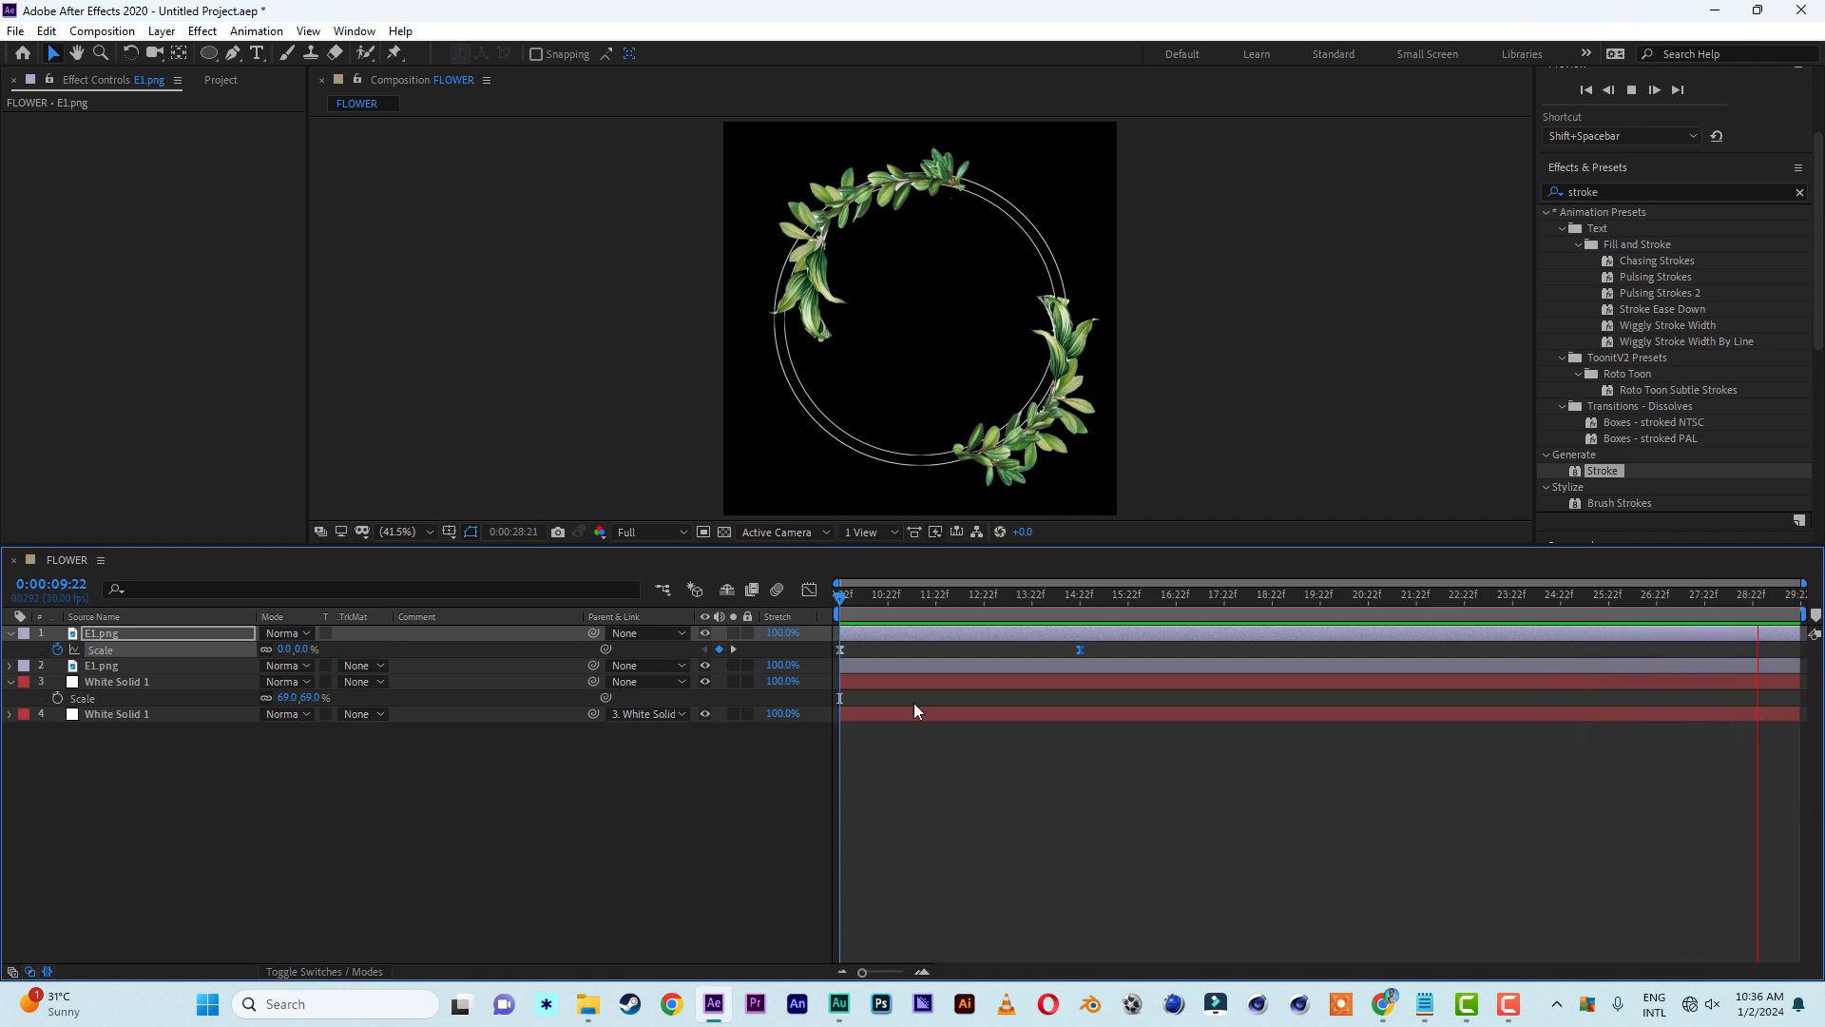
{"action": "left_click", "coordinate": [917, 594]}
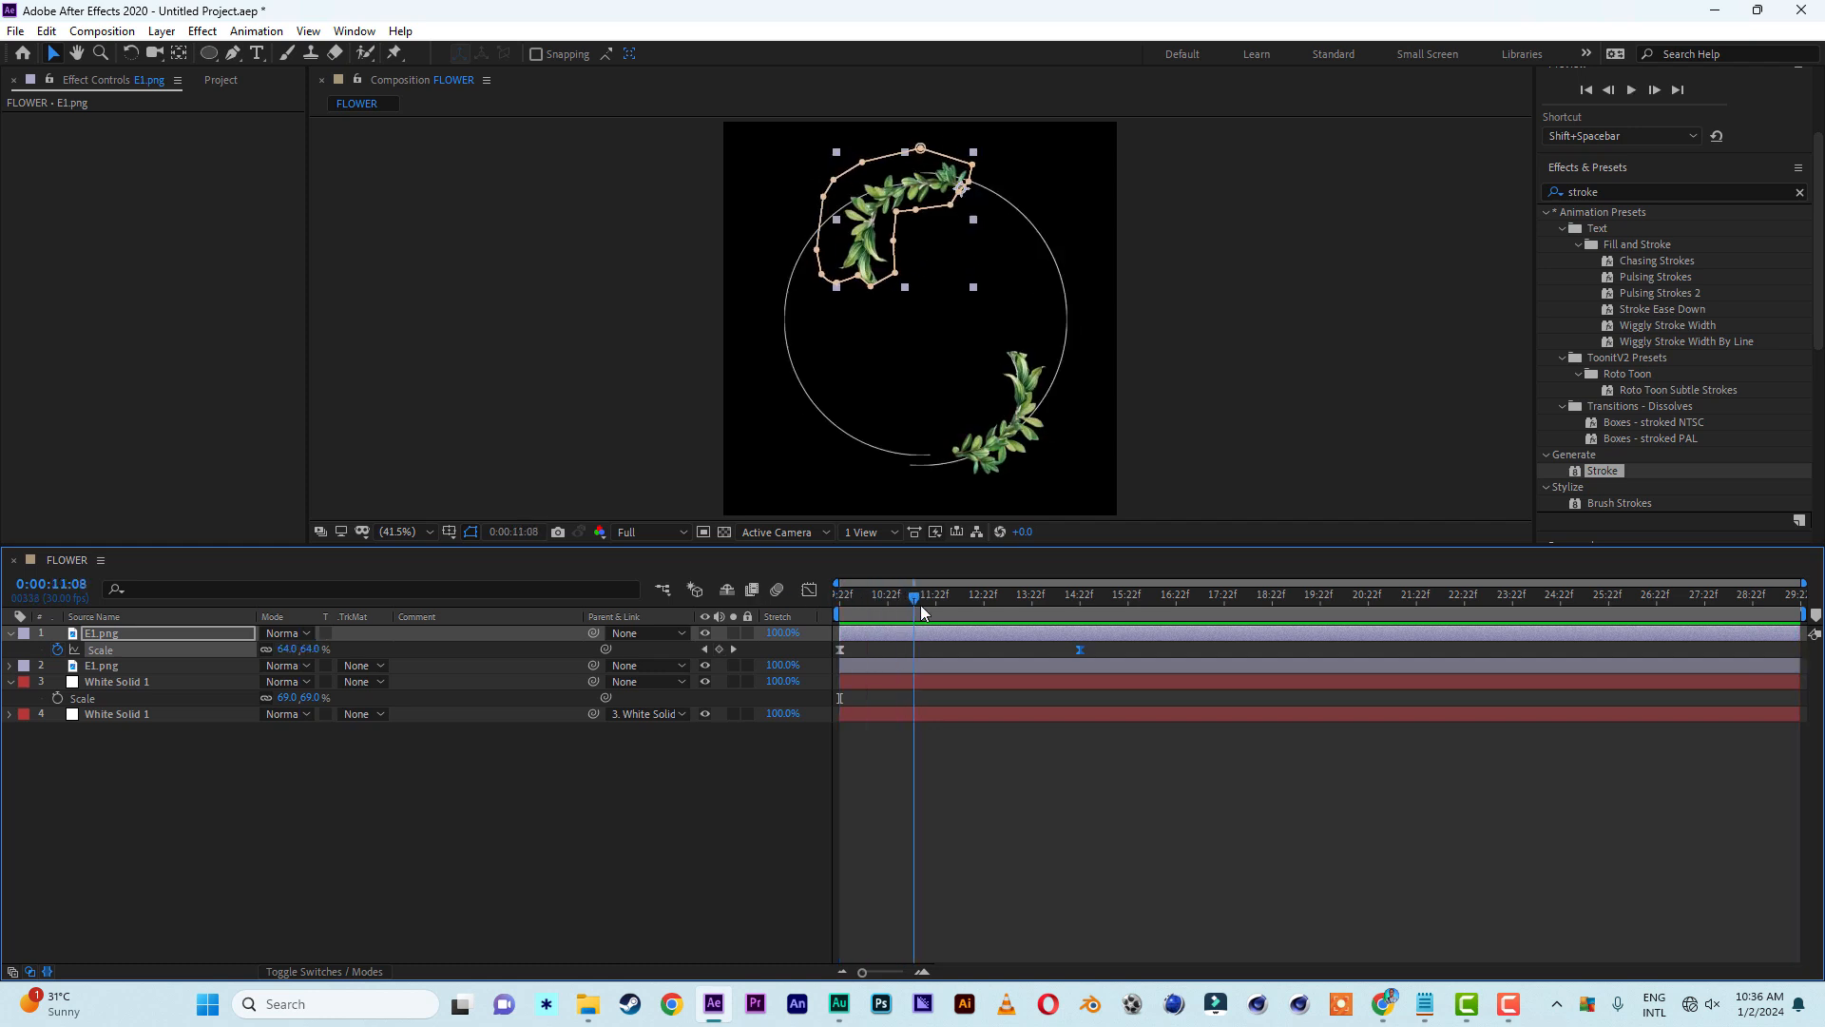
{"action": "left_click", "coordinate": [1036, 852]}
At 0:00:15:28, add F1.png as the top layer and move its lower-left flower beside the lower branch's base on the circle
{"action": "left_click_drag", "start_coordinate": [922, 601], "coordinate": [1137, 597]}
{"action": "left_click", "coordinate": [229, 80]}
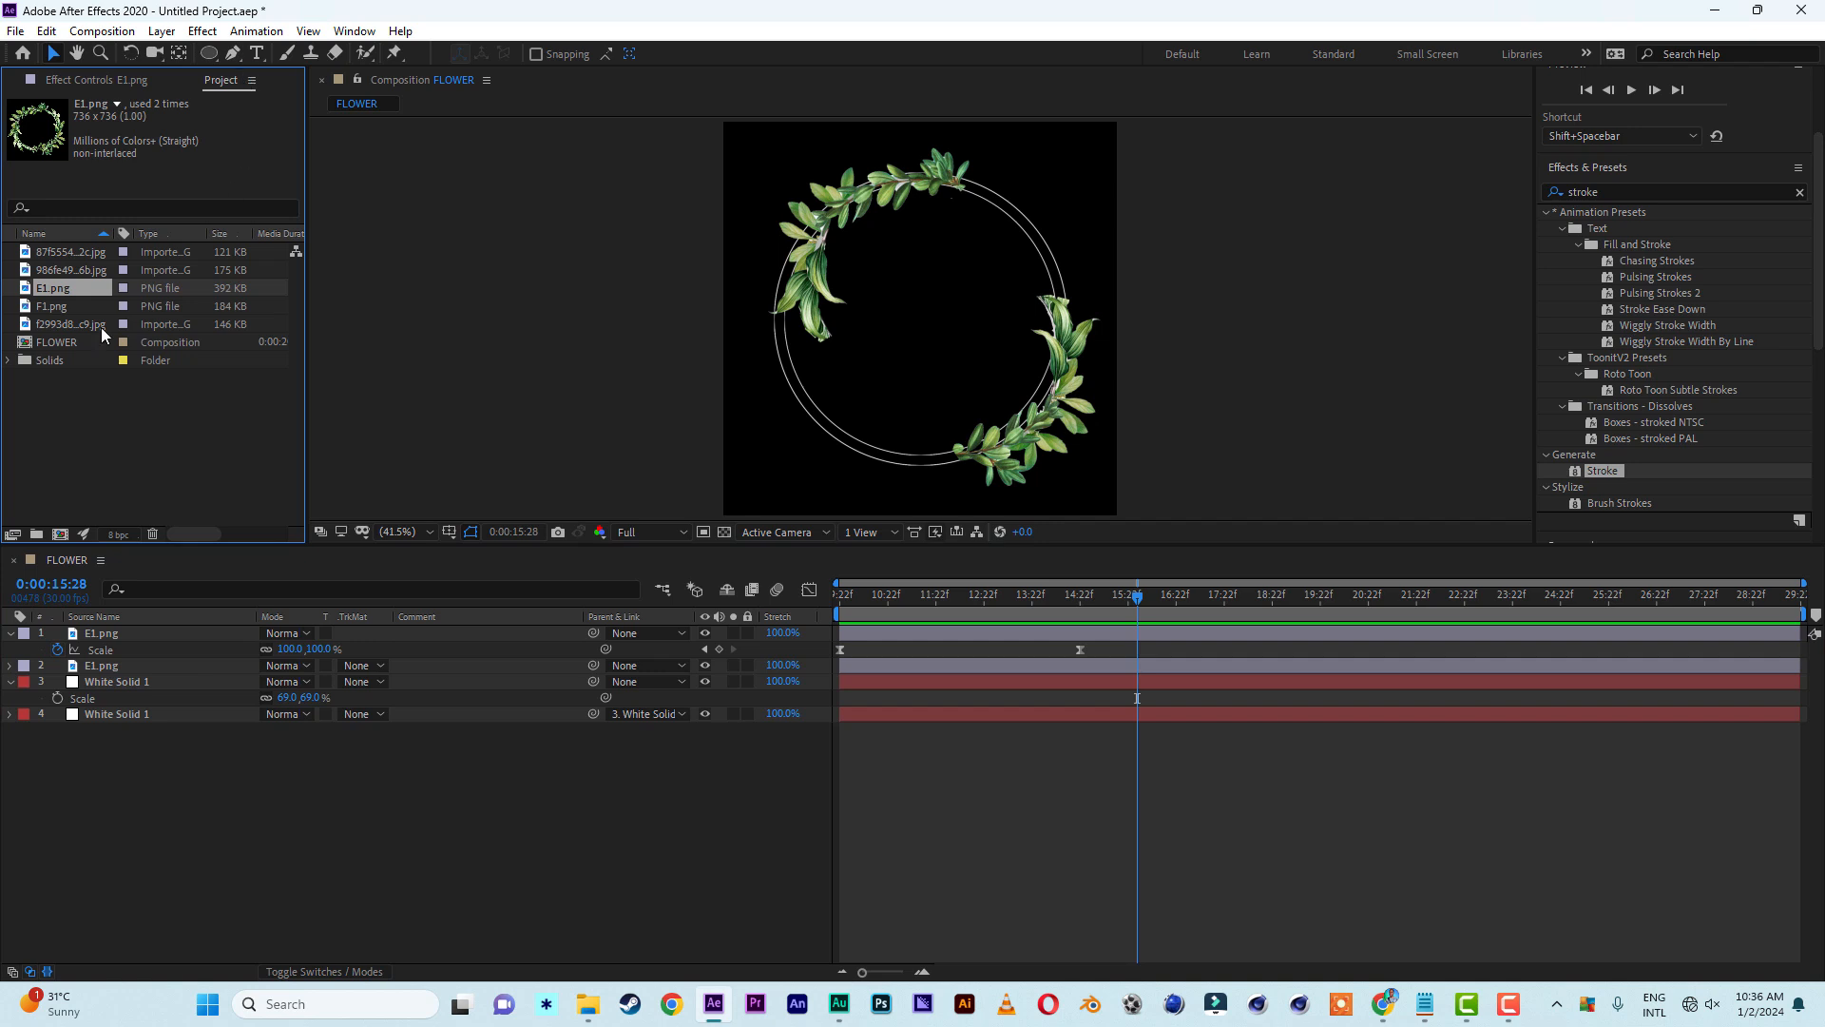
{"action": "left_click", "coordinate": [50, 270]}
{"action": "left_click", "coordinate": [50, 255]}
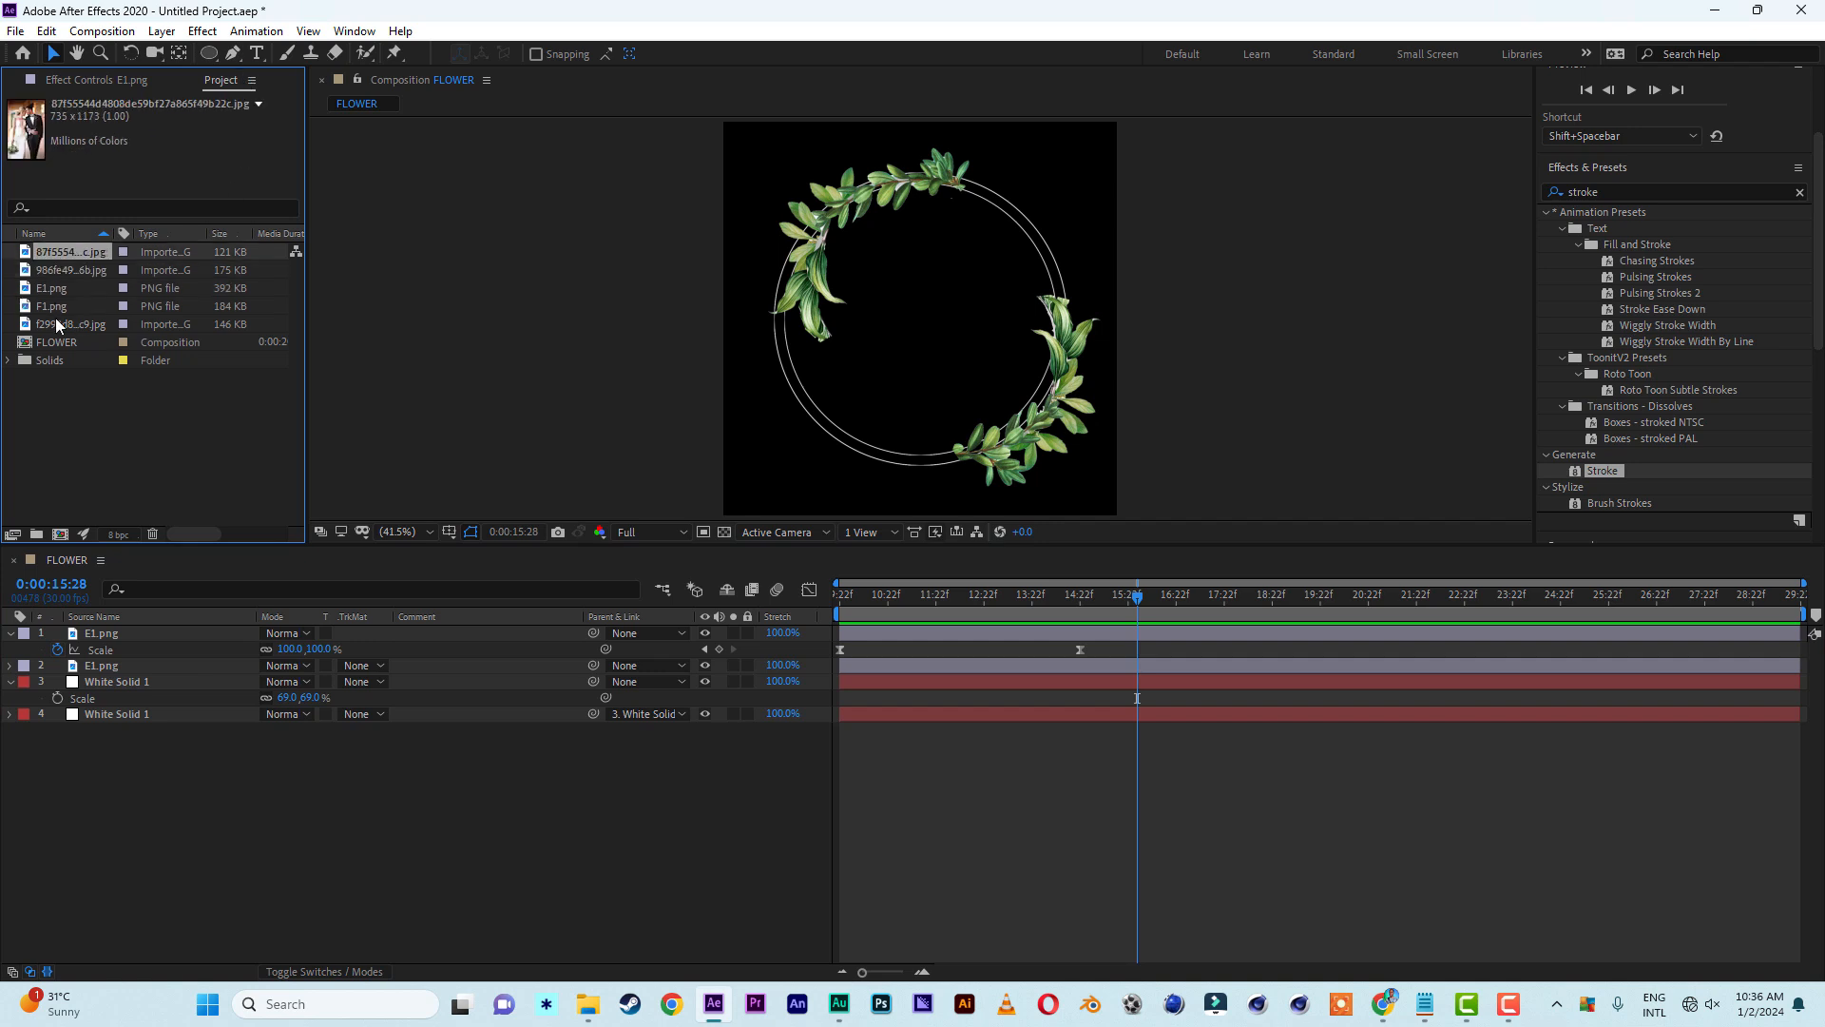
{"action": "left_click", "coordinate": [53, 307]}
{"action": "left_click_drag", "start_coordinate": [49, 310], "coordinate": [249, 633]}
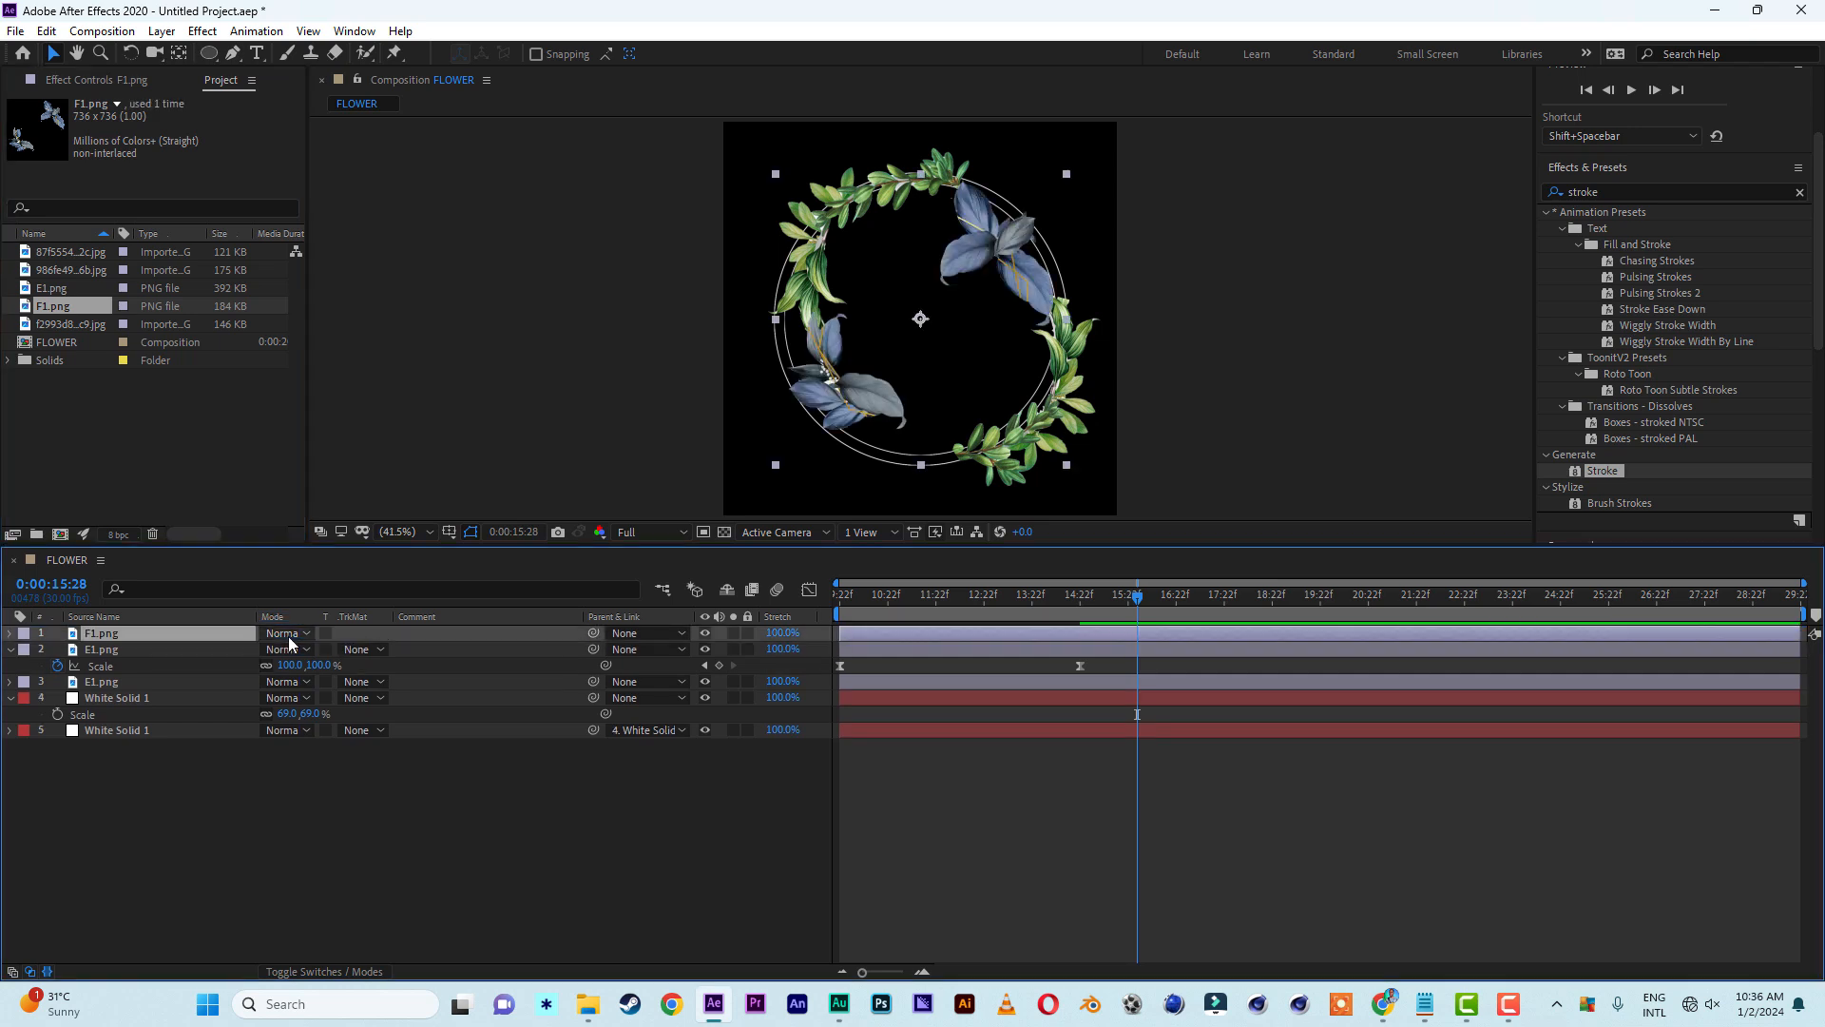
{"action": "left_click_drag", "start_coordinate": [830, 384], "coordinate": [862, 442]}
{"action": "left_click_drag", "start_coordinate": [852, 444], "coordinate": [902, 460]}
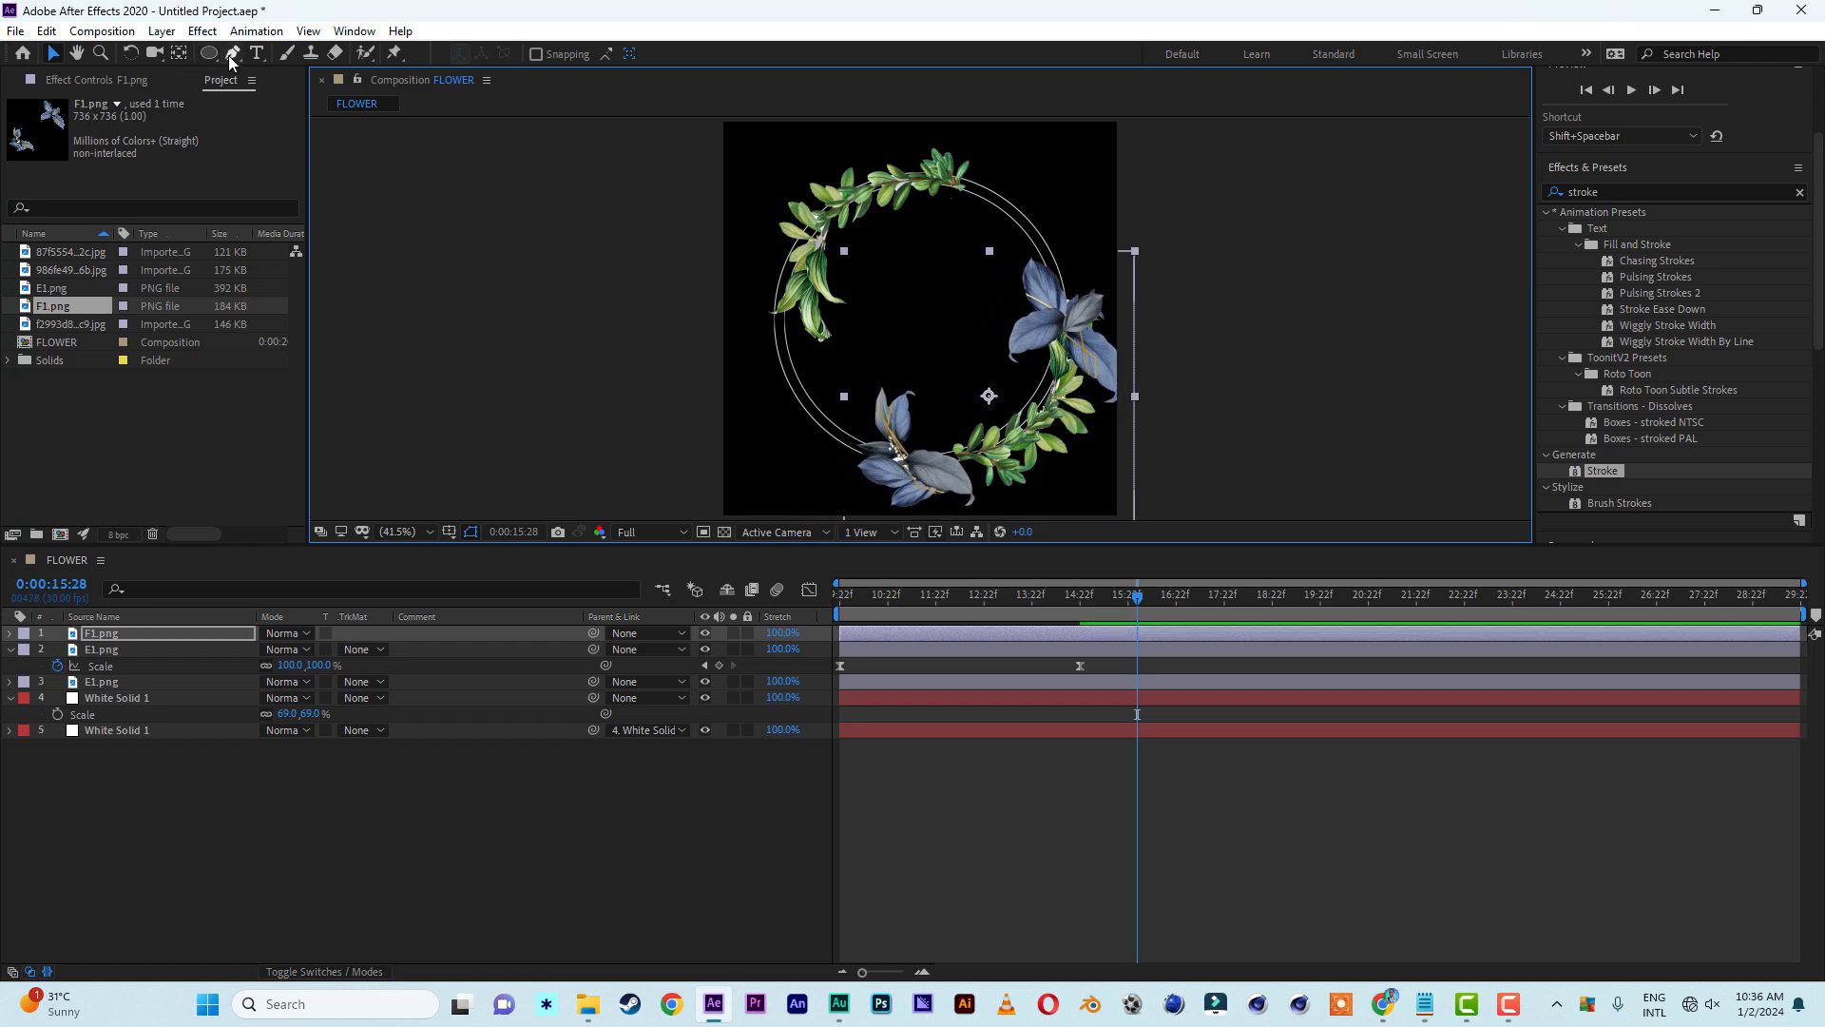
Draw a closed Pen mask on the F1.png layer around its lower-left blue flower
{"action": "left_click", "coordinate": [235, 54]}
{"action": "left_click", "coordinate": [989, 488]}
{"action": "left_click", "coordinate": [944, 447]}
{"action": "left_click", "coordinate": [930, 403]}
{"action": "left_click", "coordinate": [893, 341]}
{"action": "left_click", "coordinate": [779, 399]}
{"action": "left_click", "coordinate": [812, 473]}
{"action": "left_click", "coordinate": [860, 508]}
{"action": "left_click", "coordinate": [913, 512]}
{"action": "left_click", "coordinate": [990, 490]}
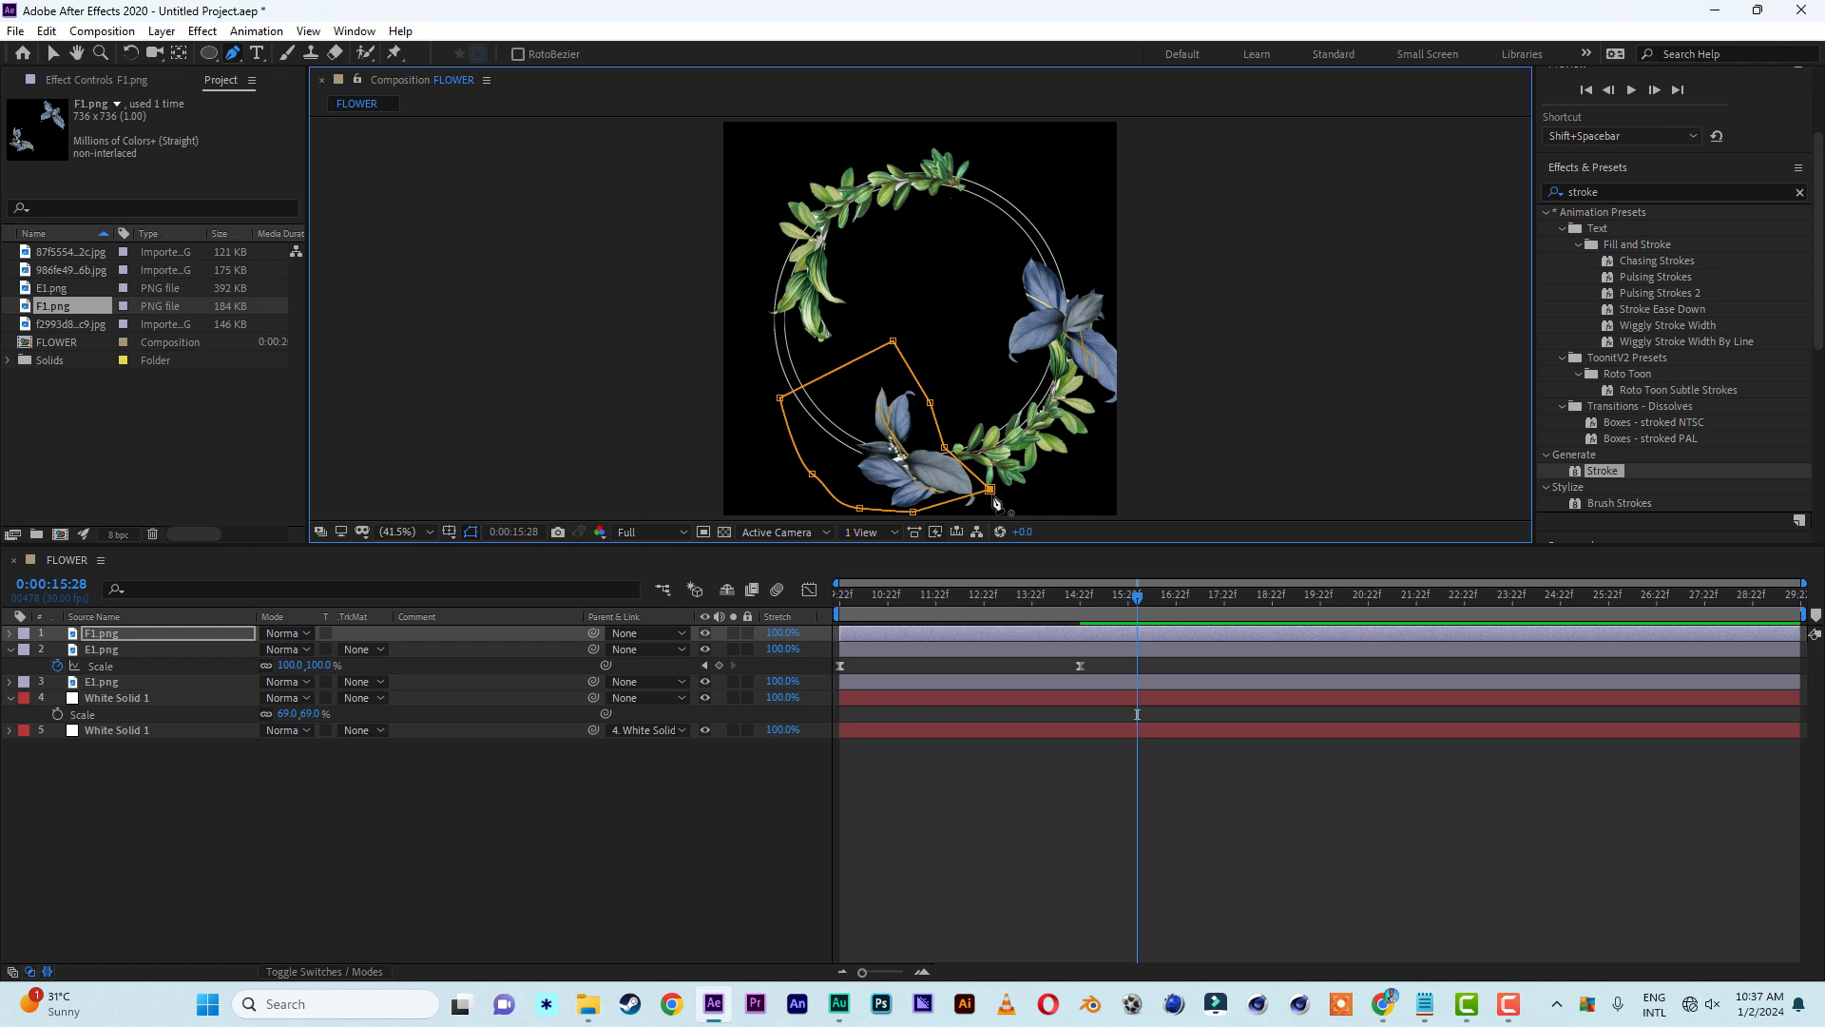
{"action": "left_click", "coordinate": [55, 54]}
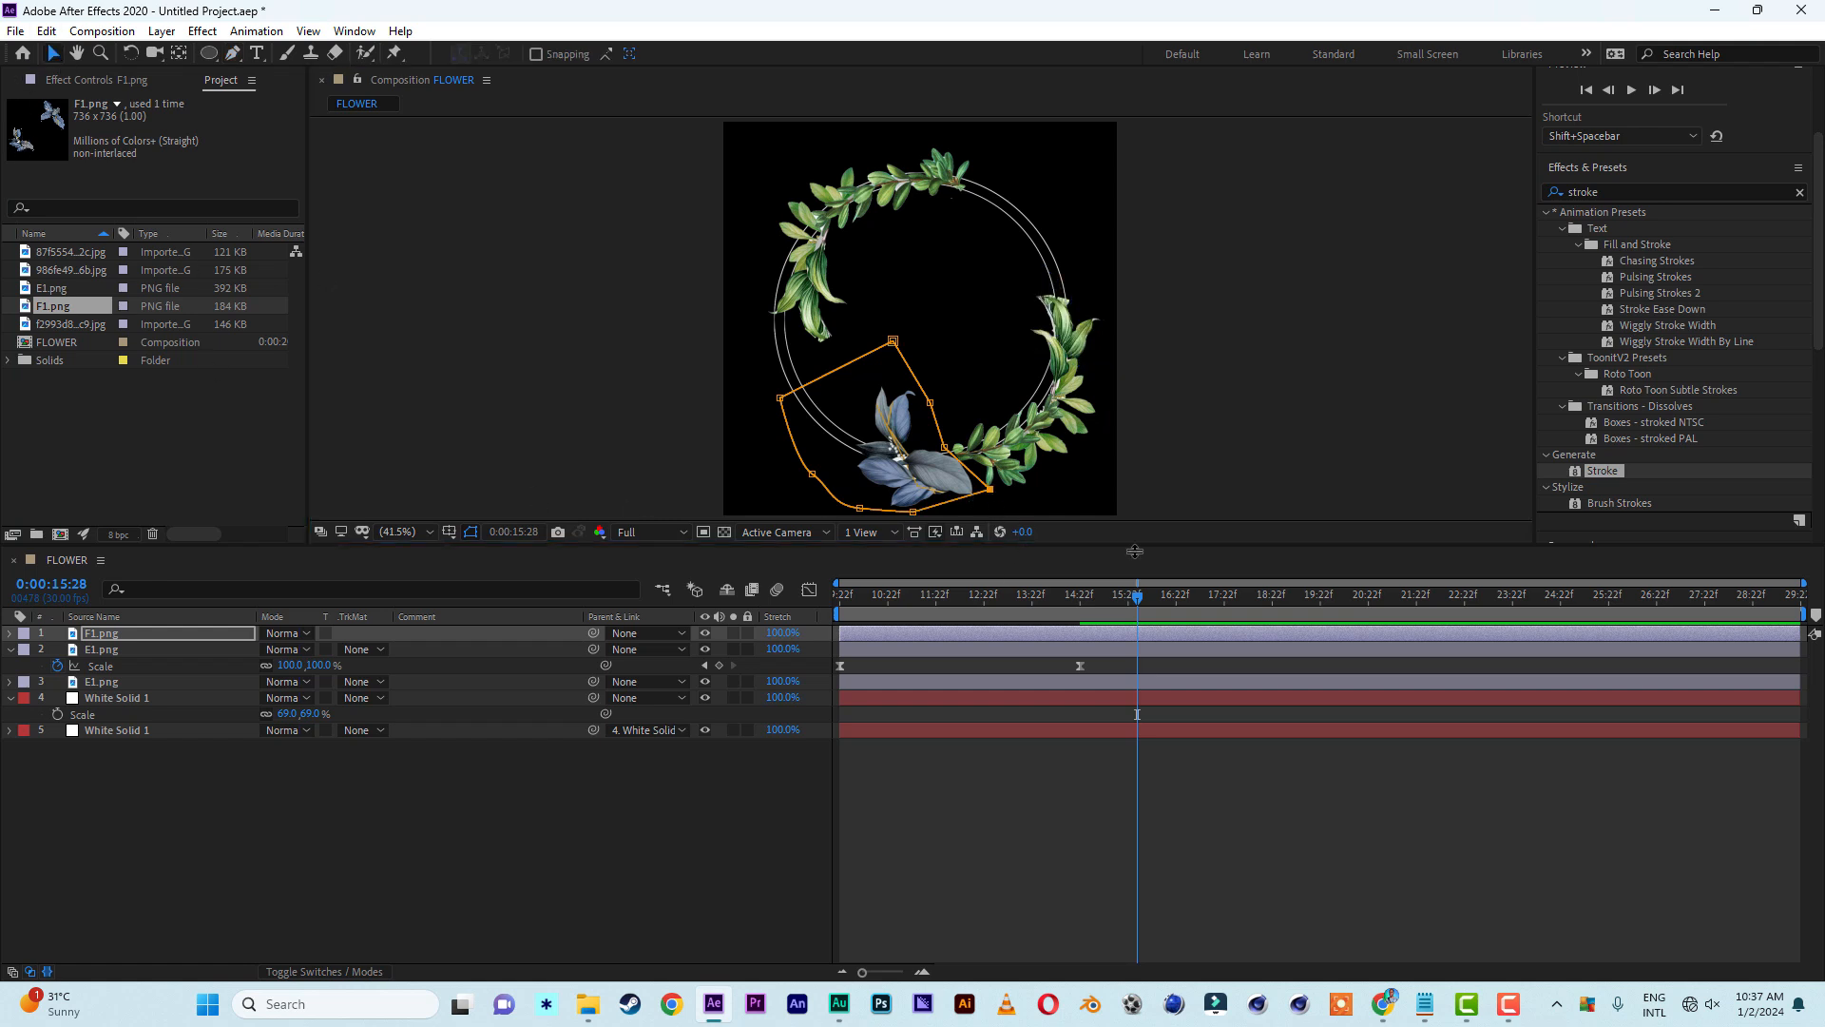
{"action": "left_click", "coordinate": [1243, 420]}
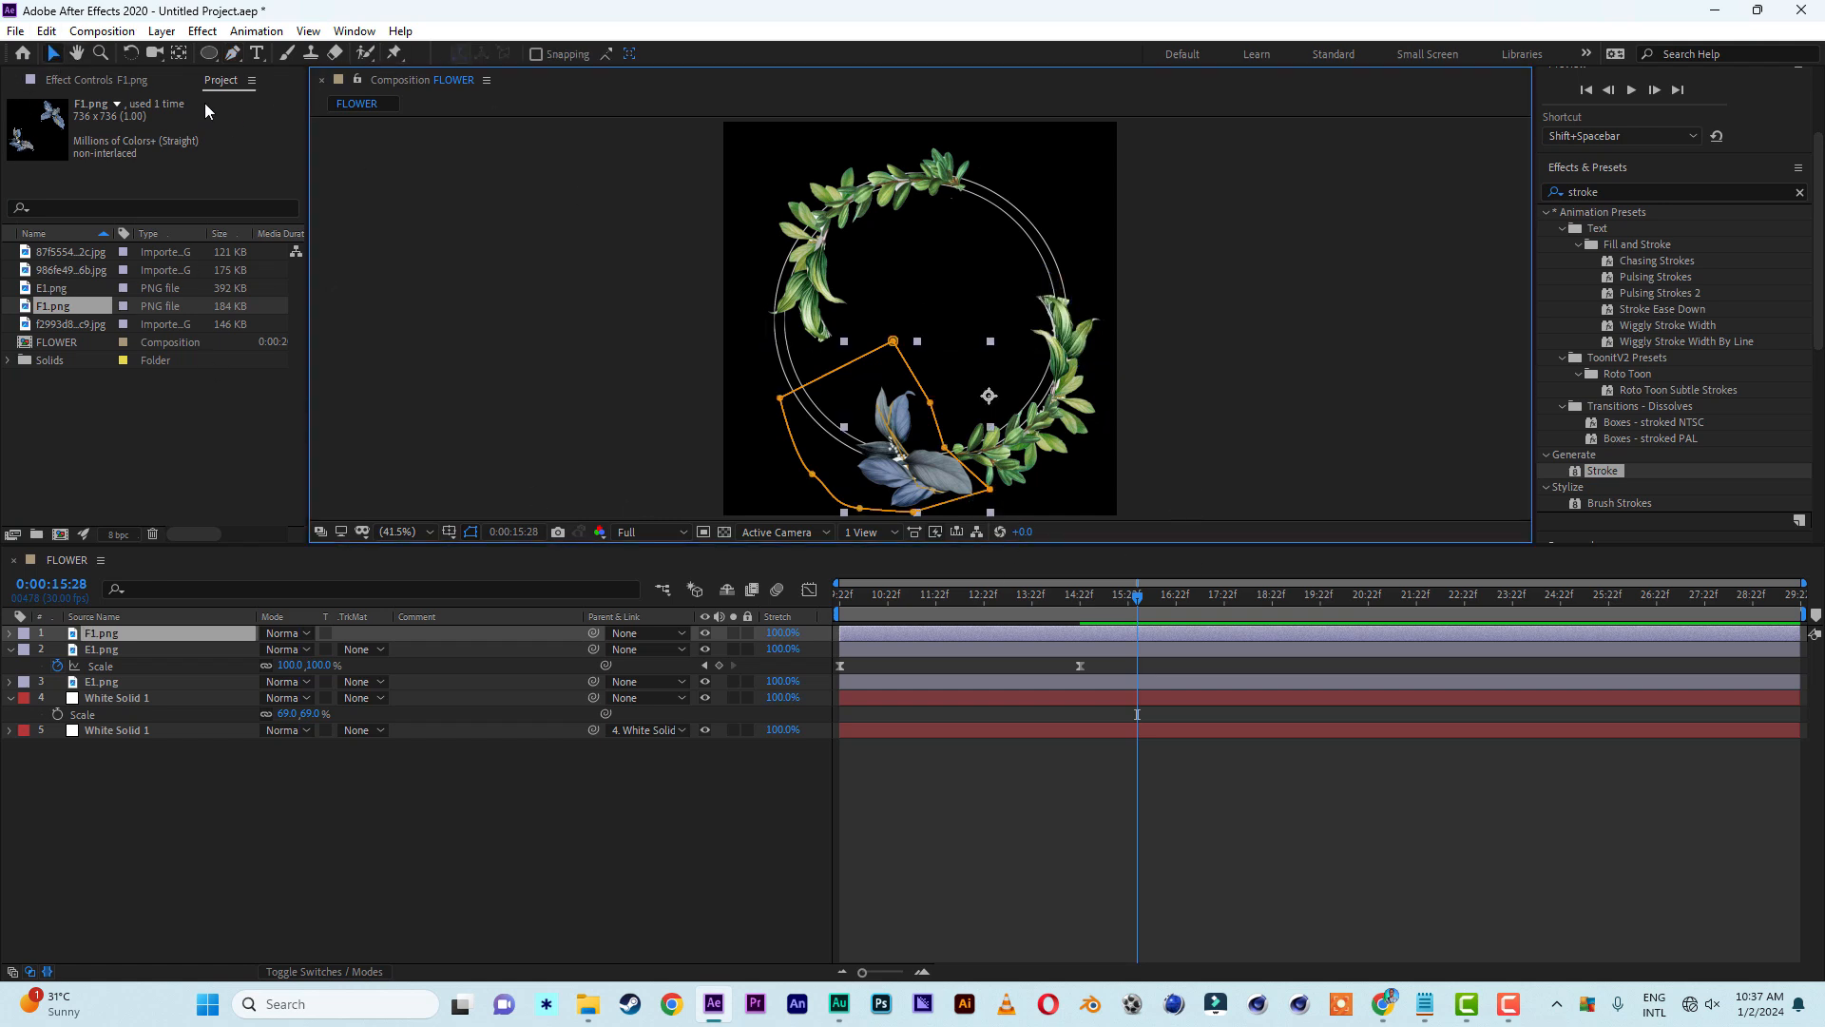
Move the F1.png layer's anchor point to the centre of the masked blue flower
{"action": "left_click", "coordinate": [179, 53]}
{"action": "left_click_drag", "start_coordinate": [989, 395], "coordinate": [901, 461]}
{"action": "left_click", "coordinate": [53, 53]}
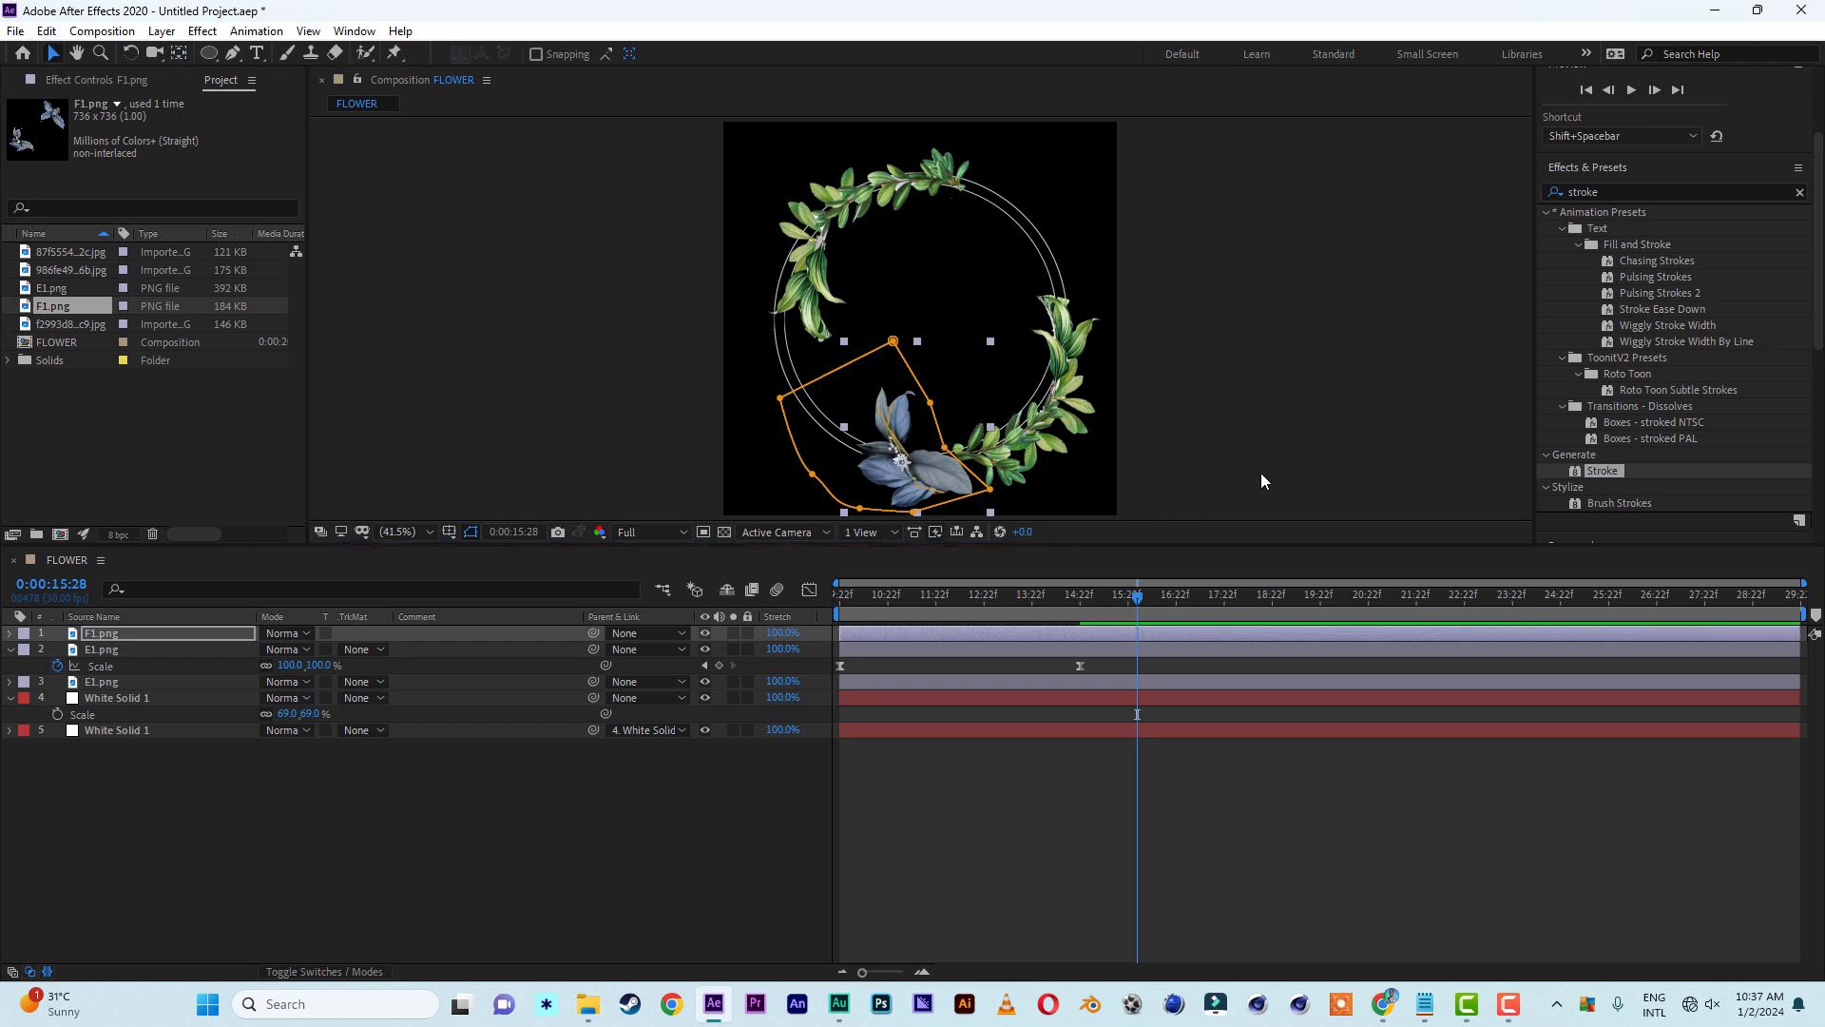
Rotate the F1.png layer to -40° so the masked blue flower follows the circle
{"action": "left_click", "coordinate": [1240, 375]}
{"action": "left_click", "coordinate": [933, 474]}
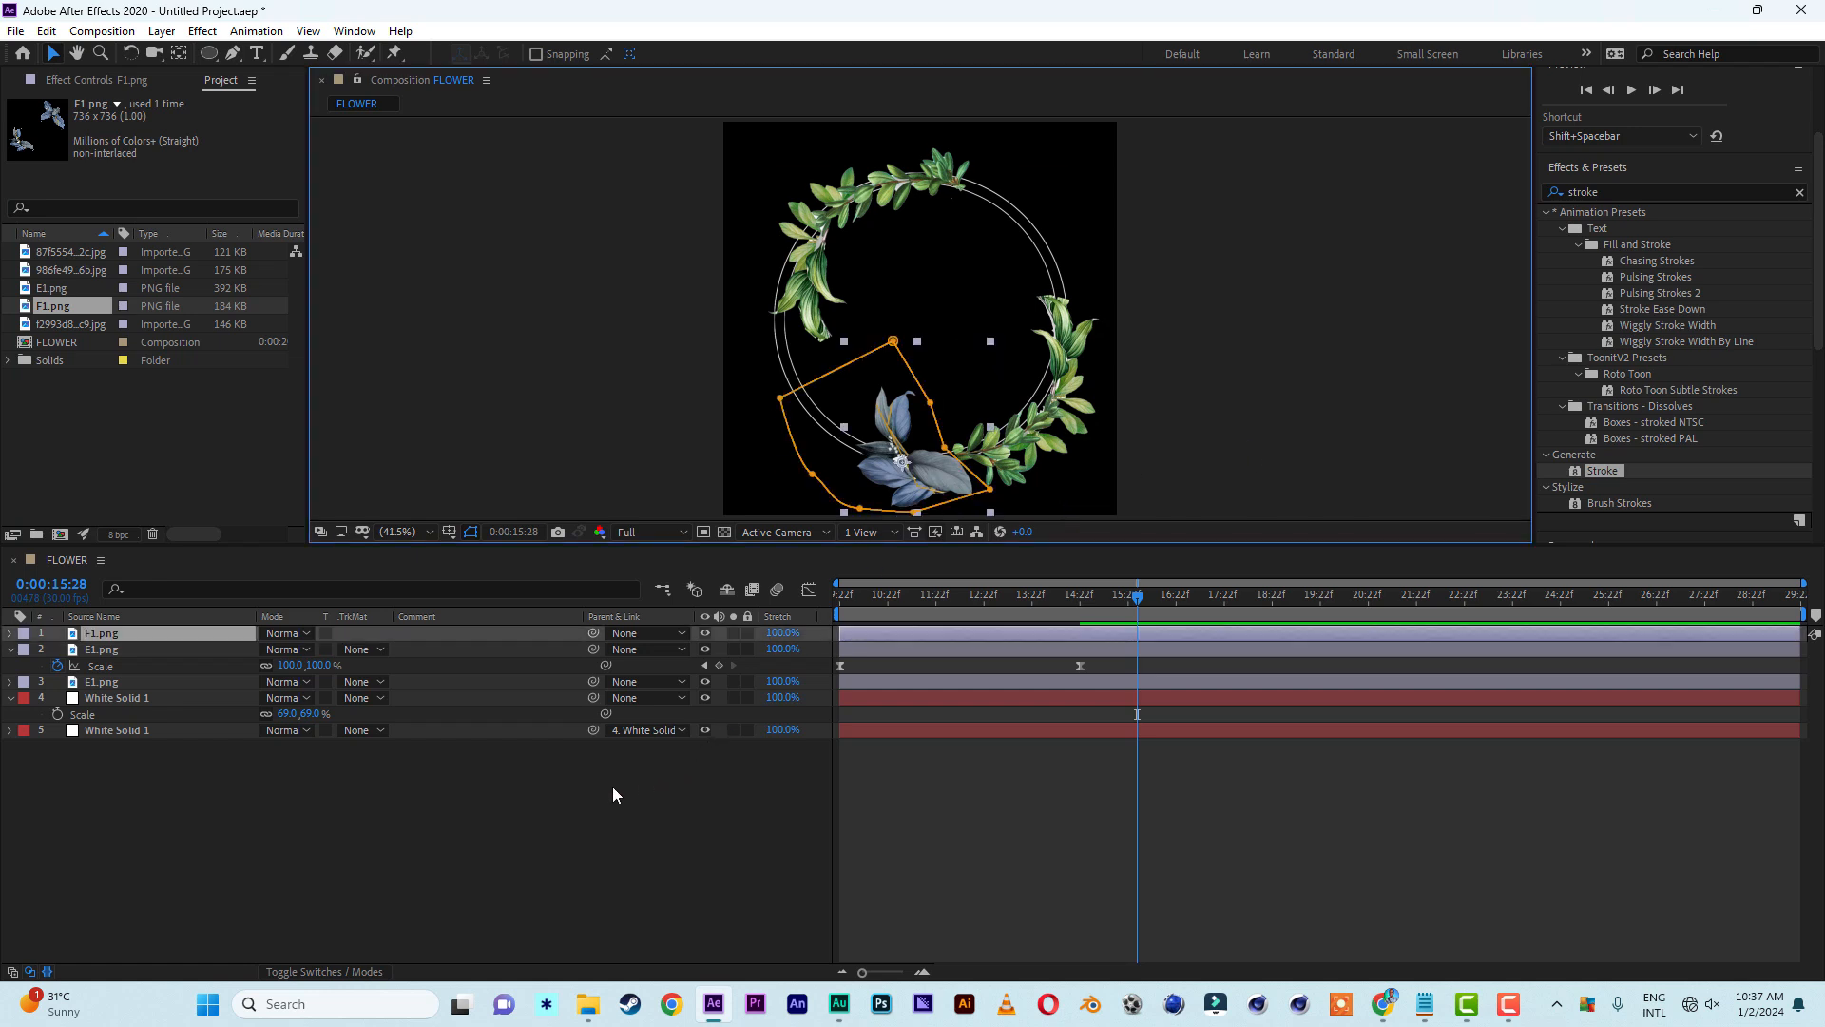
{"action": "key", "text": "r"}
{"action": "mouse_move", "coordinate": [287, 648]}
{"action": "left_mouse_down"}
{"action": "mouse_move", "coordinate": [318, 648]}
{"action": "mouse_move", "coordinate": [255, 653]}
{"action": "left_mouse_up"}
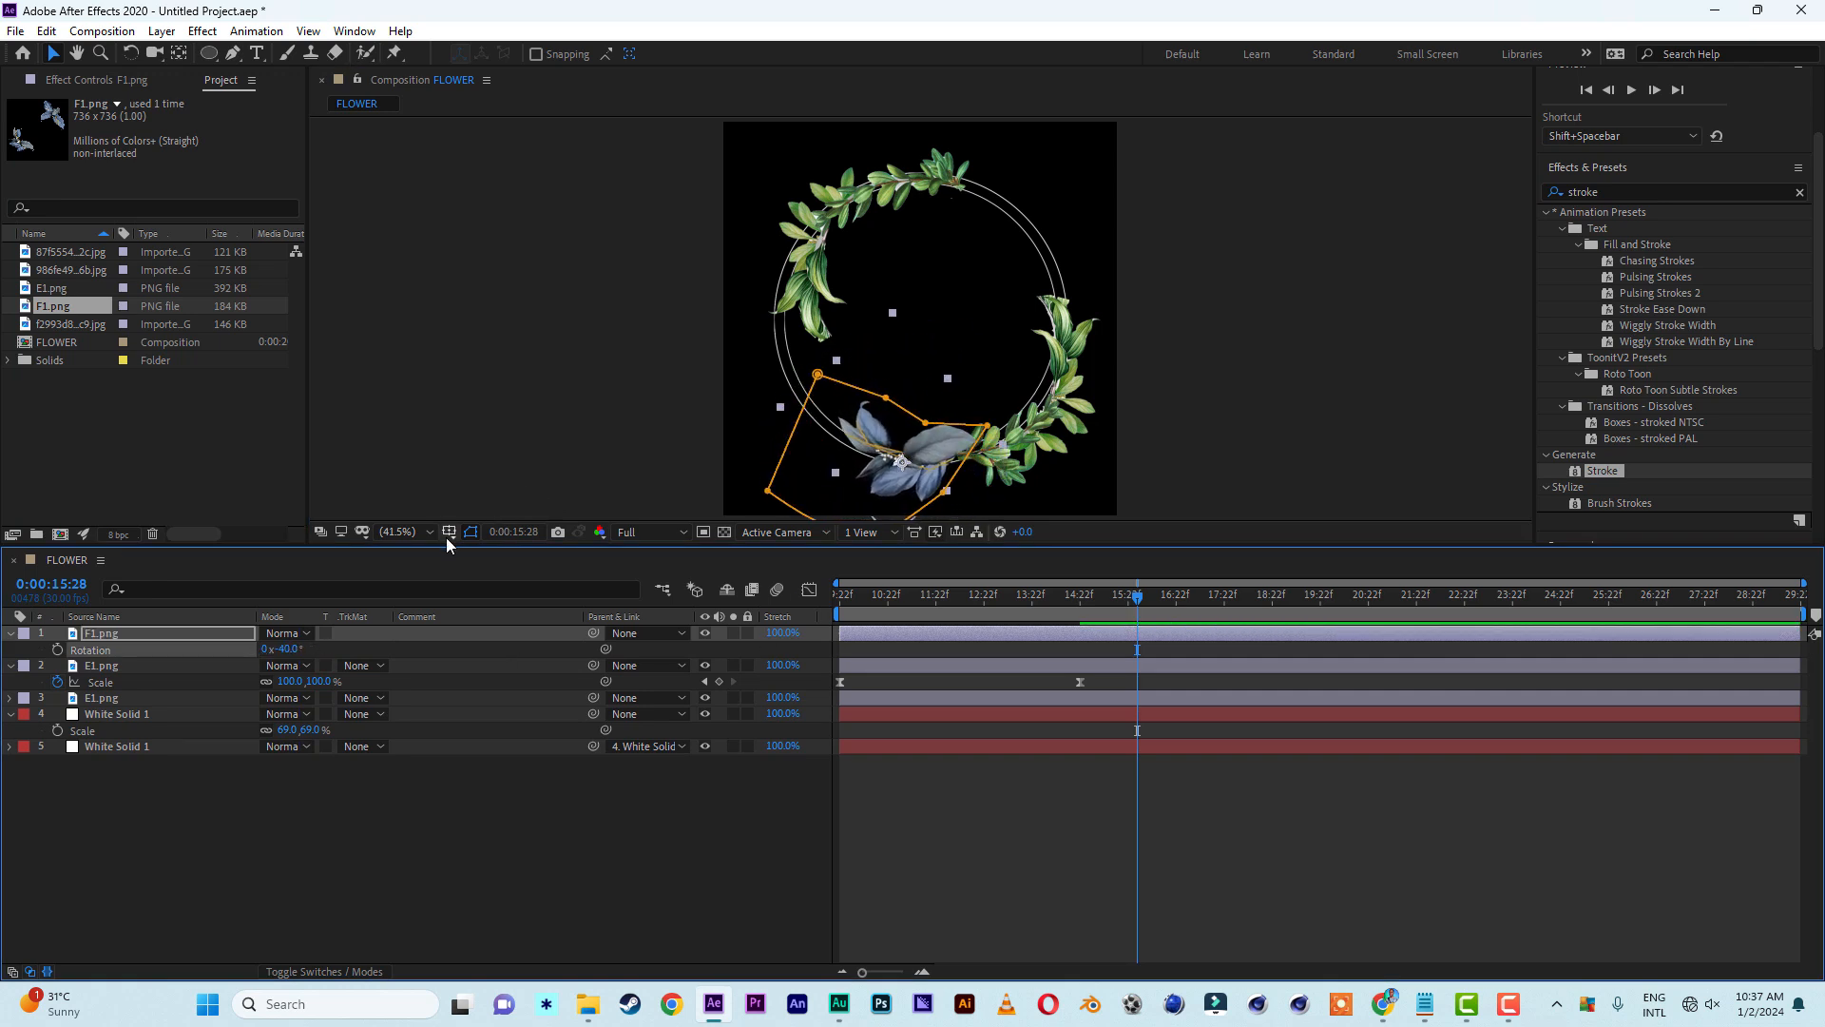
Keyframe the F1.png layer's Scale from 0% at 0:00:09:22 to 100% at 0:00:14:23
{"action": "left_click", "coordinate": [855, 595]}
{"action": "key", "text": "Home"}
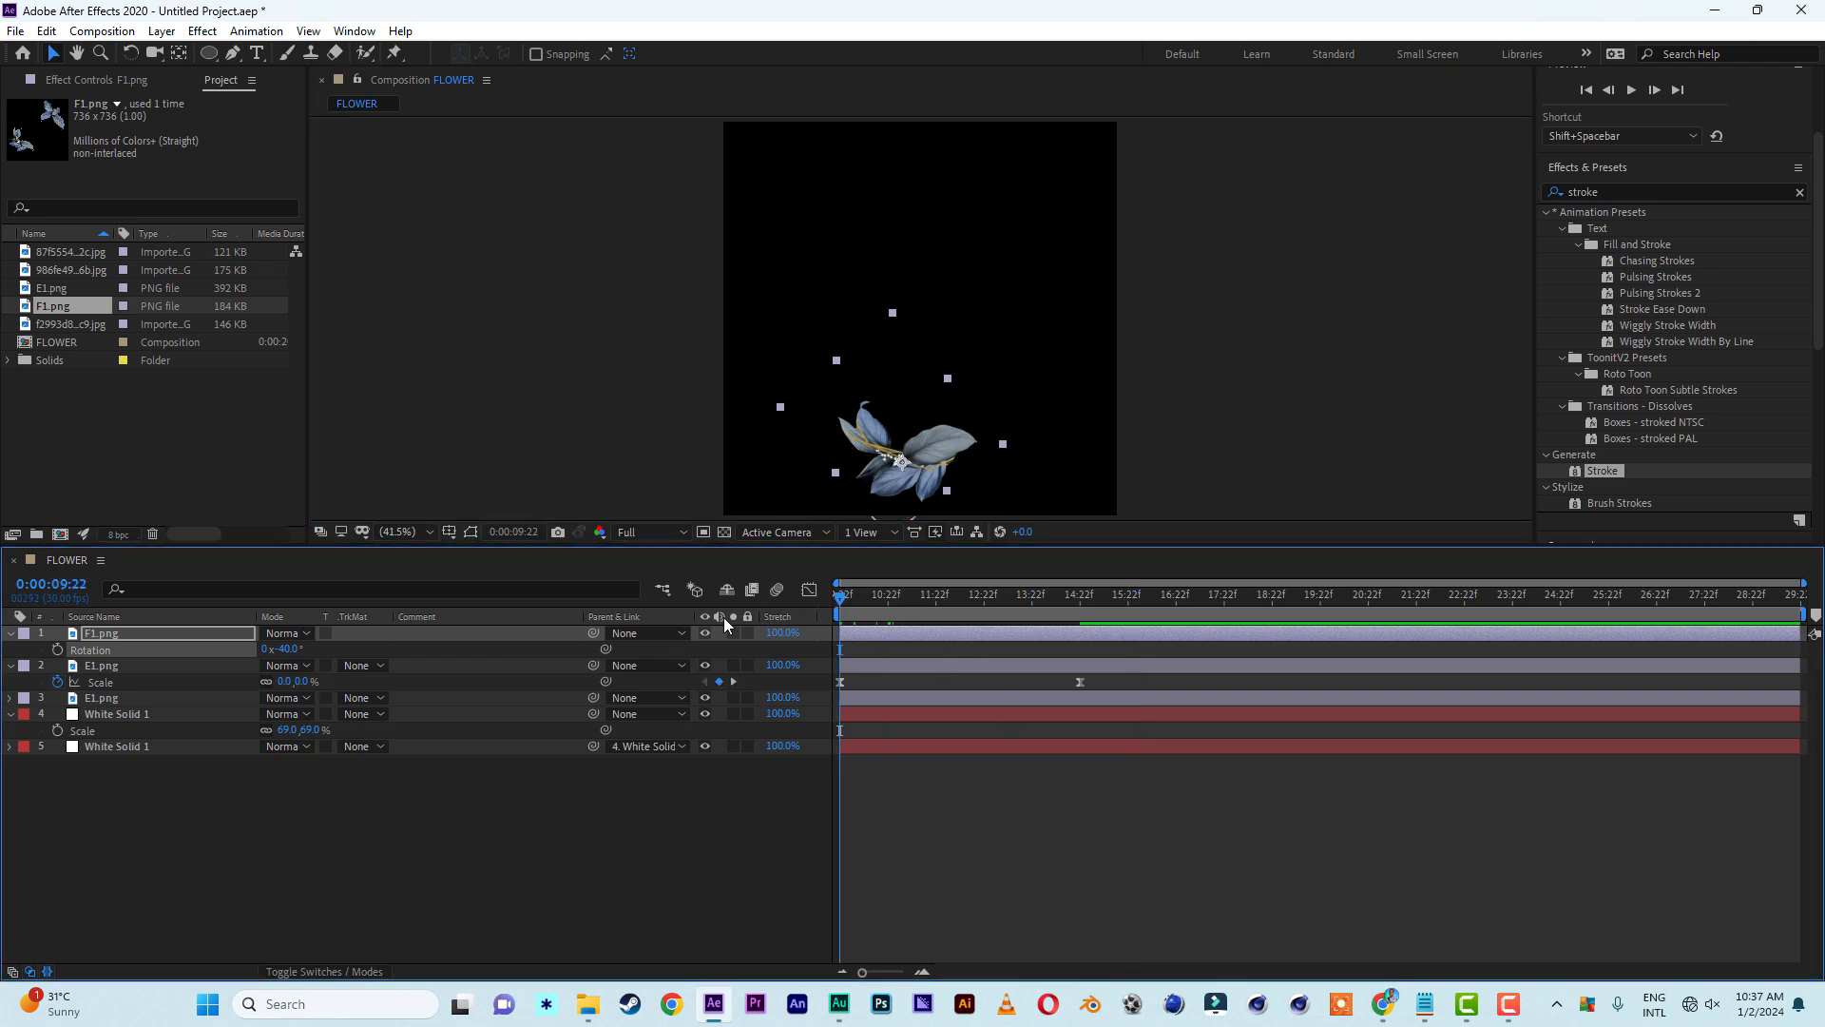
{"action": "key", "text": "s"}
{"action": "left_click", "coordinate": [321, 649]}
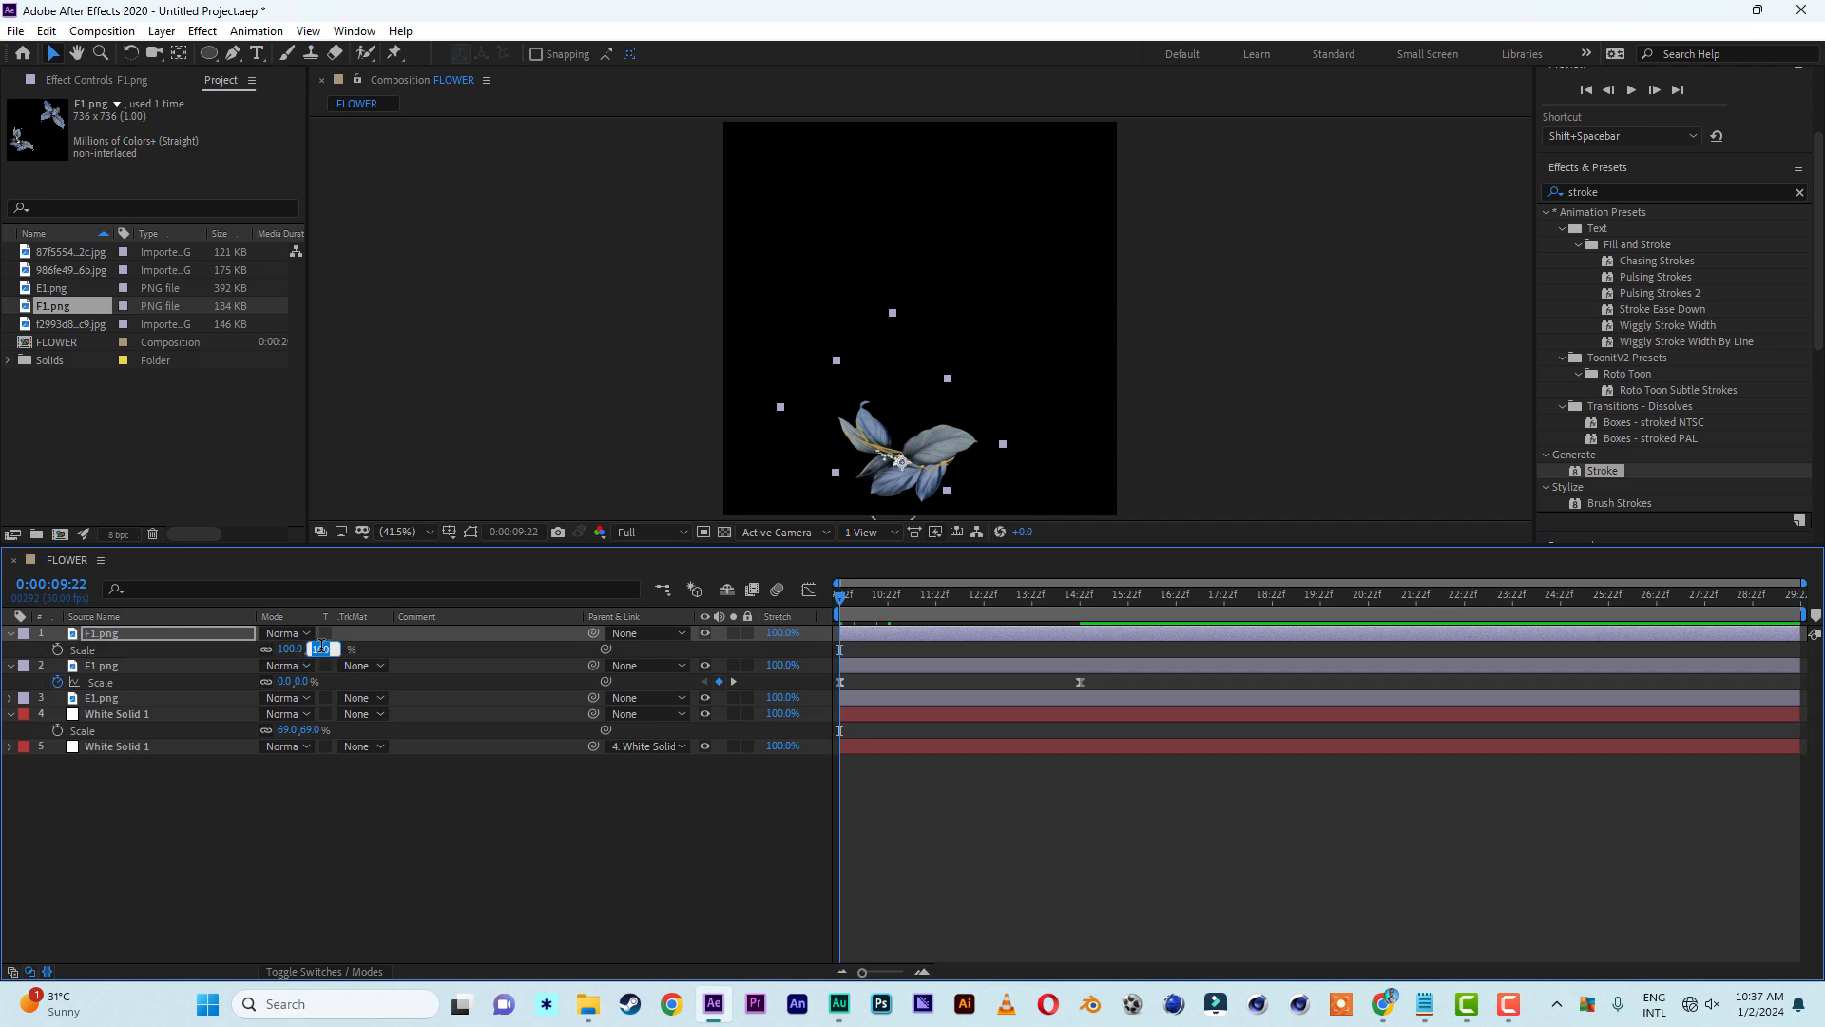
{"action": "type", "text": "0"}
{"action": "left_click", "coordinate": [416, 654]}
{"action": "left_click", "coordinate": [59, 651]}
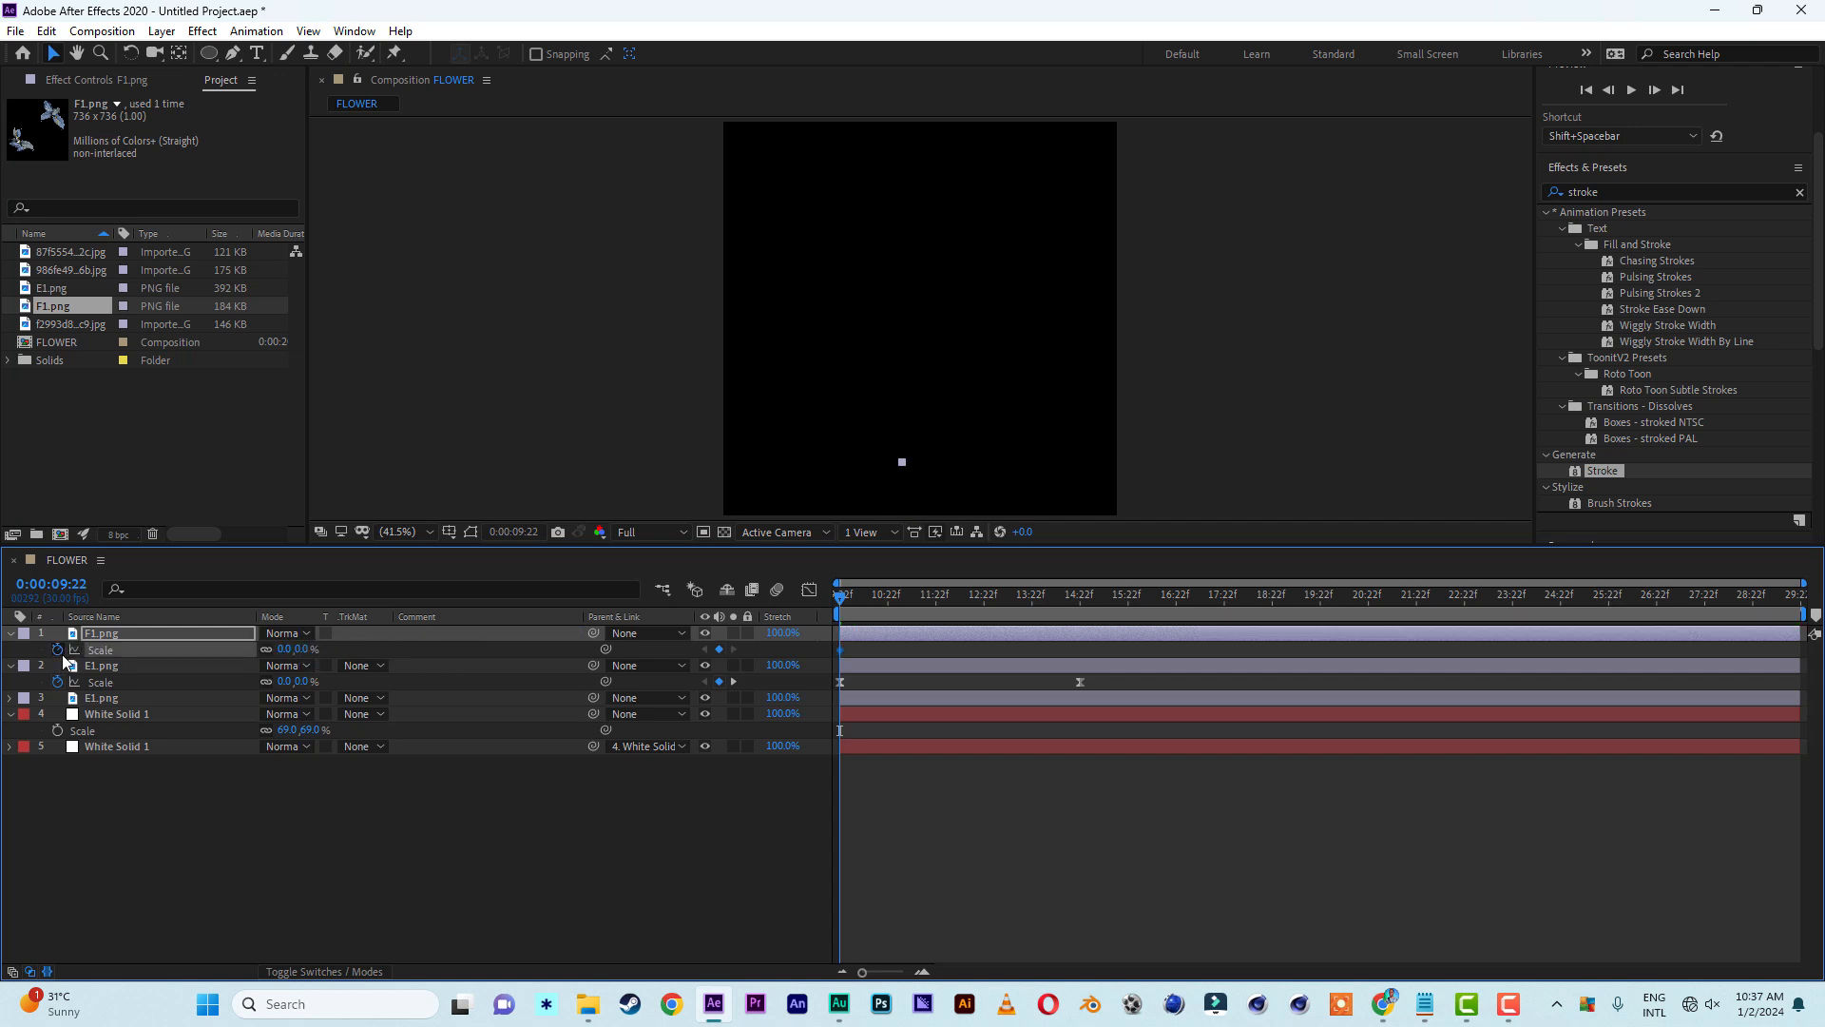
{"action": "left_click", "coordinate": [1082, 599]}
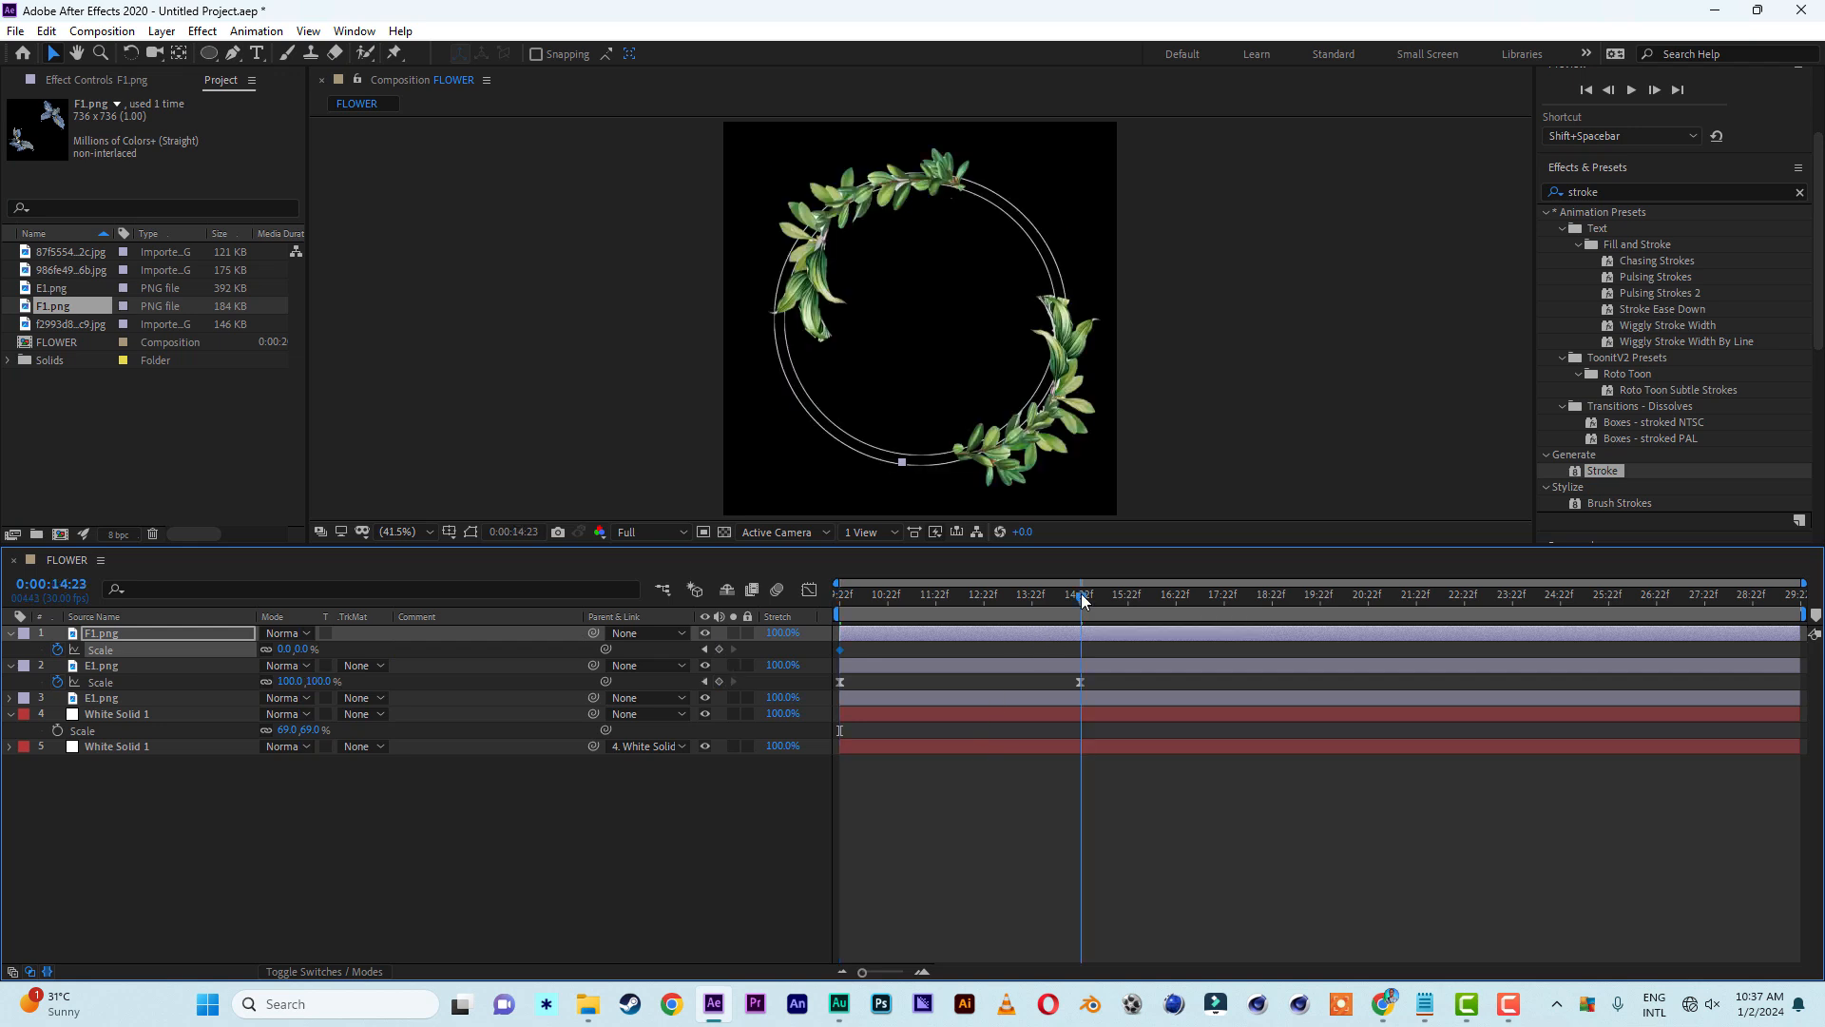
{"action": "left_click", "coordinate": [302, 649]}
{"action": "type", "text": "100"}
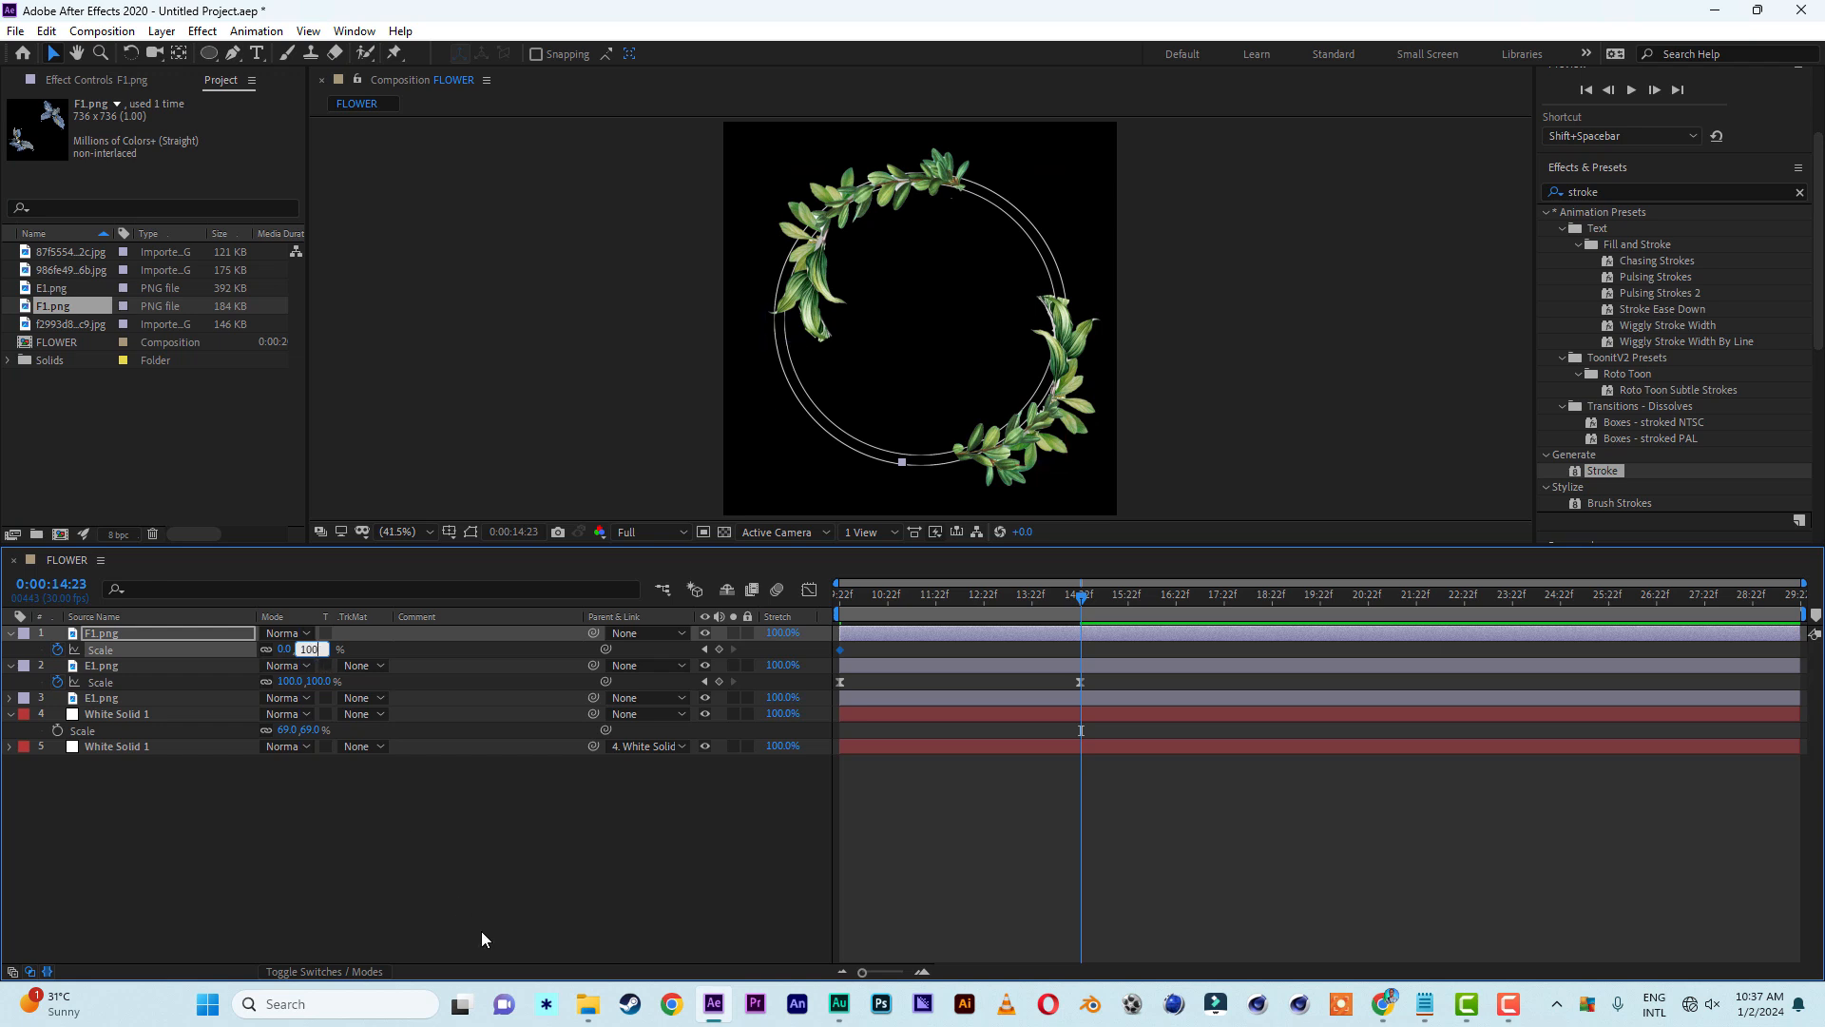
{"action": "left_click", "coordinate": [460, 898]}
Apply Easy Ease to both Scale keyframes of the F1.png layer
{"action": "left_click_drag", "start_coordinate": [1103, 647], "coordinate": [802, 652]}
{"action": "right_click", "coordinate": [840, 651]}
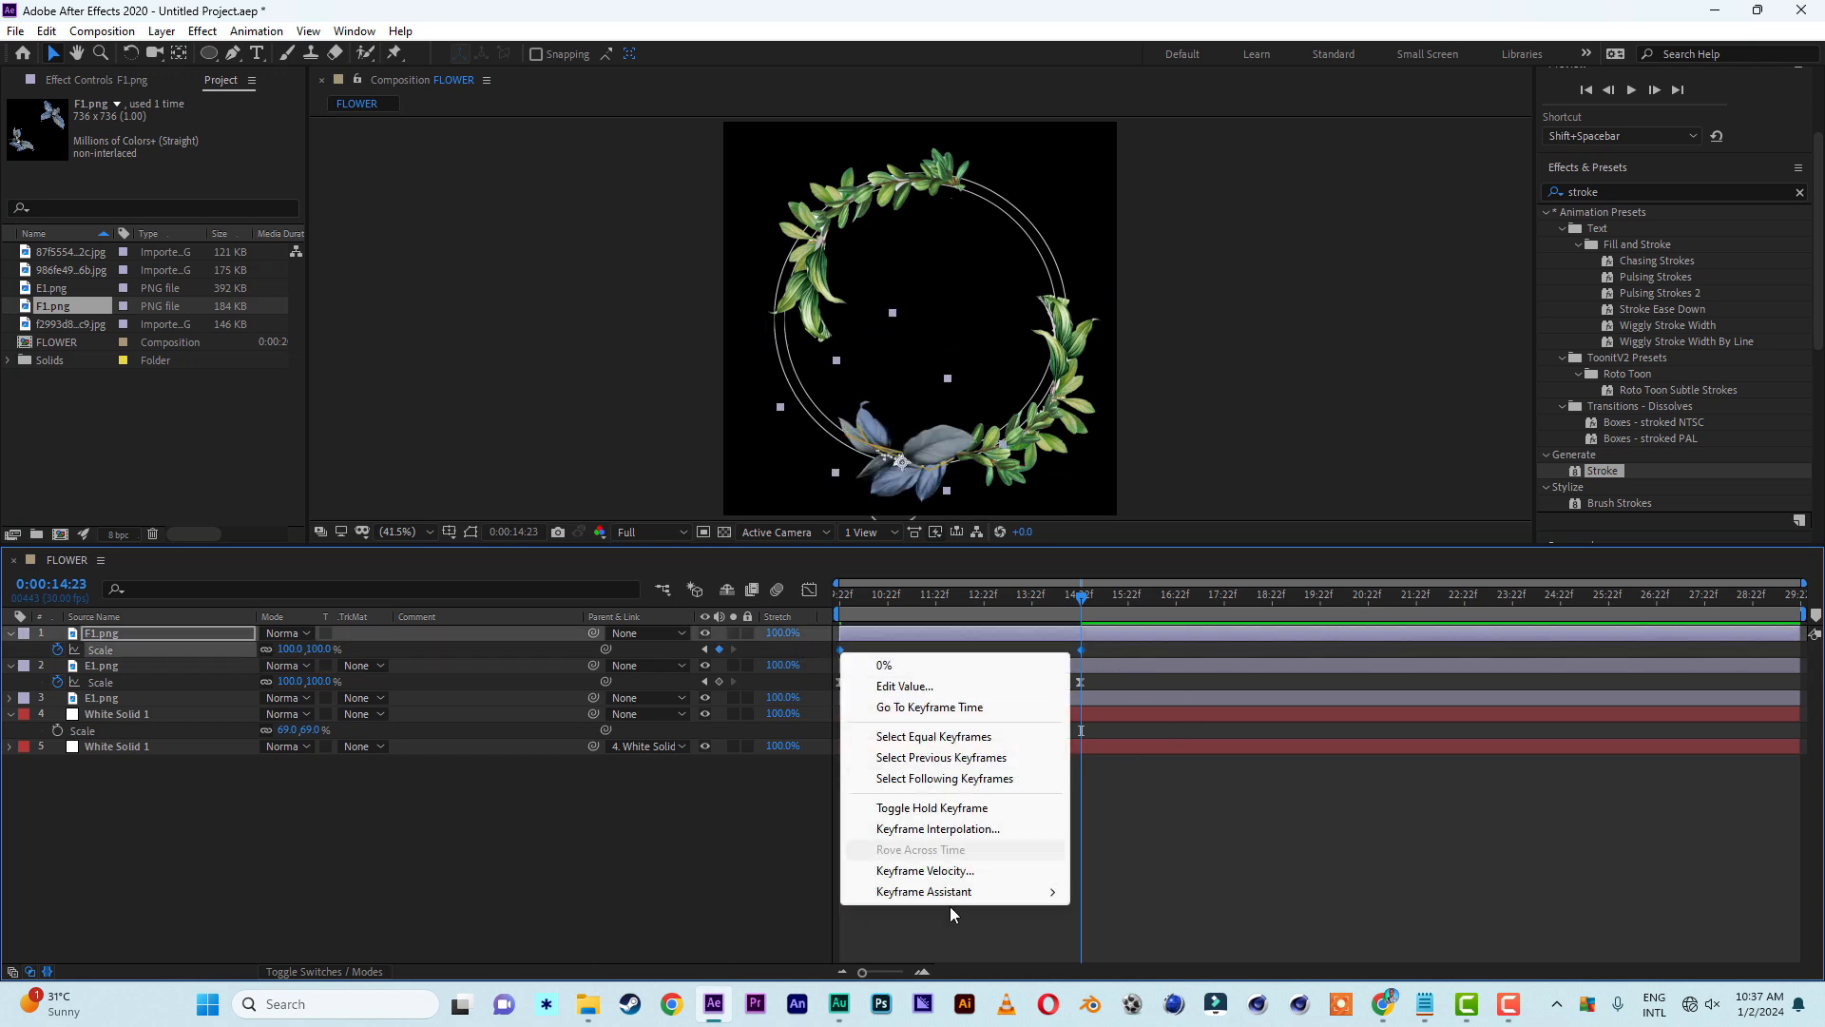
{"action": "mouse_move", "coordinate": [992, 903]}
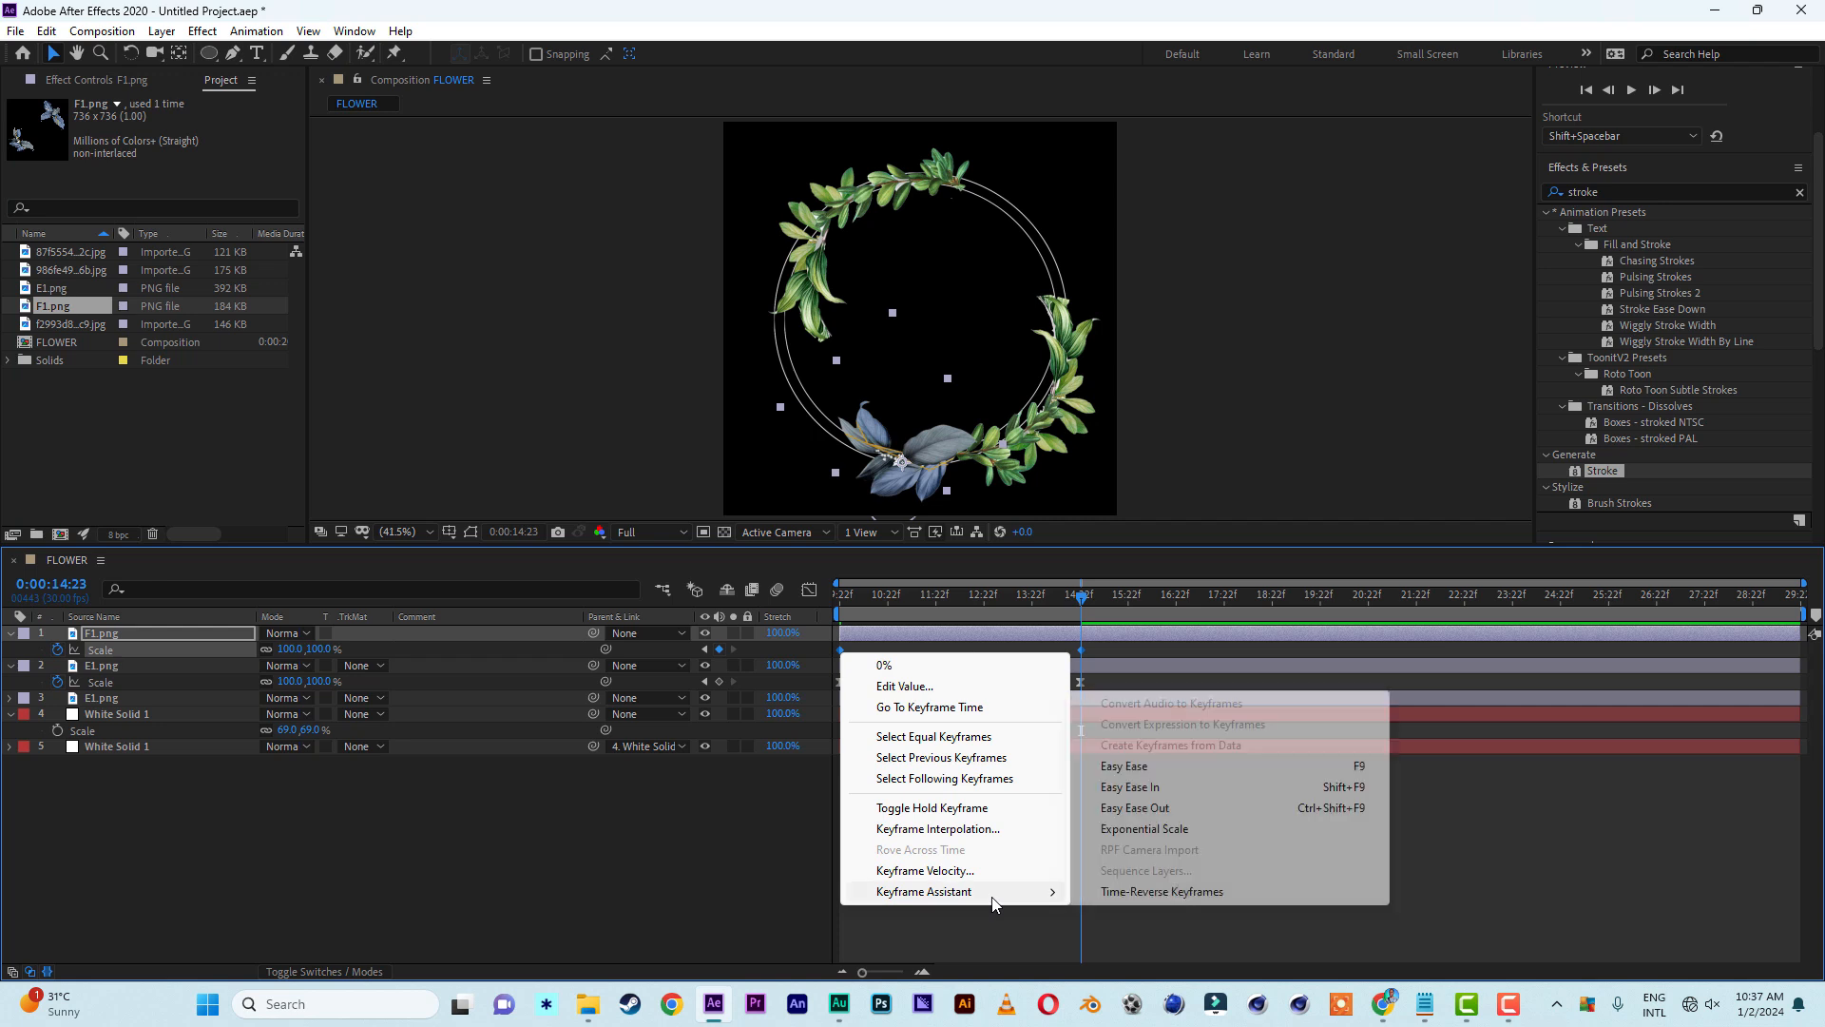
{"action": "left_click", "coordinate": [1156, 765]}
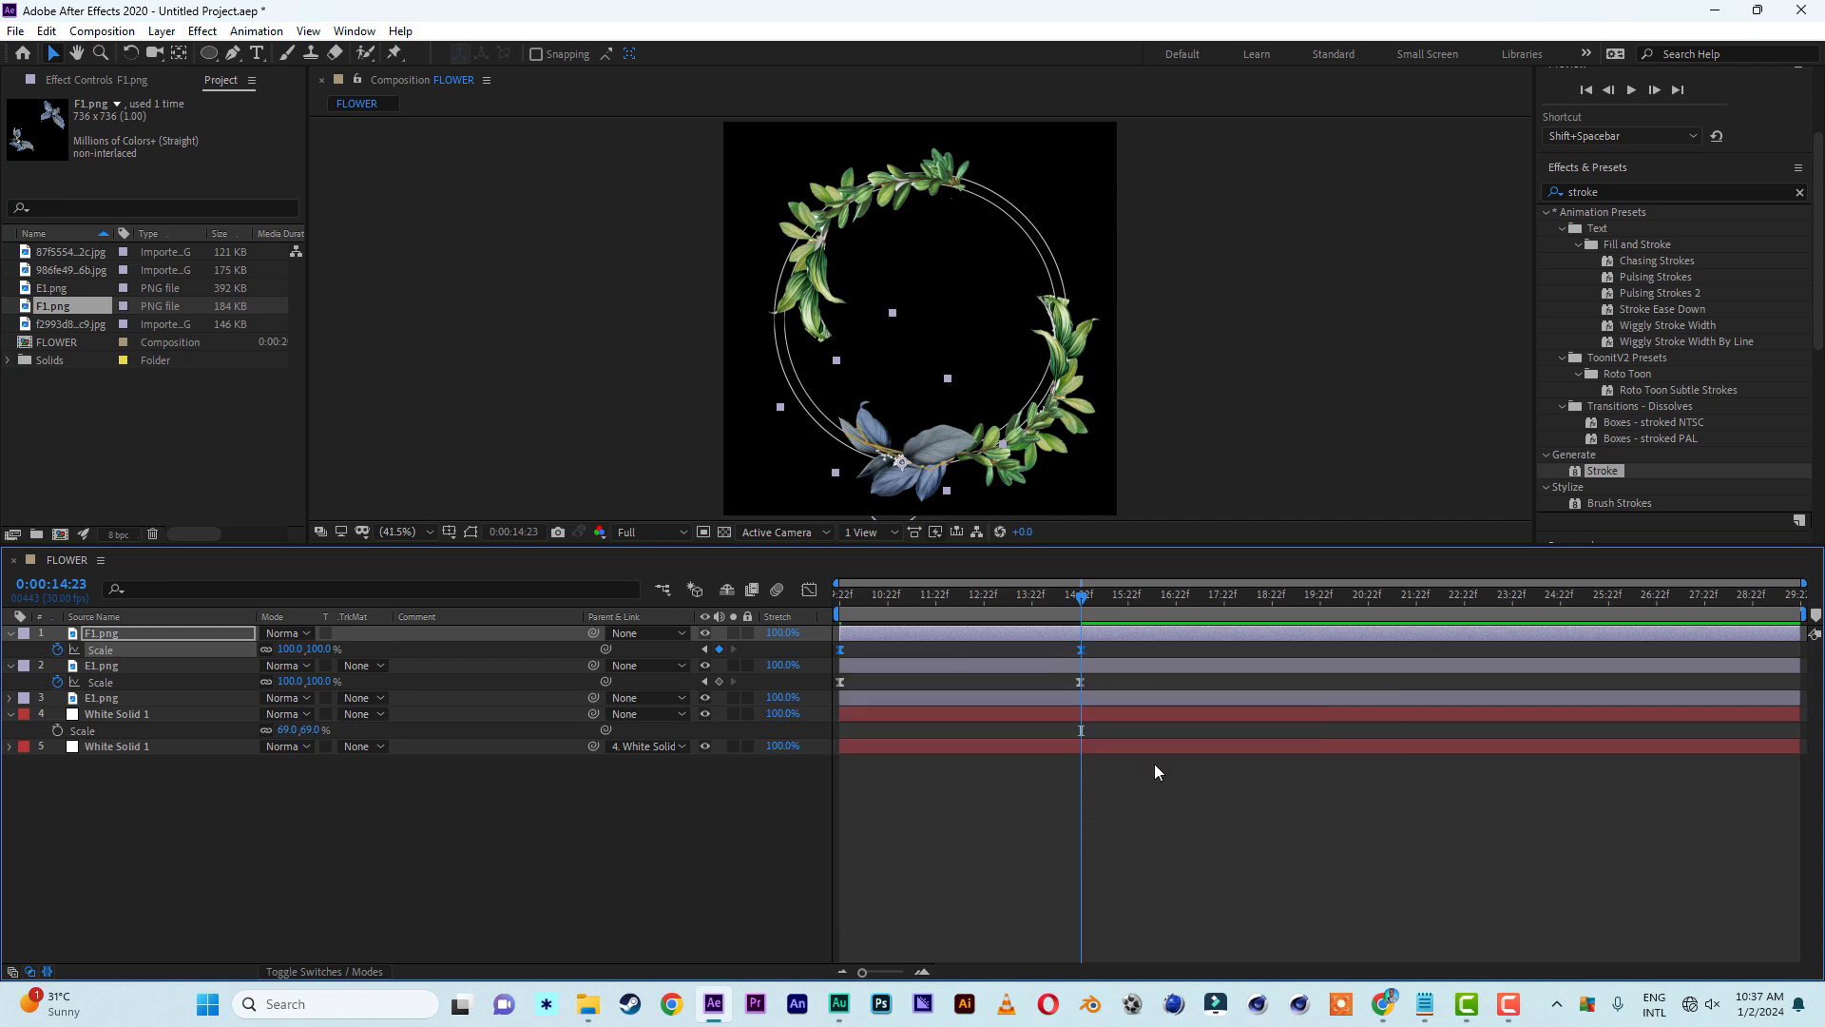
Preview the blue flower's eased growth together with the branches from 0:00:09:22
{"action": "left_click", "coordinate": [809, 591]}
{"action": "left_click", "coordinate": [1081, 916]}
{"action": "left_click_drag", "start_coordinate": [1044, 915], "coordinate": [848, 911]}
{"action": "left_click", "coordinate": [809, 590]}
{"action": "key", "text": "space"}
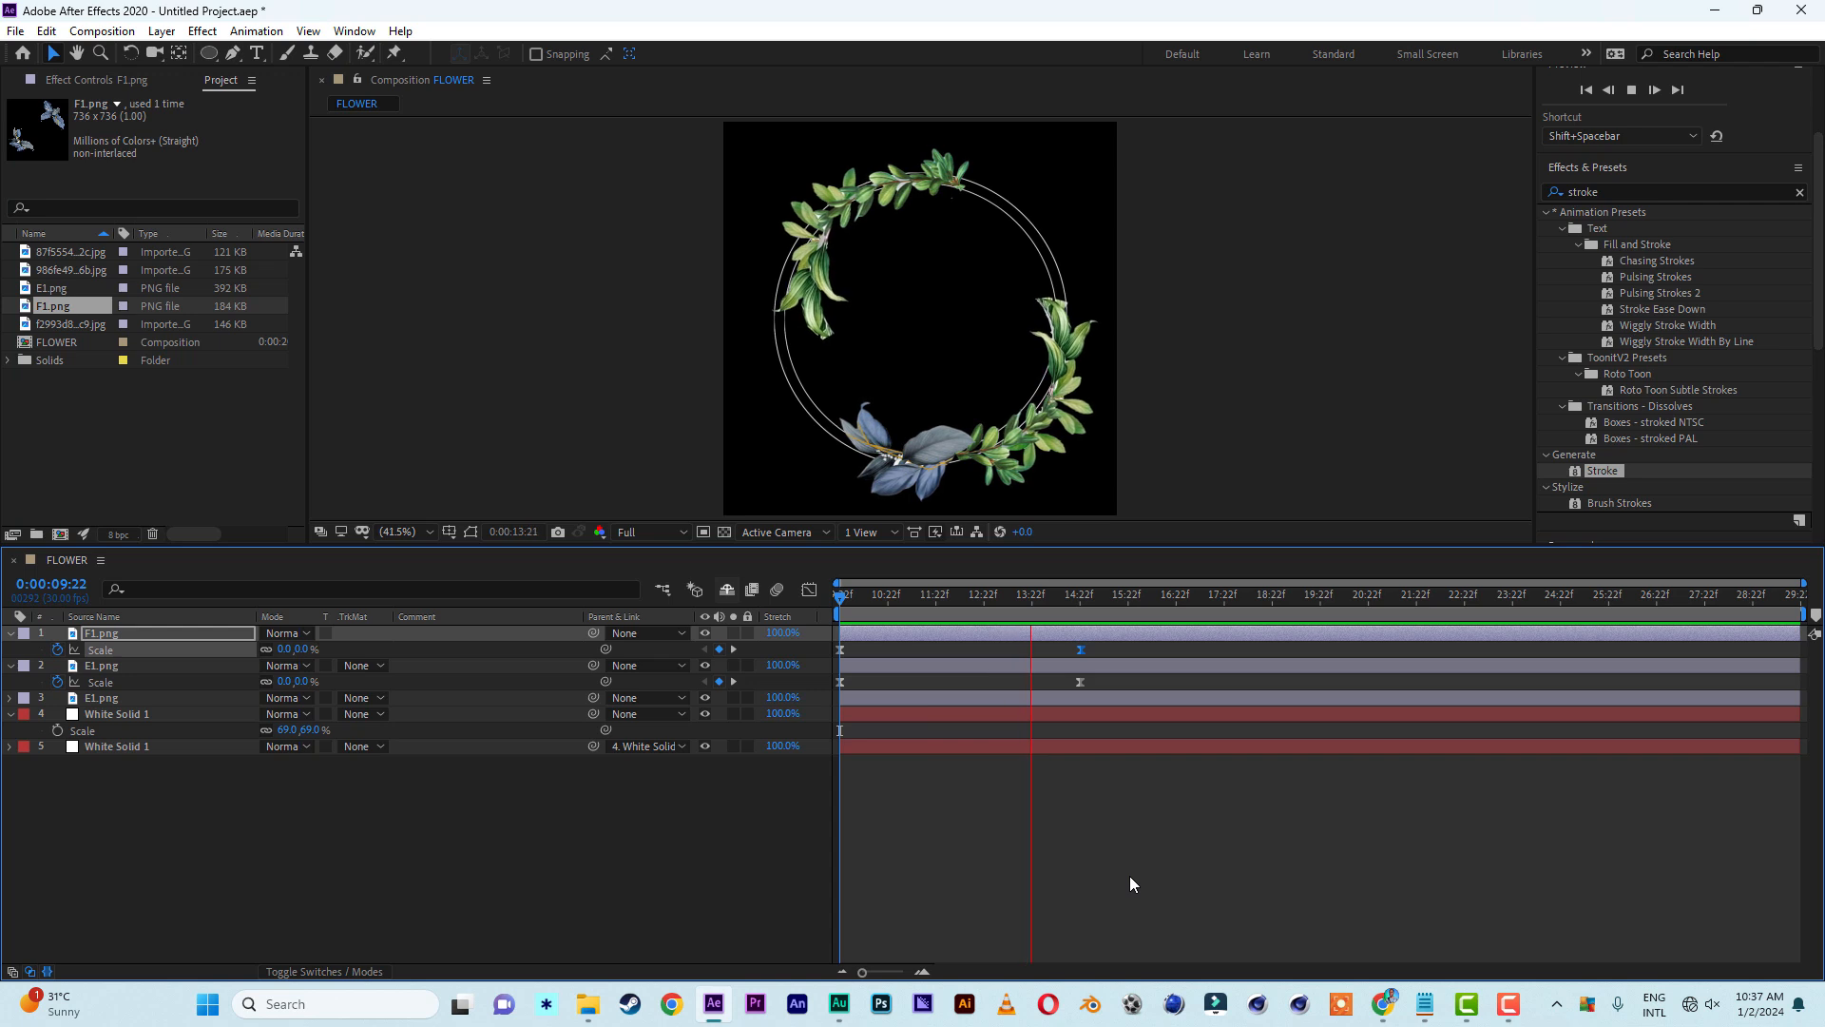
{"action": "key", "text": "space"}
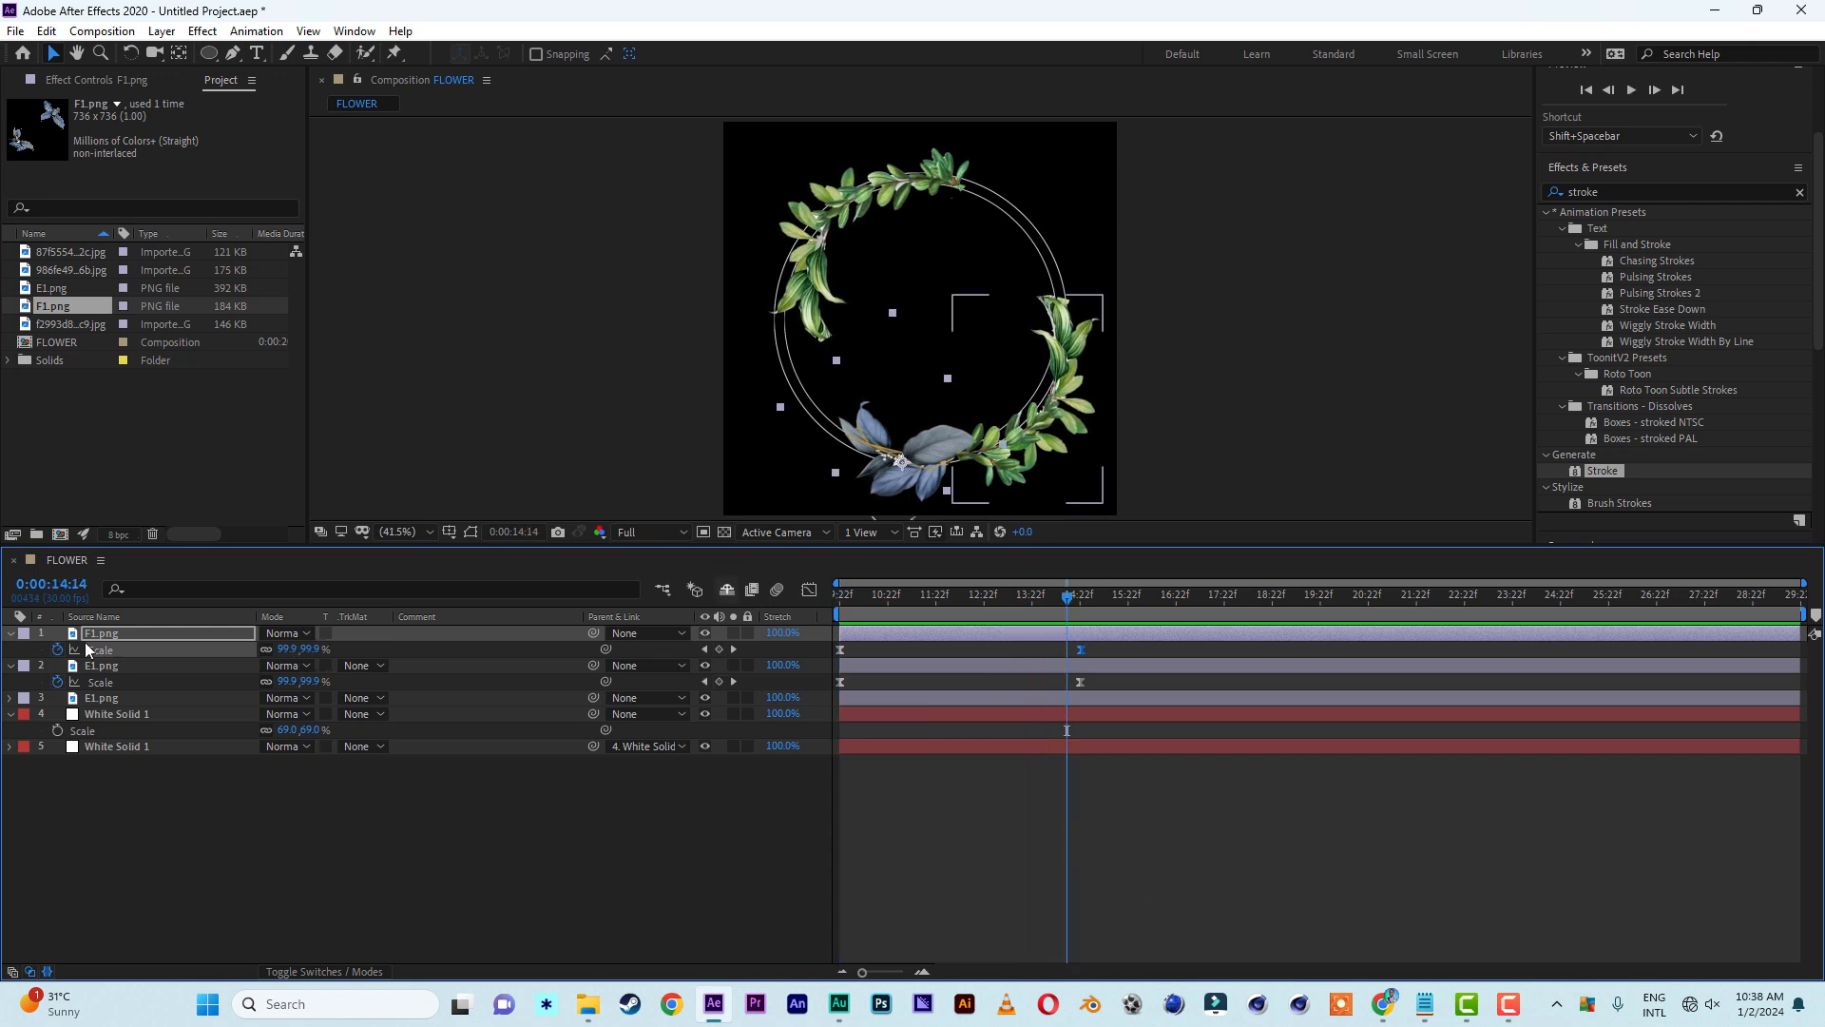
Collapse the displayed properties of all layers in the FLOWER timeline
{"action": "left_click", "coordinate": [10, 634]}
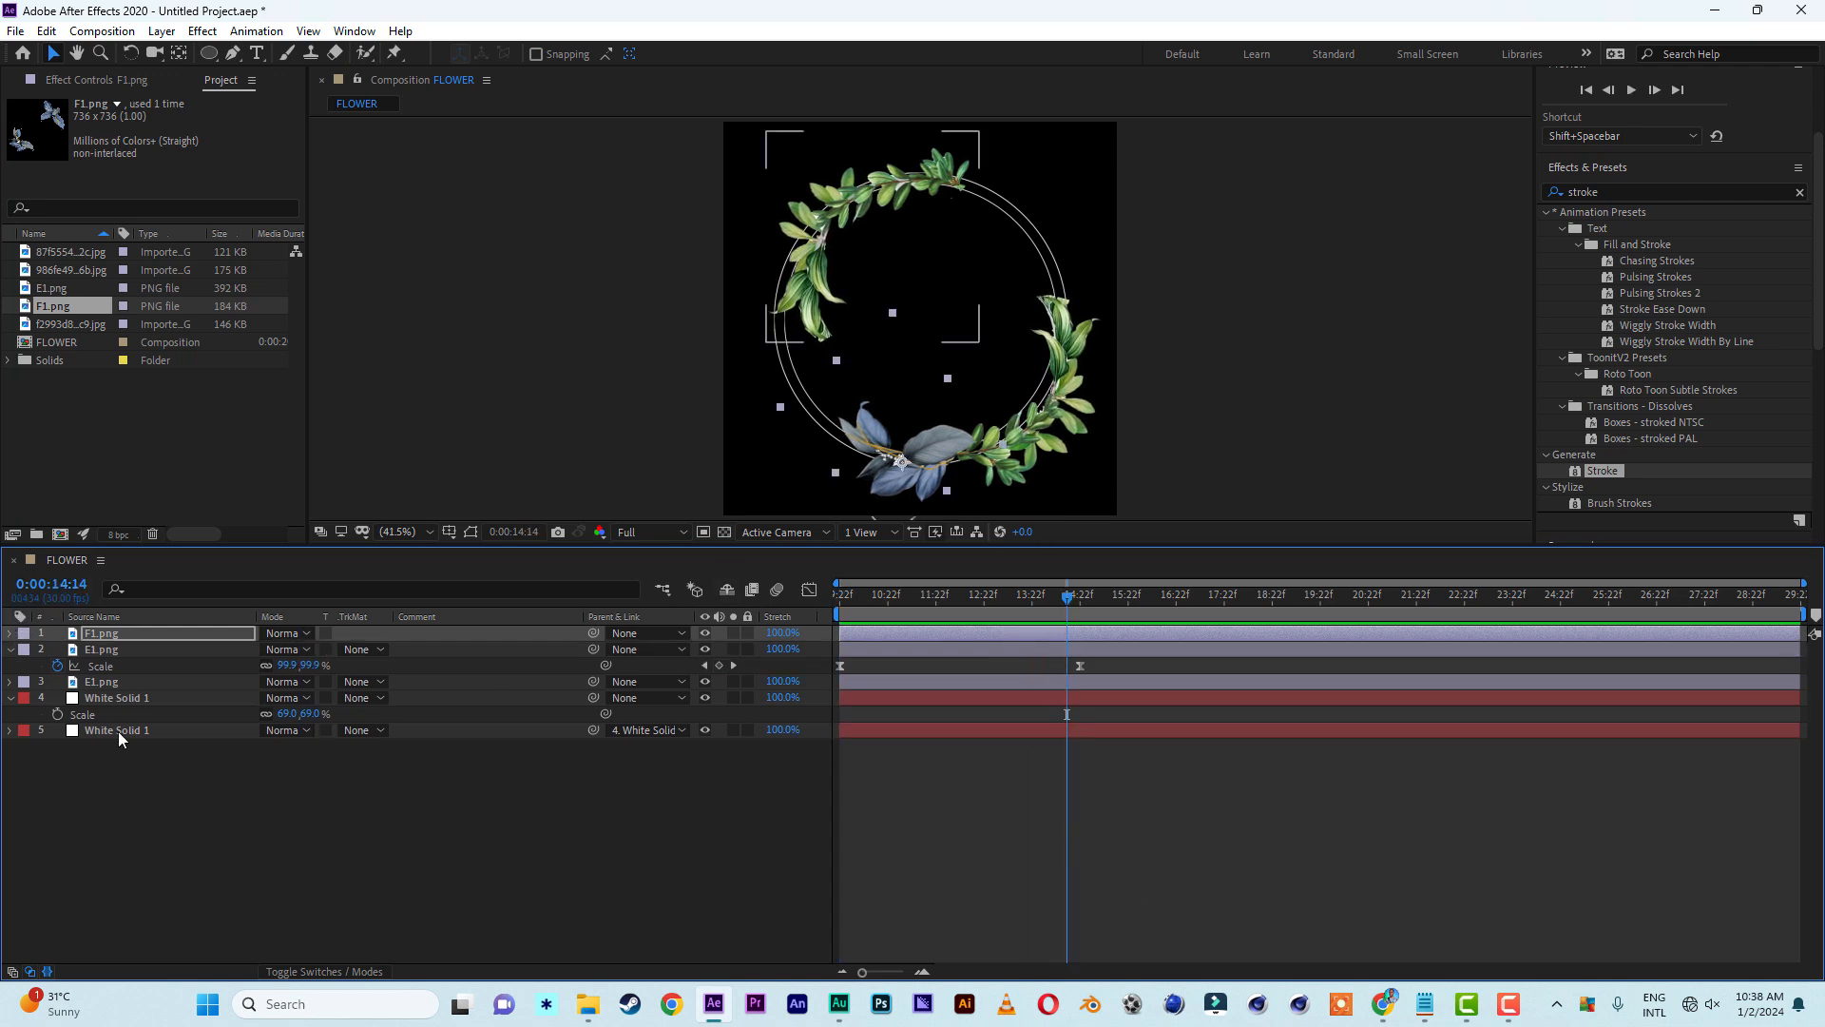
{"action": "left_click", "coordinate": [188, 884]}
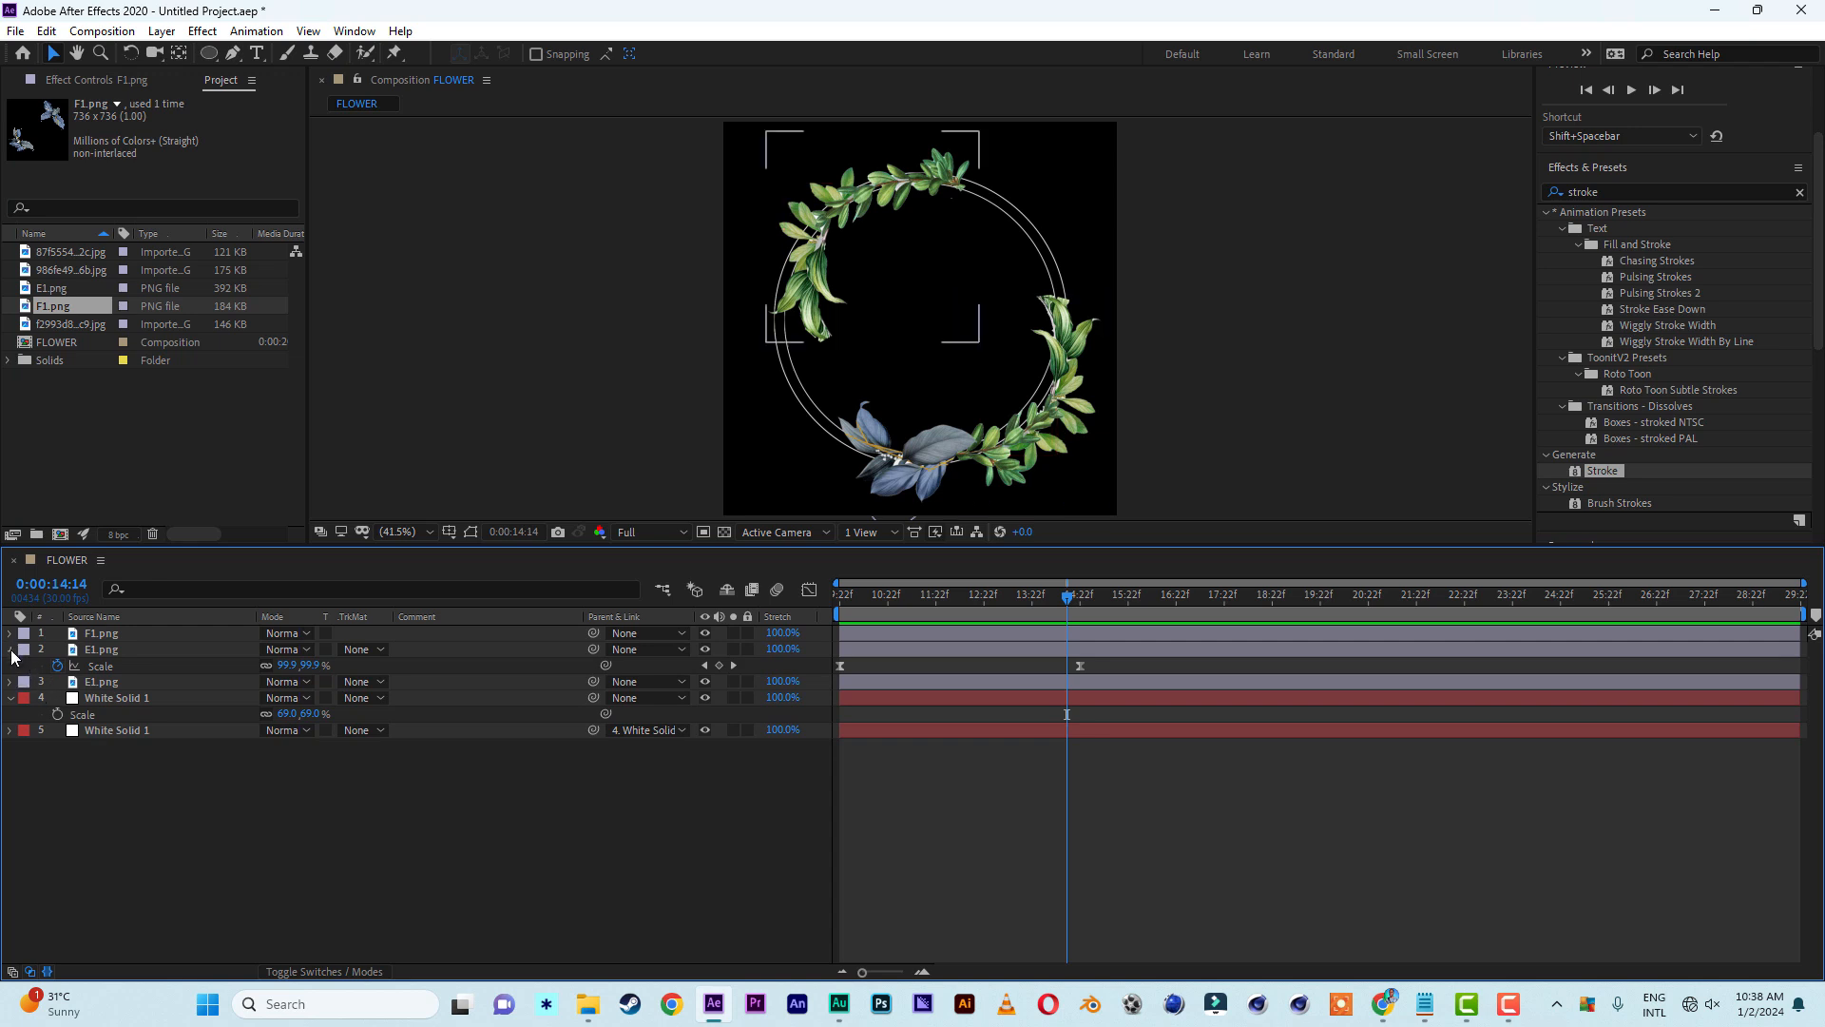
{"action": "left_click", "coordinate": [10, 649]}
{"action": "left_click", "coordinate": [10, 682]}
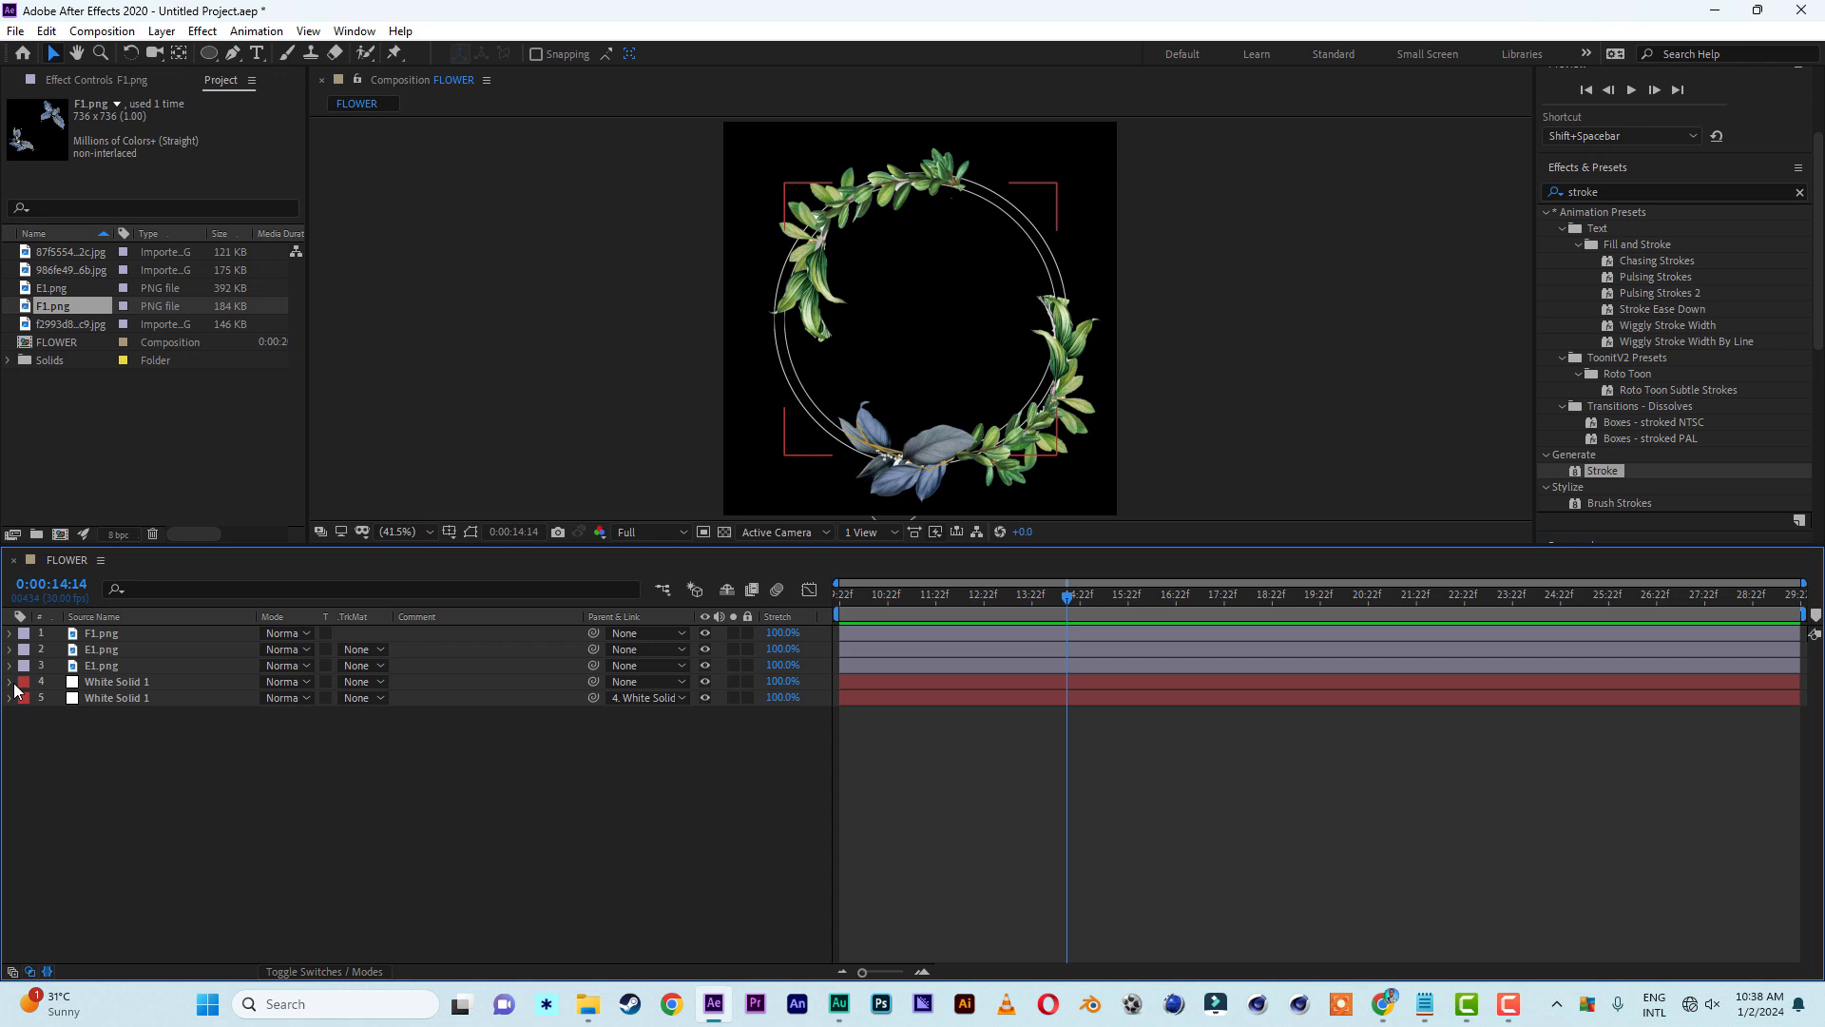
Duplicate the lower branch's E1.png layer and move the copy's base onto the blue flower's centre
{"action": "left_click", "coordinate": [122, 667]}
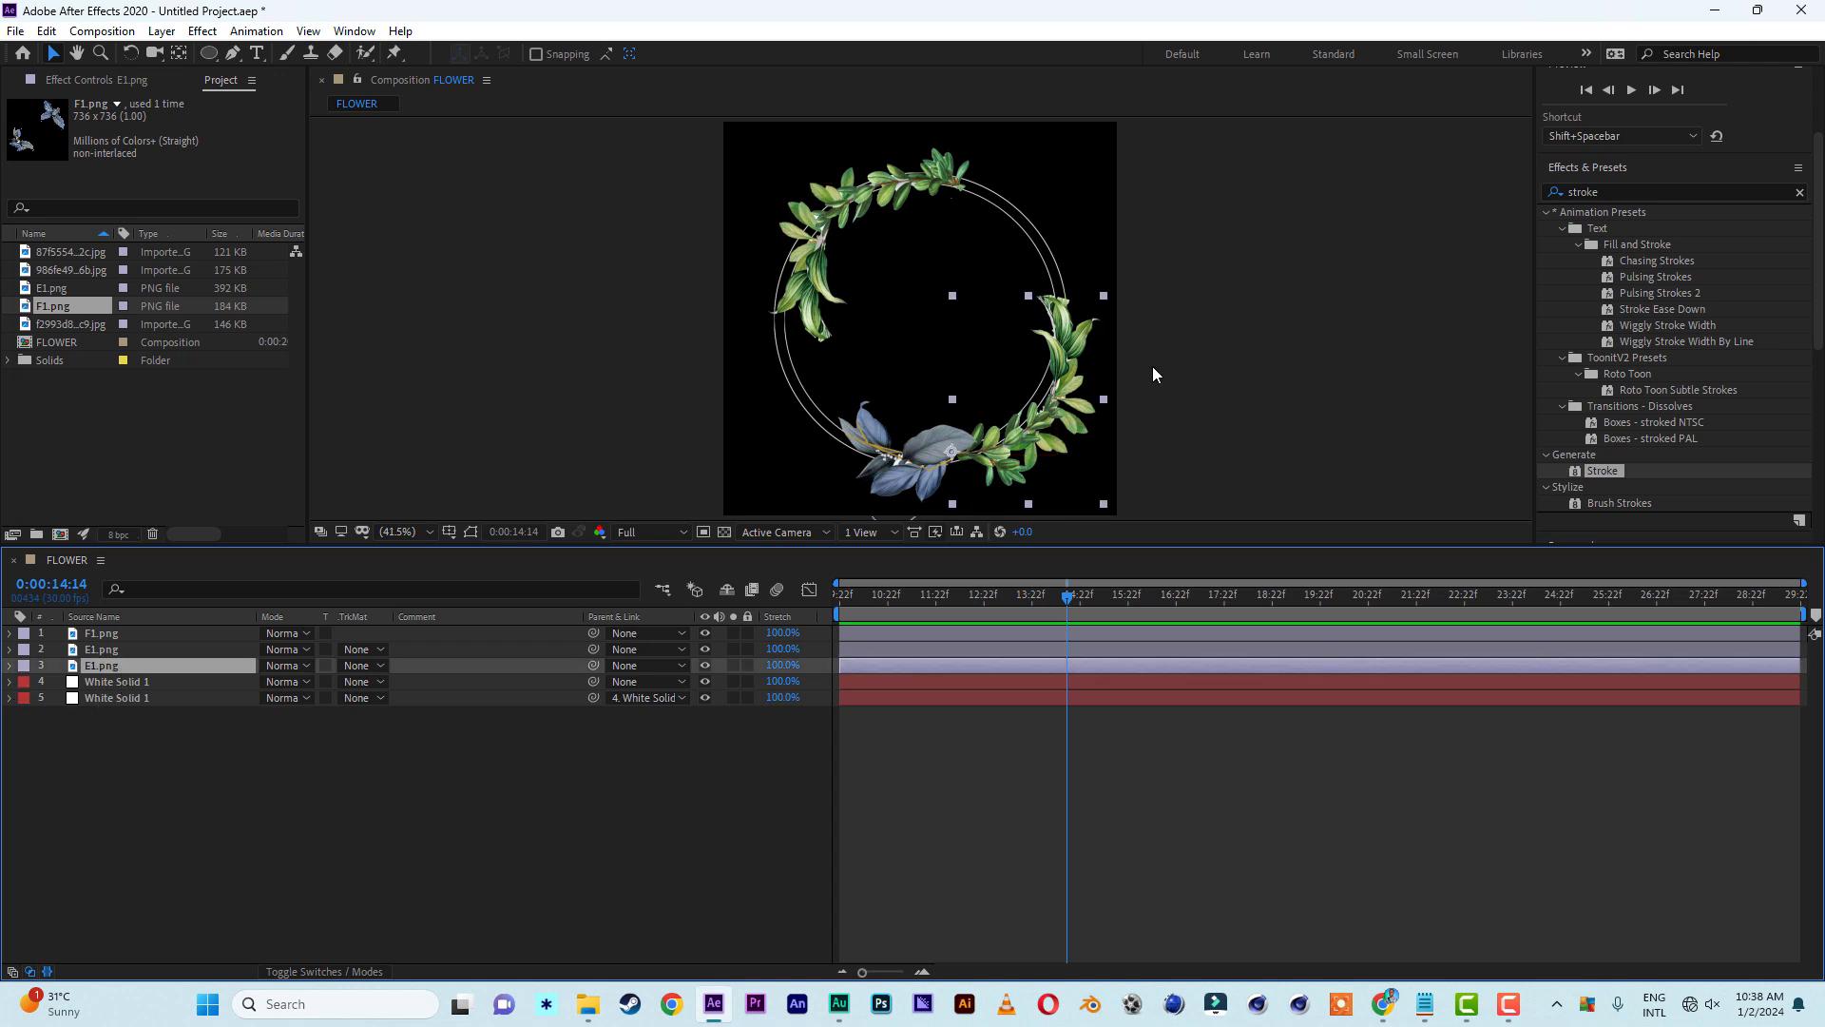
{"action": "key", "text": "ctrl+d"}
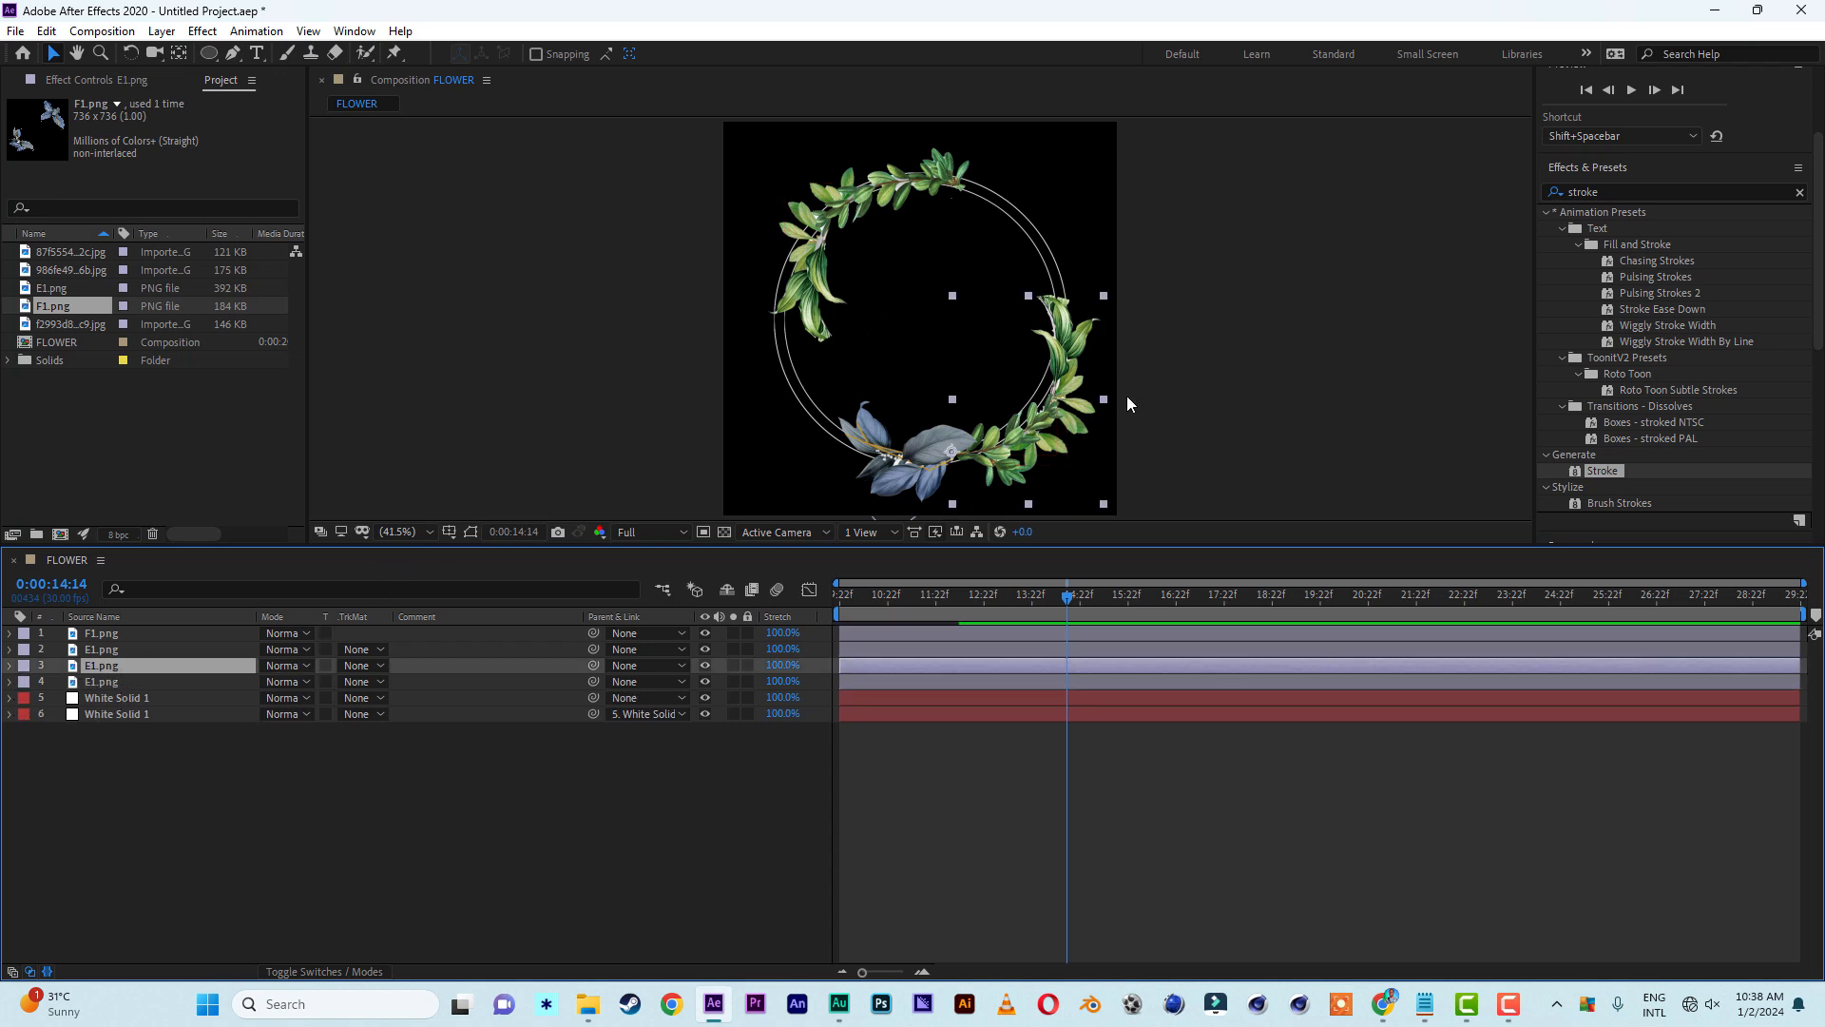
{"action": "mouse_move", "coordinate": [952, 451]}
{"action": "left_mouse_down"}
{"action": "mouse_move", "coordinate": [884, 454]}
{"action": "mouse_move", "coordinate": [972, 444]}
{"action": "left_mouse_up"}
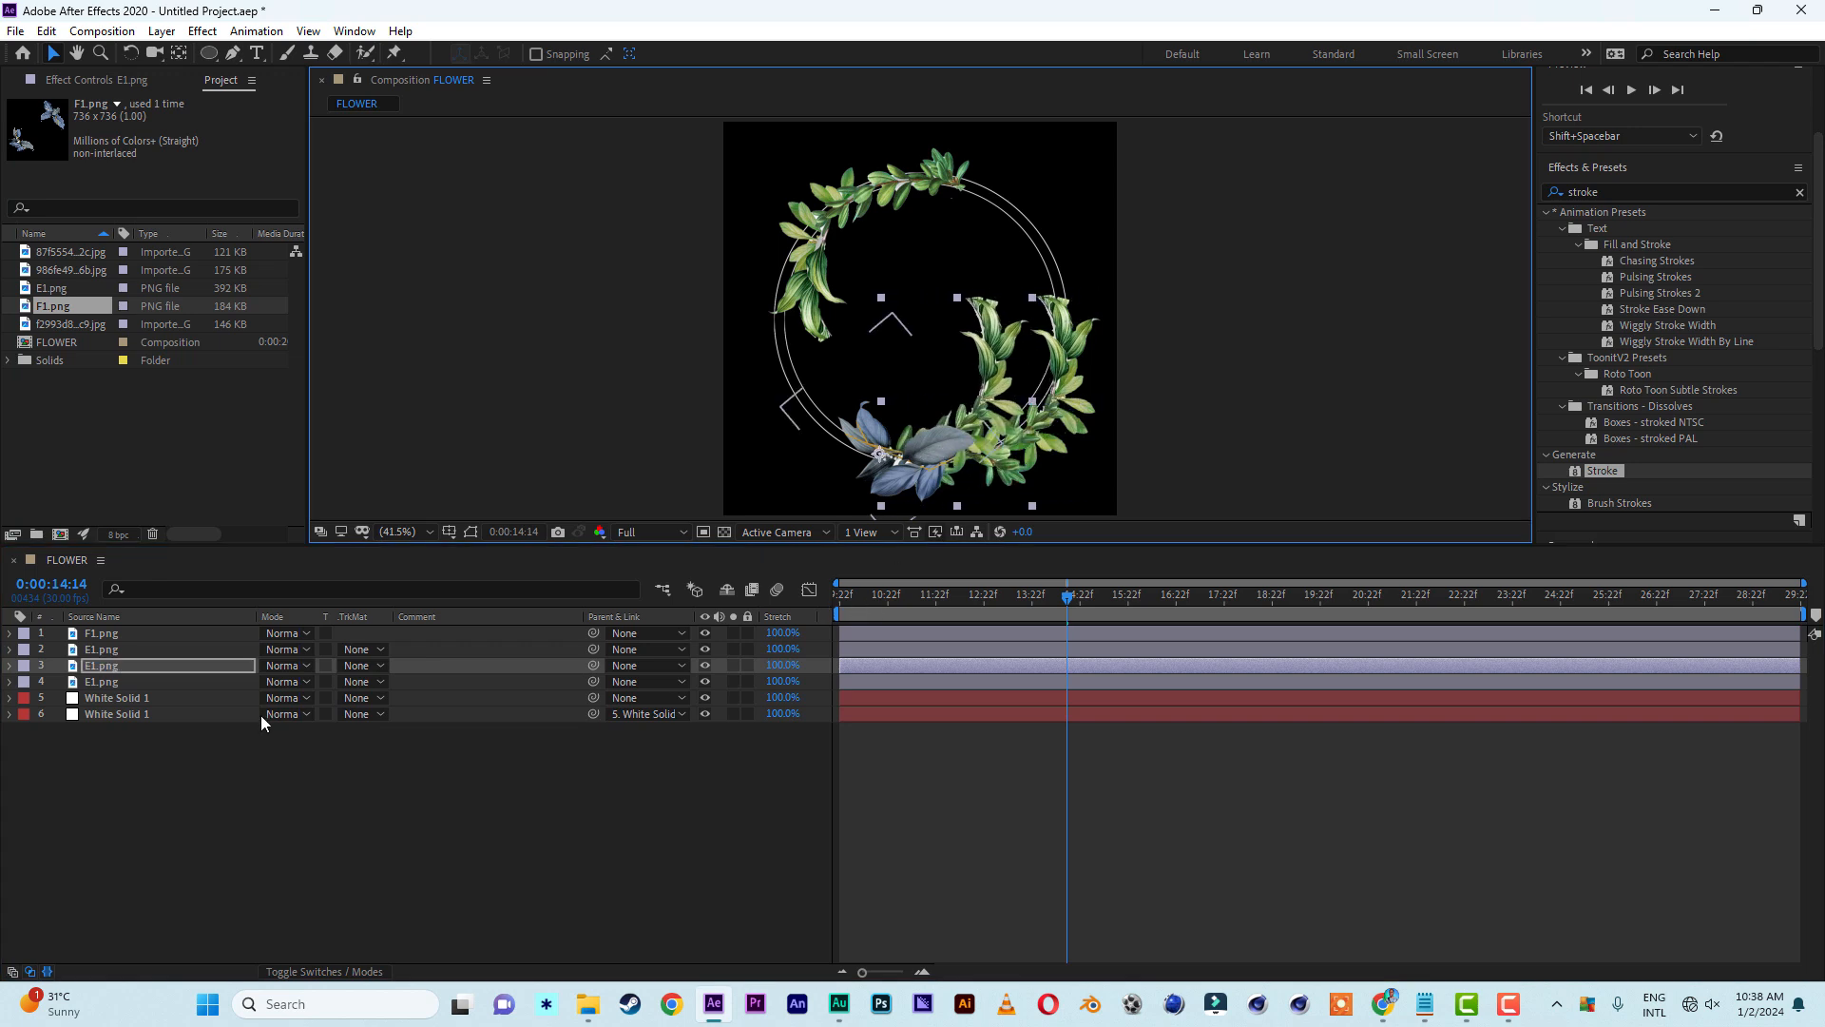
Set the end Scale keyframe of the duplicated E1.png branch at 0:00:14:22 to 28%
{"action": "key", "text": "s"}
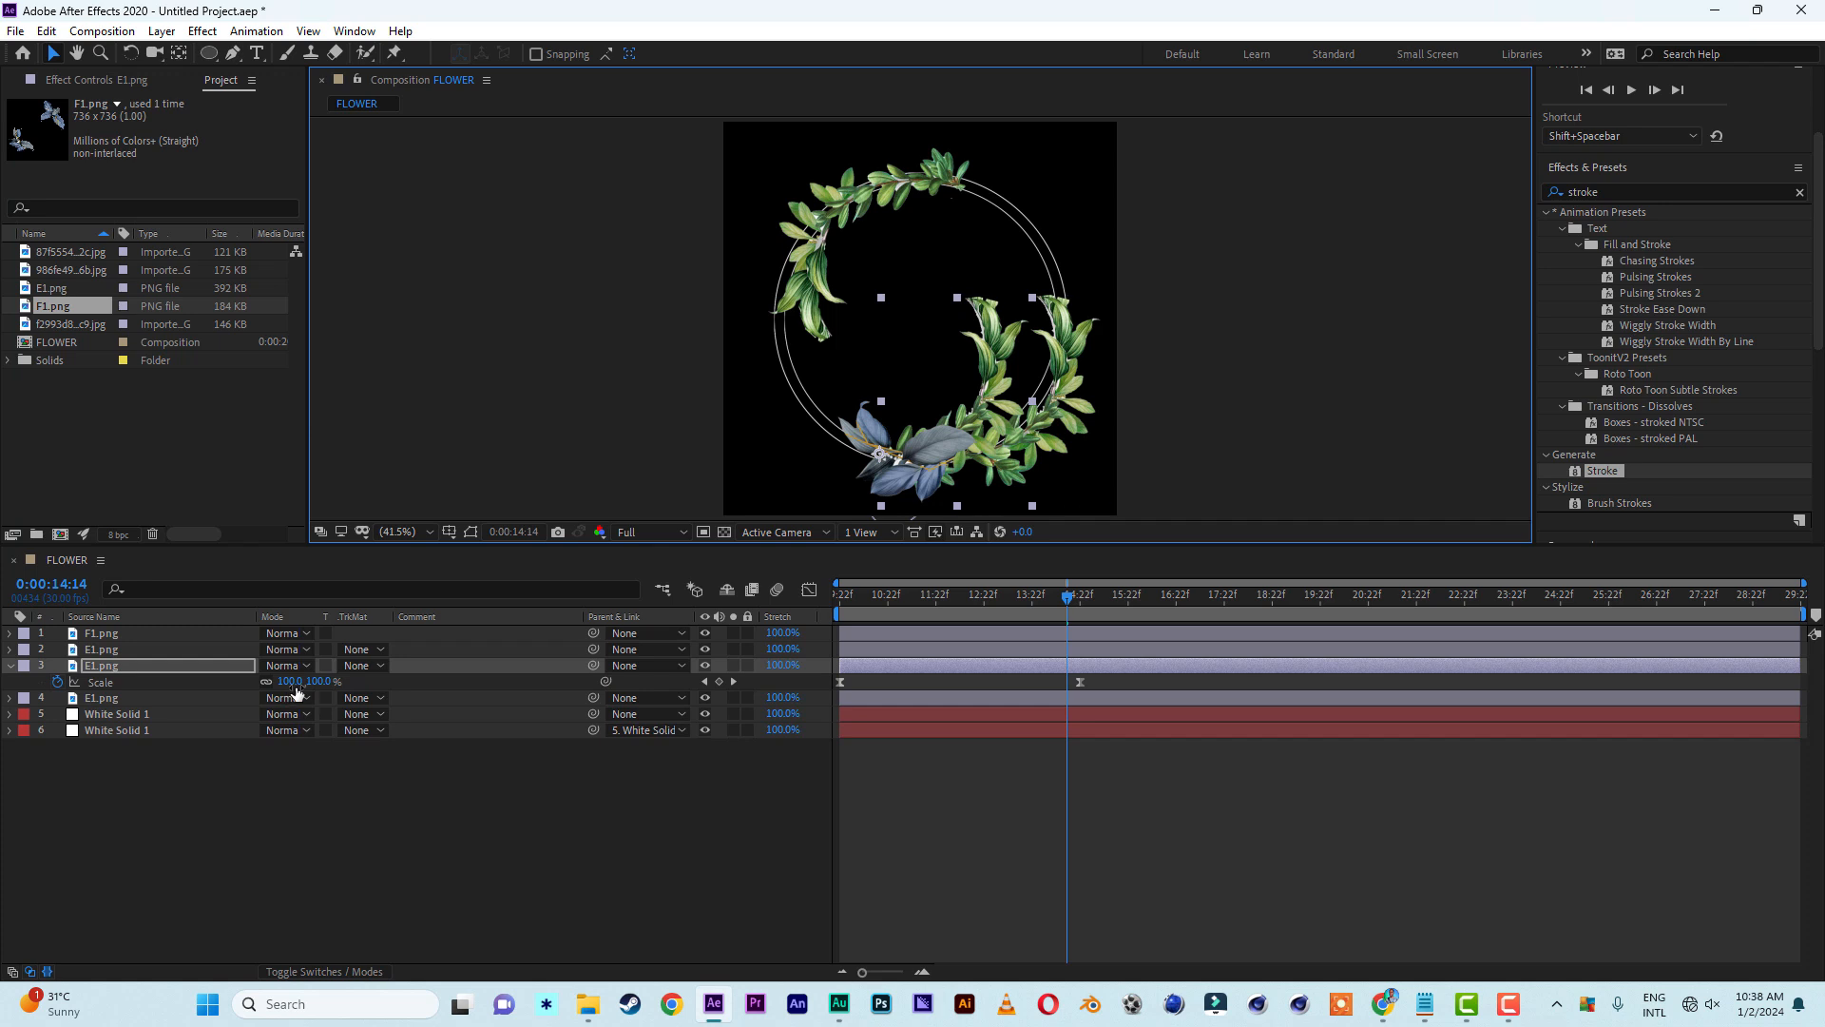
{"action": "left_click_drag", "start_coordinate": [1069, 595], "coordinate": [1076, 604]}
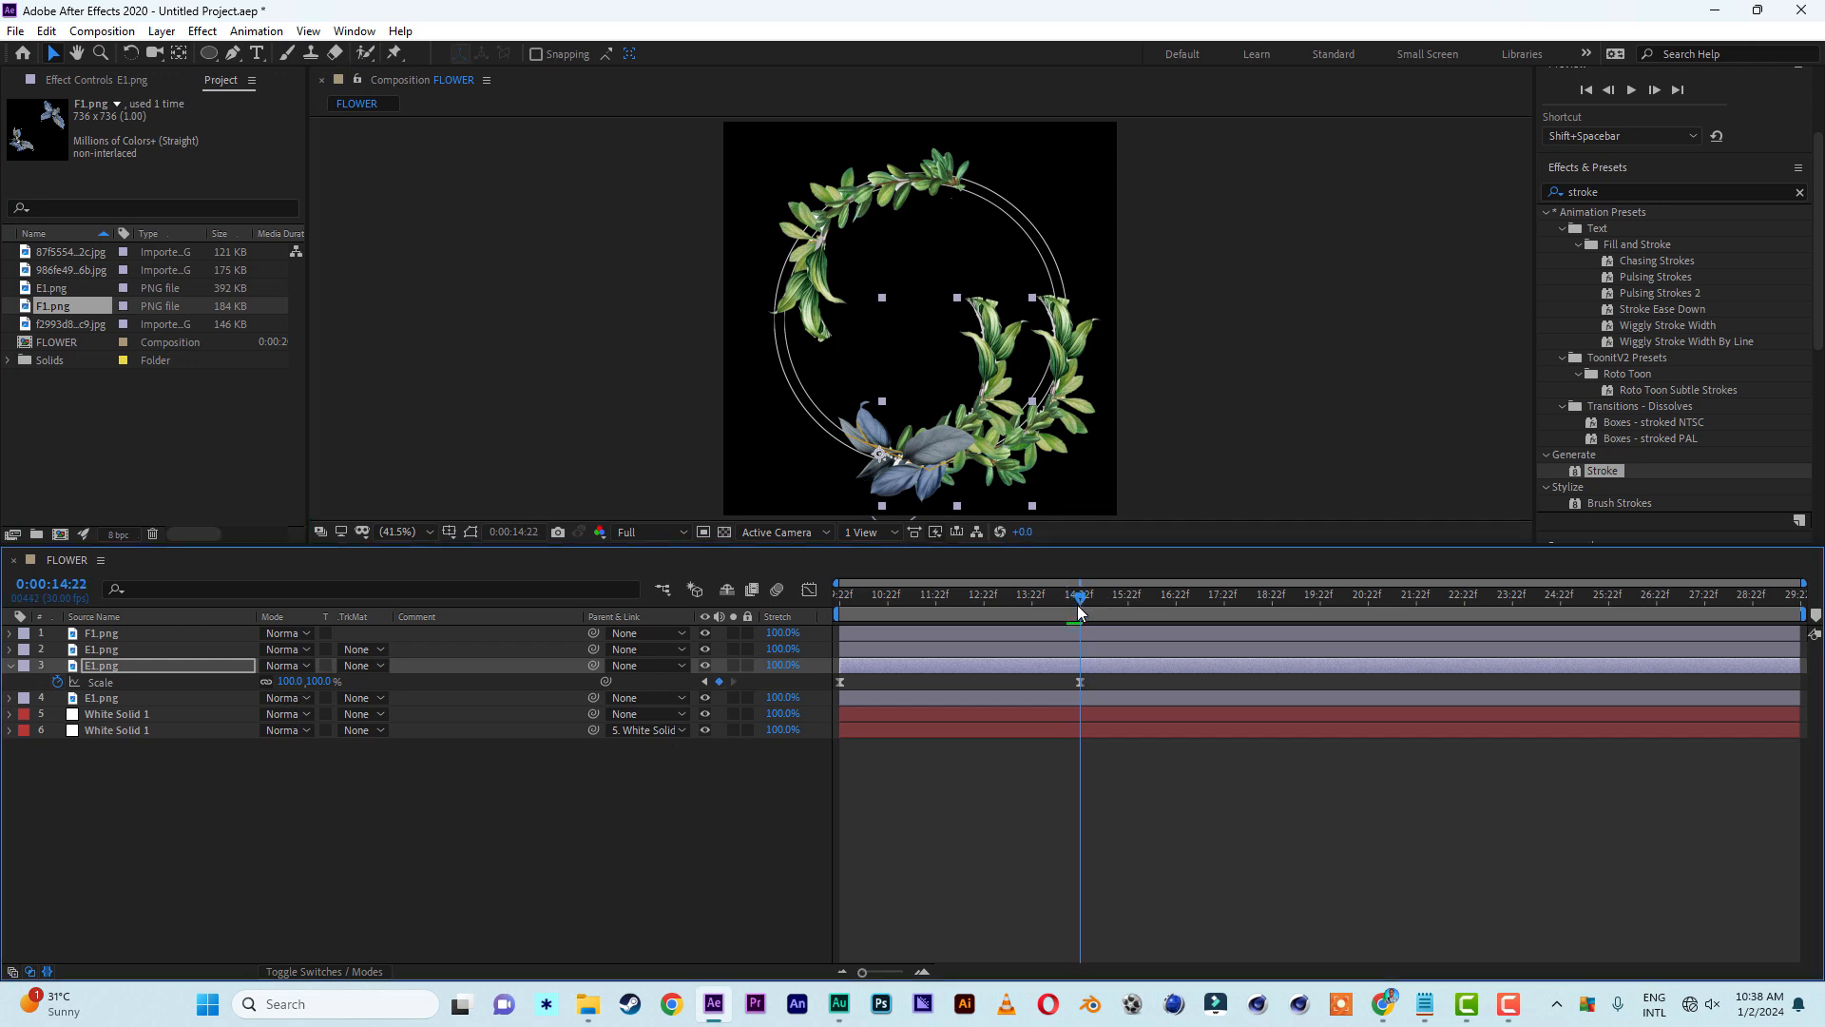
{"action": "left_click", "coordinate": [1079, 683]}
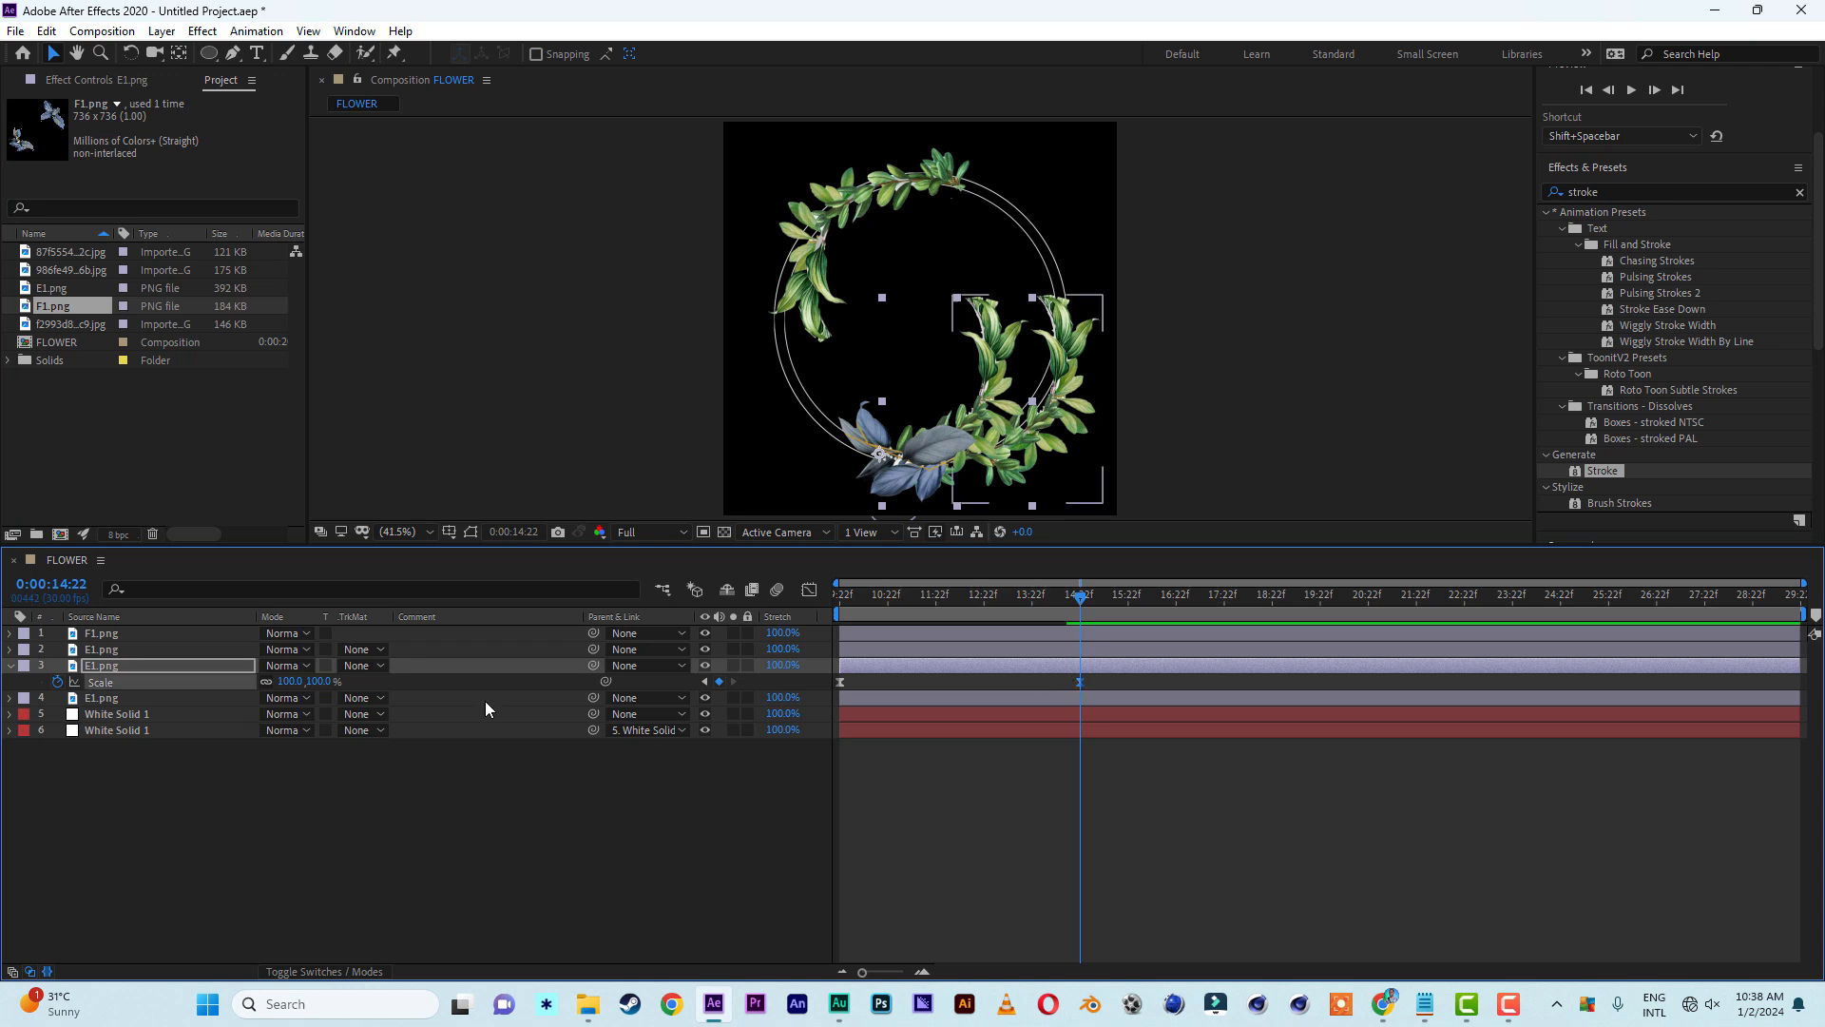
{"action": "left_click_drag", "start_coordinate": [322, 682], "coordinate": [268, 692]}
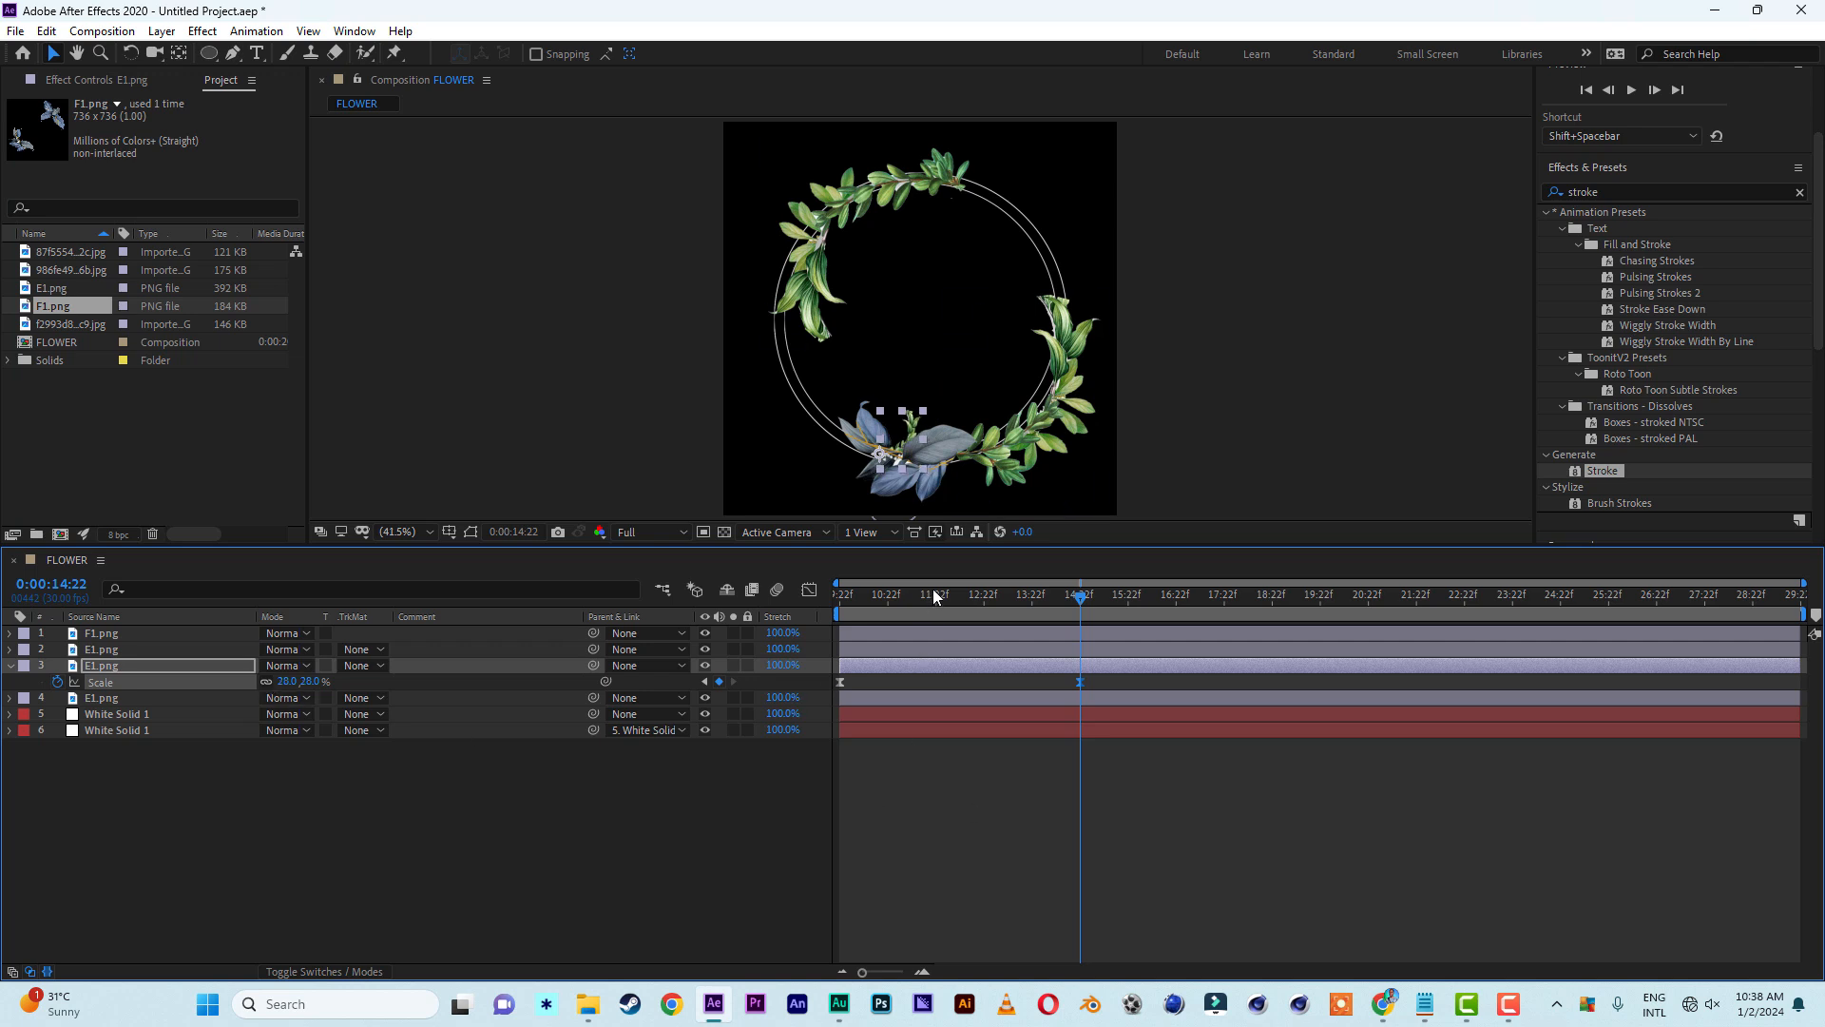
Preview the small branch copy's growth from 0:00:09:22 and collapse its layer properties
{"action": "key", "text": "space"}
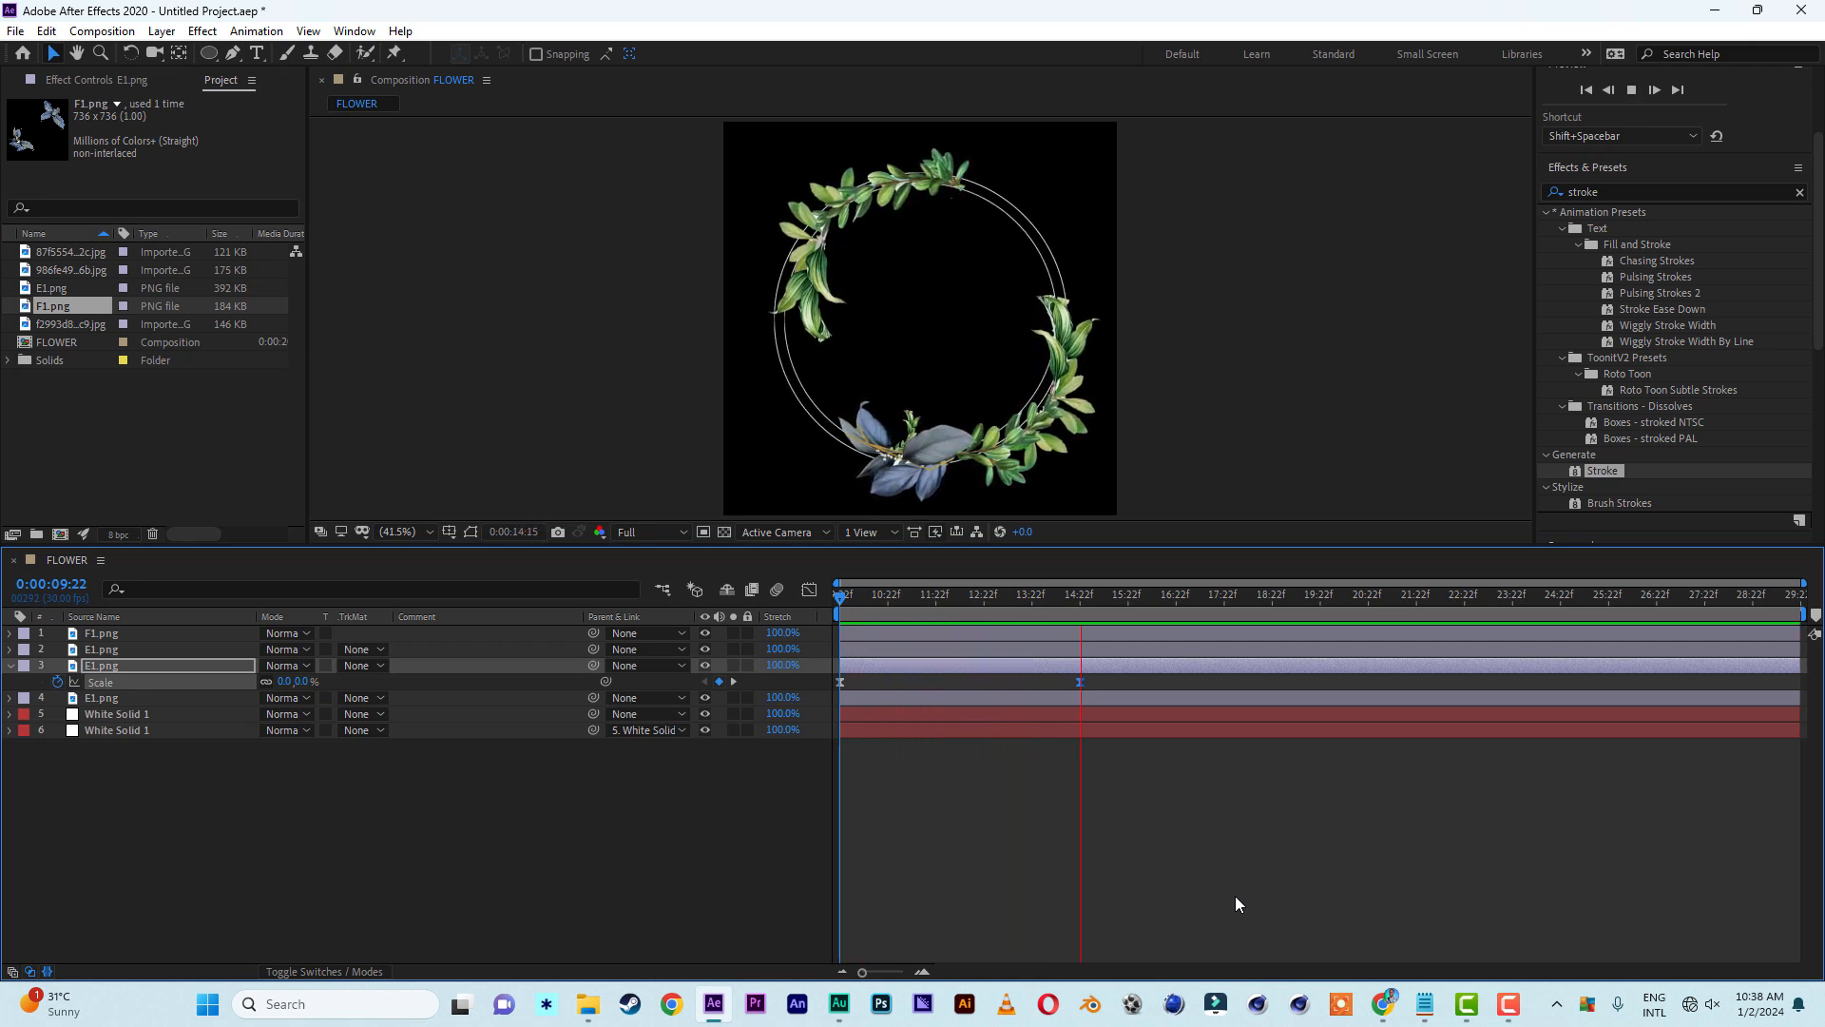
{"action": "left_click_drag", "start_coordinate": [1069, 591], "coordinate": [1227, 618]}
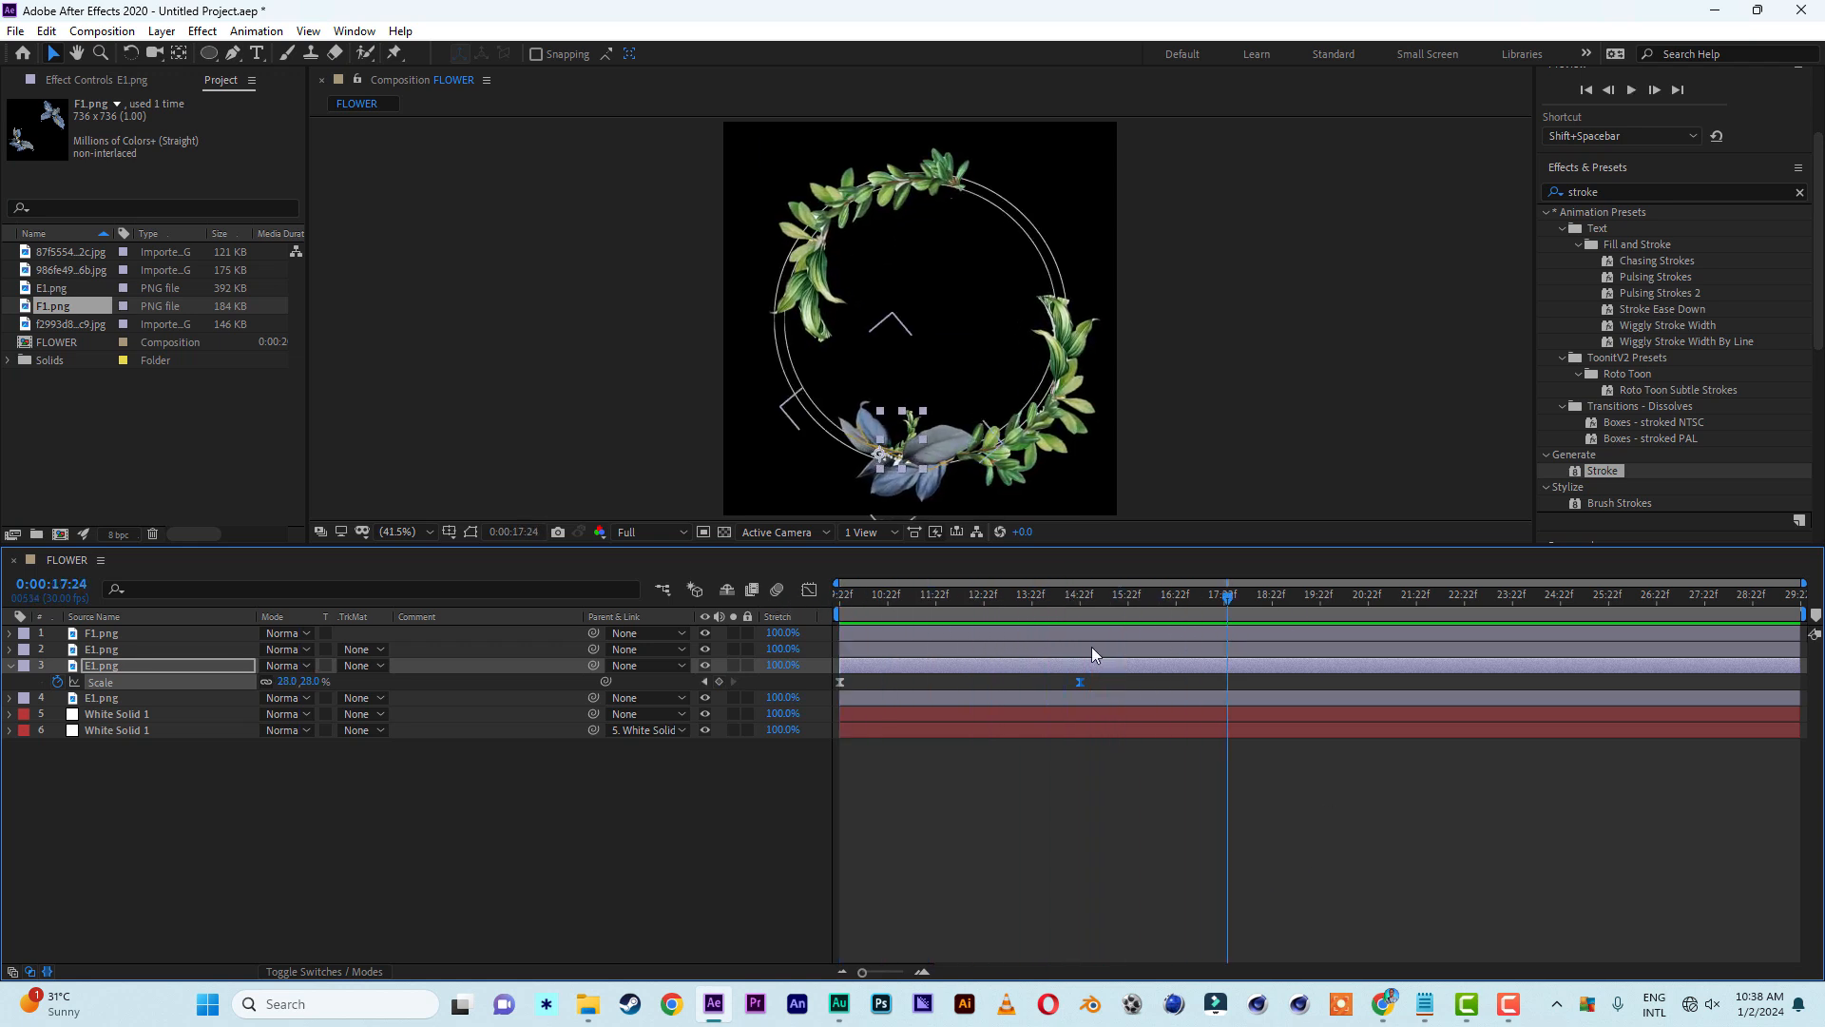
{"action": "left_click", "coordinate": [11, 666]}
{"action": "left_click", "coordinate": [568, 921]}
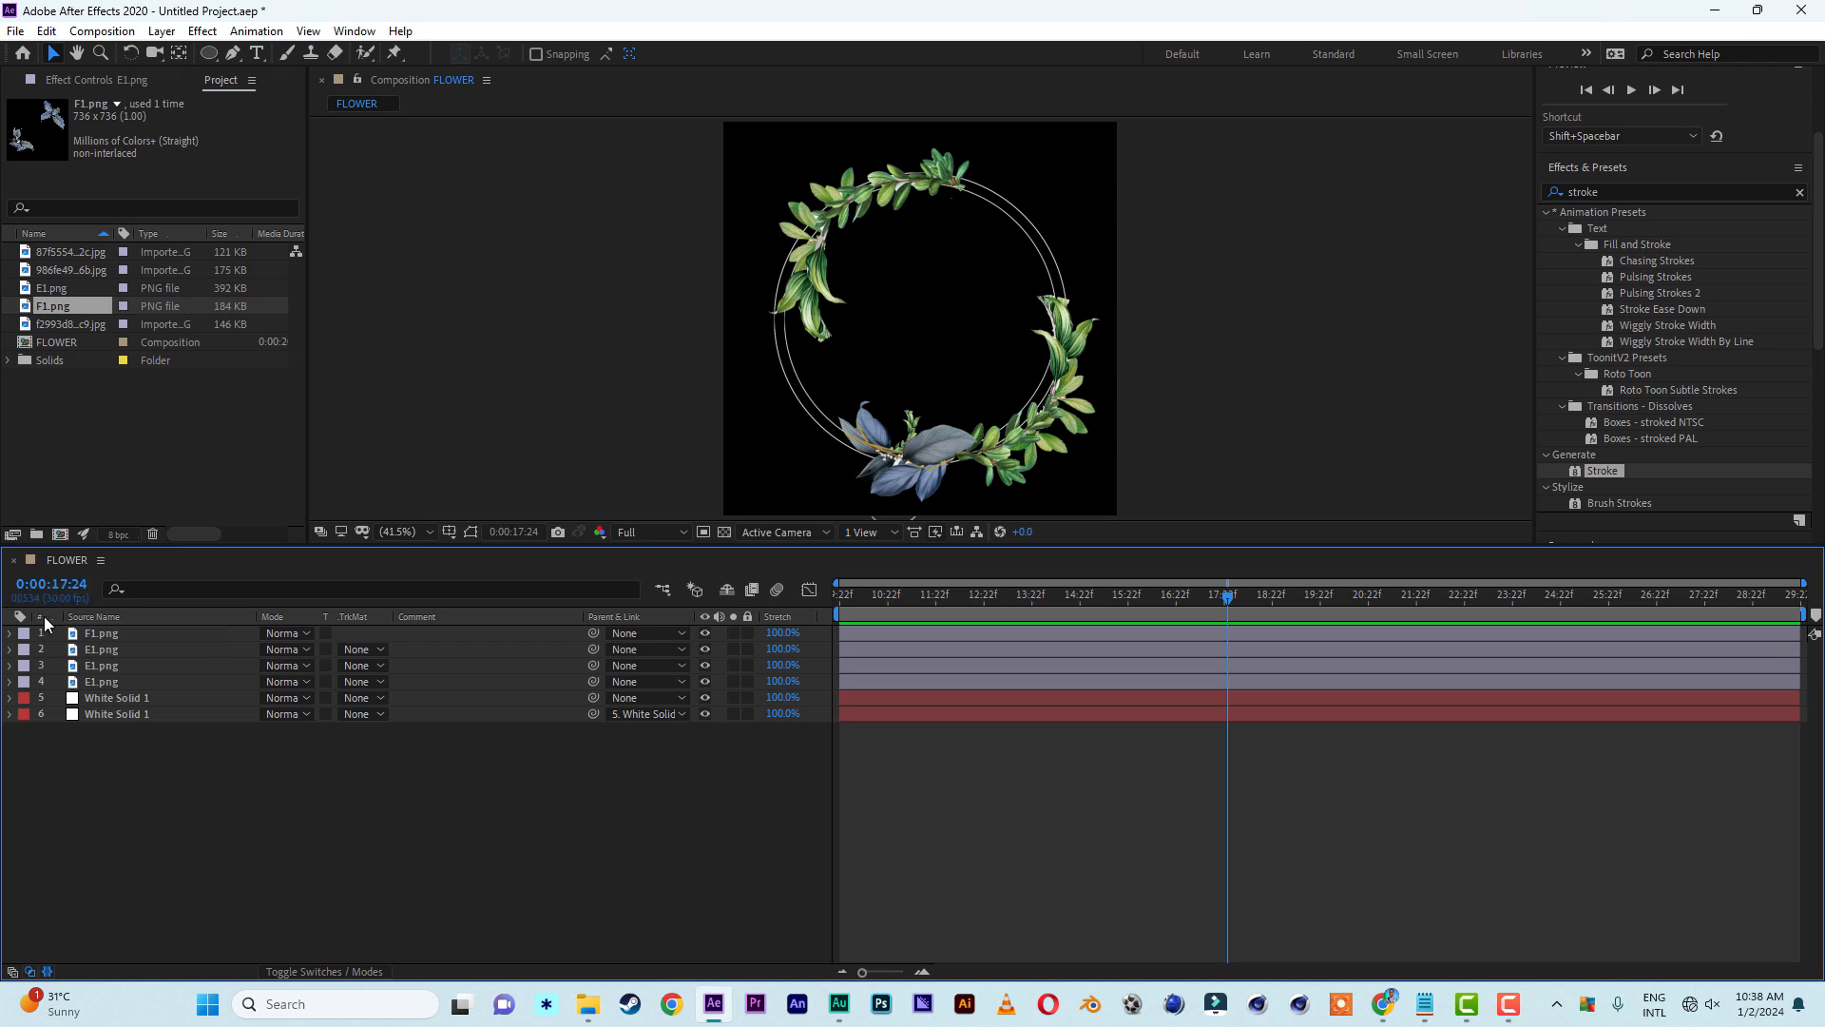
Create a new composition named "picture 1" with a size of 800 × 800 px
{"action": "left_click", "coordinate": [61, 534]}
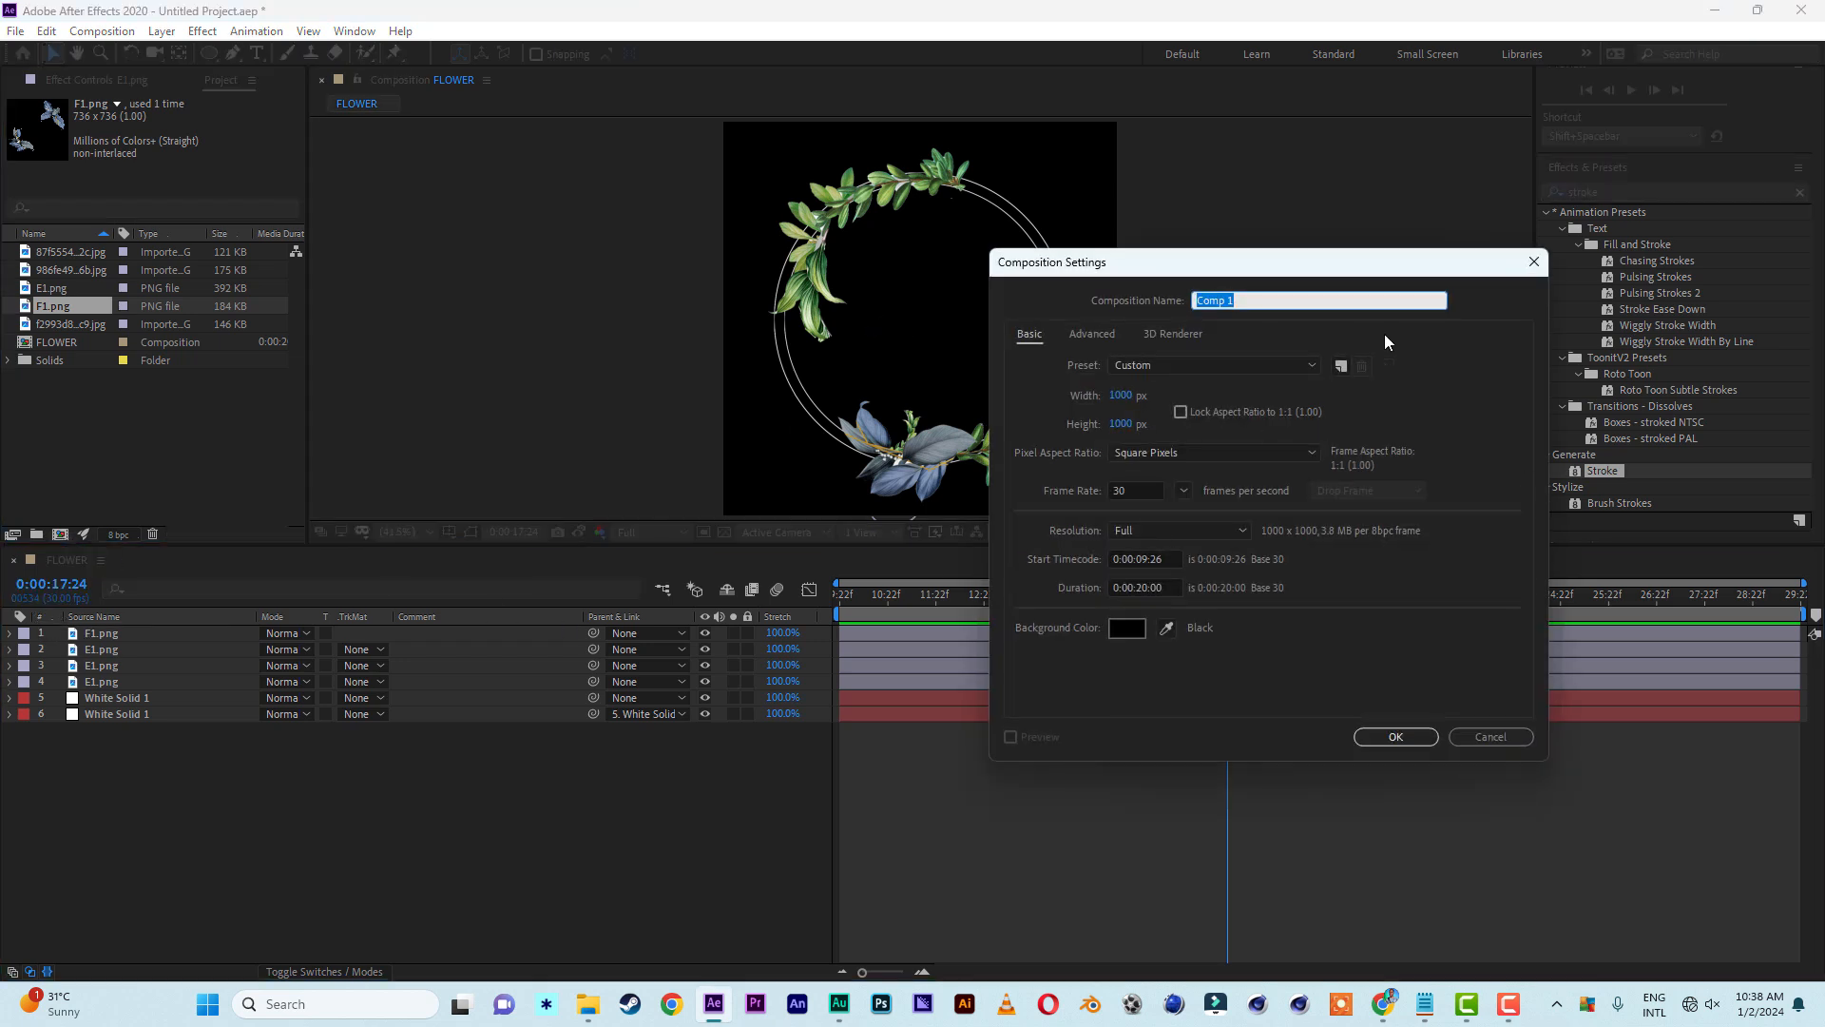
{"action": "type", "text": "picture 1"}
{"action": "left_click", "coordinate": [1122, 395]}
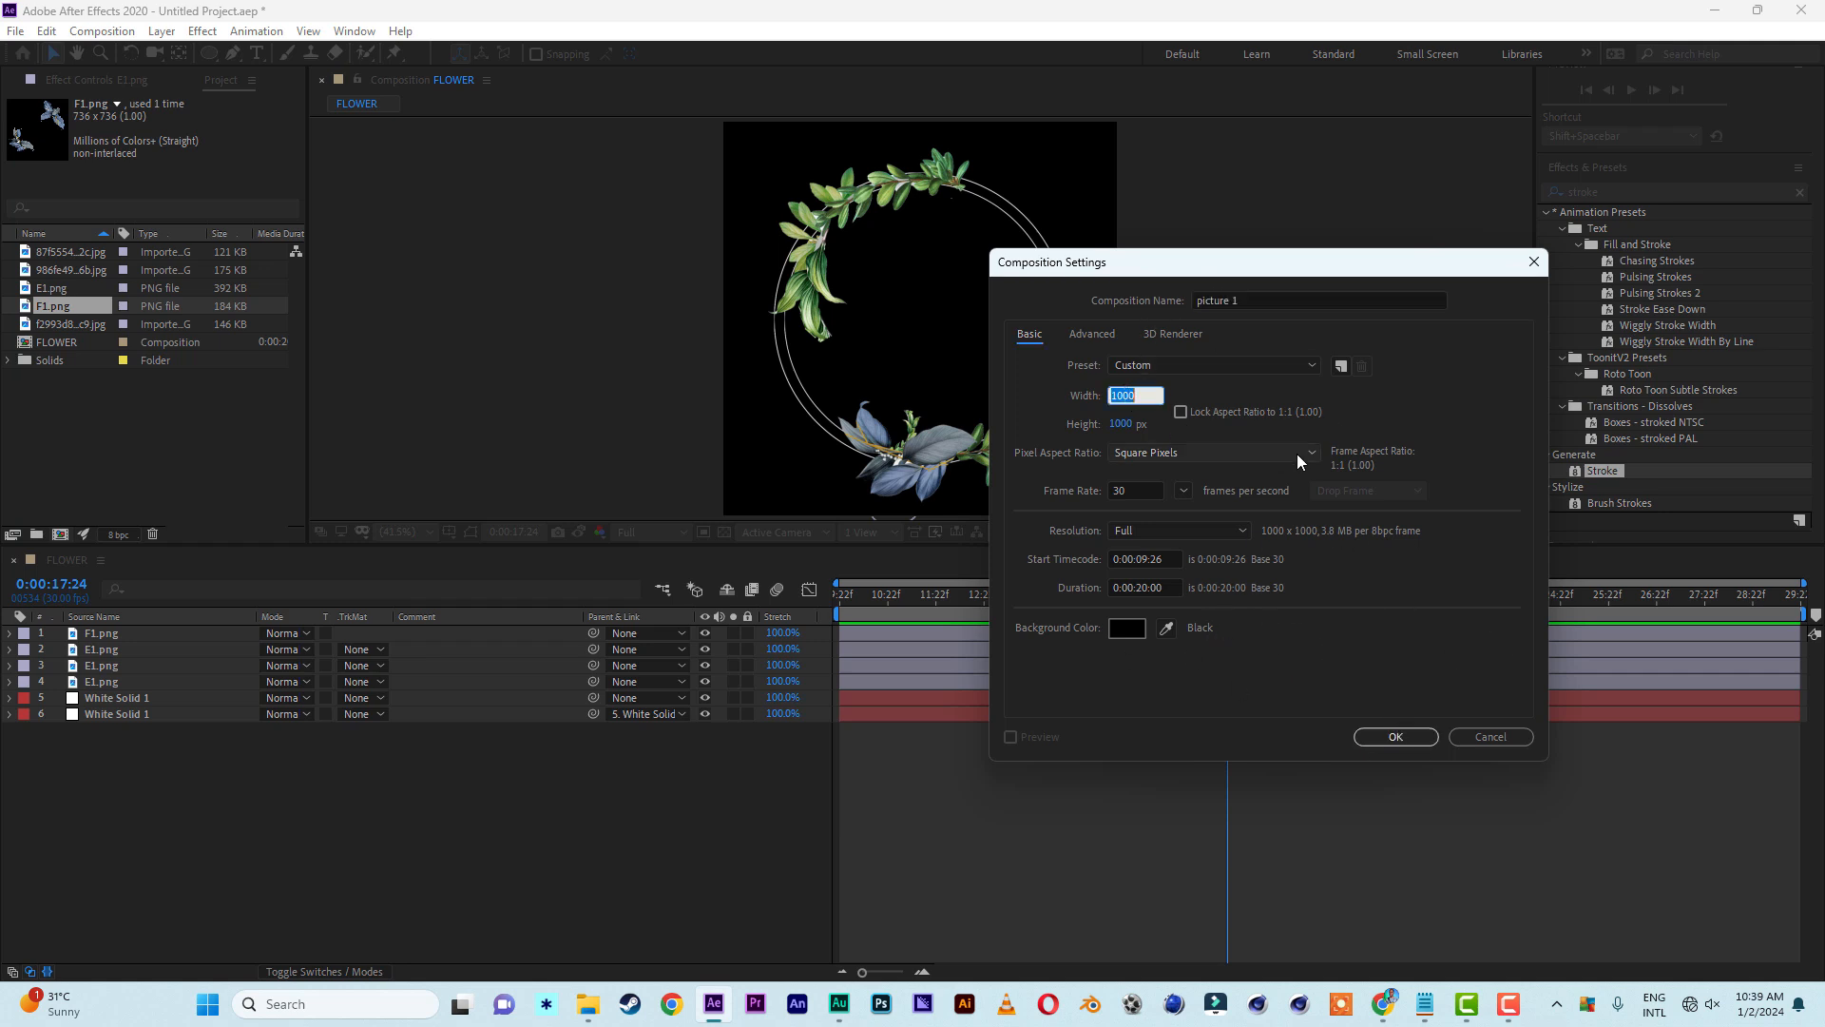
{"action": "type", "text": "800"}
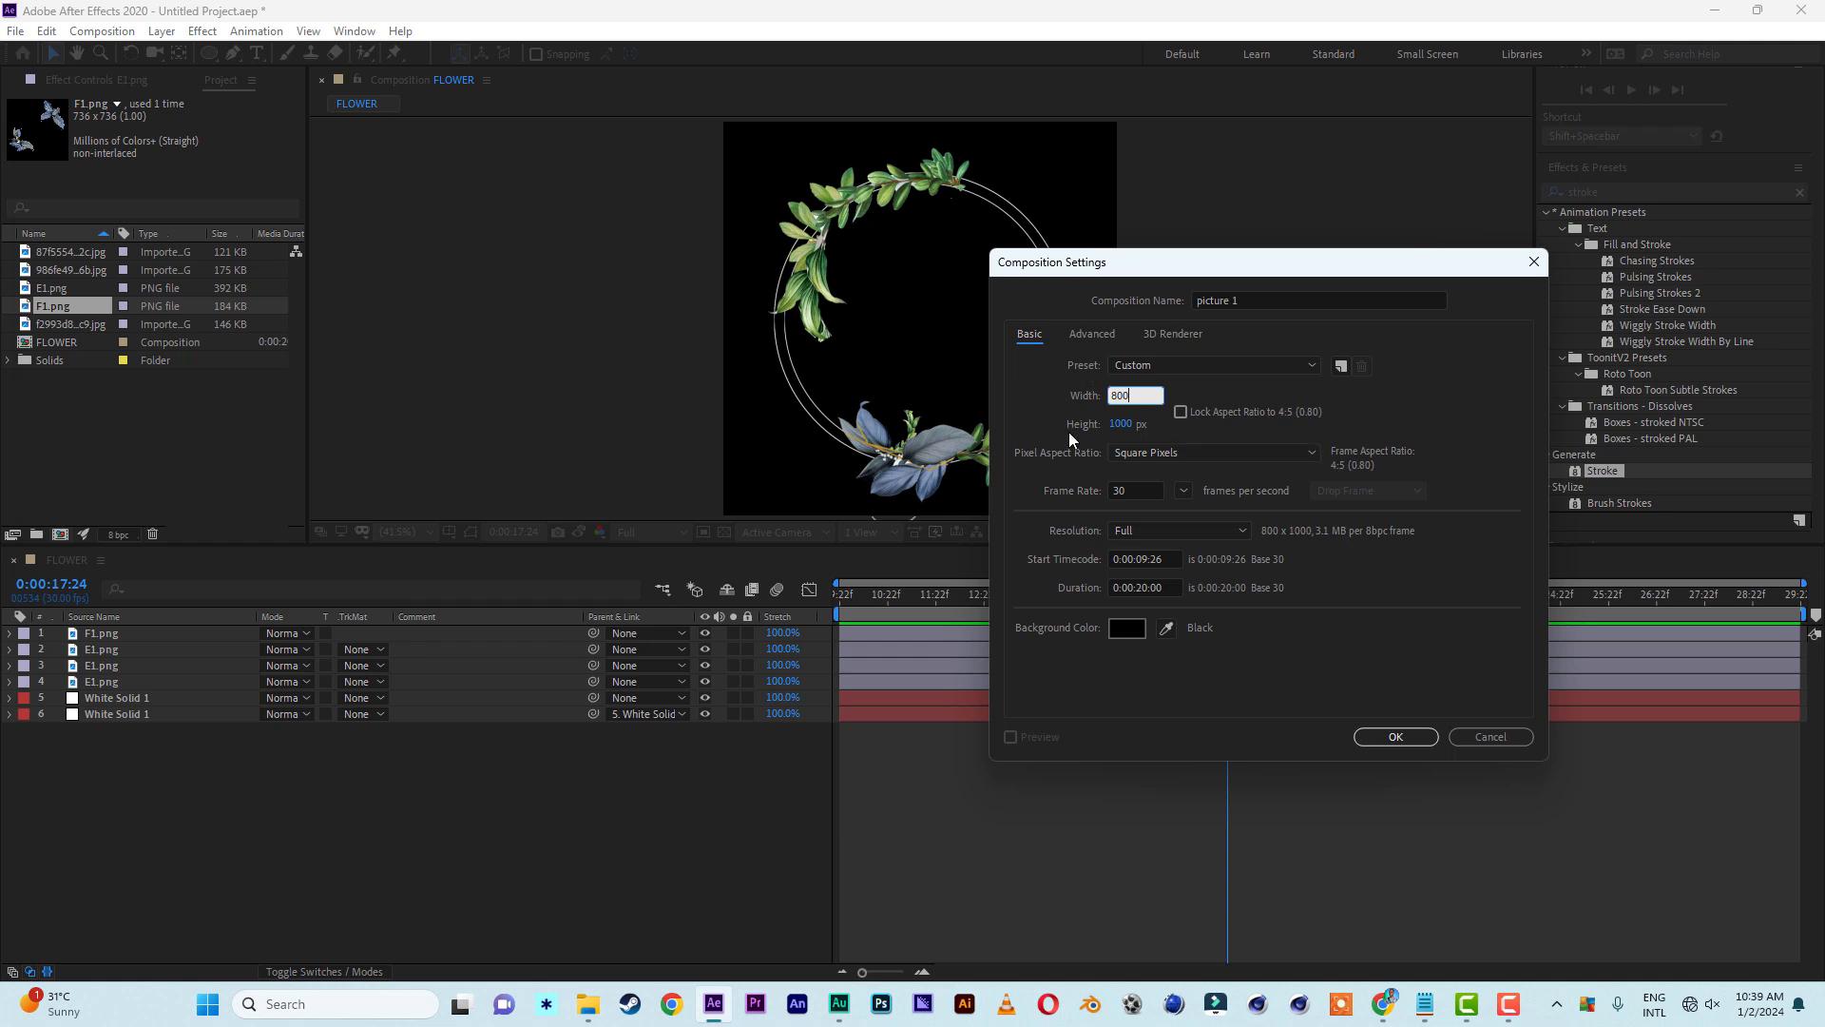
{"action": "left_click", "coordinate": [1126, 424]}
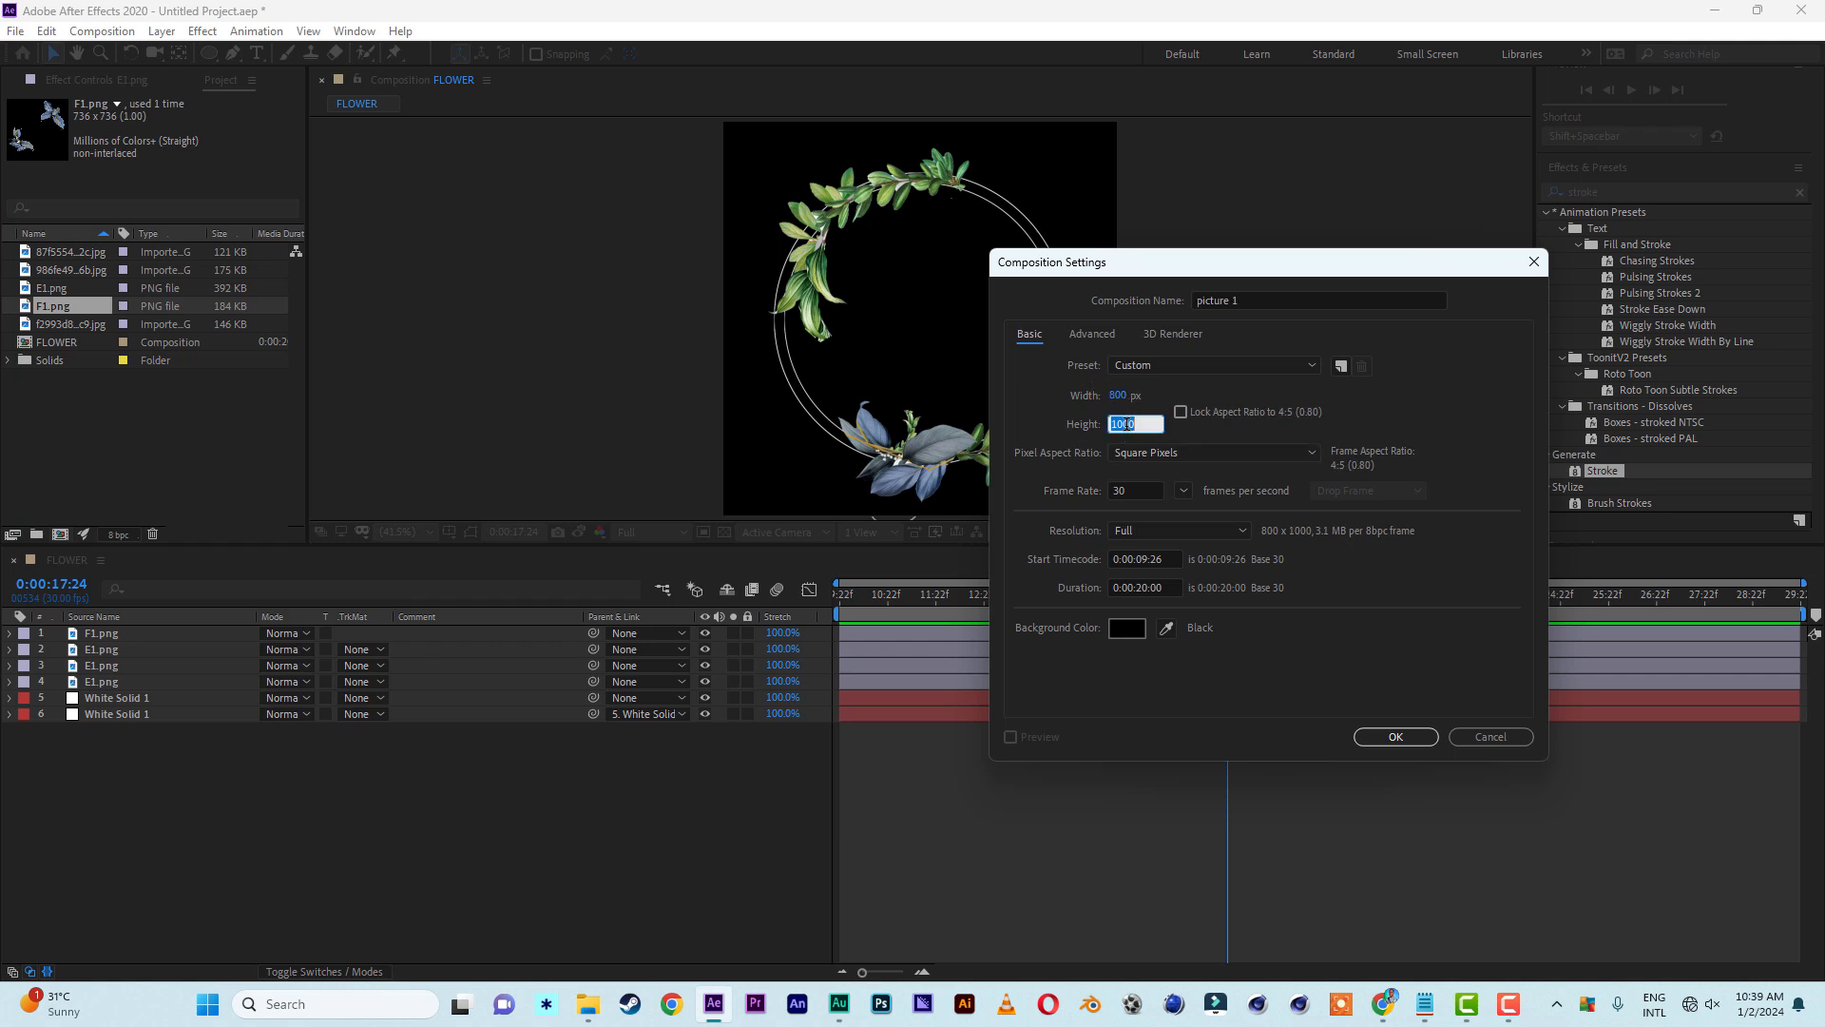
{"action": "type", "text": "800"}
{"action": "left_click", "coordinate": [1393, 739]}
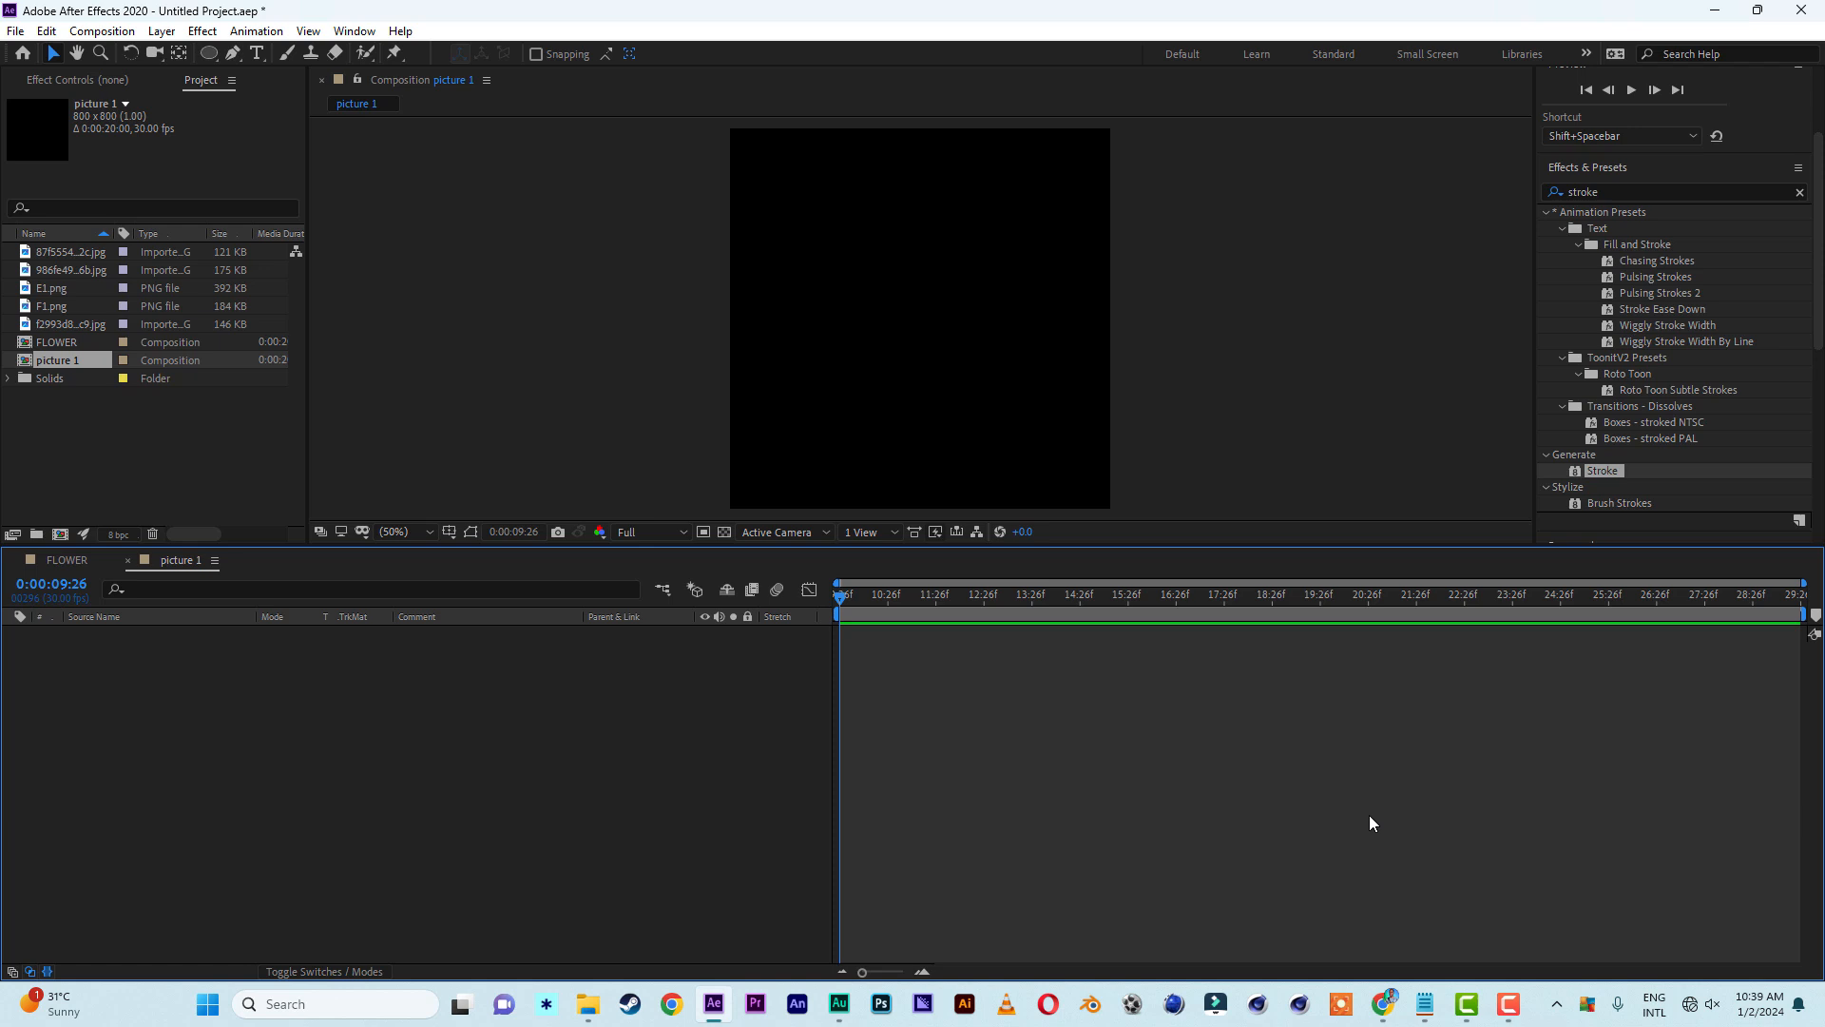
Fill the picture 1 composition with the couple photo 87f5554...c.jpg, scaled to 122% and moved down to frame both heads
{"action": "left_click", "coordinate": [53, 251]}
{"action": "left_click_drag", "start_coordinate": [175, 794], "coordinate": [201, 793]}
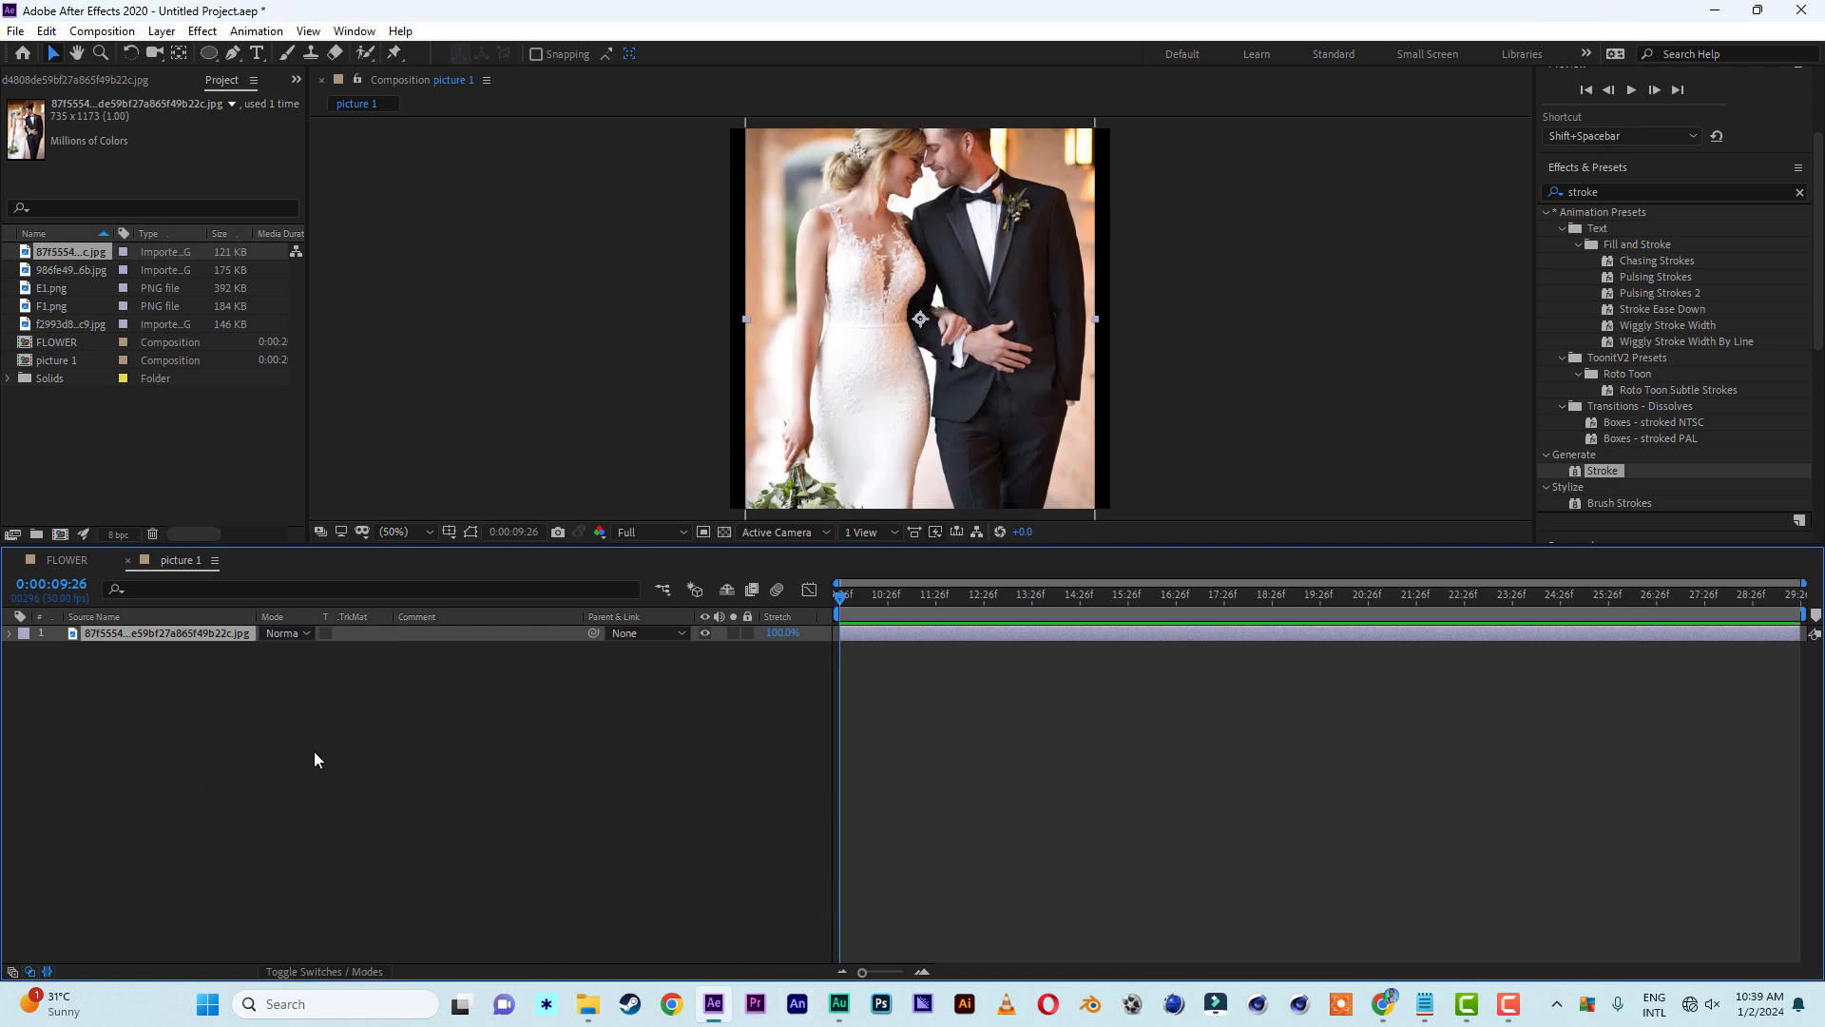
{"action": "key", "text": "s"}
{"action": "left_click_drag", "start_coordinate": [314, 649], "coordinate": [335, 649]}
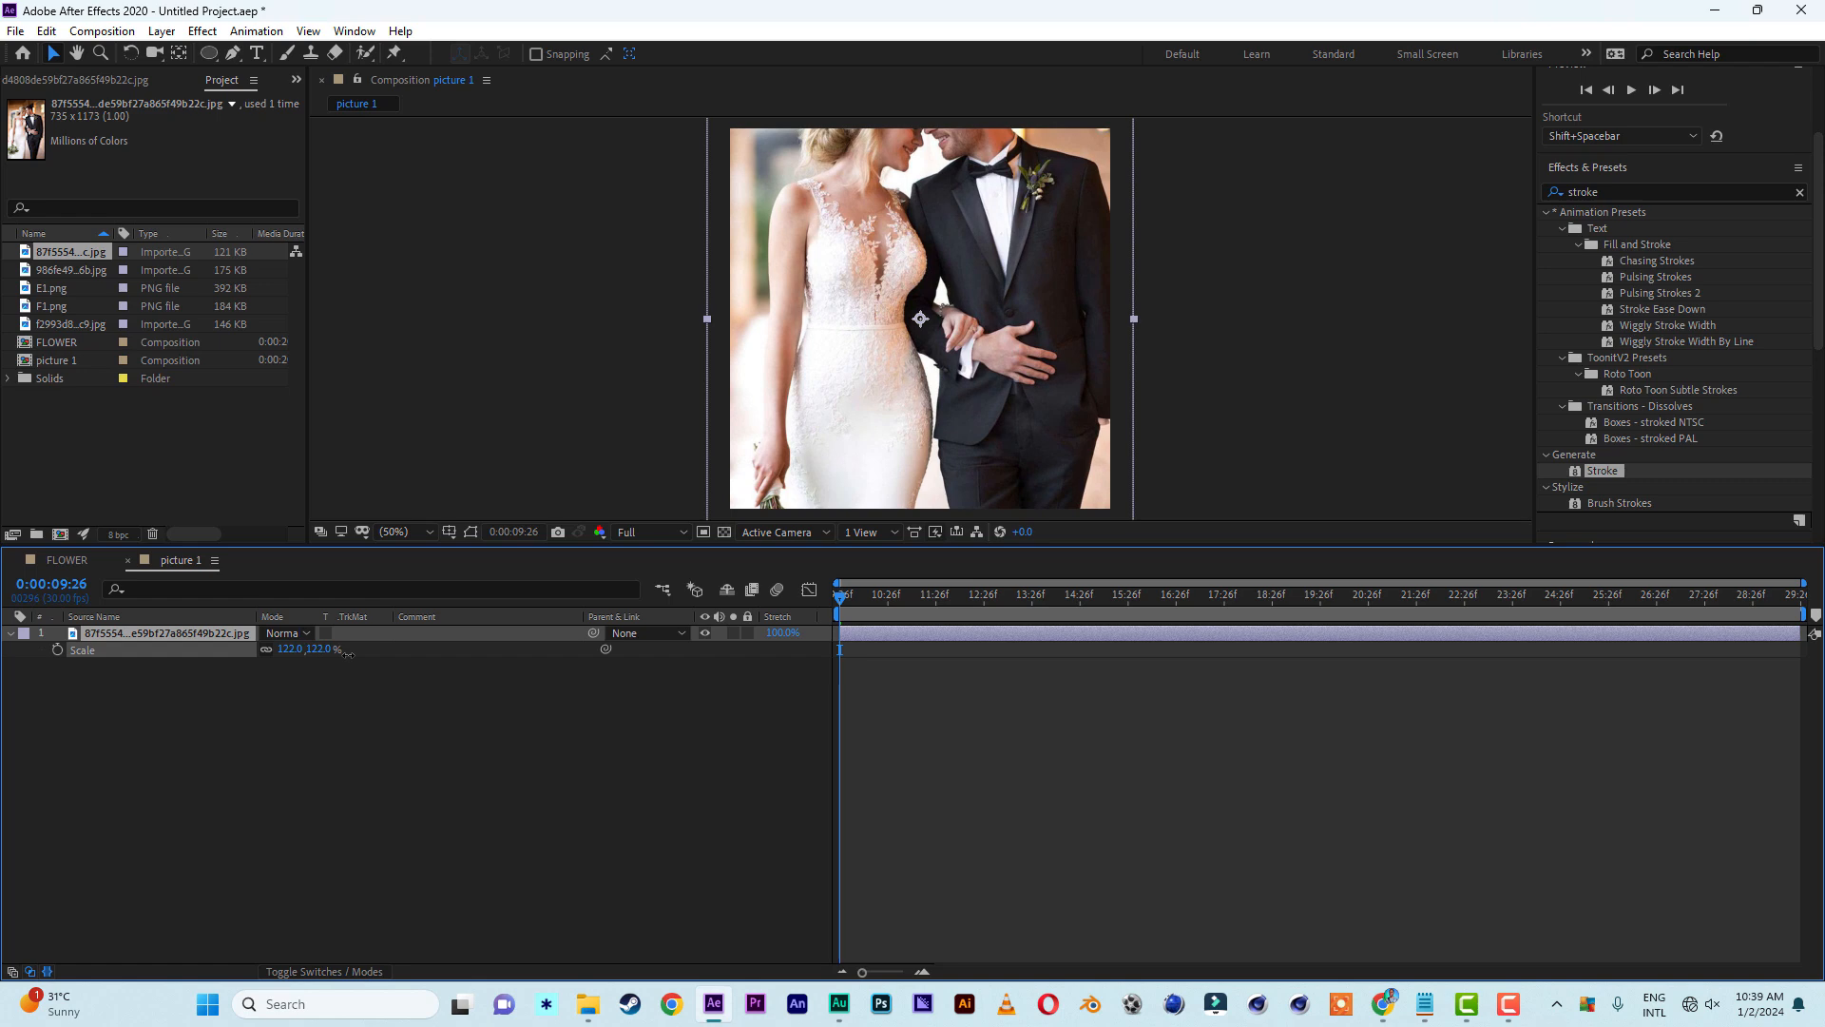
{"action": "left_click_drag", "start_coordinate": [972, 307], "coordinate": [970, 428]}
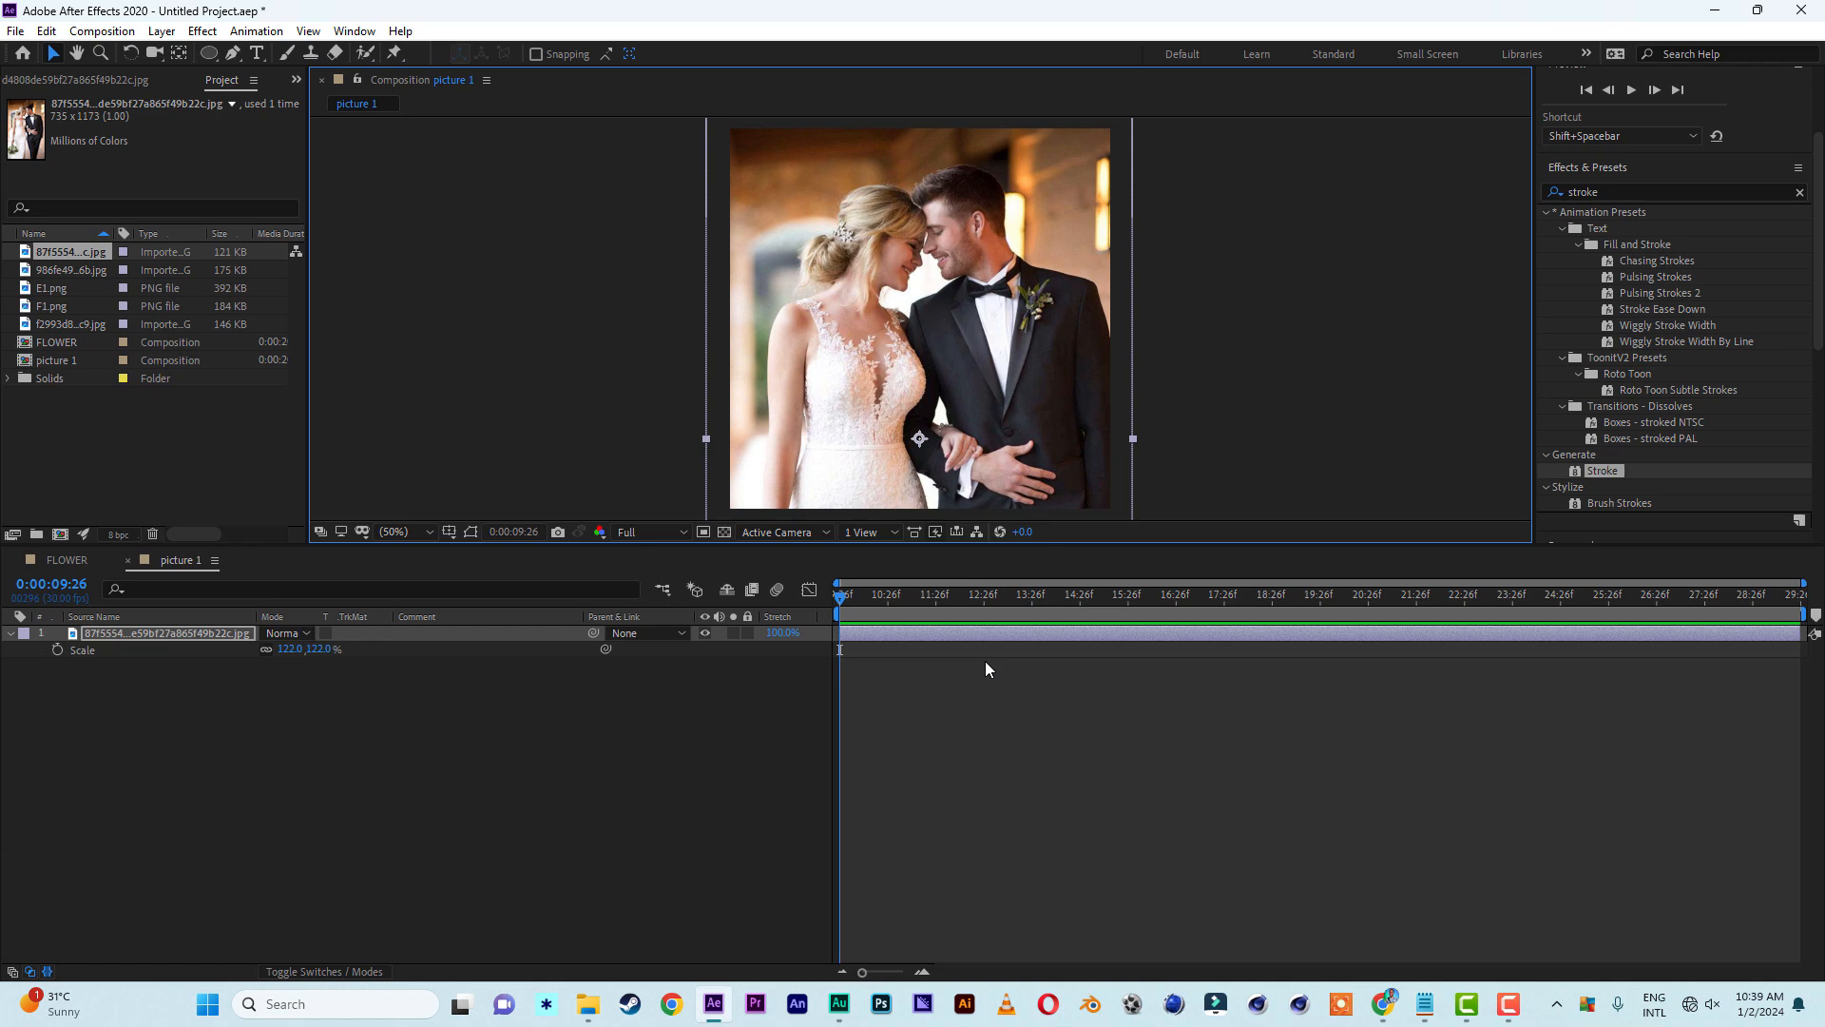
Keyframe the photo's Scale from 122% at 0:00:09:26 to 209% at 0:00:17:28
{"action": "left_click", "coordinate": [58, 650]}
{"action": "left_click_drag", "start_coordinate": [849, 604], "coordinate": [1231, 621]}
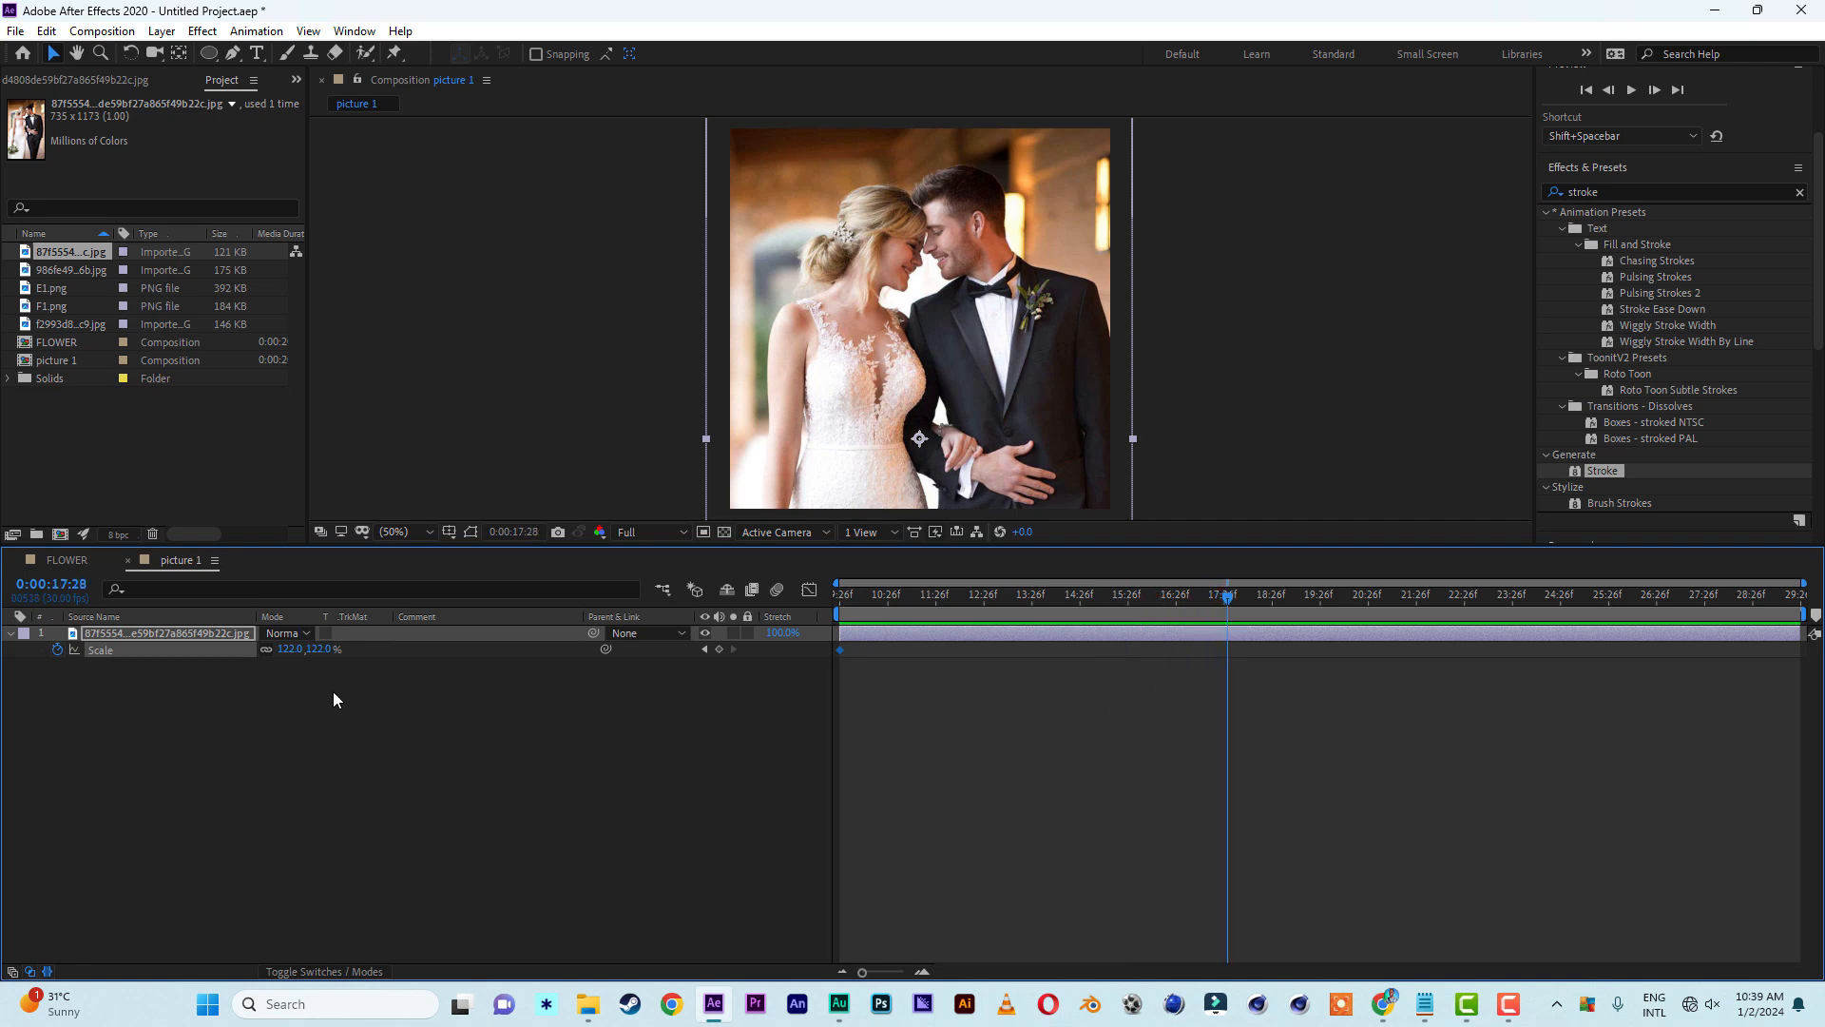
{"action": "left_click_drag", "start_coordinate": [321, 648], "coordinate": [412, 655]}
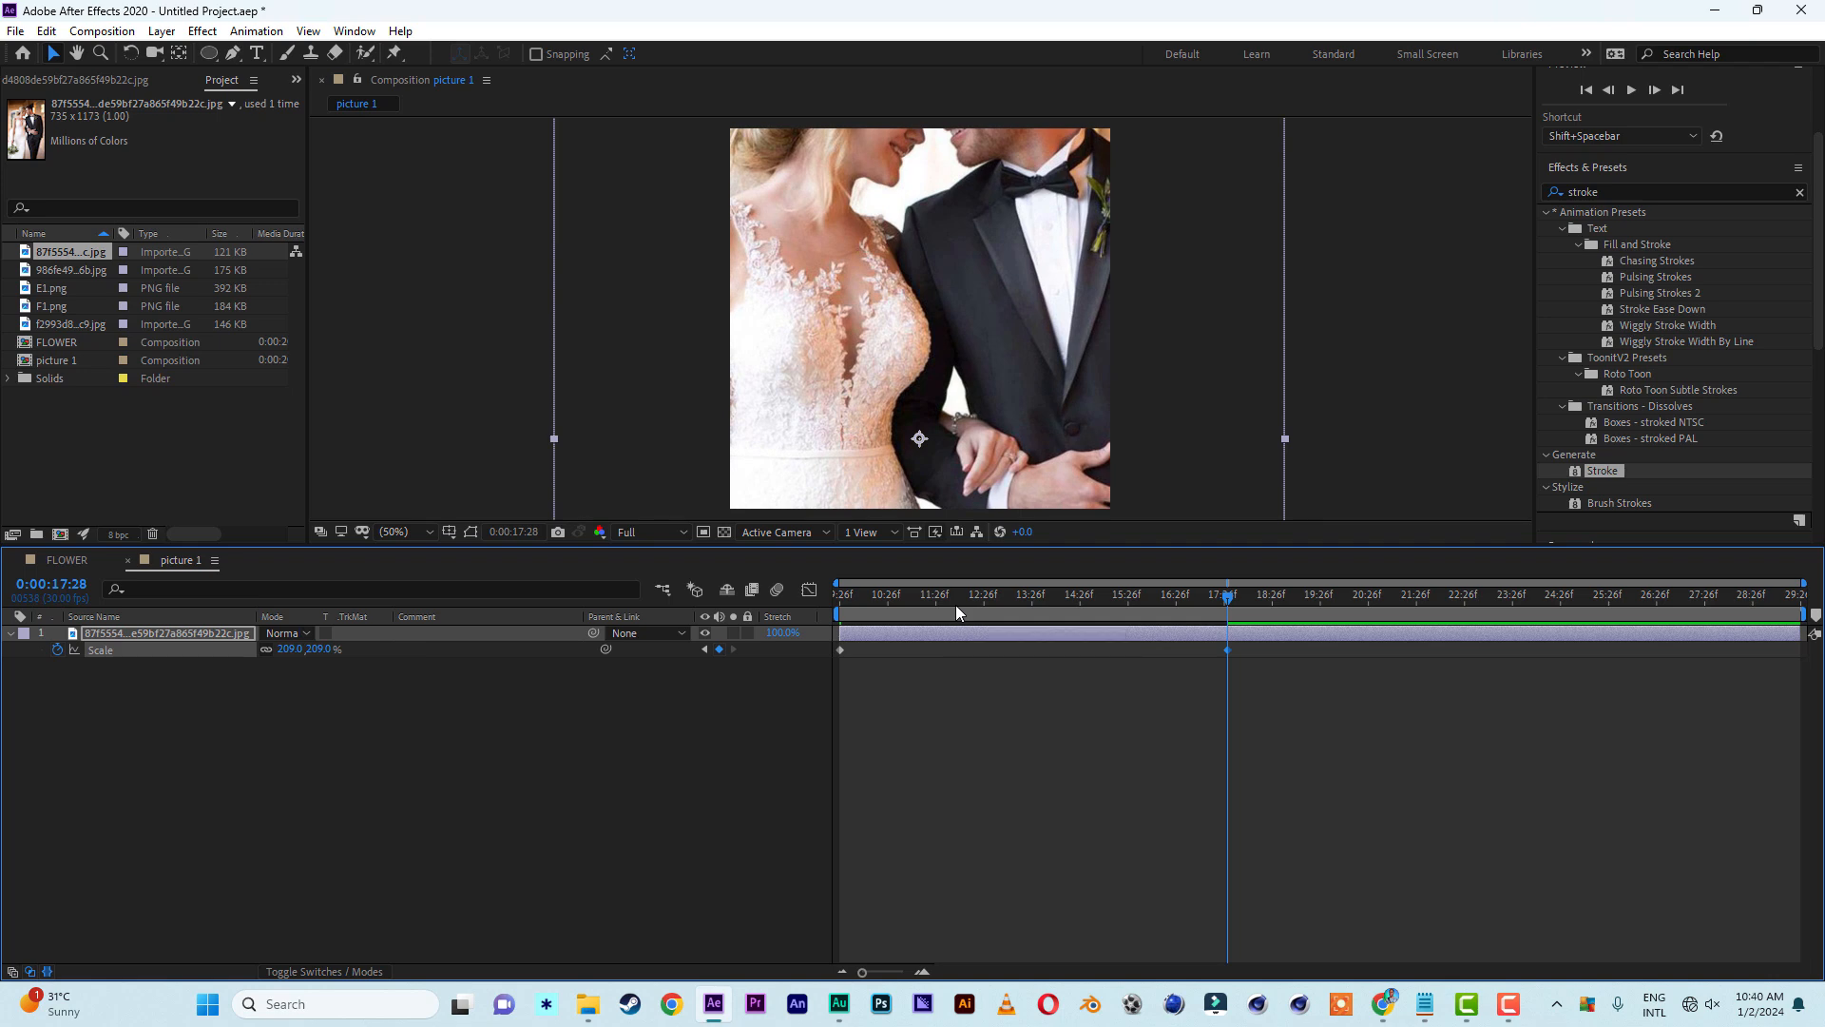
Keyframe the couple photo's Position from 398, 652 at 0:00:09:26 to about 396, 1042 at 0:00:17:28, framing the faces
{"action": "key", "text": "shift+p"}
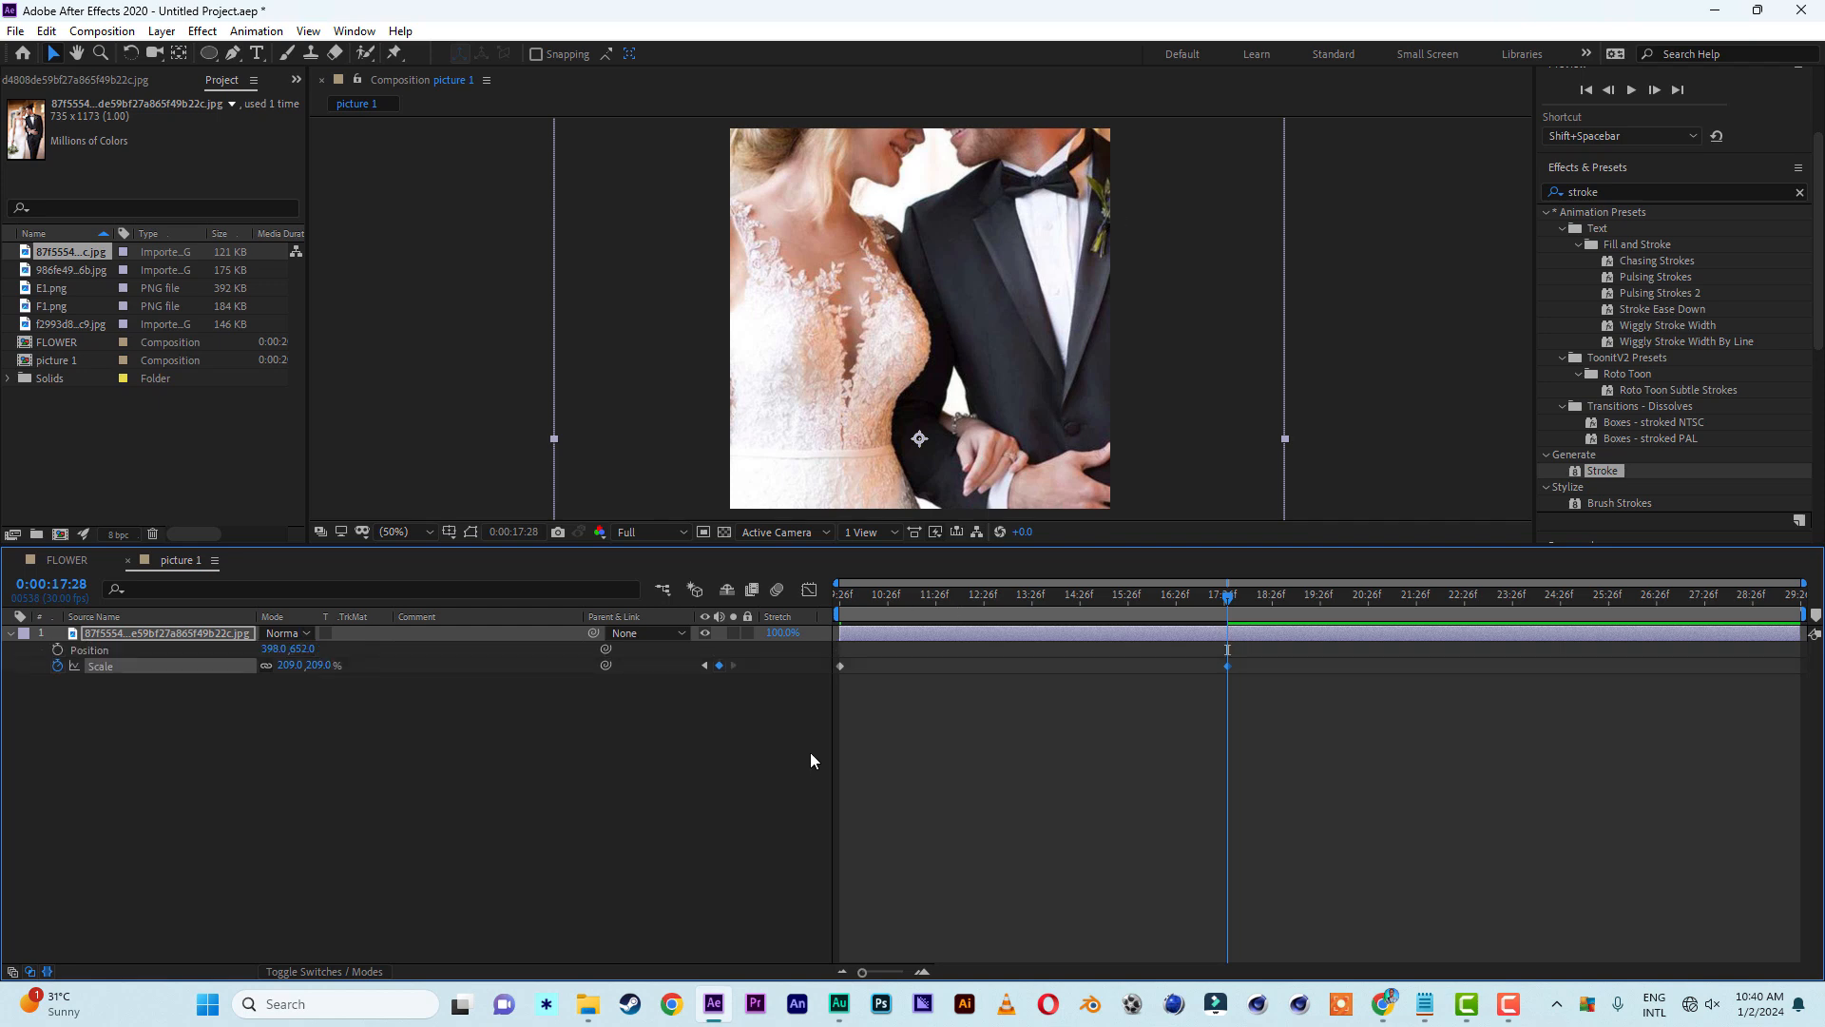
{"action": "left_click_drag", "start_coordinate": [885, 611], "coordinate": [824, 601]}
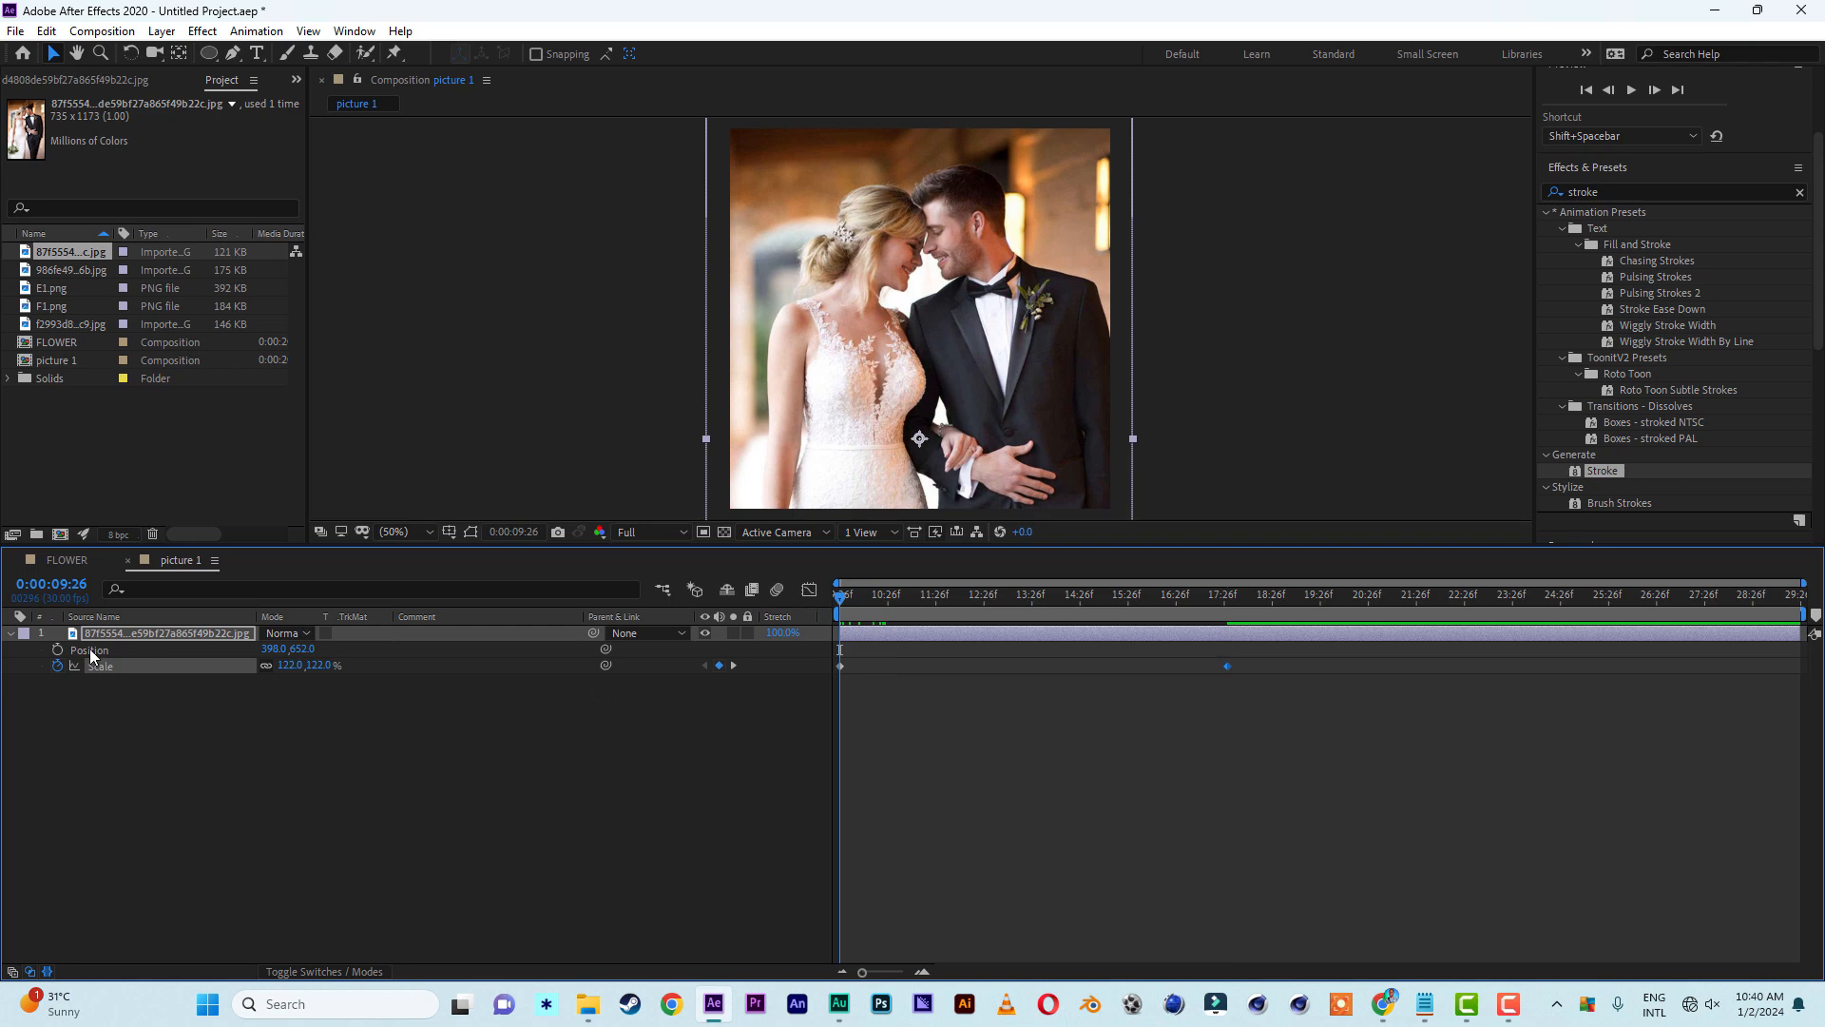
{"action": "left_click", "coordinate": [58, 650]}
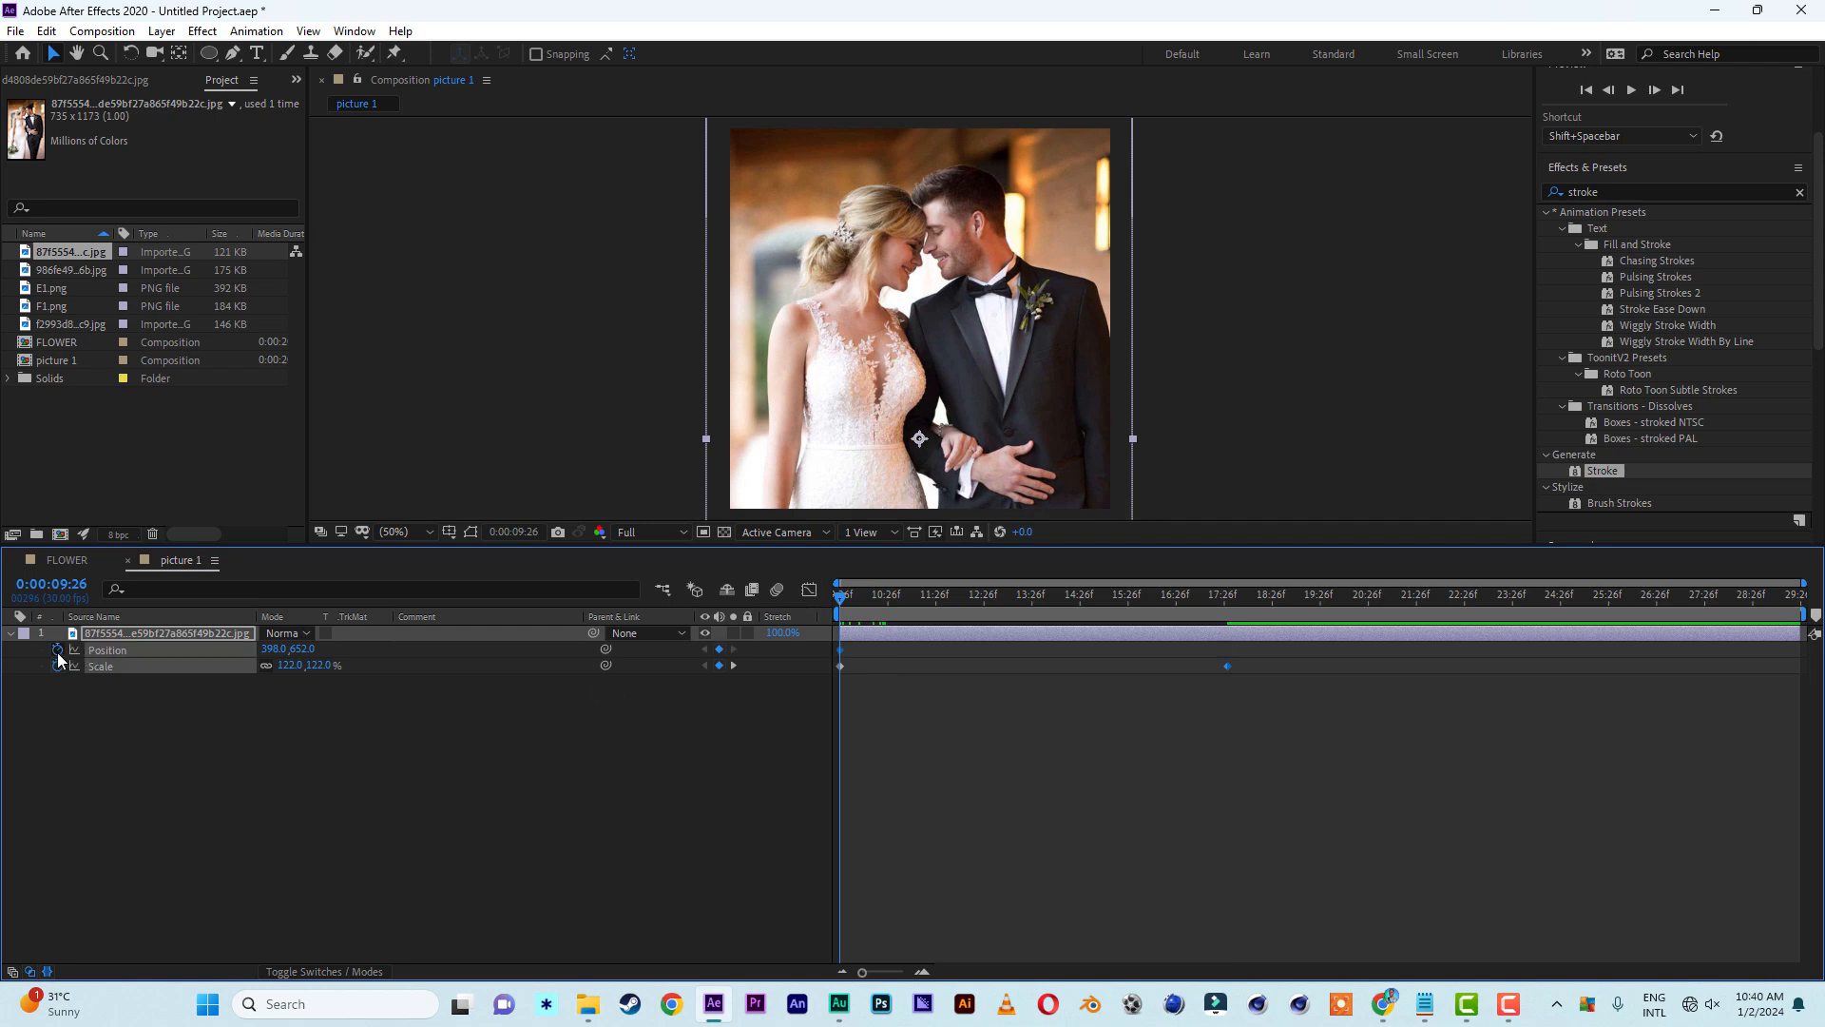
{"action": "left_click", "coordinate": [1224, 596]}
{"action": "left_click_drag", "start_coordinate": [1225, 596], "coordinate": [1227, 596]}
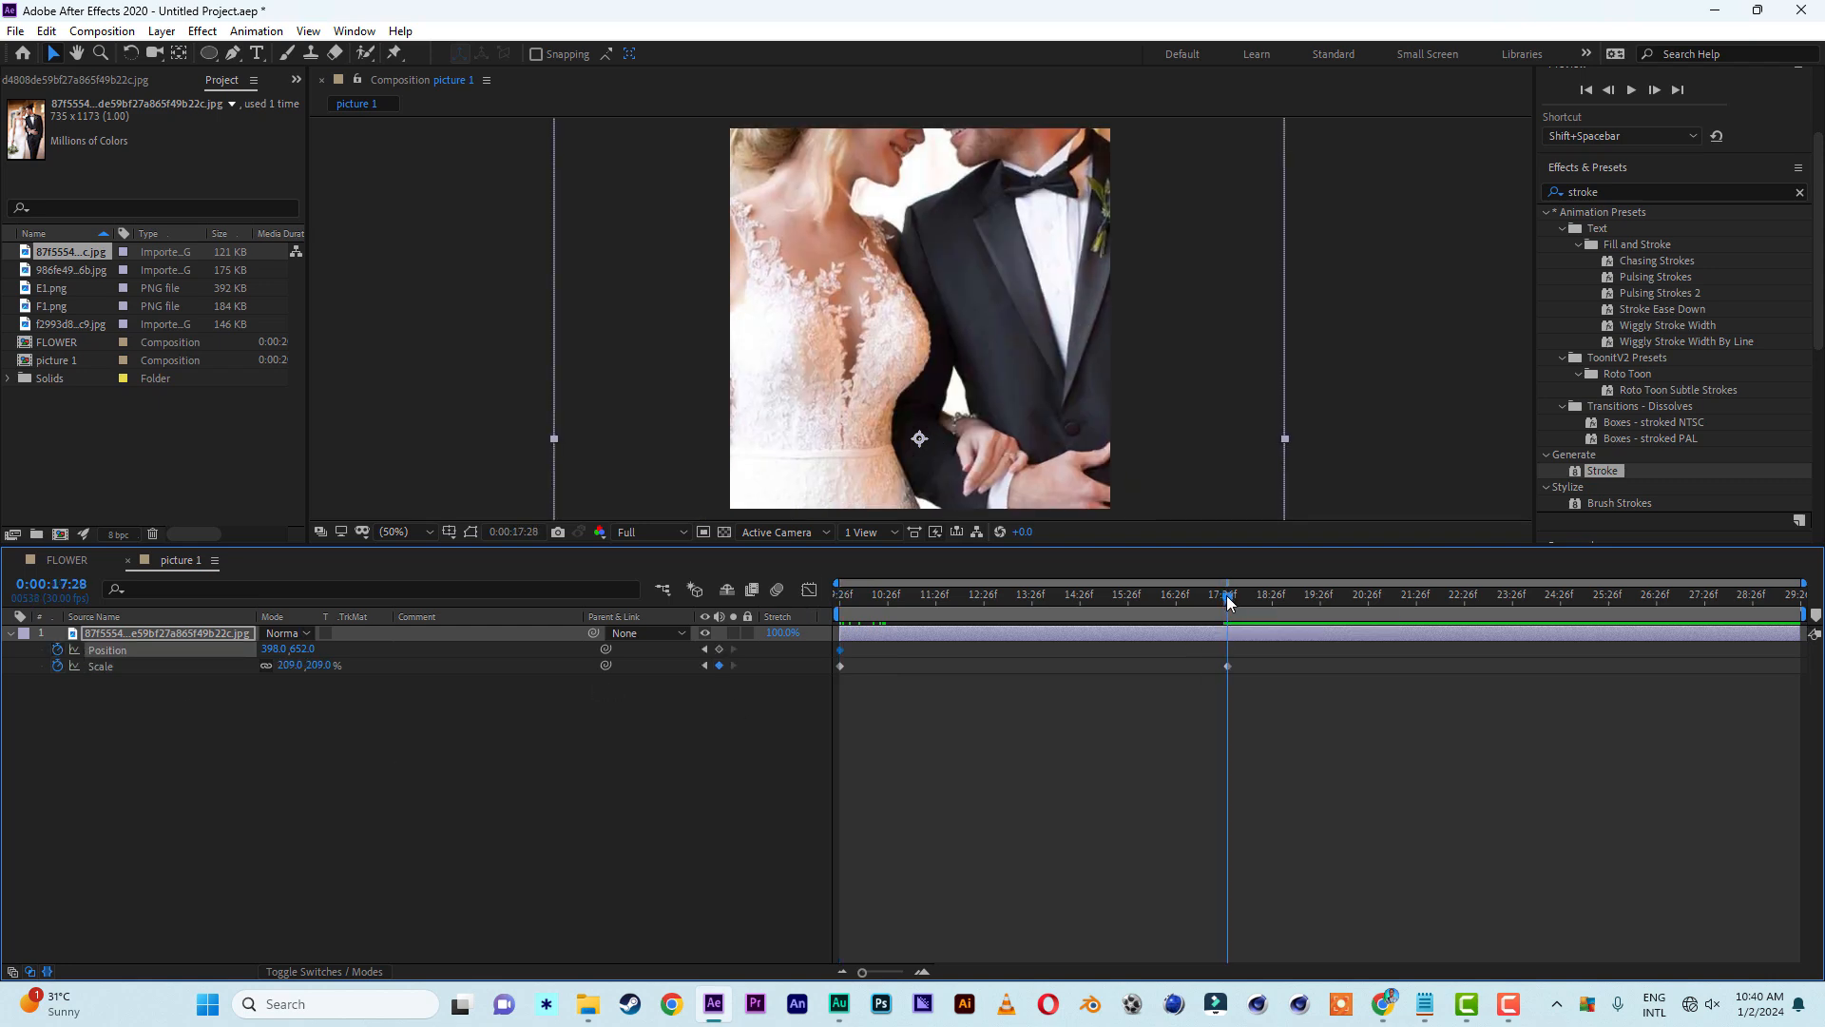
{"action": "left_click_drag", "start_coordinate": [977, 218], "coordinate": [977, 400]}
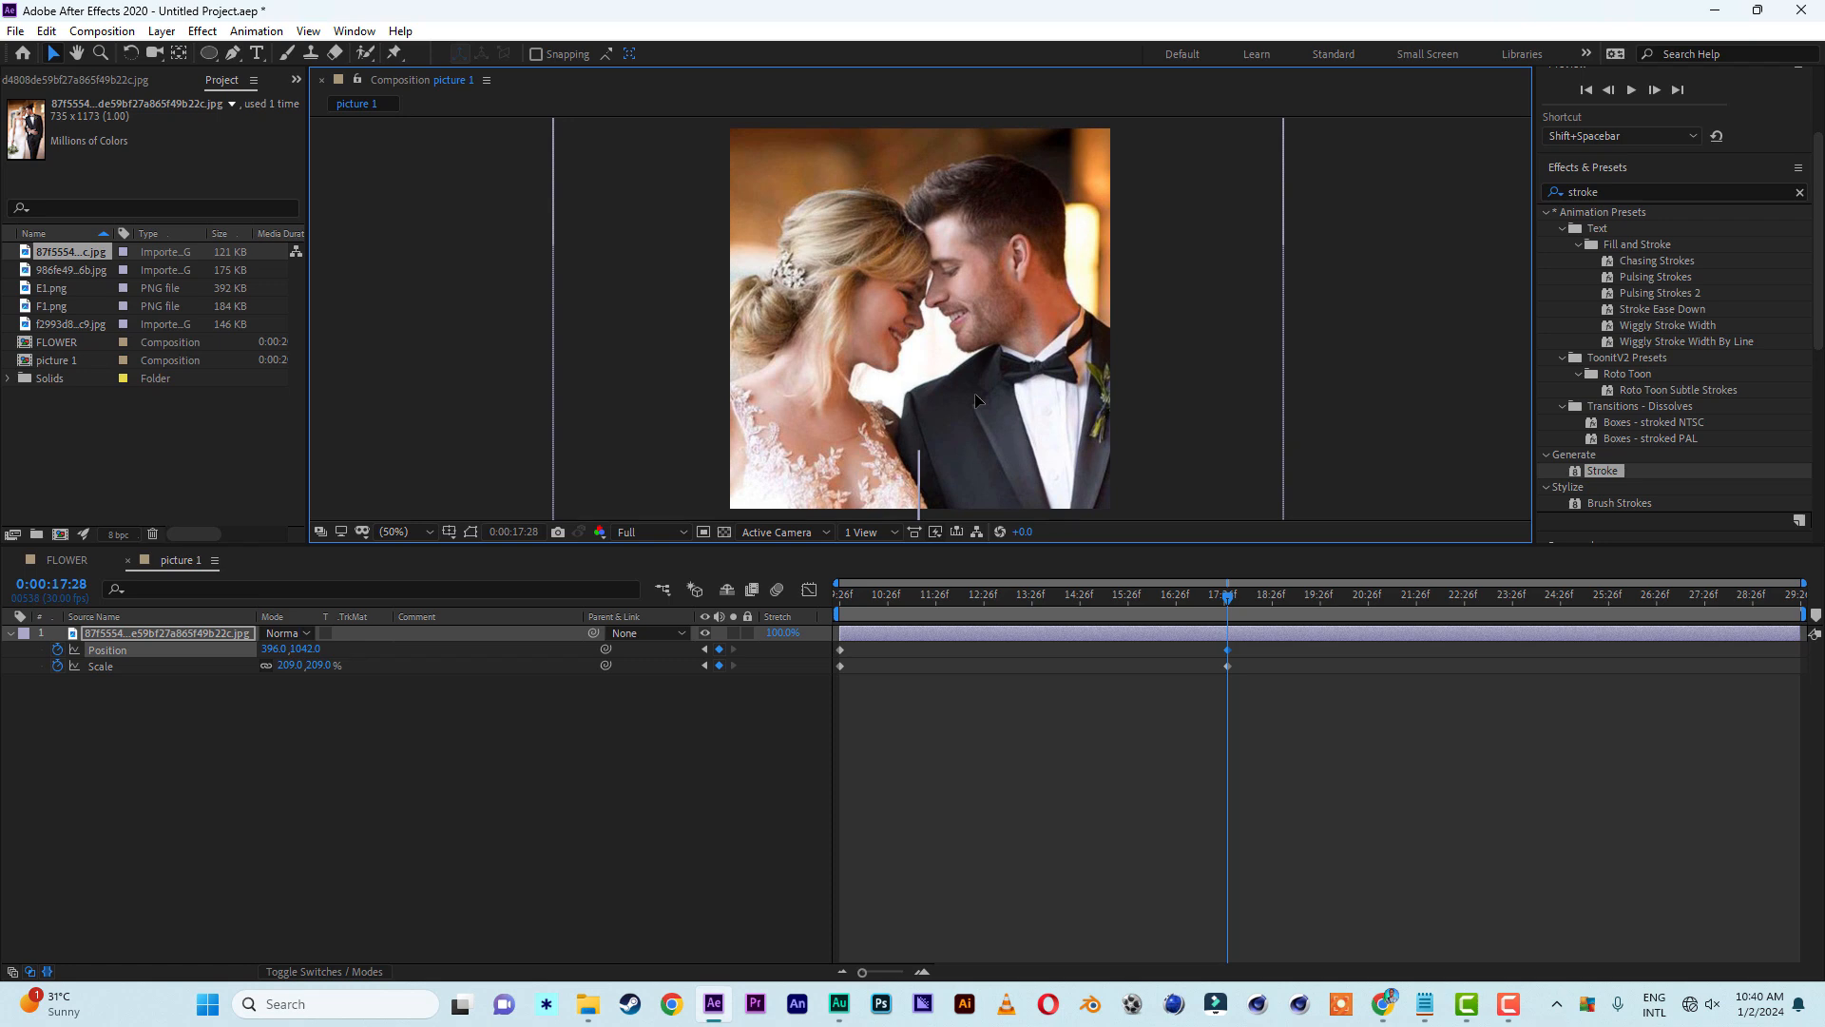
Preview the couple photo's combined zoom and move from 0:00:09:26
{"action": "left_click_drag", "start_coordinate": [1025, 597], "coordinate": [757, 578]}
{"action": "key", "text": "space"}
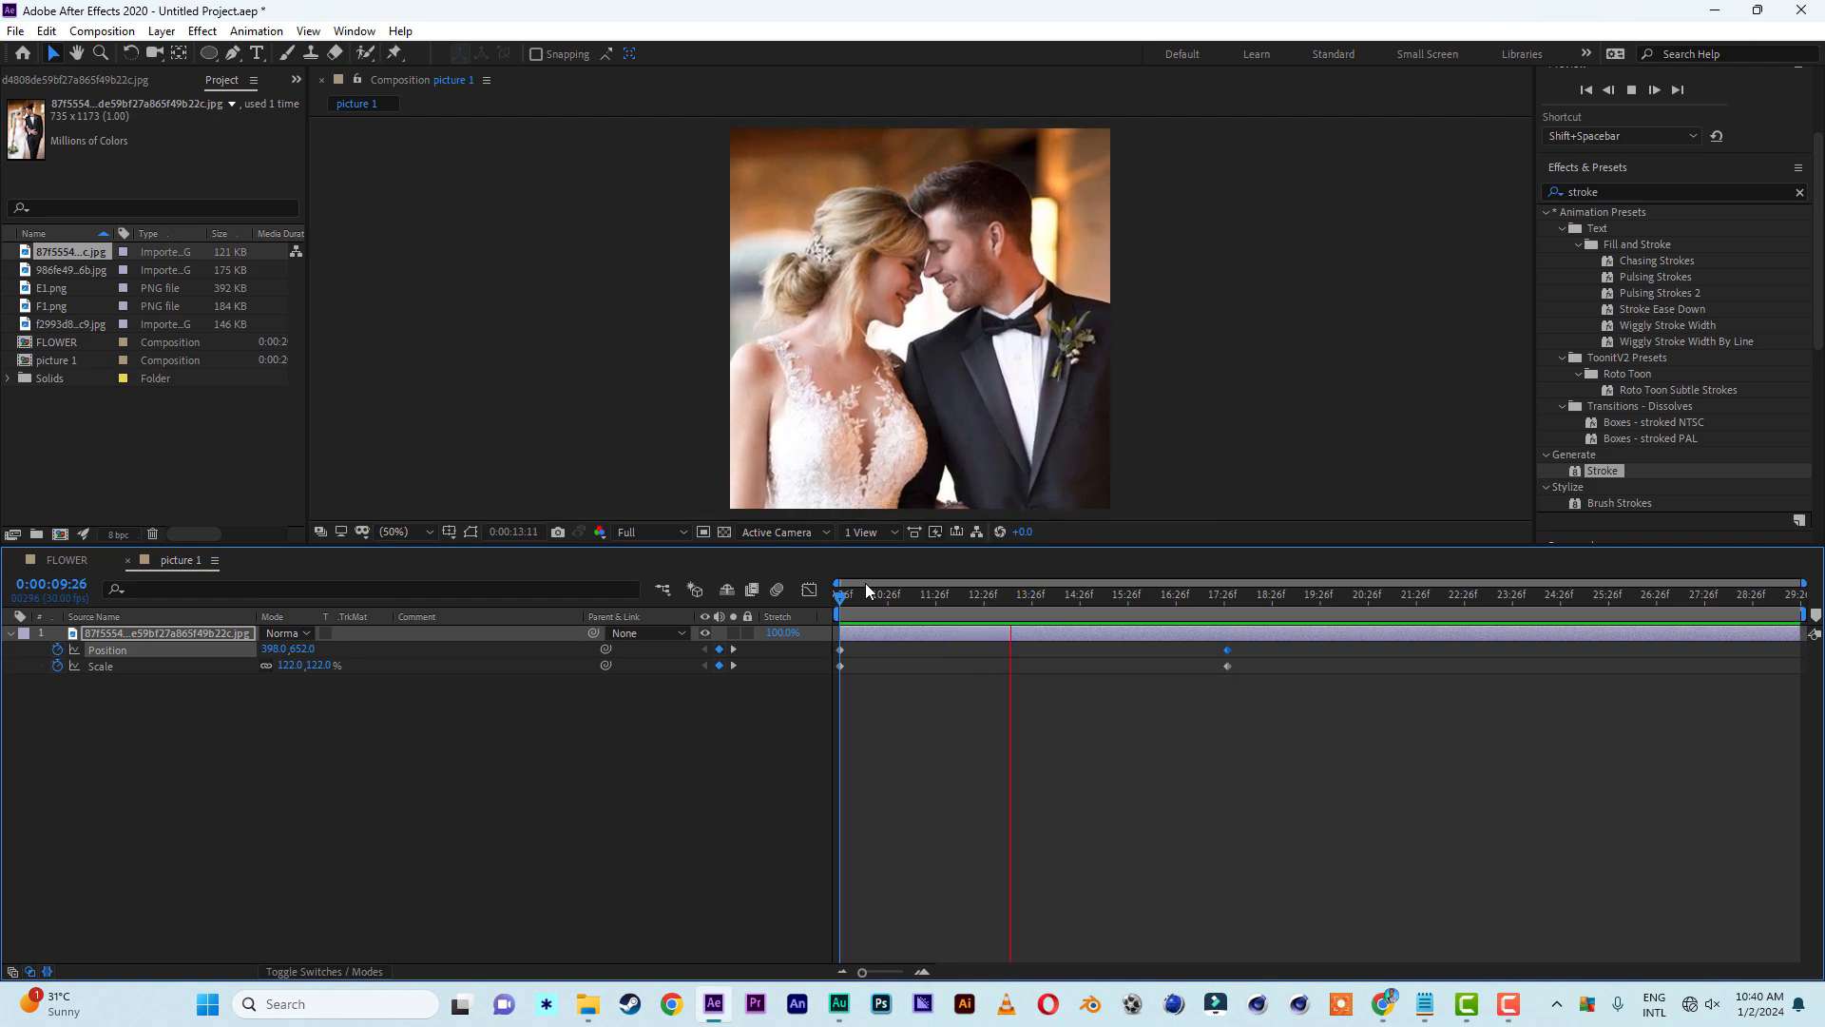
{"action": "left_click", "coordinate": [1214, 599]}
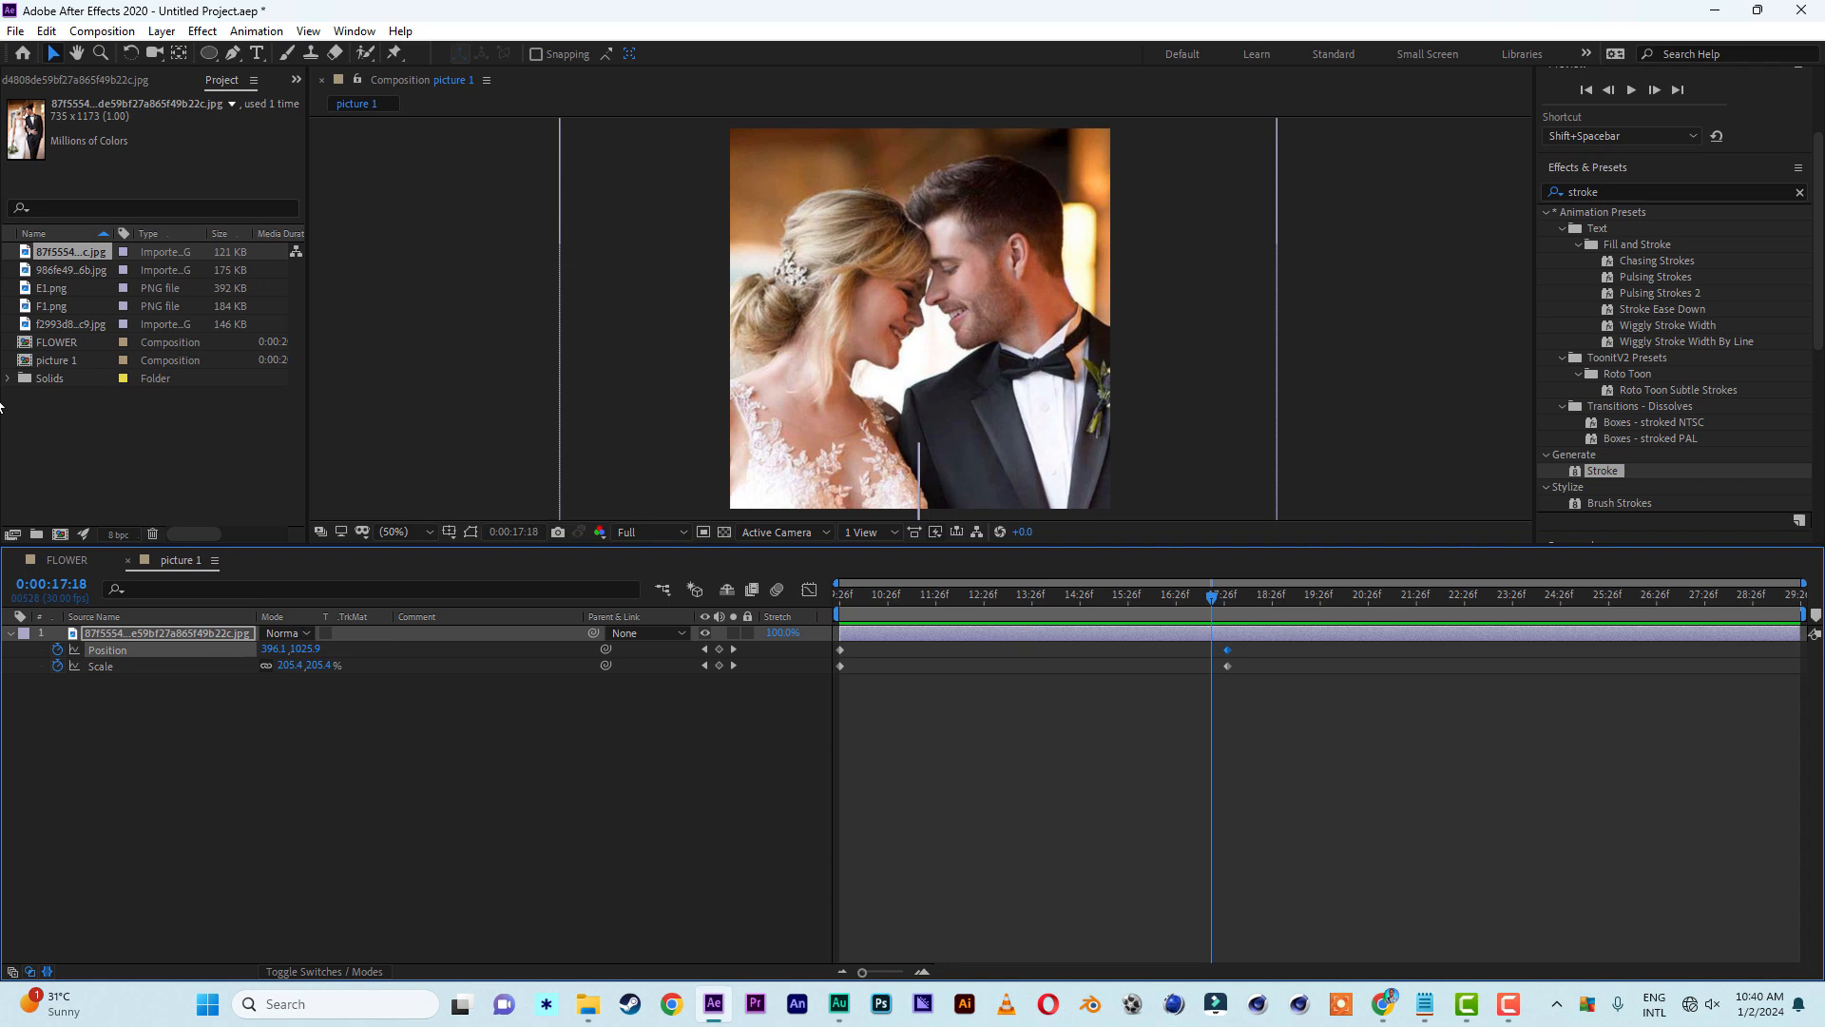
Duplicate the picture 1 composition twice and open both copies, picture 2 and picture 3
{"action": "left_click", "coordinate": [60, 363]}
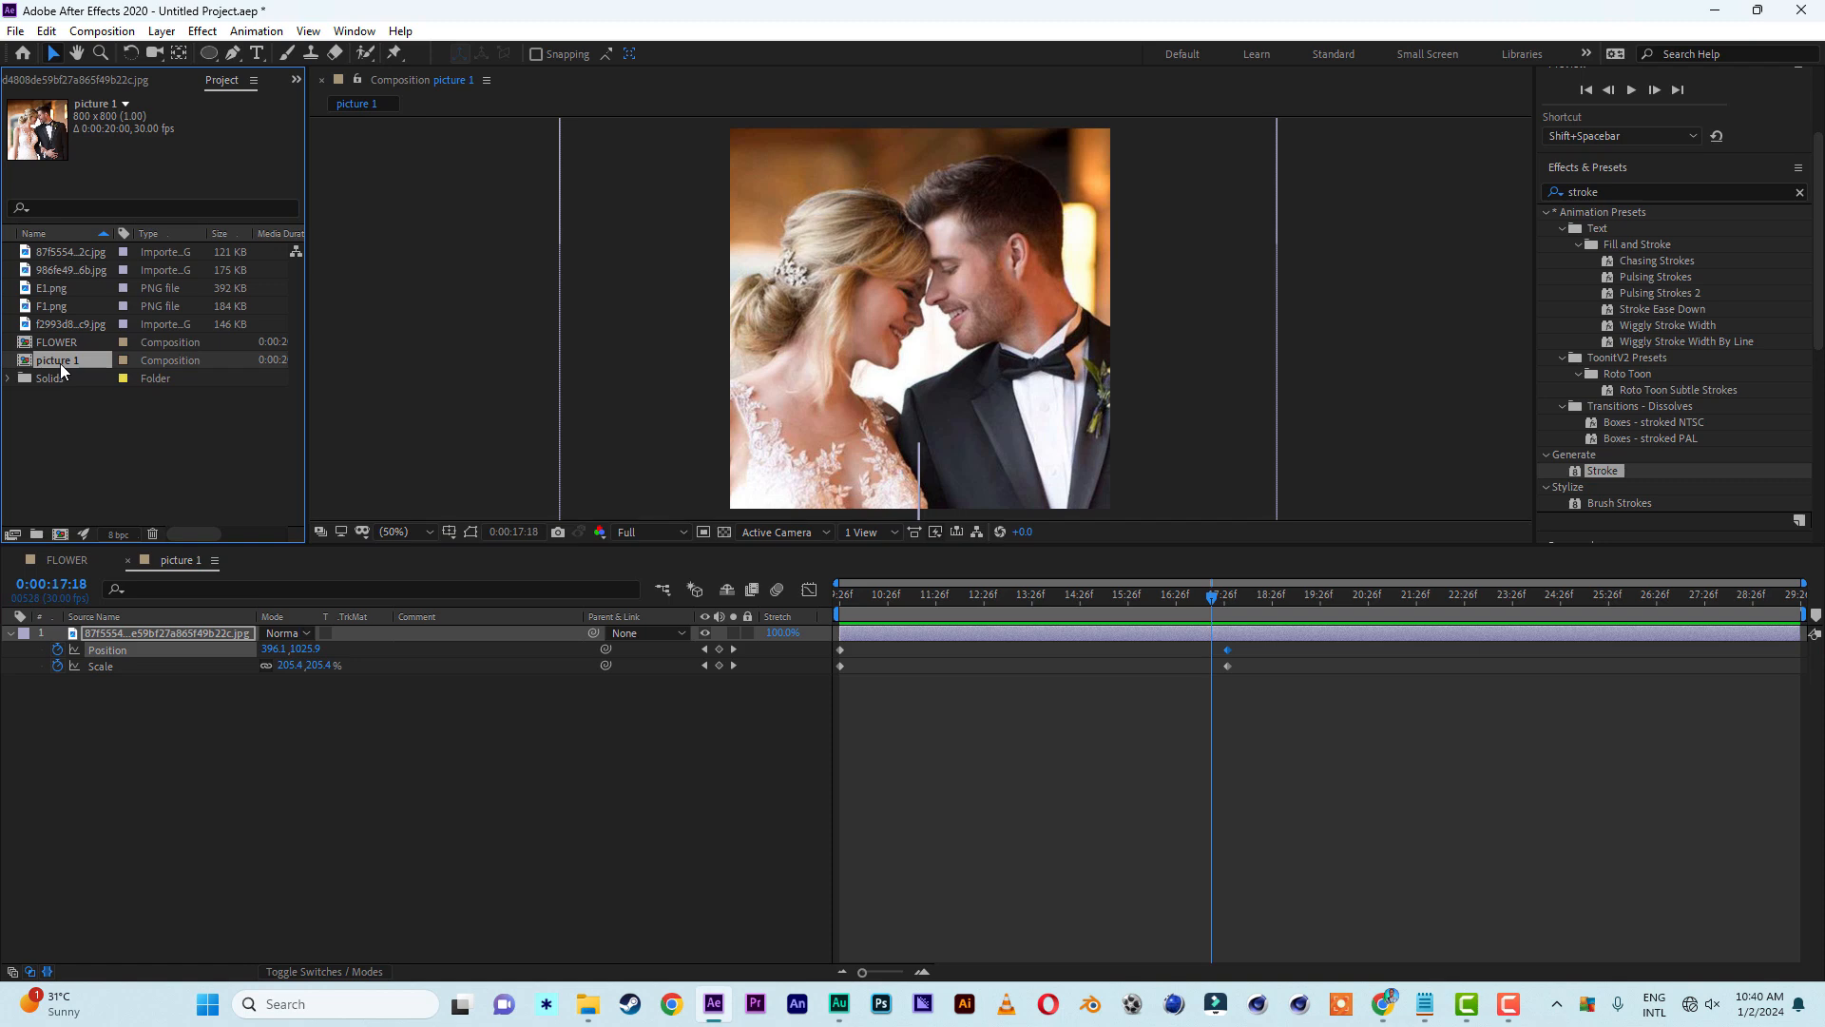
{"action": "key", "text": "ctrl+d"}
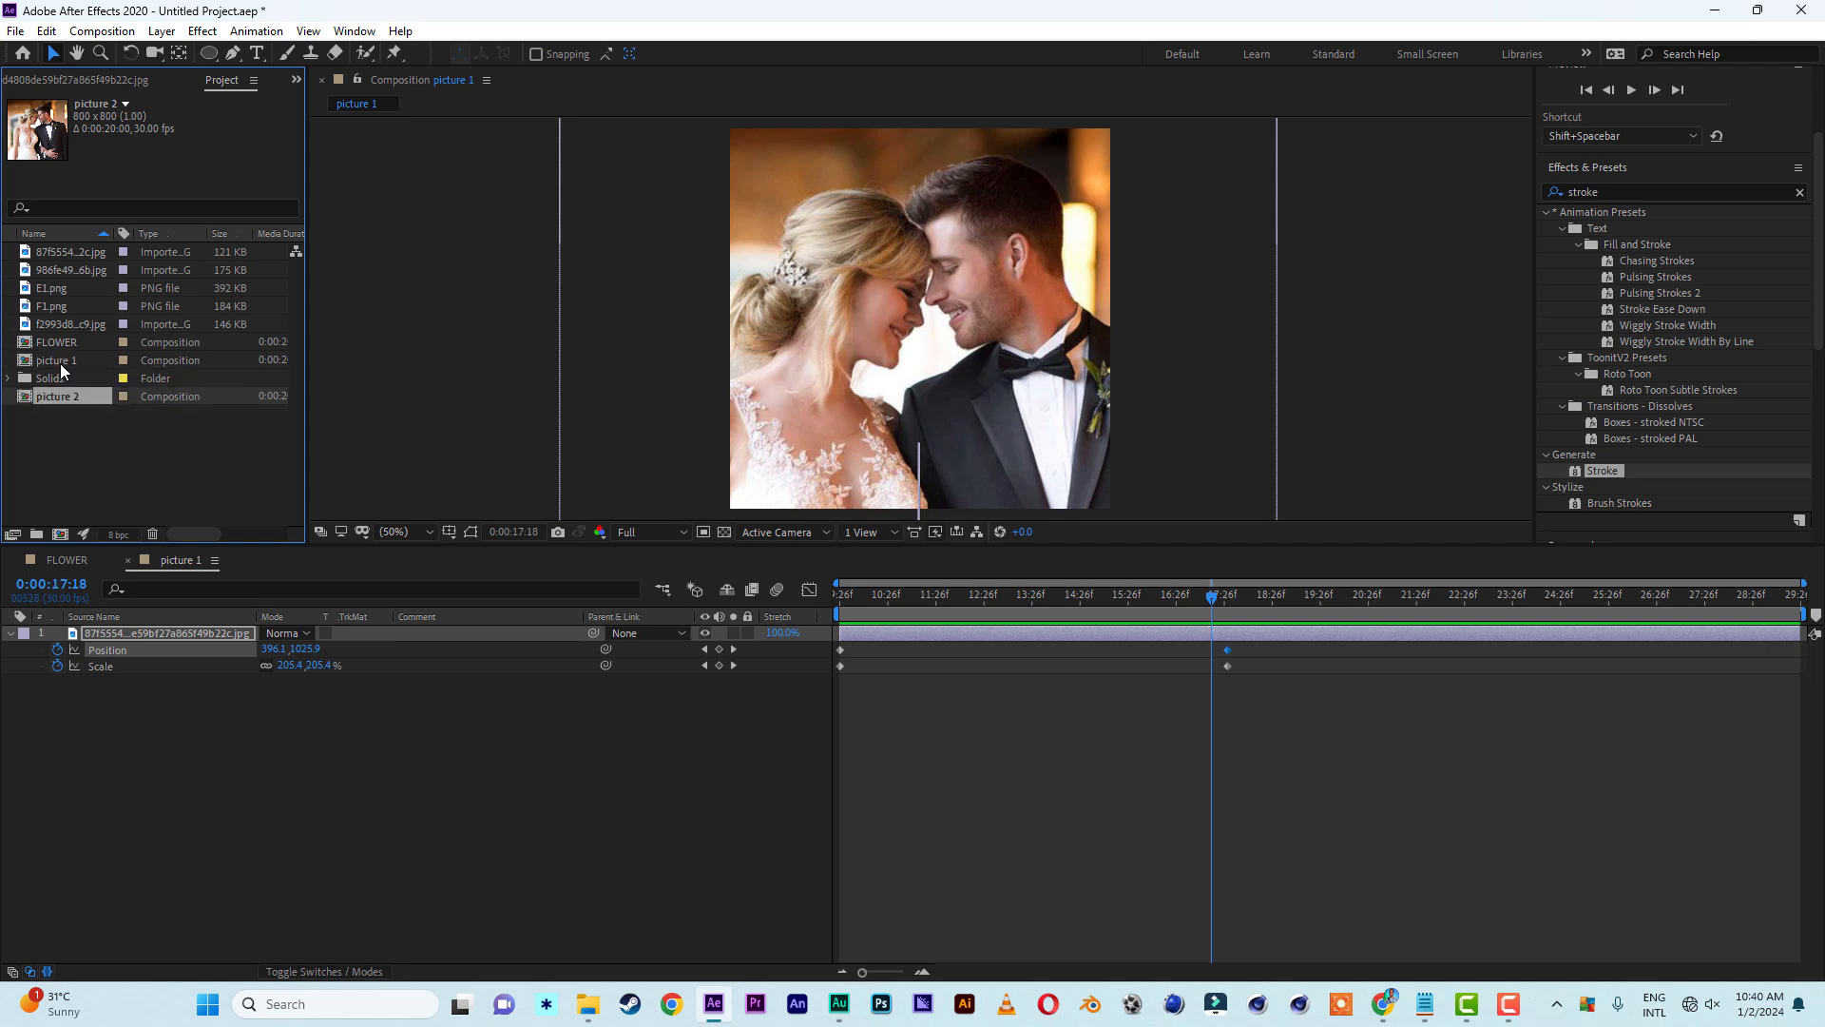
{"action": "key", "text": "ctrl+d"}
{"action": "double_click", "coordinate": [67, 377]}
{"action": "left_click", "coordinate": [72, 397]}
{"action": "double_click", "coordinate": [72, 398]}
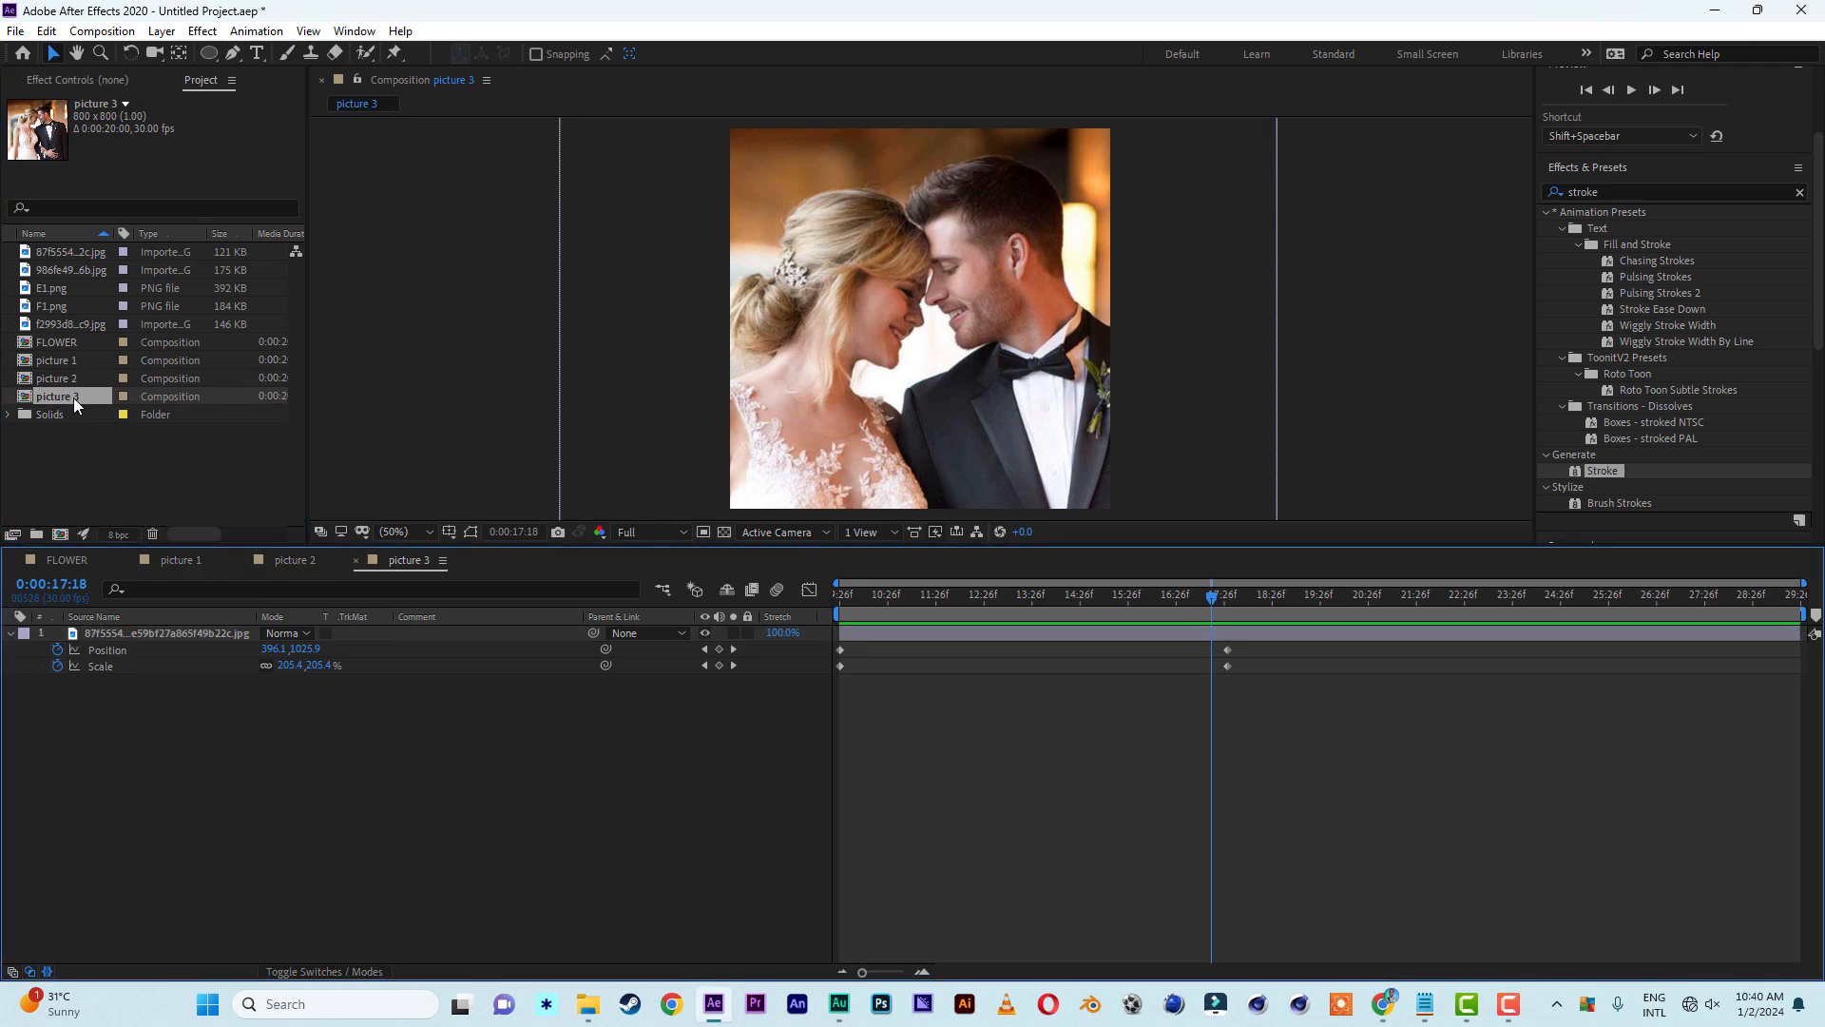
Replace the couple photo in picture 2 with the group photo f2993d8...c9.jpg, scaled to 111.7% to fill the frame
{"action": "left_click", "coordinate": [291, 561]}
{"action": "left_click", "coordinate": [65, 329]}
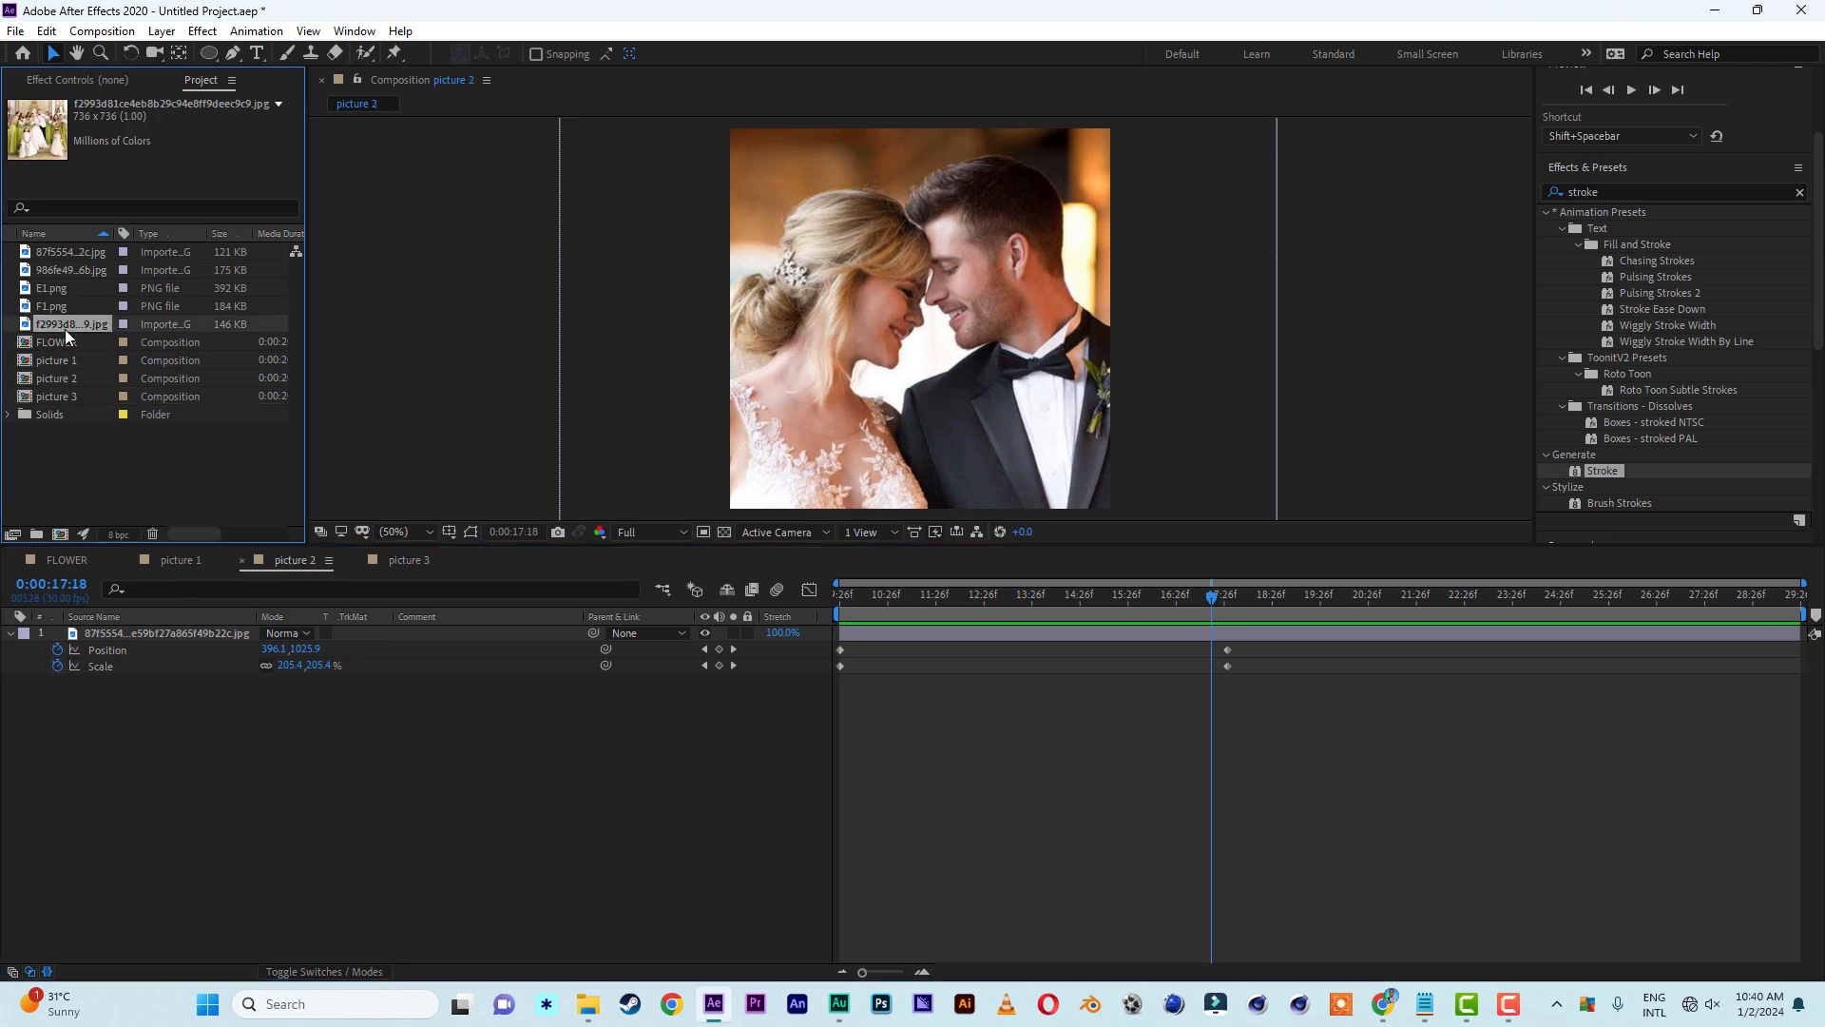
{"action": "left_click_drag", "start_coordinate": [59, 327], "coordinate": [97, 509]}
{"action": "left_click_drag", "start_coordinate": [115, 606], "coordinate": [121, 631]}
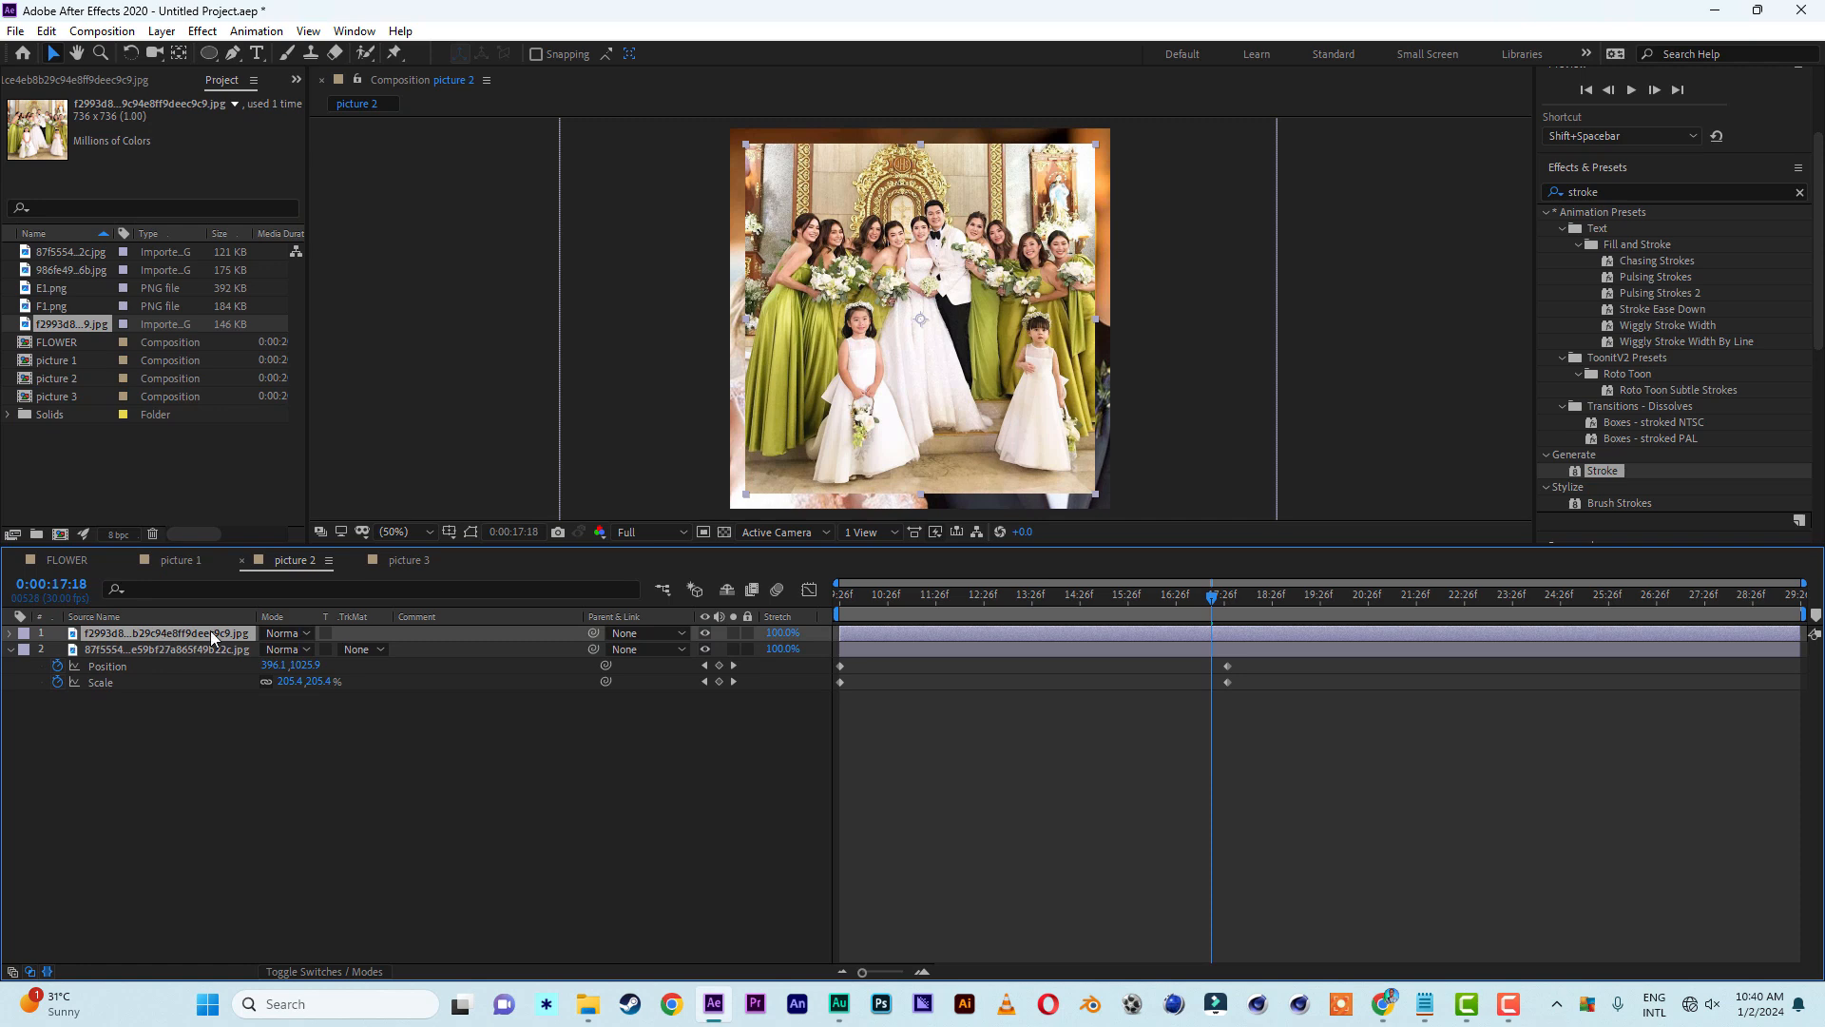
{"action": "key", "text": "s"}
{"action": "left_click_drag", "start_coordinate": [321, 649], "coordinate": [336, 649]}
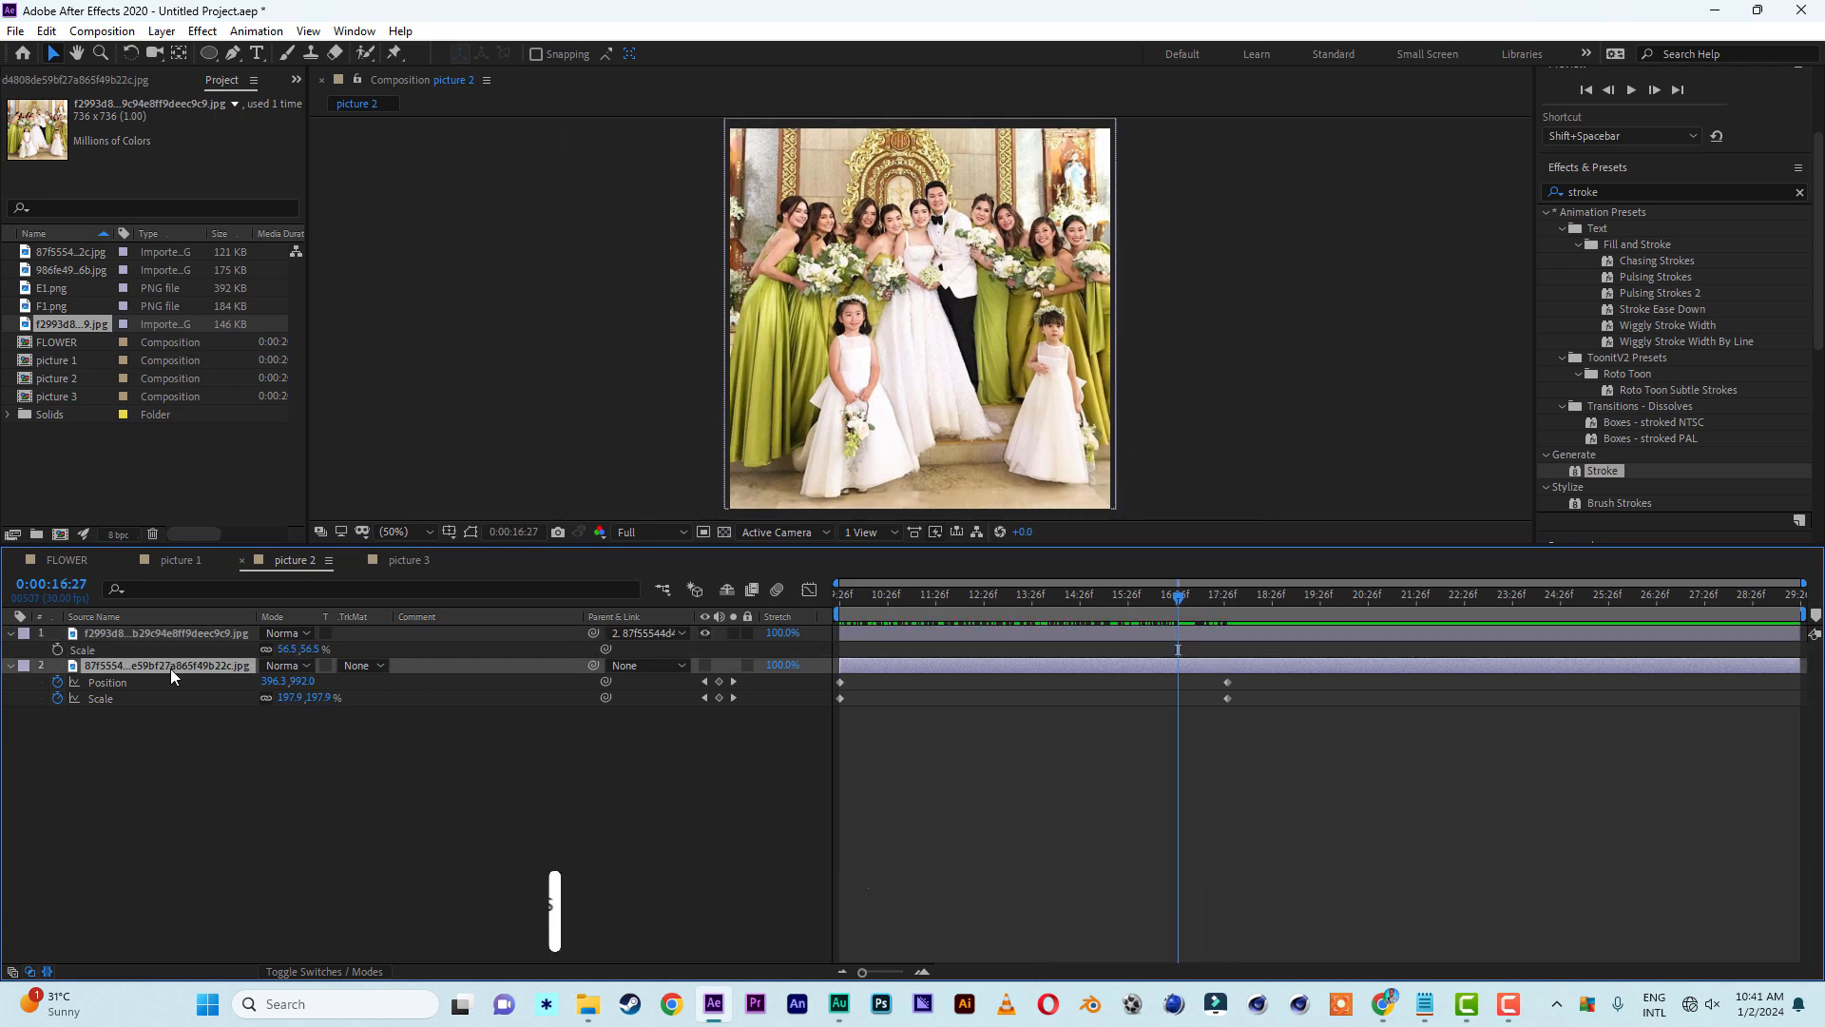
{"action": "left_click", "coordinate": [170, 669]}
{"action": "key", "text": "Delete"}
{"action": "left_click", "coordinate": [151, 636]}
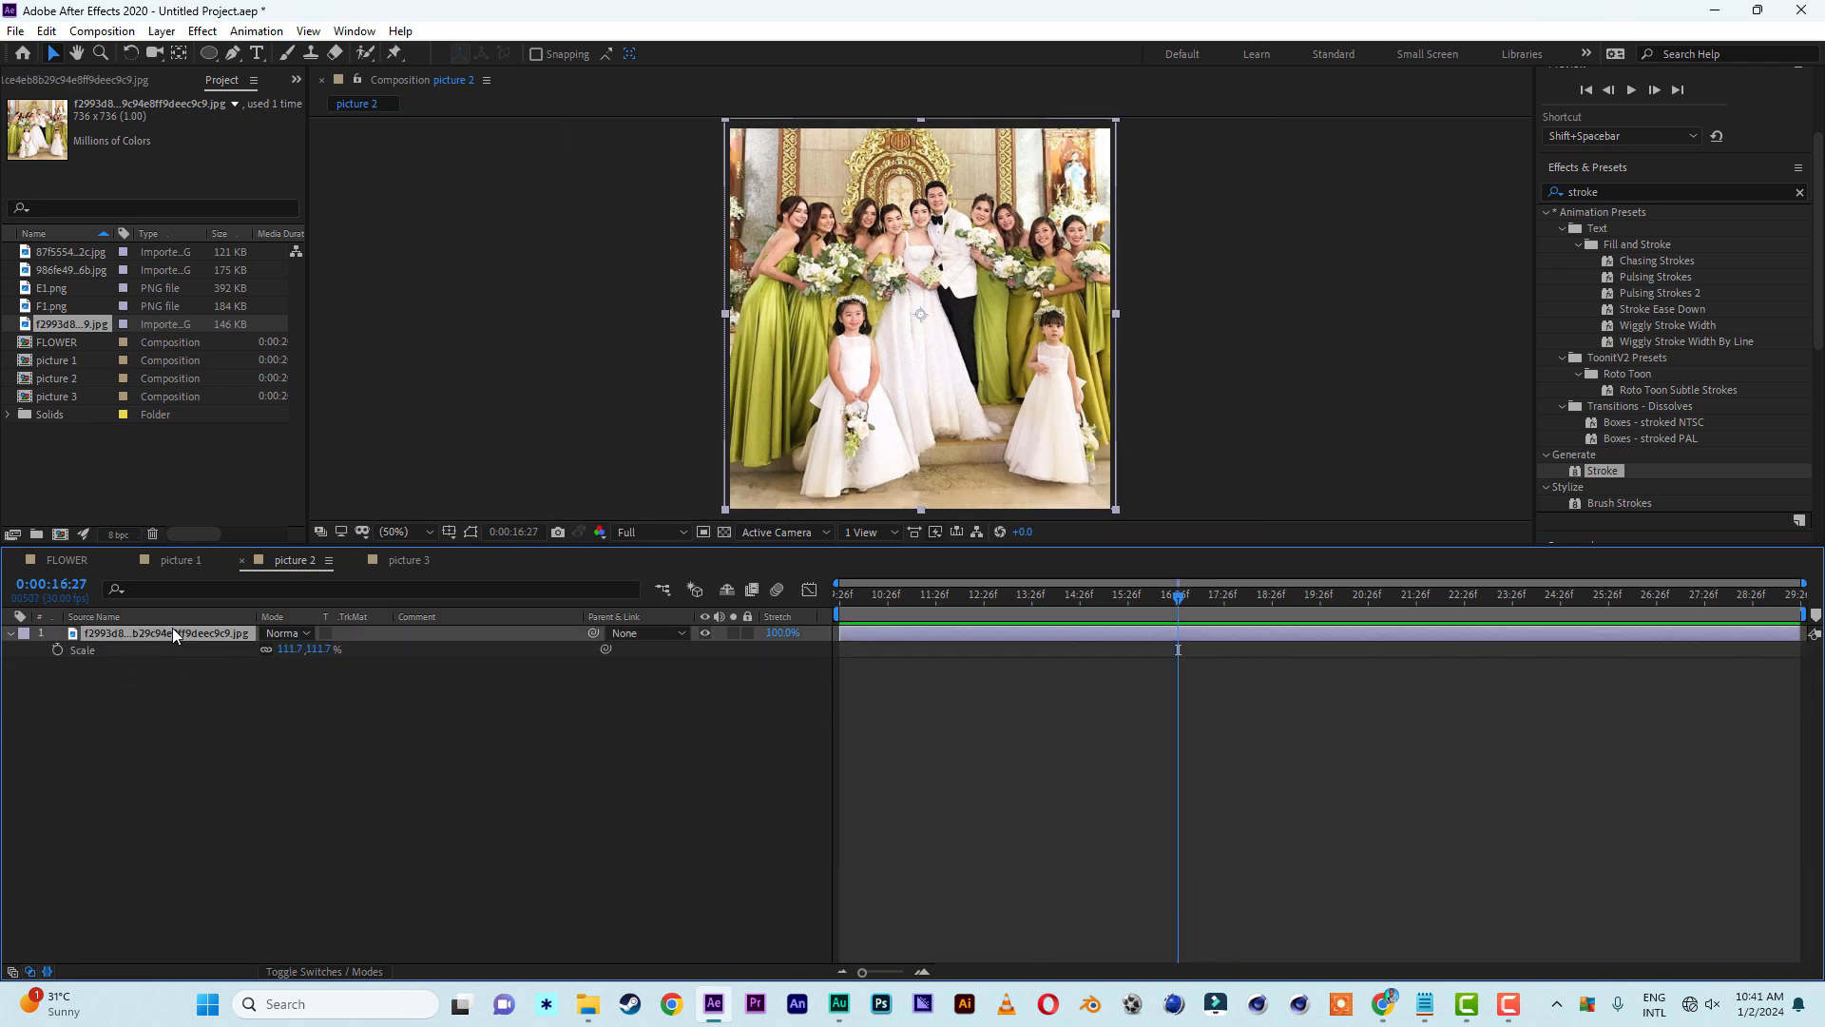
Keyframe the group photo's Scale from 111.7% at 0:00:09:26 to 186.7% at 0:00:17:26
{"action": "key", "text": "Home"}
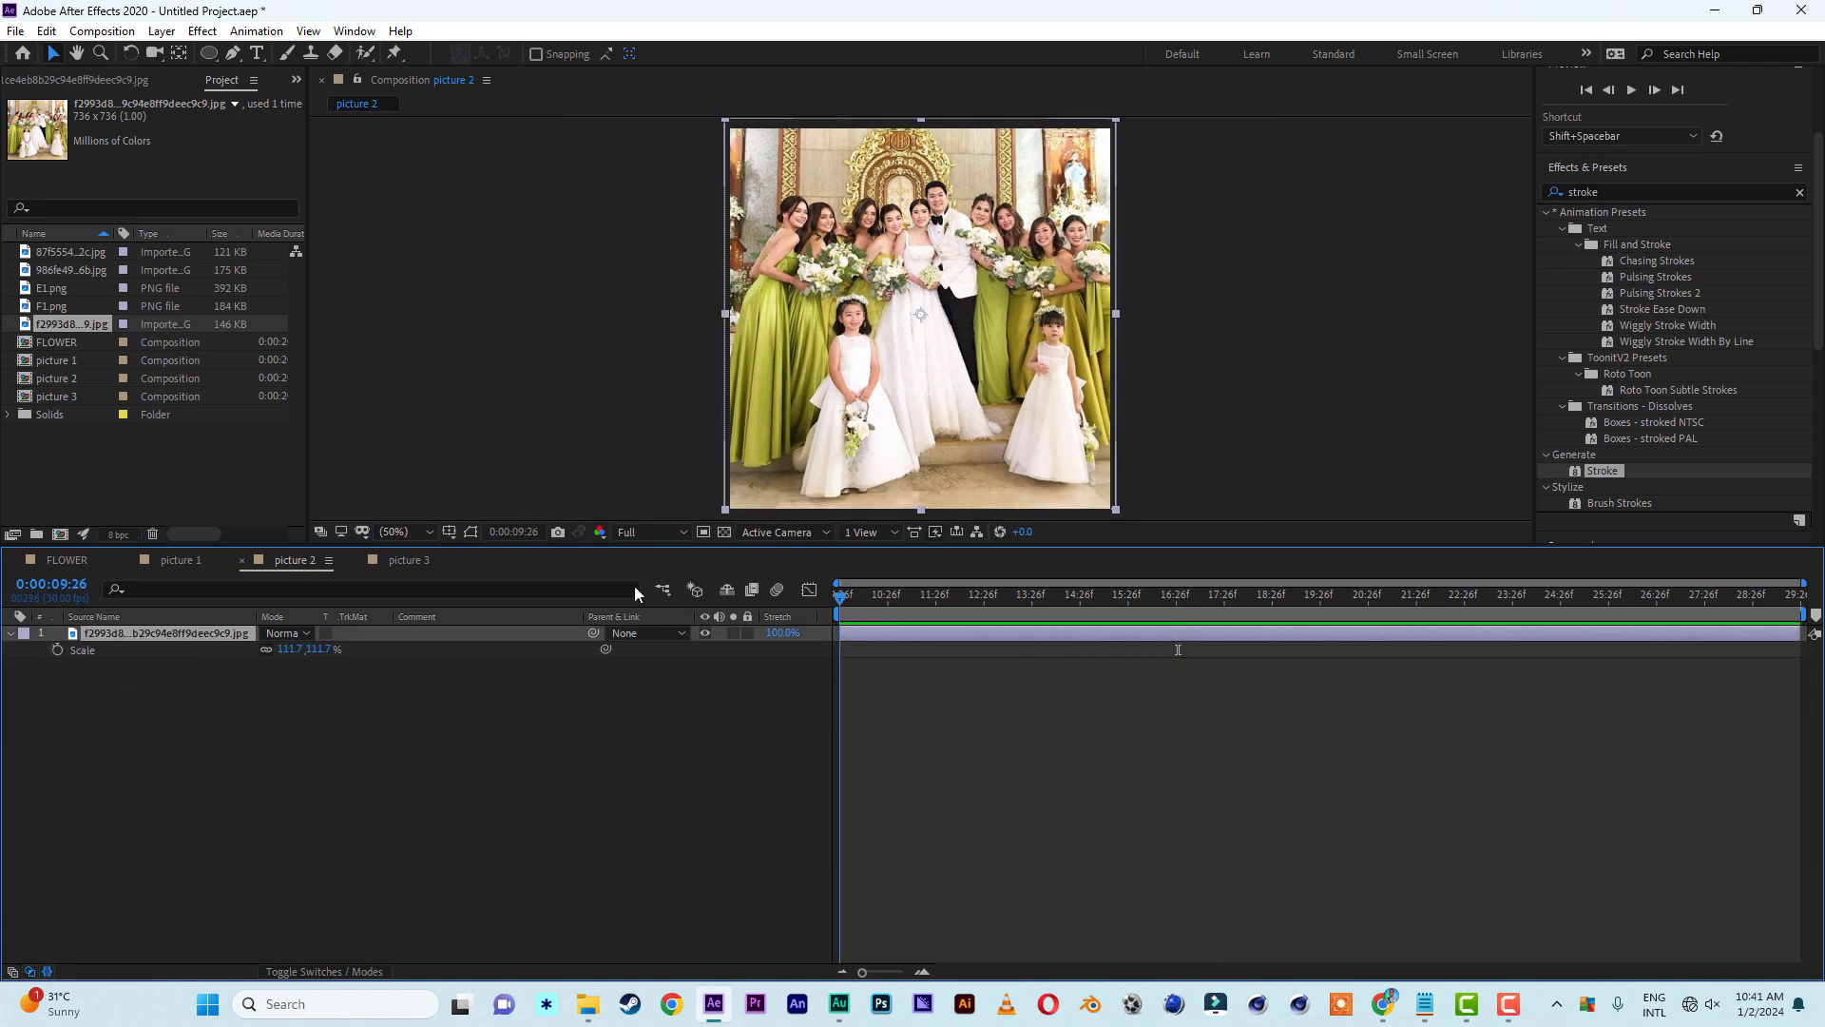
{"action": "left_click", "coordinate": [57, 649]}
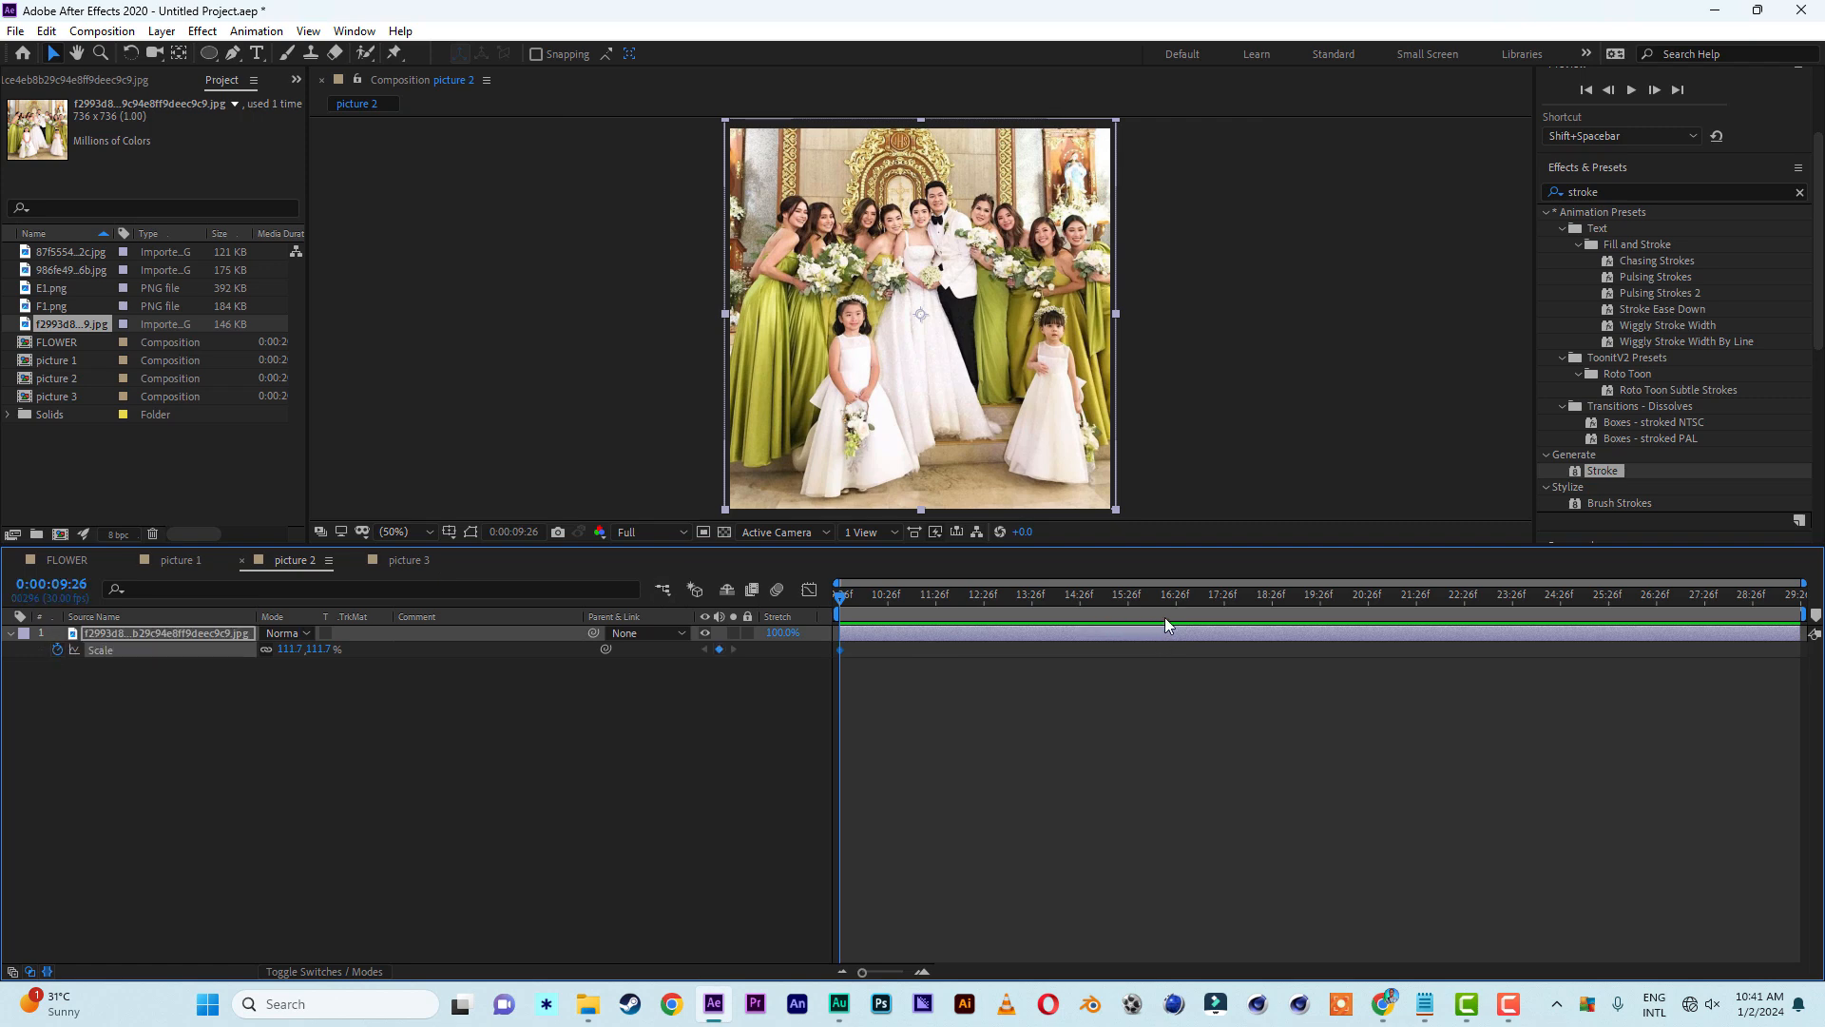
{"action": "left_click", "coordinate": [1226, 595]}
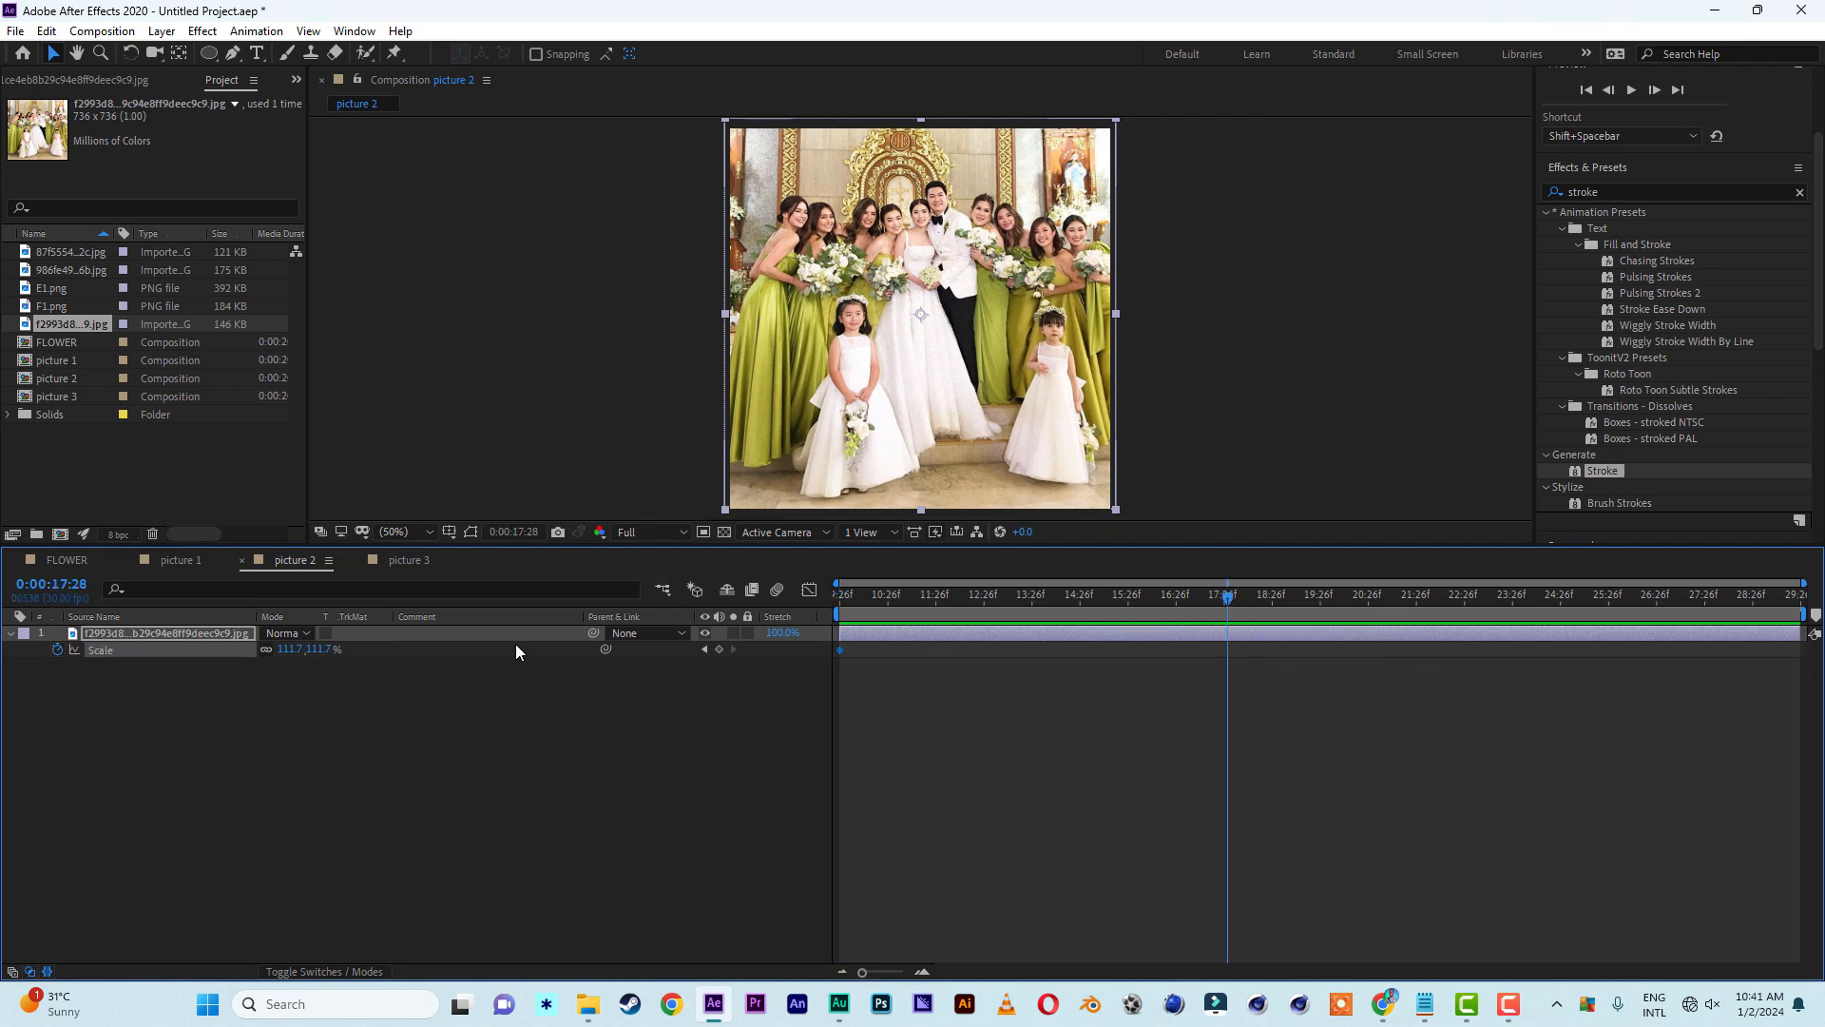
{"action": "left_click_drag", "start_coordinate": [317, 649], "coordinate": [394, 659]}
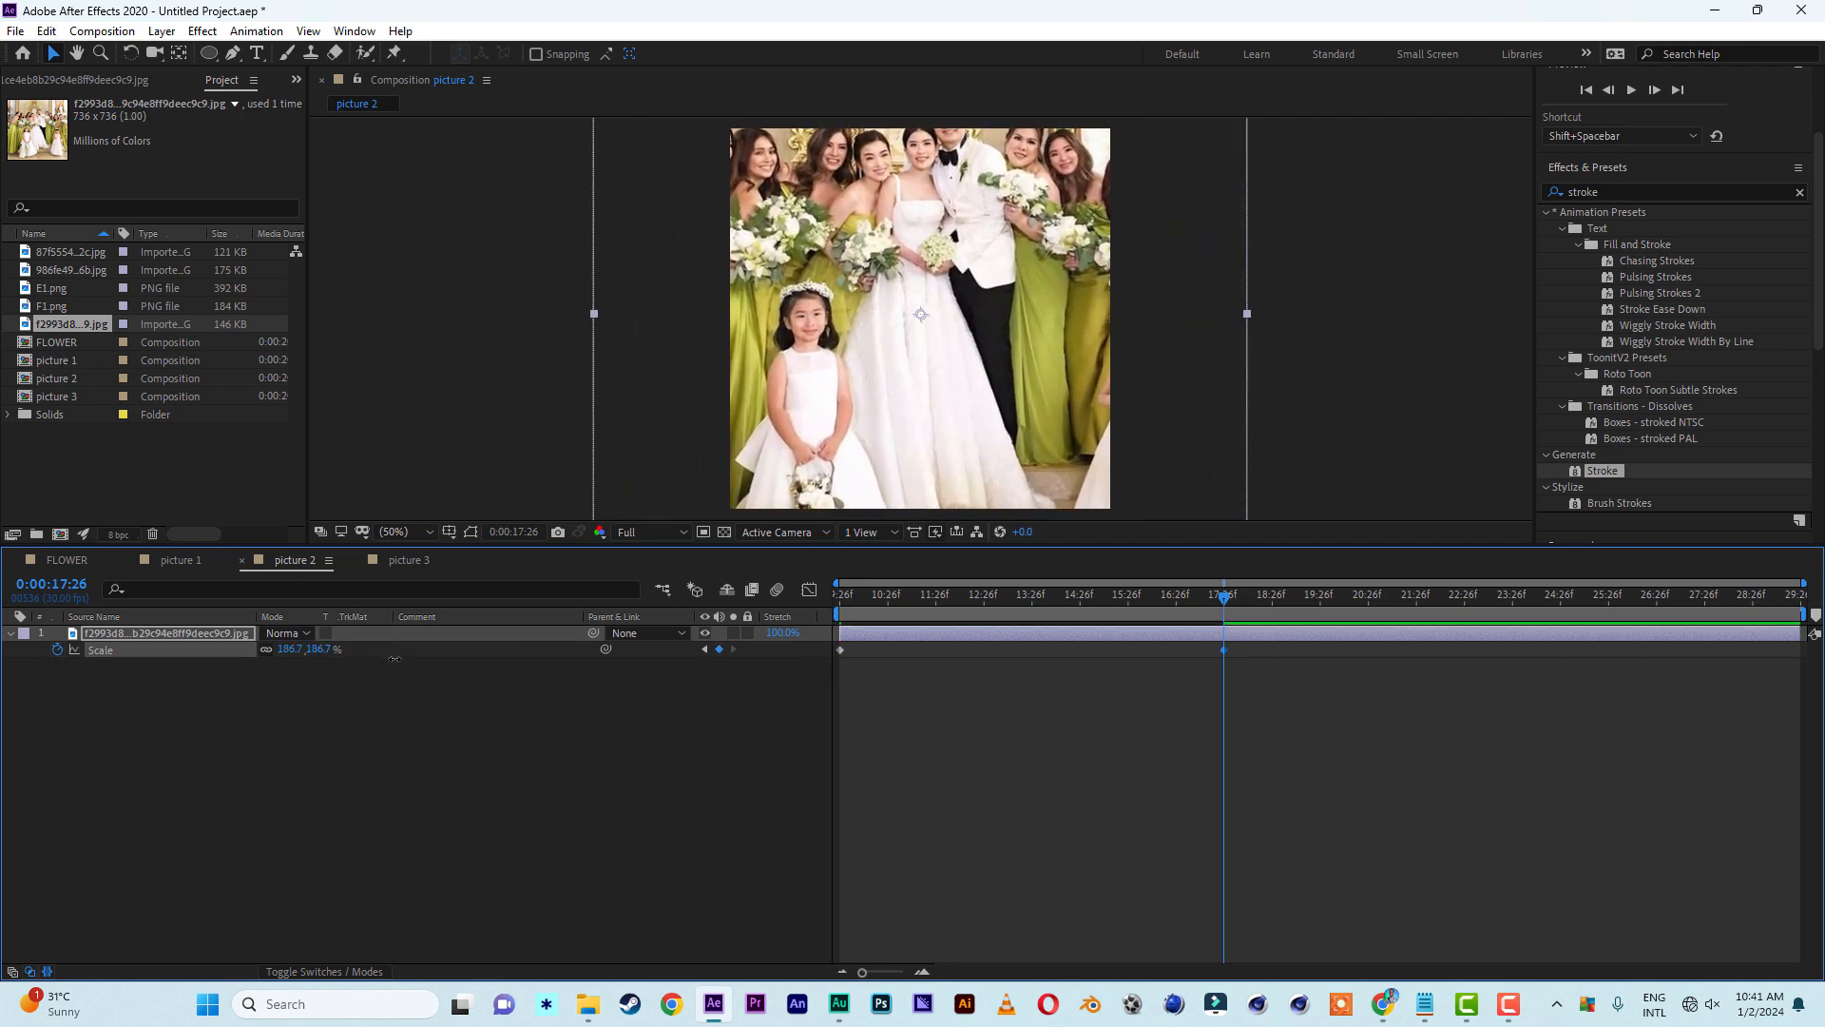
Preview the group photo's zoom from 0:00:09:26
{"action": "key", "text": "Home"}
{"action": "key", "text": "space"}
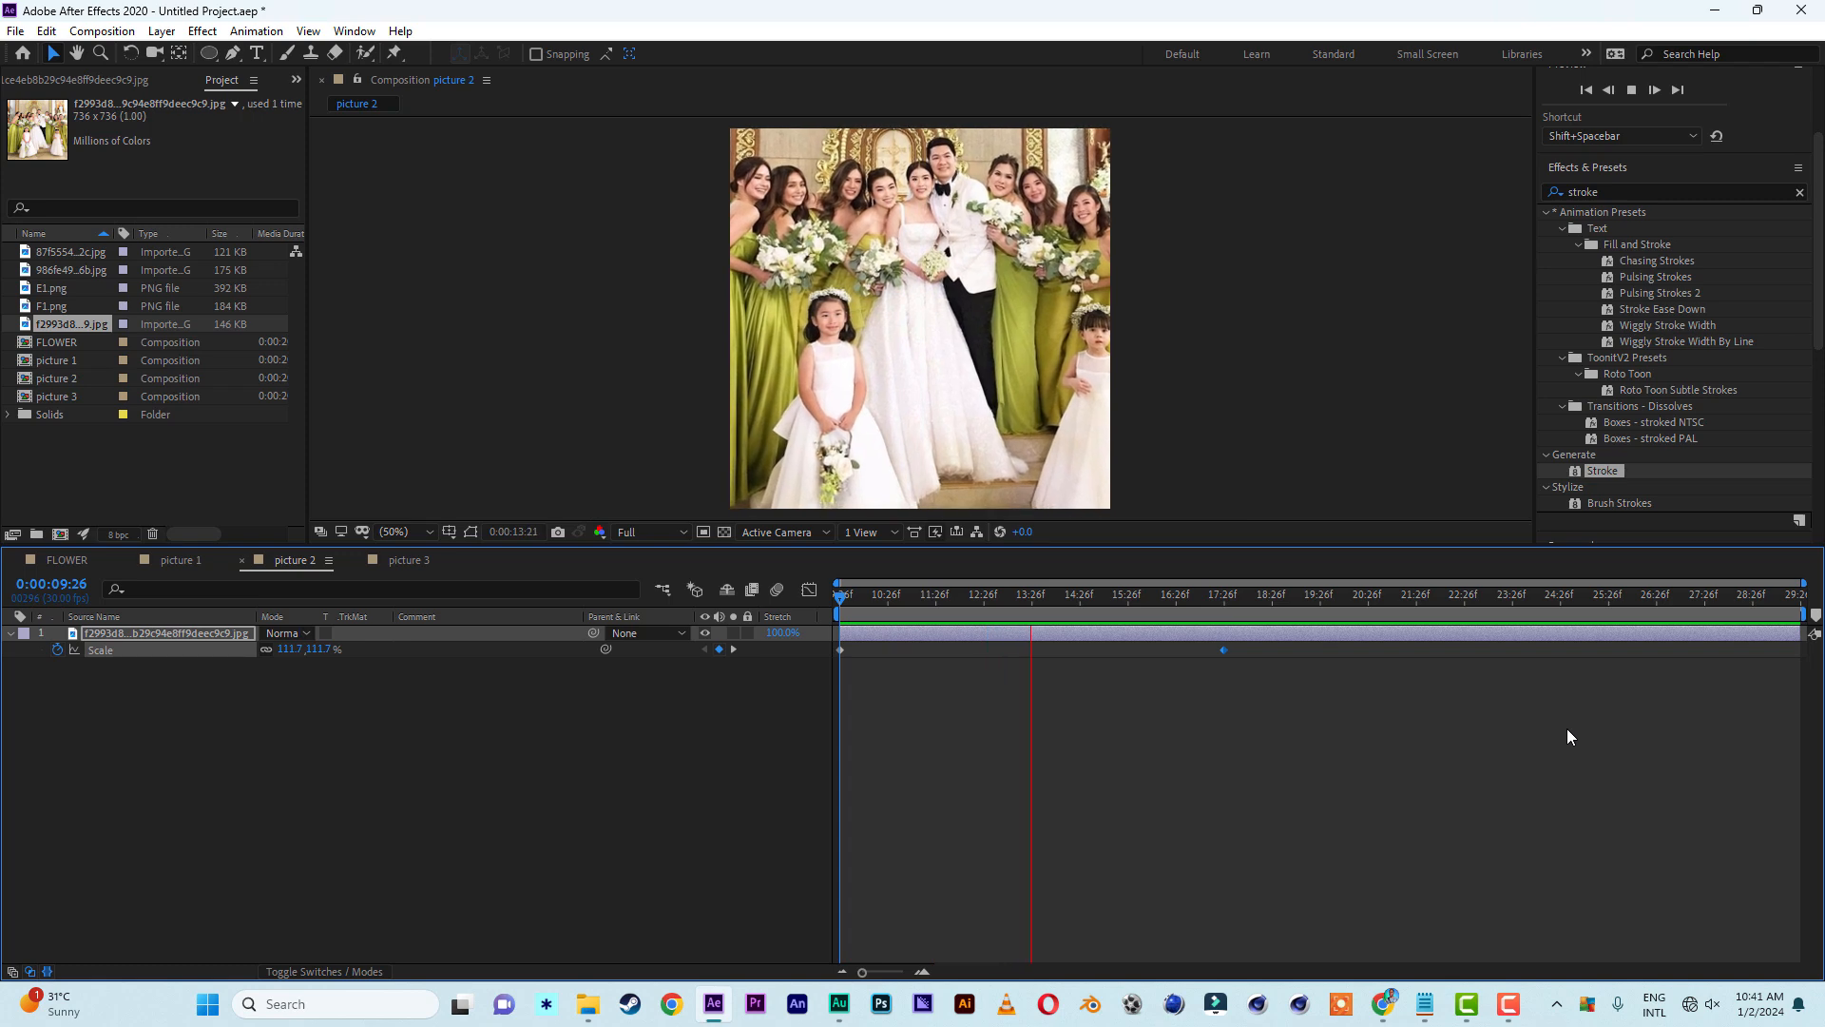
{"action": "key", "text": "space"}
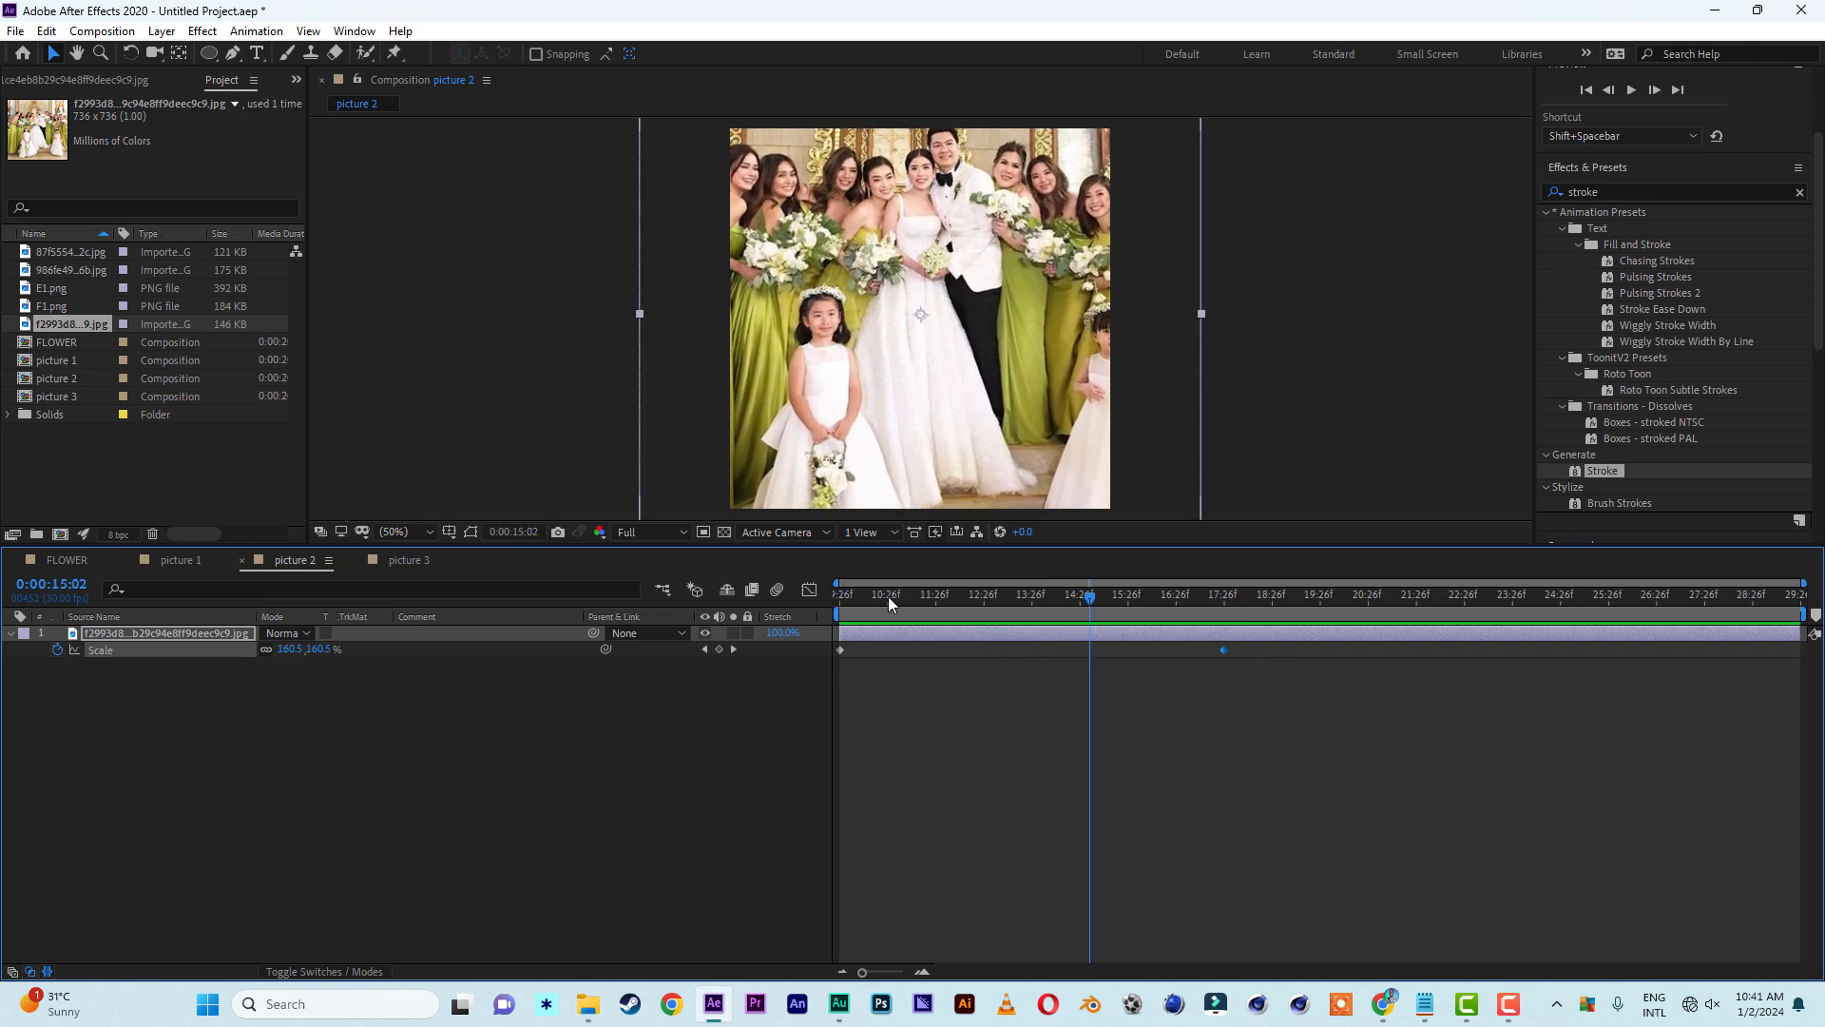
Keyframe the group photo's Position from 400, 389.2 at 0:00:09:26 to about 410, 553.2 at 0:00:17:26 and preview the motion
{"action": "left_click_drag", "start_coordinate": [888, 596], "coordinate": [758, 596]}
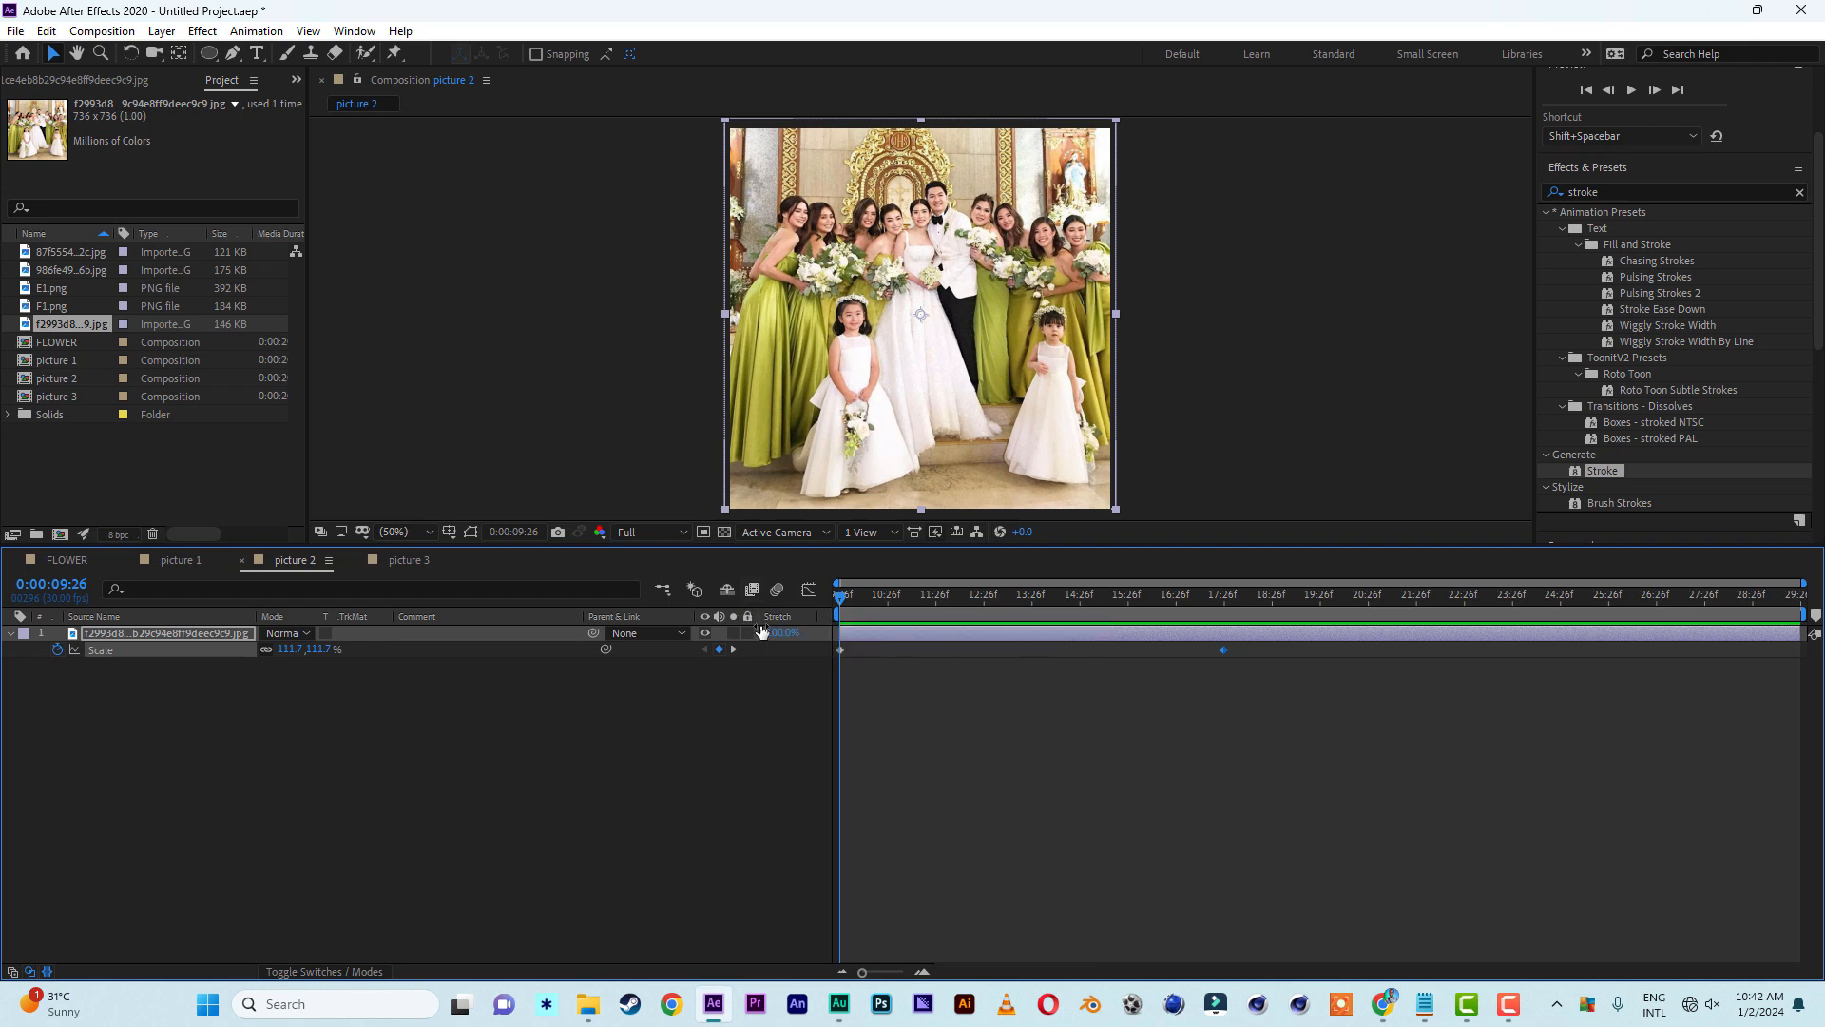
{"action": "key", "text": "shift+p"}
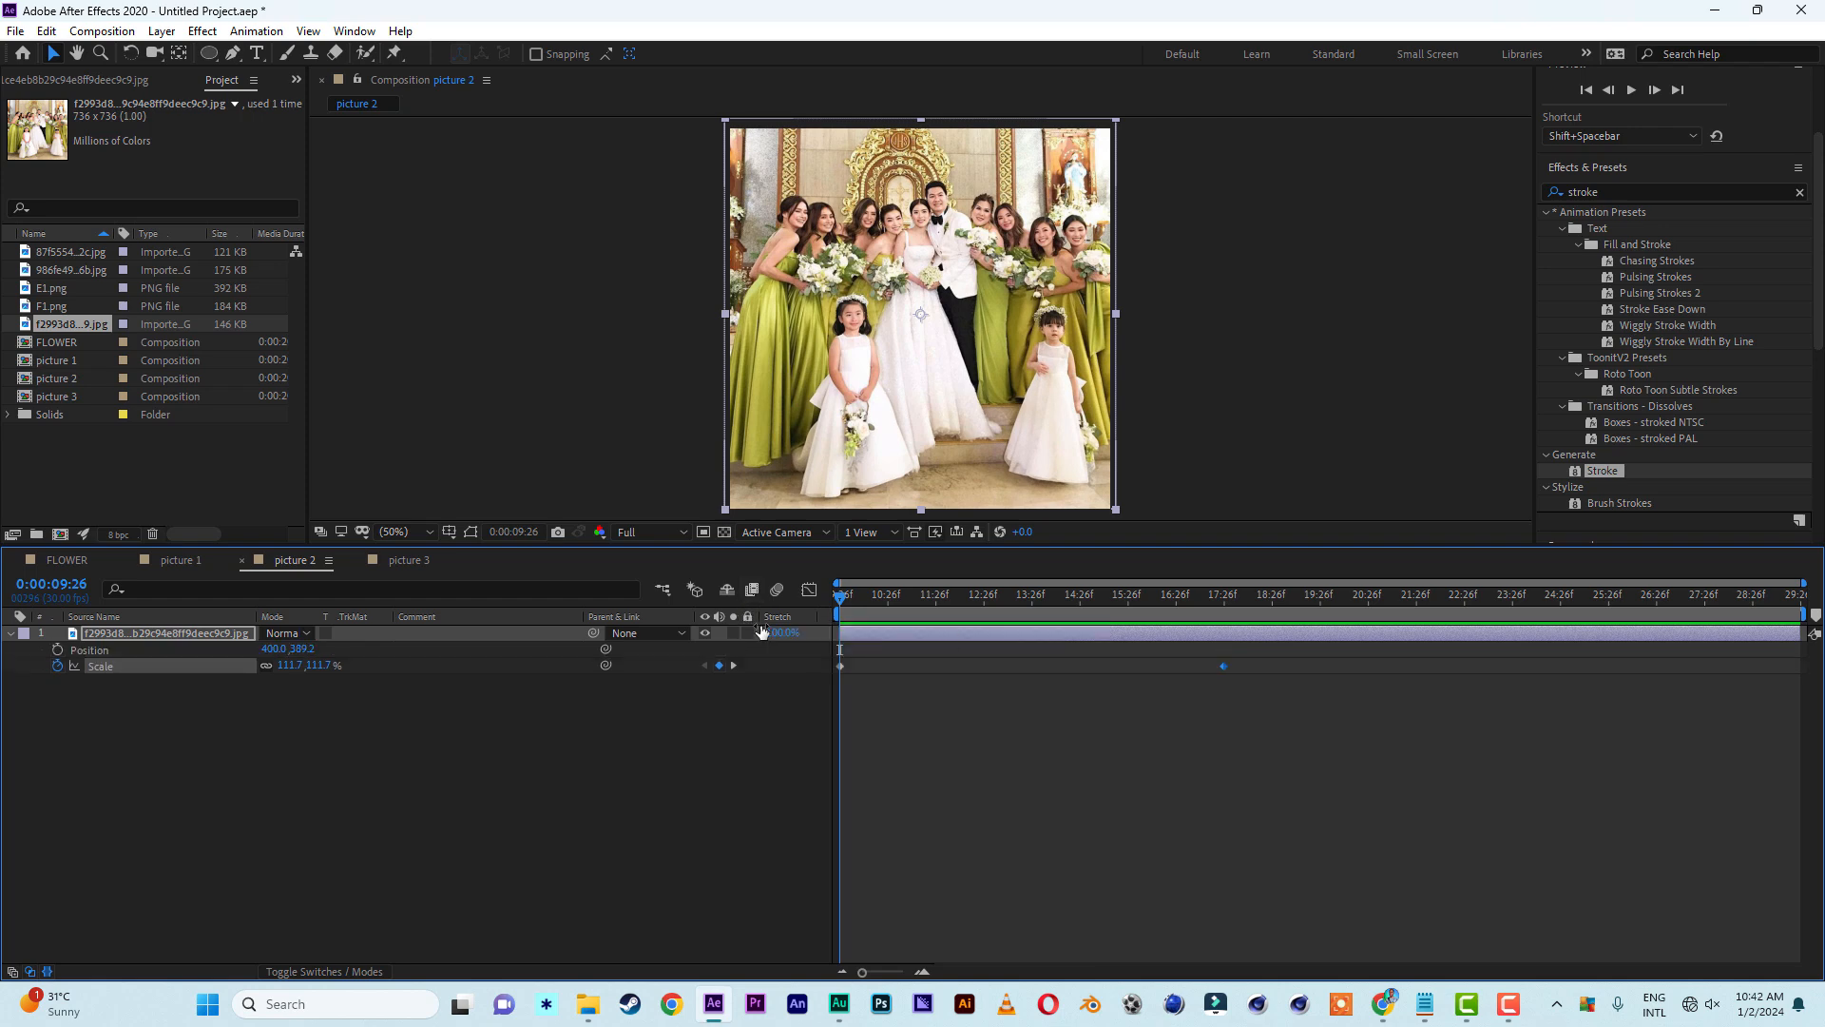
{"action": "left_click", "coordinate": [57, 650]}
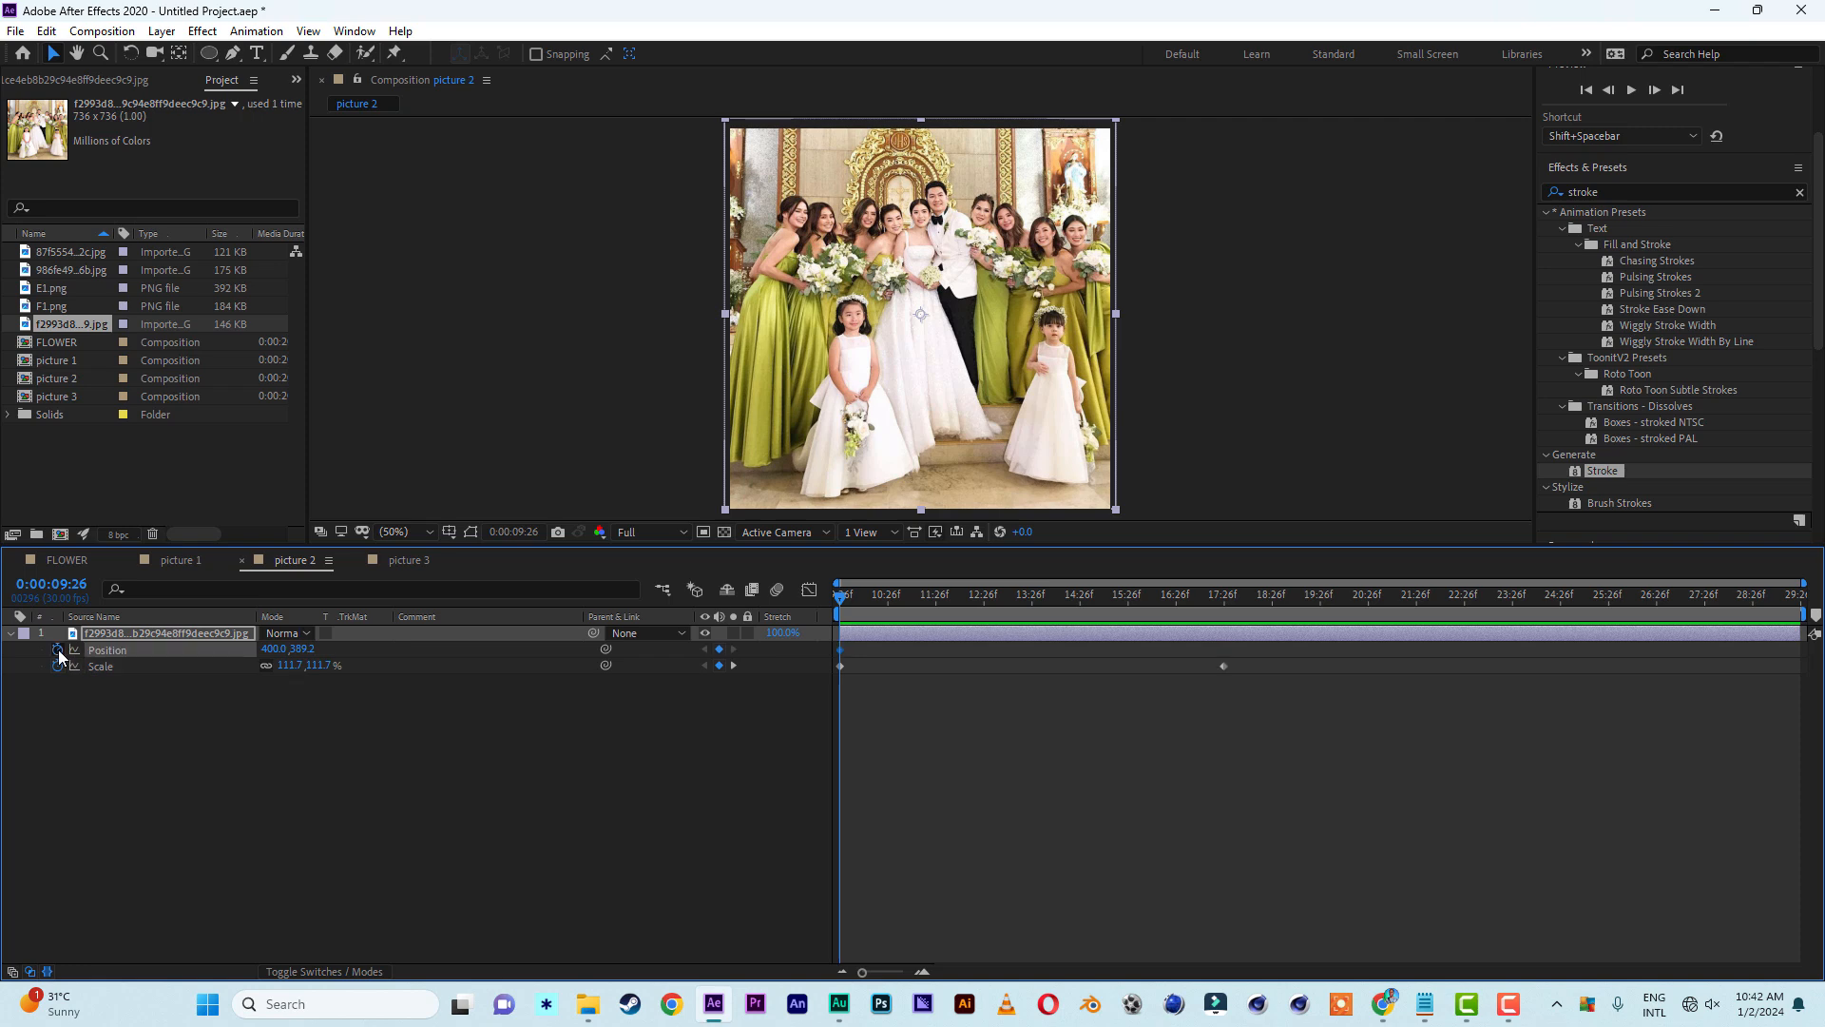
{"action": "left_click", "coordinate": [1223, 596]}
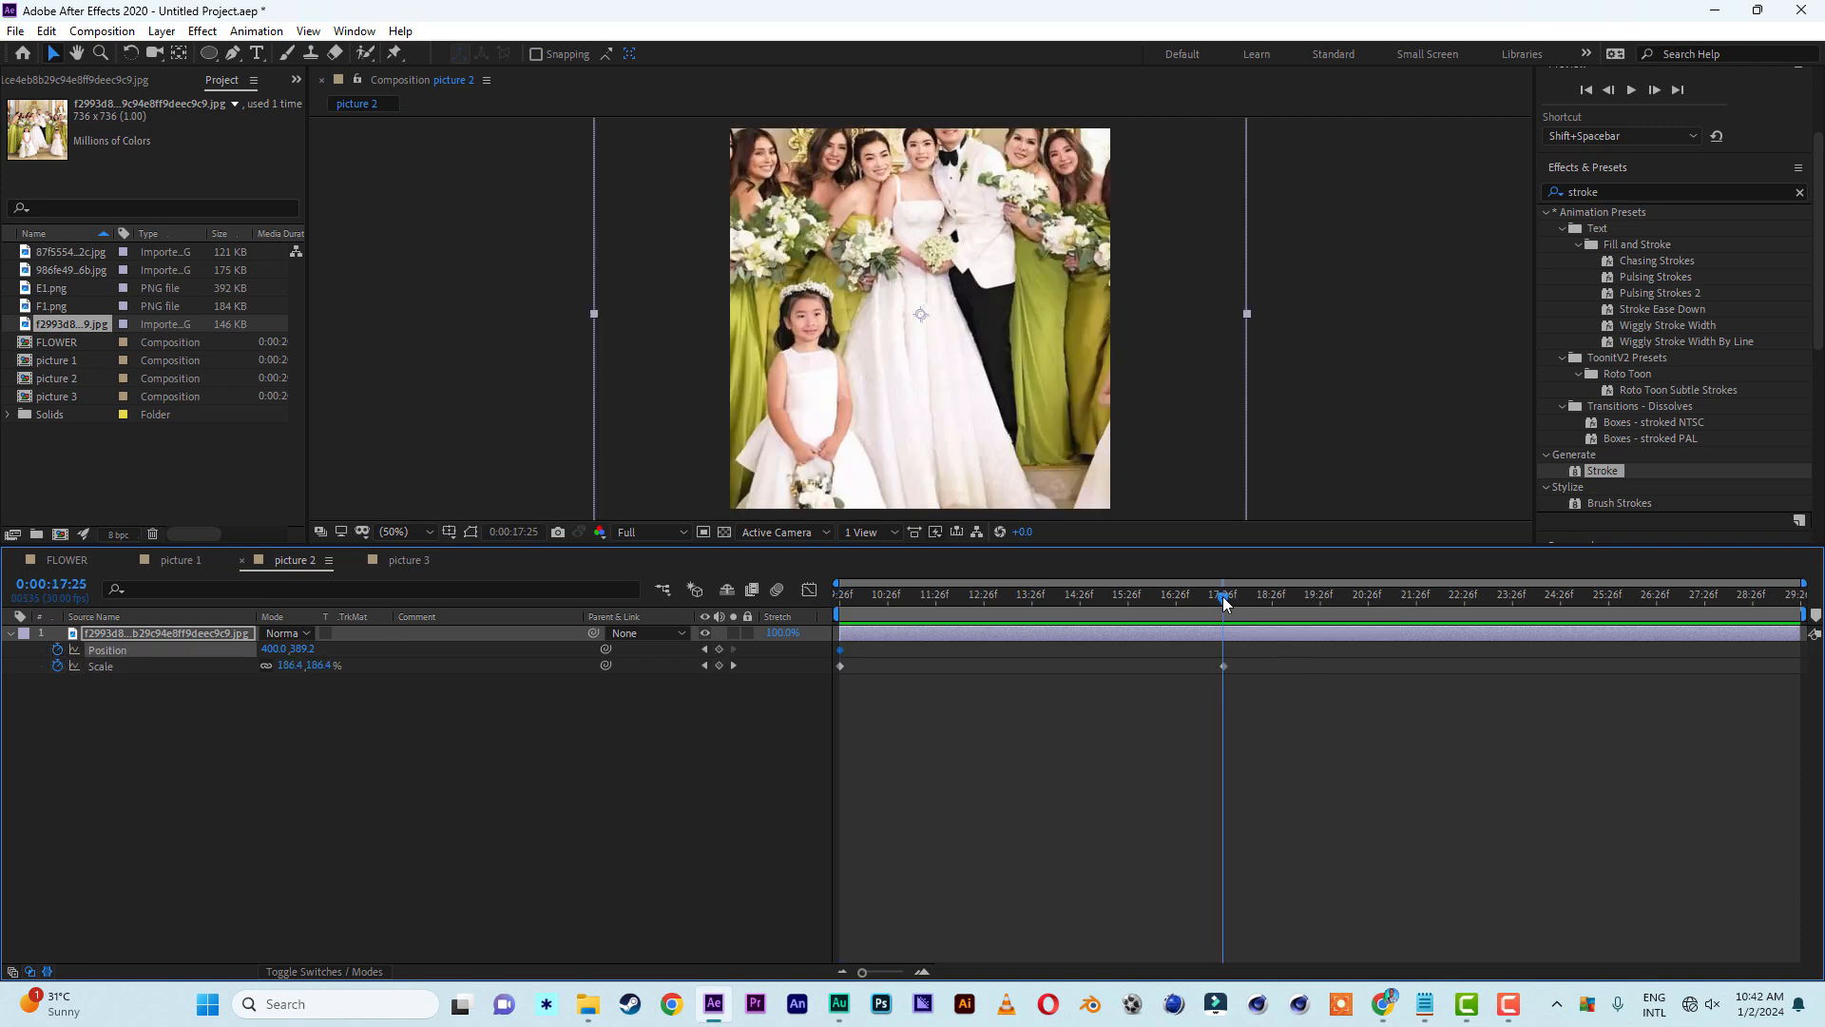
{"action": "left_click_drag", "start_coordinate": [970, 258], "coordinate": [970, 335]}
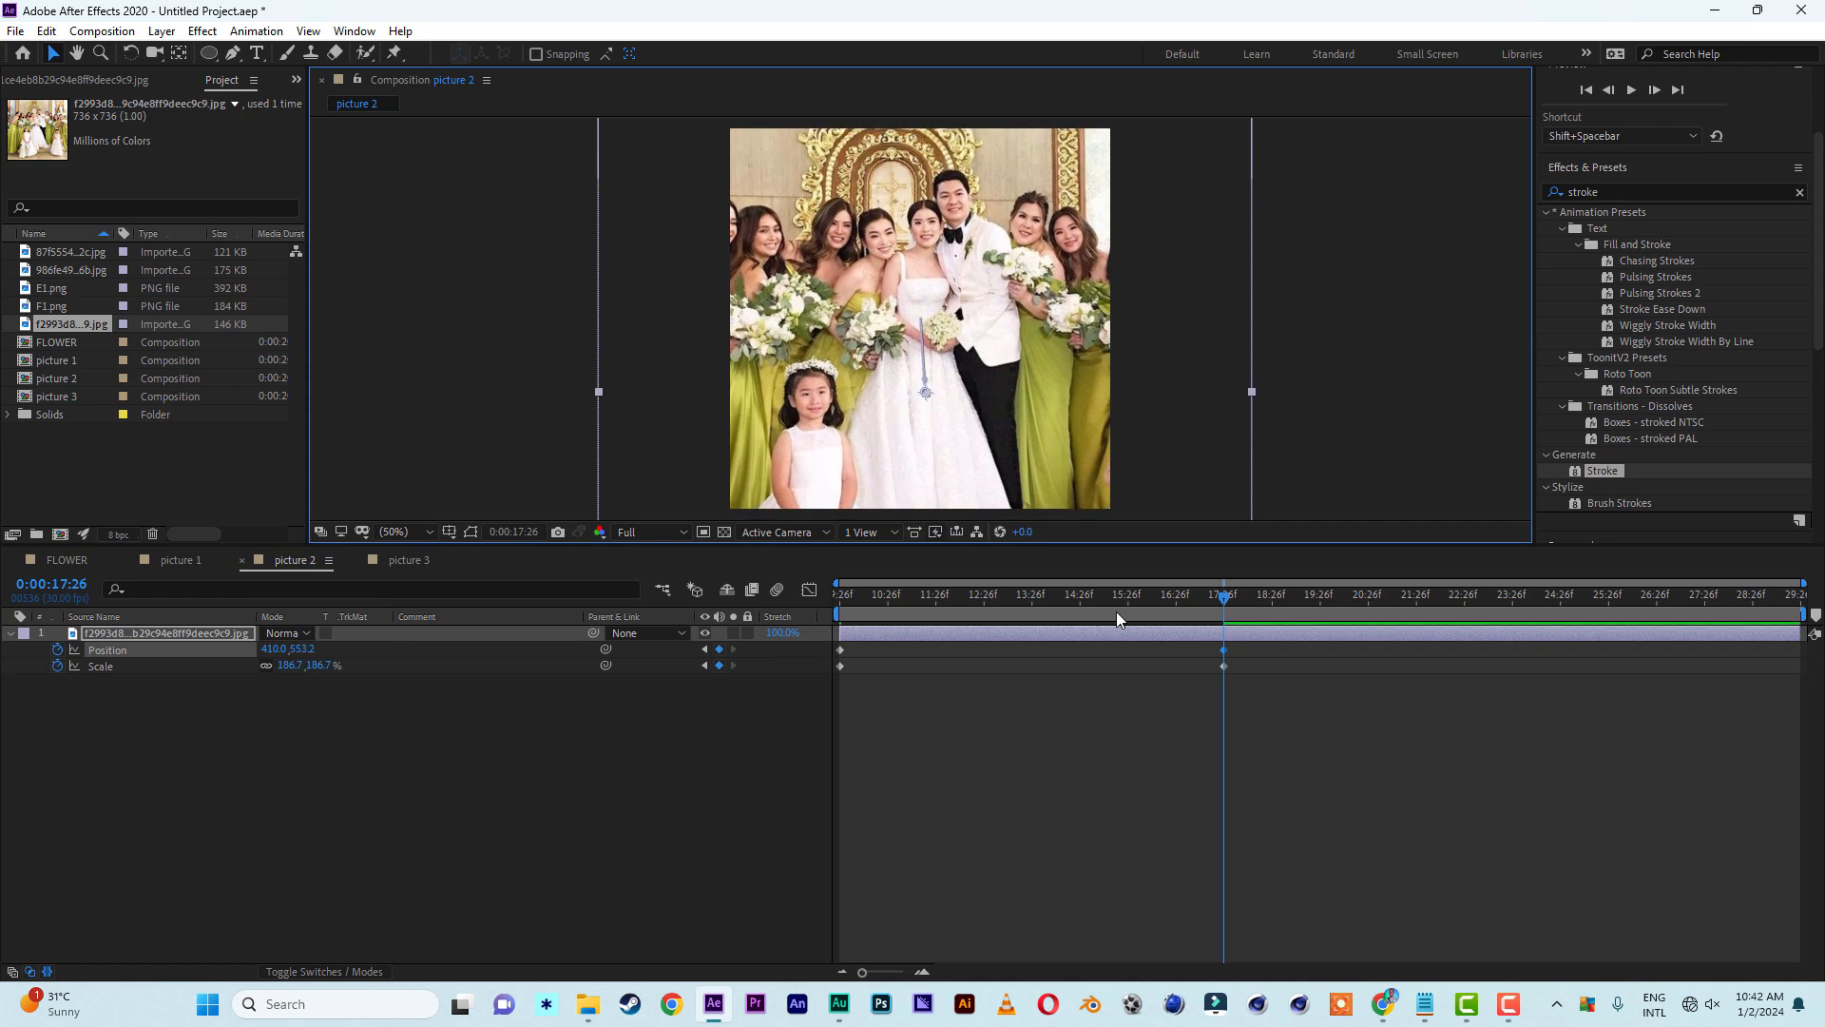
{"action": "key", "text": "space"}
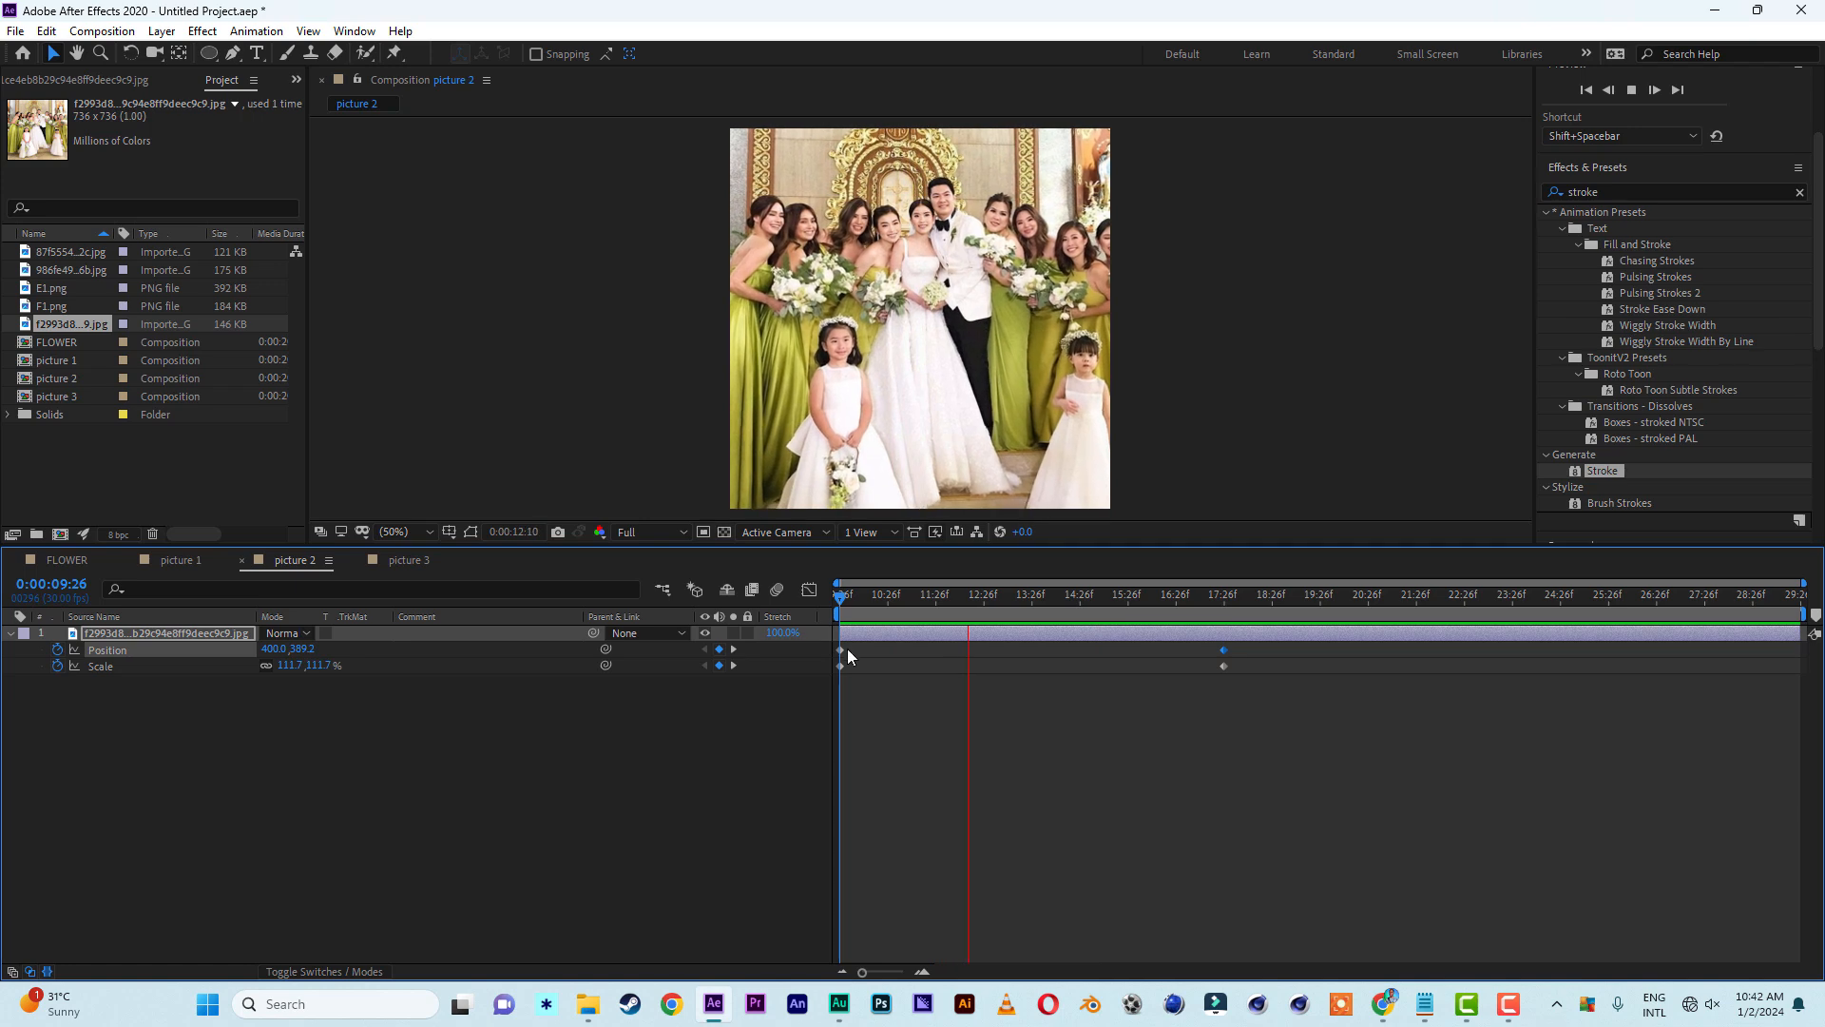
{"action": "left_click", "coordinate": [1063, 597]}
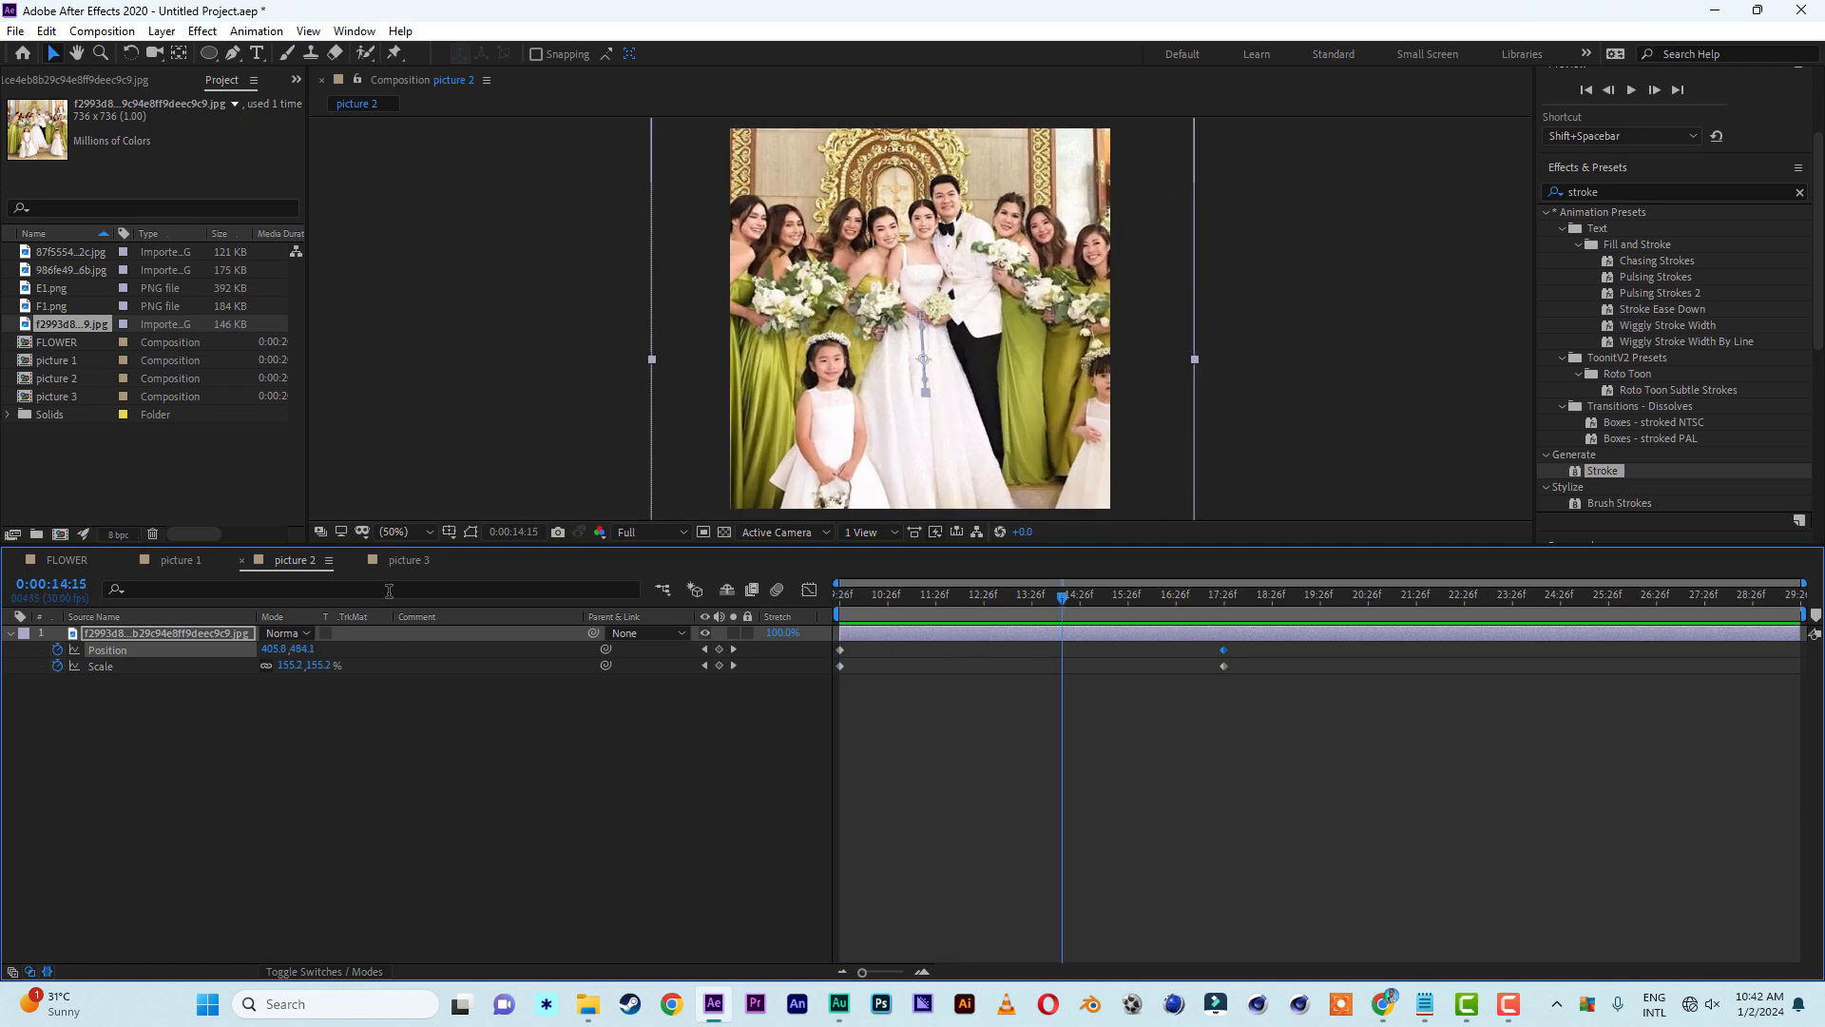
Open the picture 3 composition and select the photo 986fe49...6b.jpg among the project's footage
{"action": "left_click", "coordinate": [407, 561]}
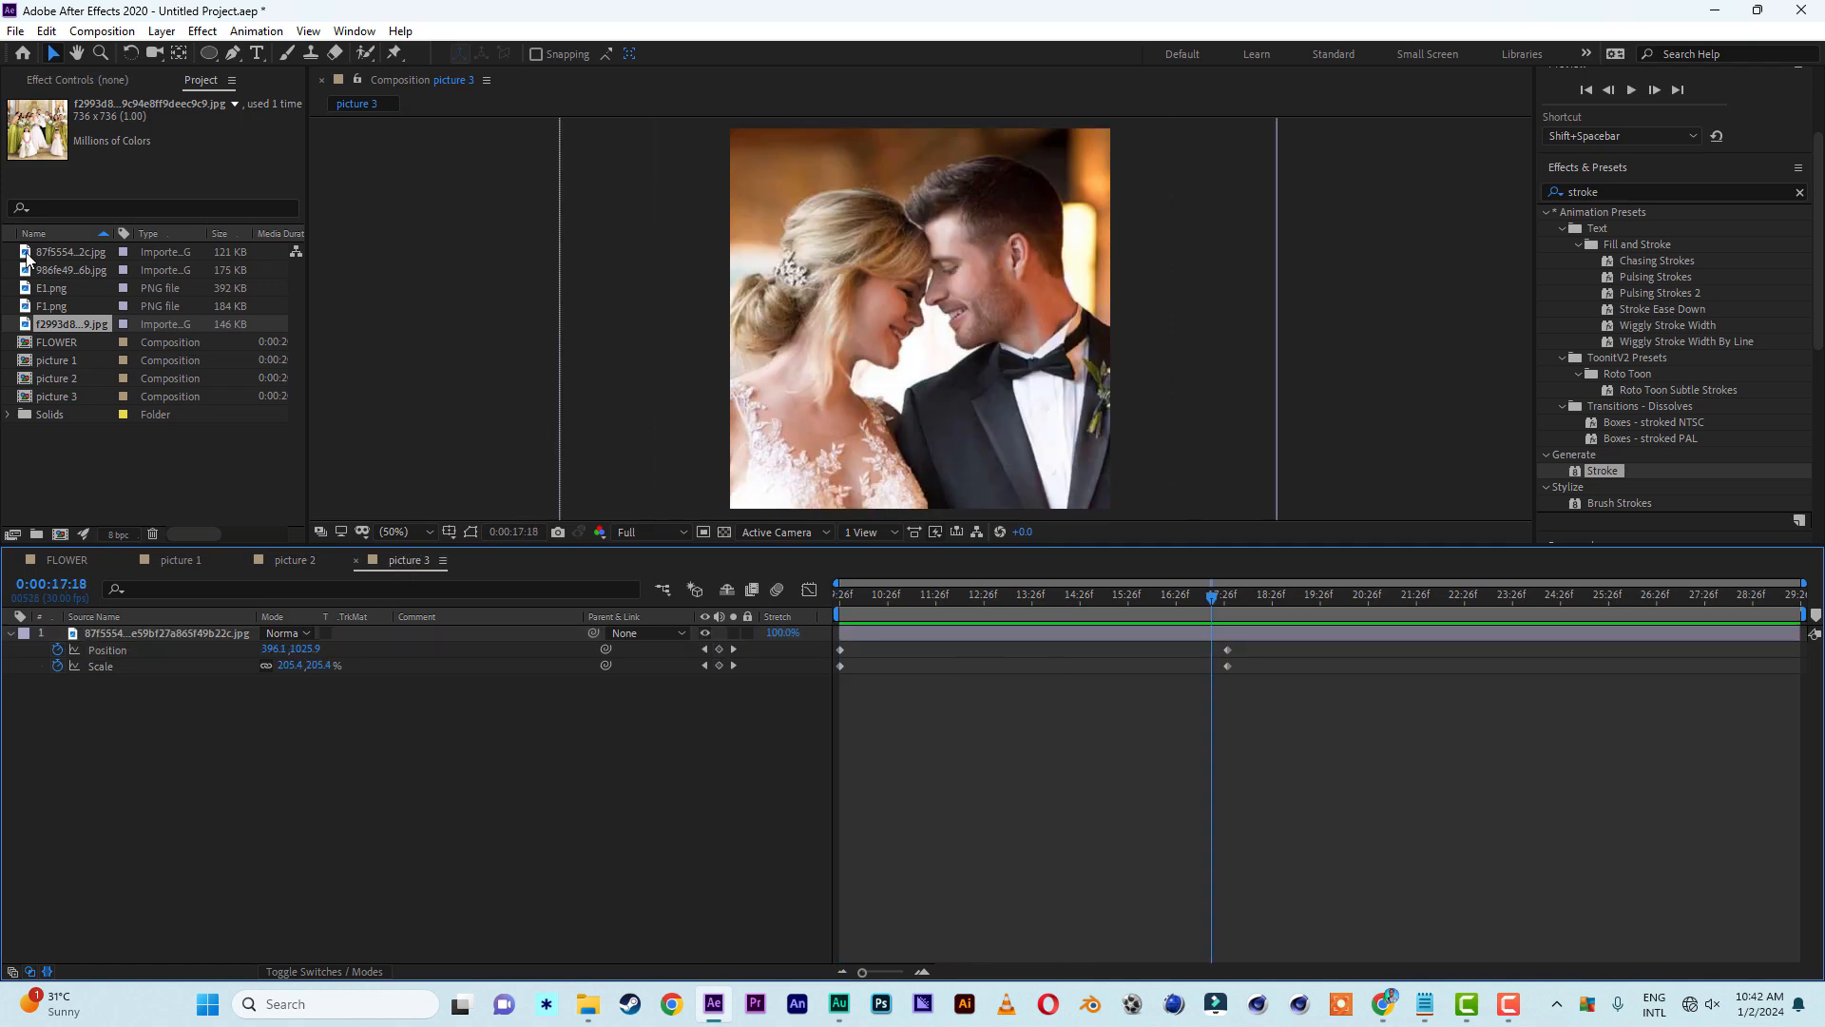
{"action": "left_click", "coordinate": [66, 249]}
{"action": "left_click", "coordinate": [62, 270]}
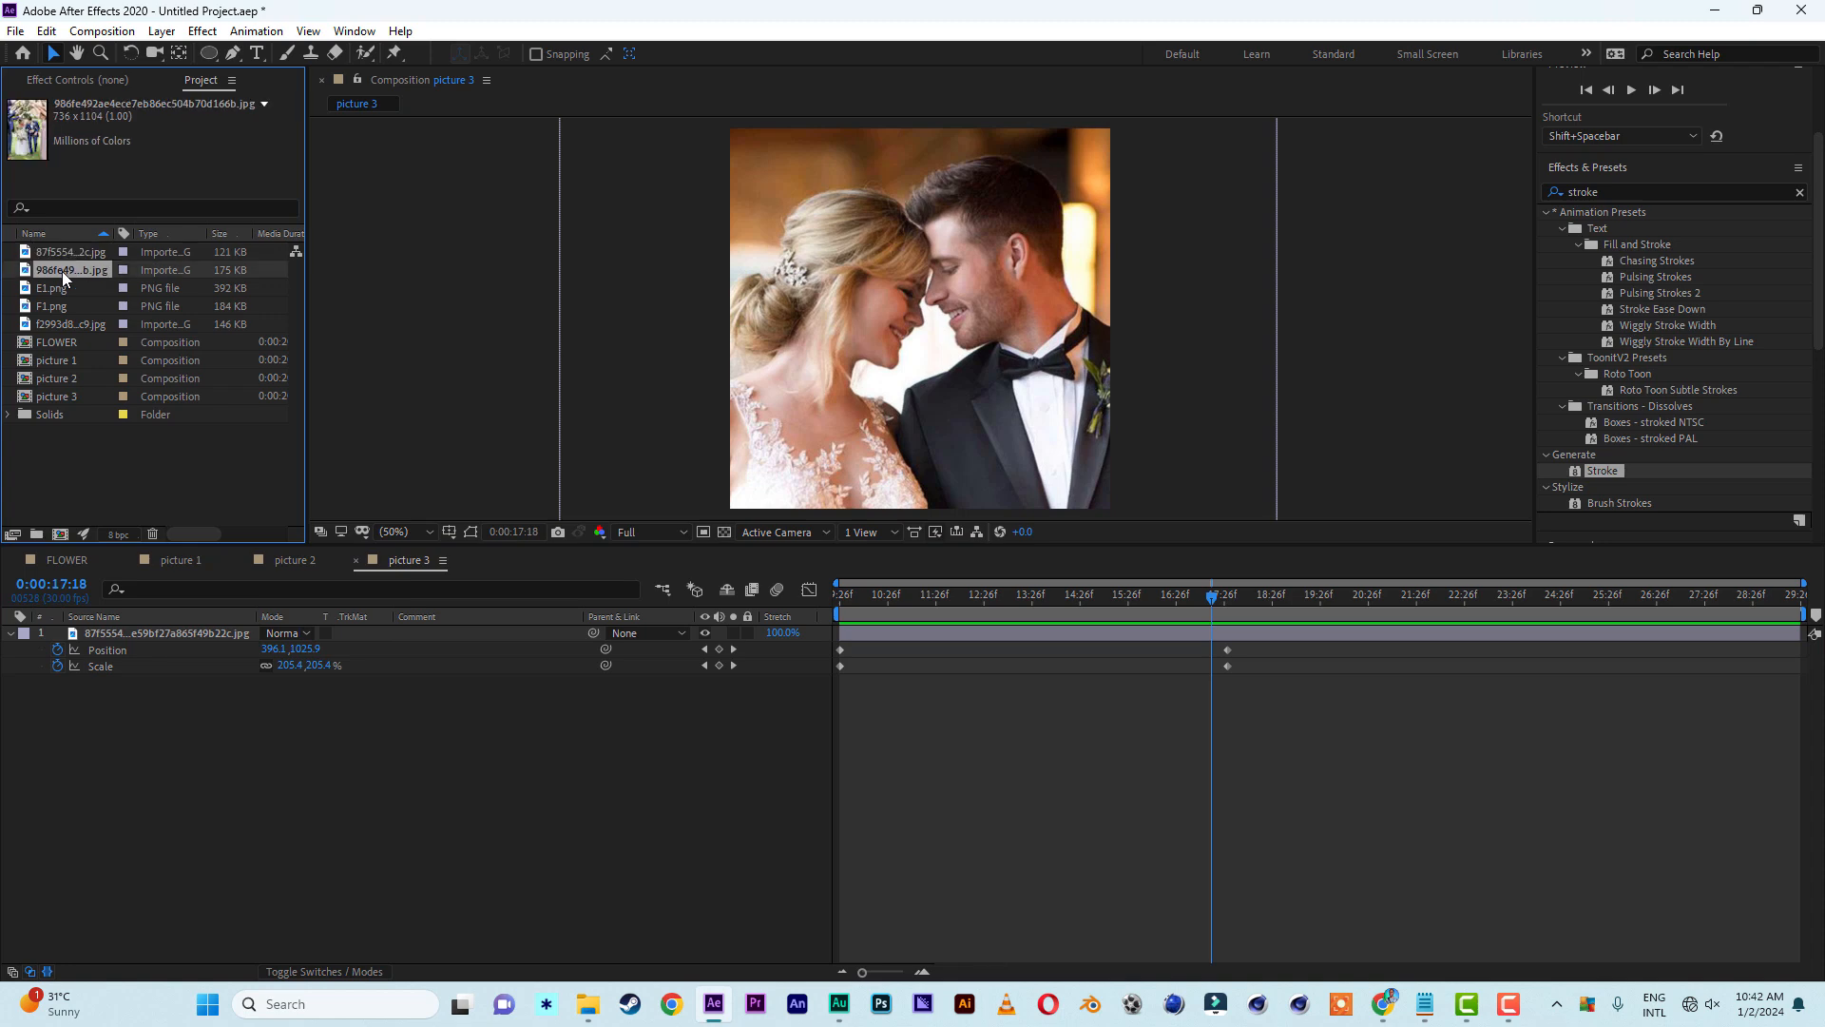
Try swapping the source of picture 3's couple photo layer for 986fe49...6b.jpg, and undo the swap
{"action": "left_click", "coordinate": [175, 637]}
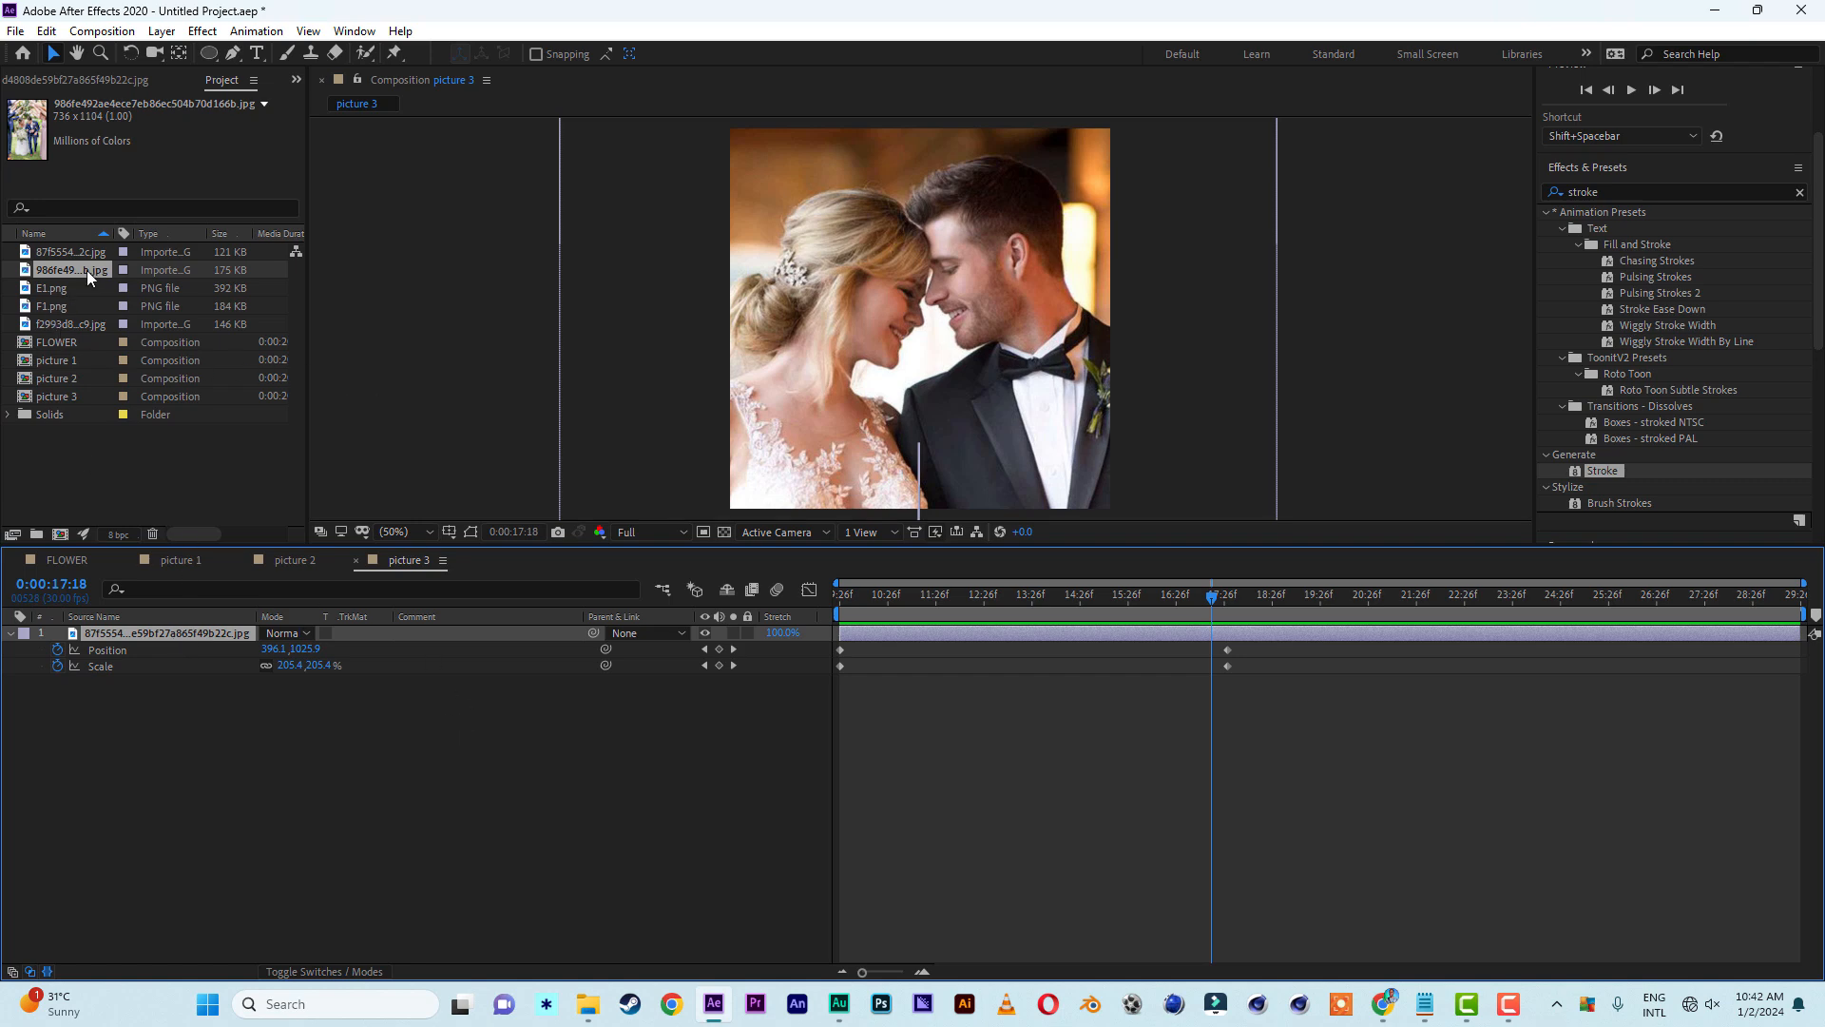
{"action": "left_click_drag", "start_coordinate": [87, 270], "coordinate": [177, 639]}
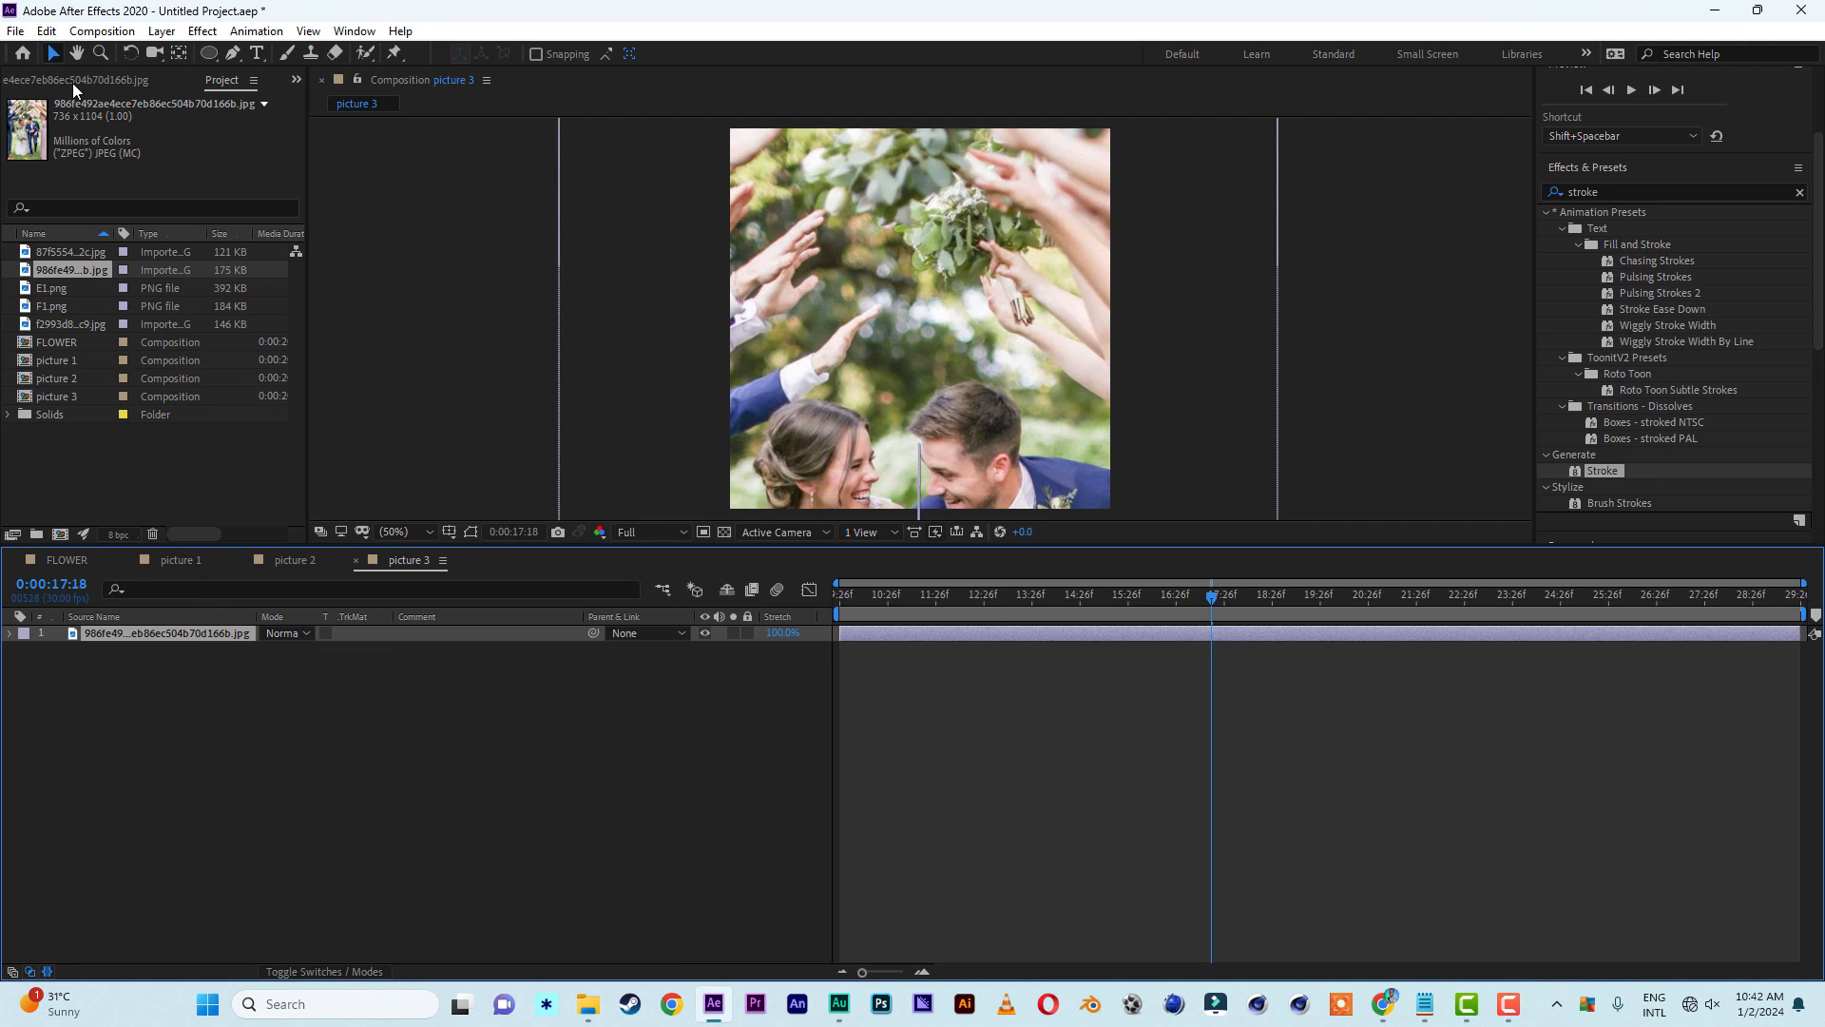
{"action": "left_click", "coordinate": [55, 33]}
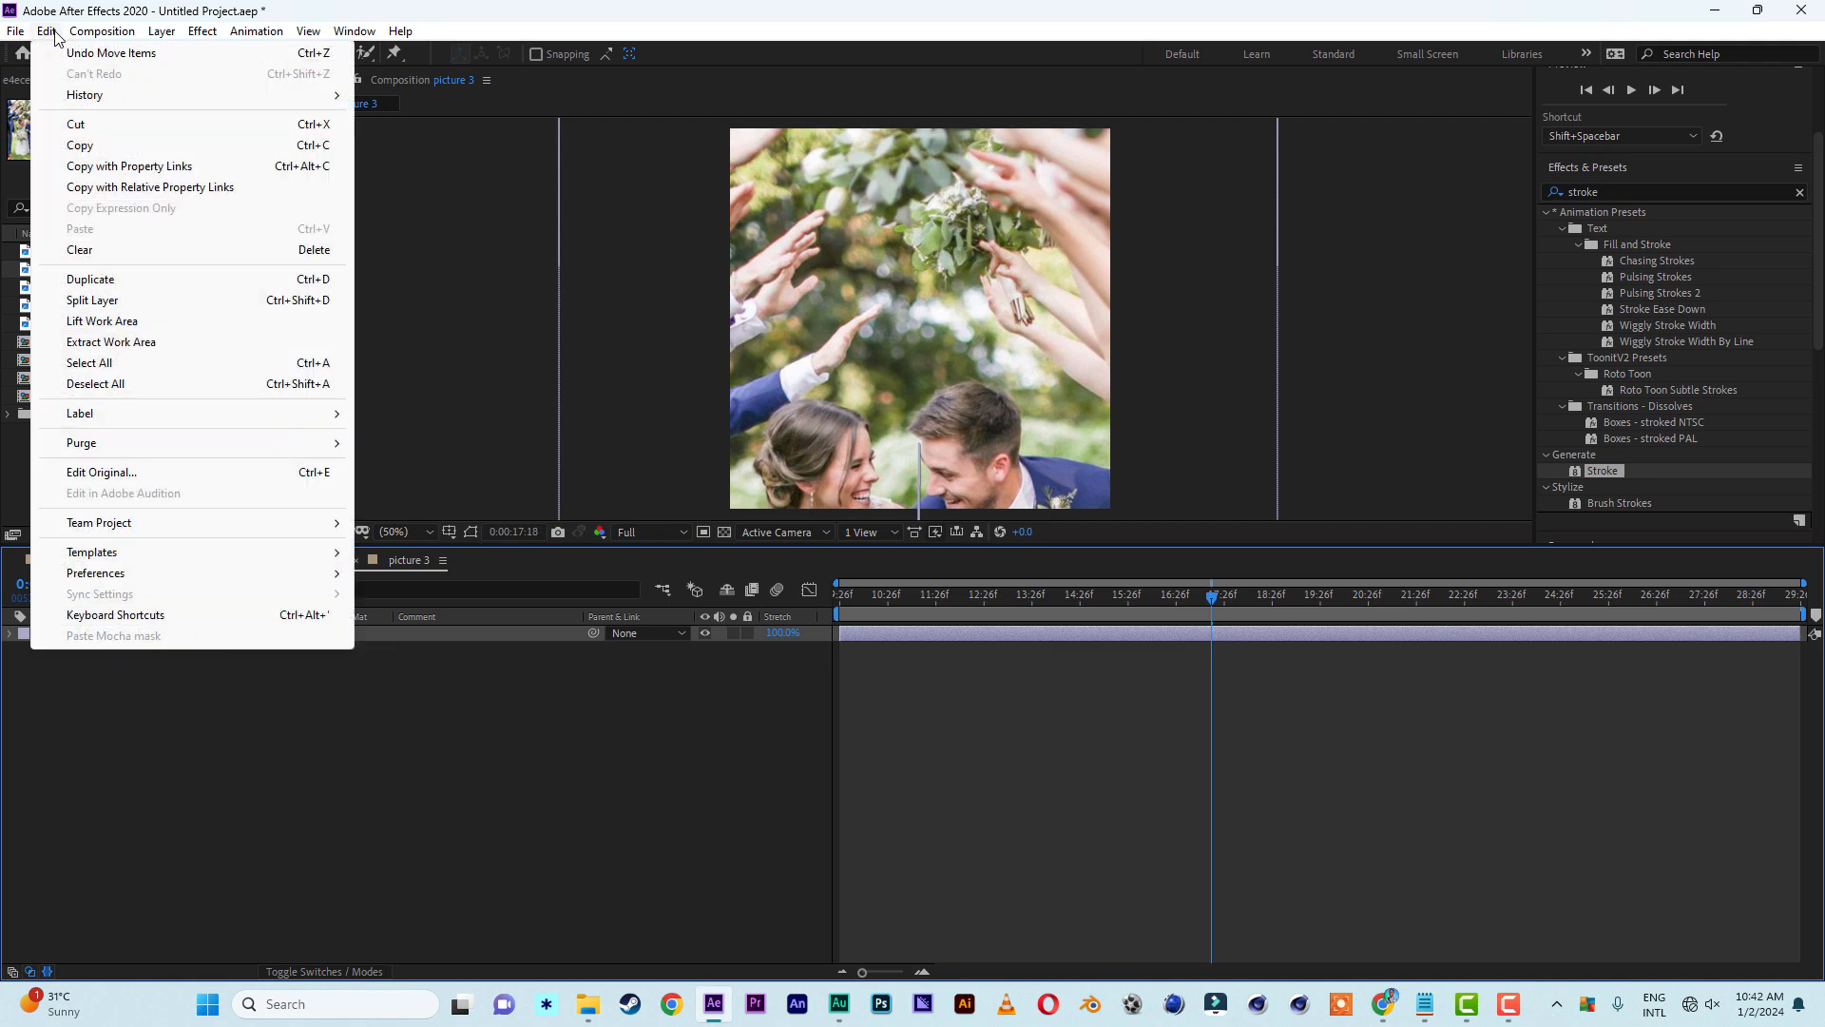
{"action": "left_click", "coordinate": [89, 53]}
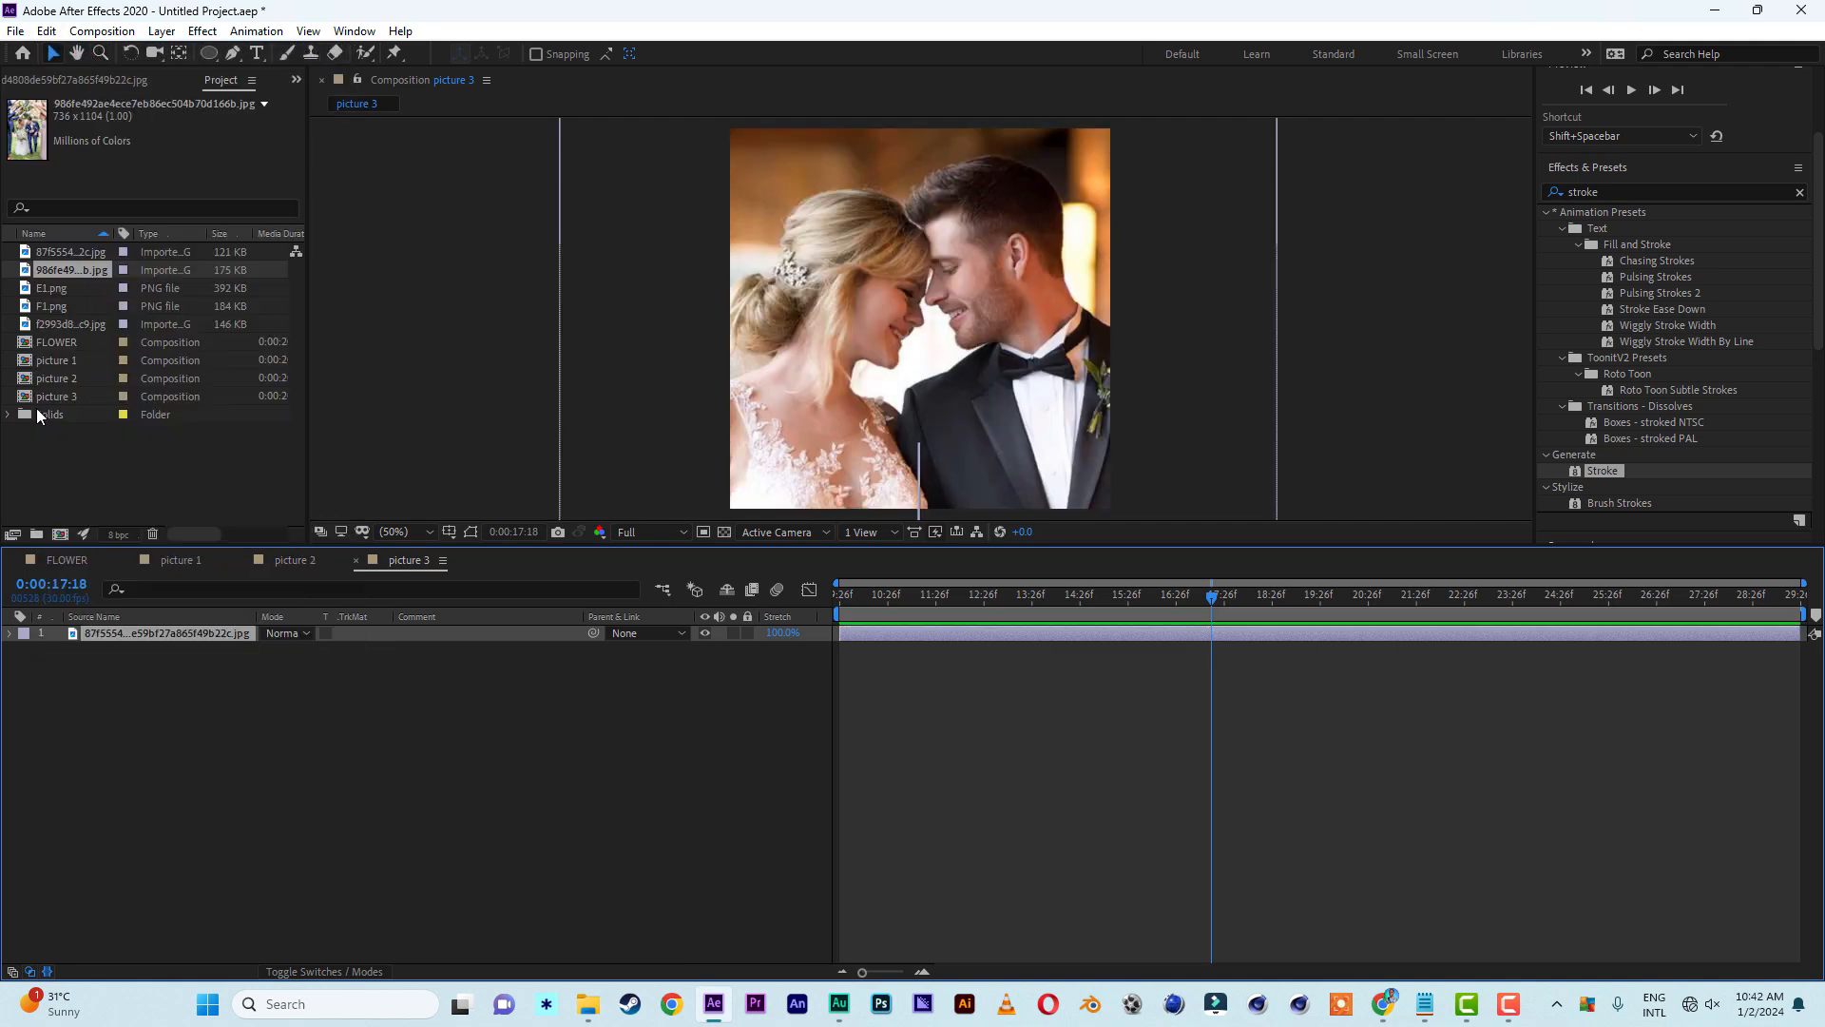
Add the photo 986fe49...6b.jpg to the picture 3 composition and delete the old 87f5554...2c.jpg couple photo layer
{"action": "left_click_drag", "start_coordinate": [63, 270], "coordinate": [137, 633]}
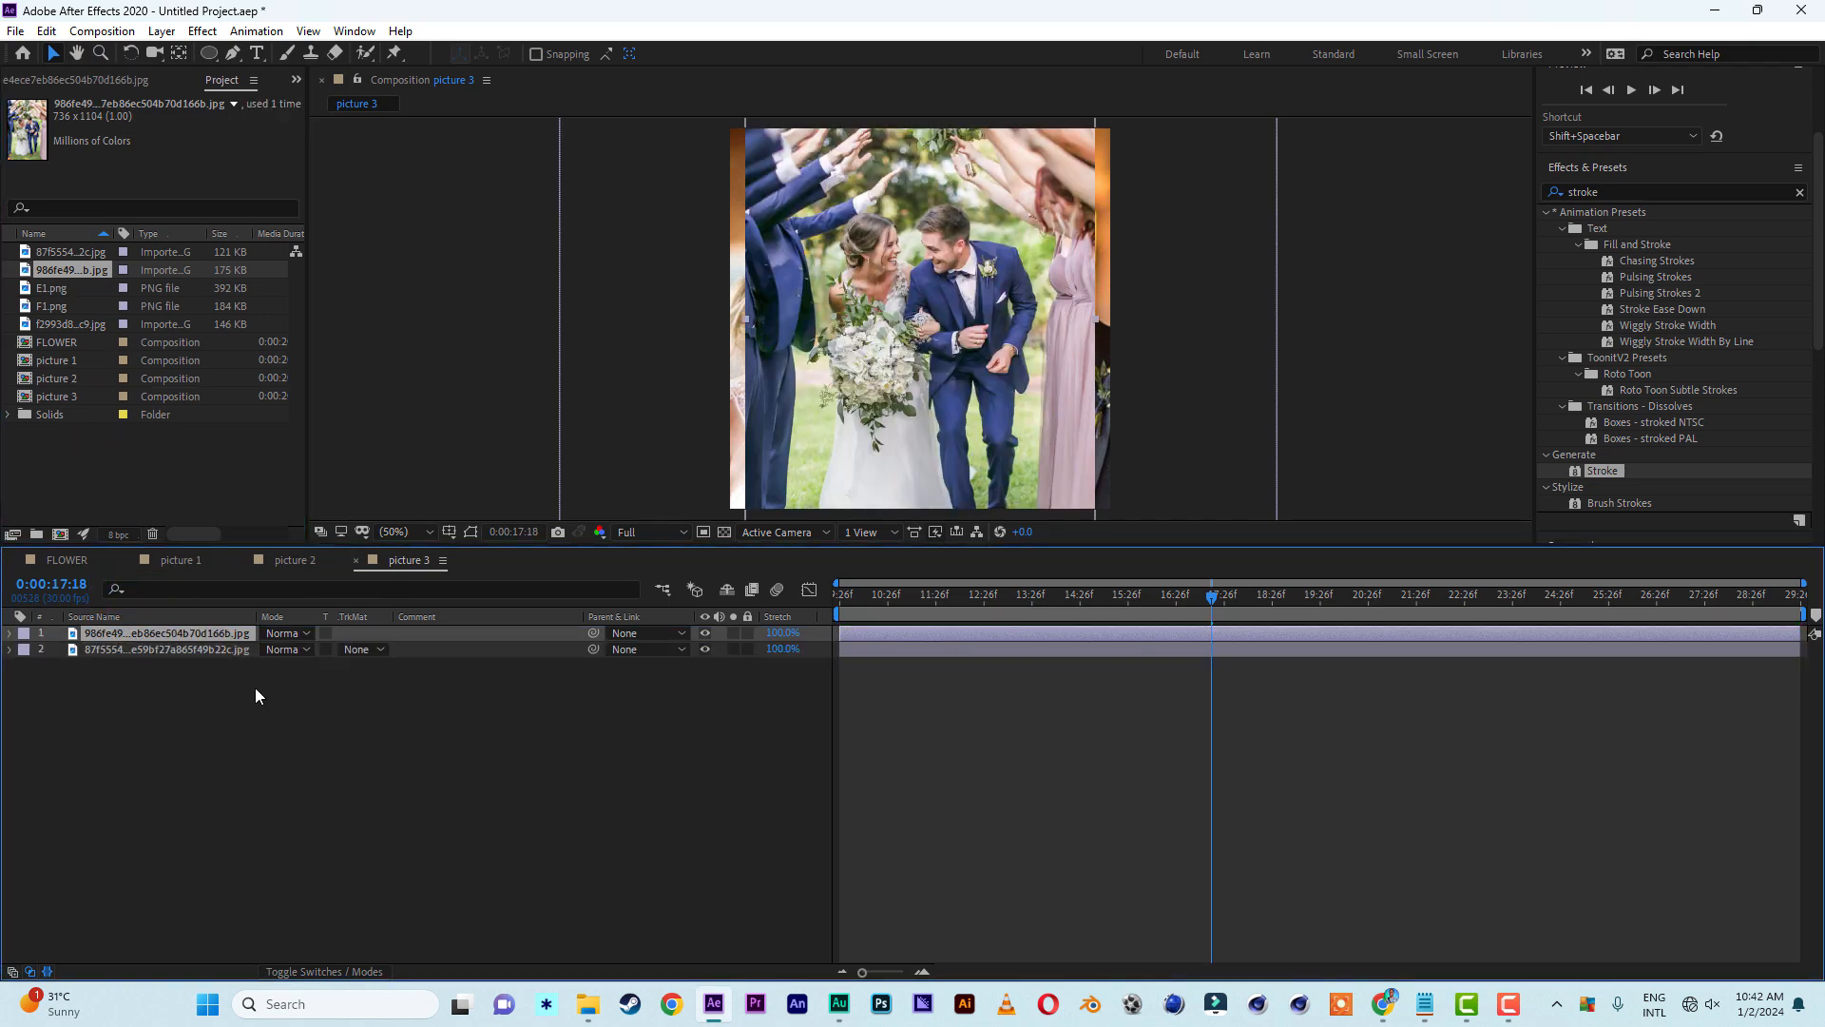
{"action": "left_click", "coordinate": [219, 648]}
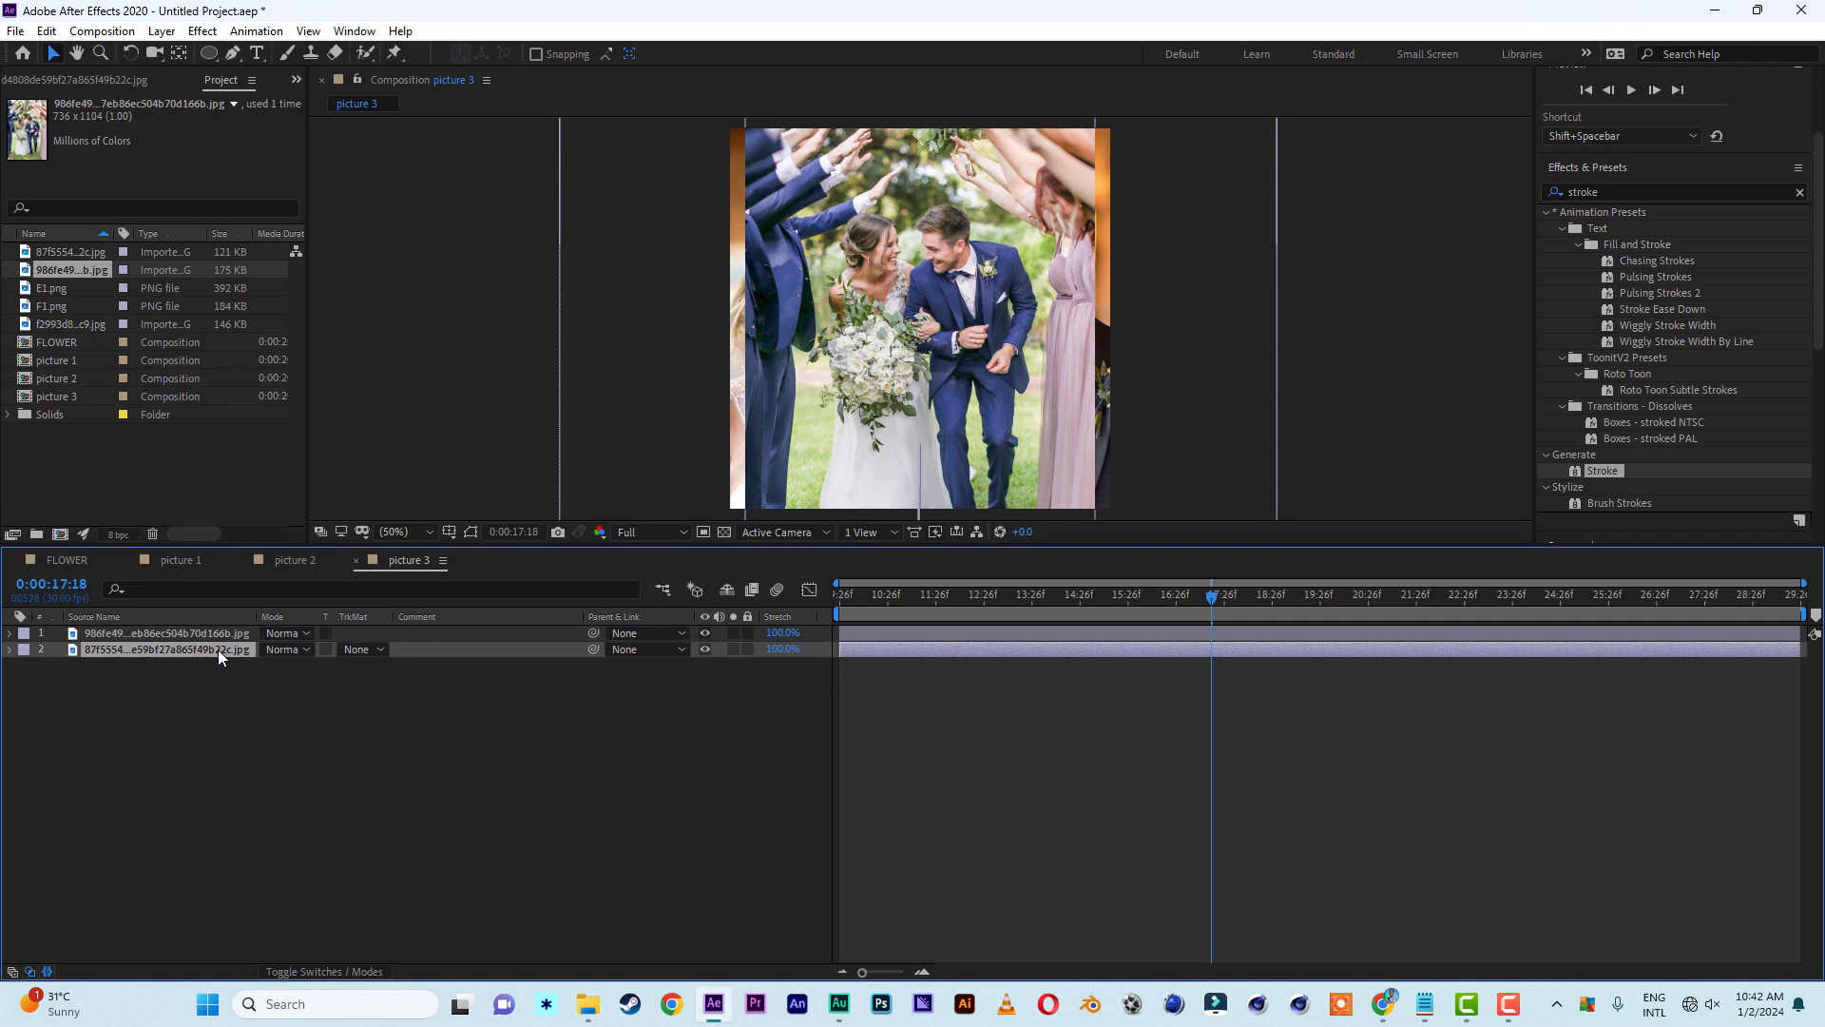
{"action": "key", "text": "Delete"}
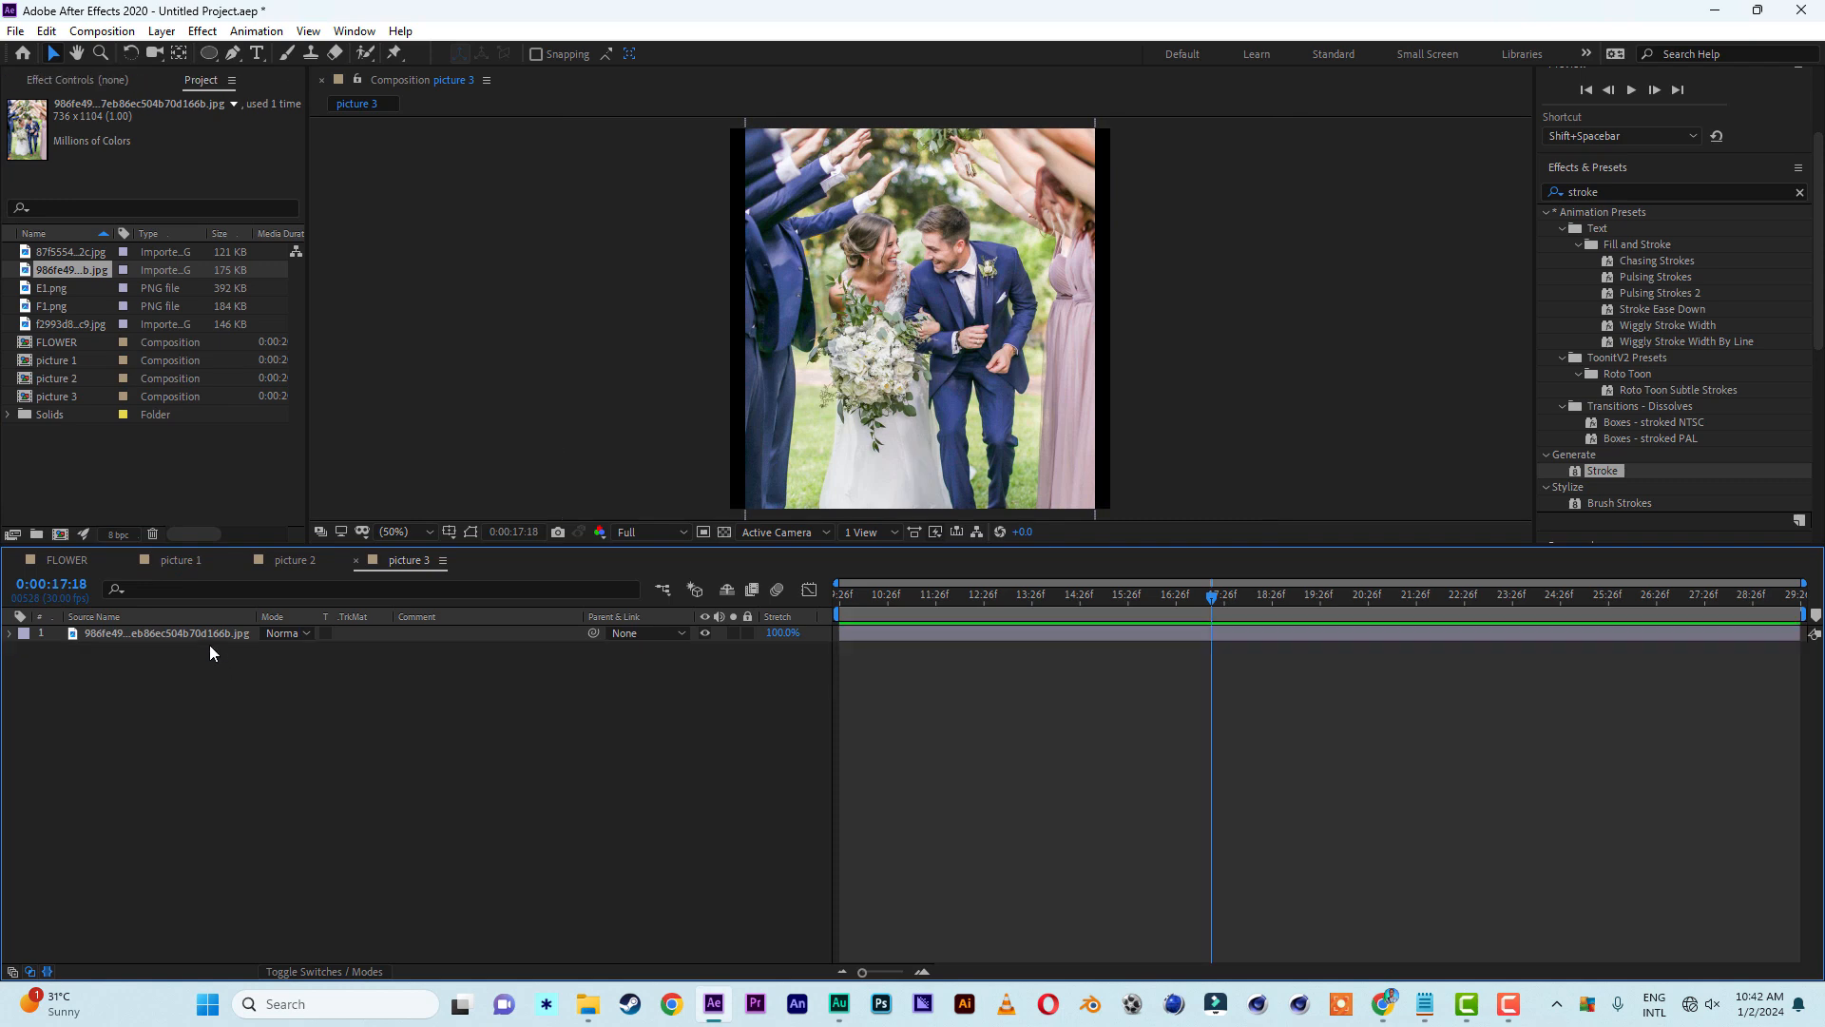
Scale the new photo to 111% and set starting keyframes for its Position and Scale at 0:00:09:26
{"action": "left_click", "coordinate": [203, 633]}
{"action": "key", "text": "s"}
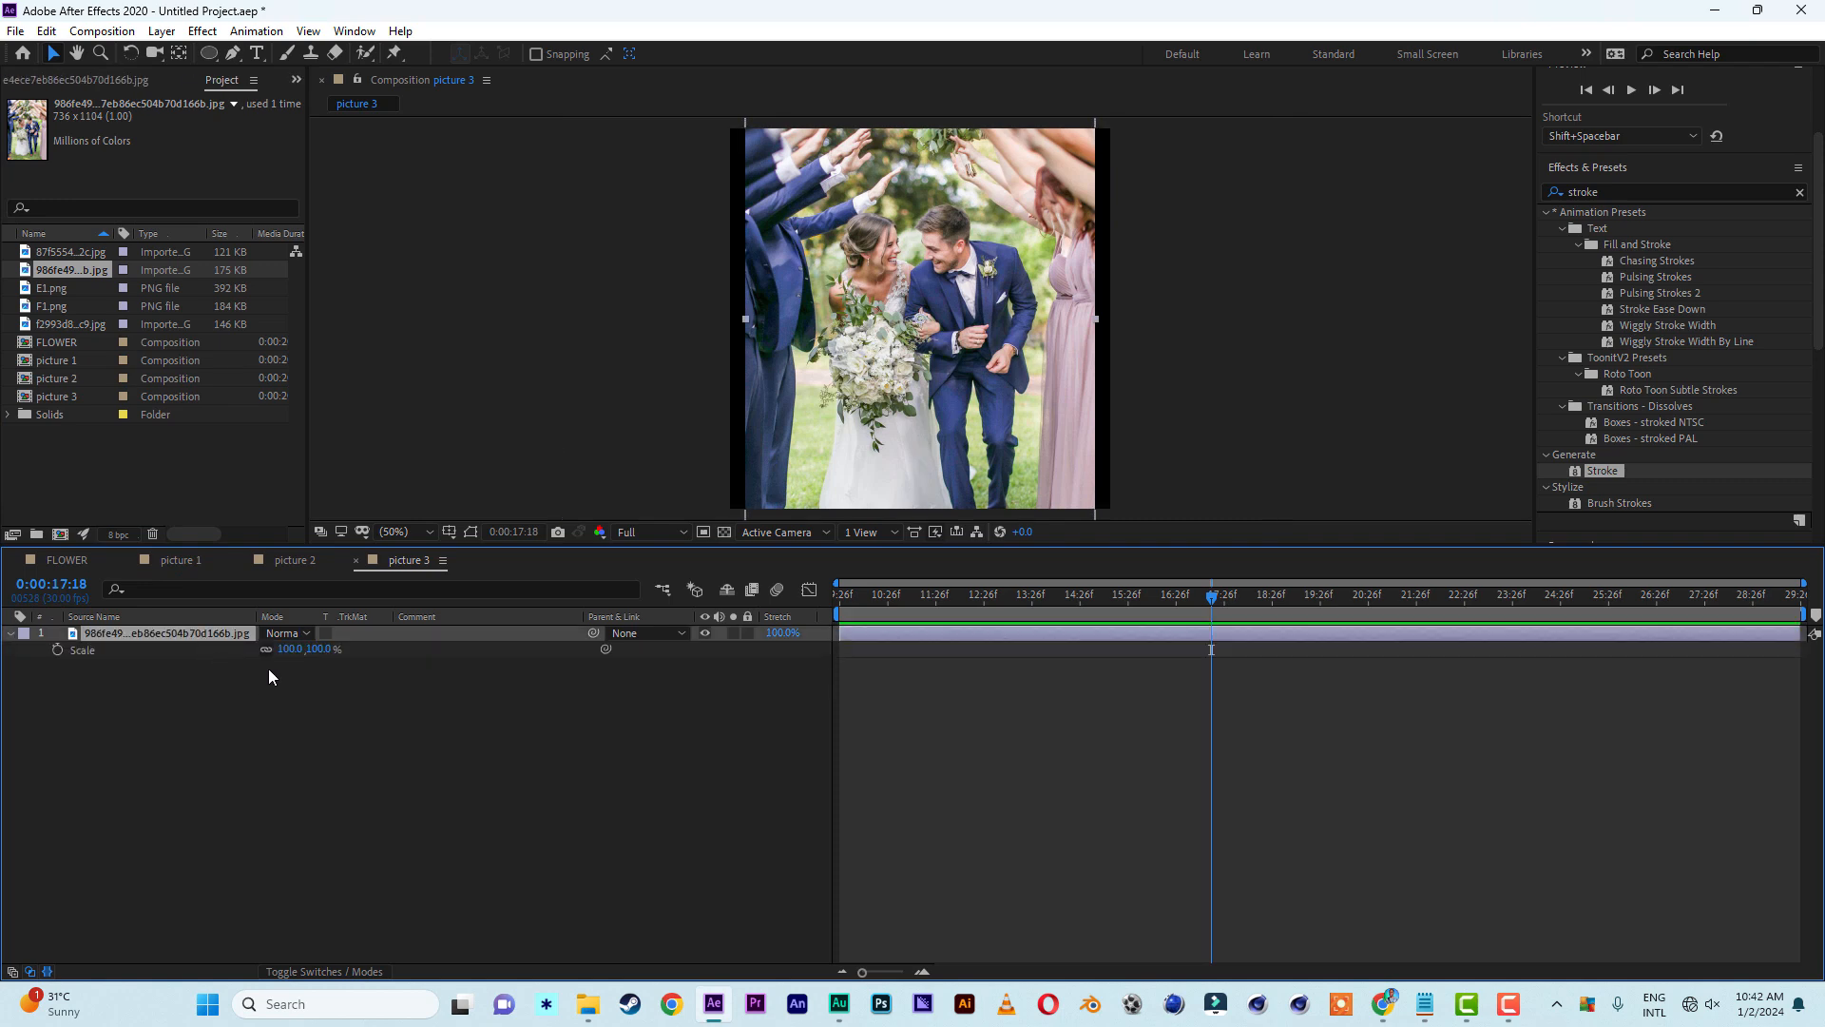
{"action": "left_click_drag", "start_coordinate": [321, 650], "coordinate": [334, 650]}
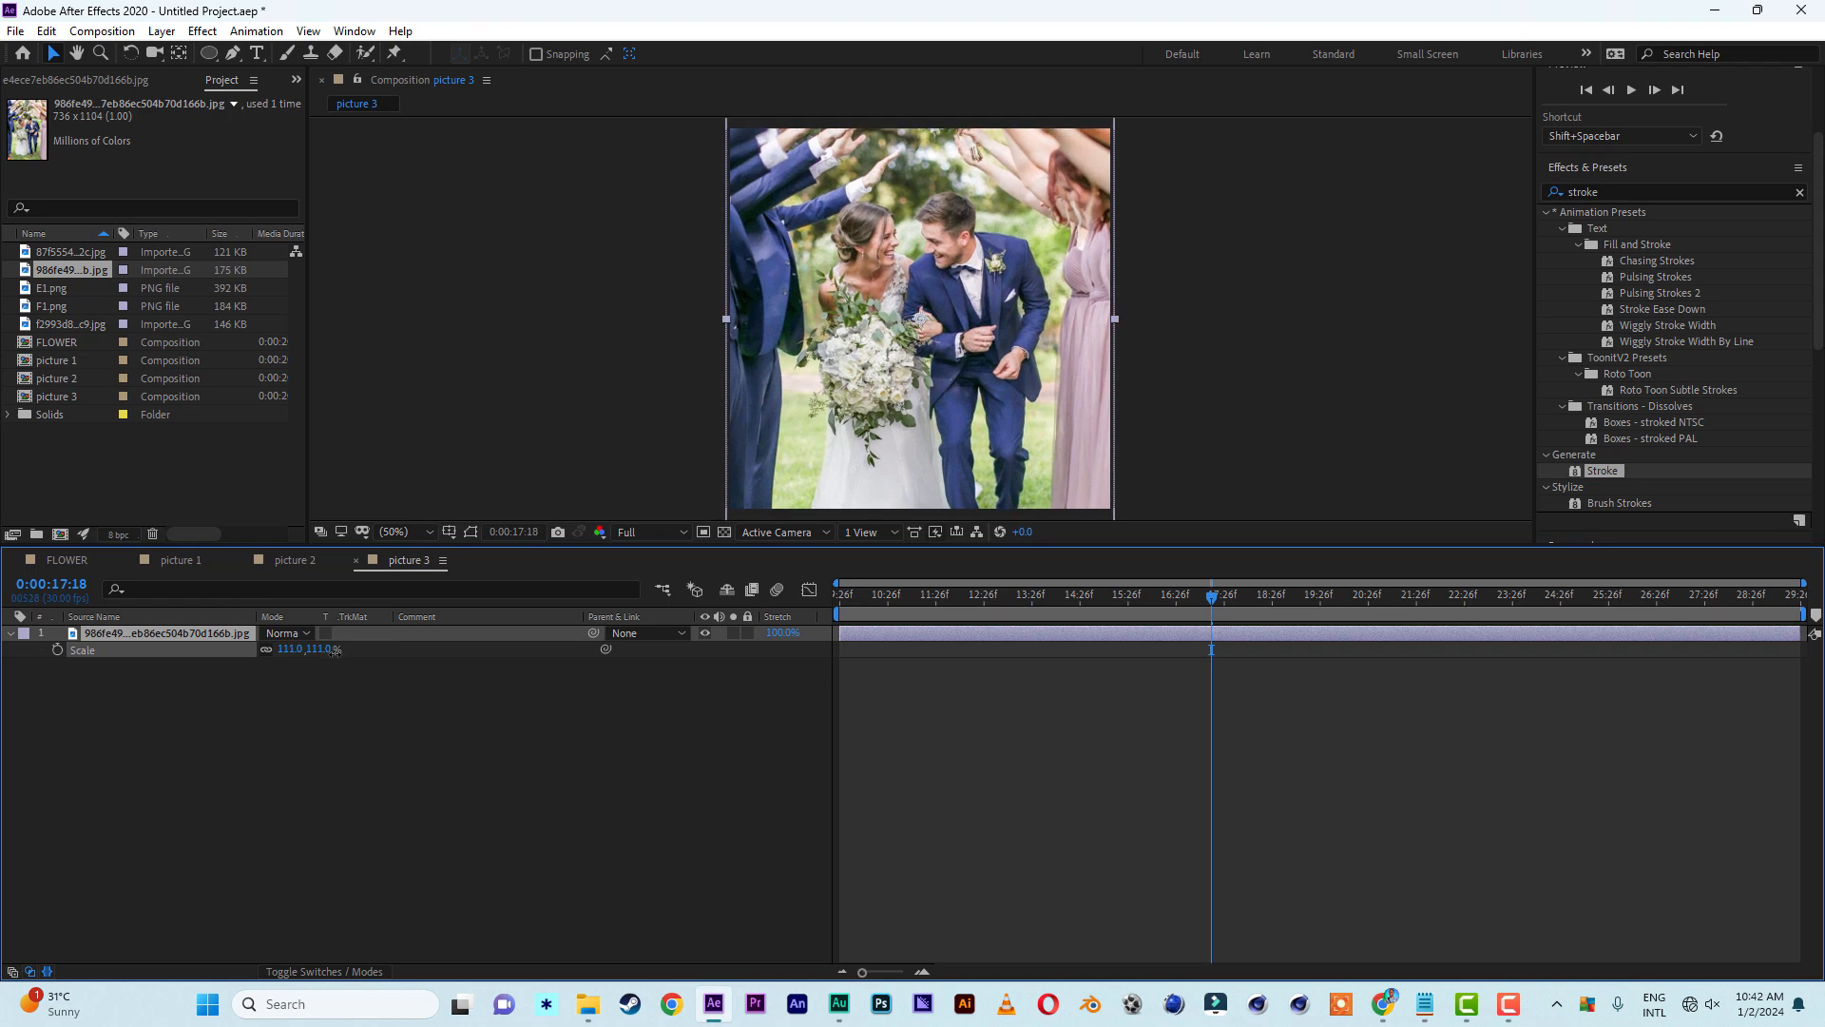
{"action": "left_click_drag", "start_coordinate": [893, 594], "coordinate": [818, 595]}
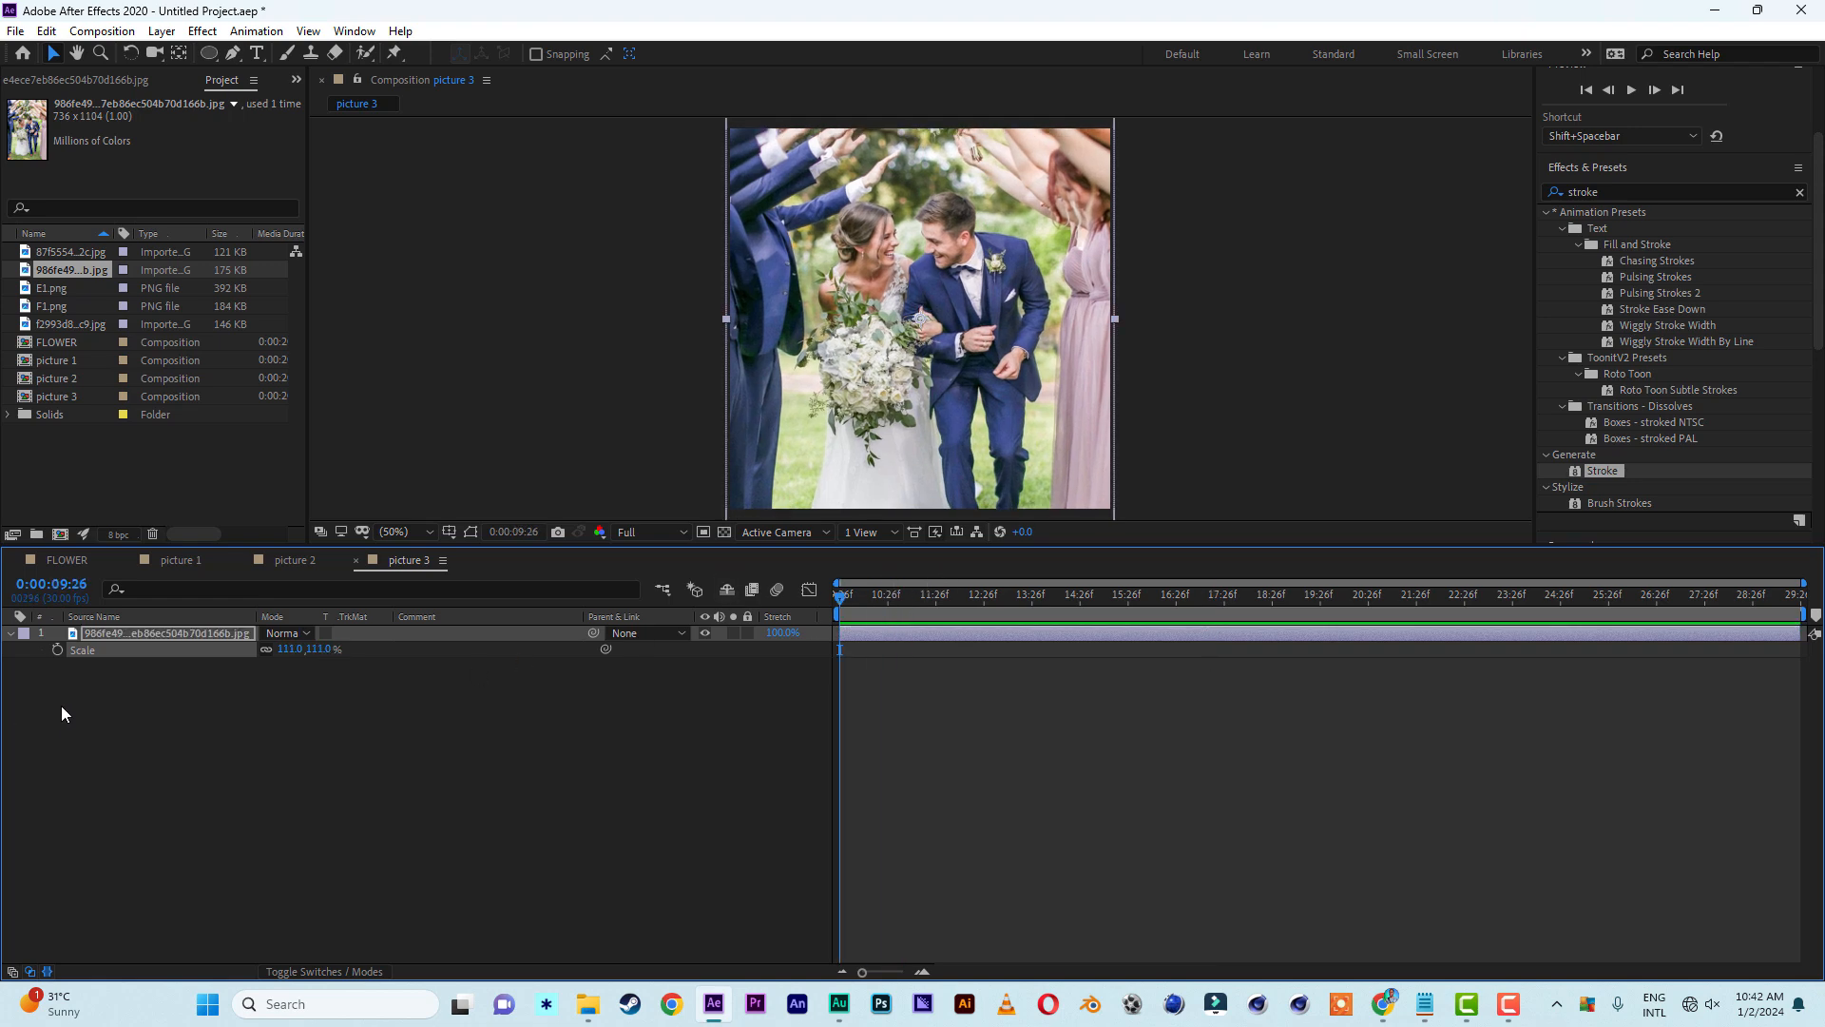
{"action": "key", "text": "shift+p"}
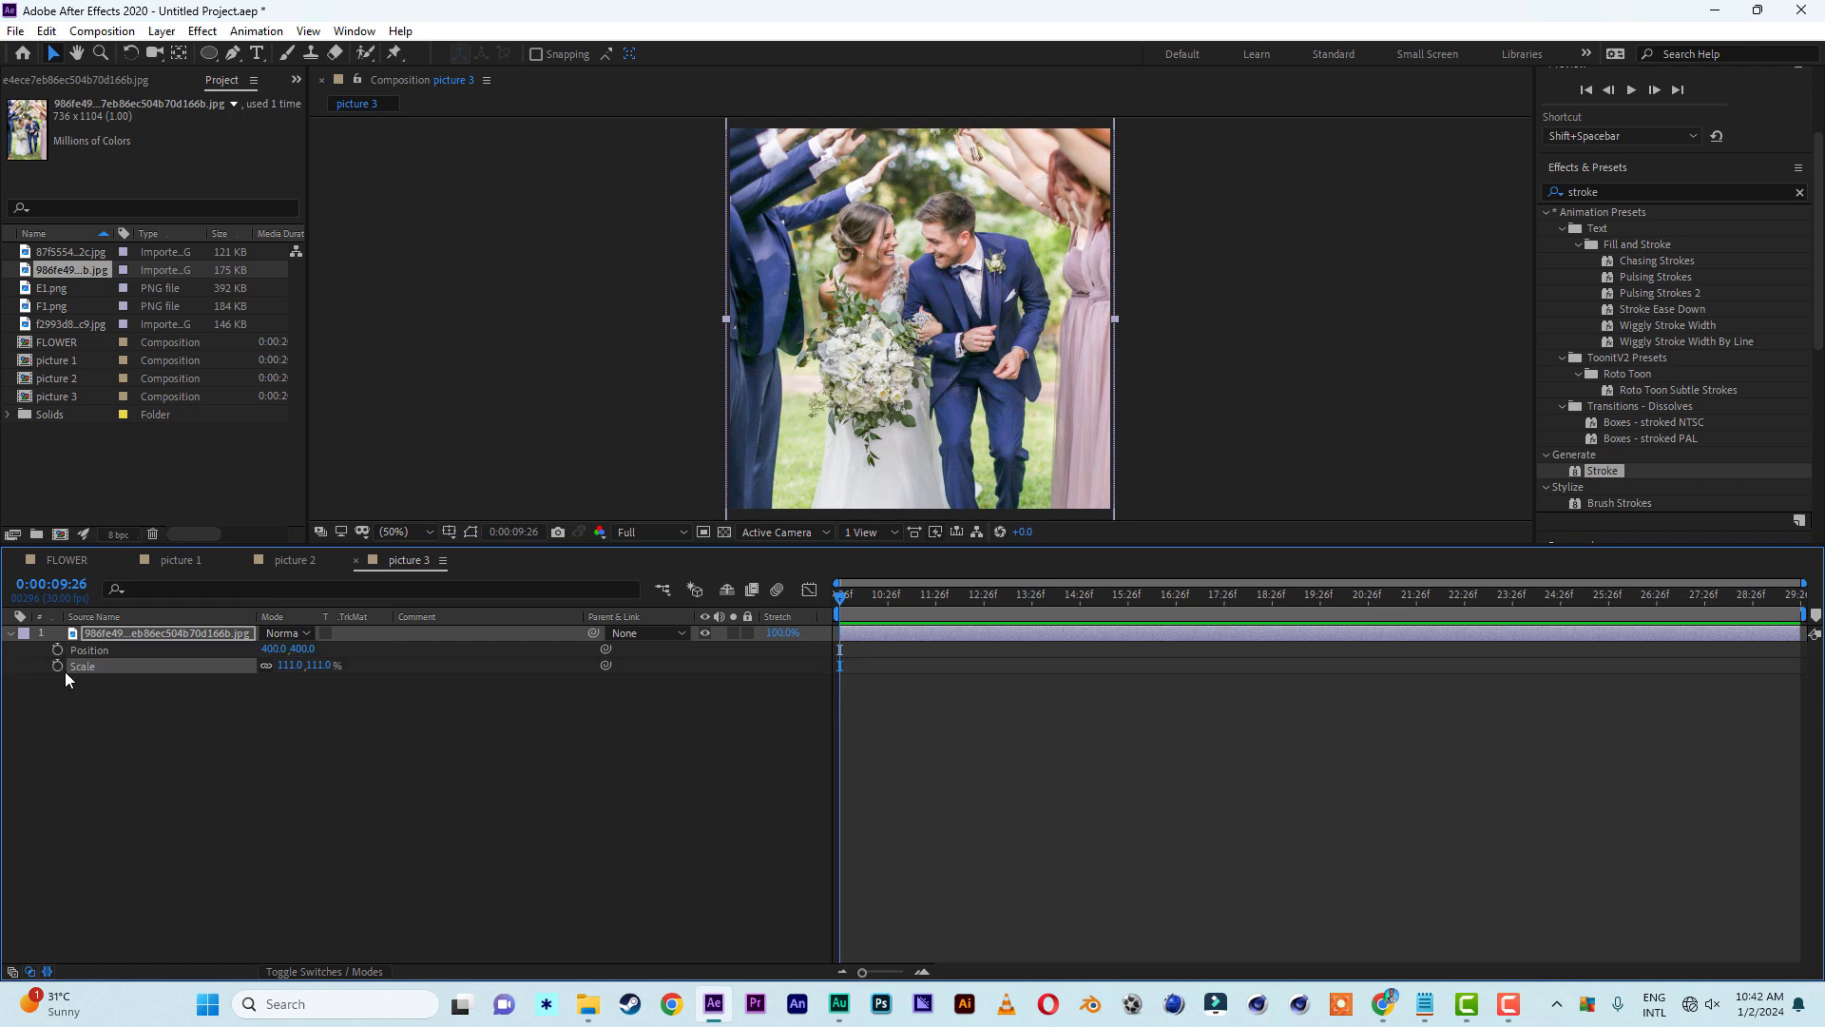
{"action": "left_click", "coordinate": [57, 650]}
{"action": "left_click", "coordinate": [57, 666]}
At 0:00:17:27, keyframe the photo's Scale at 180% and move it down to a Position of about 390, 562
{"action": "left_click", "coordinate": [1224, 597]}
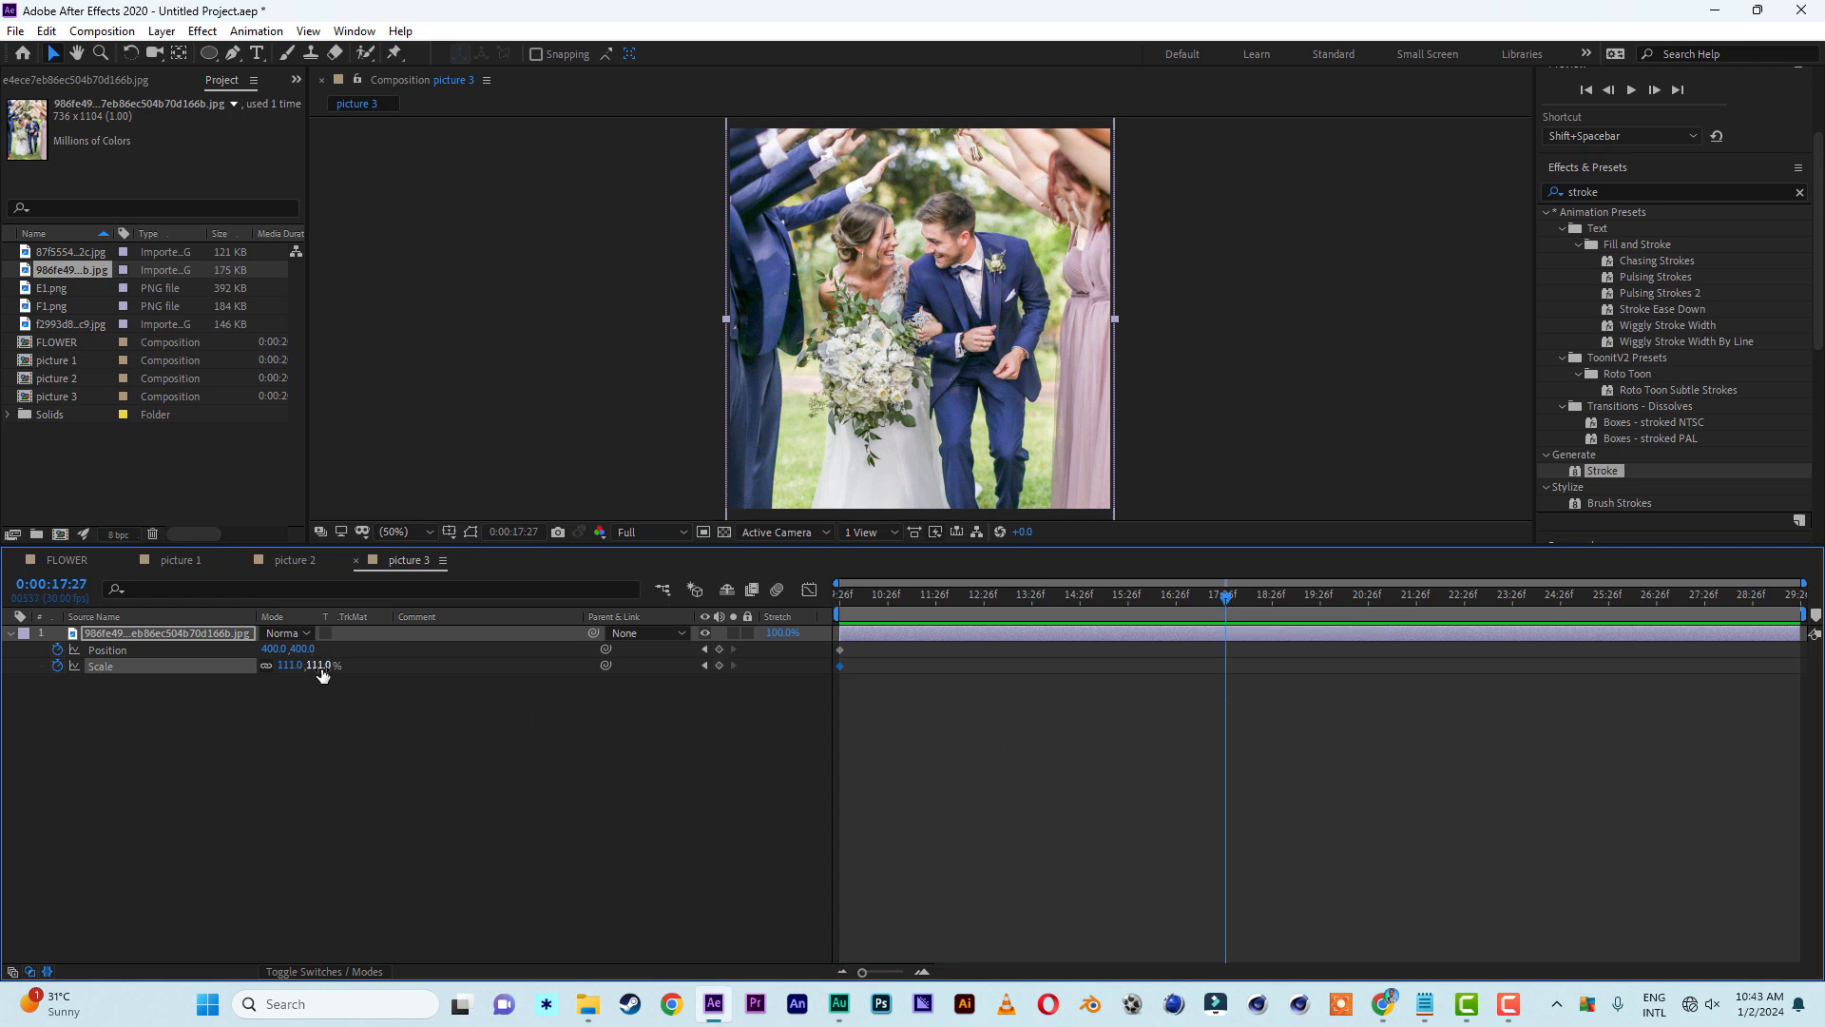
{"action": "left_click_drag", "start_coordinate": [322, 674], "coordinate": [460, 663]}
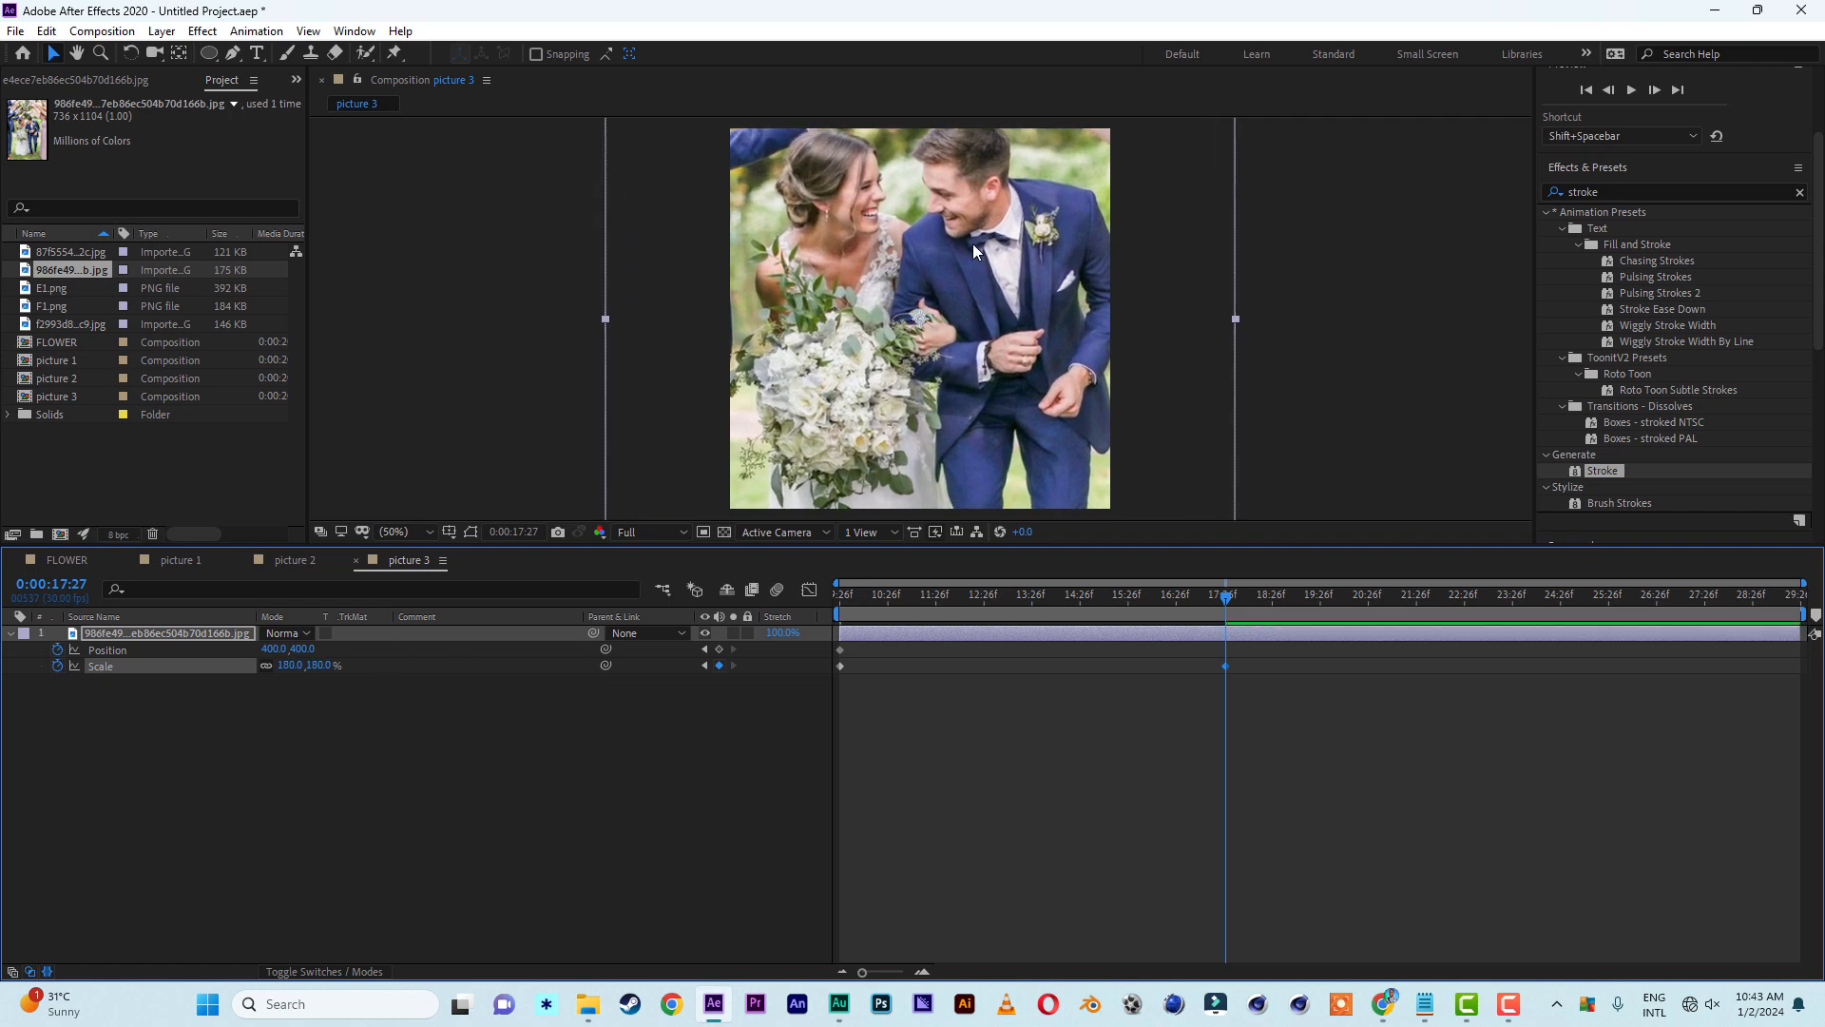
{"action": "left_click_drag", "start_coordinate": [947, 245], "coordinate": [941, 322]}
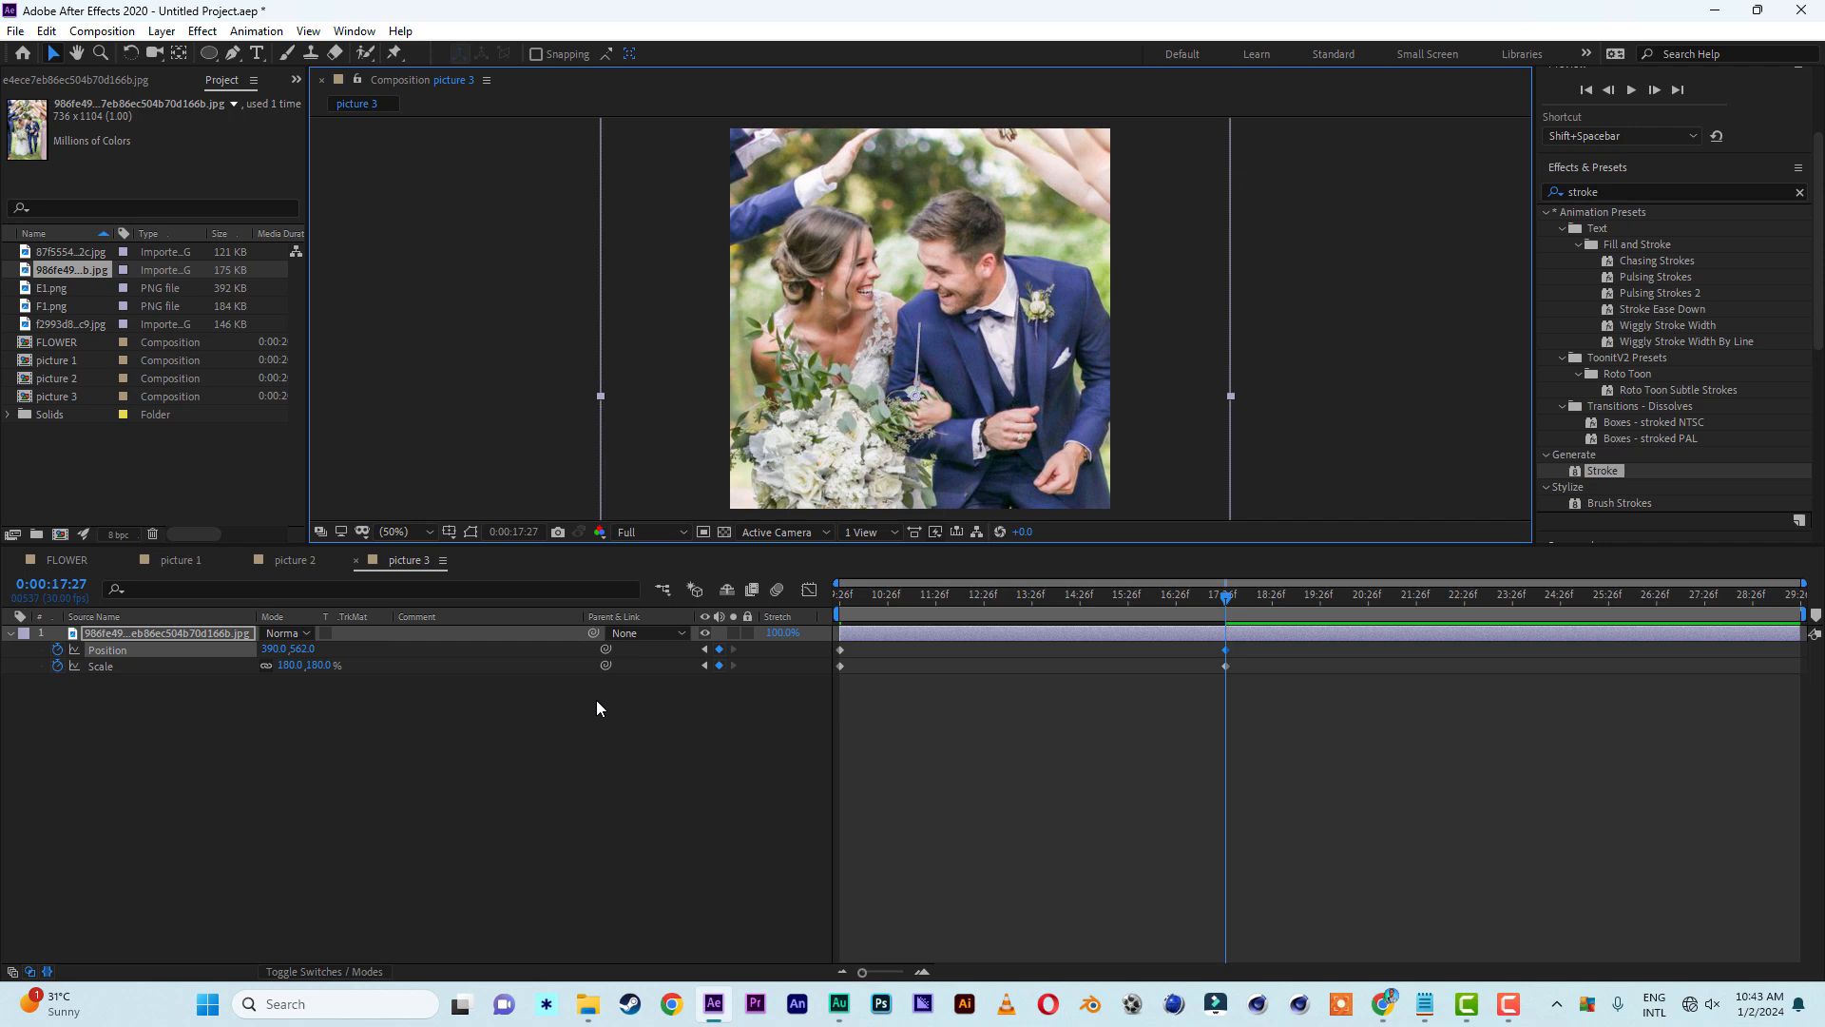
Create a new composition named noise with the HDTV 1080 29.97 preset
{"action": "left_click", "coordinate": [207, 481]}
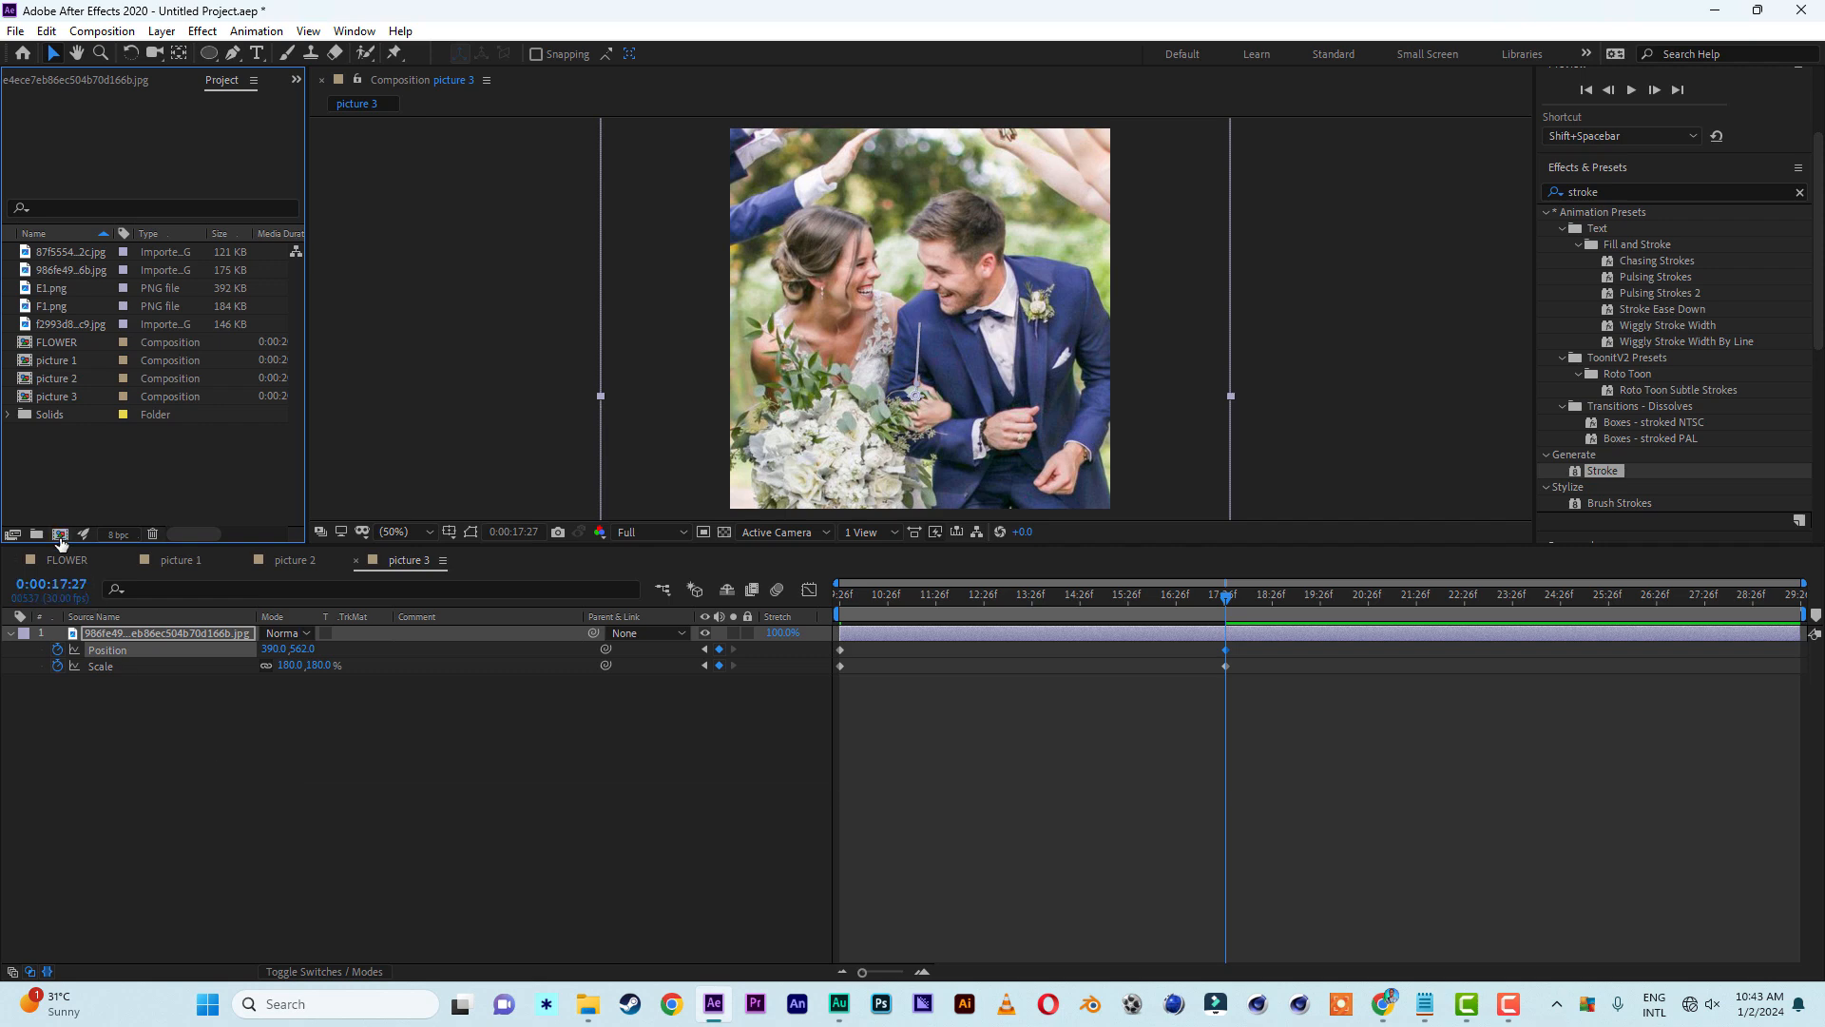
{"action": "left_click", "coordinate": [60, 535]}
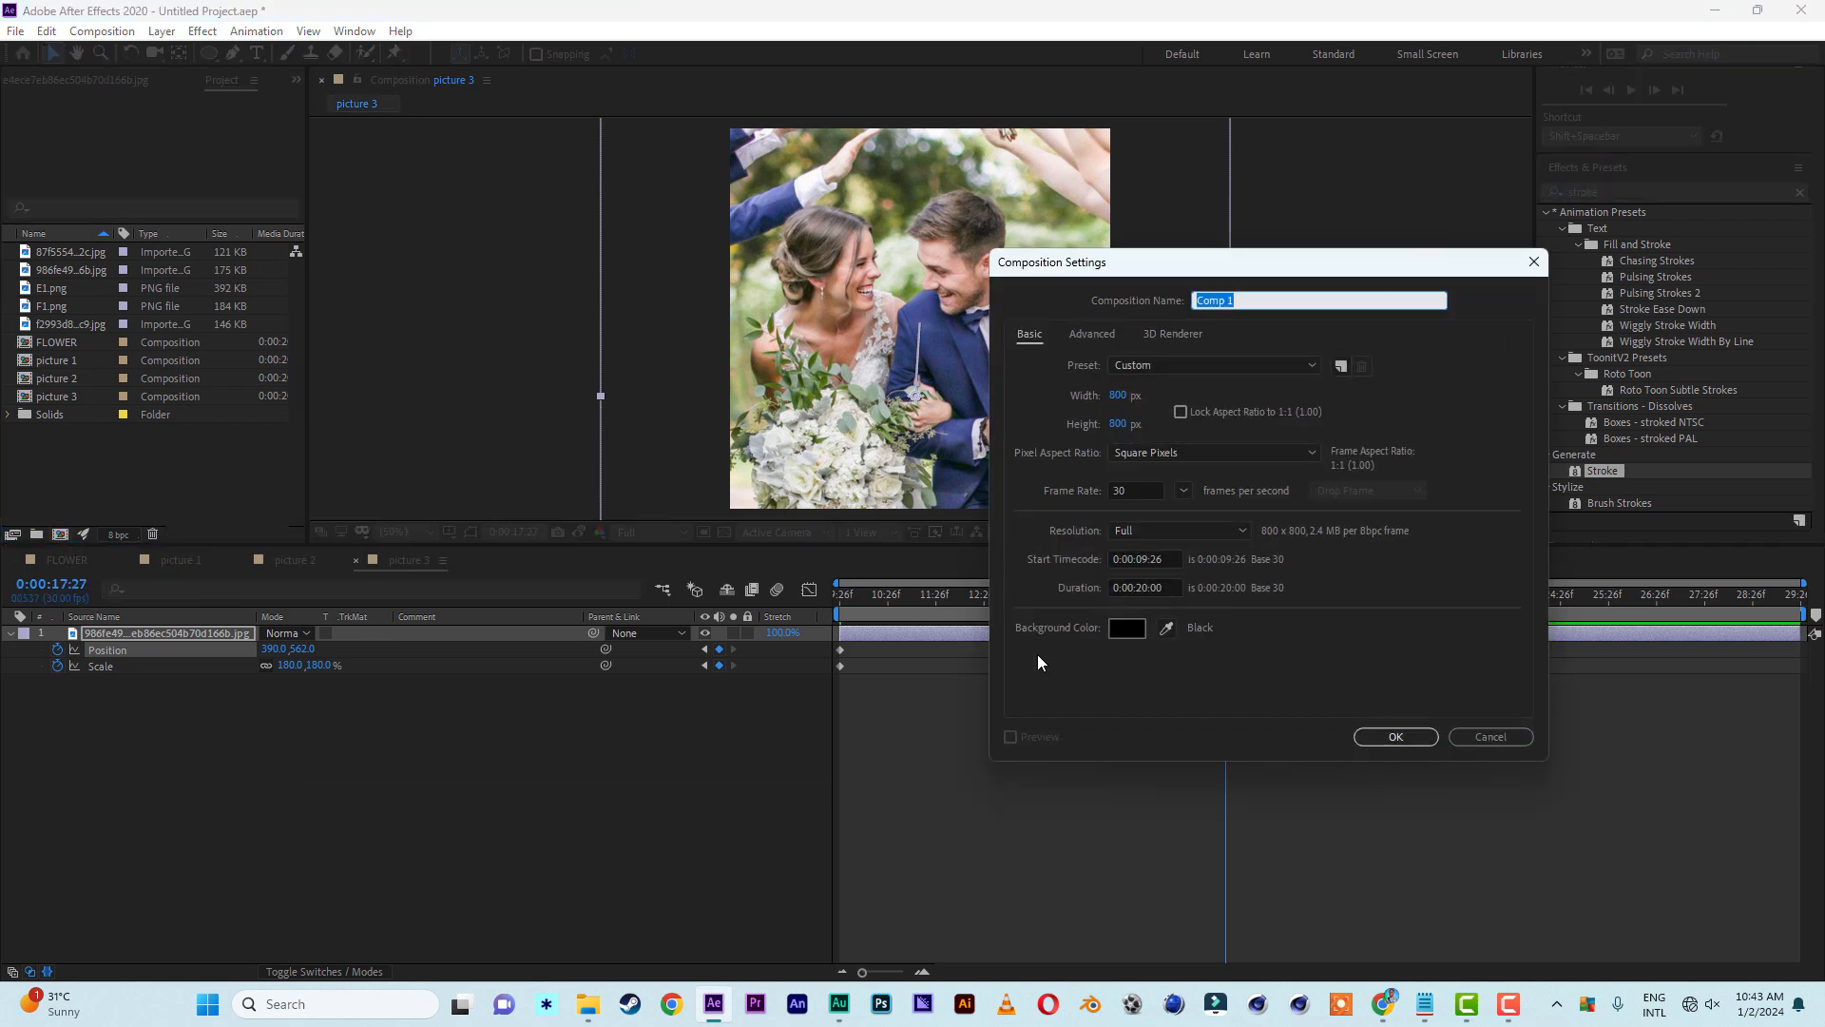
{"action": "type", "text": "noise"}
{"action": "left_click", "coordinate": [1155, 363]}
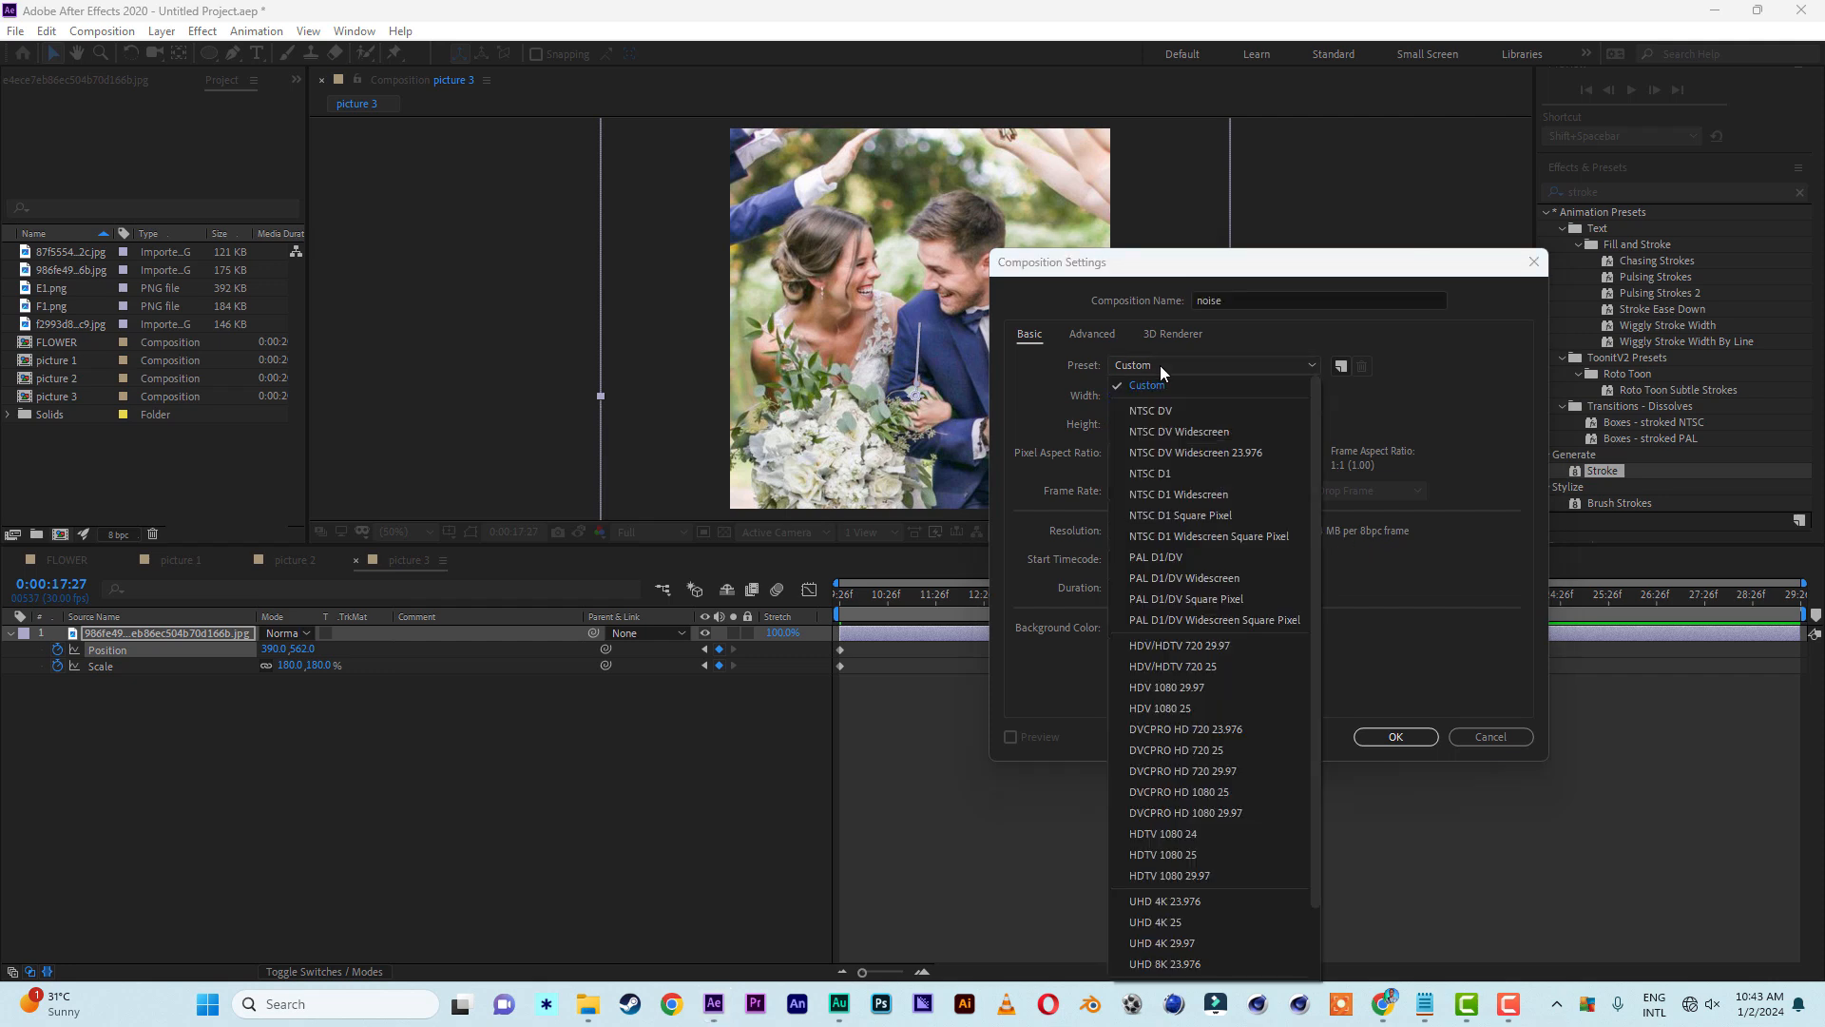
{"action": "left_click", "coordinate": [1206, 875]}
{"action": "left_click_drag", "start_coordinate": [1378, 267], "coordinate": [1455, 159]}
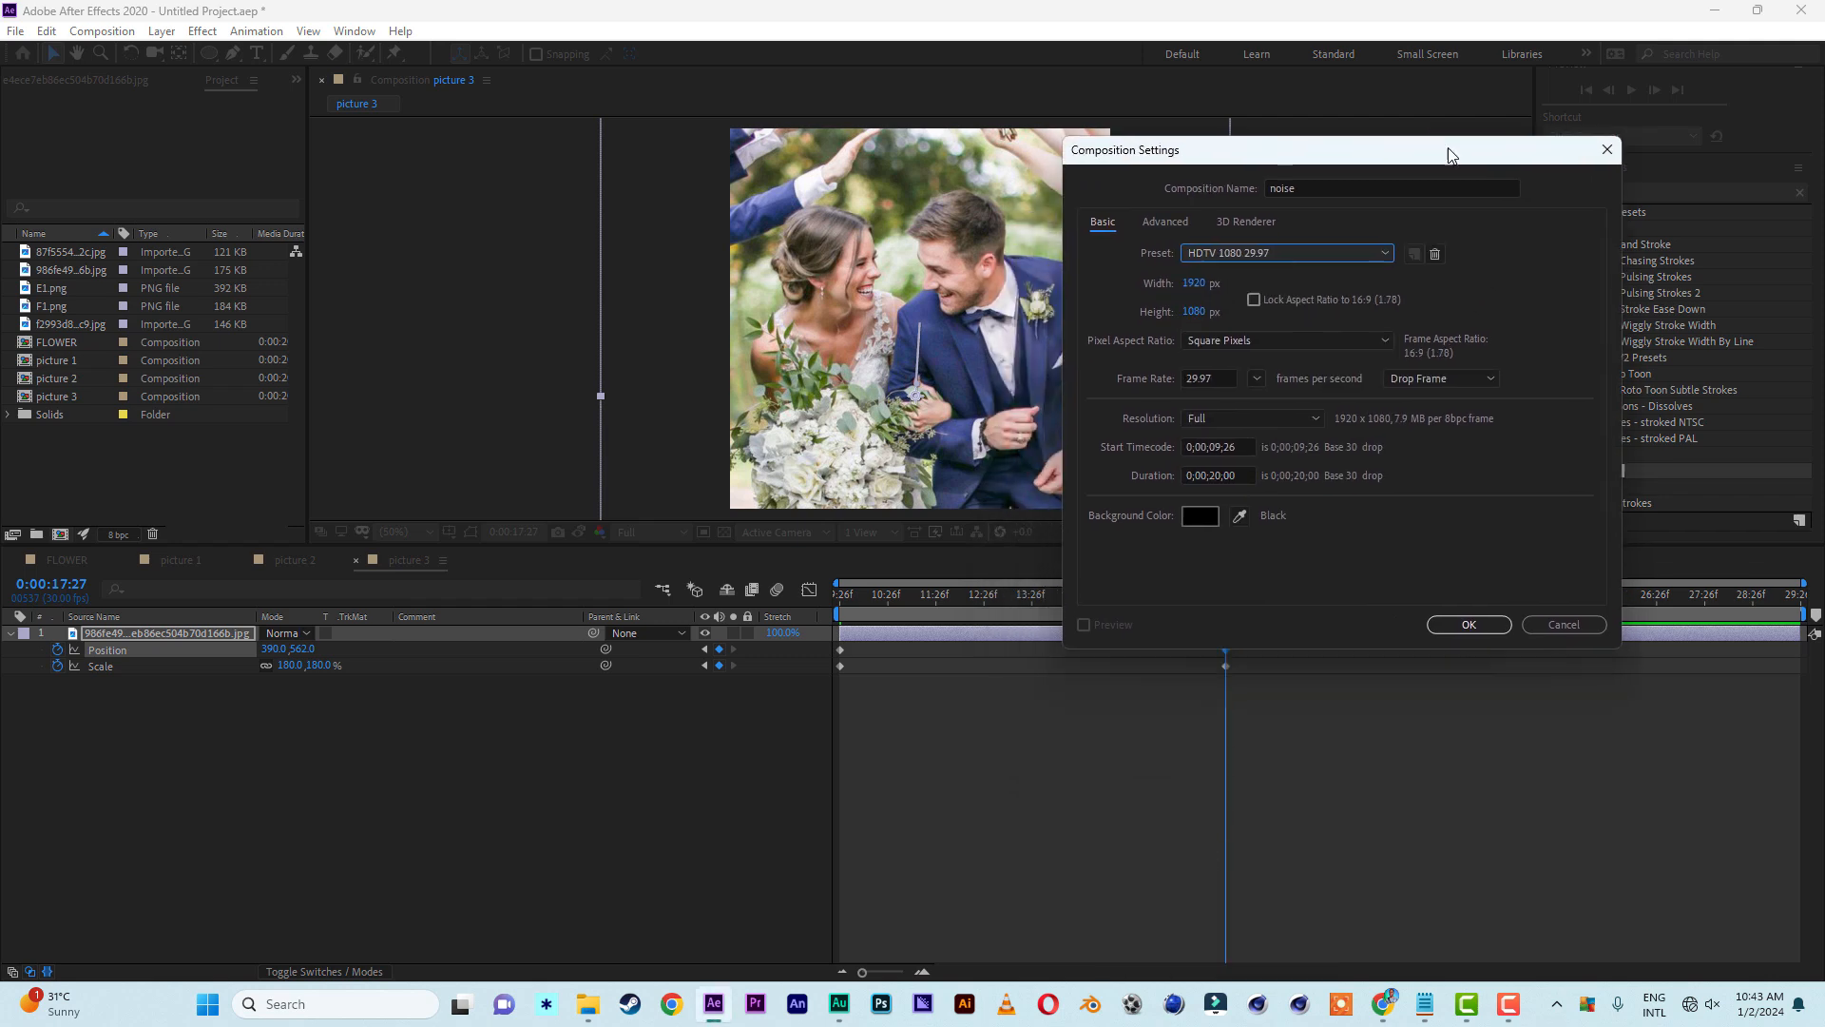
{"action": "left_click", "coordinate": [1464, 631]}
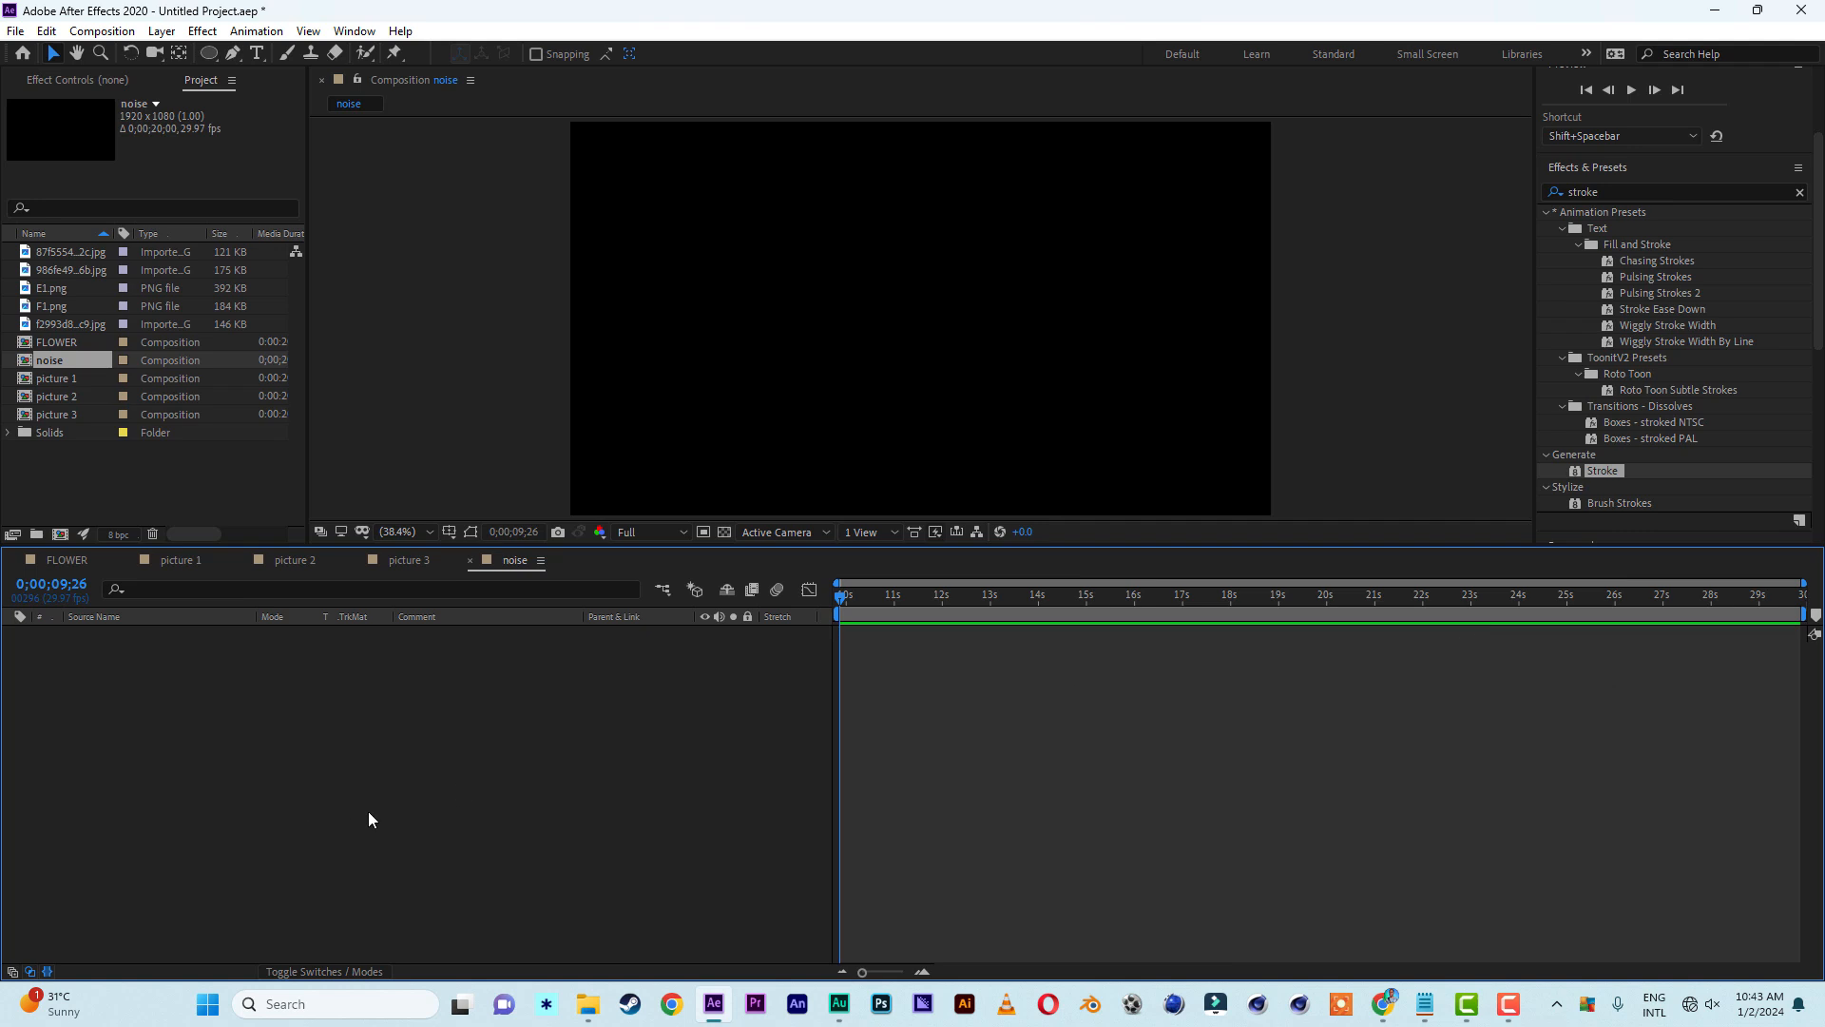
Add a white 1920 × 1080 px solid to the noise composition
{"action": "right_click", "coordinate": [175, 787]}
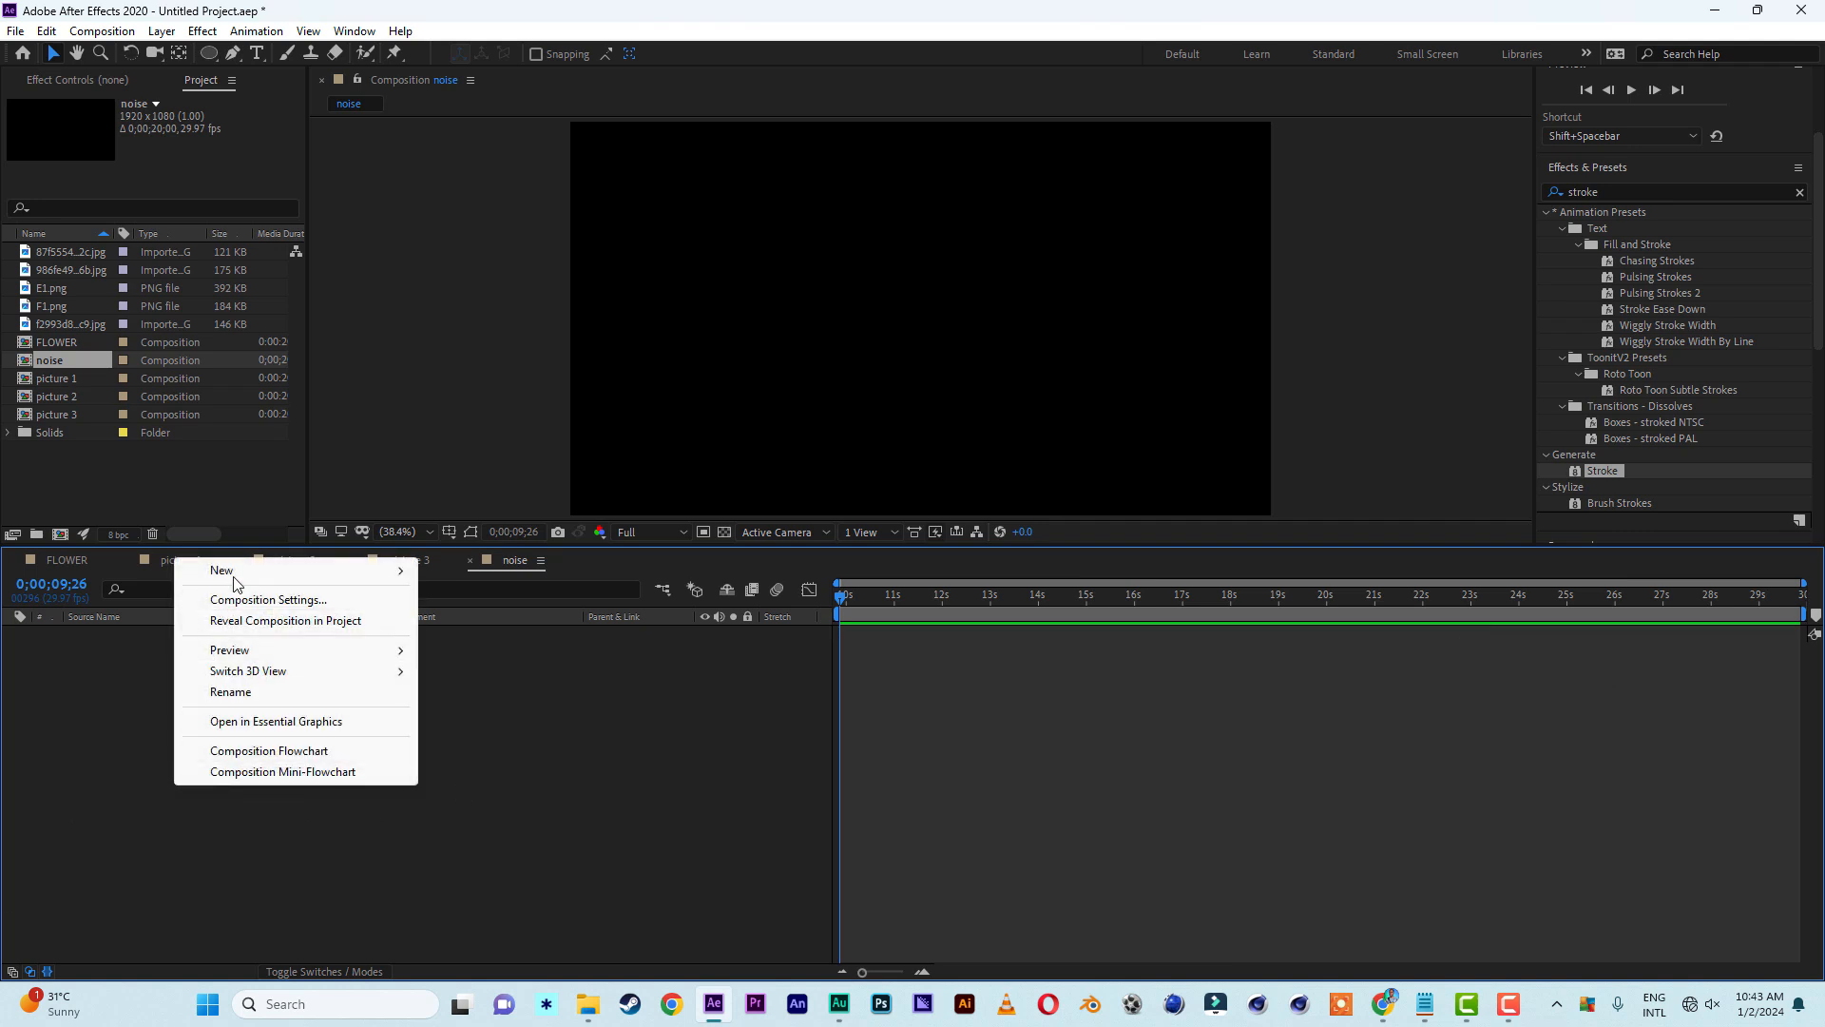
{"action": "mouse_move", "coordinate": [283, 576]}
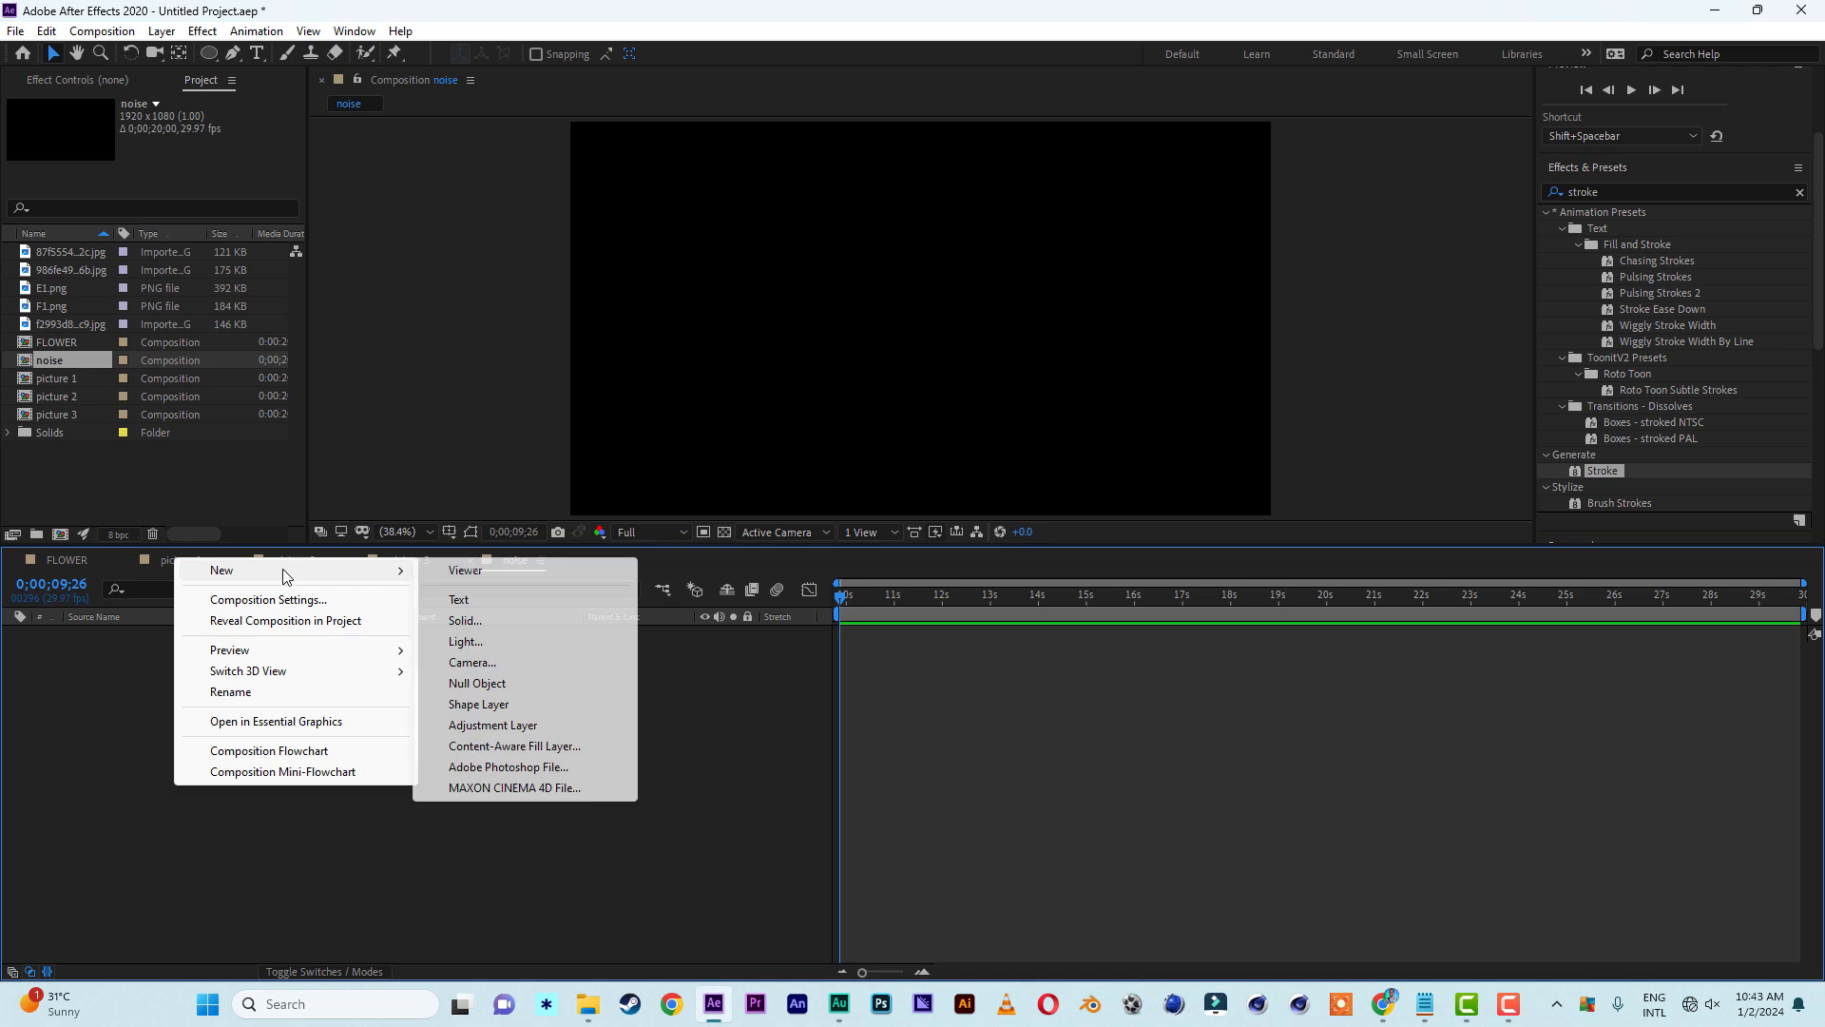
{"action": "left_click", "coordinate": [468, 623]}
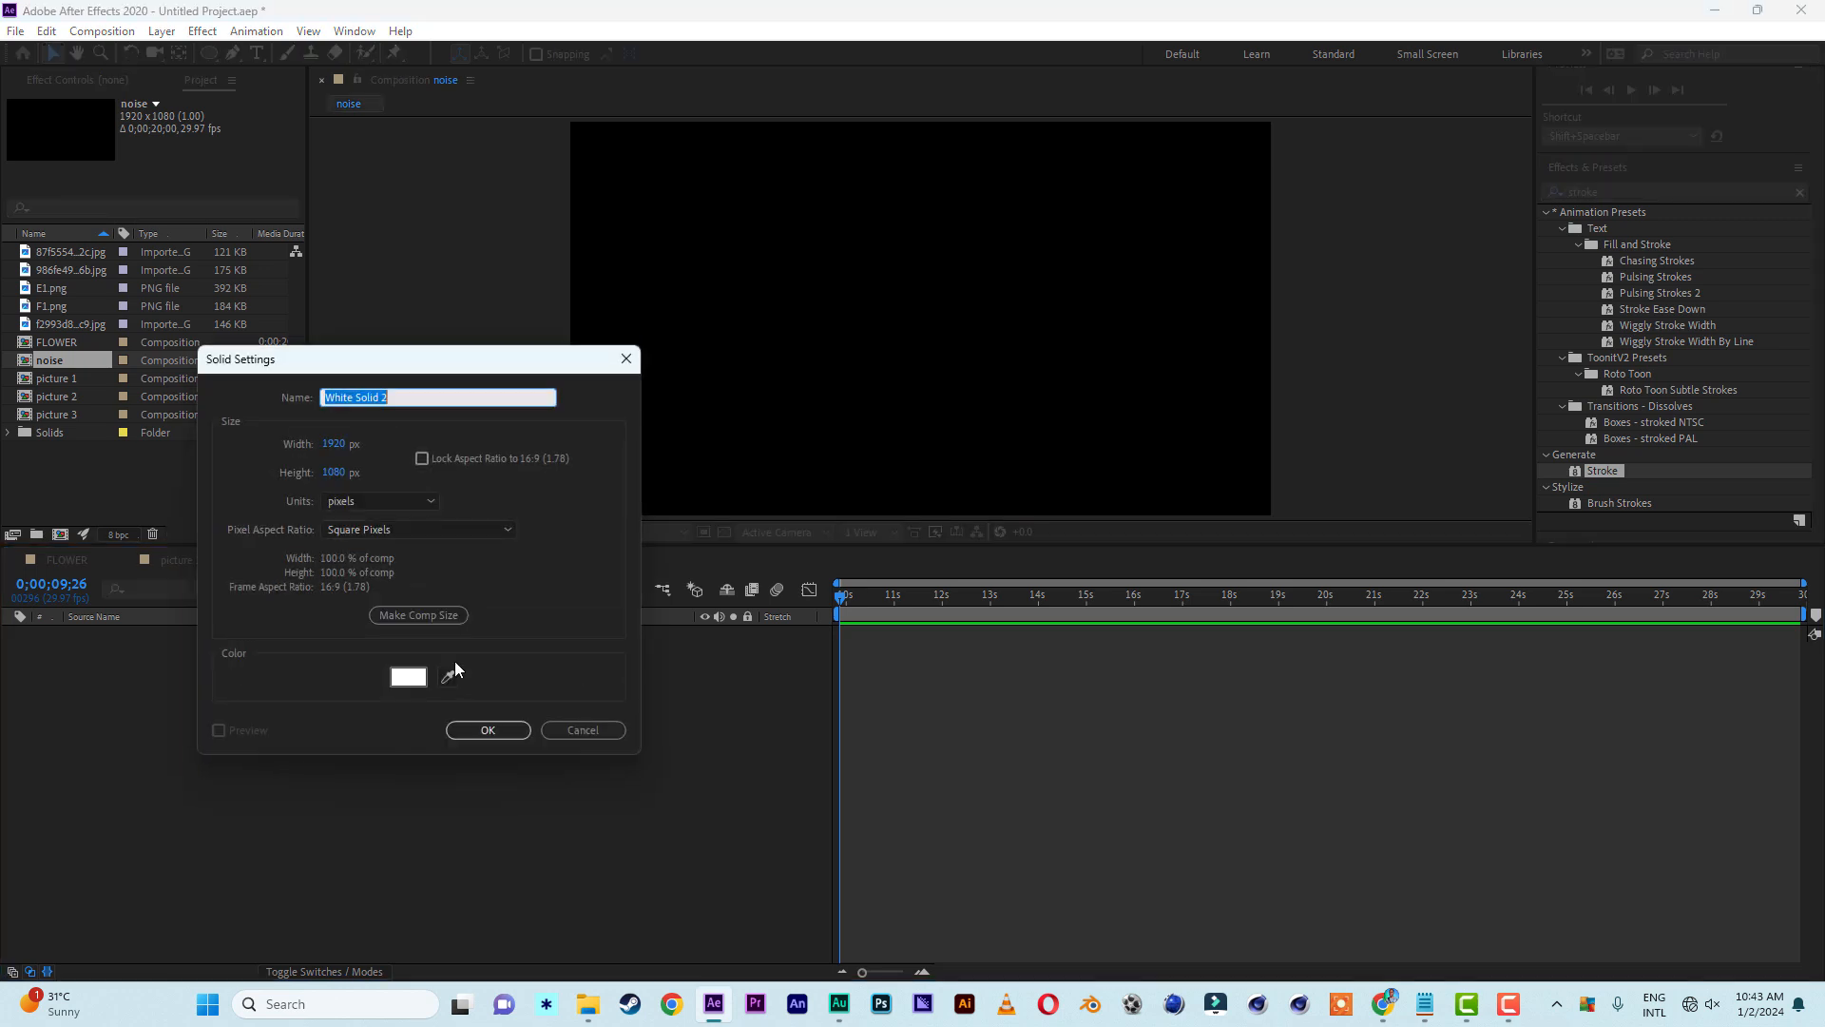
{"action": "left_click", "coordinate": [487, 730]}
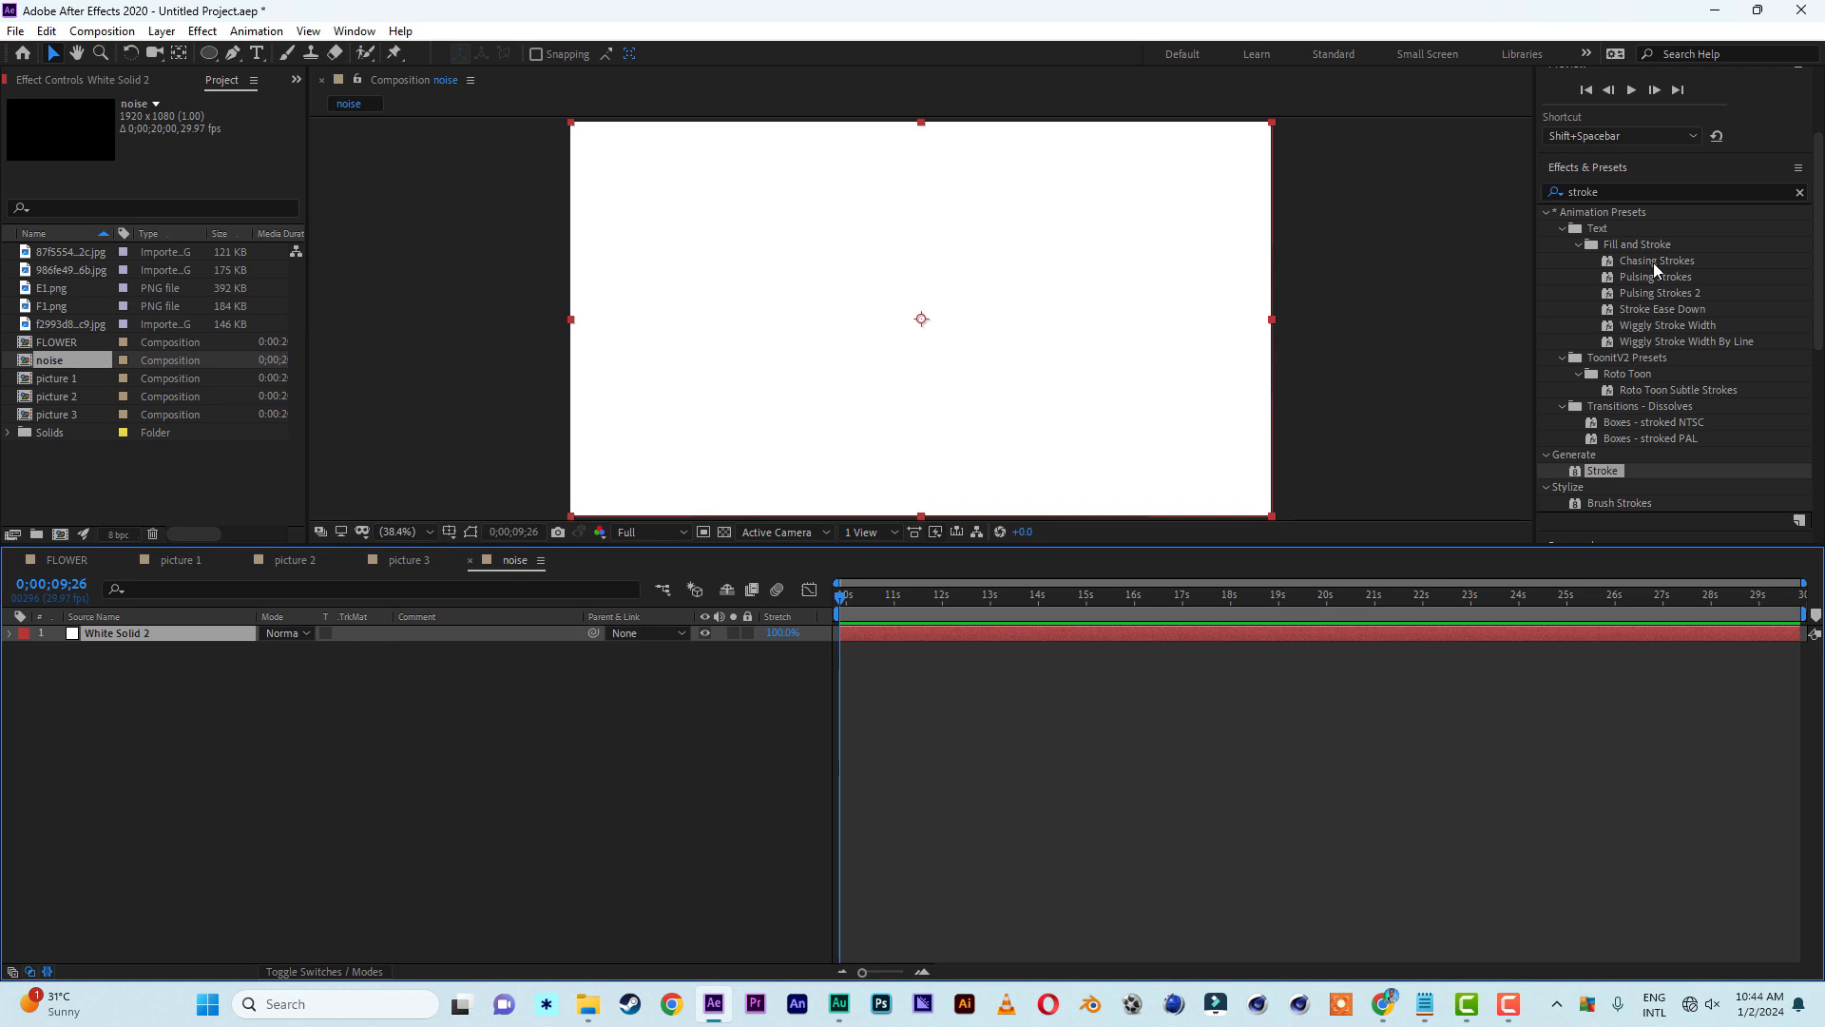
Search the effects for "fractal noise" and apply Fractal Noise to the white solid
{"action": "double_click", "coordinate": [1664, 187]}
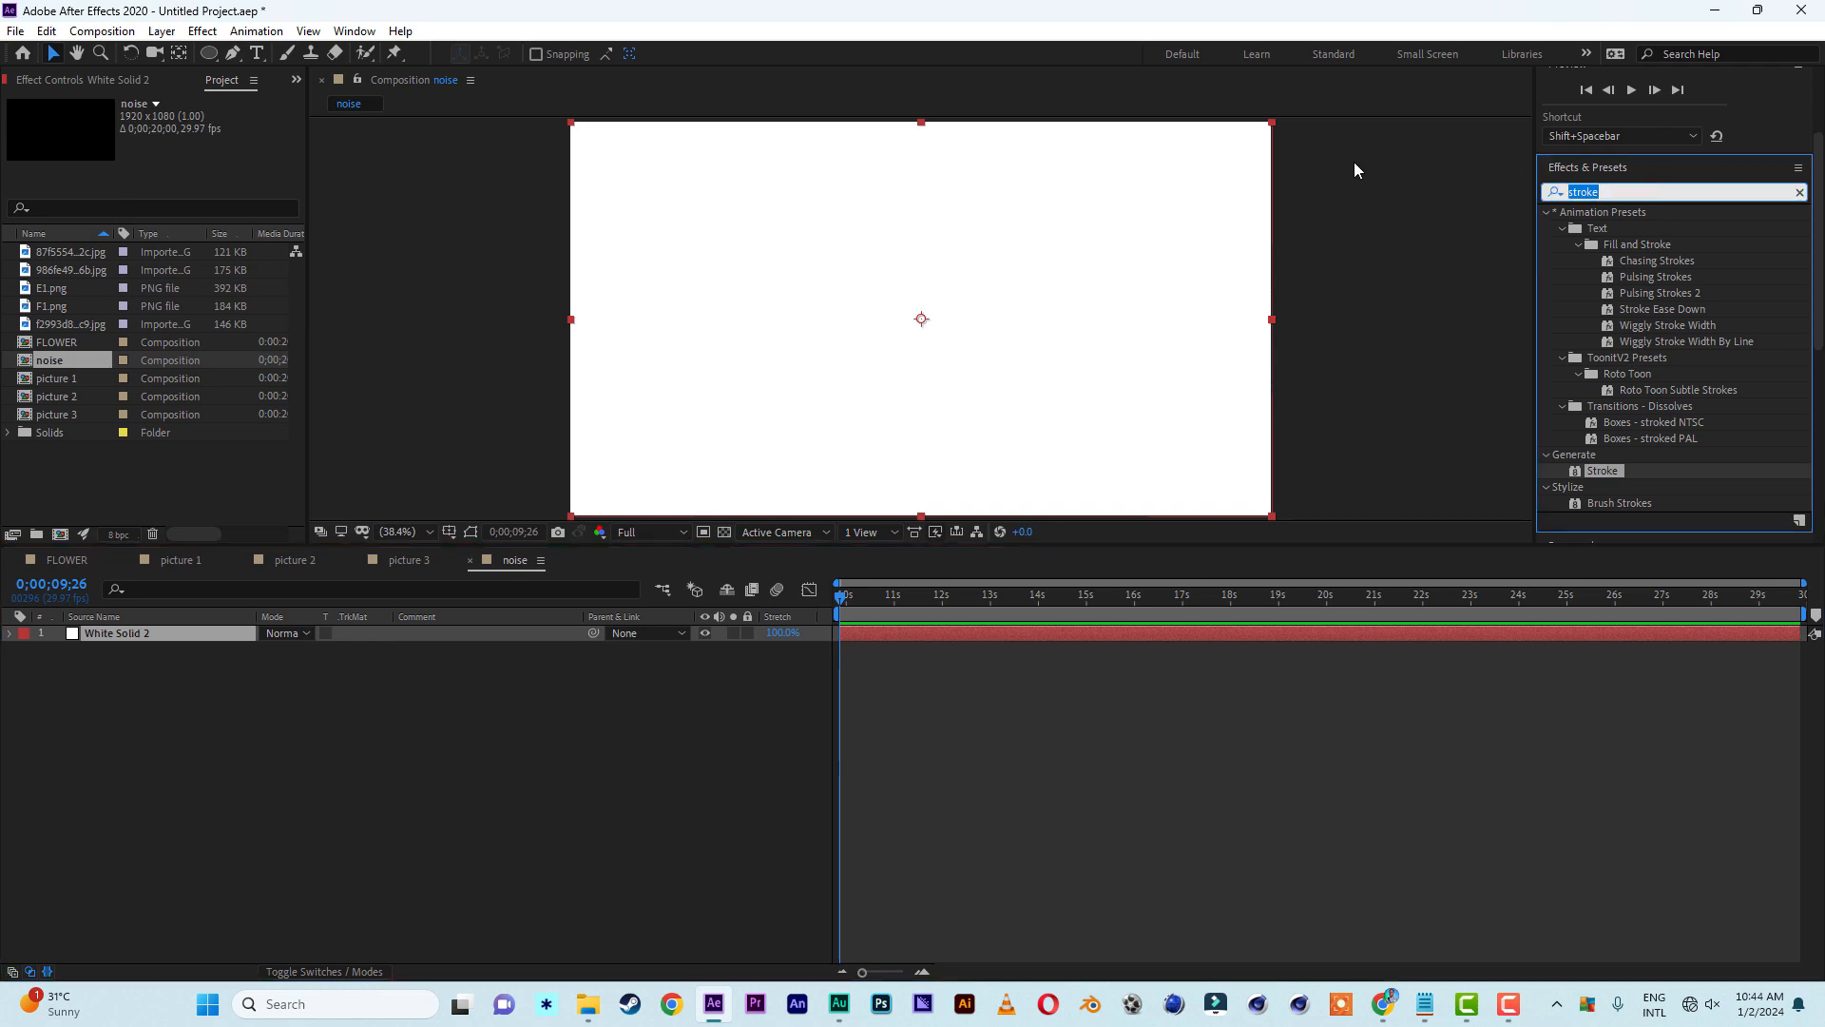
{"action": "type", "text": "frac"}
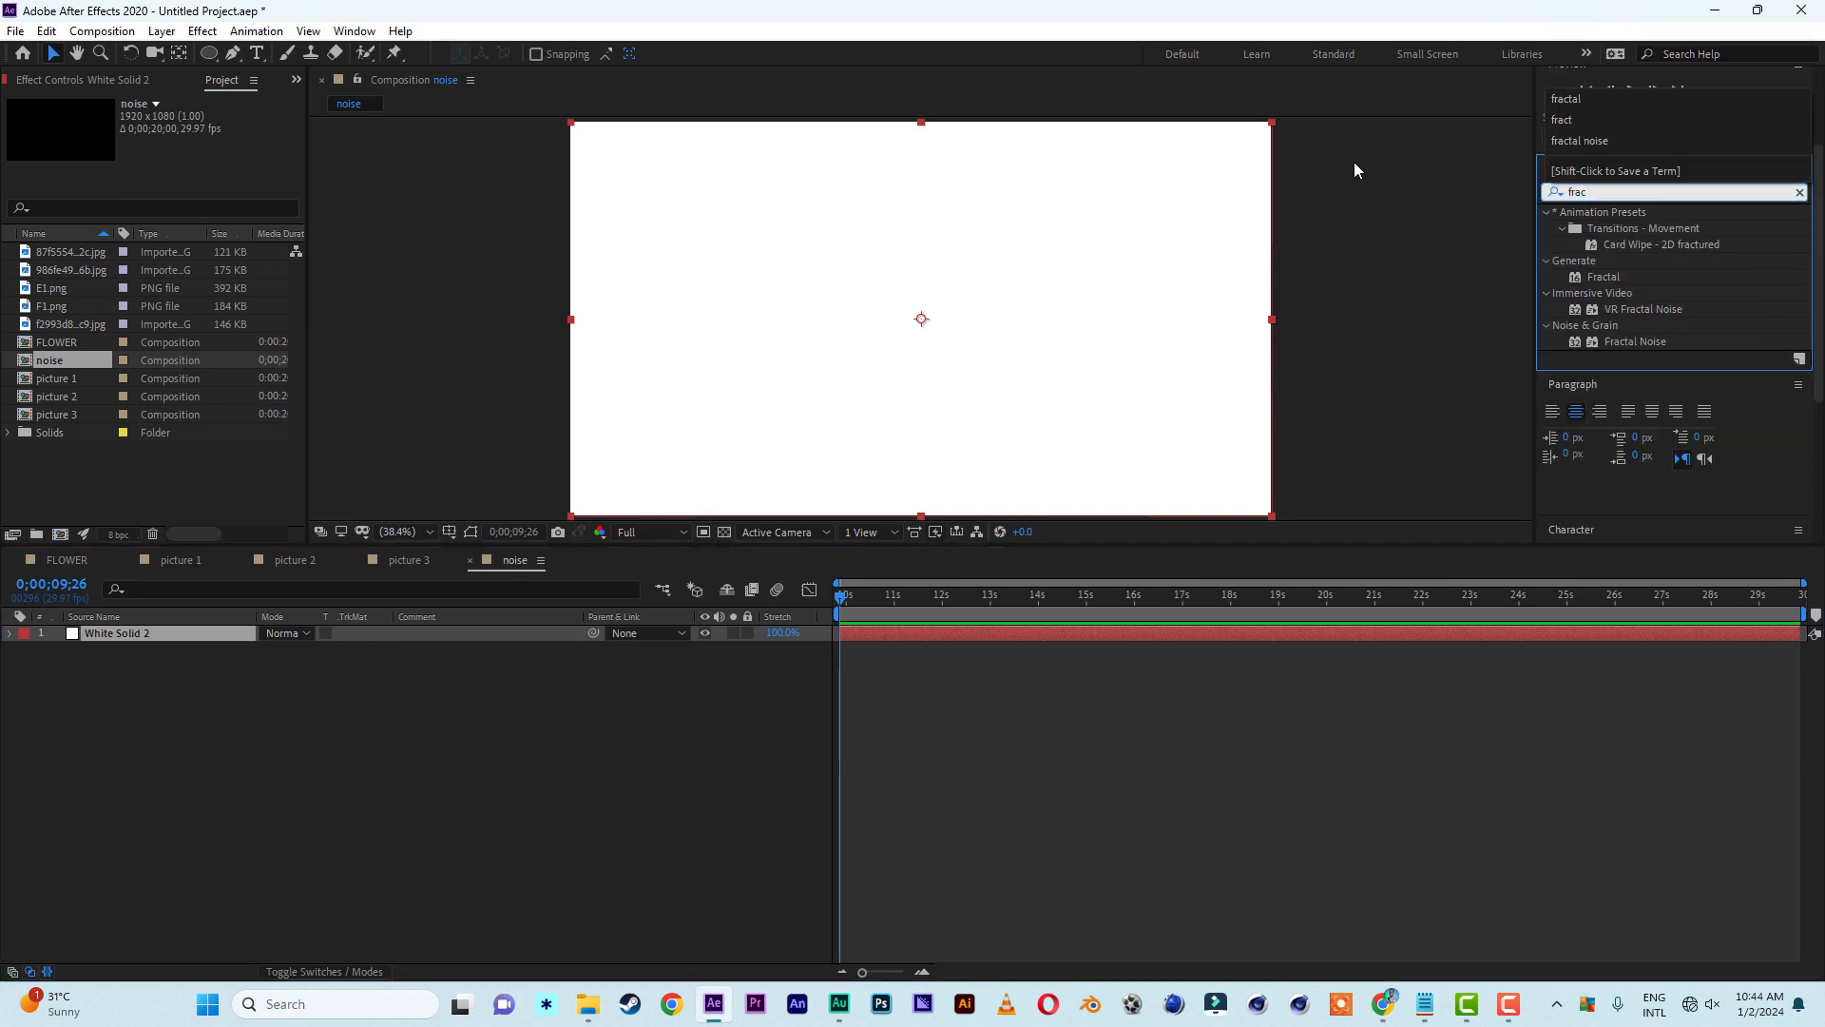
{"action": "type", "text": "tal noise"}
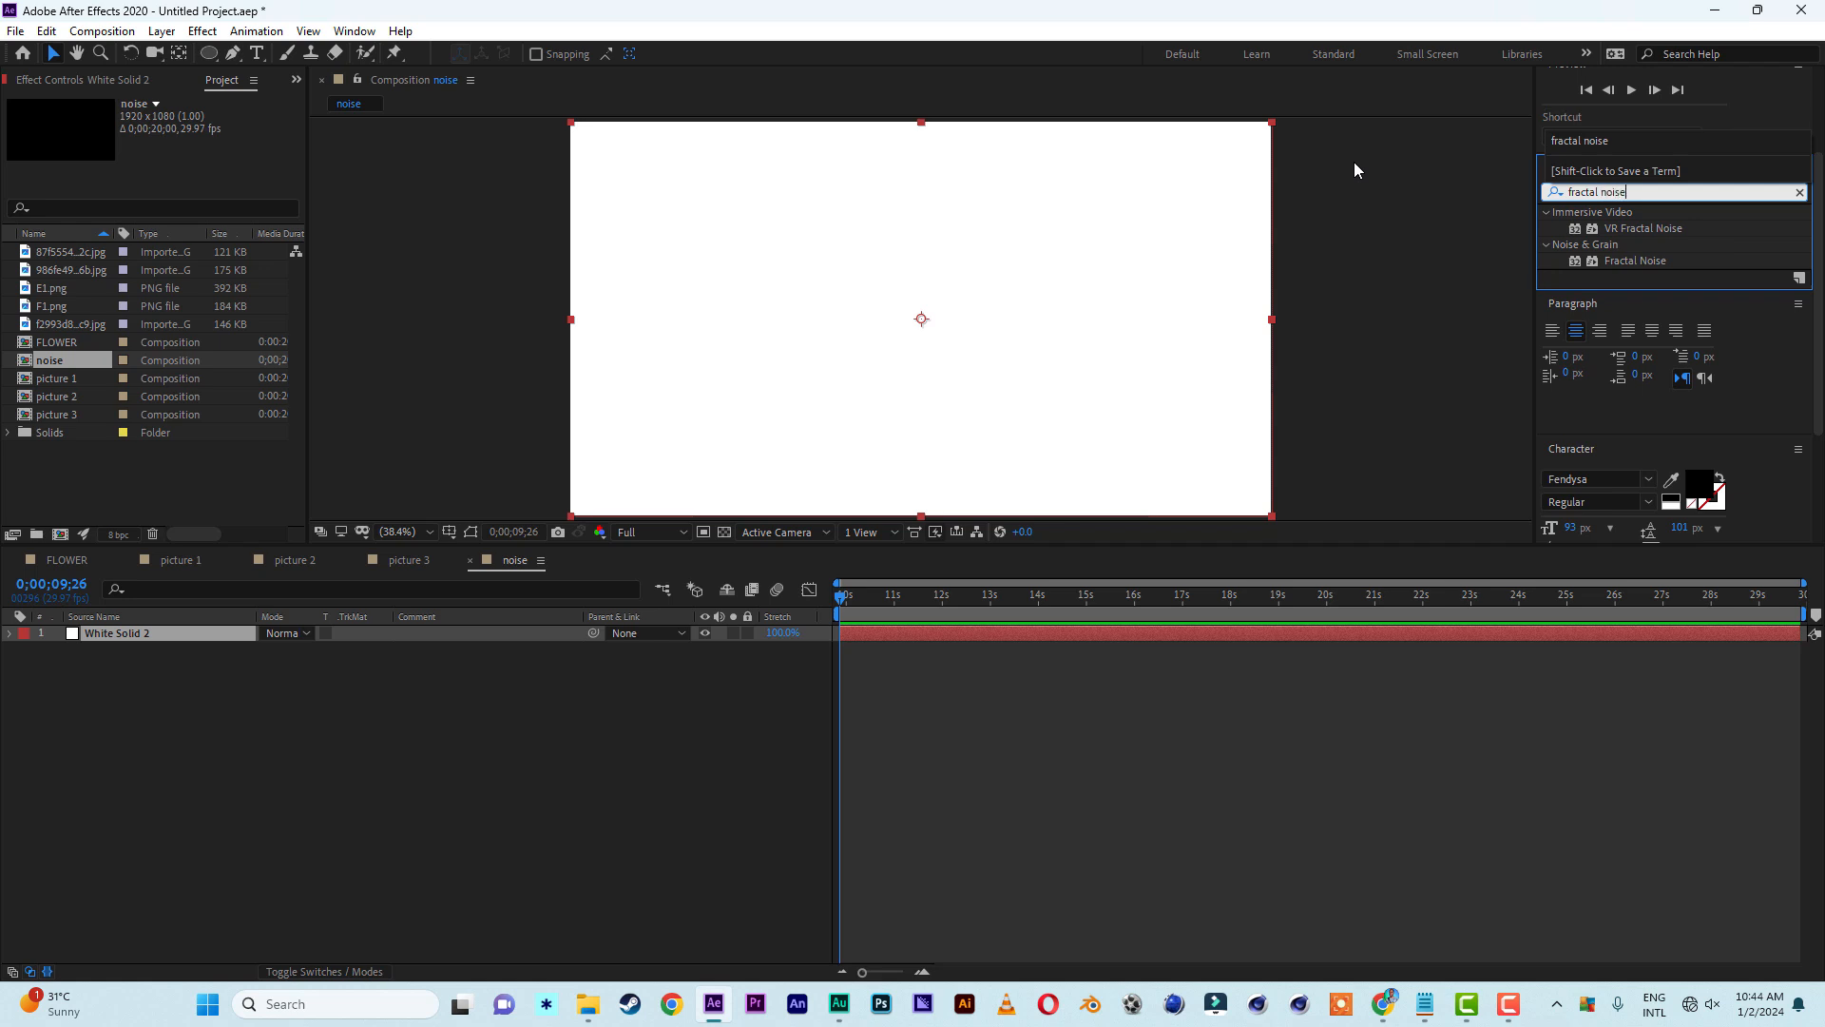
{"action": "double_click", "coordinate": [1640, 259]}
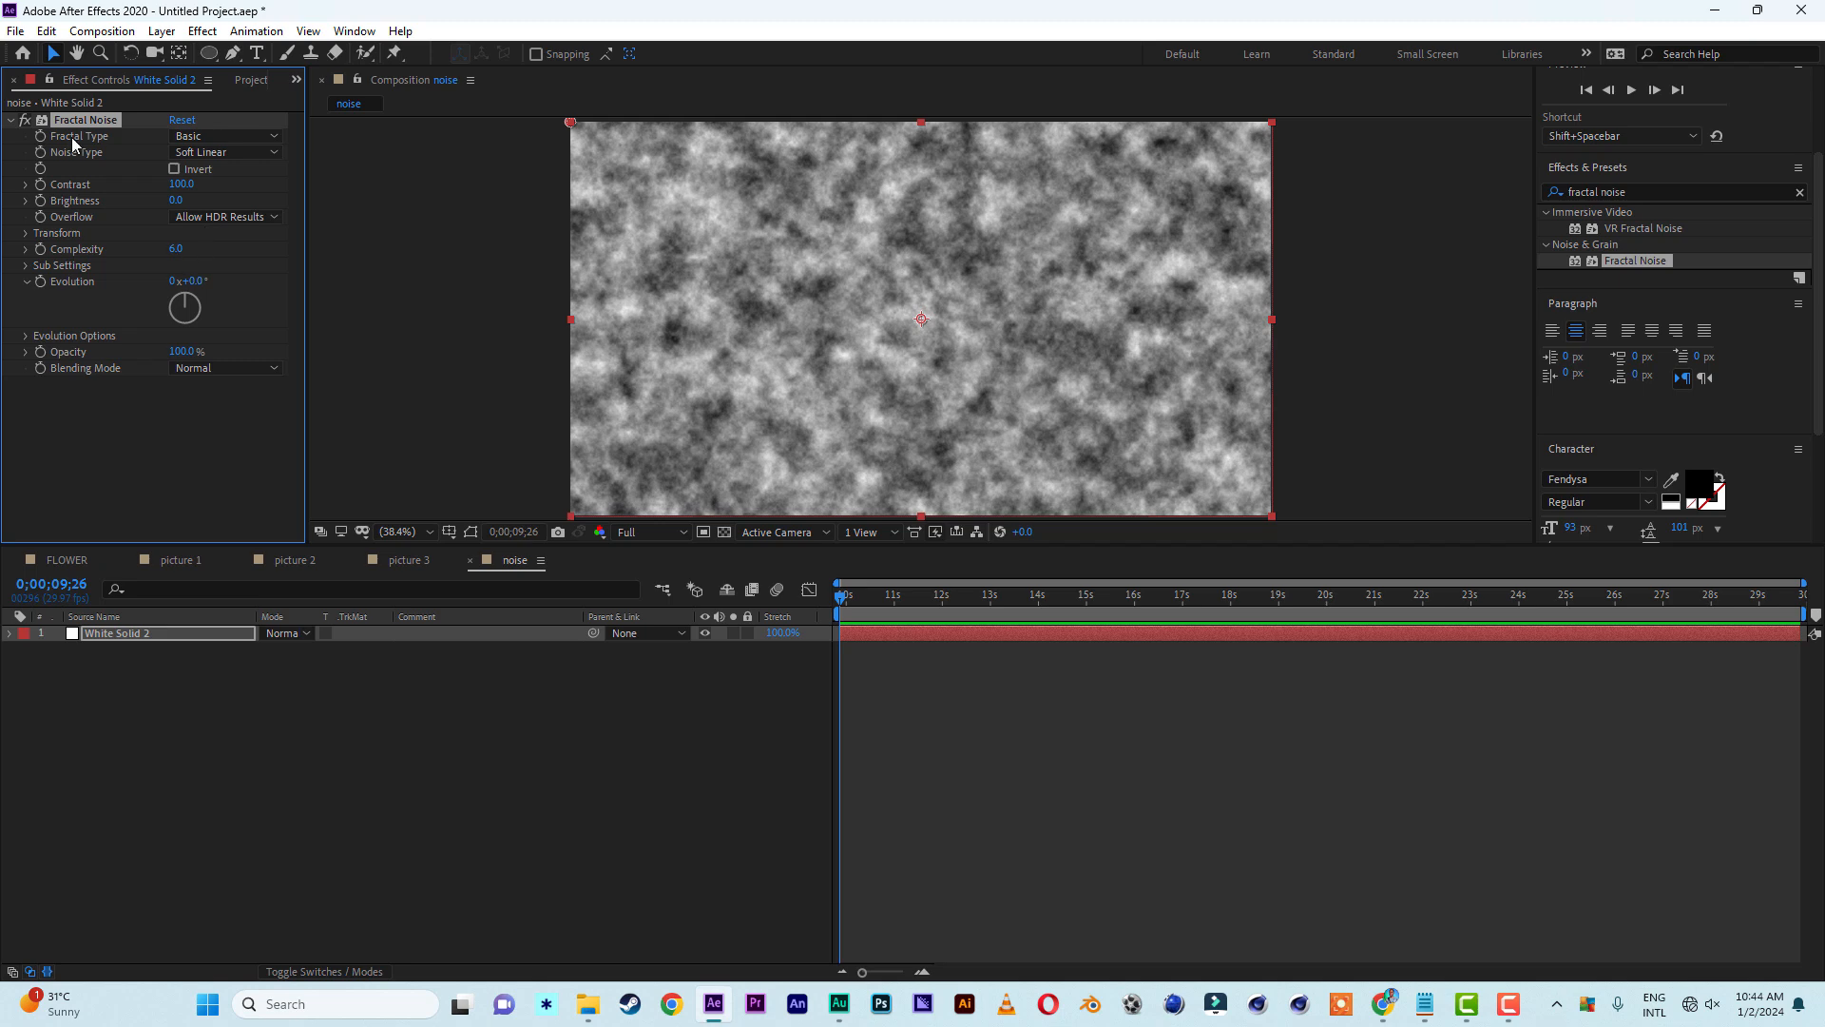
Set the Fractal Noise effect's Fractal Type to Dynamic Twist and its Contrast to 150
{"action": "left_click", "coordinate": [257, 138]}
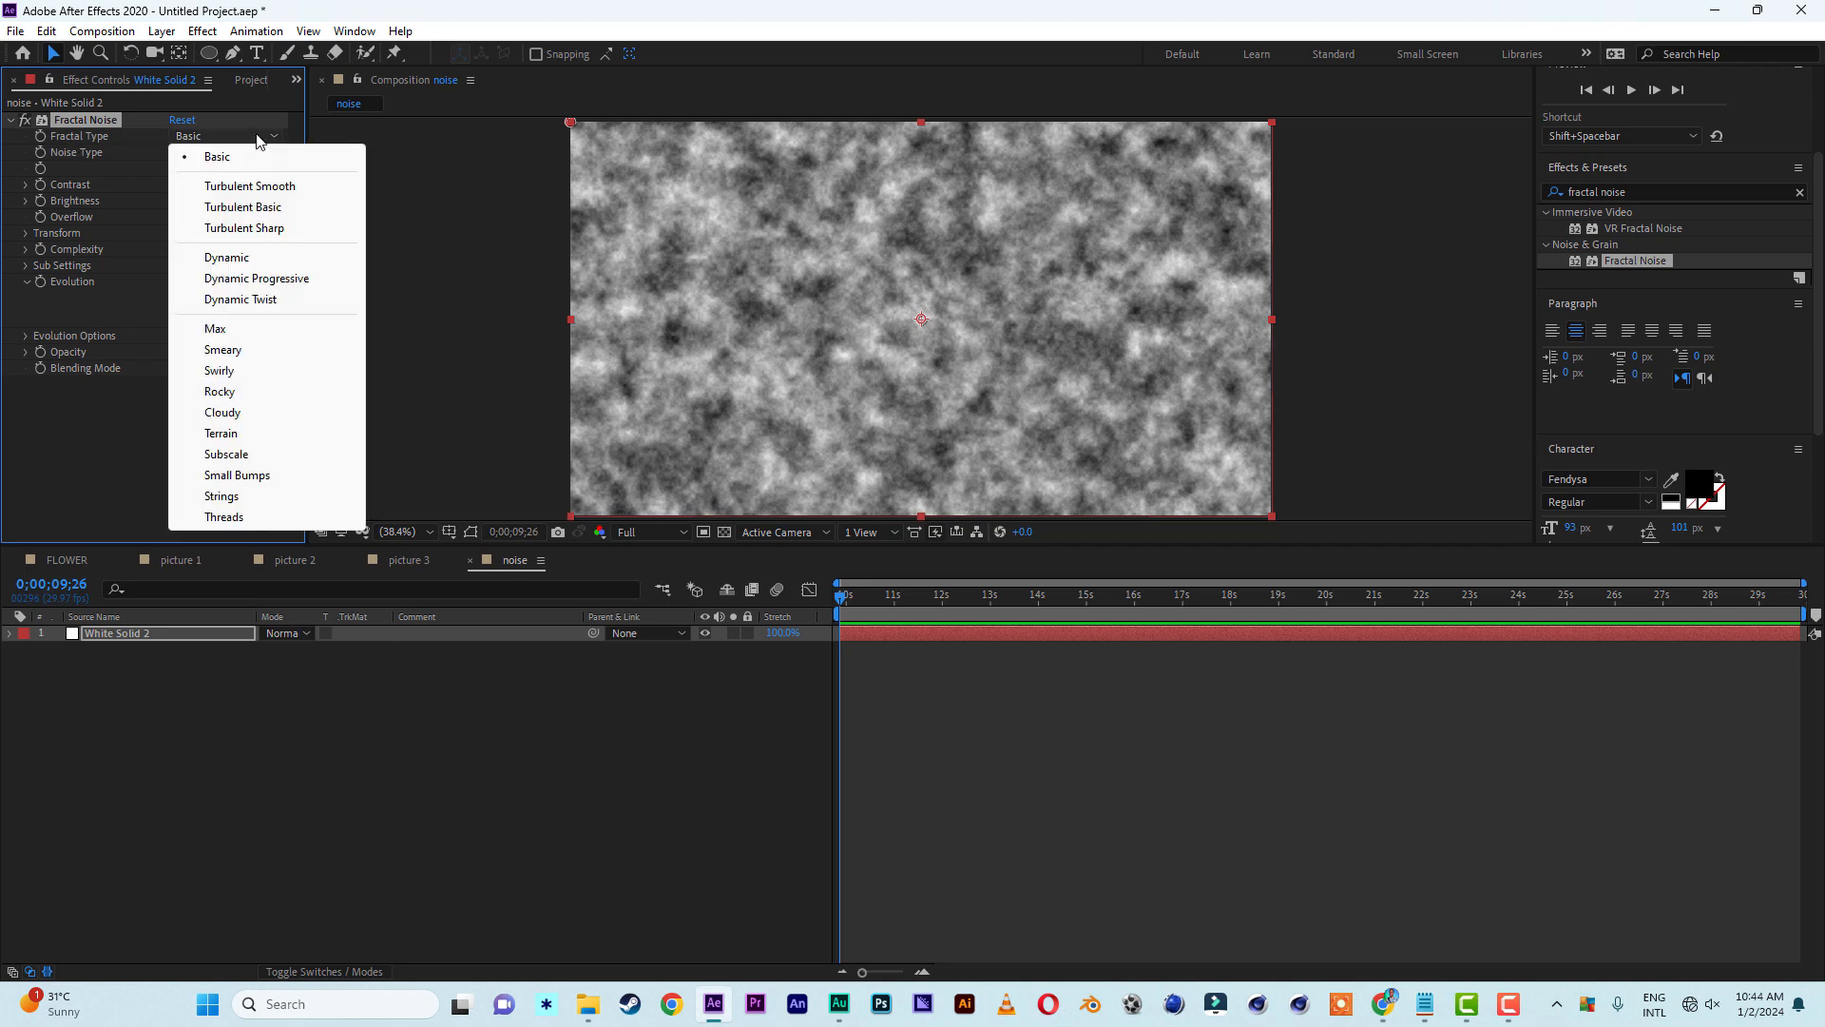
{"action": "left_click", "coordinate": [270, 300]}
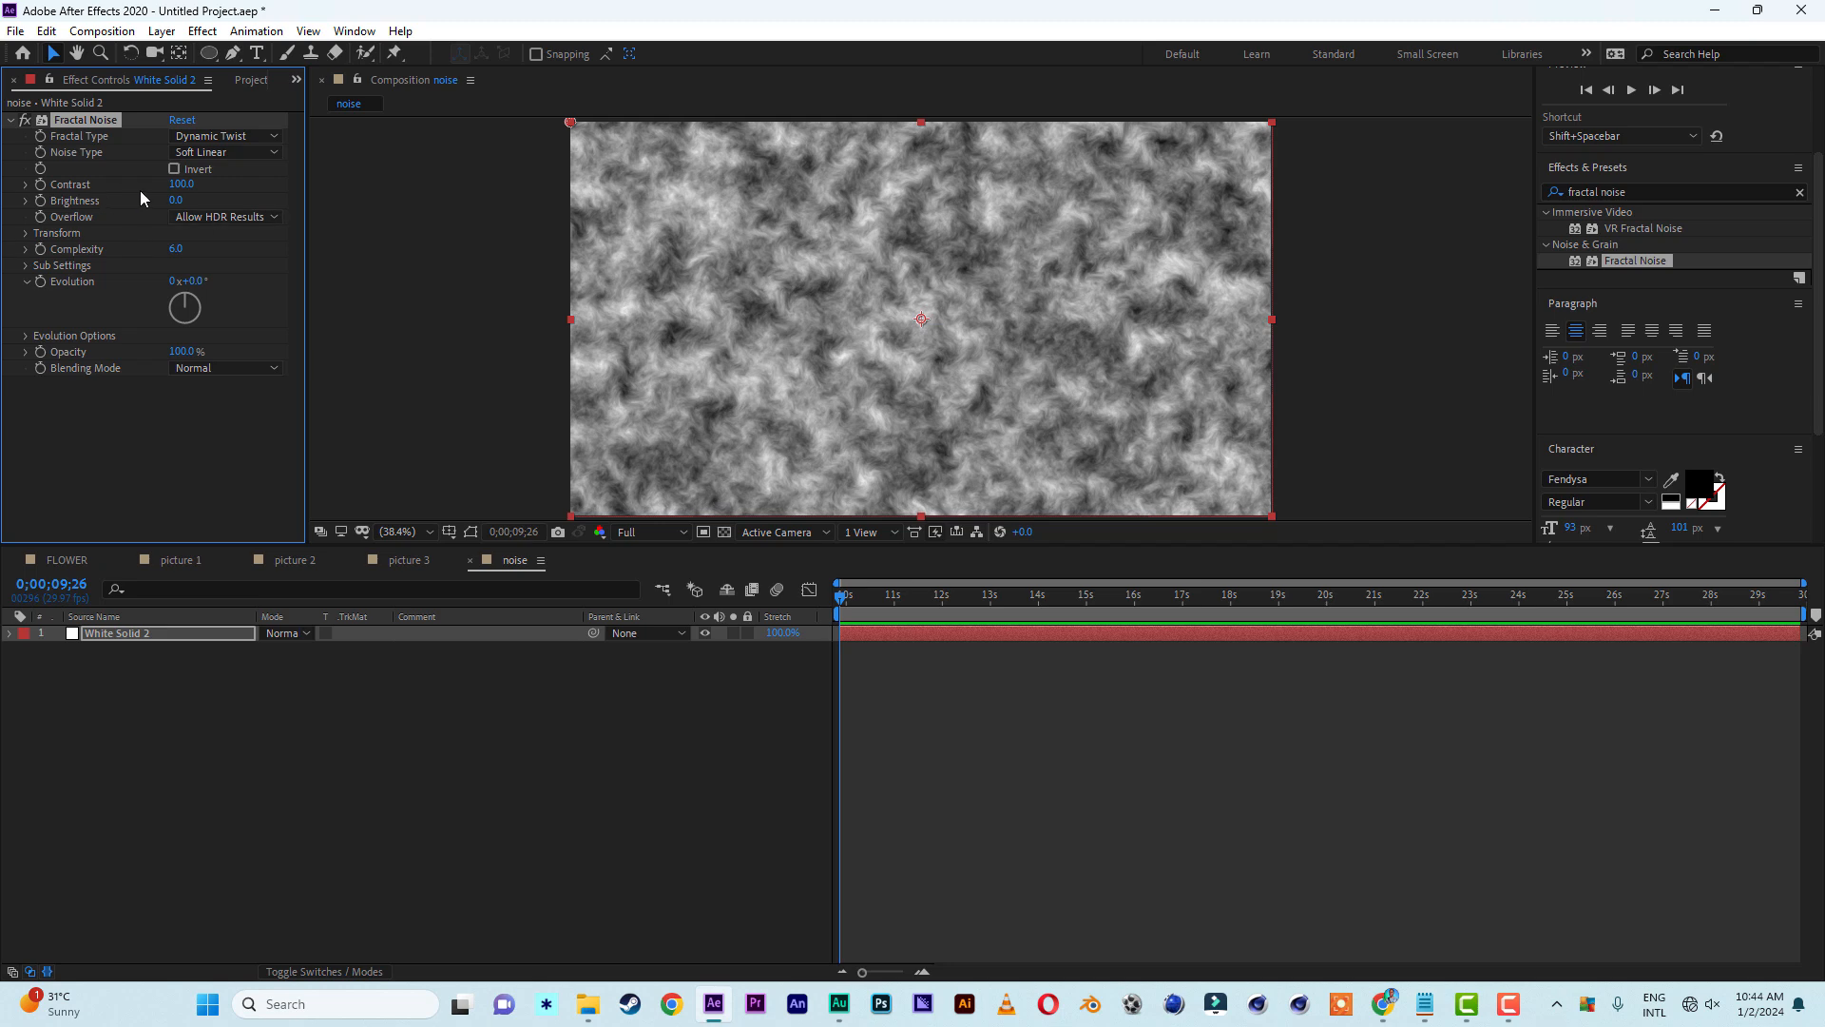
{"action": "left_click", "coordinate": [181, 185]}
{"action": "type", "text": "150"}
{"action": "key", "text": "Return"}
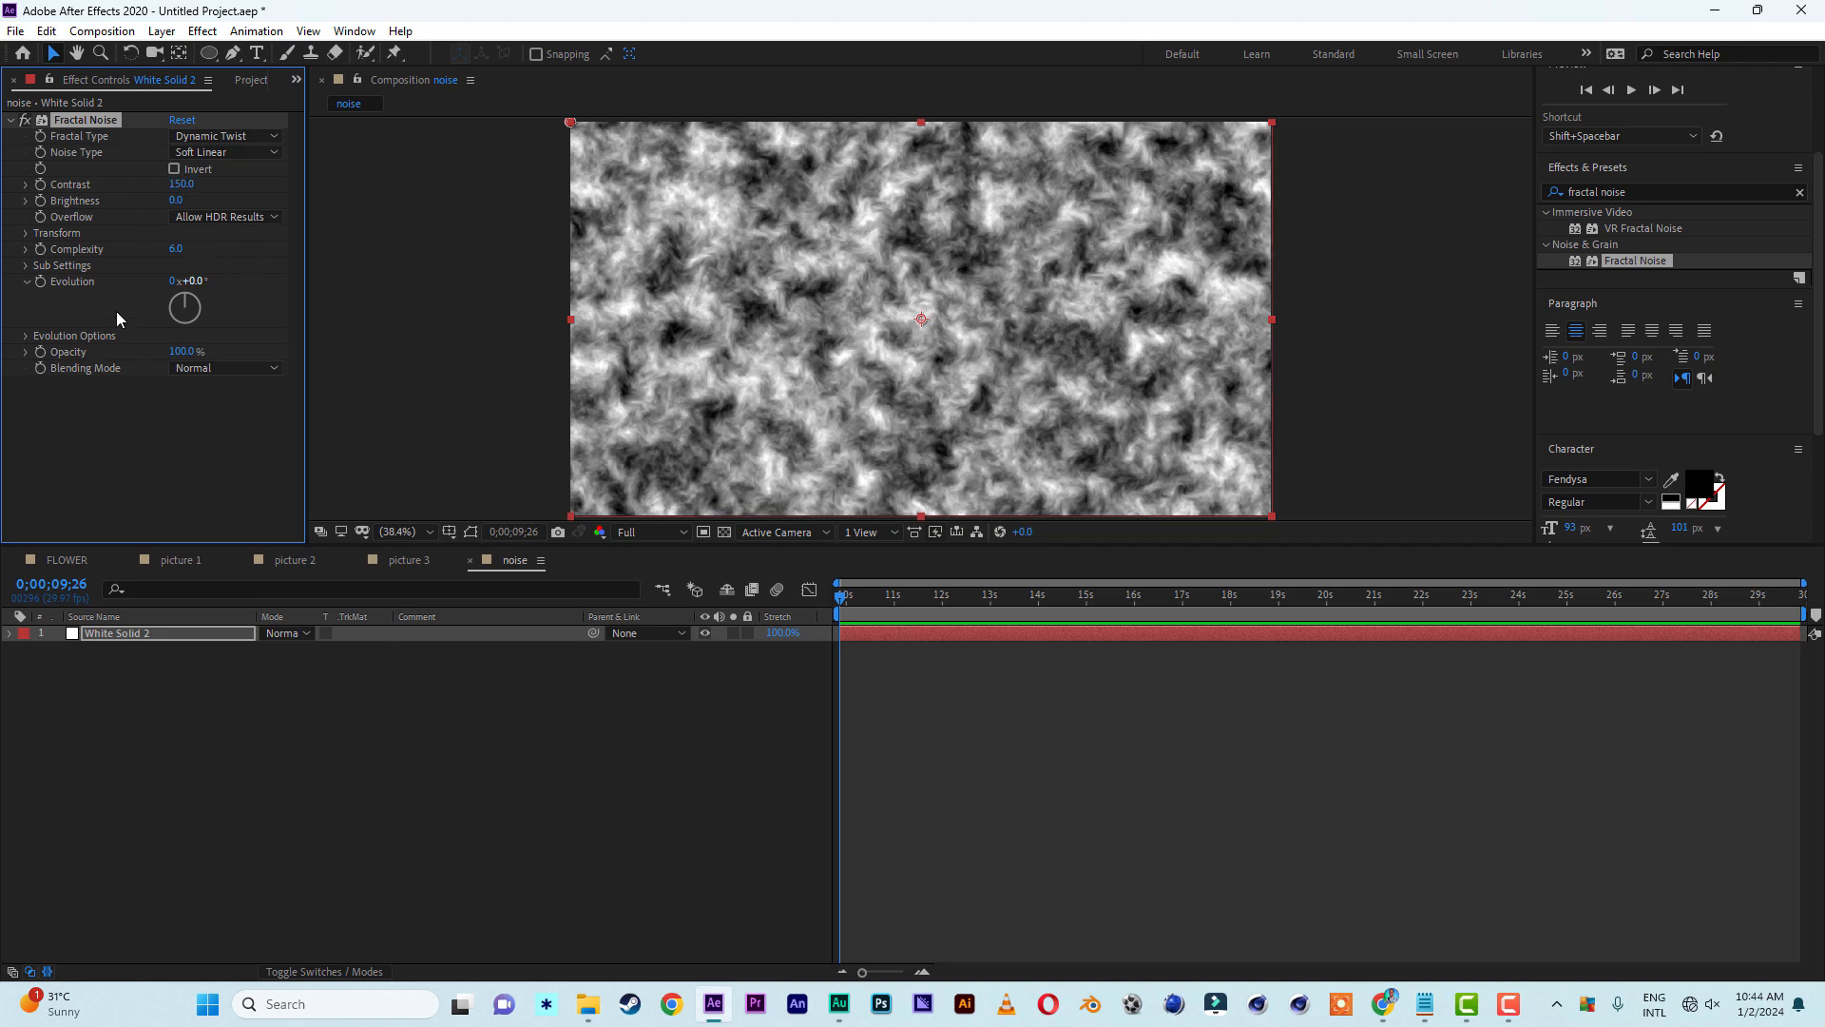
Set the Fractal Noise effect's Transform Scale to 150 and its Complexity to 20
{"action": "left_click", "coordinate": [27, 234]}
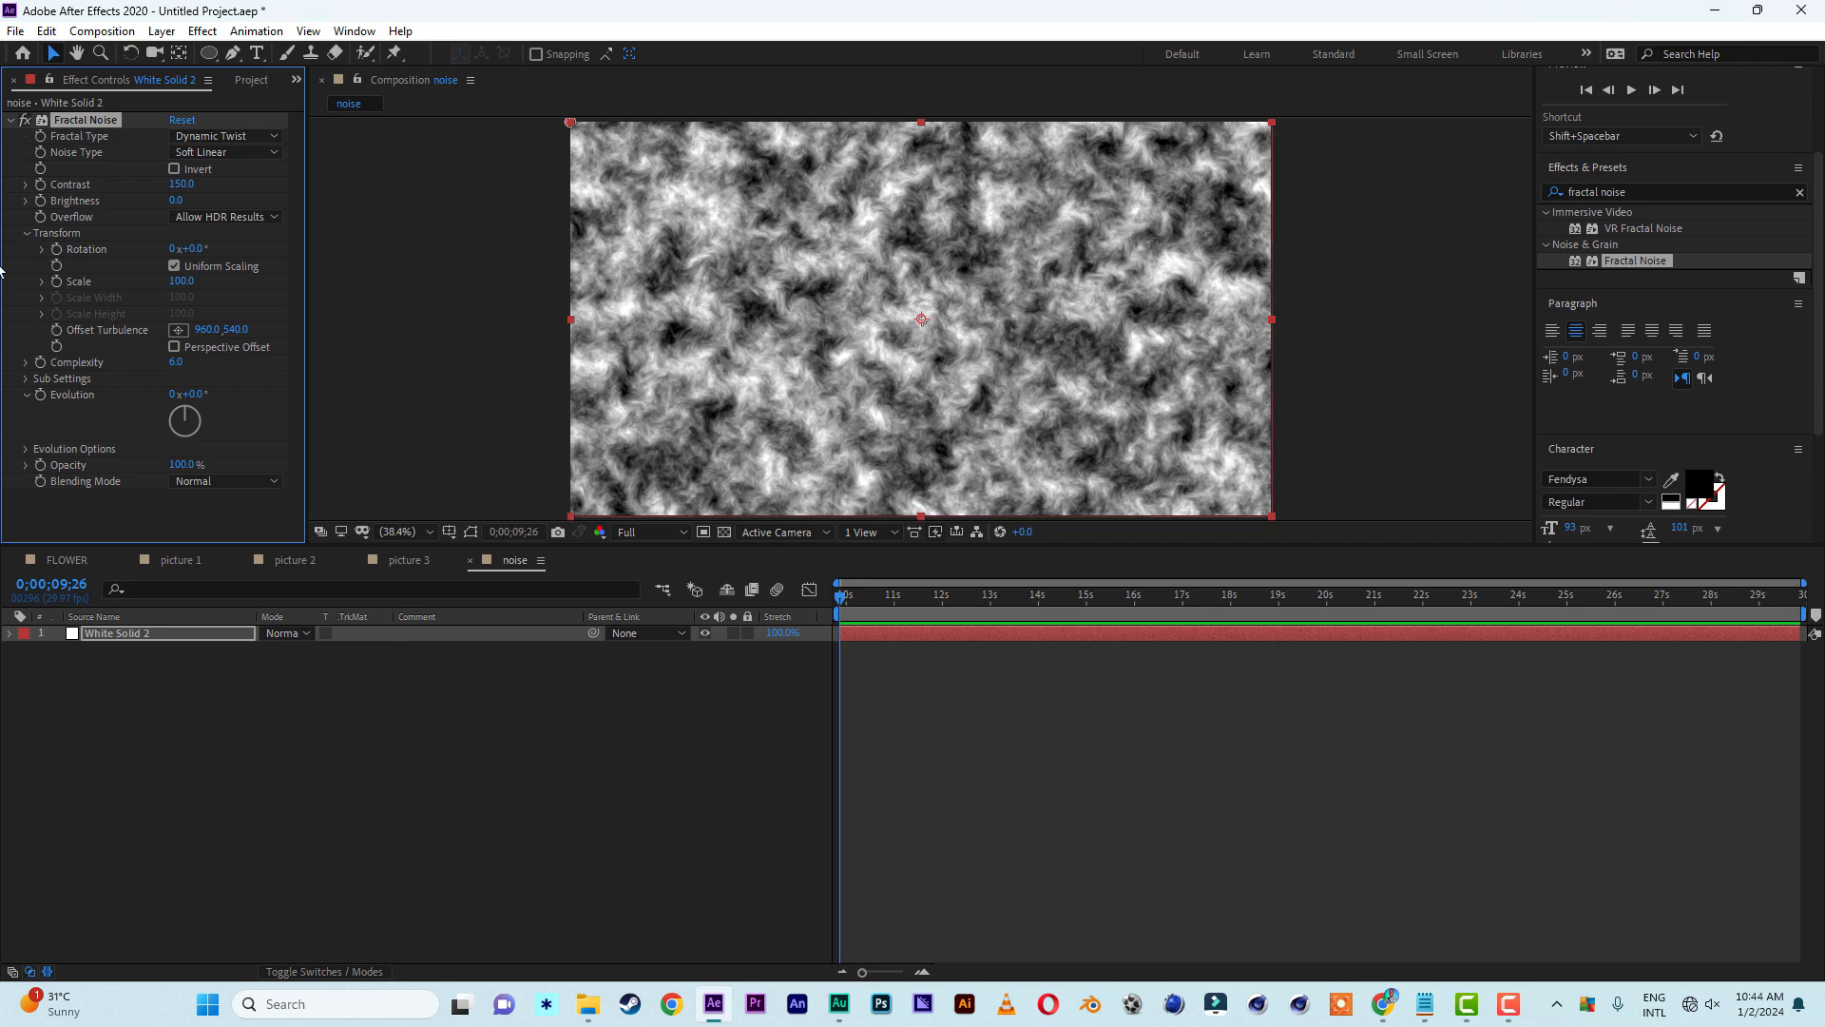
{"action": "left_click", "coordinate": [187, 282]}
{"action": "type", "text": "150"}
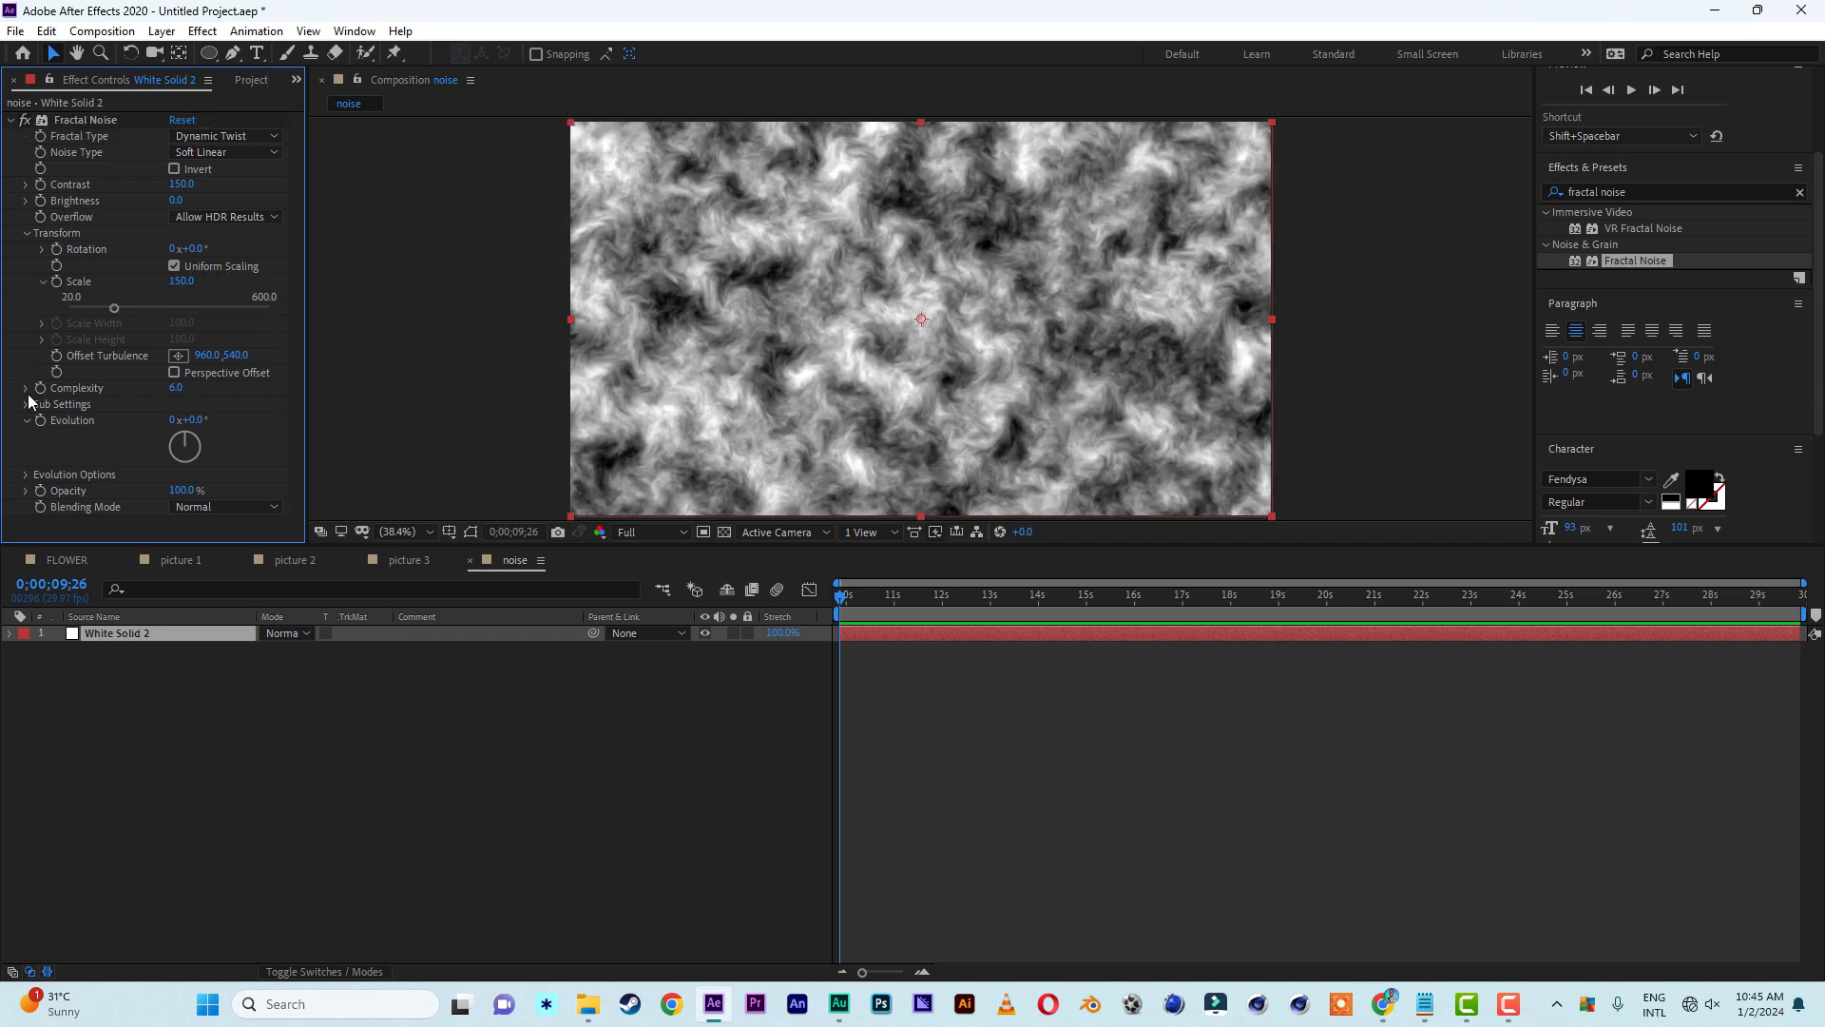
{"action": "left_click", "coordinate": [177, 389]}
{"action": "type", "text": "20"}
{"action": "key", "text": "Return"}
Set Sub Scaling to 80 in the Fractal Noise effect's Sub Settings
{"action": "left_click", "coordinate": [27, 407]}
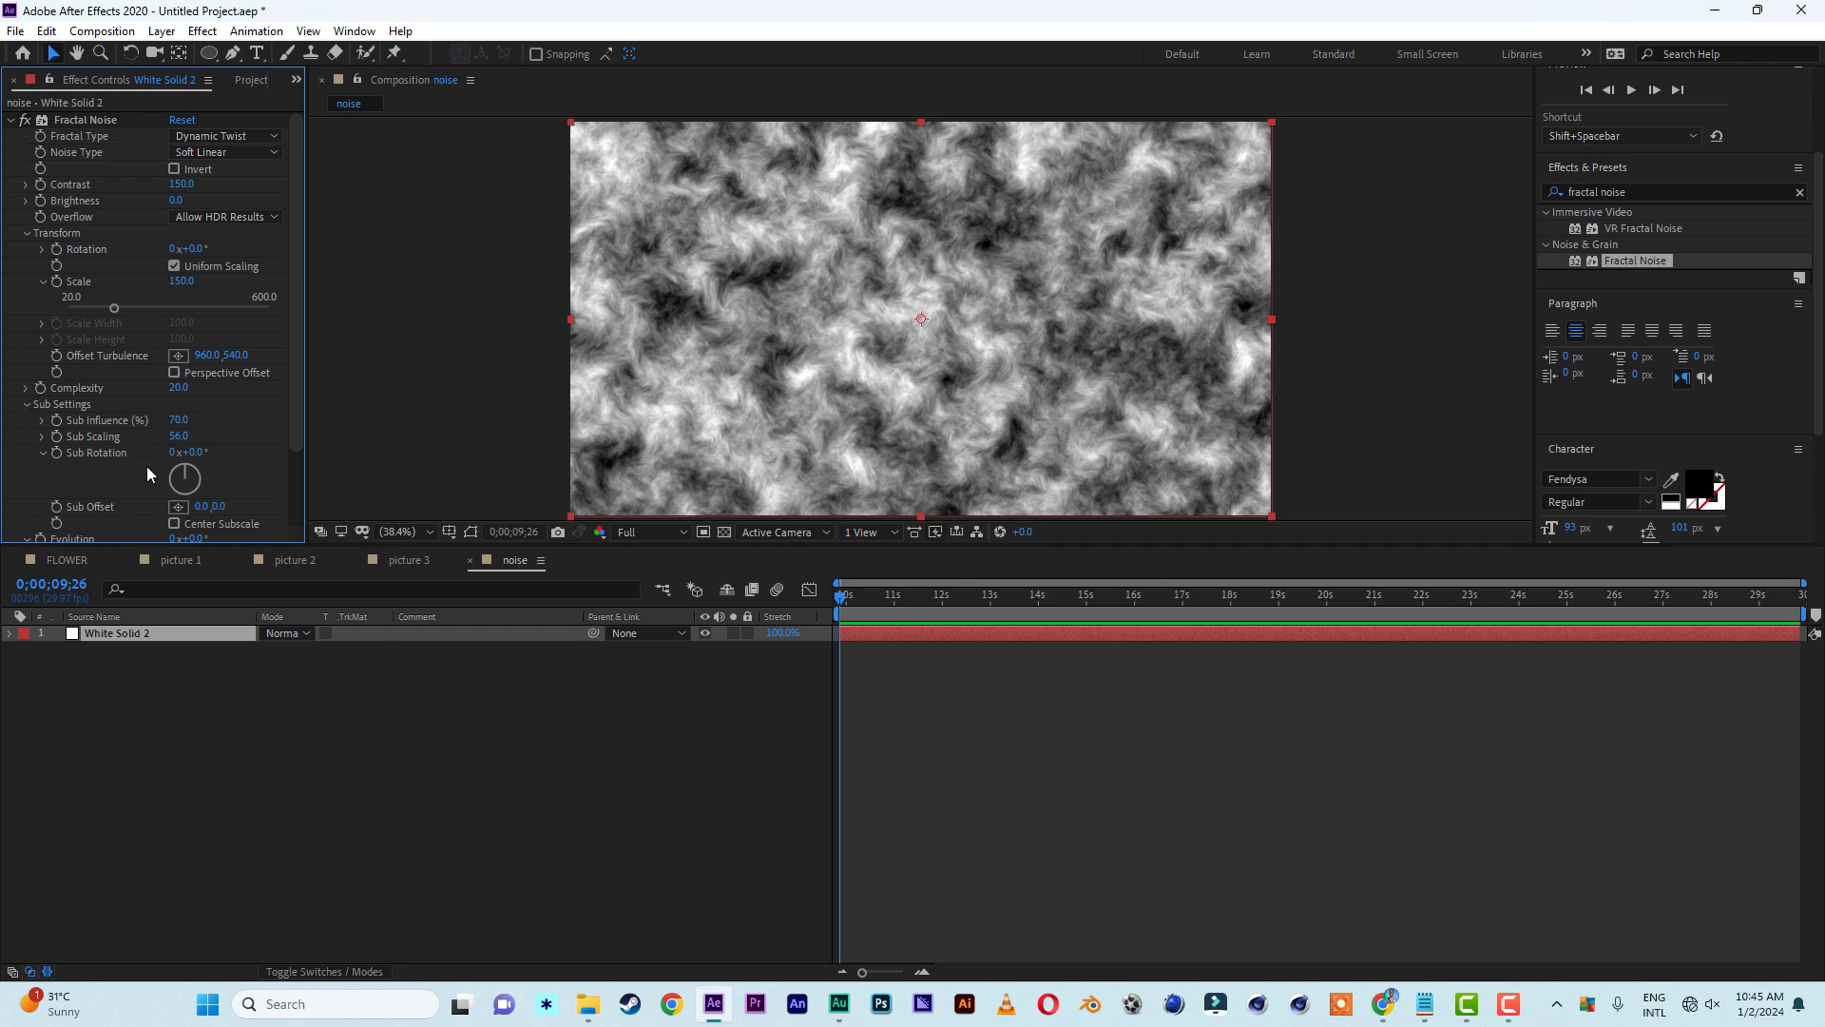
{"action": "left_click", "coordinate": [177, 435]}
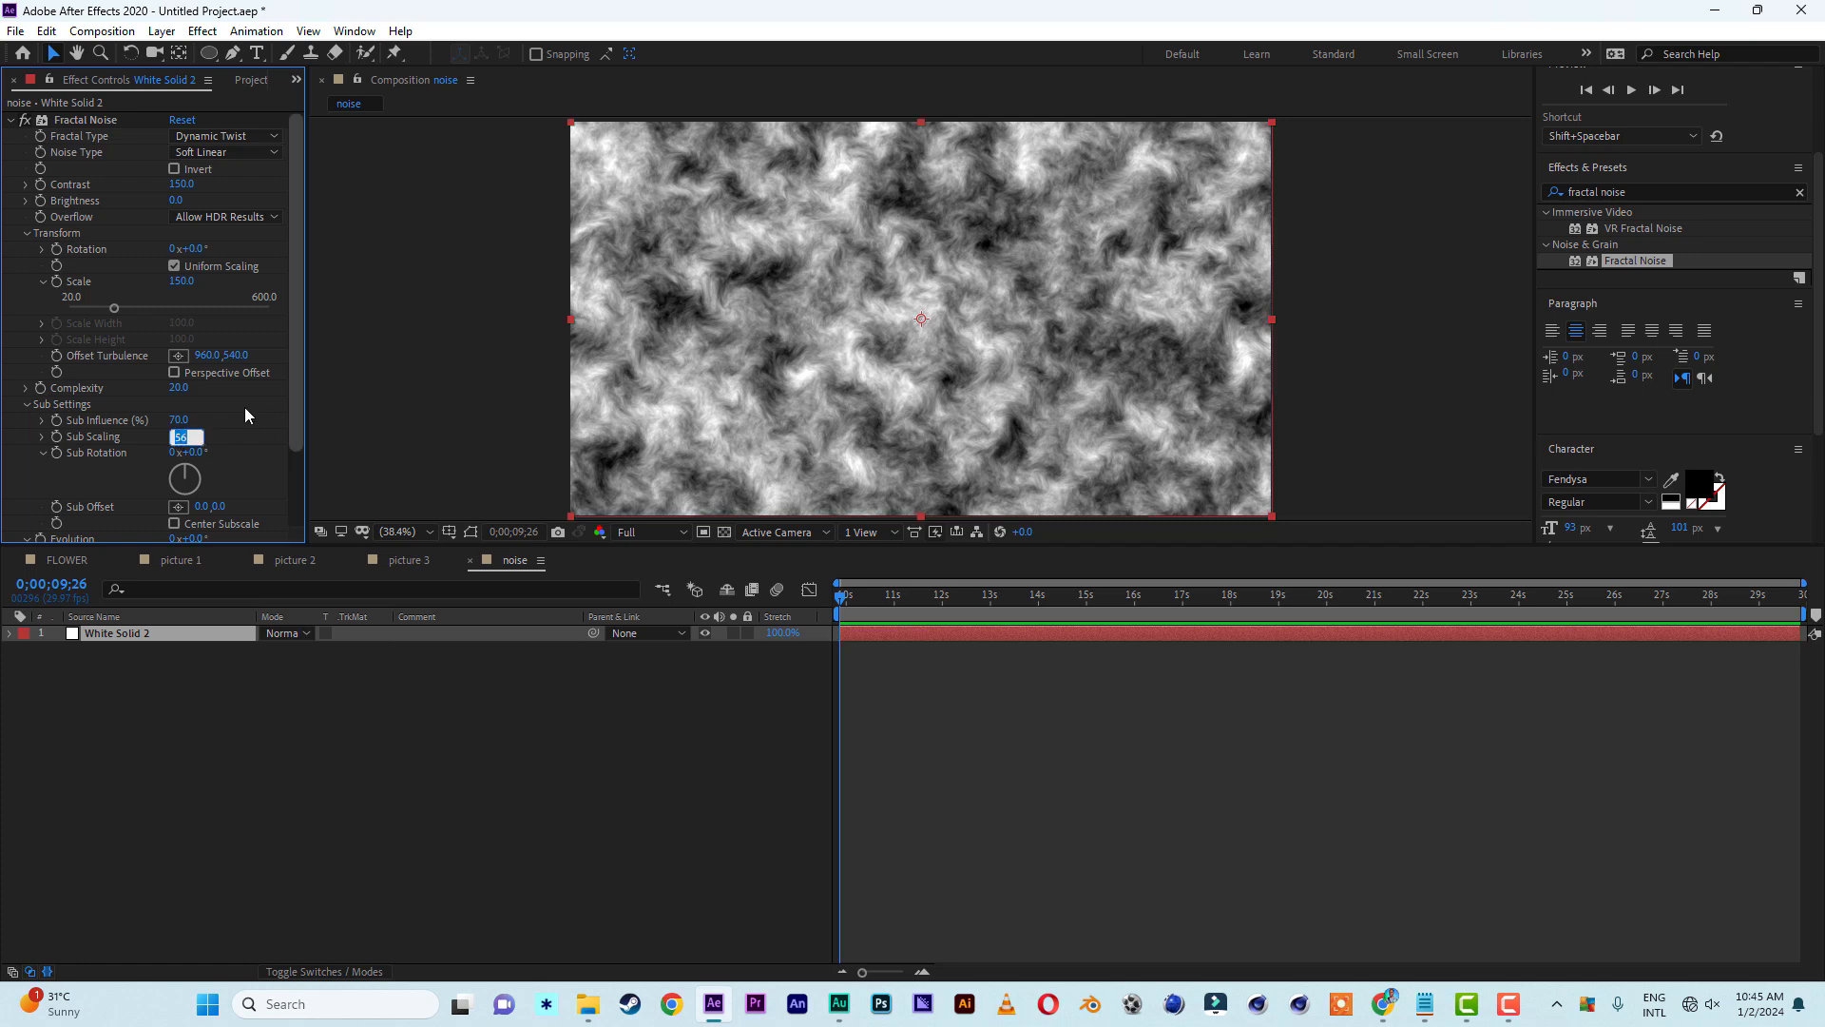
{"action": "type", "text": "80"}
{"action": "key", "text": "Return"}
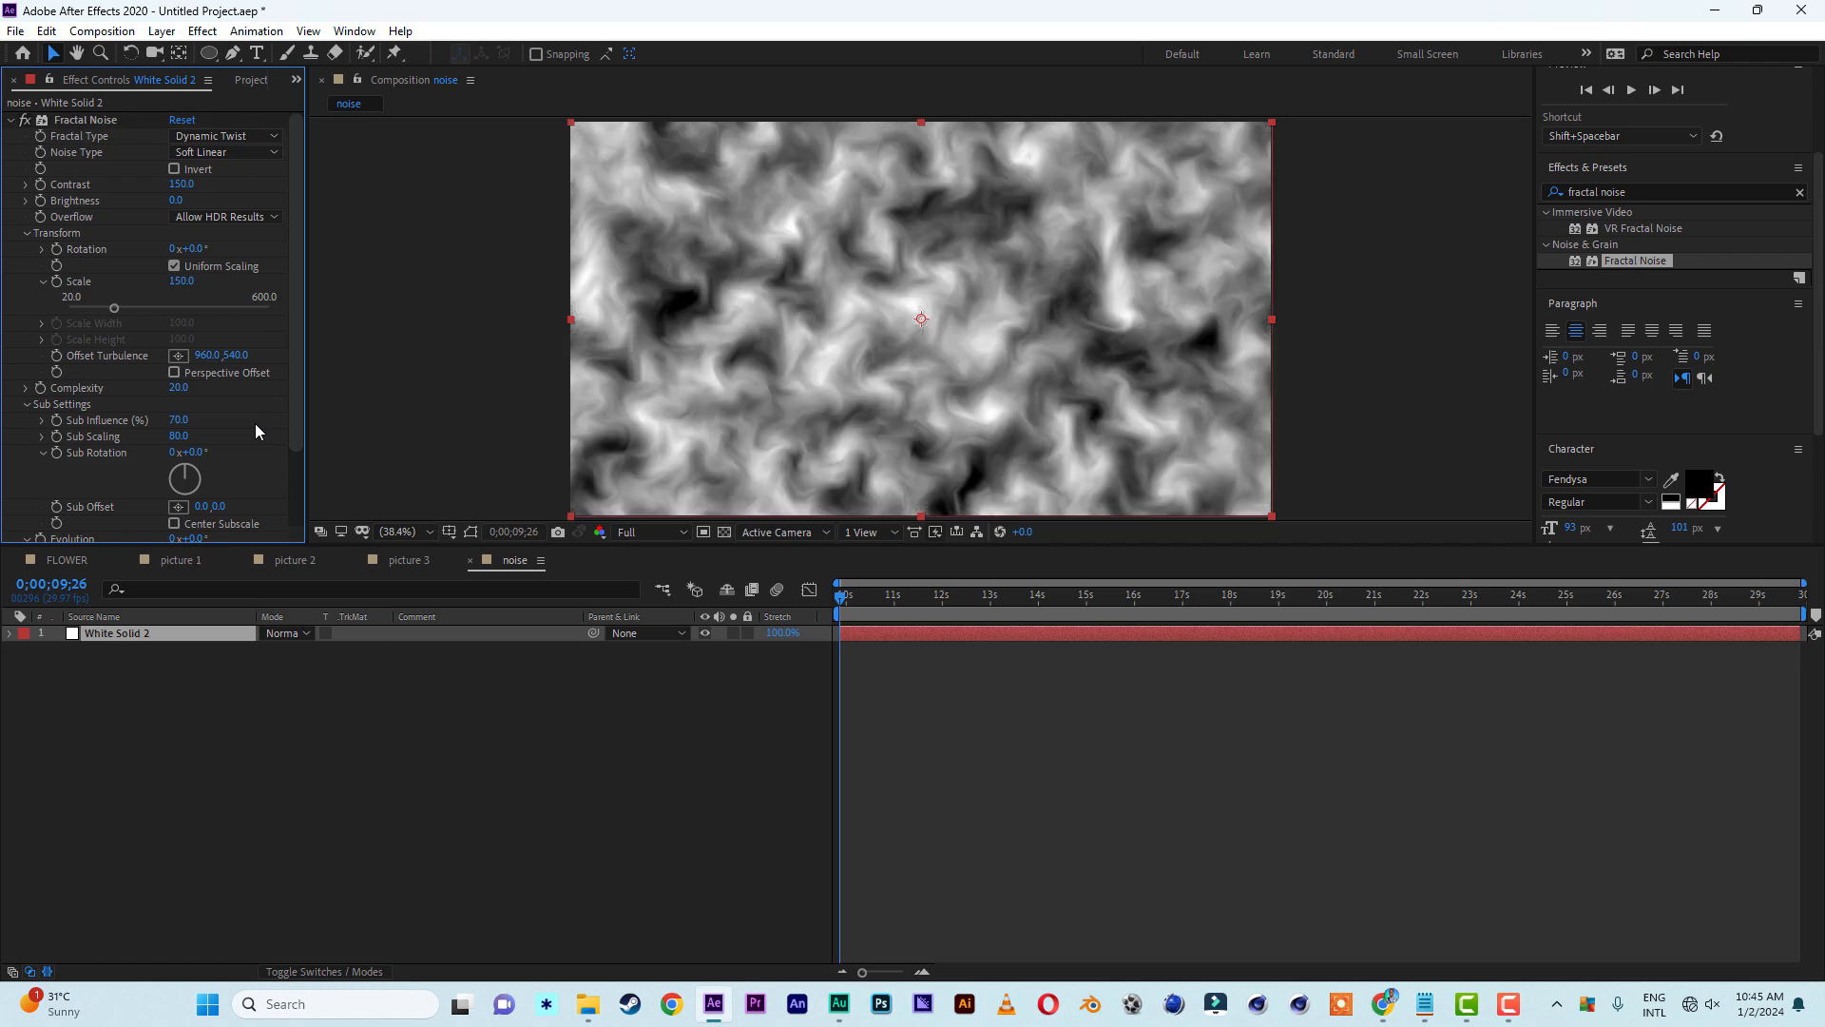
Add the expression time*80 to the Fractal Noise effect's Evolution and scrub through the composition to preview the animated noise
{"action": "left_click_drag", "start_coordinate": [297, 390], "coordinate": [151, 477]}
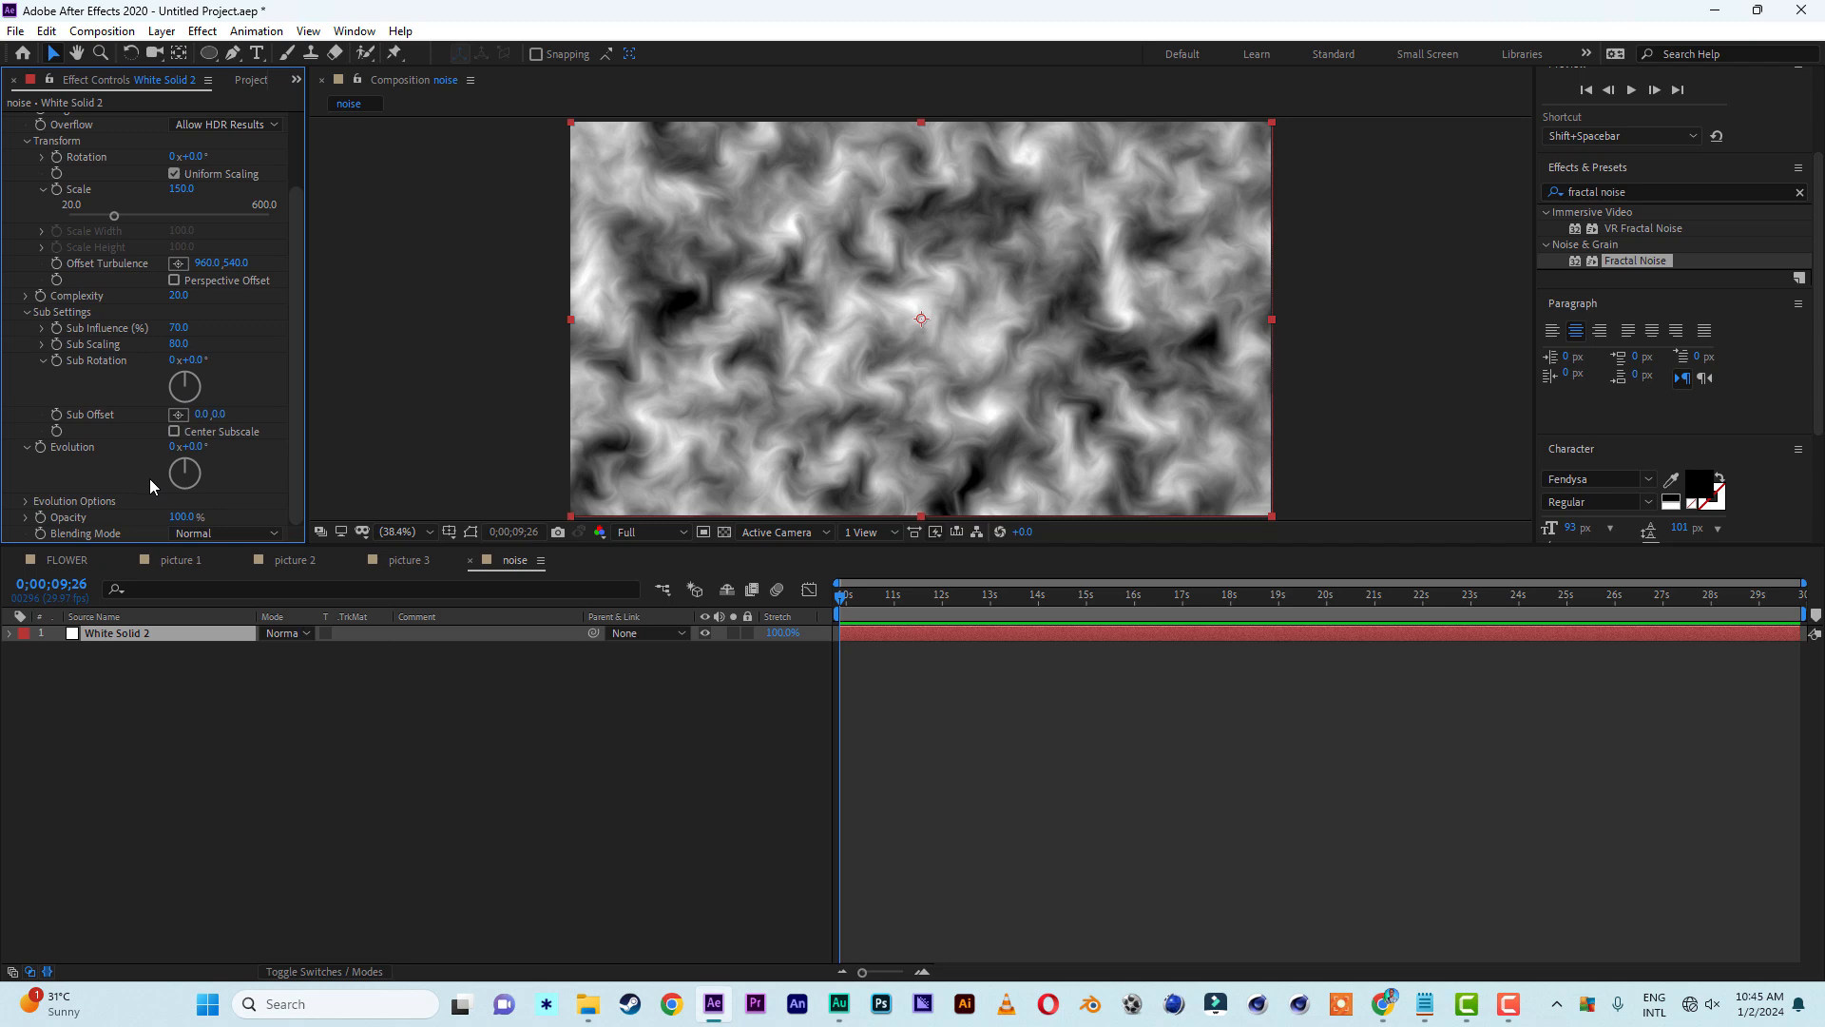
{"action": "left_click", "coordinate": [41, 448], "text": "alt"}
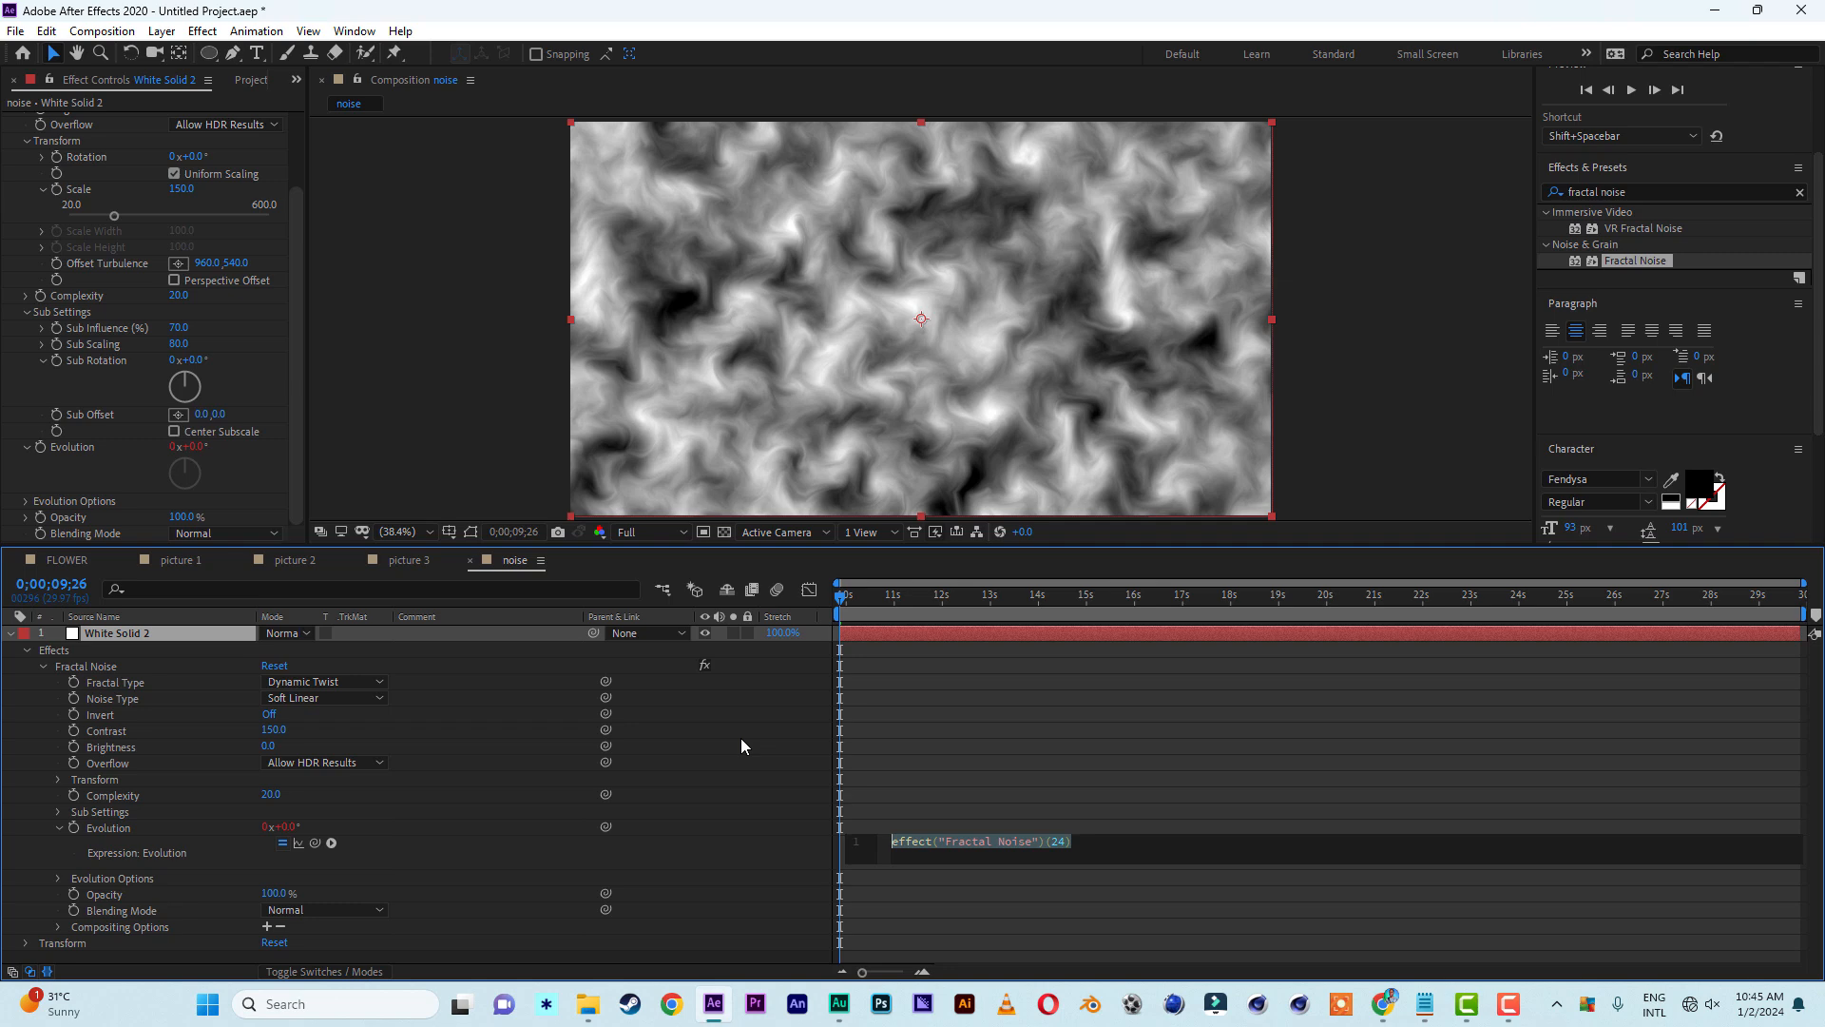
{"action": "type", "text": "time"}
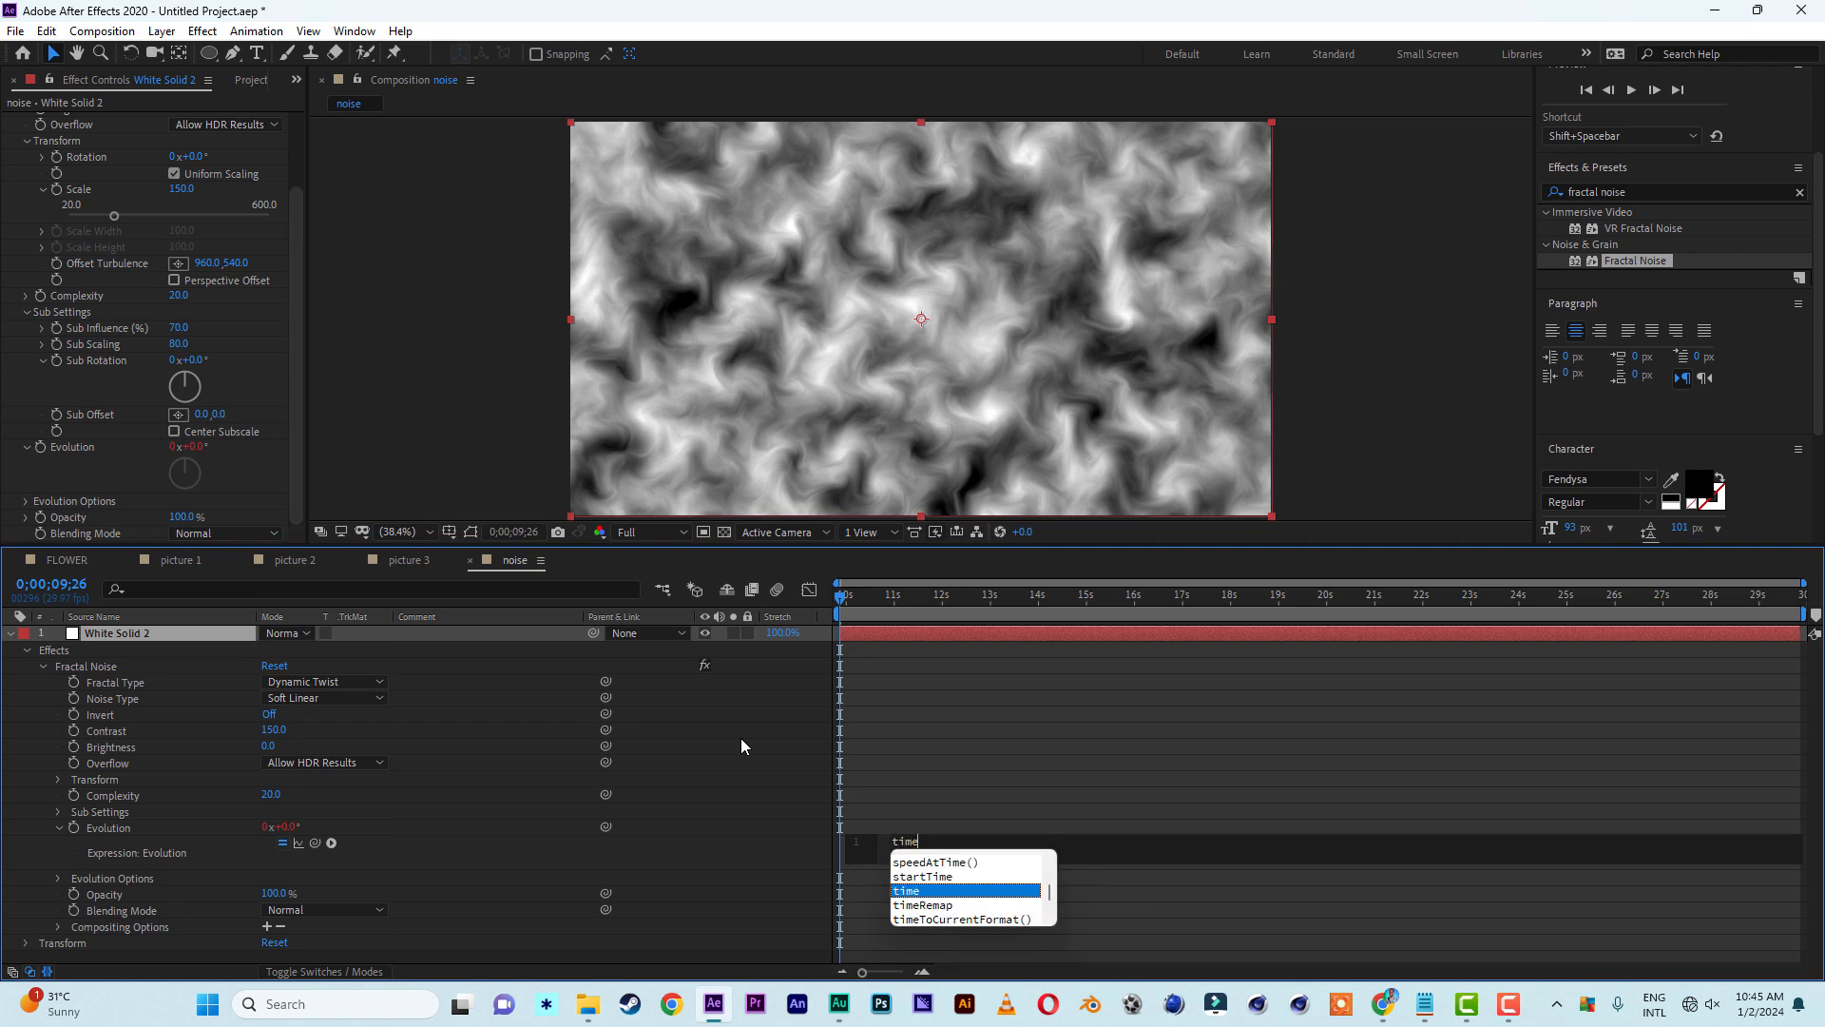
{"action": "type", "text": "*"}
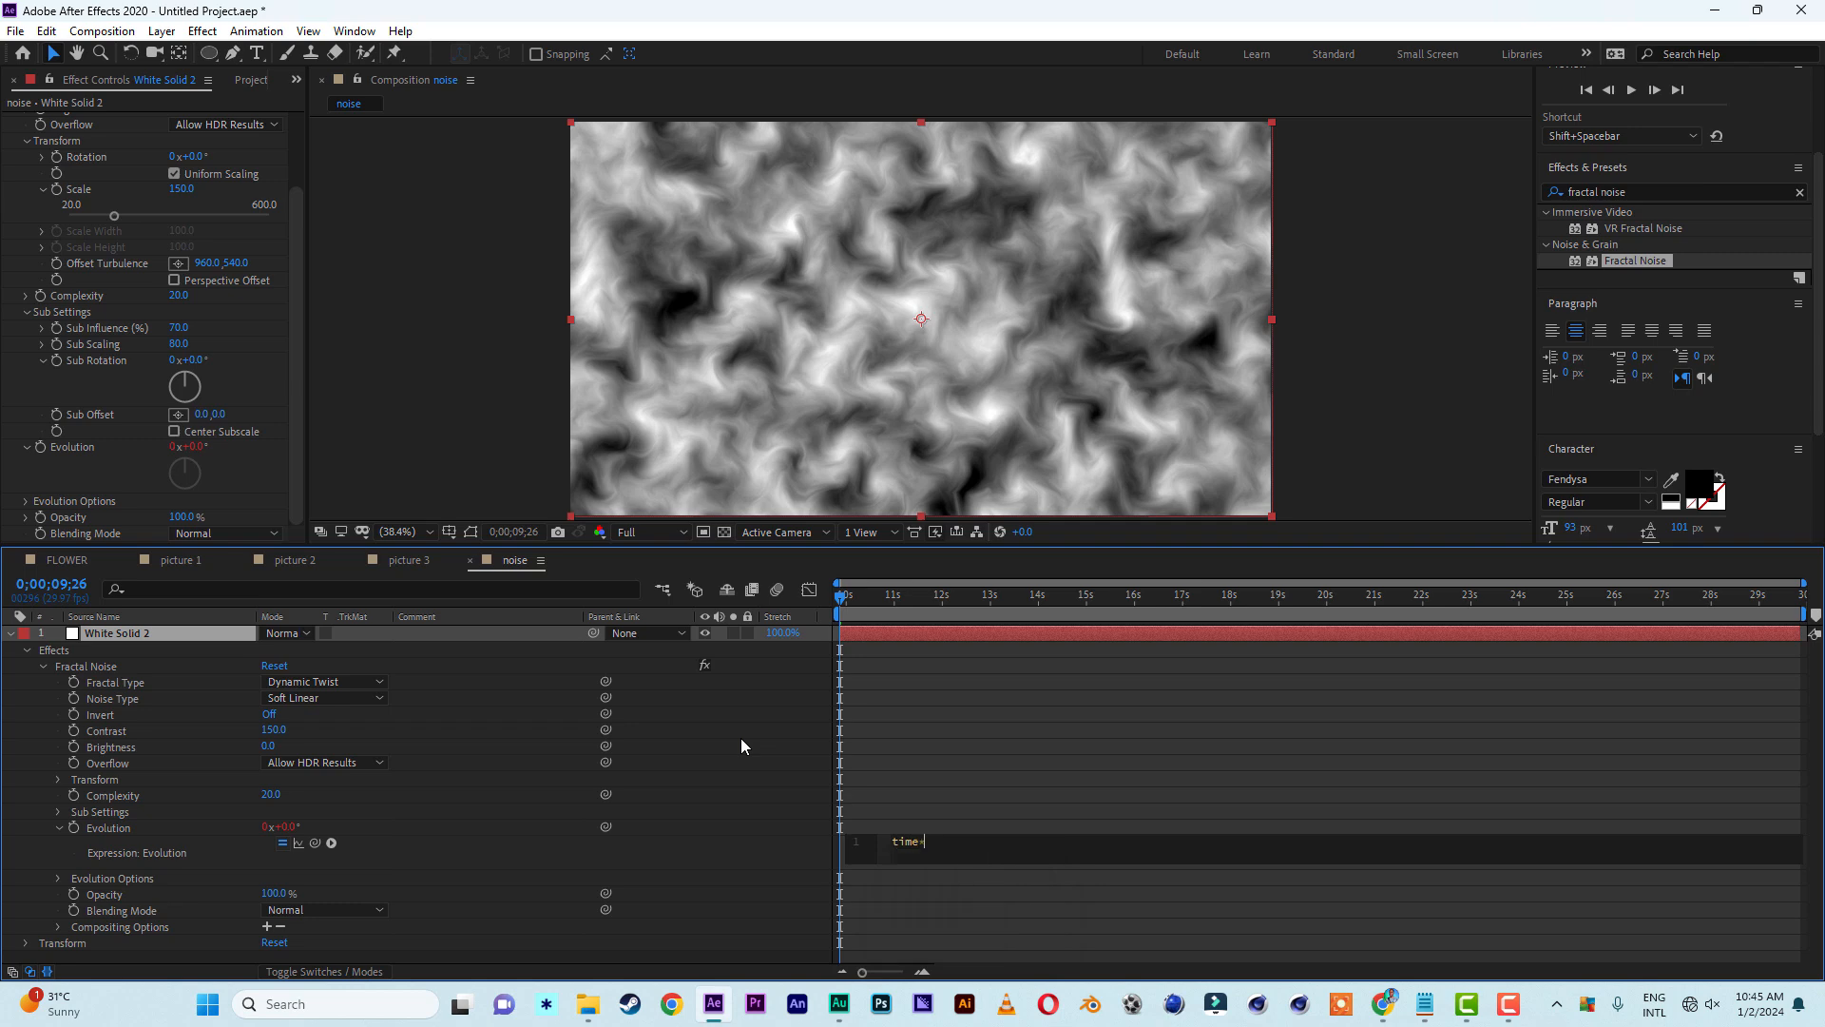
{"action": "type", "text": "80"}
{"action": "left_click", "coordinate": [962, 721]}
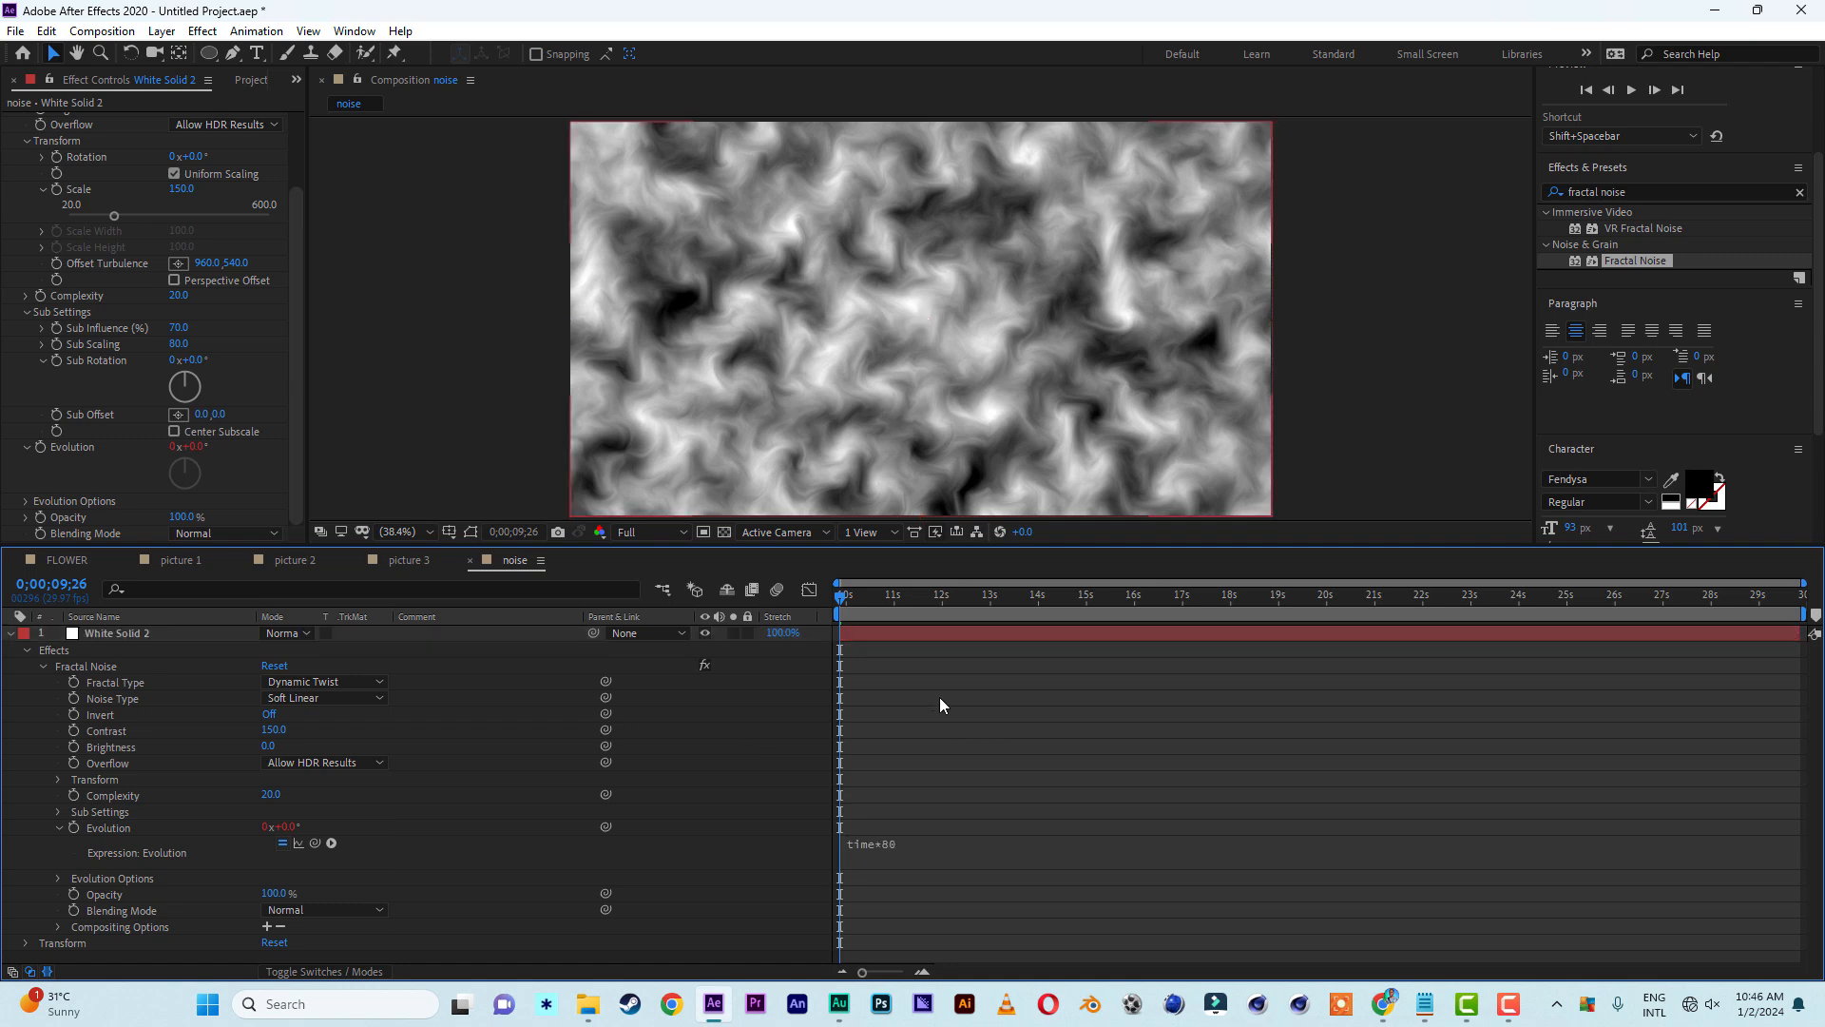
{"action": "mouse_move", "coordinate": [845, 597]}
{"action": "left_mouse_down"}
{"action": "mouse_move", "coordinate": [991, 618]}
{"action": "mouse_move", "coordinate": [850, 616]}
{"action": "left_mouse_up"}
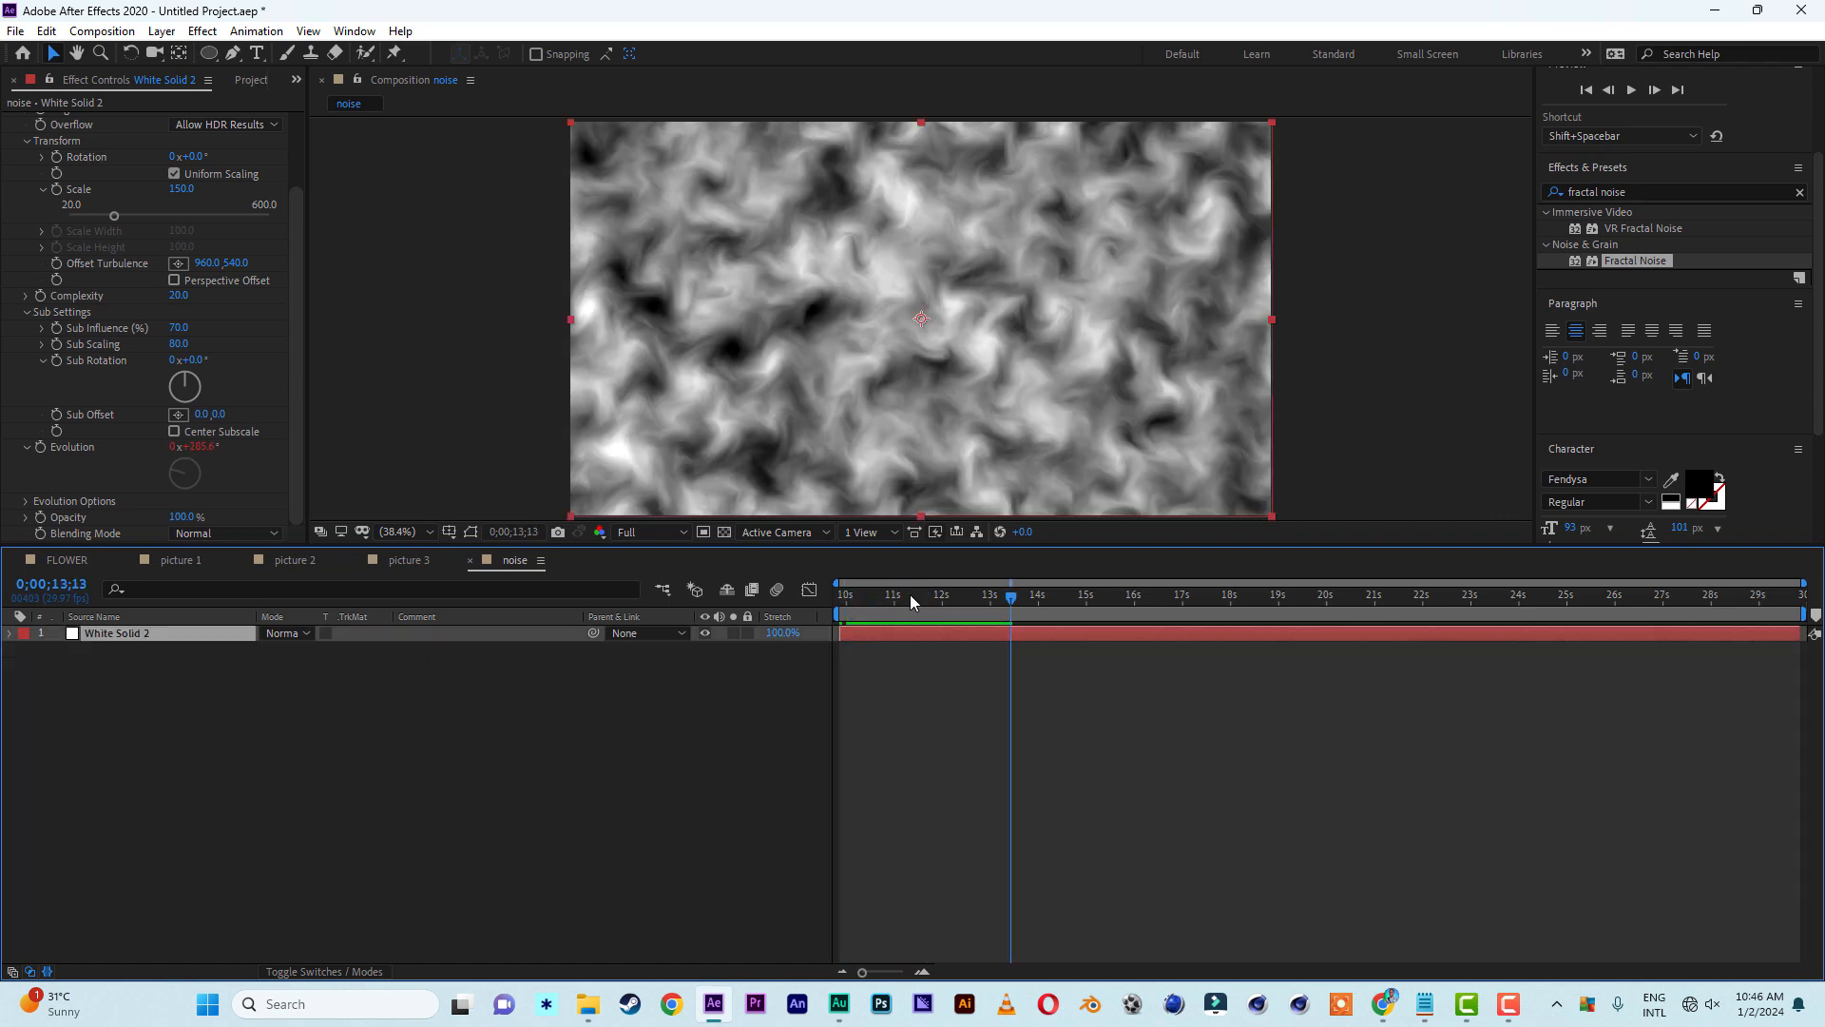
{"action": "left_click", "coordinate": [909, 595]}
{"action": "left_click", "coordinate": [80, 688]}
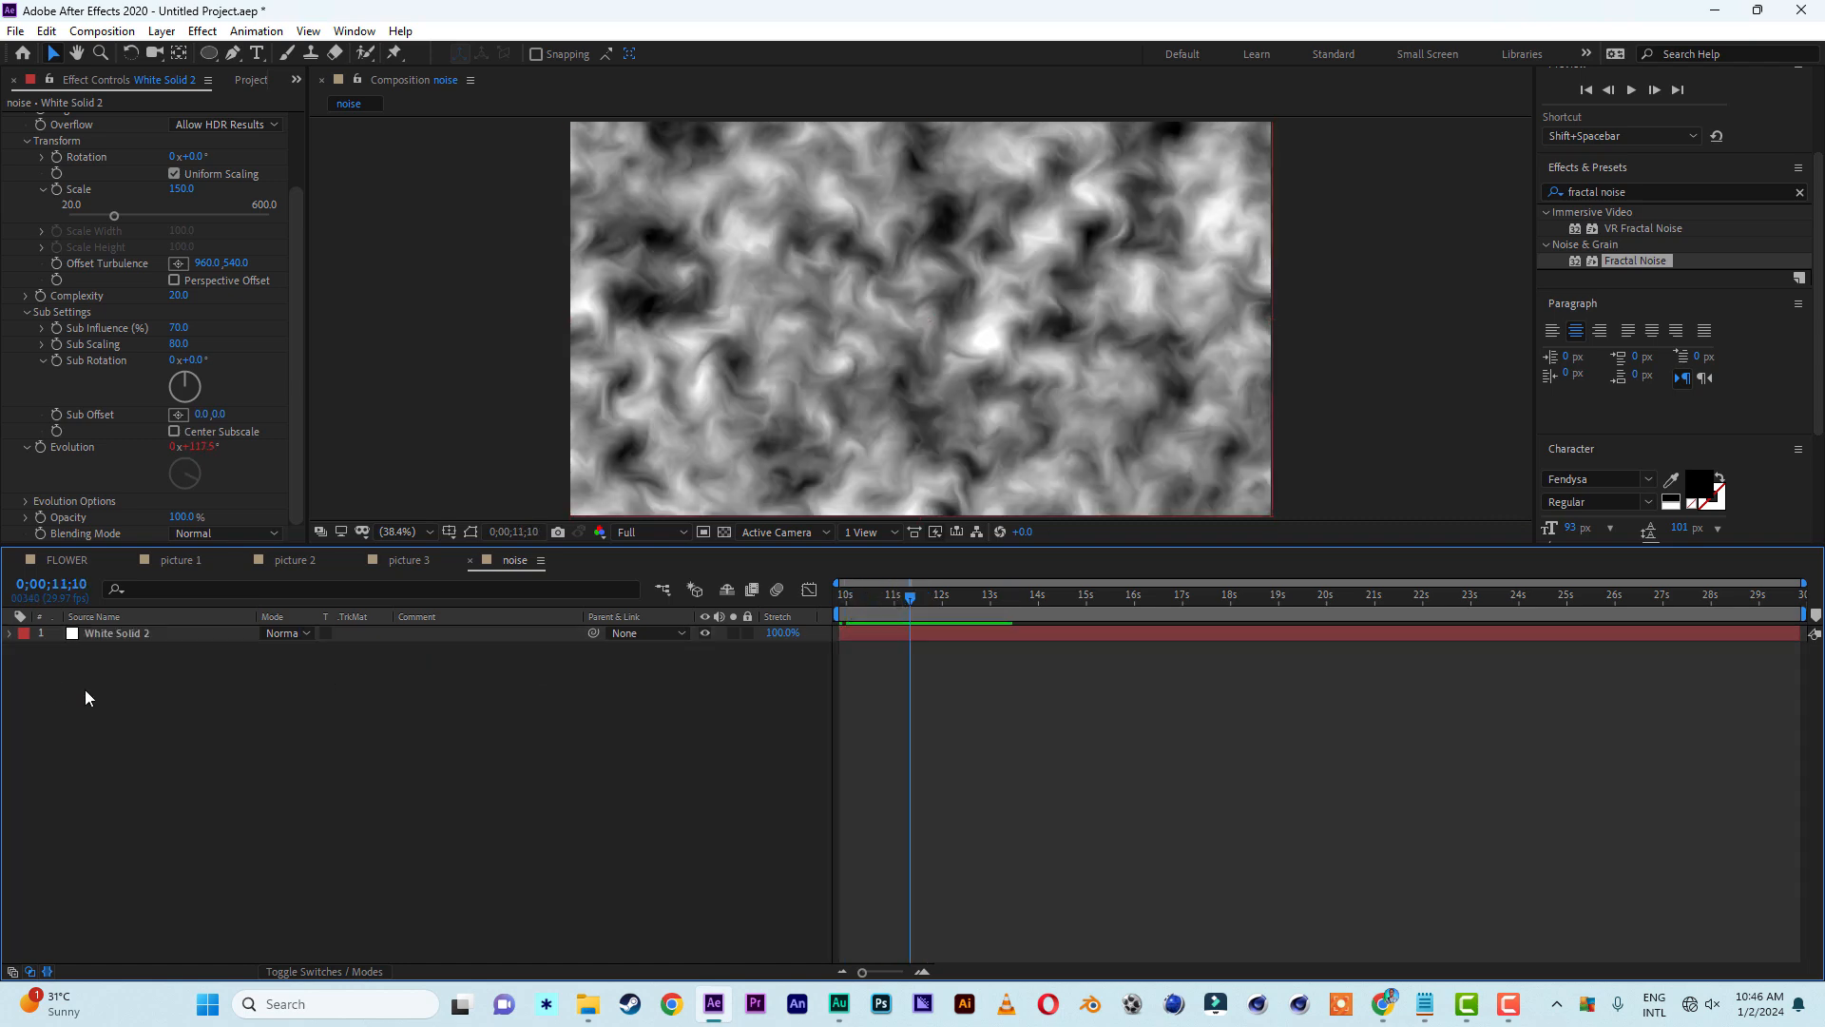
Duplicate the white solid layer and invert the Fractal Noise effect on the upper copy
{"action": "left_click", "coordinate": [114, 633]}
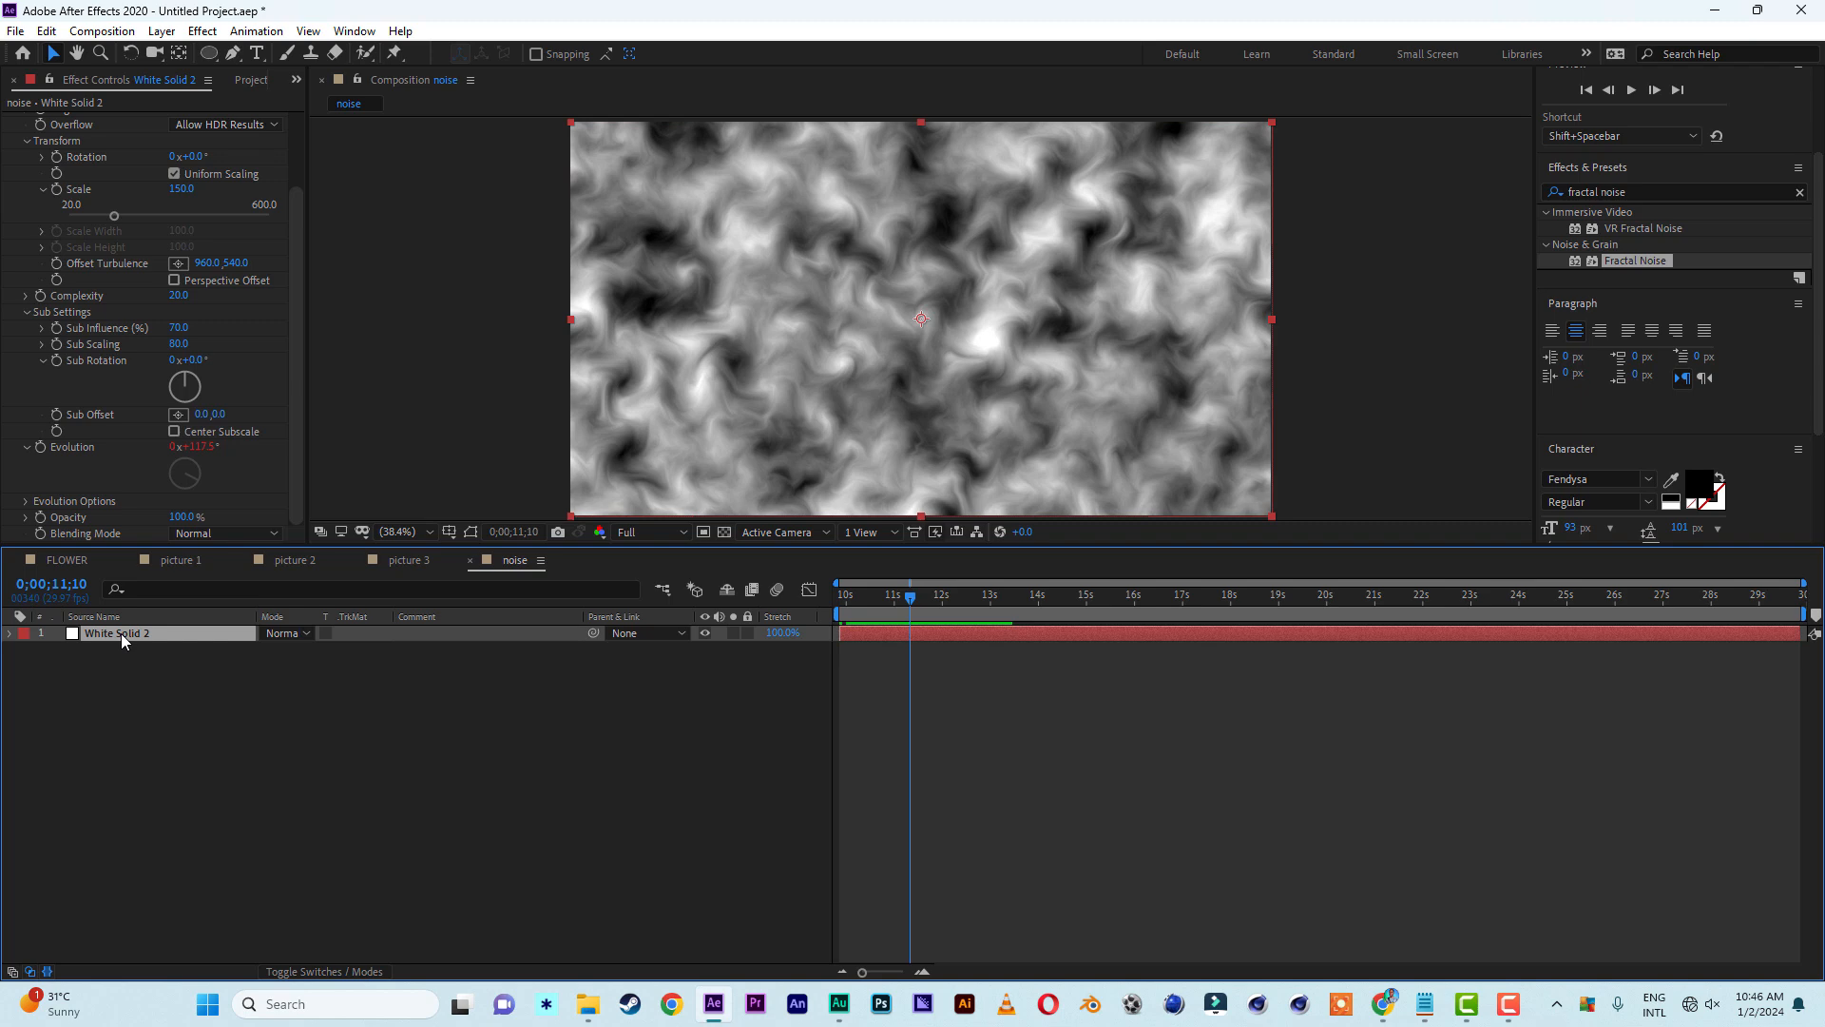
{"action": "key", "text": "ctrl+d"}
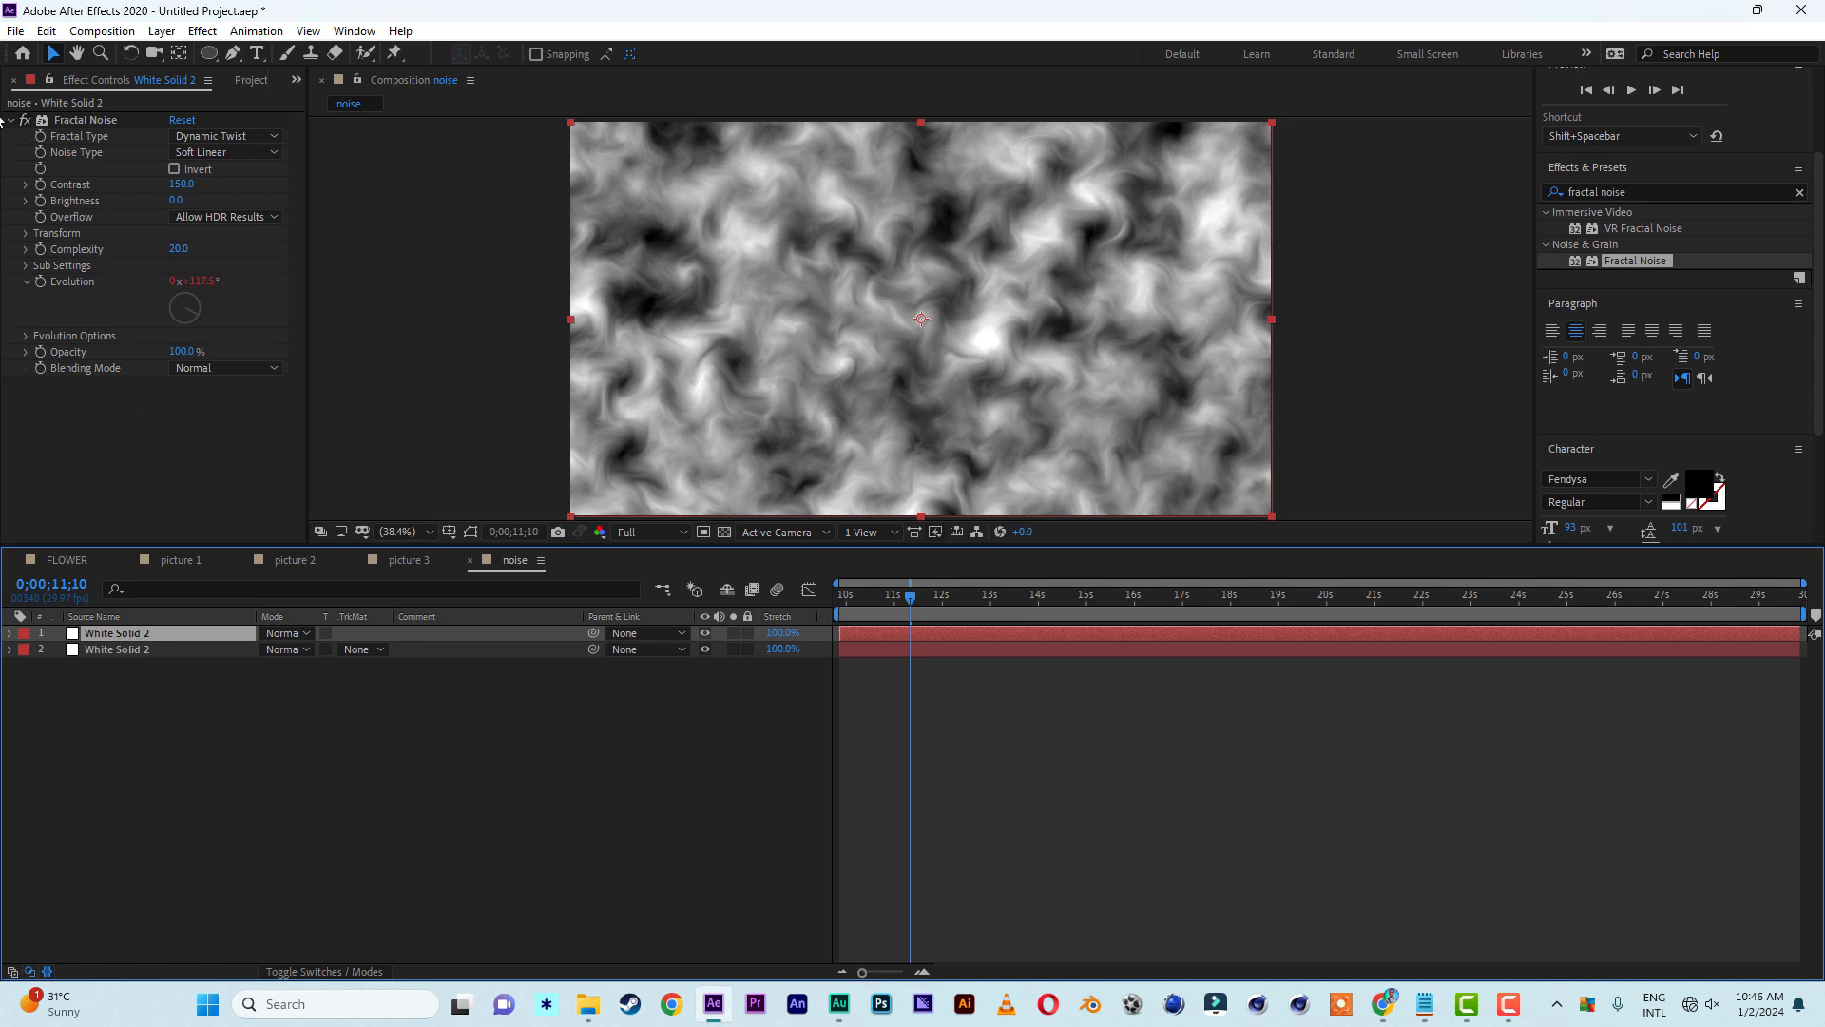
{"action": "left_click", "coordinate": [174, 169]}
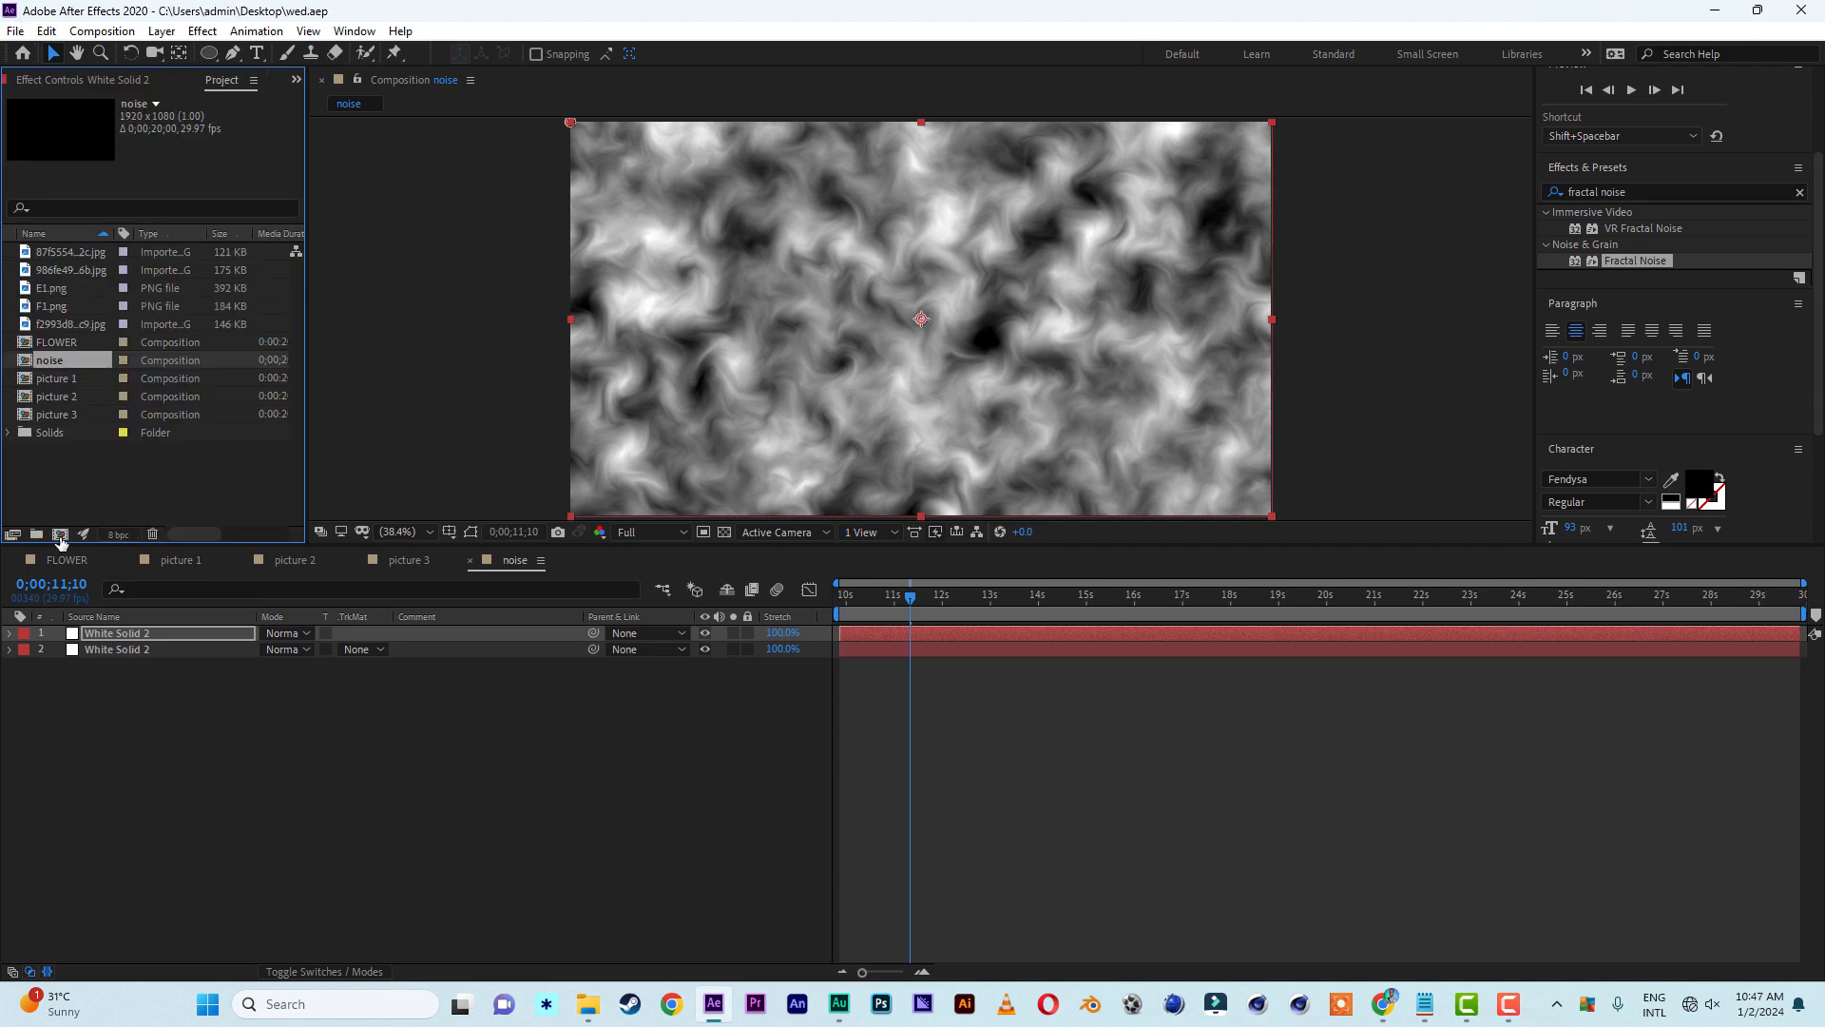
Create a new 1920 × 1080 px composition named plate 1
{"action": "left_click", "coordinate": [60, 535]}
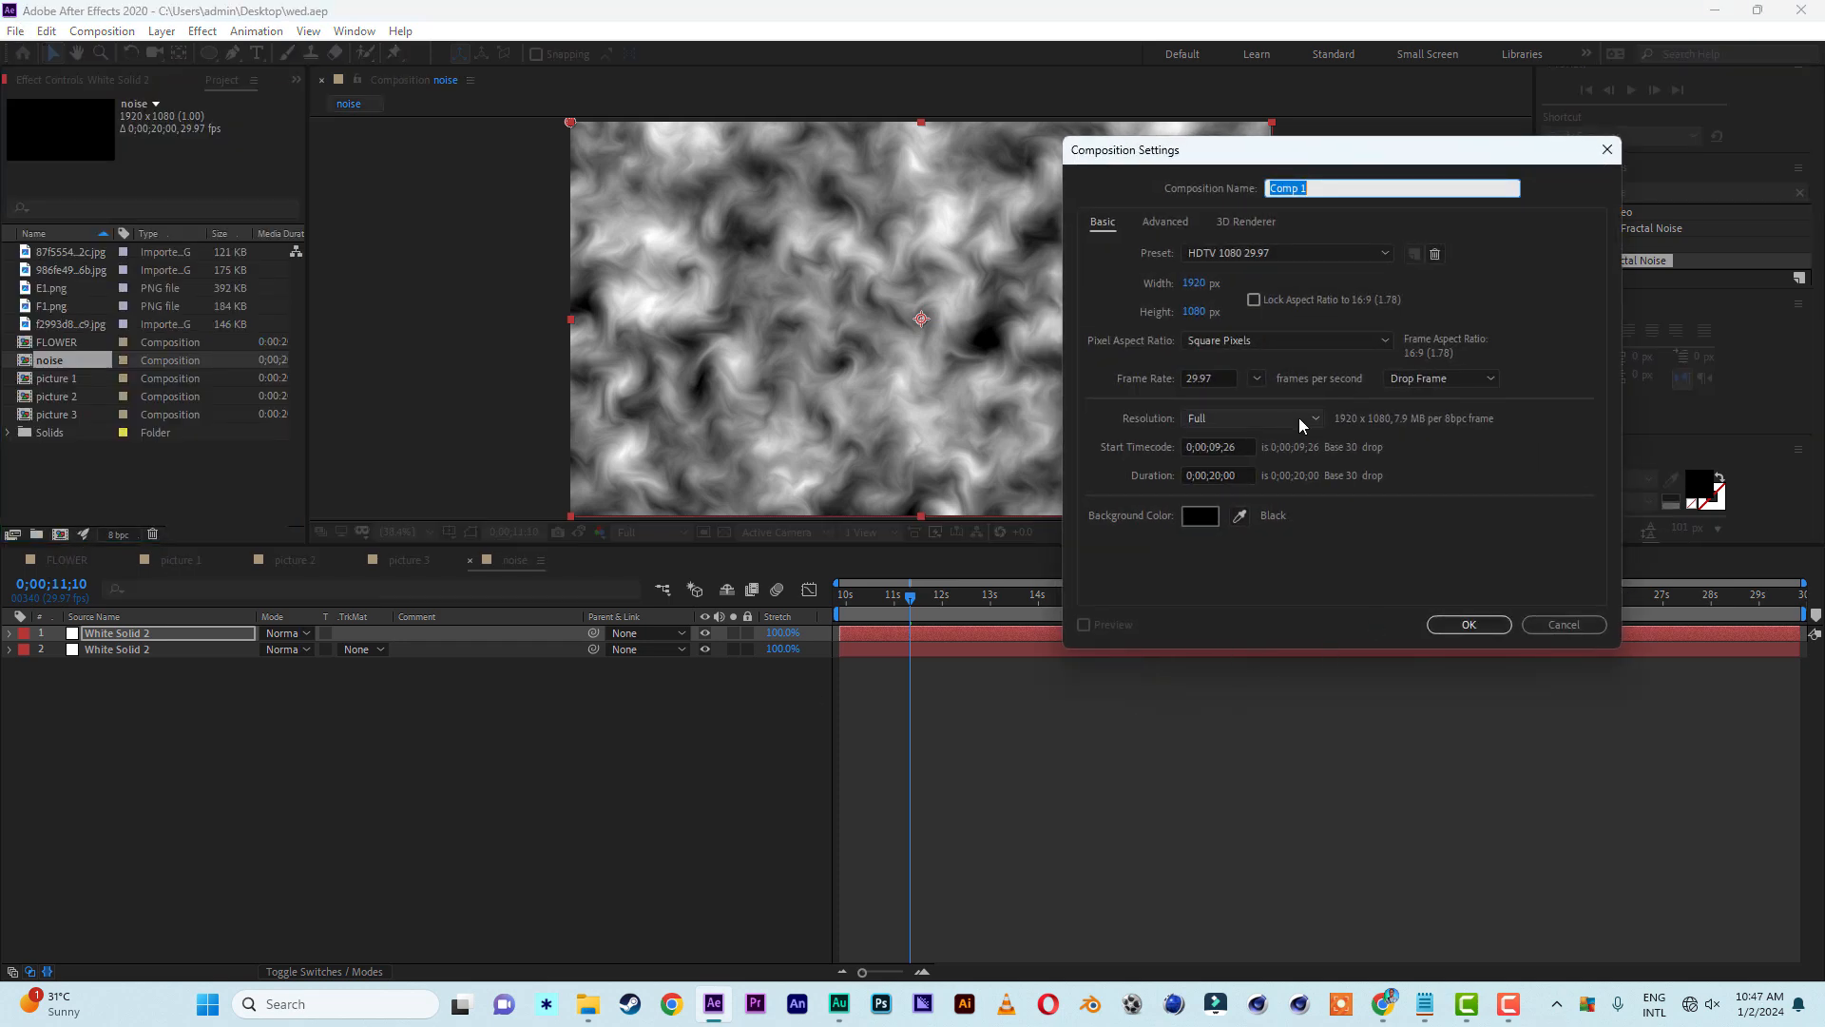
{"action": "type", "text": "plate 1"}
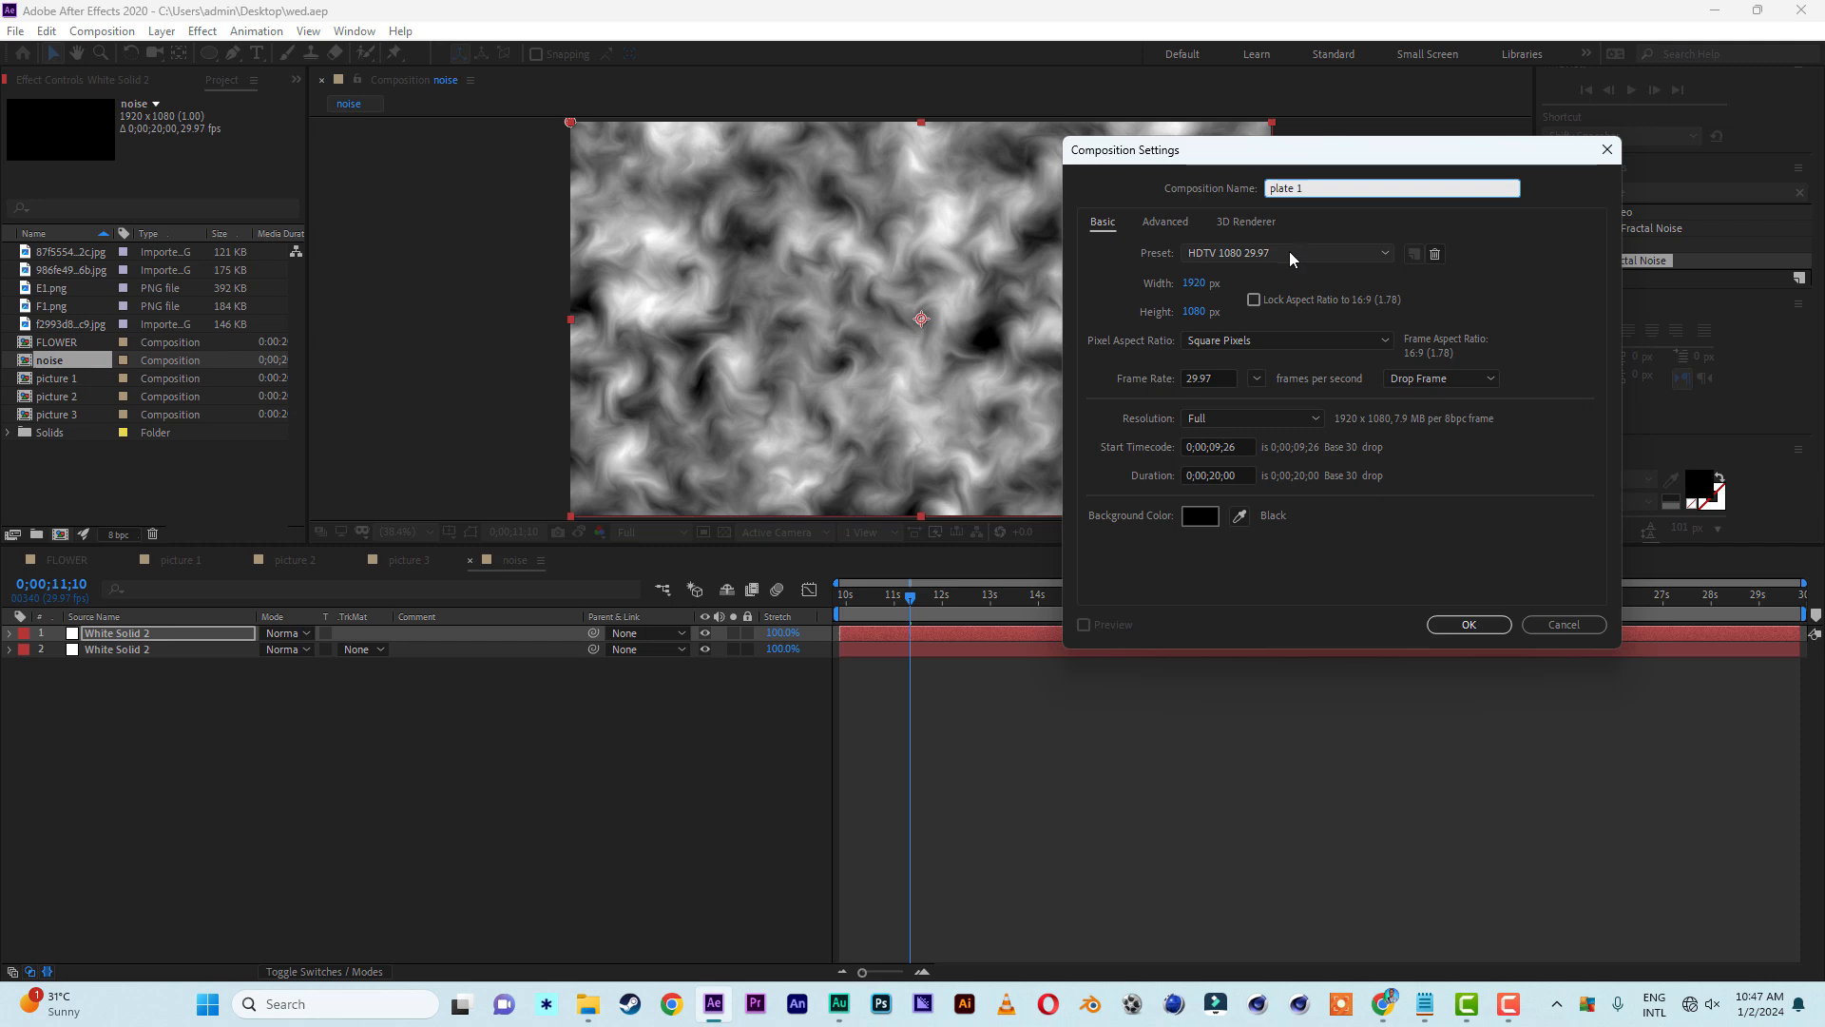
{"action": "left_click", "coordinate": [1470, 624]}
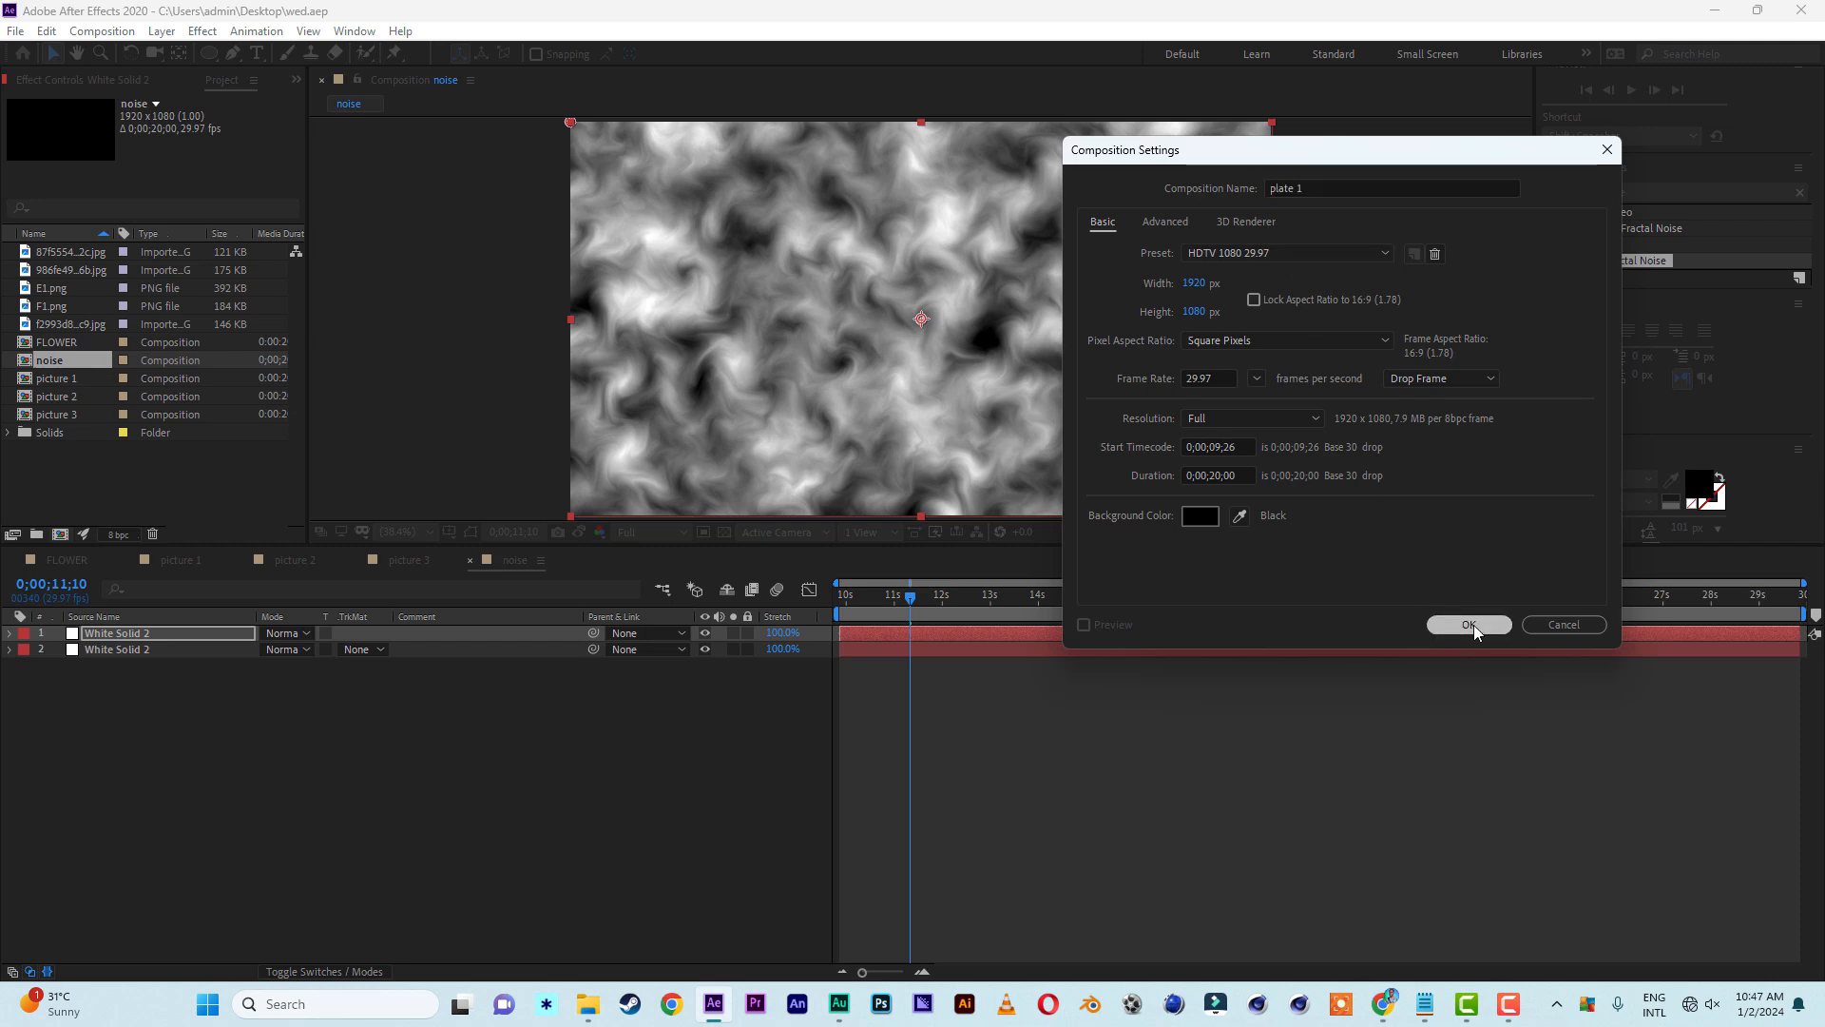
{"action": "left_click", "coordinate": [483, 425]}
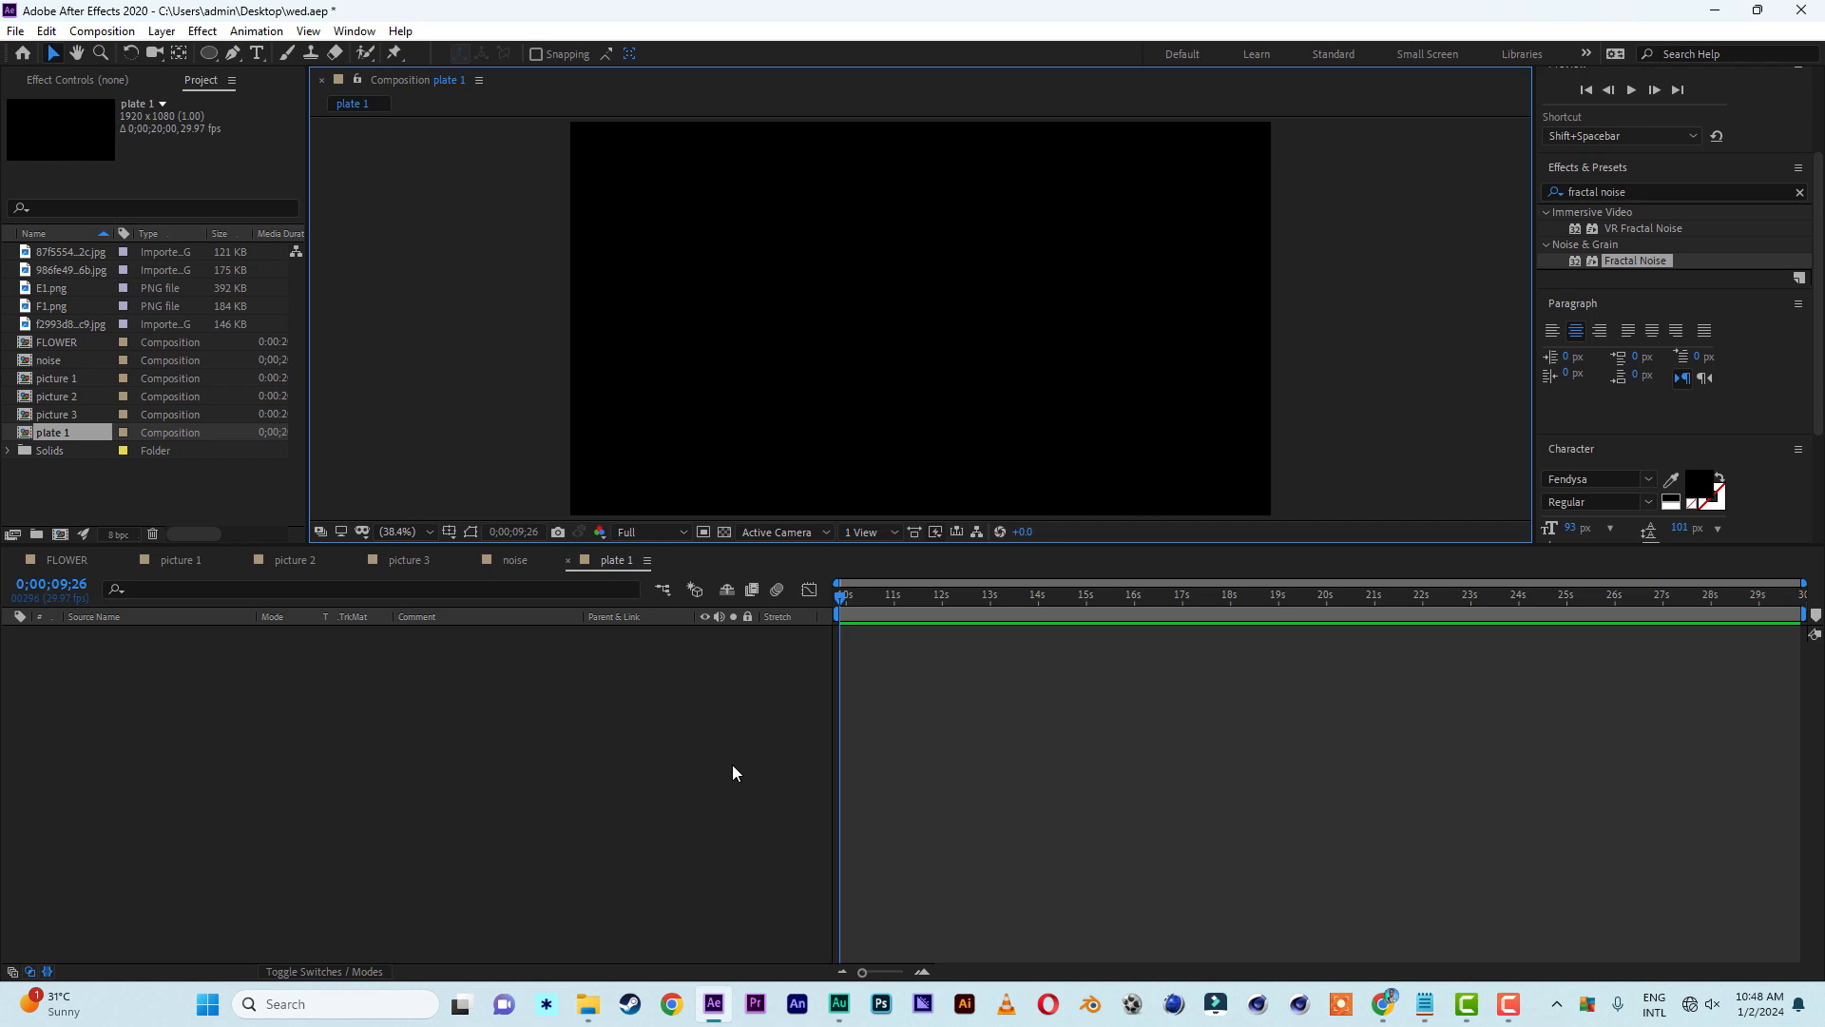
Add the FLOWER composition to plate 1, move to a frame showing the full wreath, and make the layer 3D
{"action": "left_click_drag", "start_coordinate": [65, 346], "coordinate": [126, 777]}
{"action": "left_click_drag", "start_coordinate": [913, 597], "coordinate": [1120, 608]}
{"action": "key", "text": "F4"}
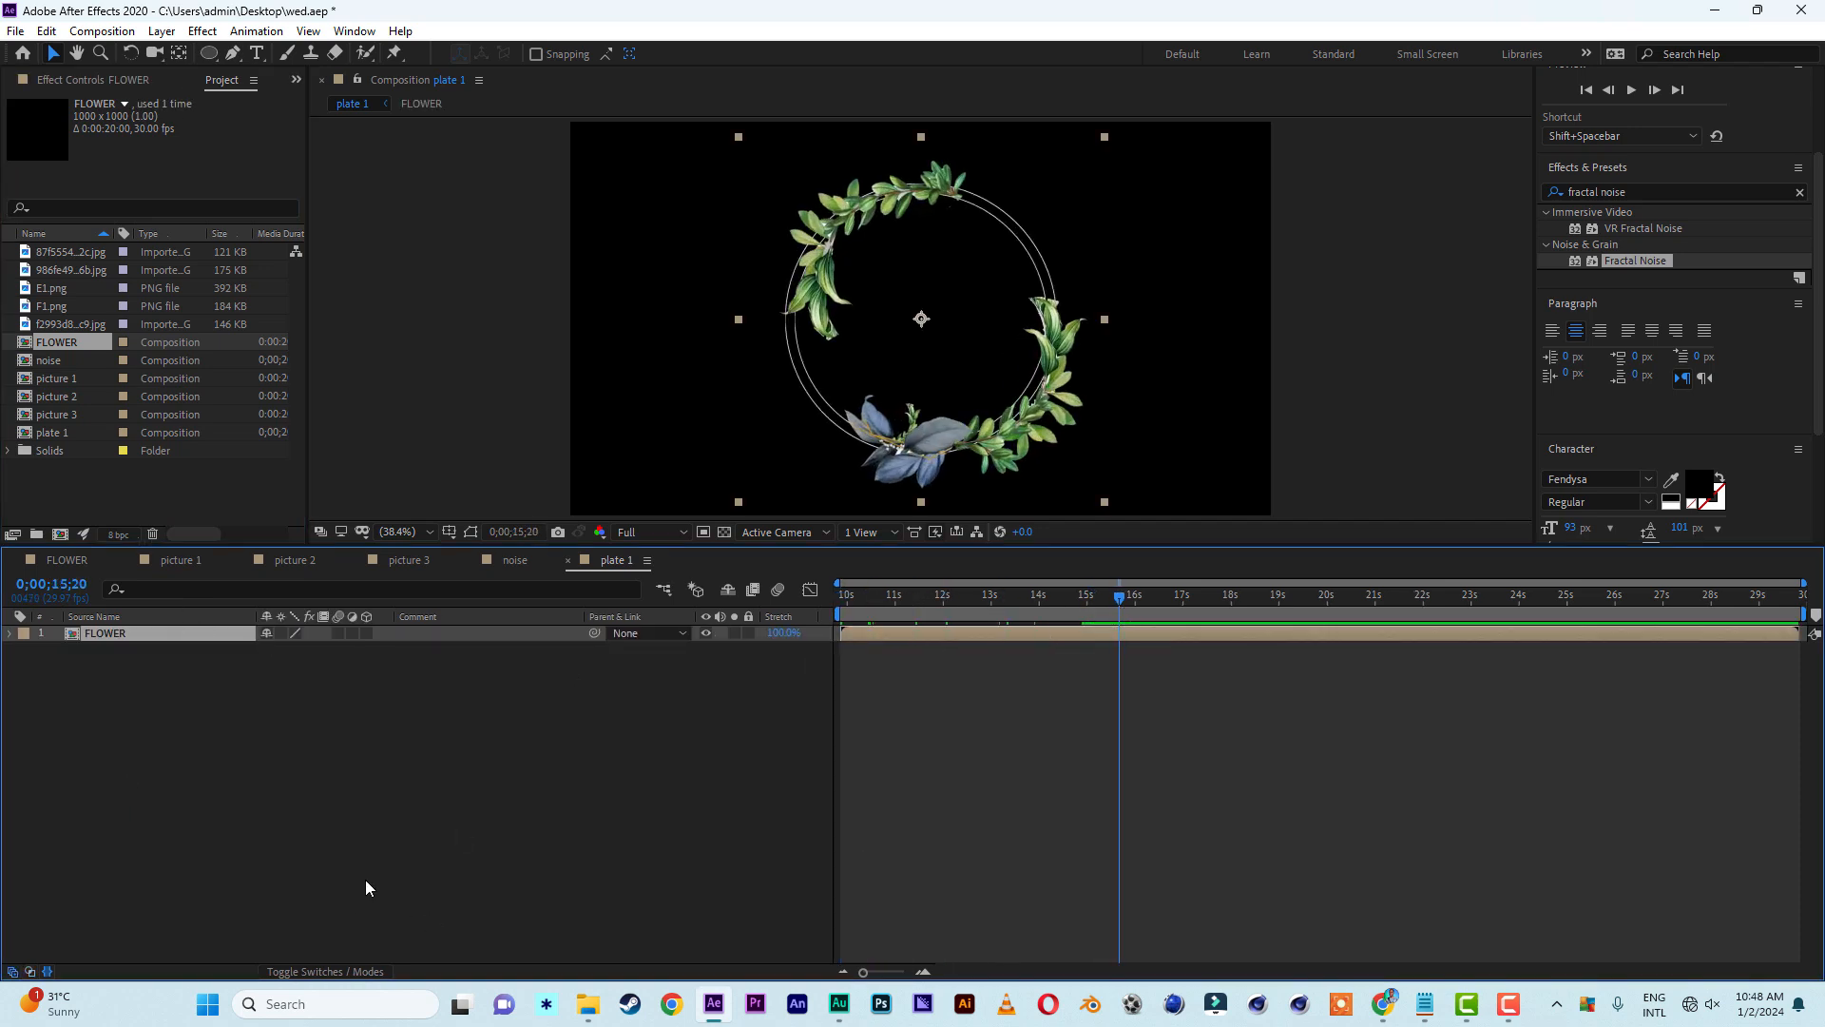
{"action": "left_click", "coordinate": [368, 633]}
Duplicate the 3D FLOWER layer twice in plate 1 to get three stacked copies
{"action": "left_click", "coordinate": [107, 644]}
{"action": "left_click", "coordinate": [114, 631]}
{"action": "key", "text": "ctrl+d"}
{"action": "key", "text": "ctrl+d"}
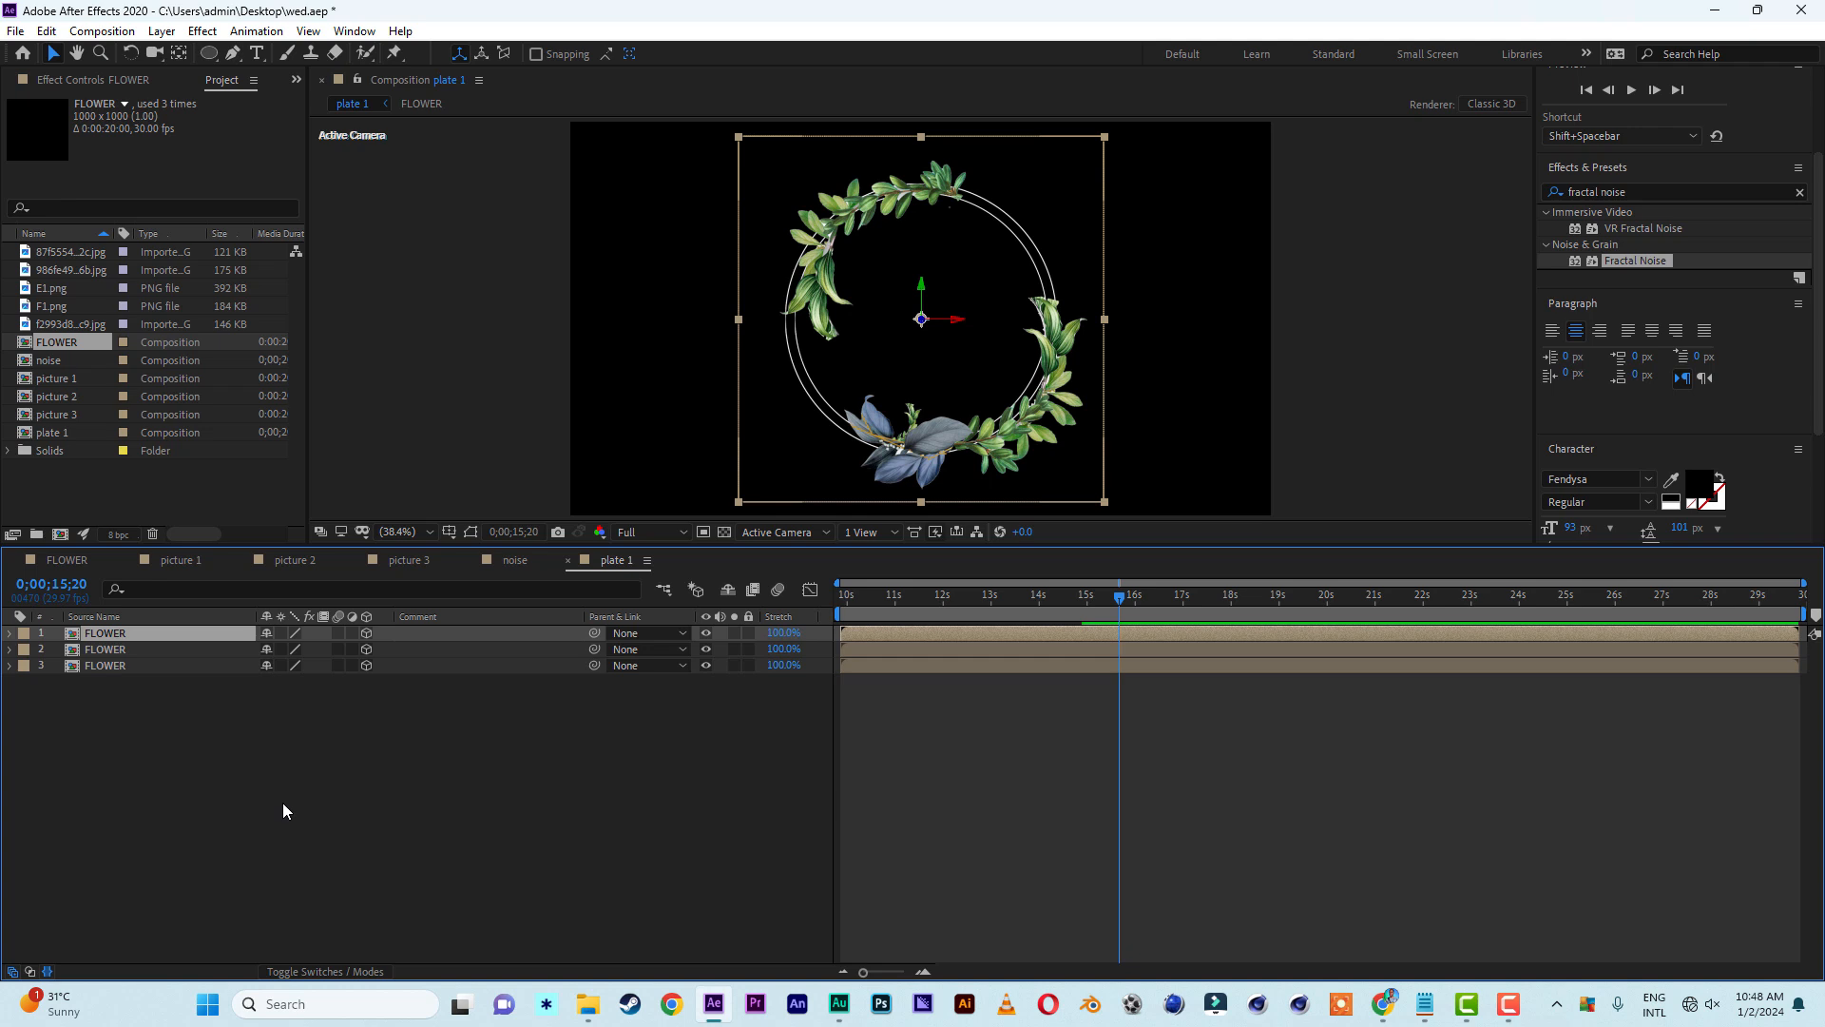
Set the Z position of the middle FLOWER layer to -600
{"action": "left_click", "coordinate": [119, 653]}
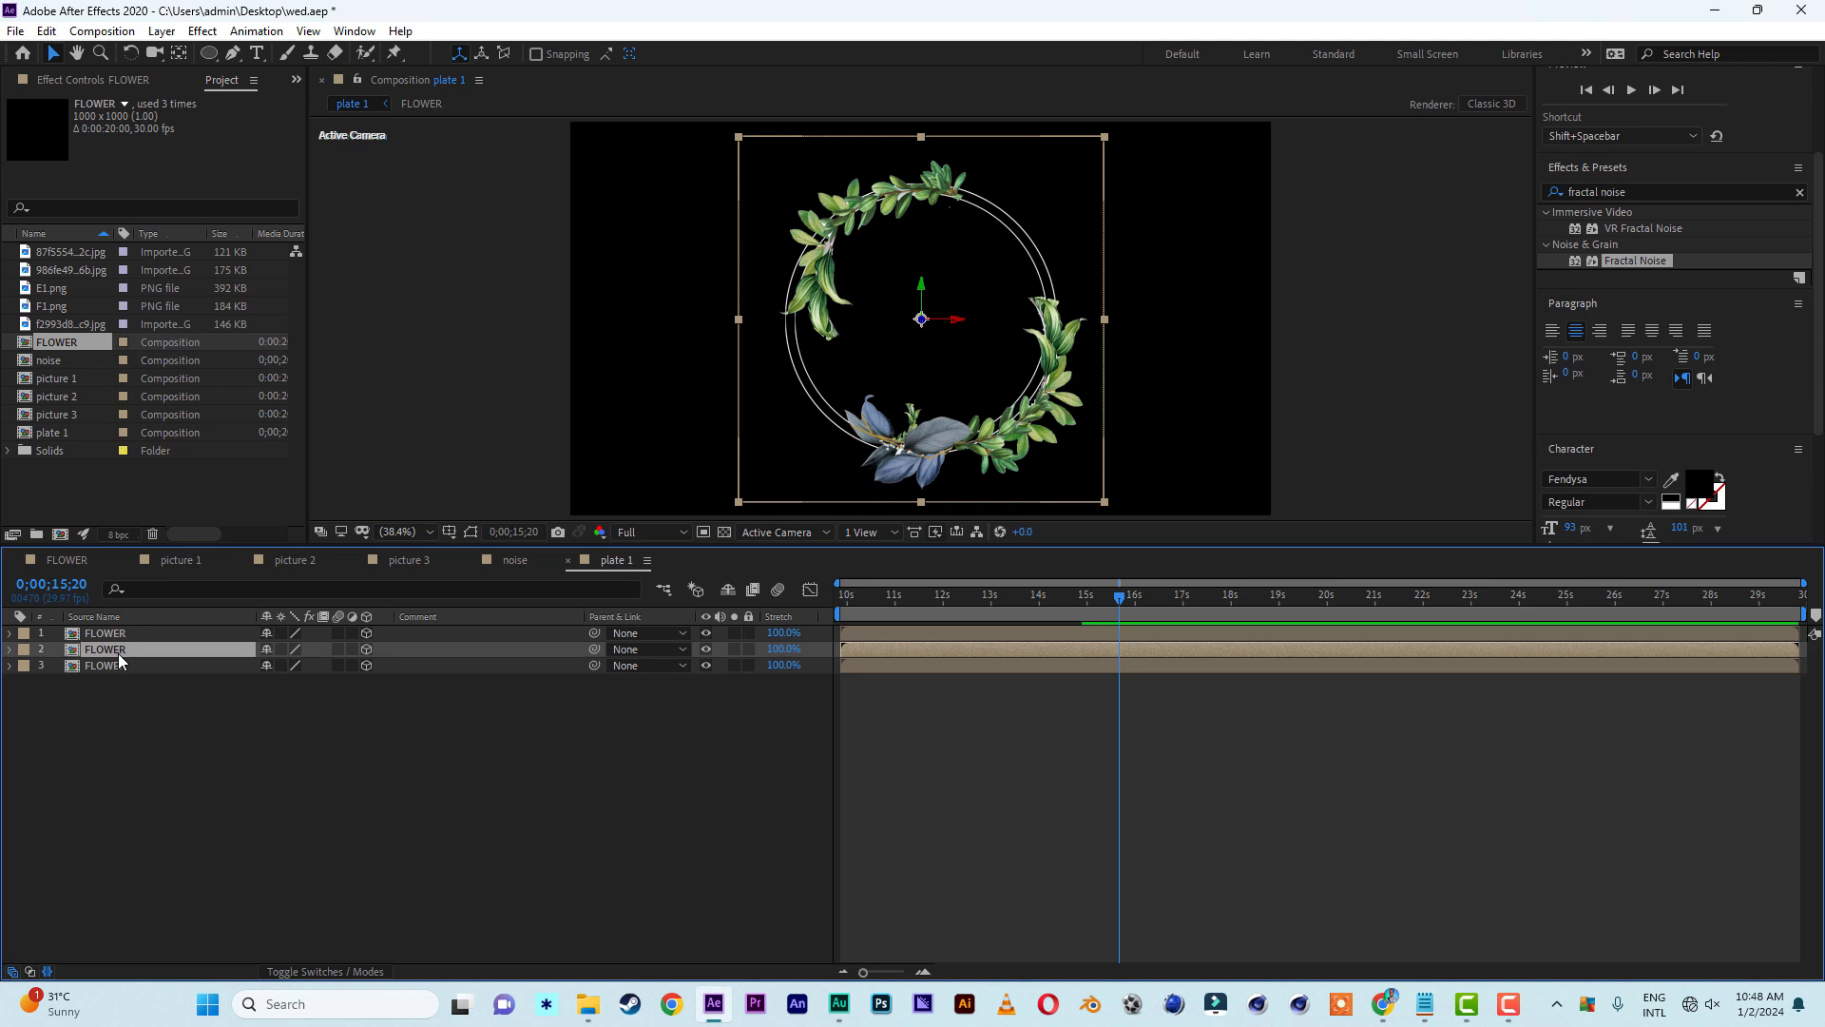
{"action": "key", "text": "p"}
{"action": "left_click", "coordinate": [328, 666]}
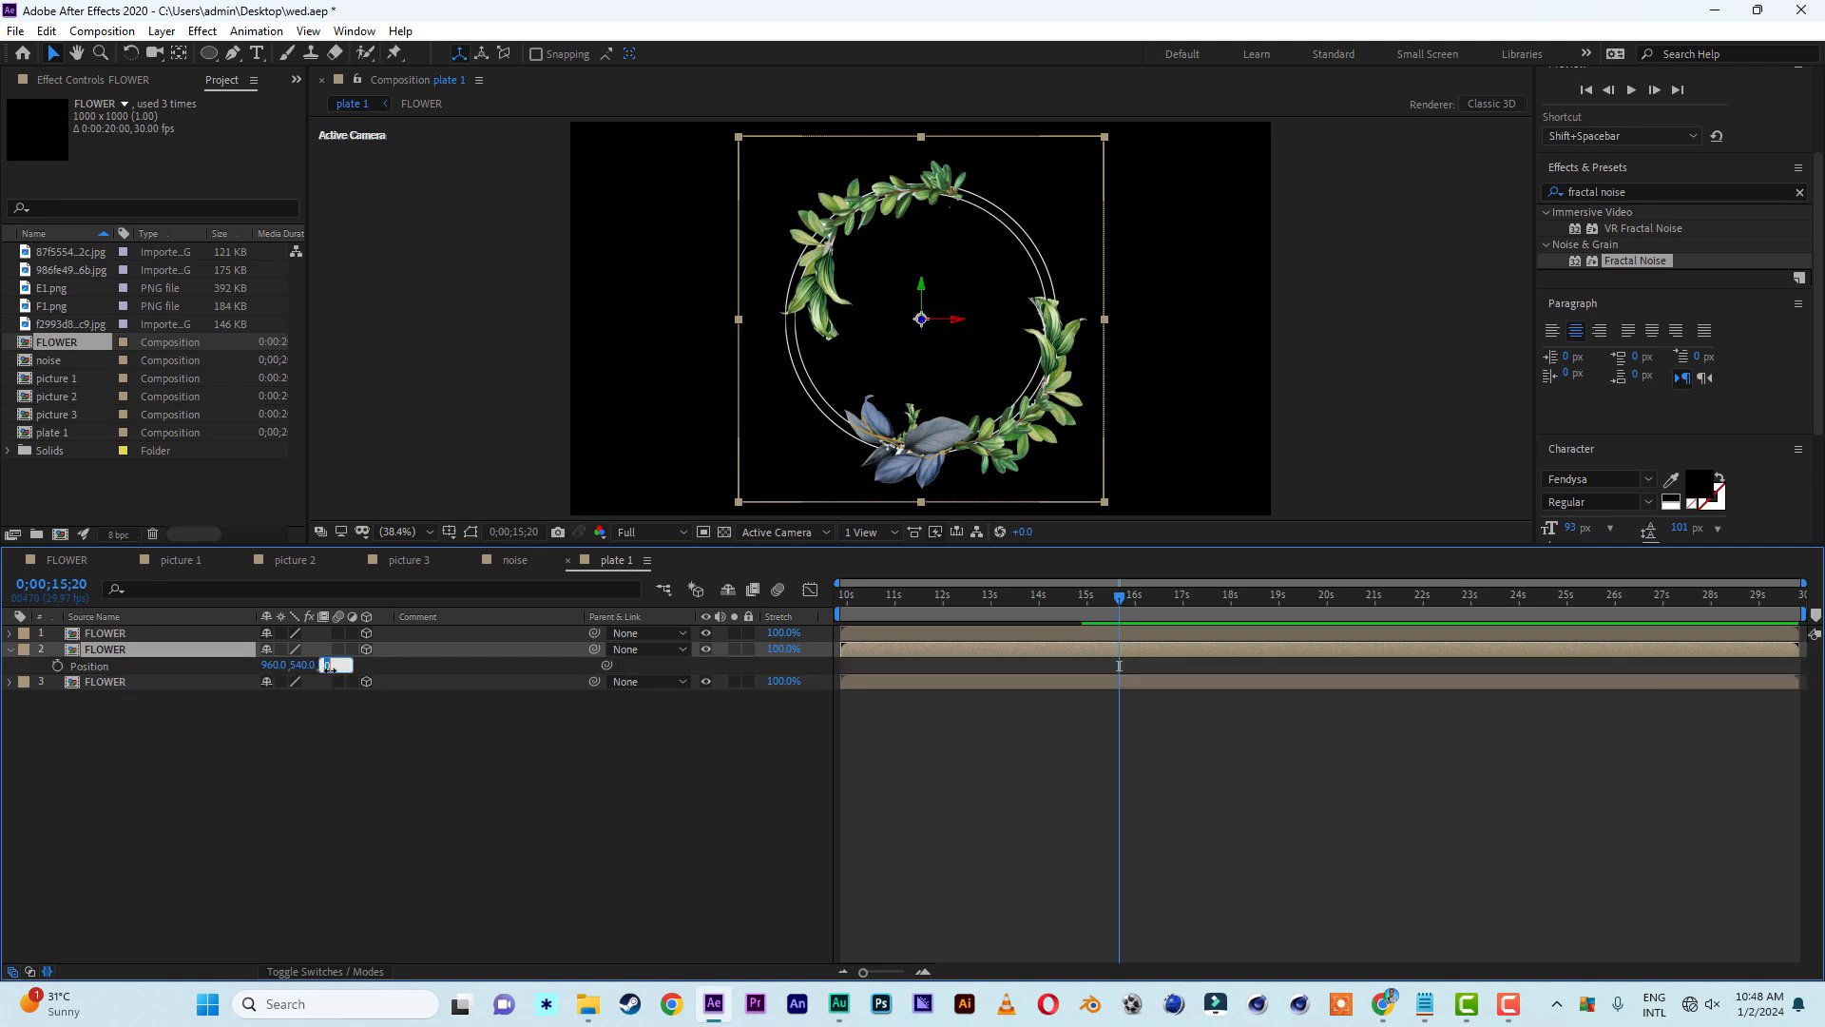
{"action": "key", "text": "BackSpace"}
{"action": "type", "text": "-600"}
{"action": "left_click", "coordinate": [395, 801]}
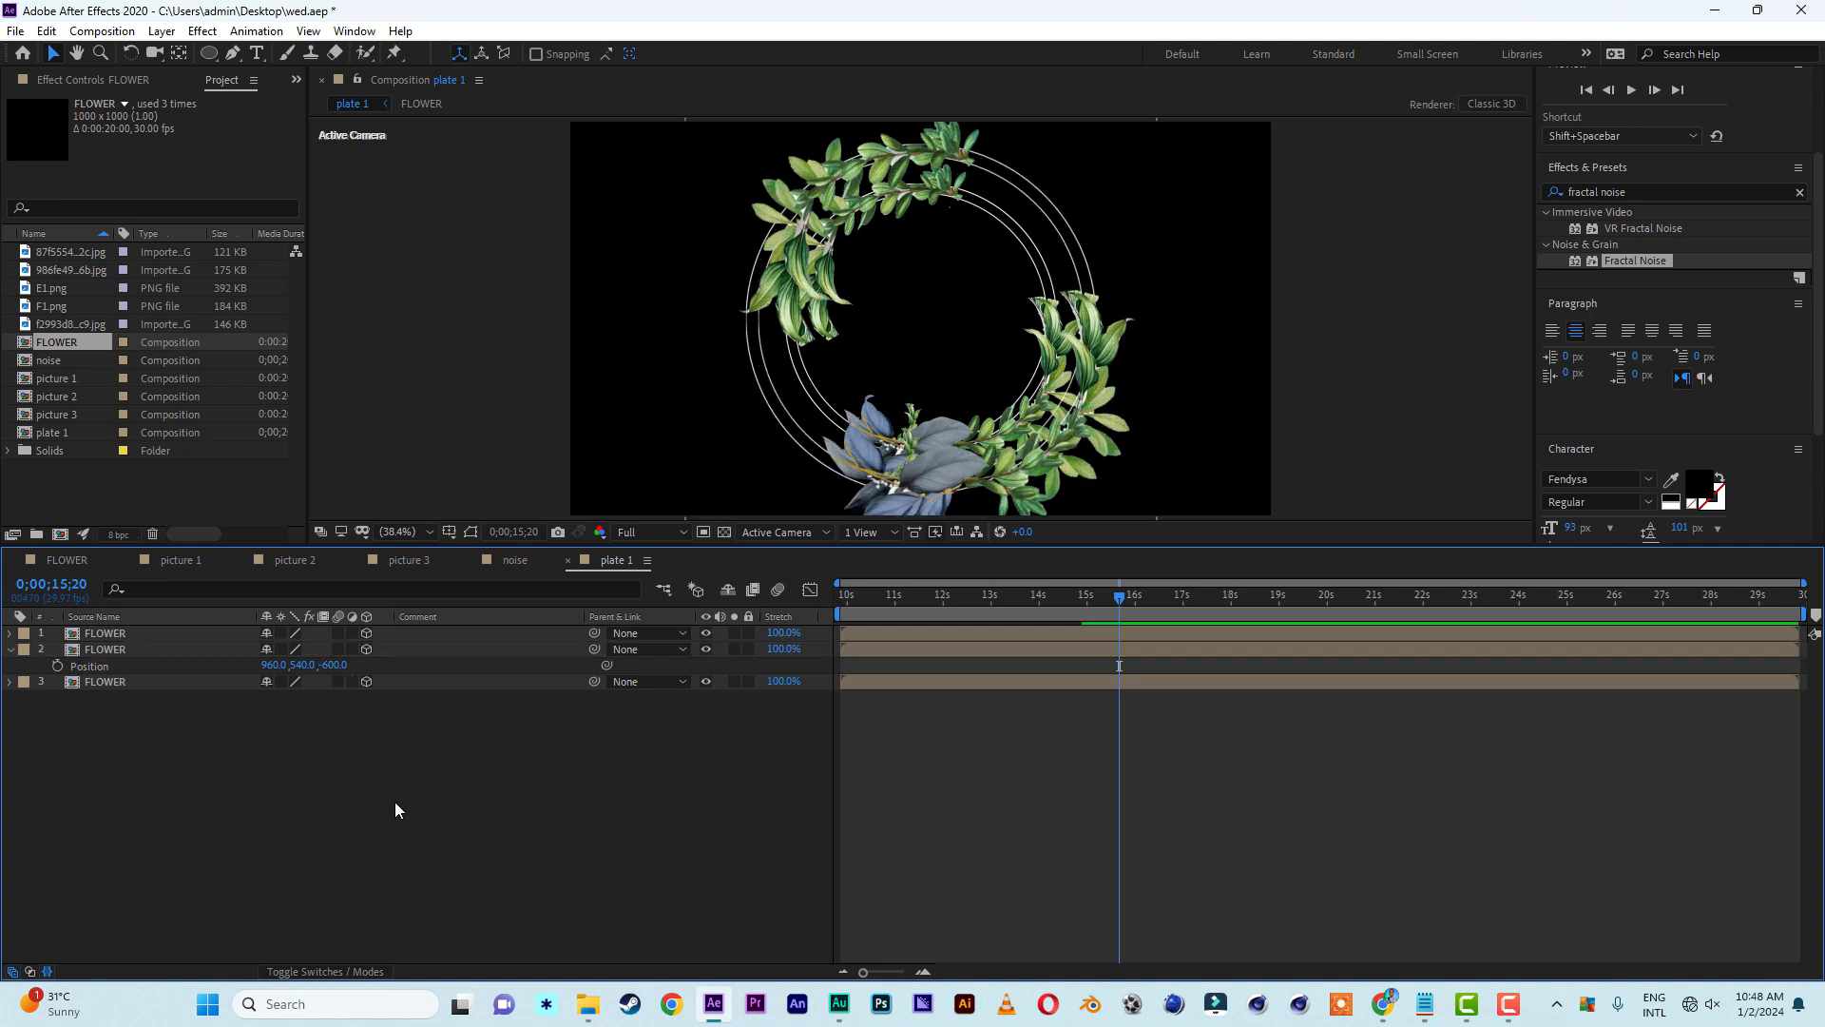
Set the Z position of the topmost FLOWER layer to -1200
{"action": "left_click", "coordinate": [105, 634]}
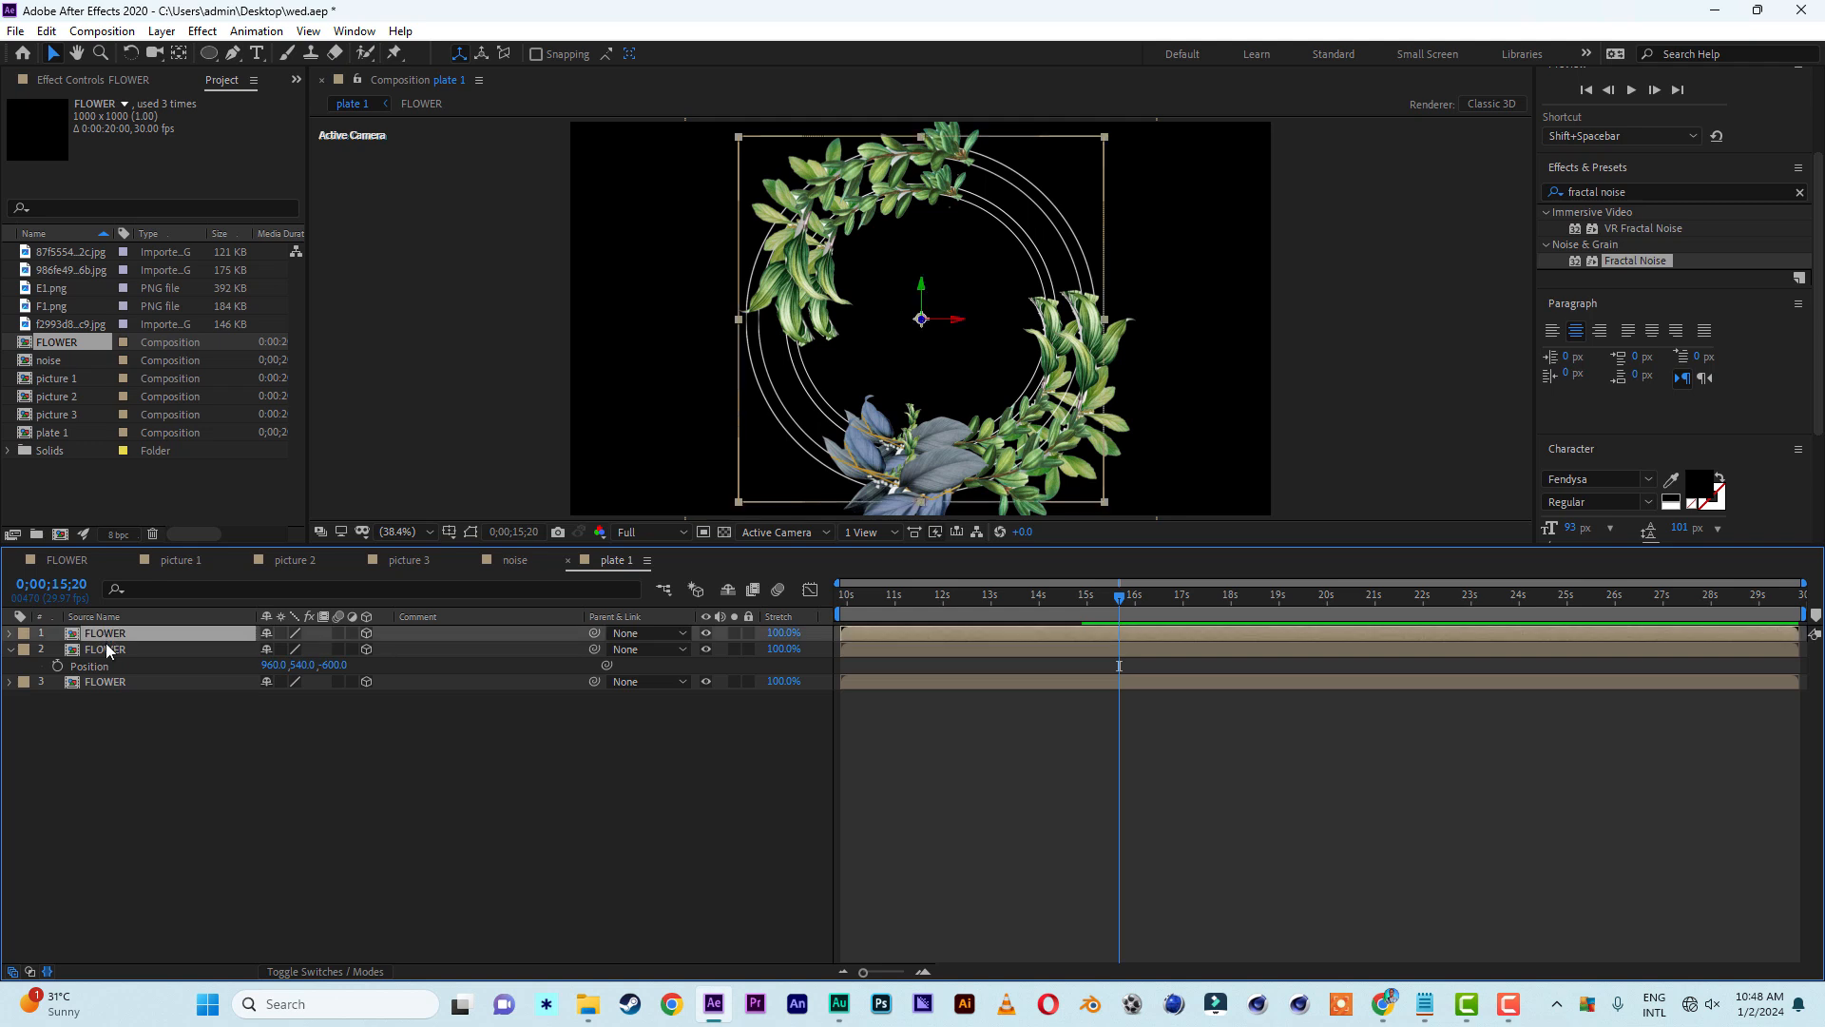
{"action": "key", "text": "p"}
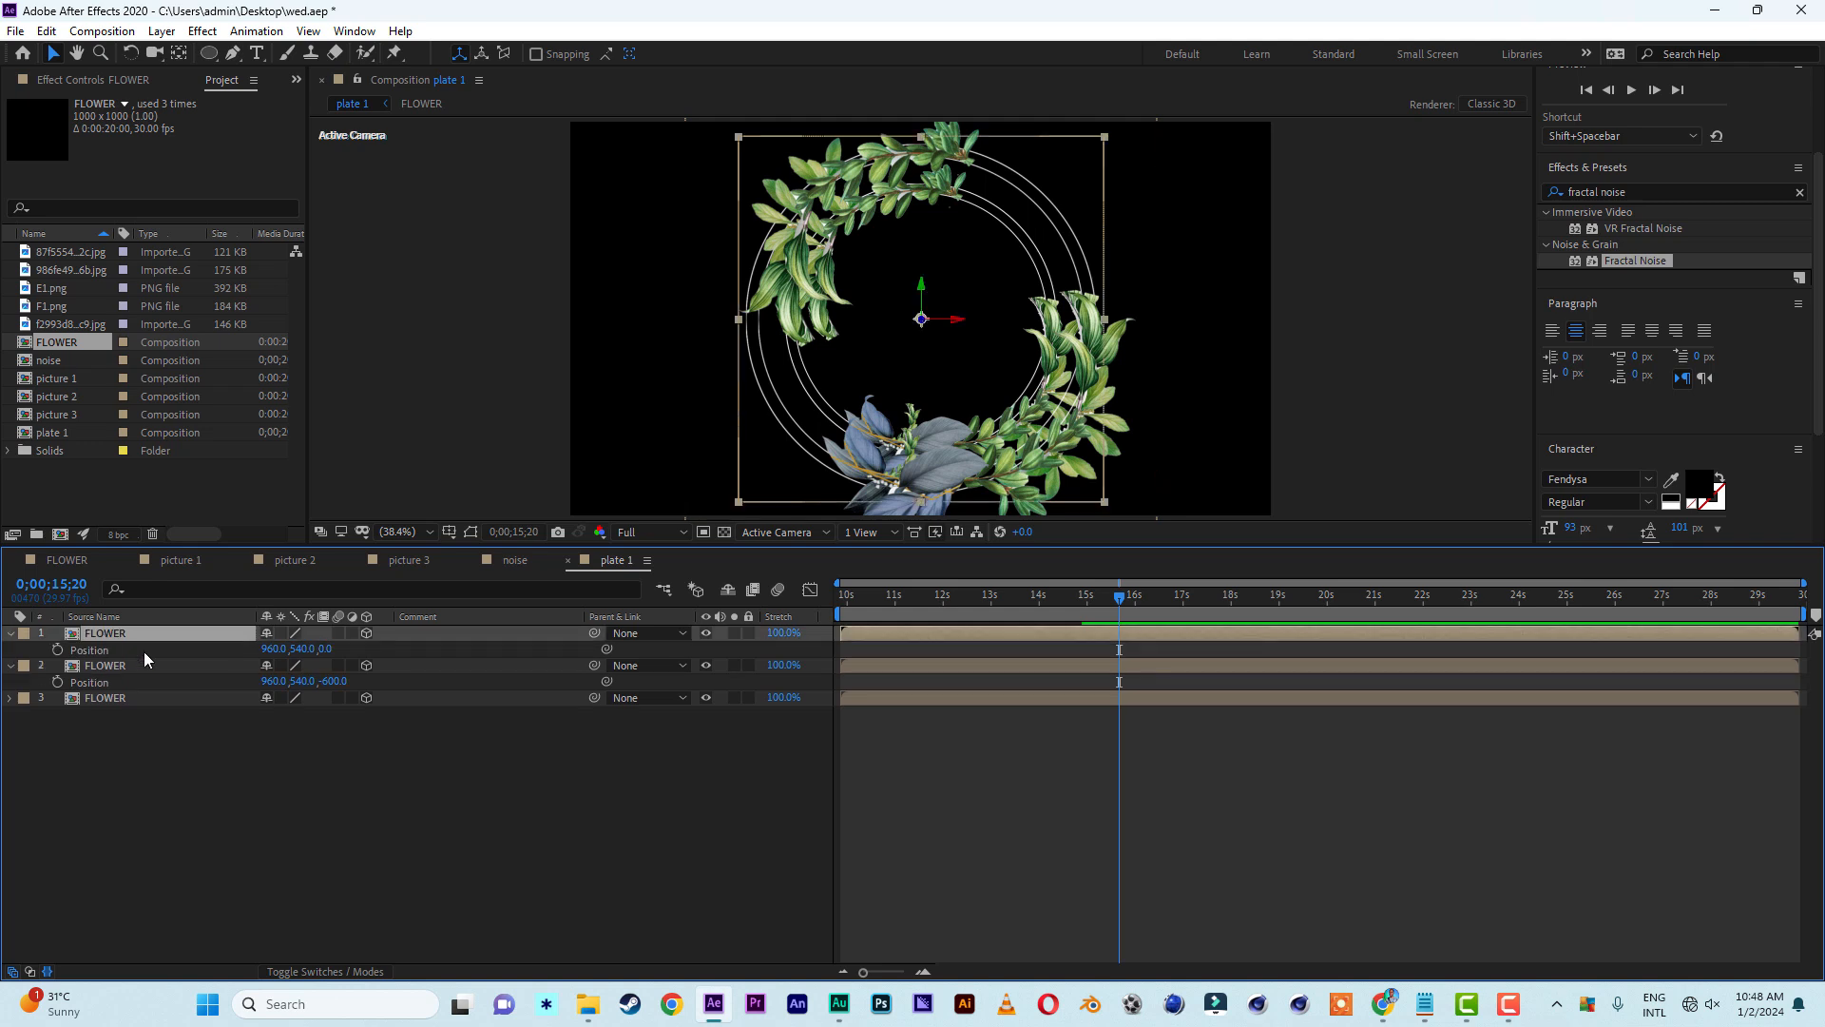
{"action": "left_click", "coordinate": [328, 650]}
{"action": "type", "text": "12"}
{"action": "key", "text": "Home"}
{"action": "type", "text": "-1200"}
{"action": "left_click", "coordinate": [470, 882]}
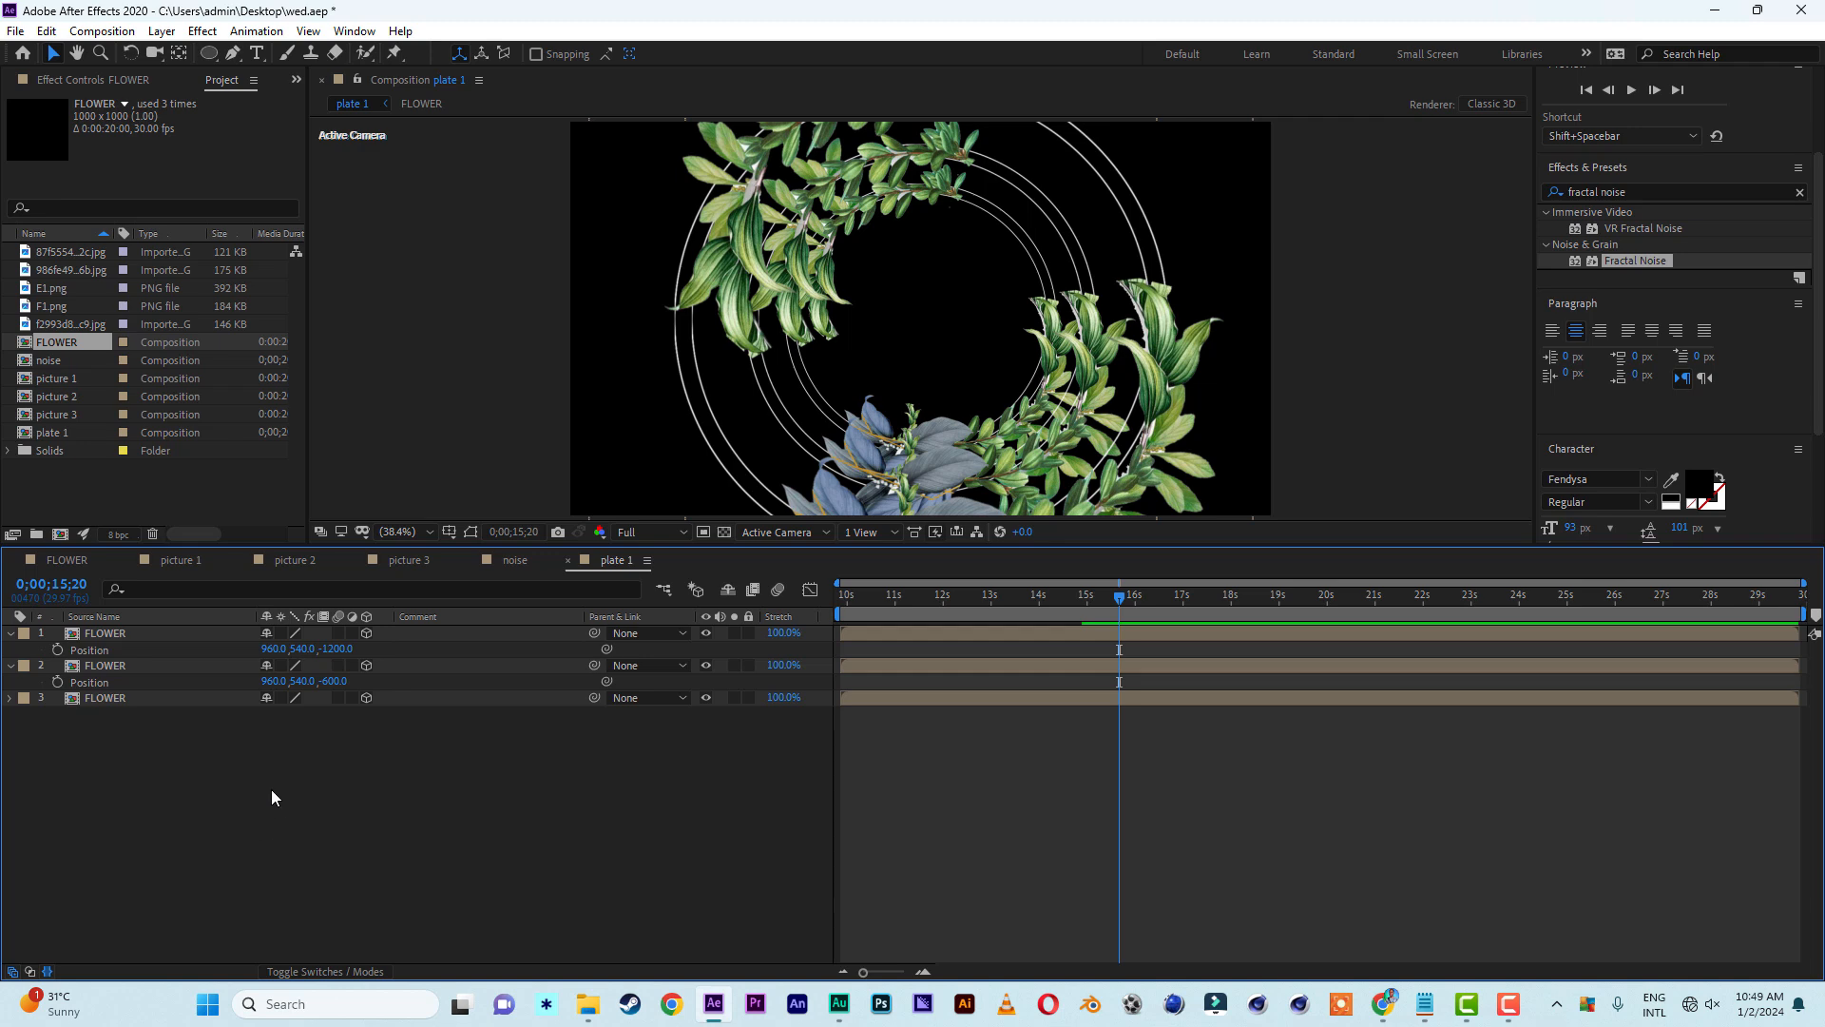
Set the Z position of the middle FLOWER layer to -800
{"action": "left_click", "coordinate": [334, 680]}
{"action": "left_click", "coordinate": [332, 681]}
{"action": "key", "text": "BackSpace"}
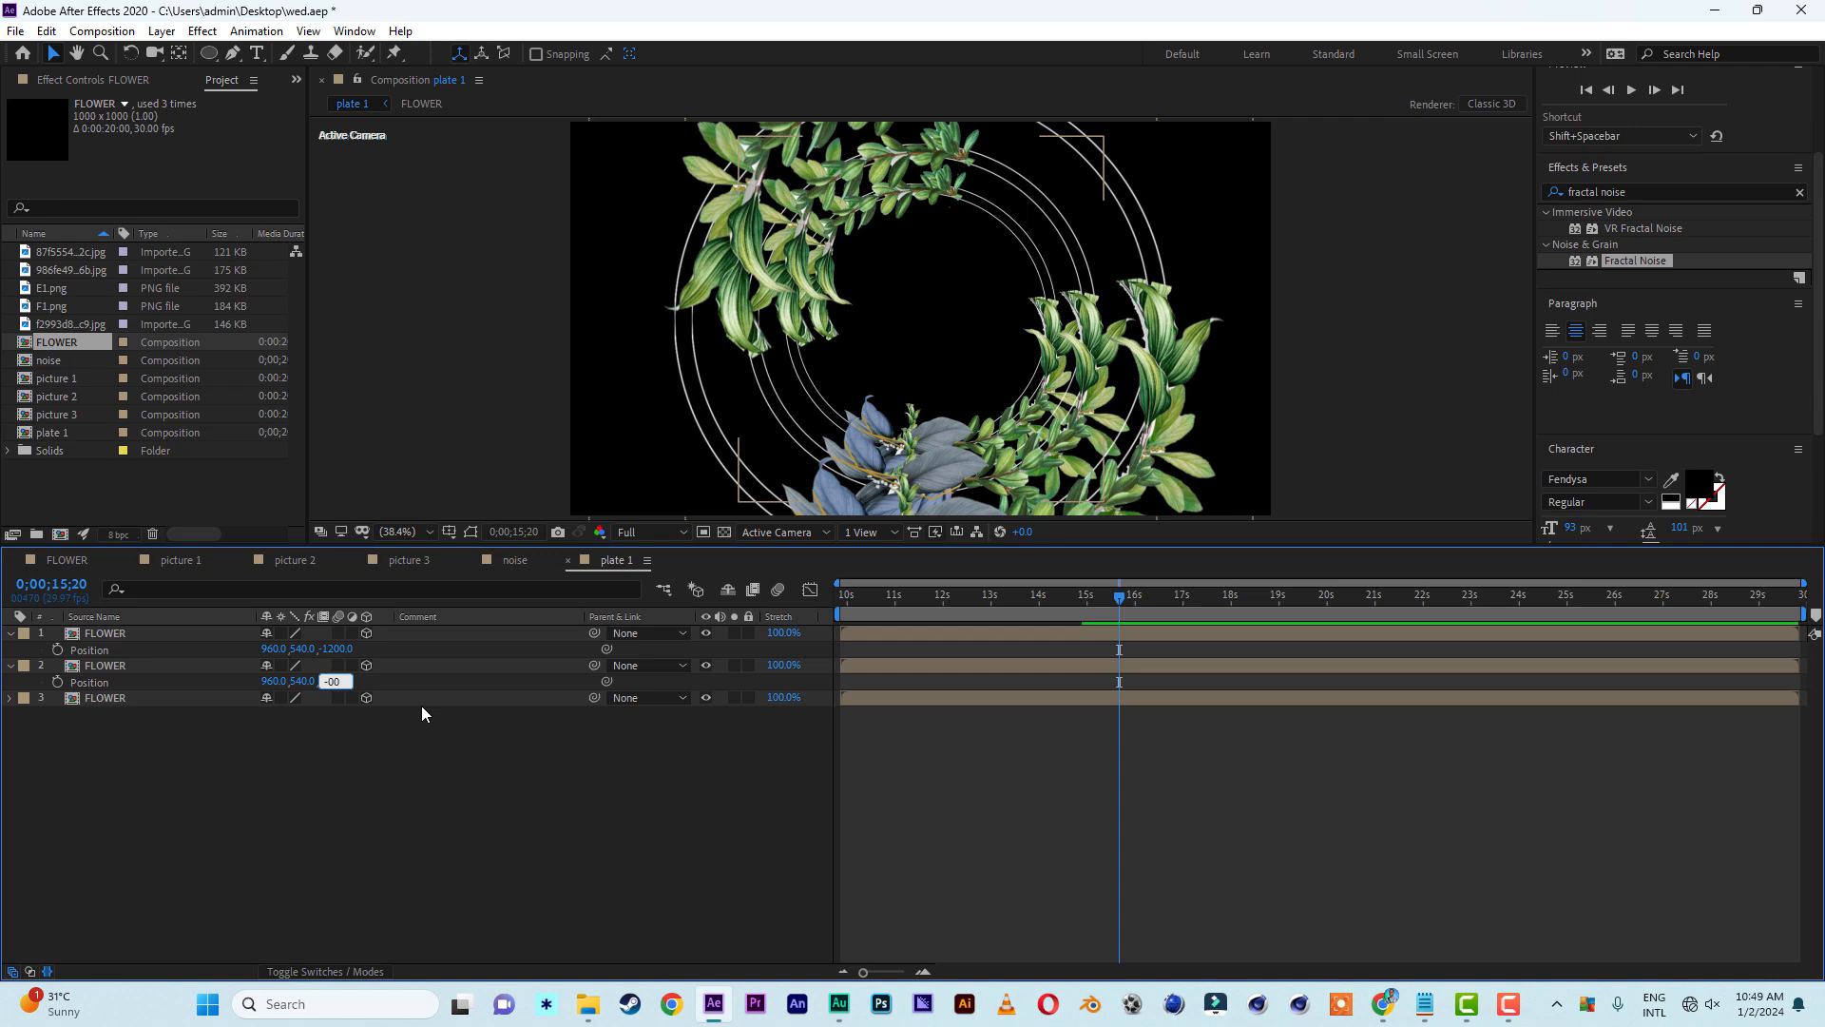
{"action": "type", "text": "8"}
{"action": "key", "text": "Return"}
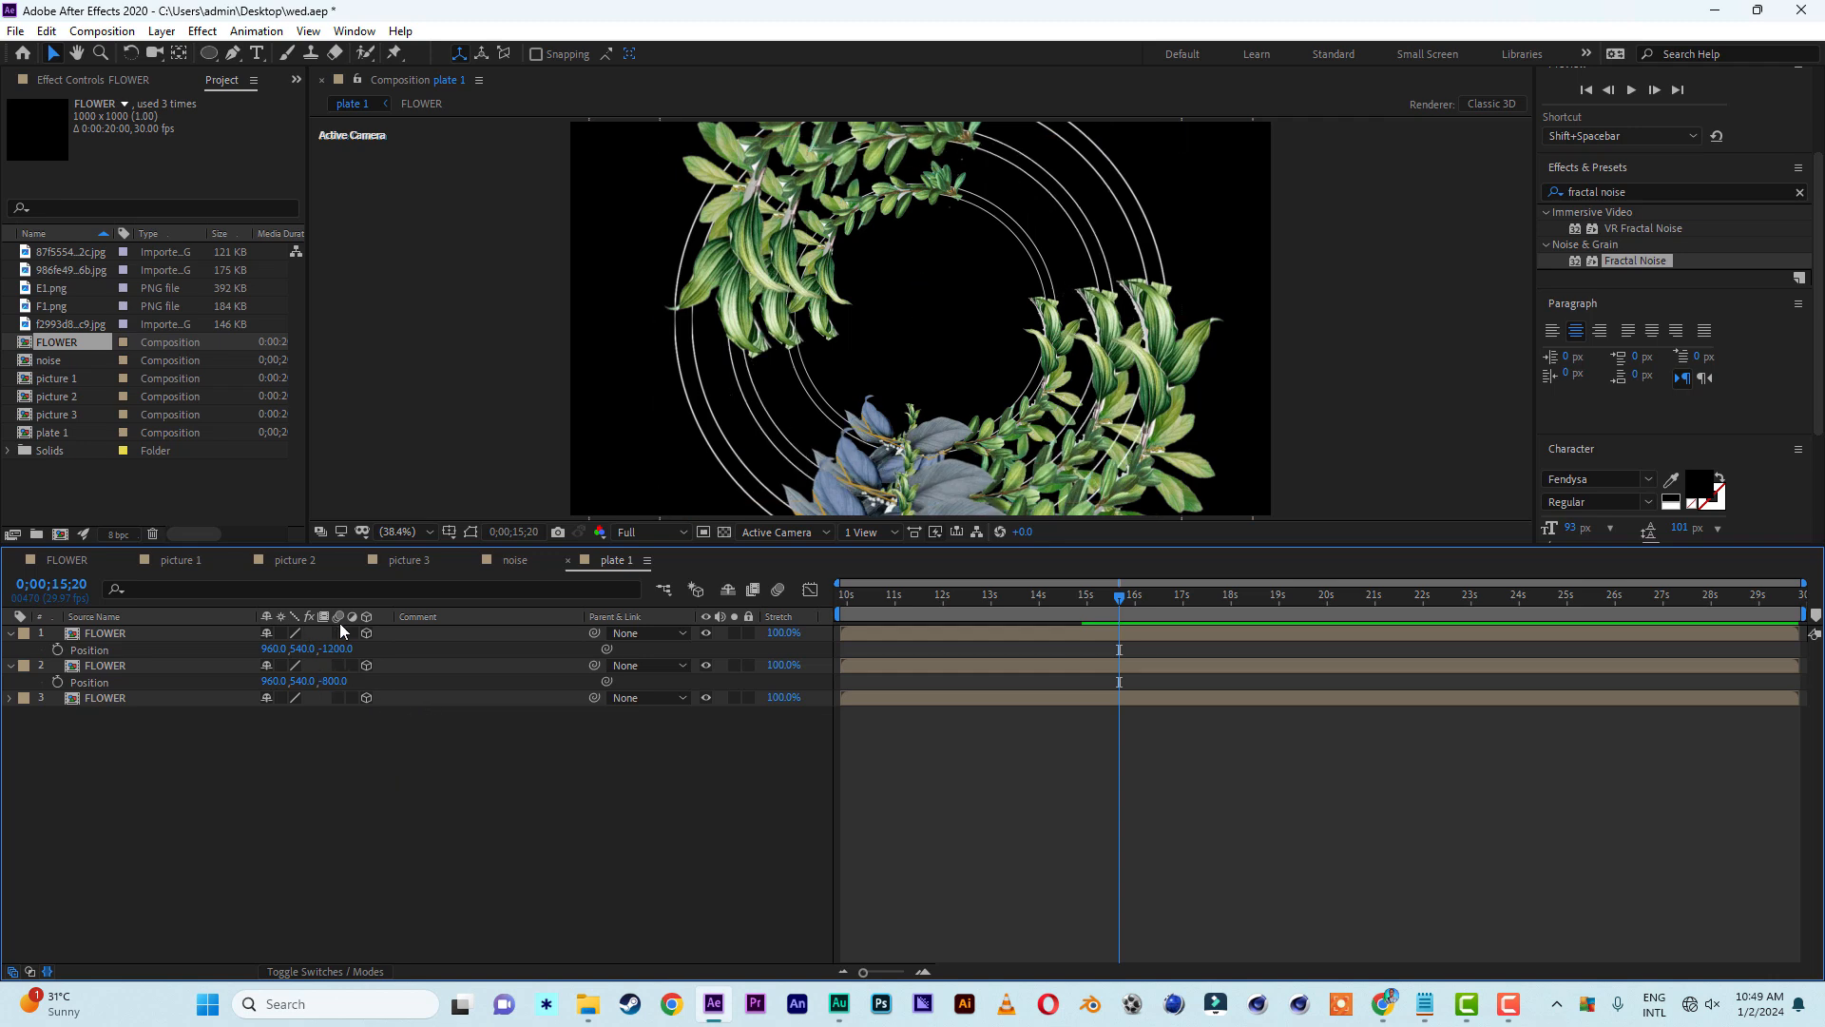
Set the topmost FLOWER layer's Z position to -1600 and collapse the FLOWER layers' properties
{"action": "left_click", "coordinate": [337, 648]}
{"action": "left_click", "coordinate": [333, 648]}
{"action": "type", "text": "6"}
{"action": "key", "text": "Return"}
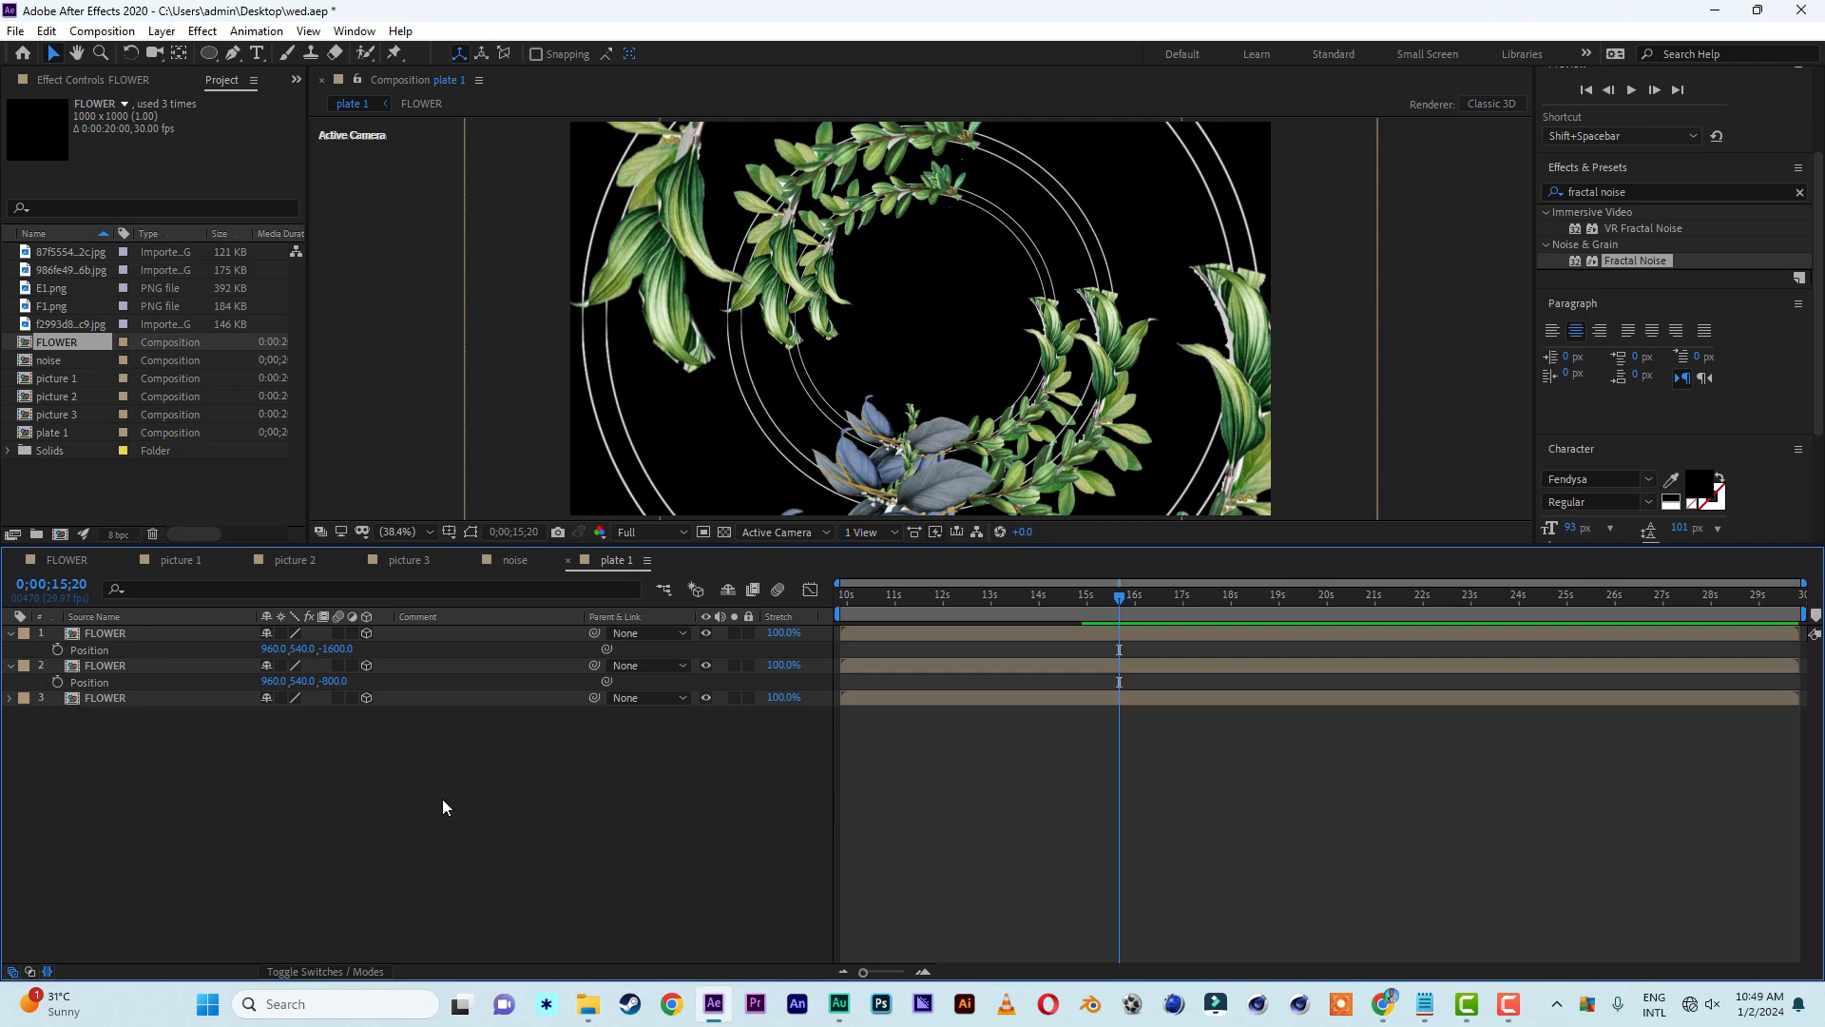
{"action": "left_click", "coordinate": [10, 633]}
{"action": "left_click", "coordinate": [10, 650]}
{"action": "left_click", "coordinate": [10, 665]}
{"action": "left_click", "coordinate": [10, 665]}
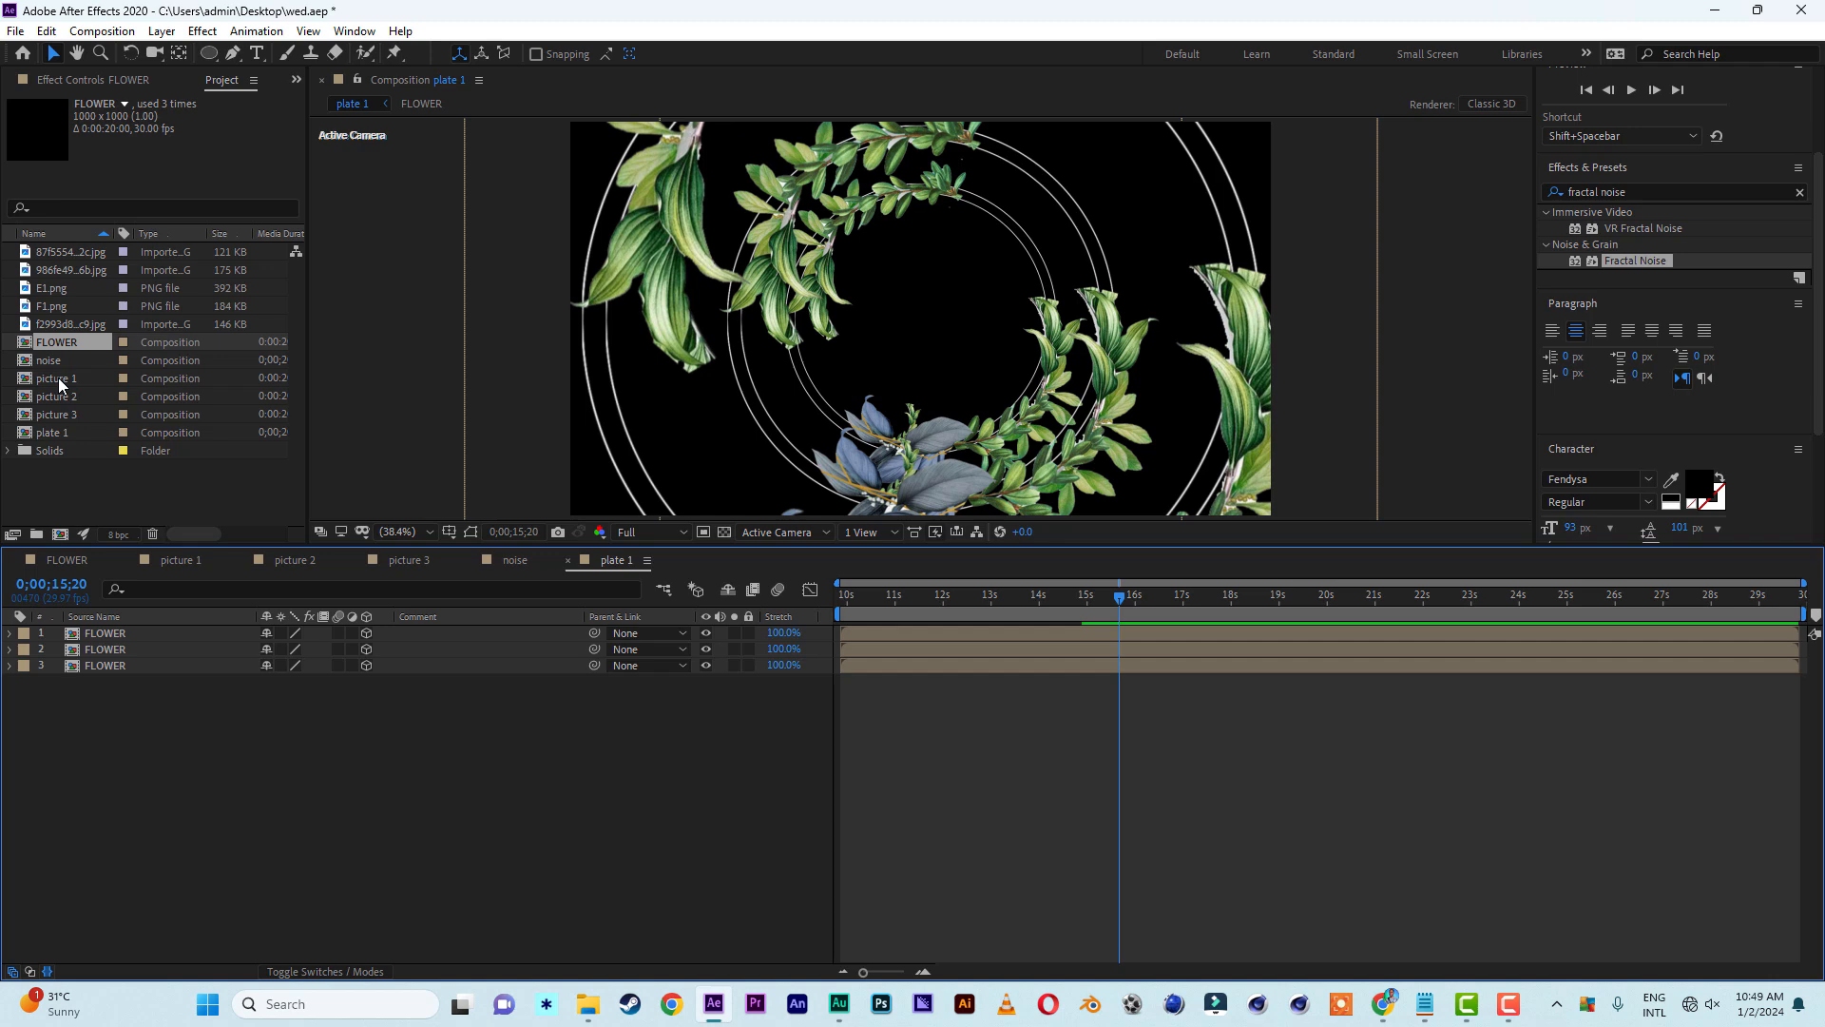
Add picture 1 beneath the FLOWER layers as a 3D layer and give it a full-size elliptical mask
{"action": "left_click_drag", "start_coordinate": [59, 378], "coordinate": [241, 886]}
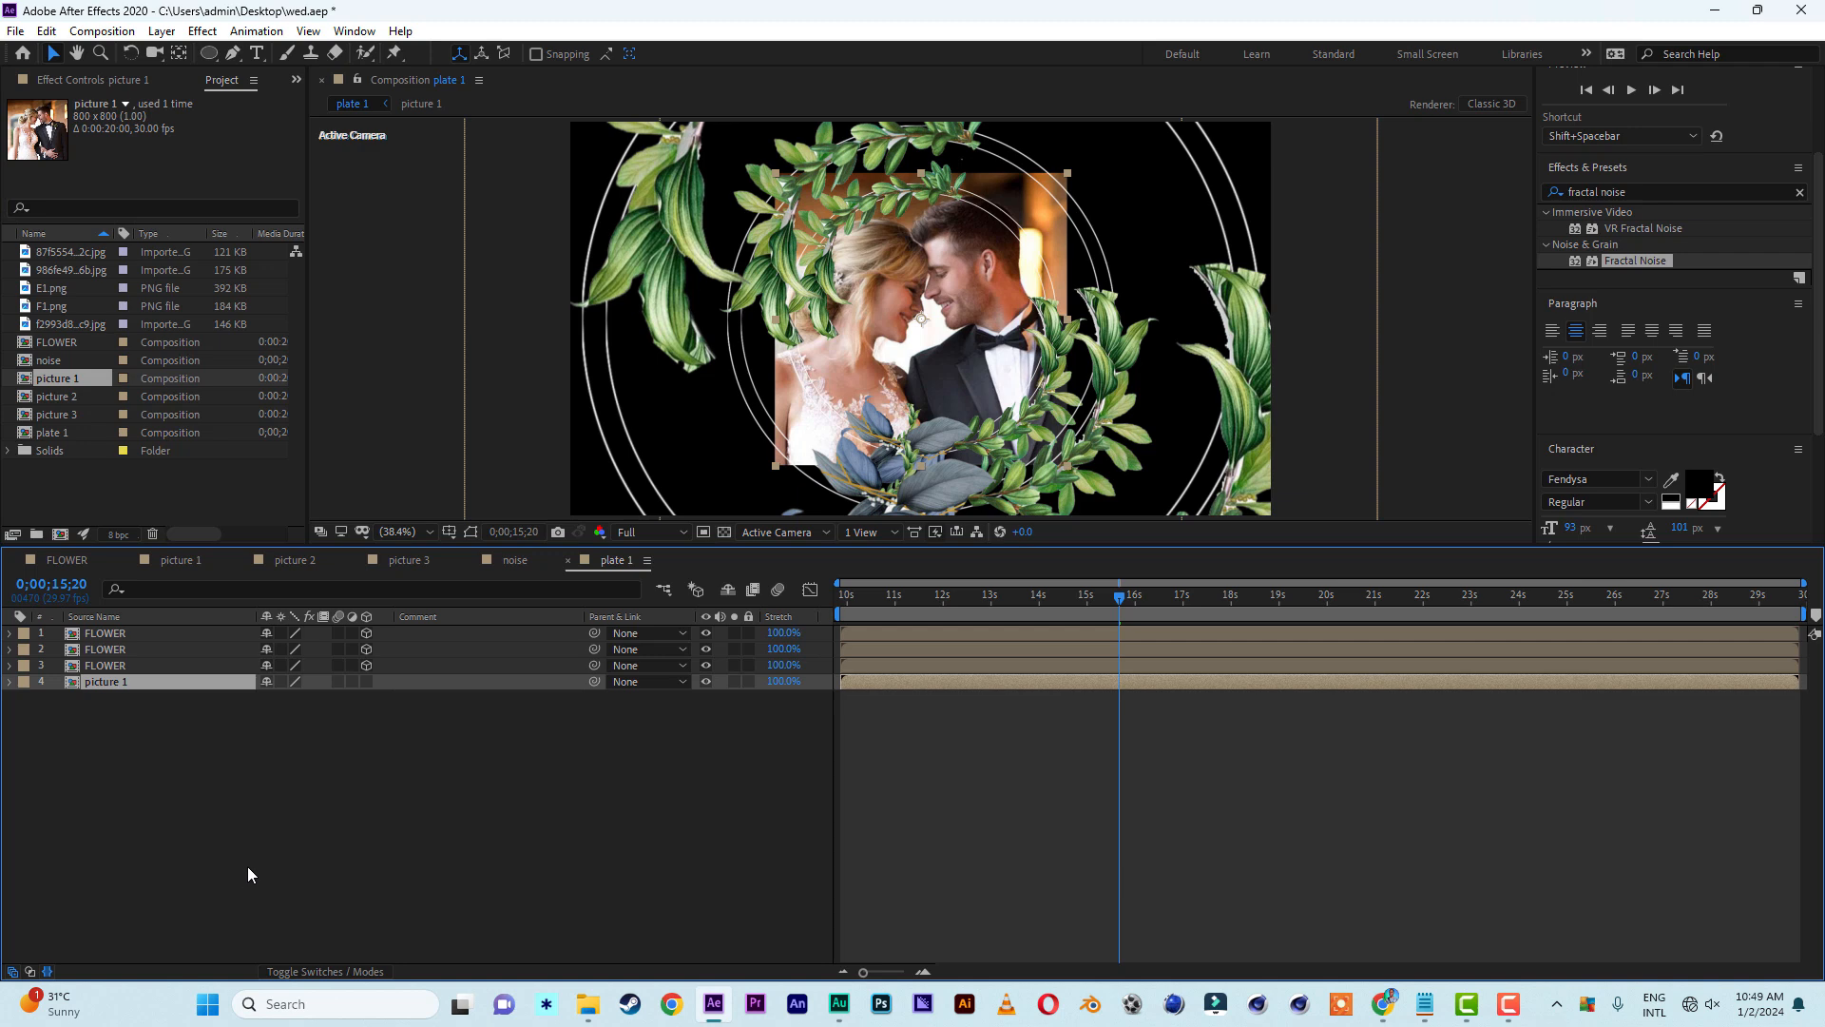
{"action": "left_click", "coordinate": [367, 683]}
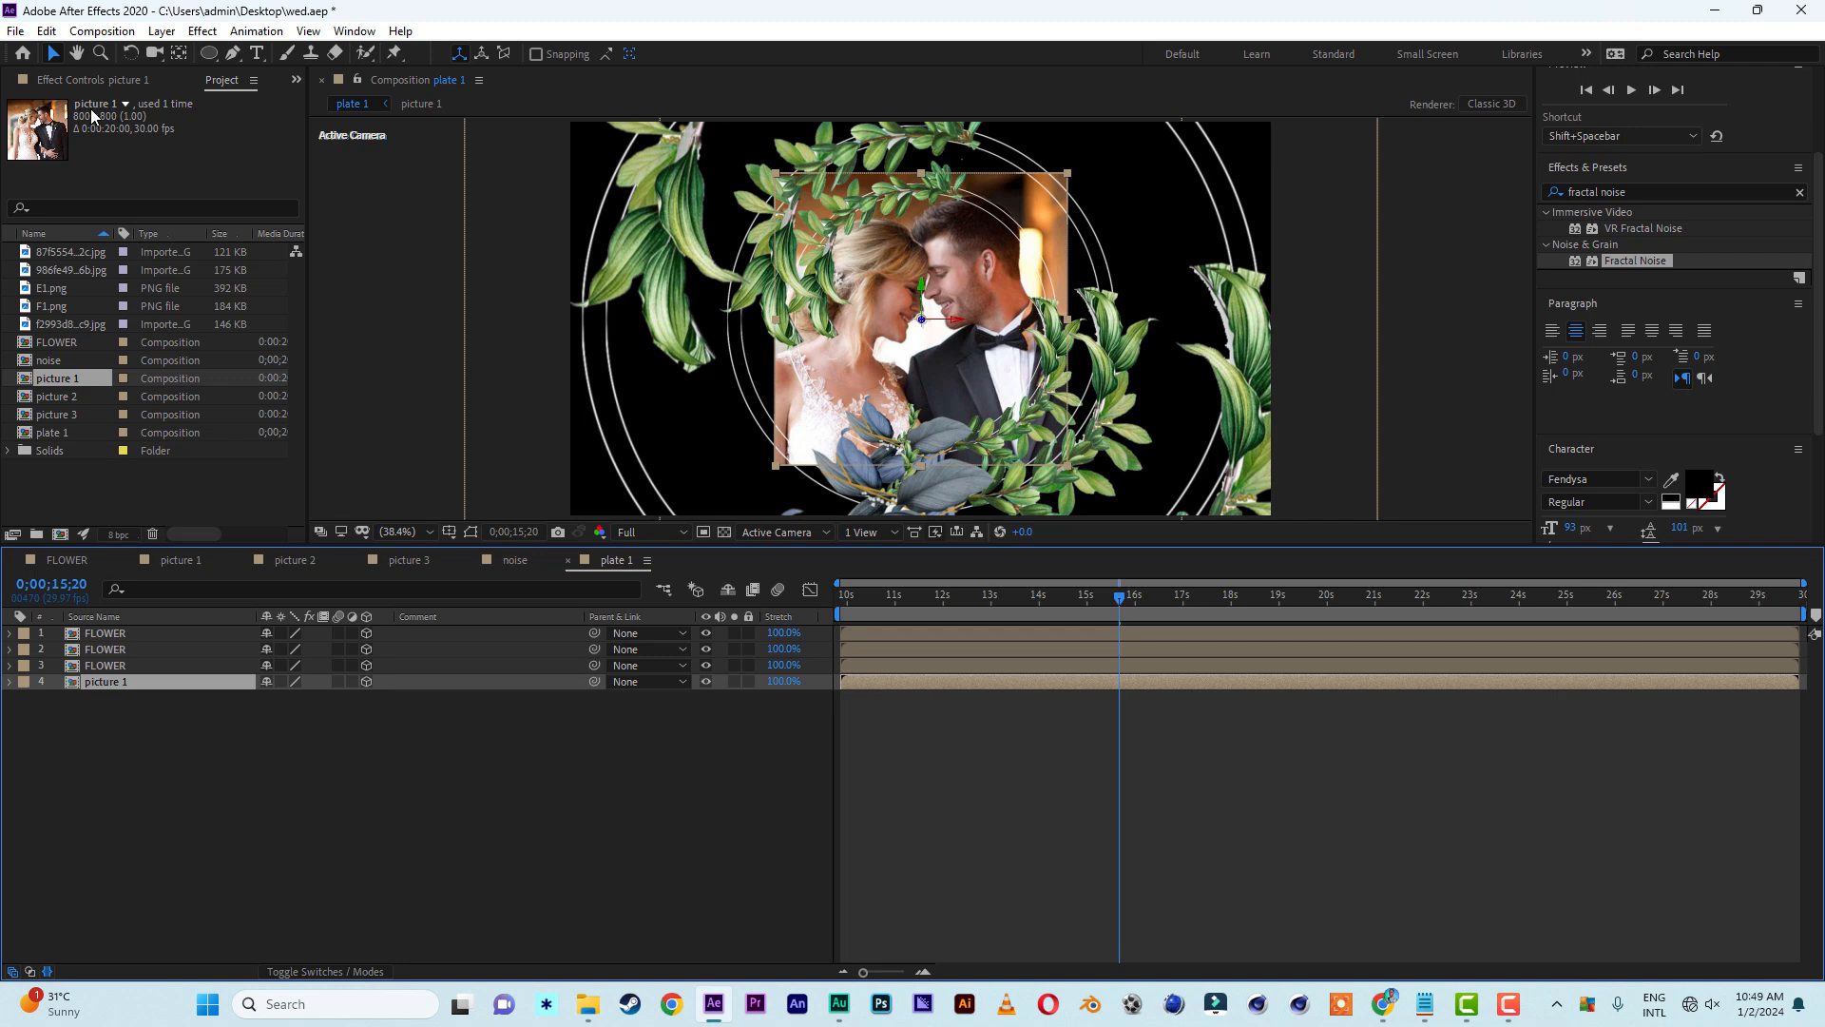
{"action": "double_click", "coordinate": [209, 53]}
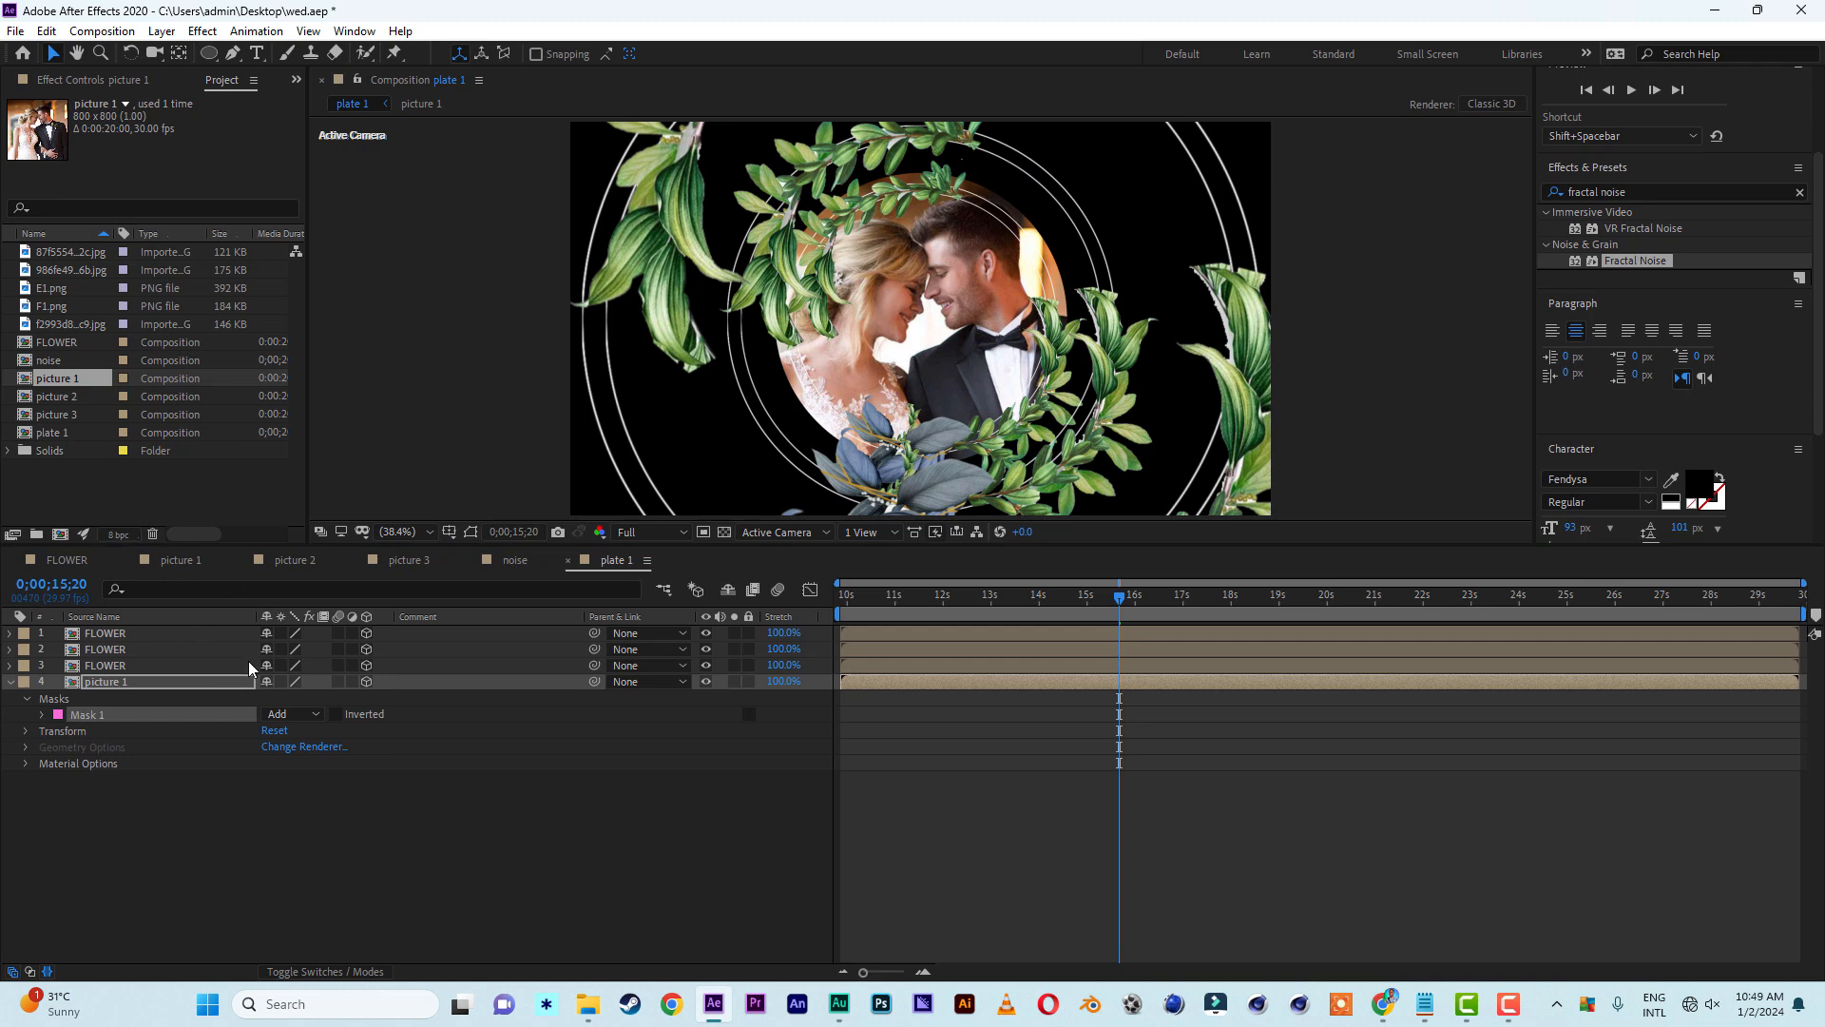
Scale the circular picture 1 layer down slightly so it fits inside the smallest wreath ring
{"action": "key", "text": "s"}
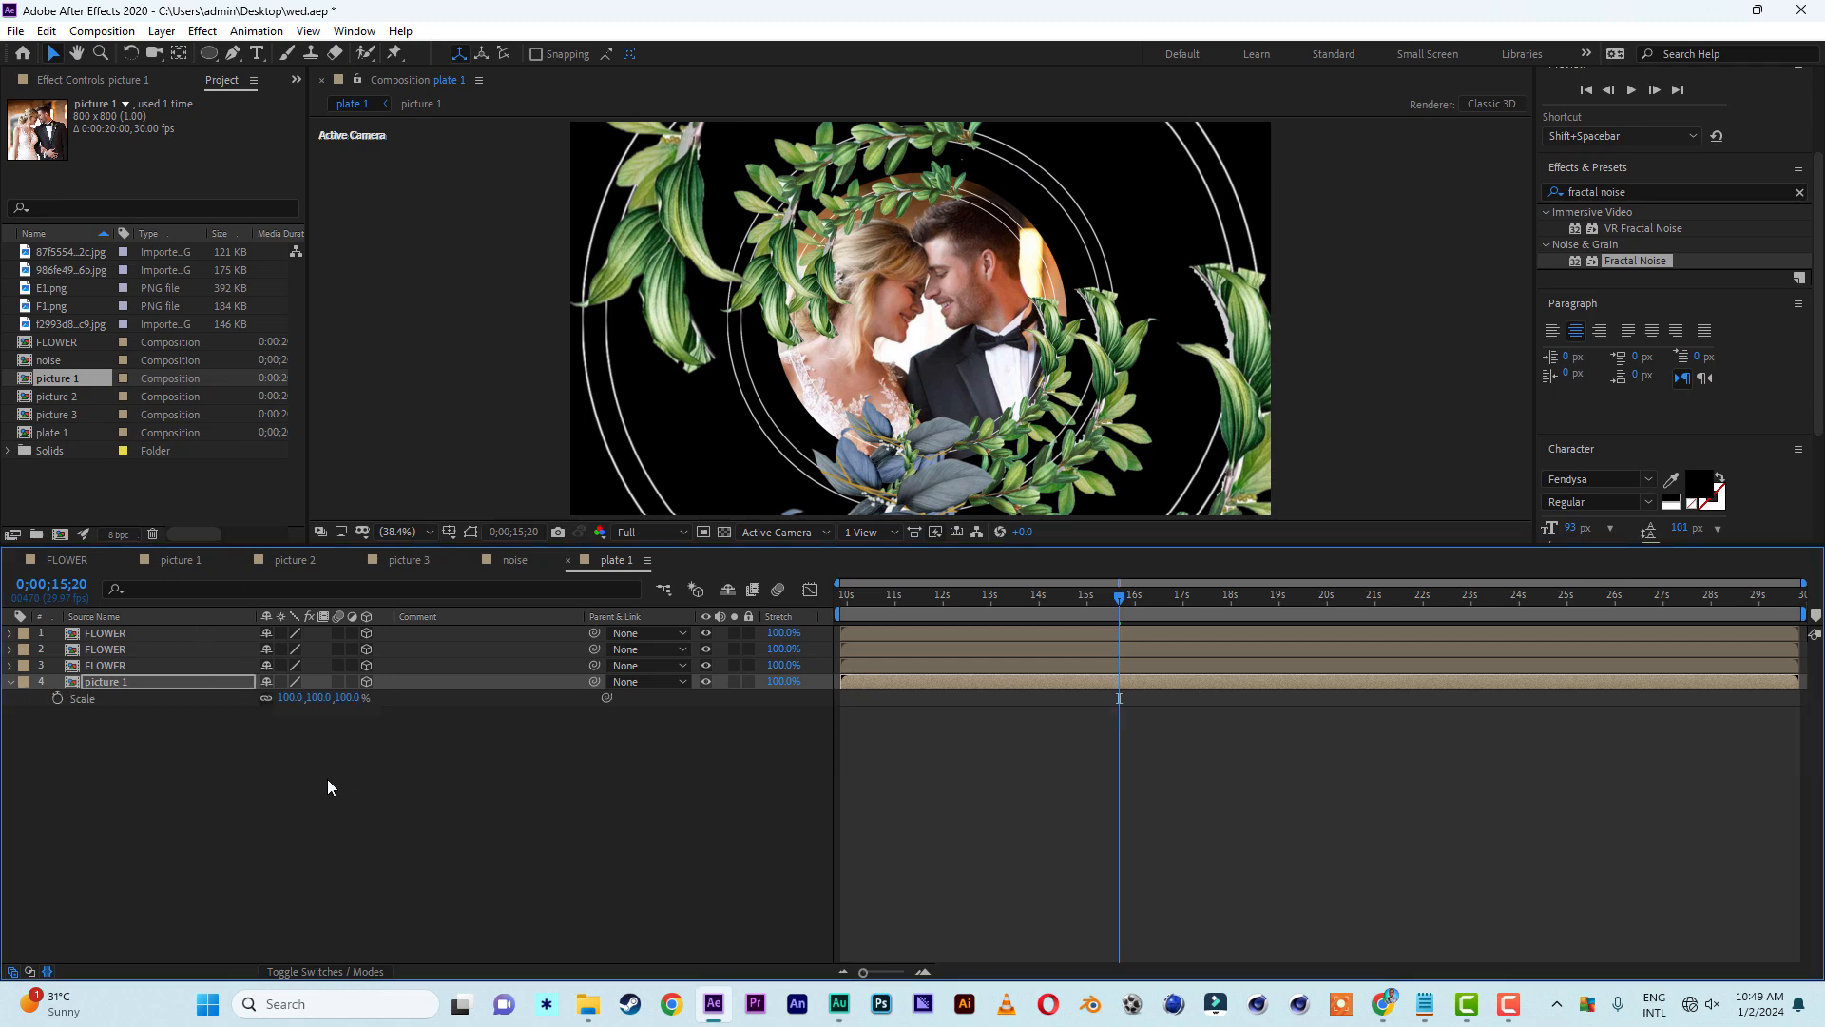
{"action": "left_click_drag", "start_coordinate": [350, 698], "coordinate": [340, 698]}
{"action": "left_click", "coordinate": [429, 854]}
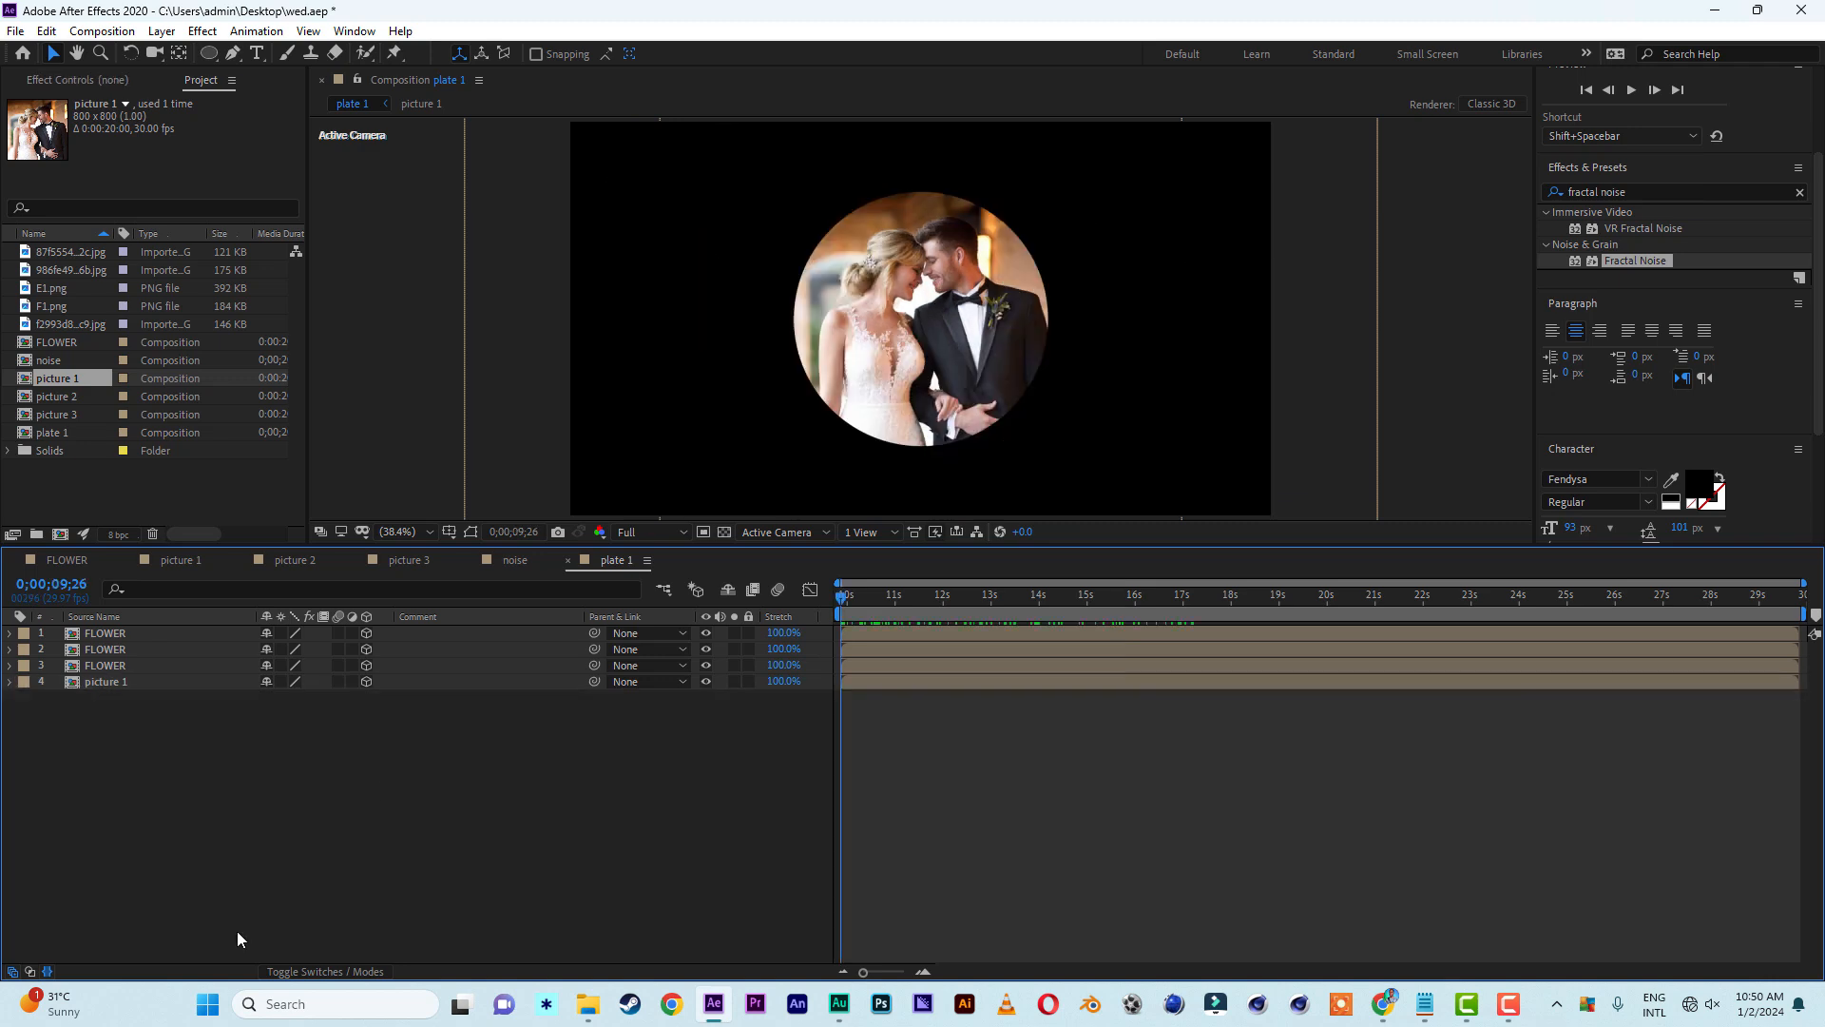
Add a two-node camera with the 28mm preset to plate 1 and return to the start of the composition
{"action": "right_click", "coordinate": [219, 807]}
{"action": "mouse_move", "coordinate": [334, 593]}
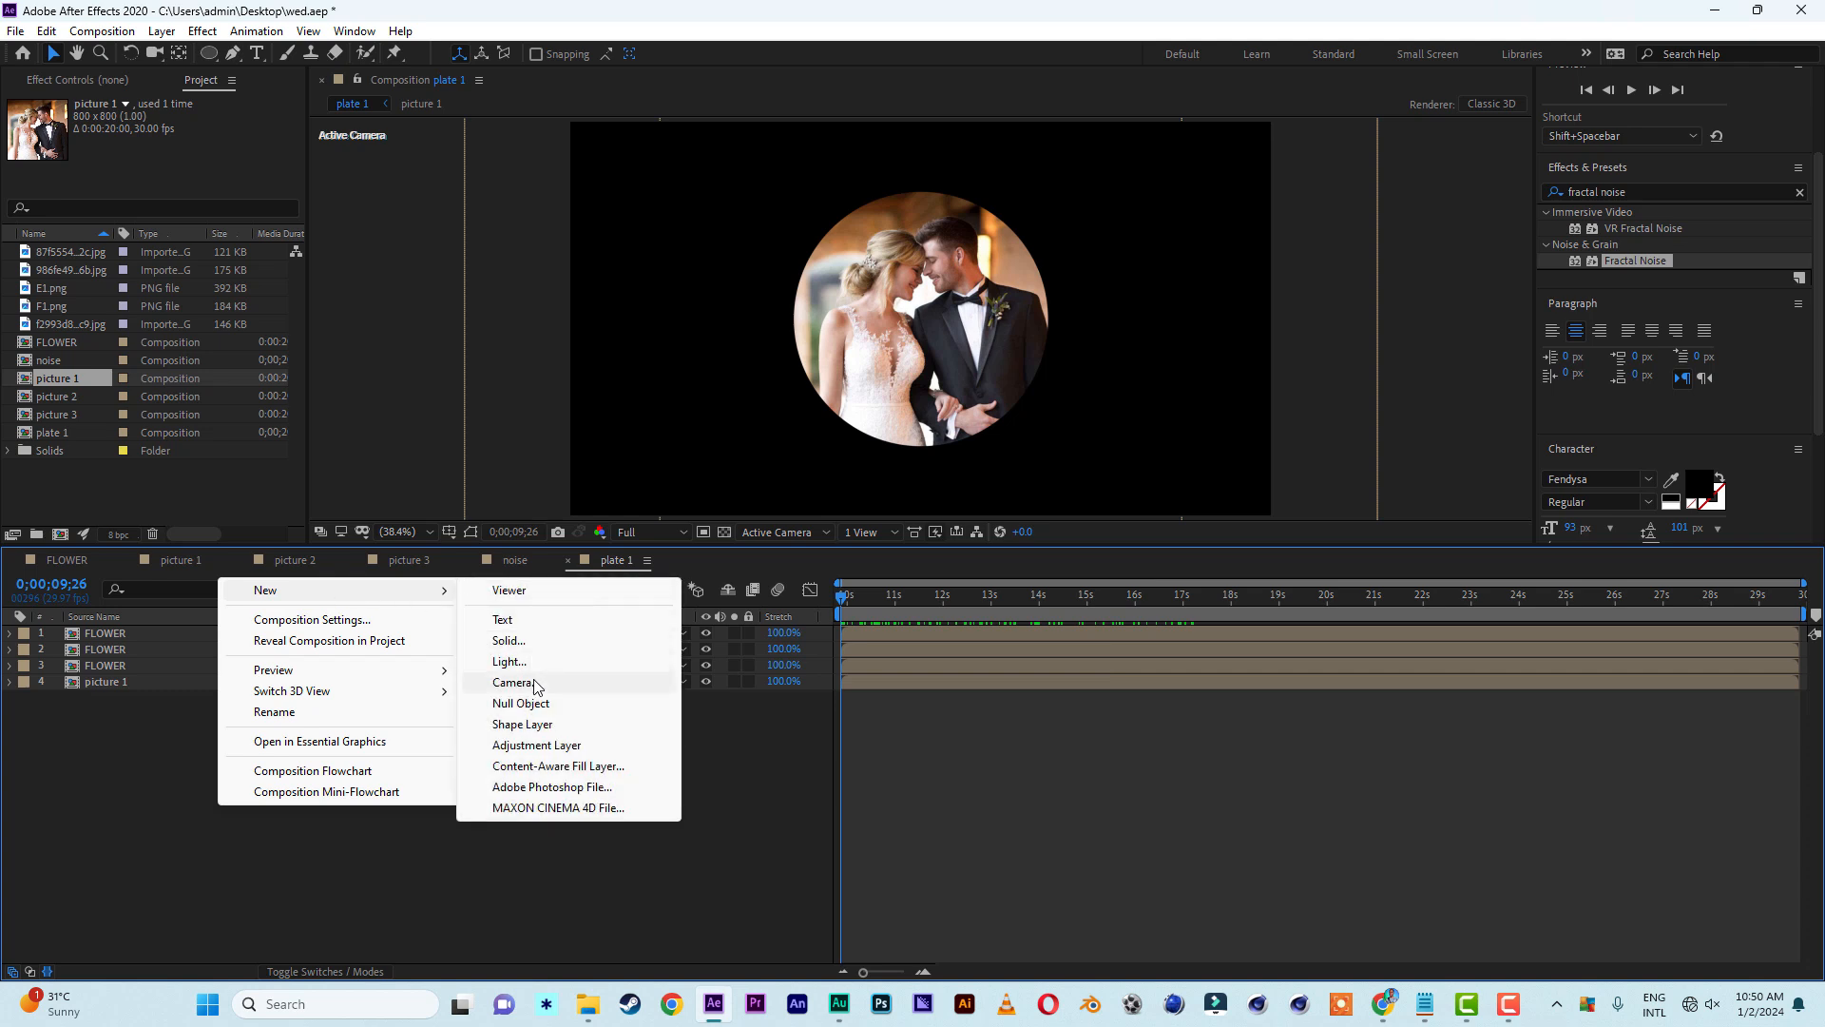
{"action": "left_click", "coordinate": [514, 683]}
{"action": "left_click", "coordinate": [607, 482]}
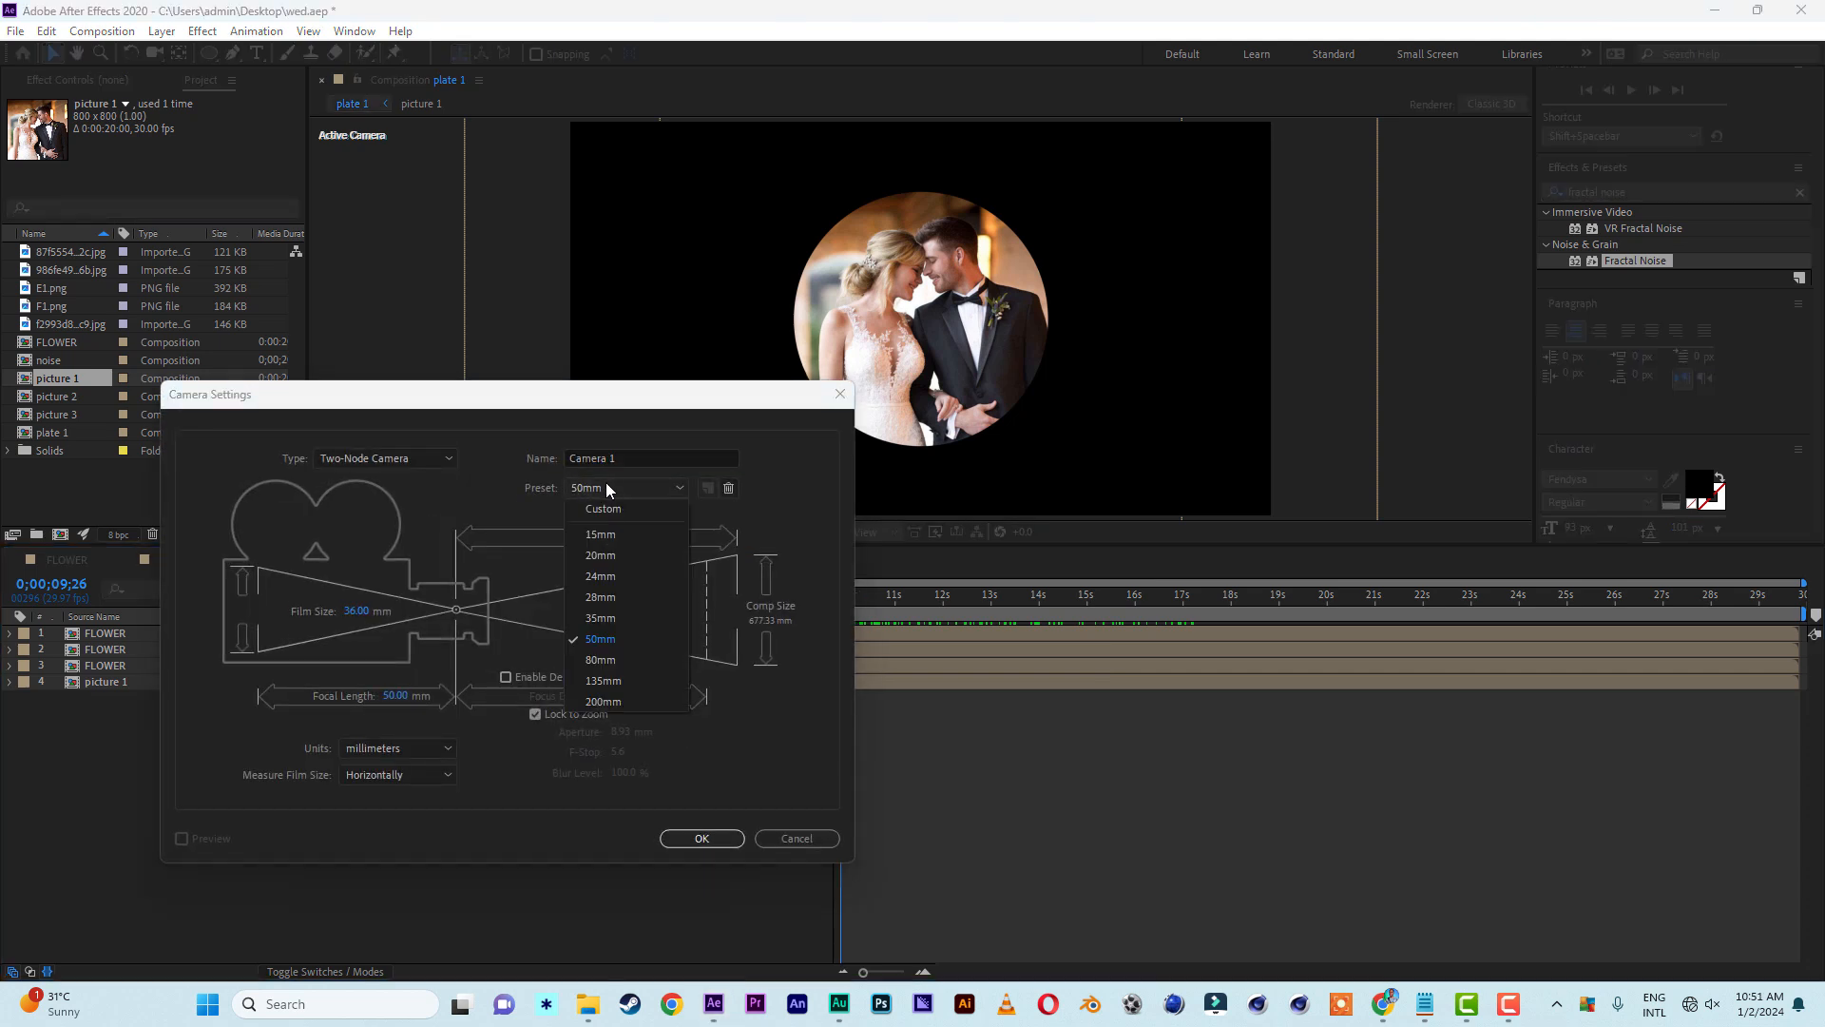
{"action": "left_click", "coordinate": [601, 596]}
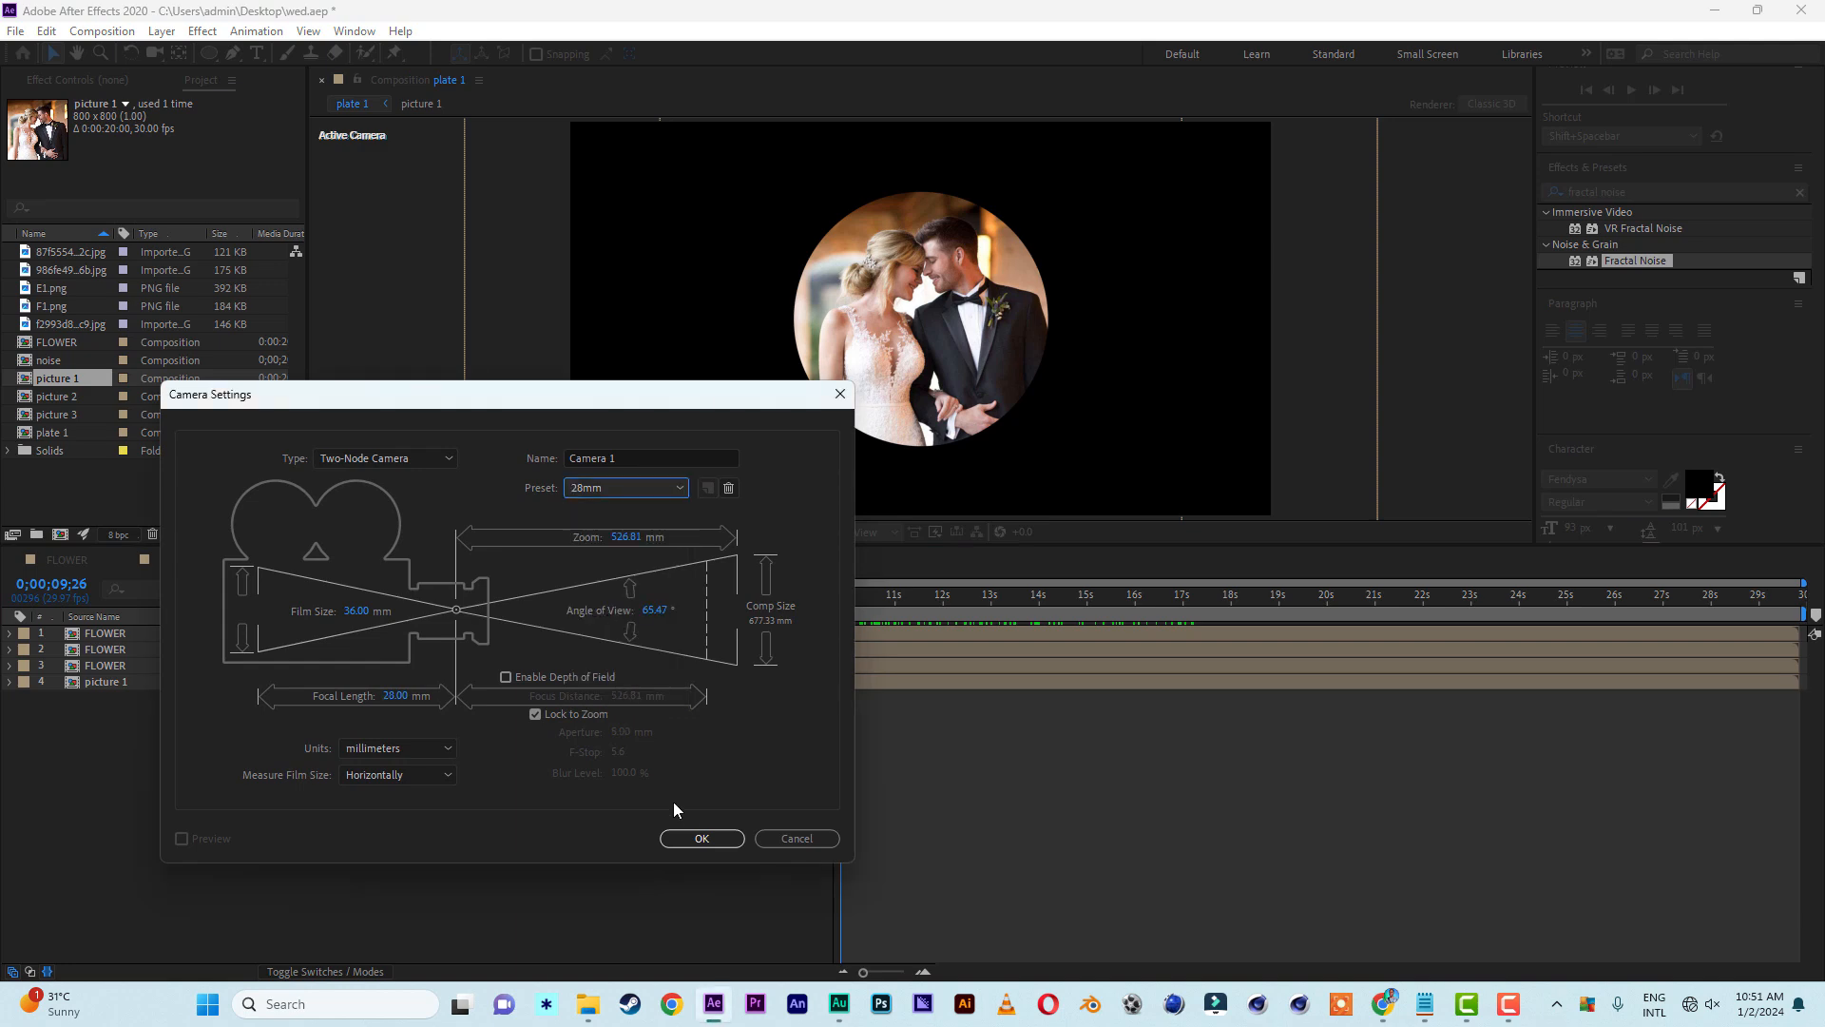
{"action": "left_click", "coordinate": [719, 839]}
{"action": "left_click_drag", "start_coordinate": [915, 609], "coordinate": [835, 591]}
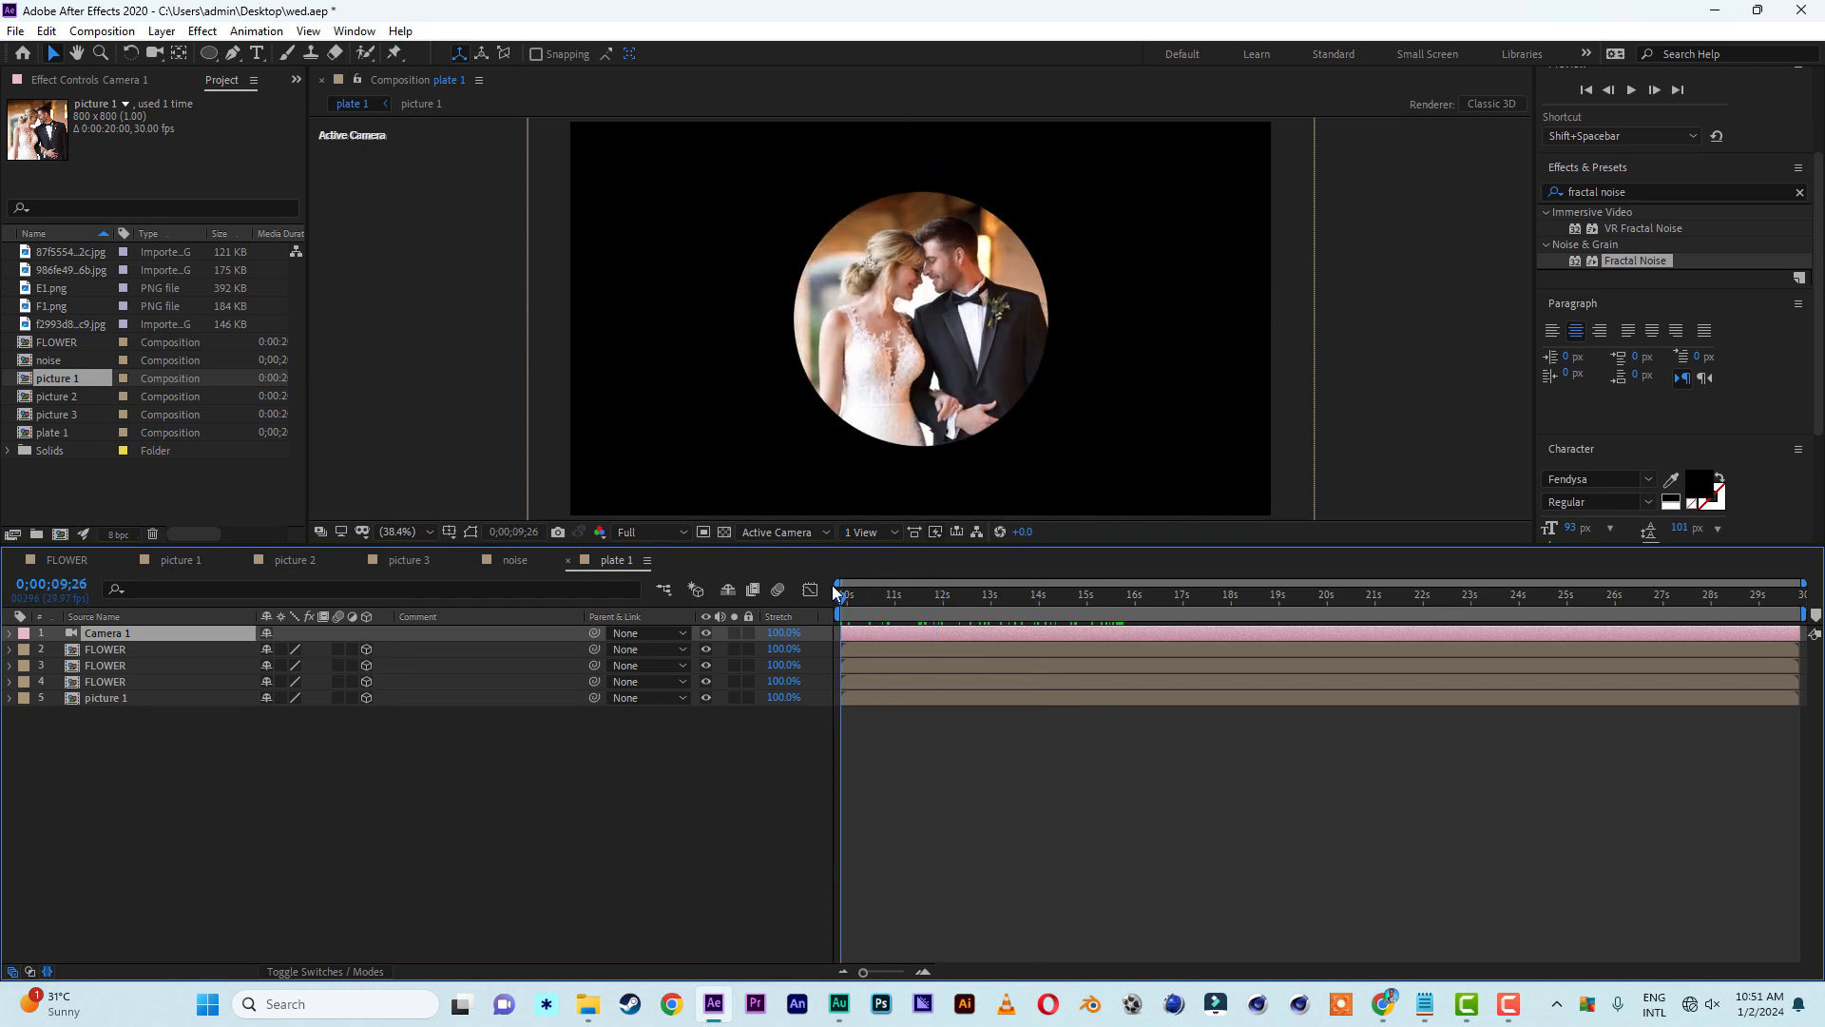
Set a Position keyframe for Camera 1 at 0;00;14;00
{"action": "key", "text": "p"}
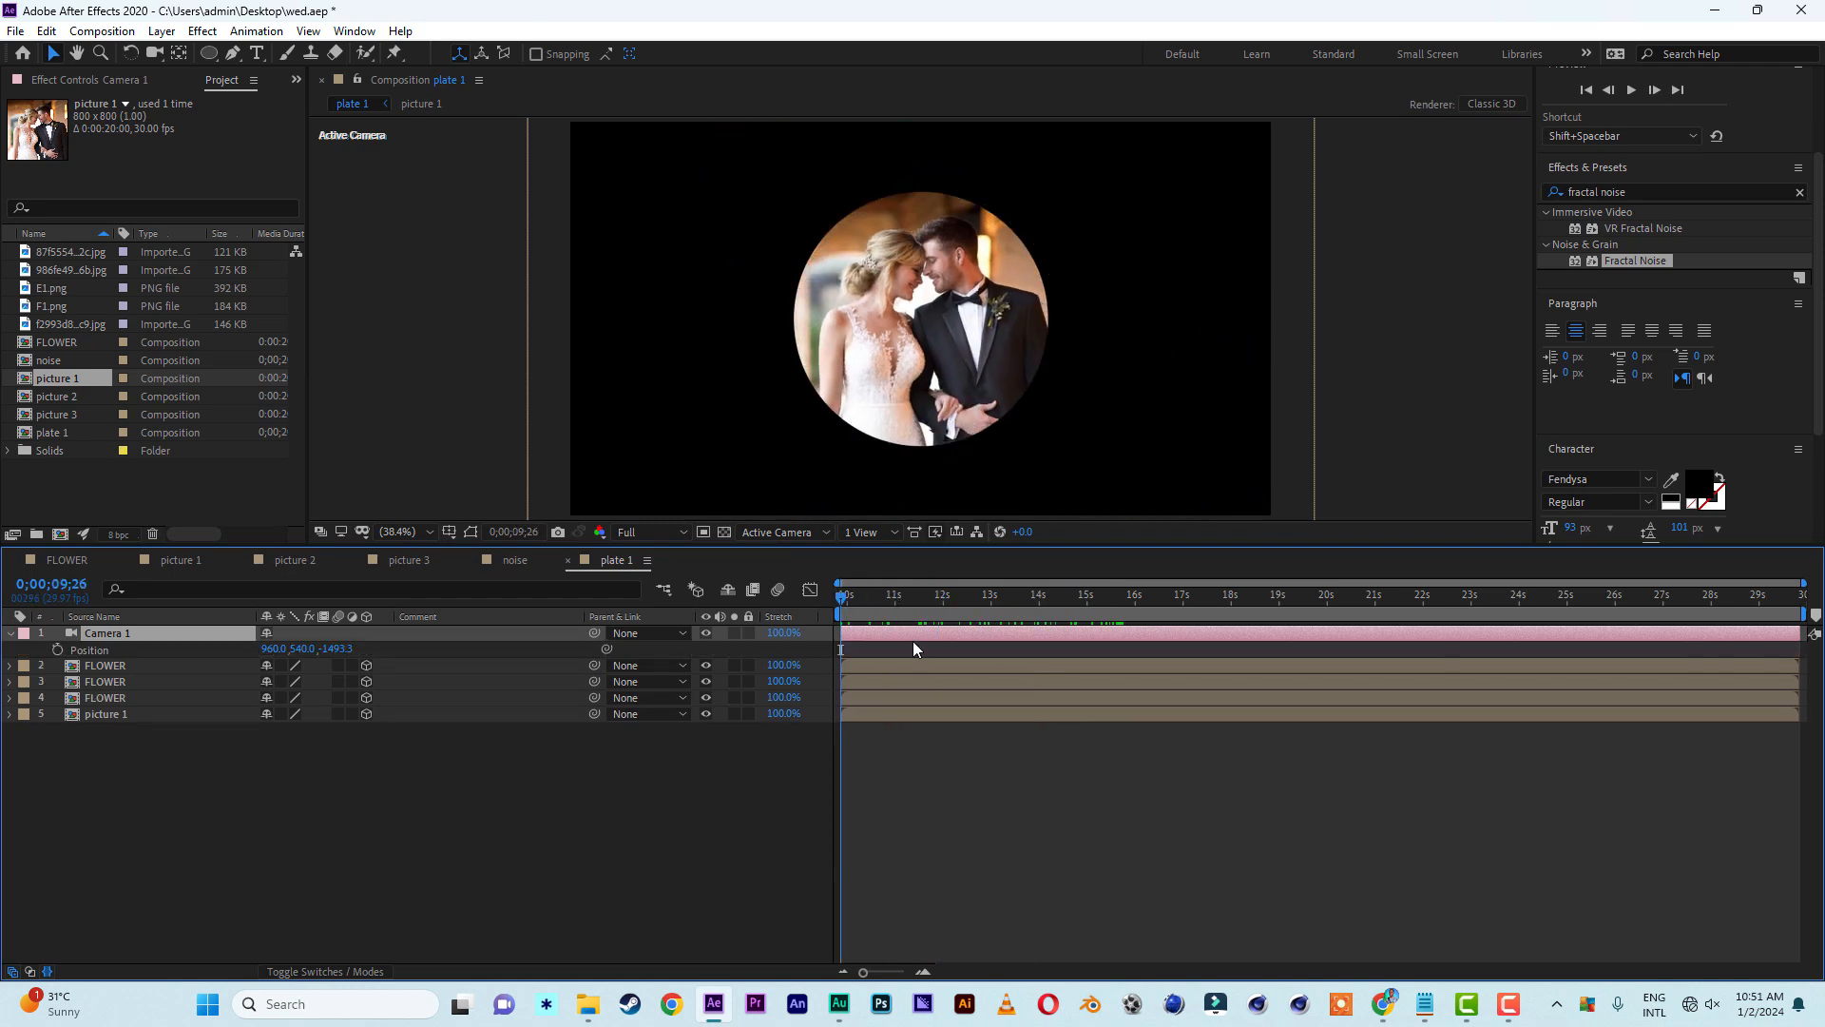
{"action": "left_click_drag", "start_coordinate": [946, 599], "coordinate": [1041, 607]}
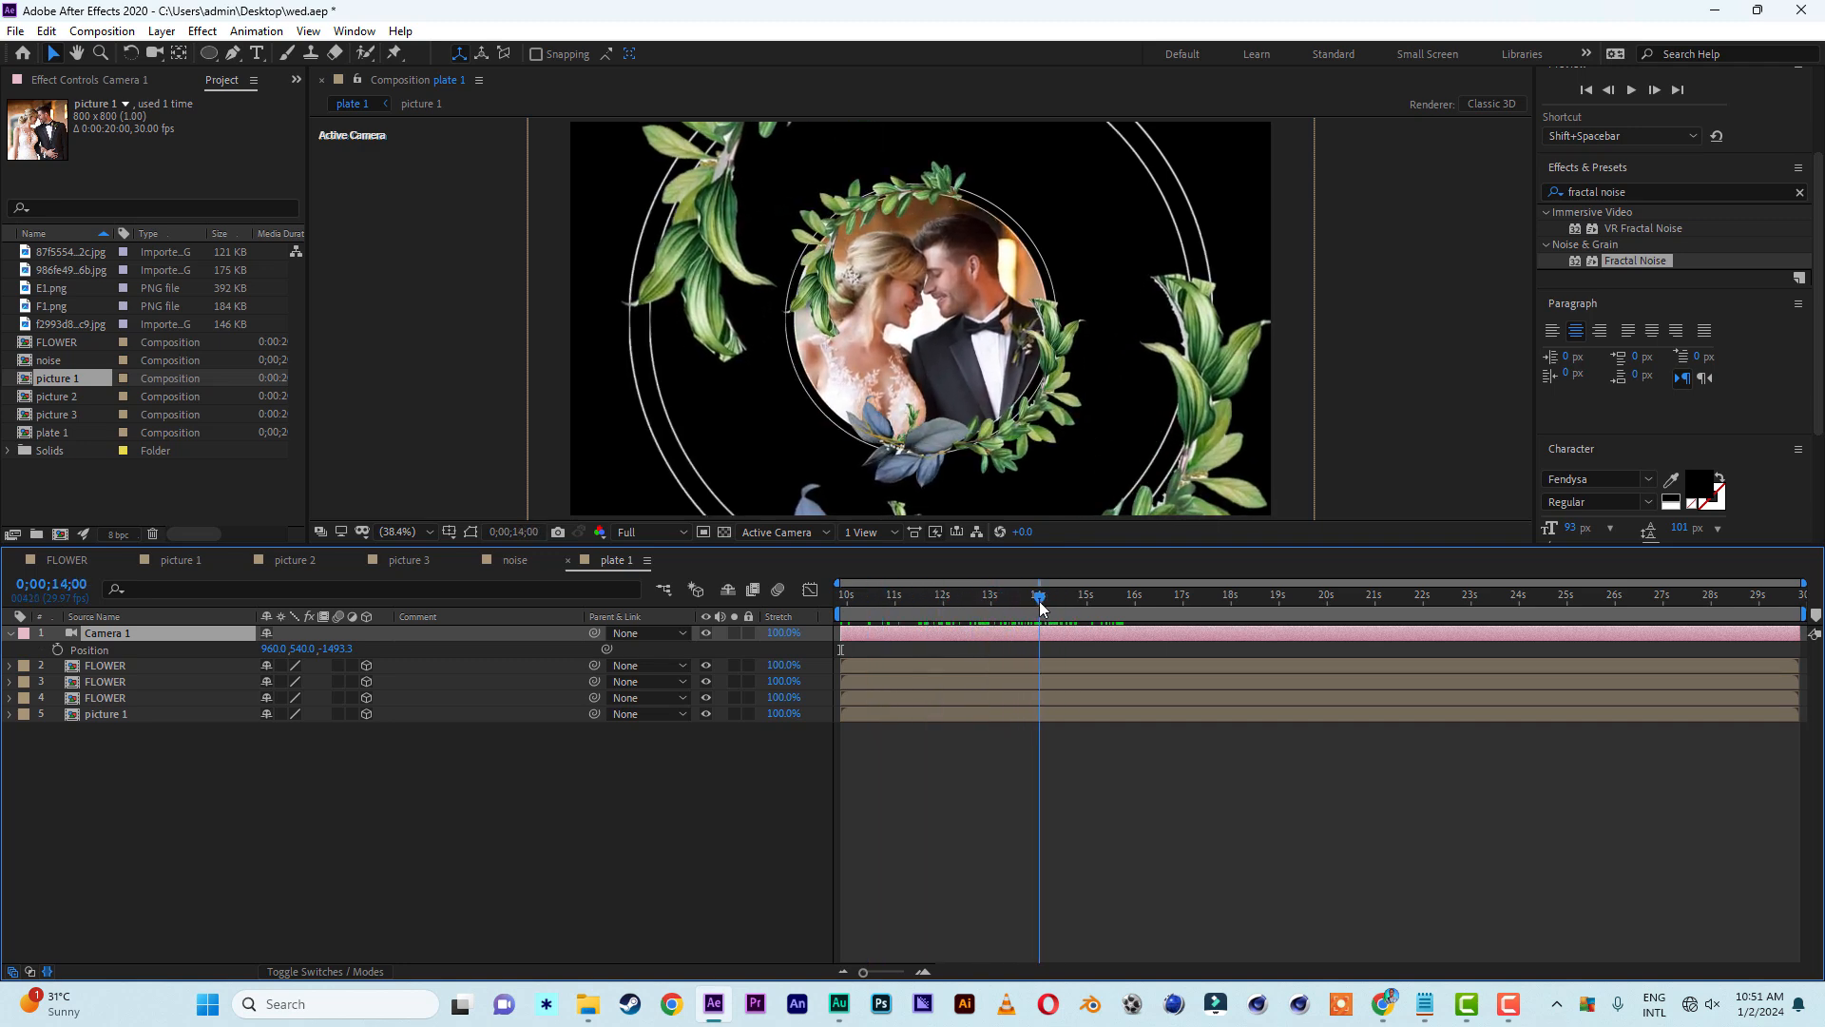
{"action": "mouse_move", "coordinate": [1039, 605]}
{"action": "left_mouse_down"}
{"action": "mouse_move", "coordinate": [1020, 605]}
{"action": "mouse_move", "coordinate": [1177, 663]}
{"action": "mouse_move", "coordinate": [1040, 632]}
{"action": "left_mouse_up"}
{"action": "left_click", "coordinate": [57, 649]}
Pull Camera 1 back to a Z position of -2742.5 and place that keyframe at the start of the composition
{"action": "left_click_drag", "start_coordinate": [1034, 600], "coordinate": [956, 611]}
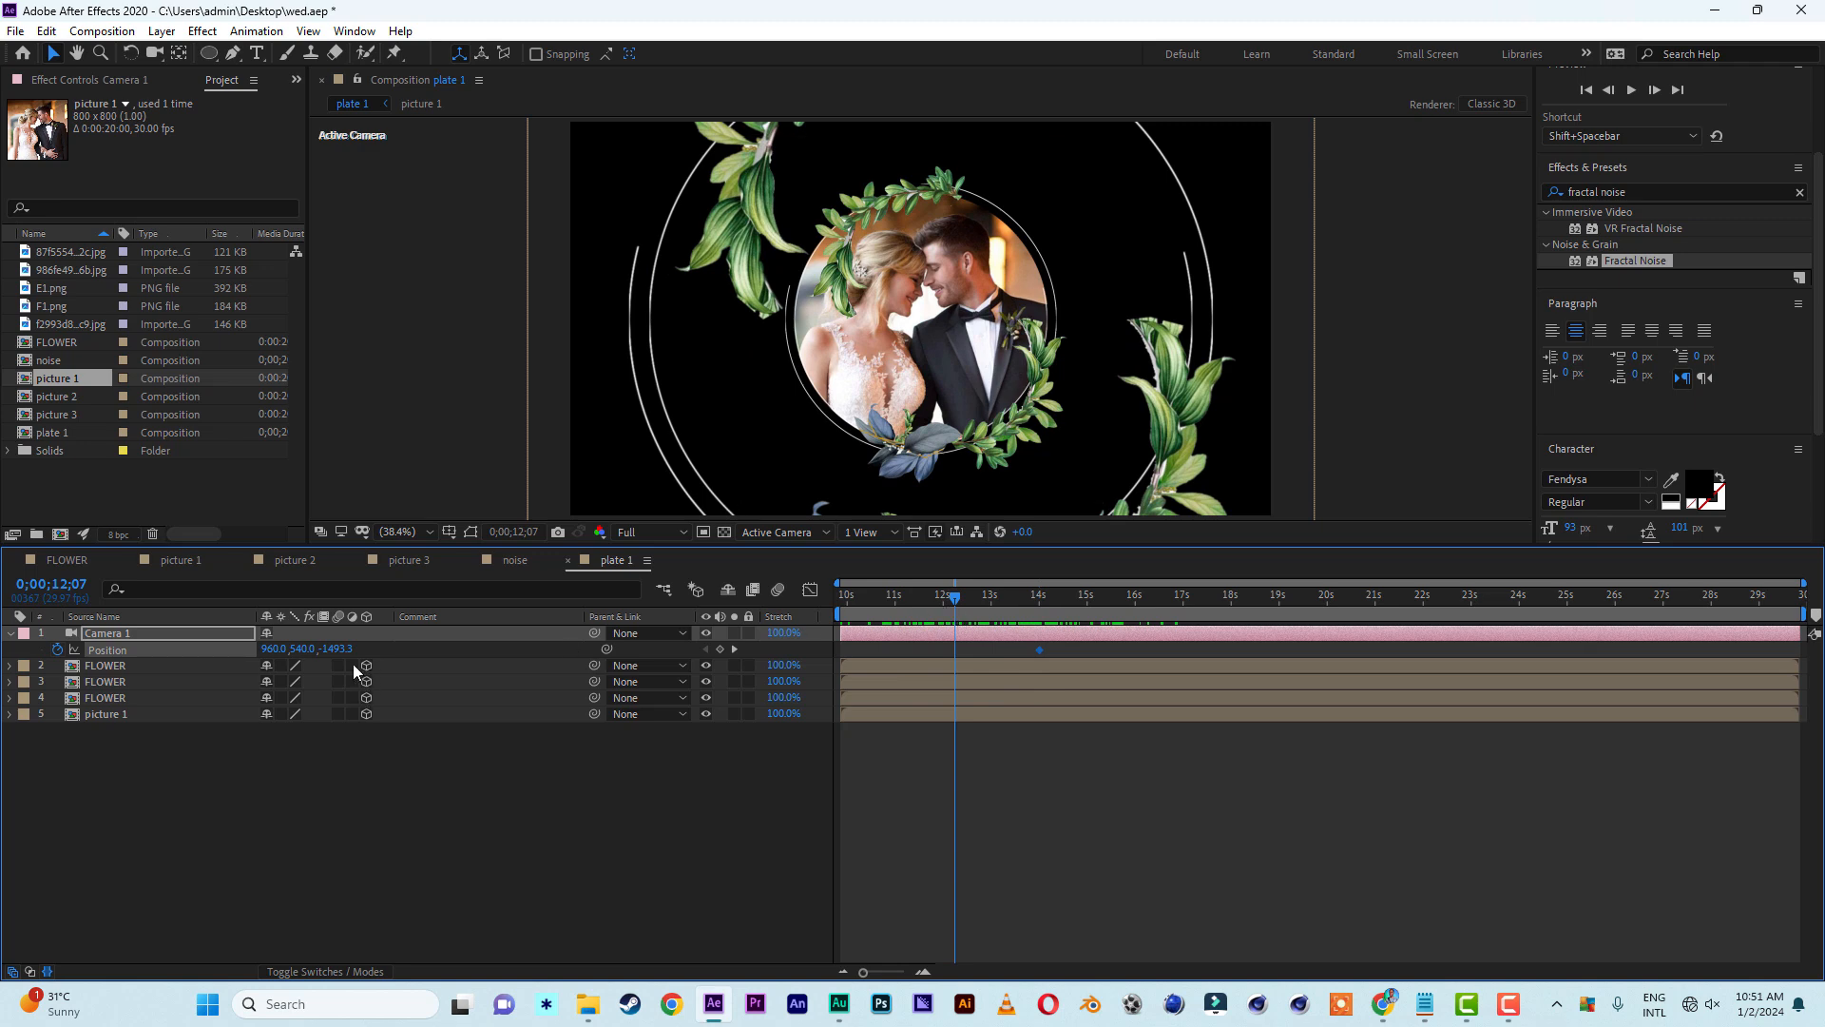
{"action": "left_click_drag", "start_coordinate": [337, 649], "coordinate": [14, 659]}
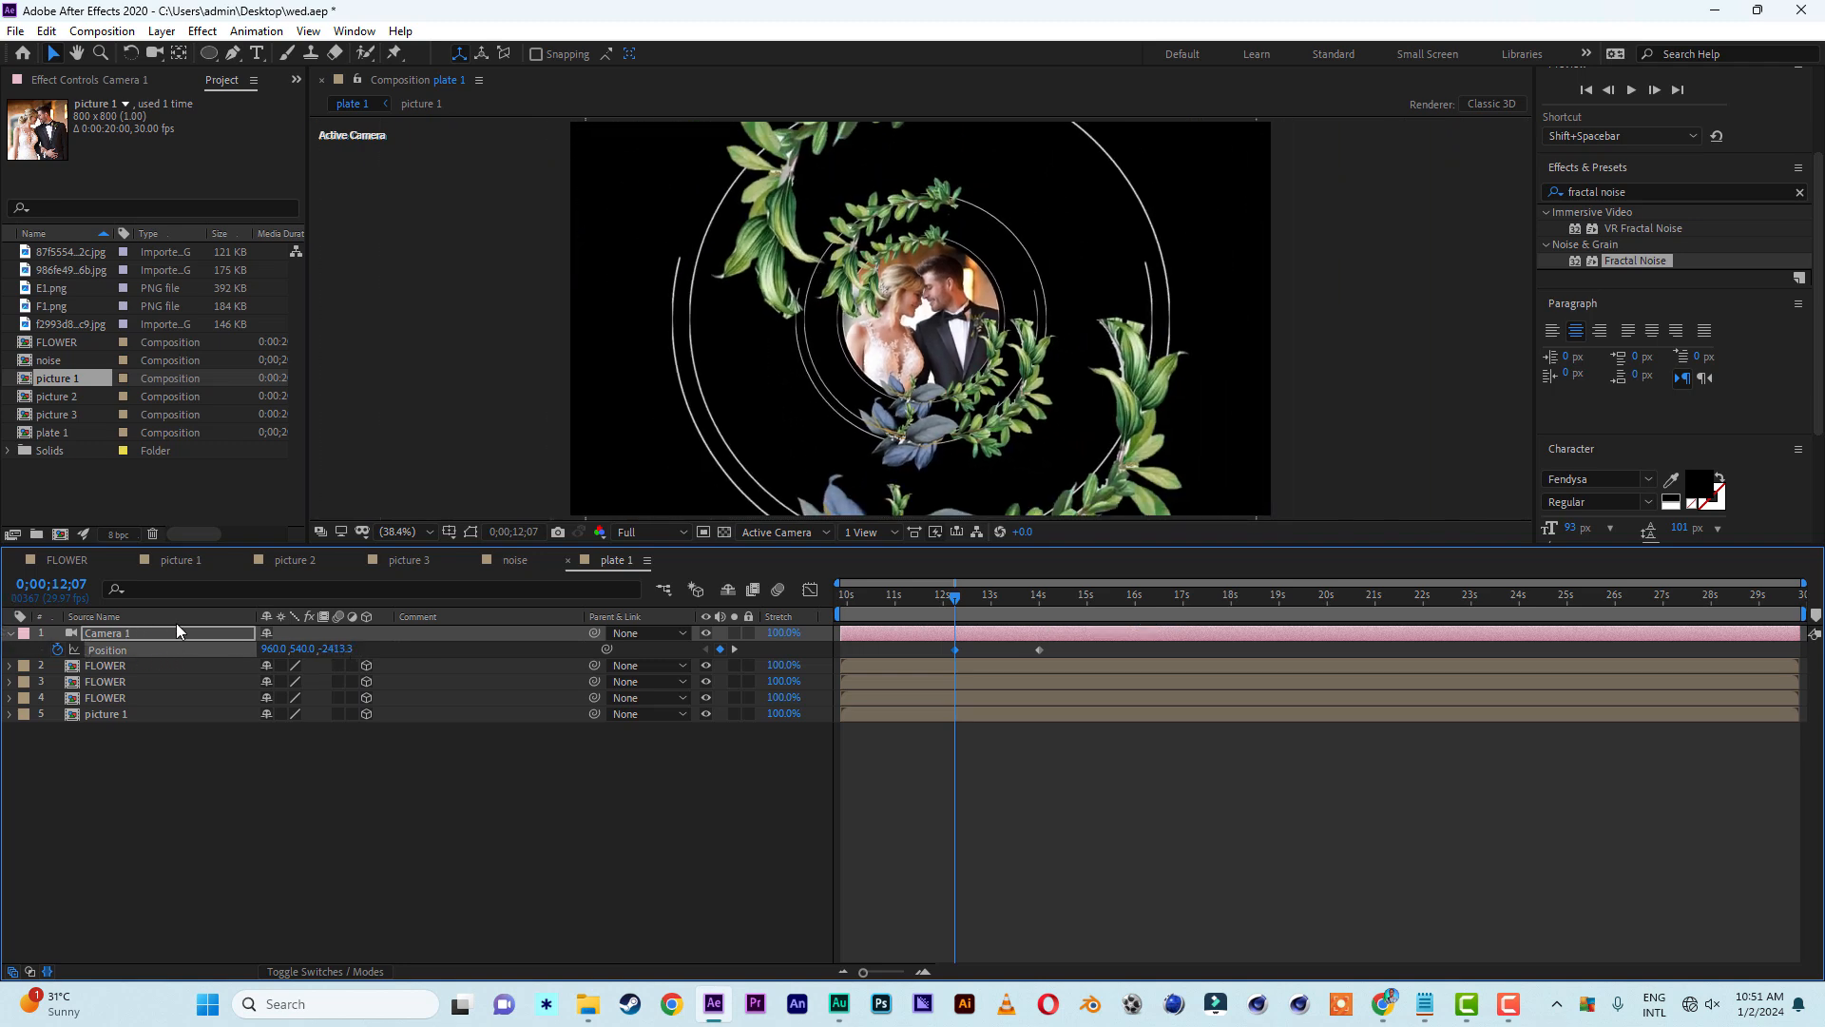
{"action": "left_click_drag", "start_coordinate": [343, 656], "coordinate": [0, 627]}
{"action": "left_click_drag", "start_coordinate": [956, 650], "coordinate": [757, 591]}
Preview the camera move, check the frames where the wreaths appear, and collapse Camera 1's properties
{"action": "key", "text": "space"}
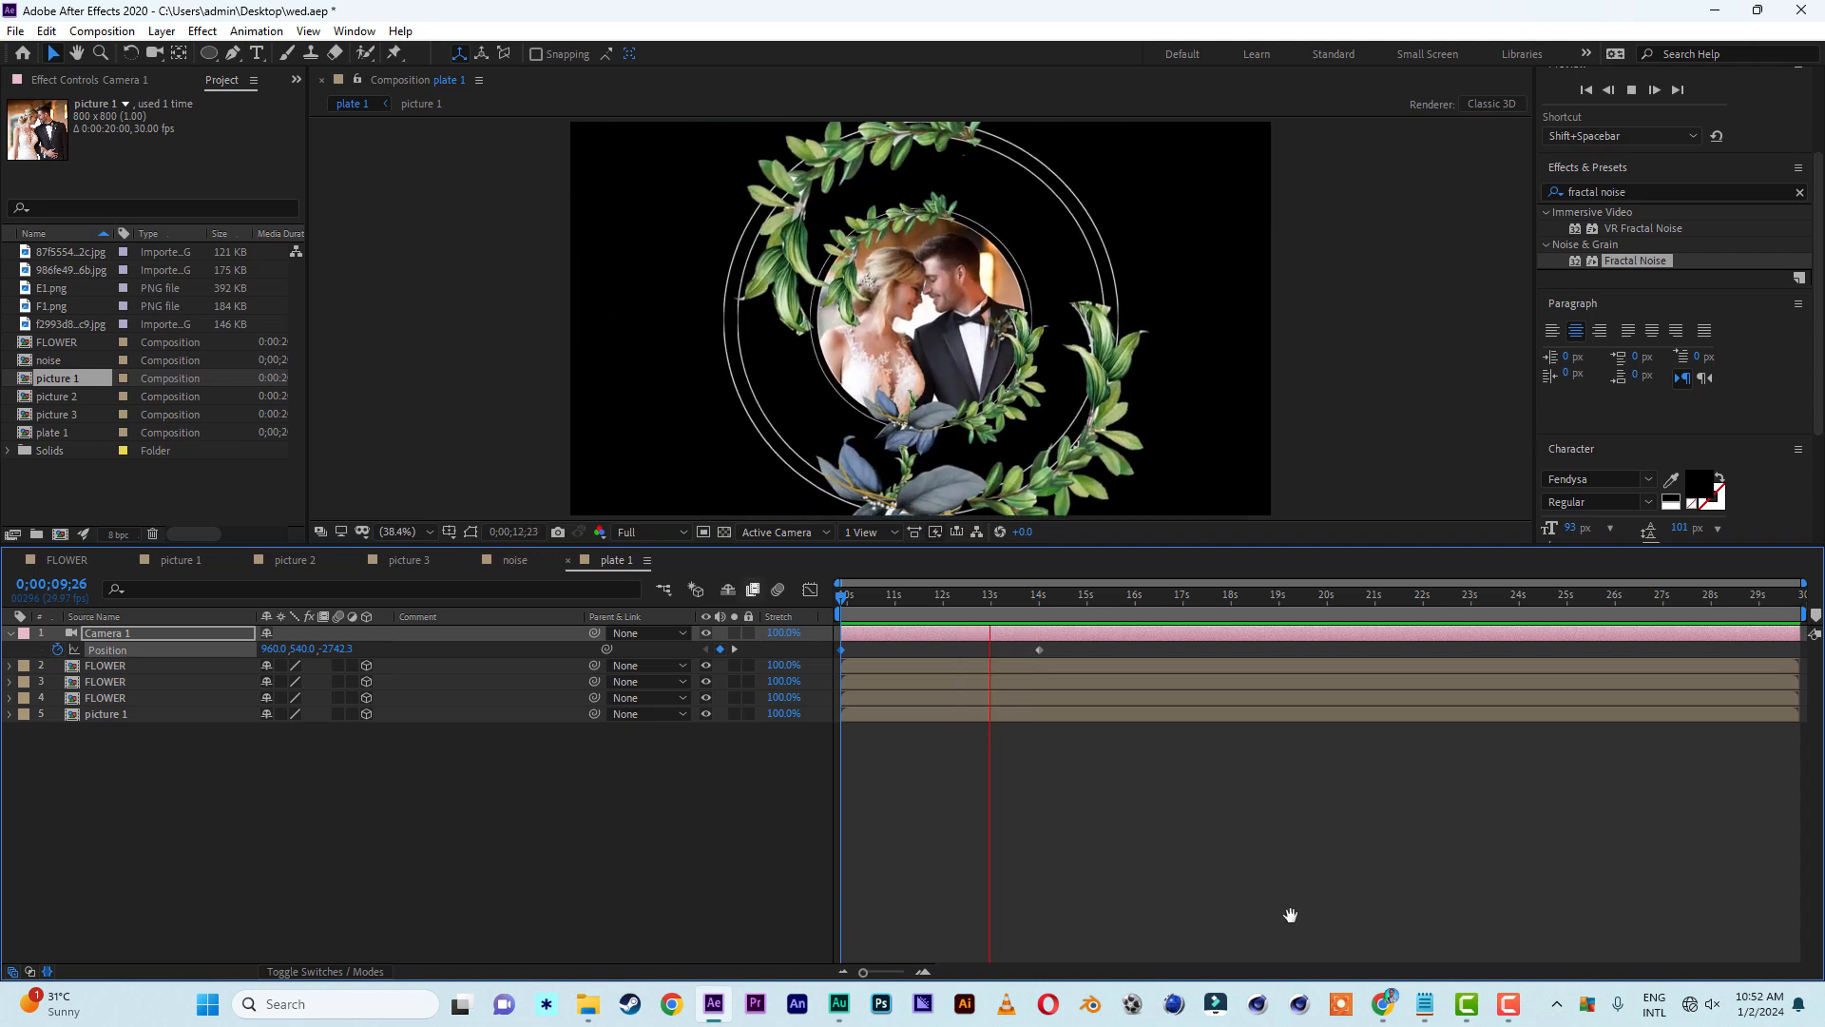
{"action": "key", "text": "space"}
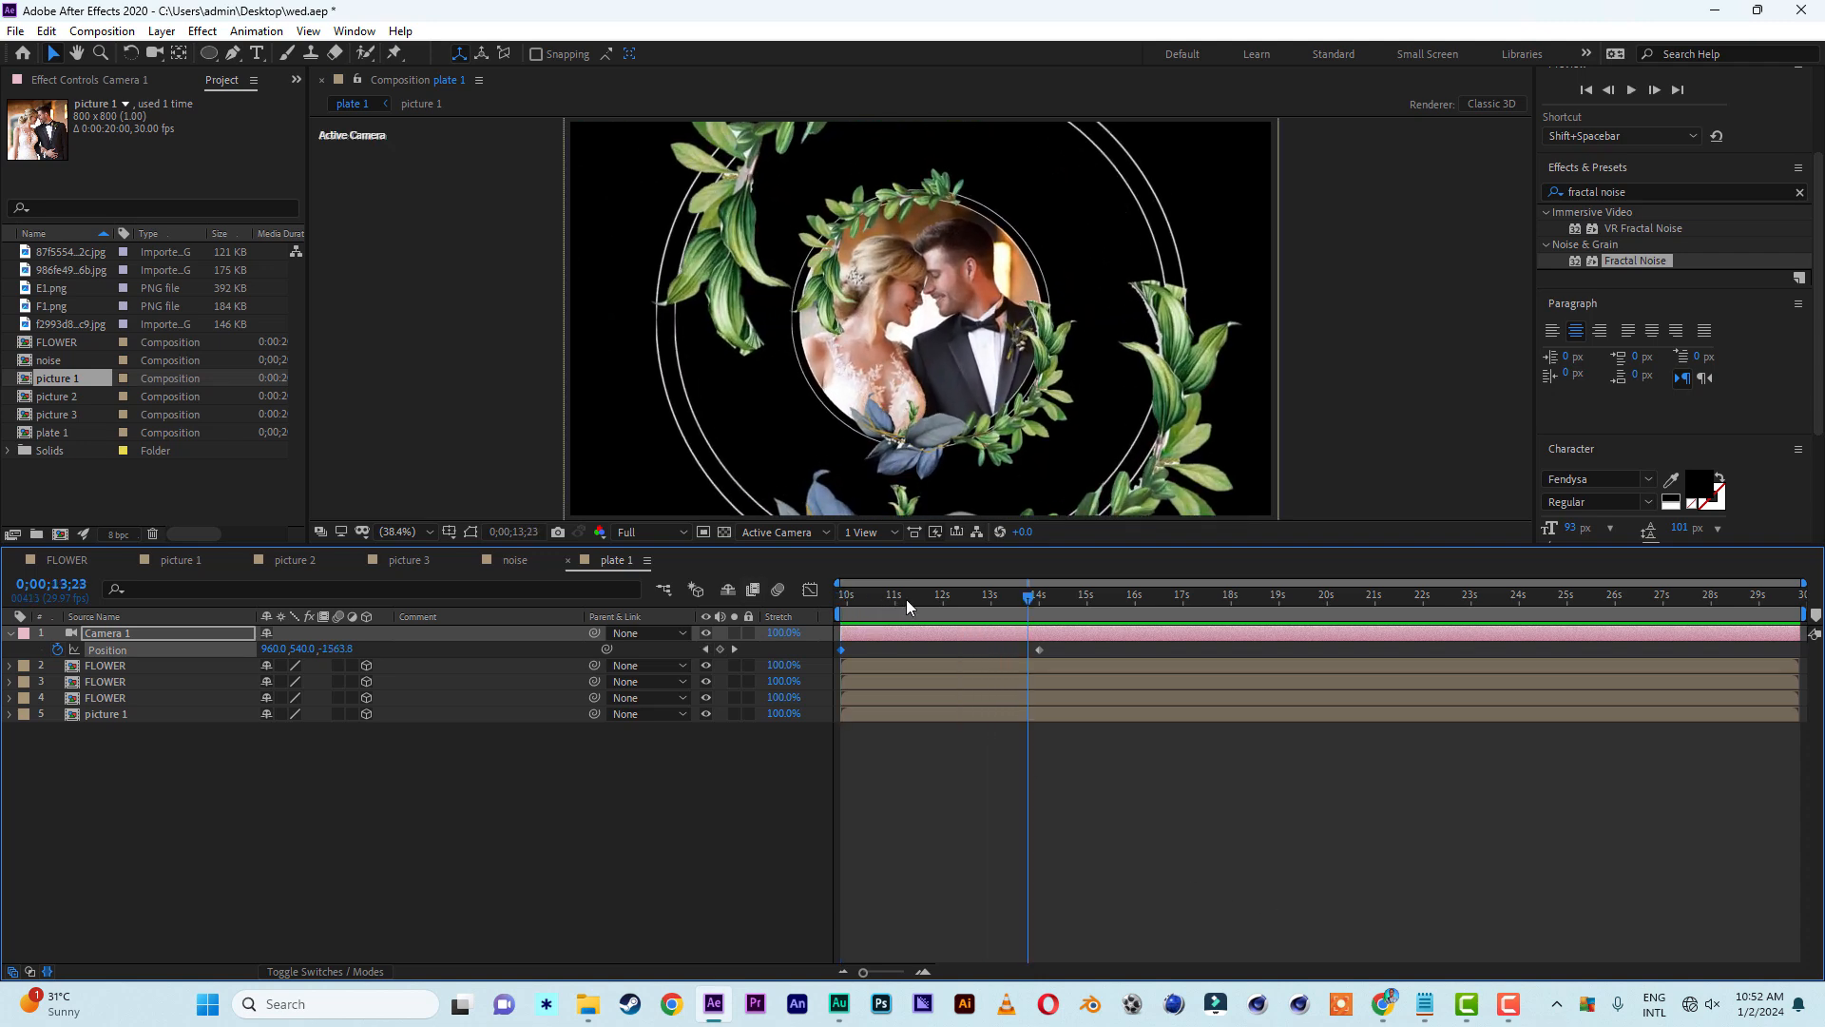
{"action": "left_click", "coordinate": [865, 599]}
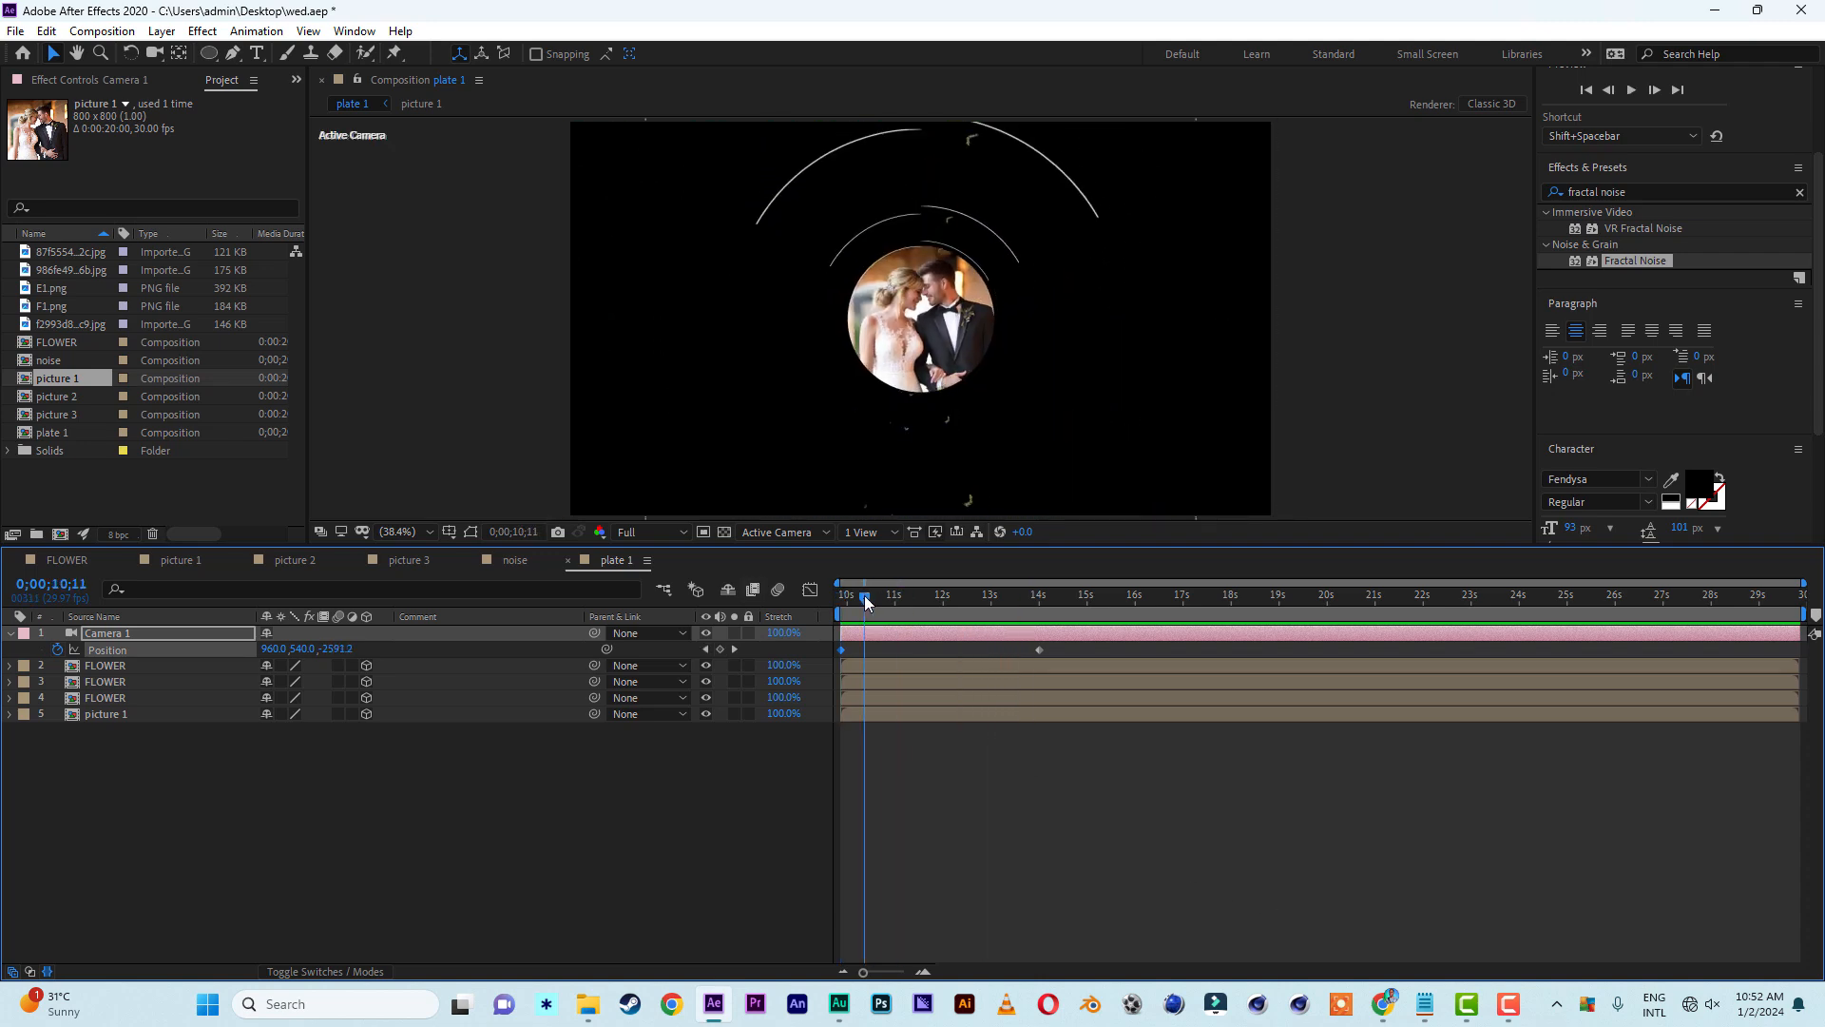
{"action": "left_click", "coordinate": [879, 599]}
{"action": "mouse_move", "coordinate": [888, 603]}
{"action": "left_mouse_down"}
{"action": "mouse_move", "coordinate": [939, 613]}
{"action": "mouse_move", "coordinate": [920, 606]}
{"action": "left_mouse_up"}
{"action": "left_click", "coordinate": [11, 634]}
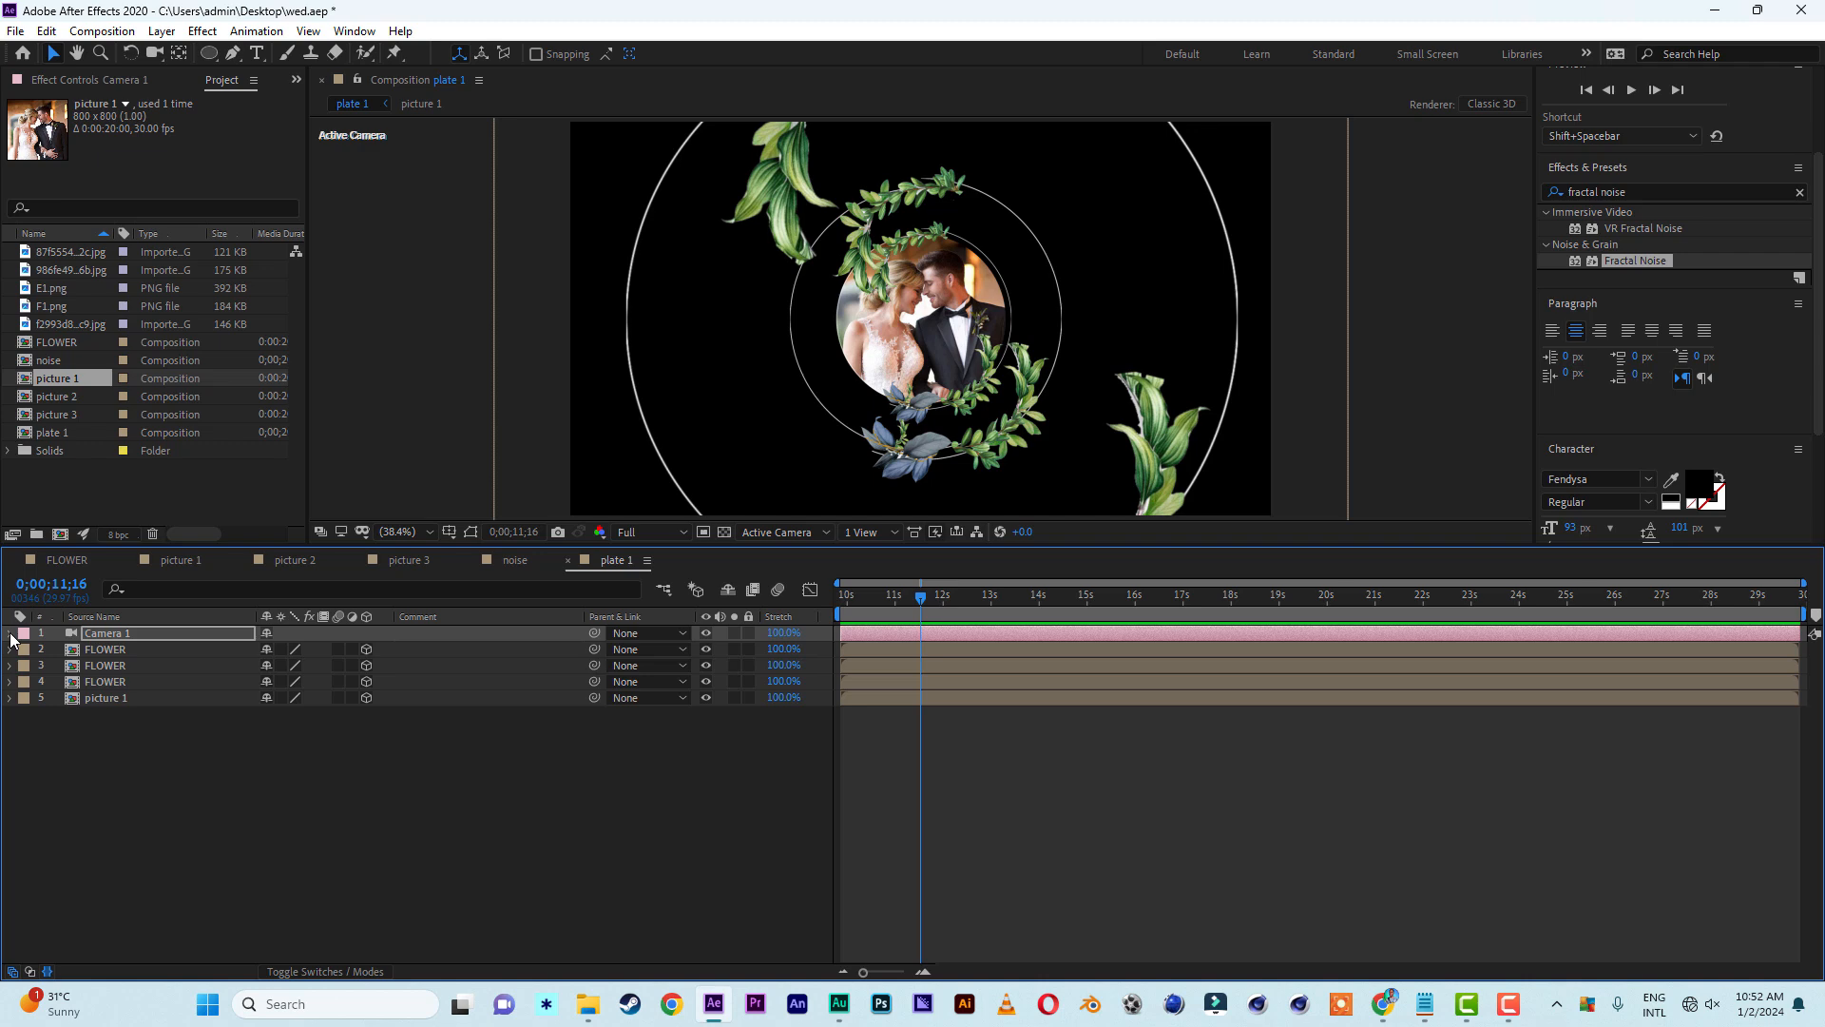
Stagger the second and third FLOWER layers, starting them about half a second and just under one second after the first
{"action": "left_click", "coordinate": [127, 681]}
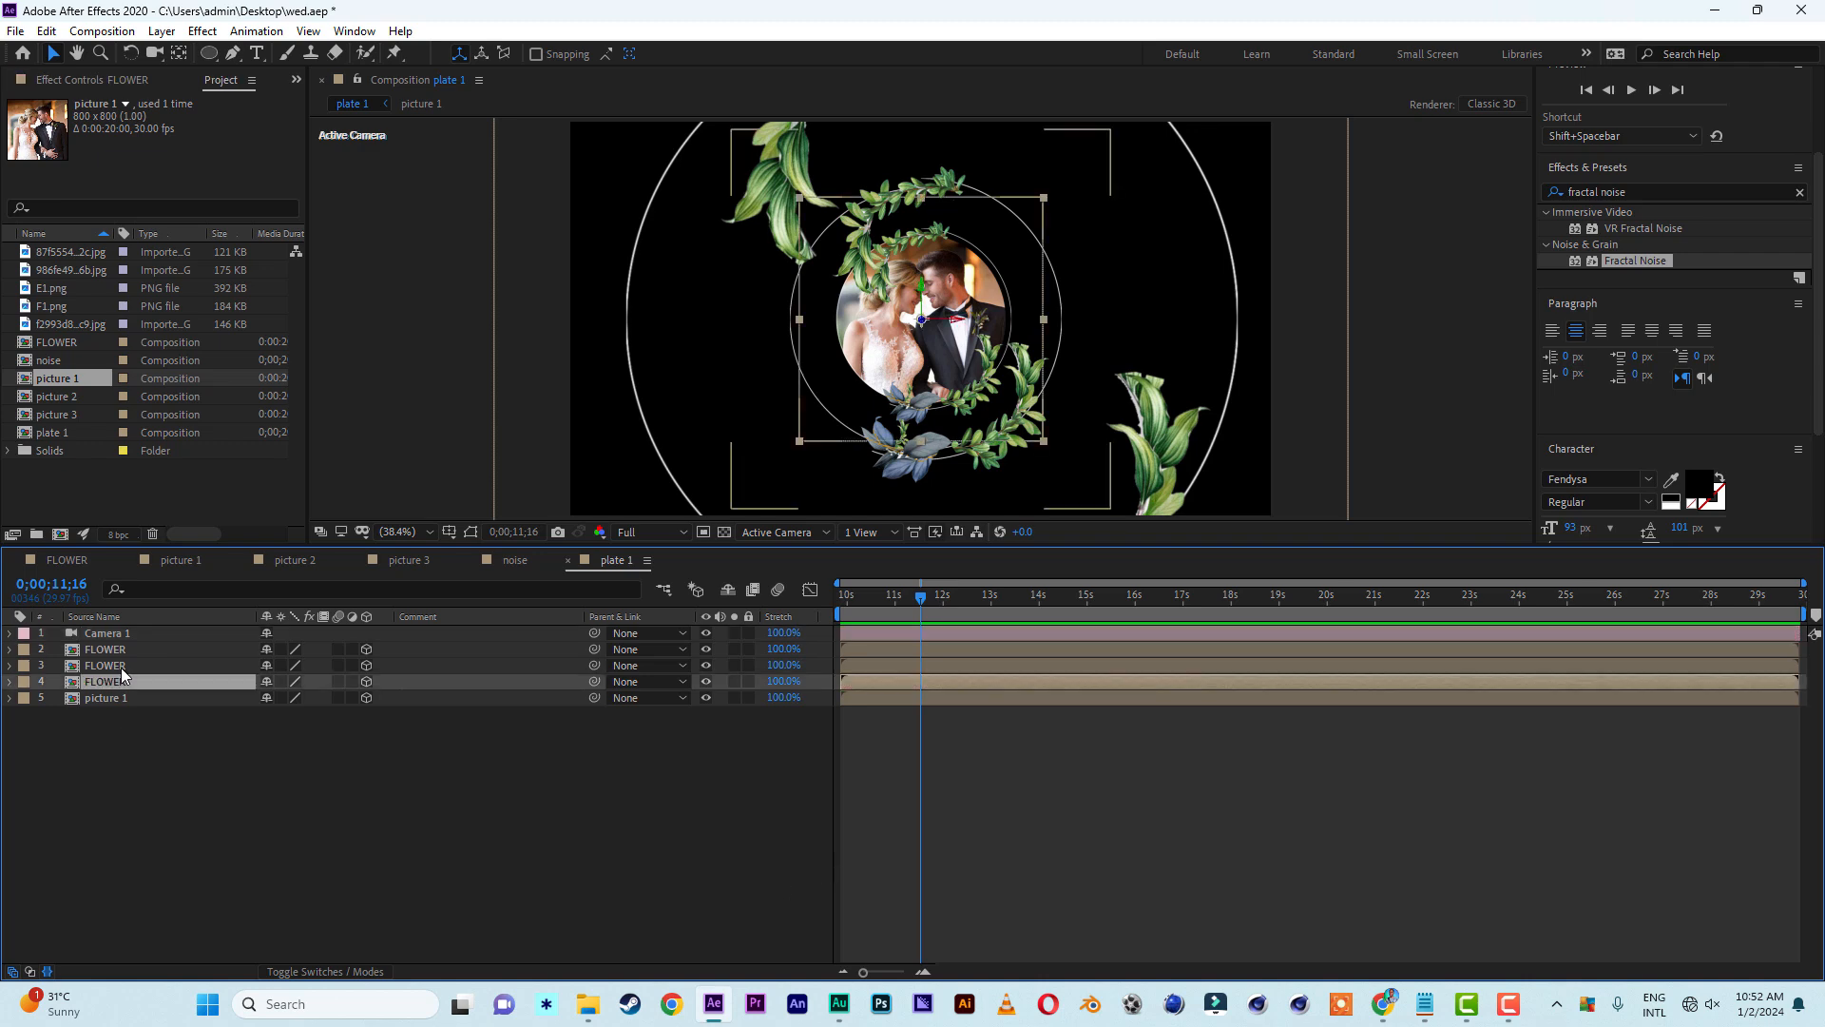
{"action": "left_click", "coordinate": [126, 666]}
{"action": "left_click_drag", "start_coordinate": [882, 665], "coordinate": [903, 663]}
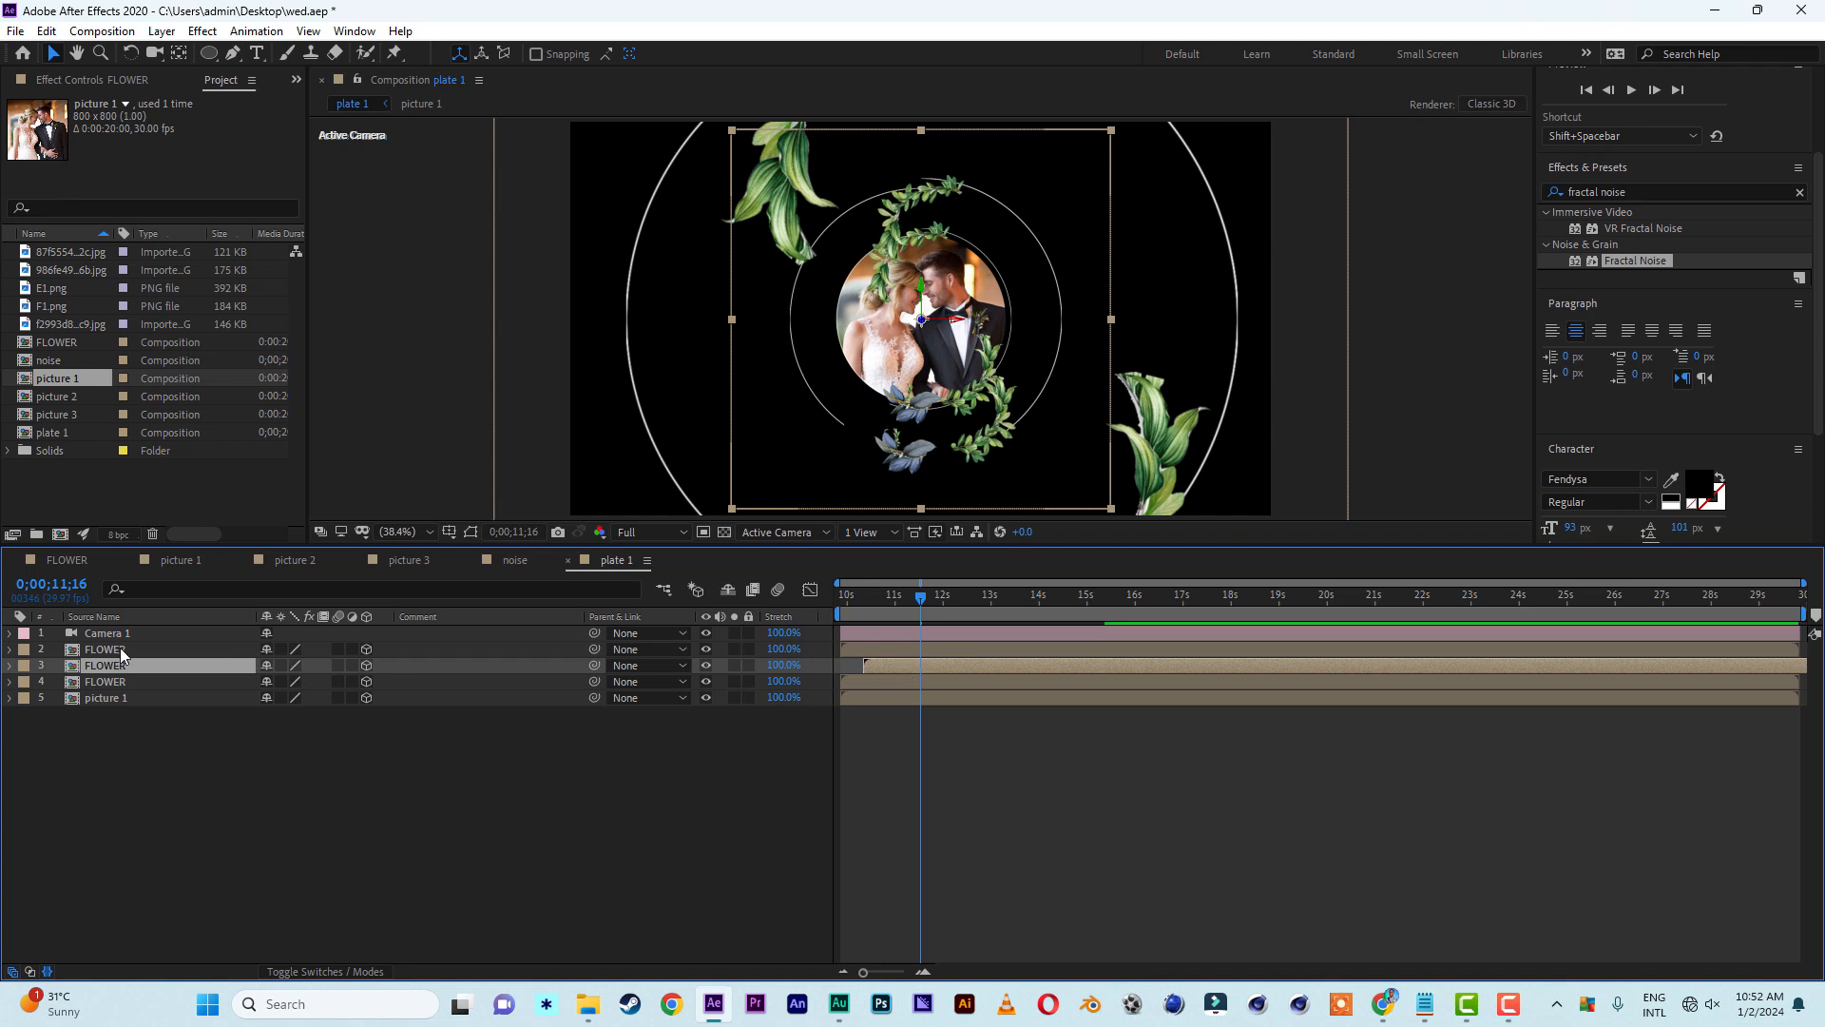
{"action": "left_click", "coordinate": [114, 682]}
{"action": "left_click_drag", "start_coordinate": [905, 682], "coordinate": [945, 684]}
Play the composition from its start to review the staggered wreaths, stopping at 0;00;11;17
{"action": "left_click_drag", "start_coordinate": [901, 599], "coordinate": [665, 590]}
{"action": "key", "text": "space"}
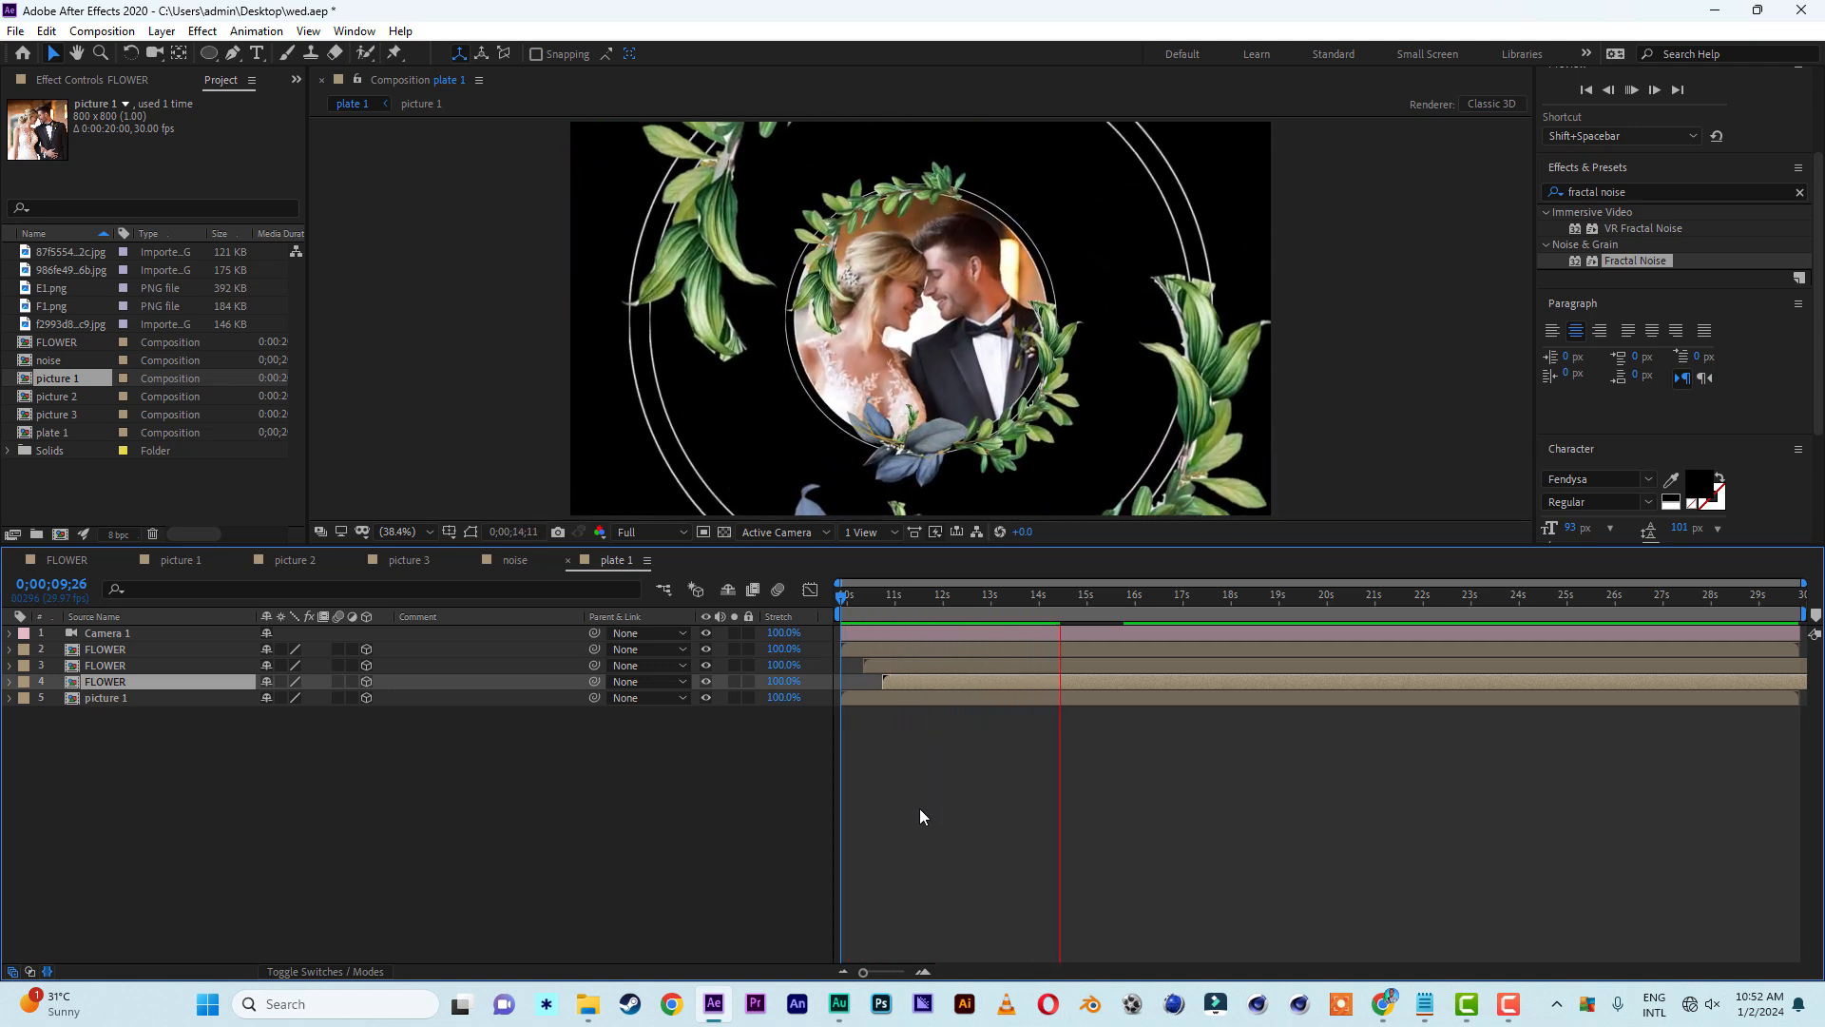
{"action": "left_click_drag", "start_coordinate": [933, 595], "coordinate": [825, 589]}
{"action": "key", "text": "space"}
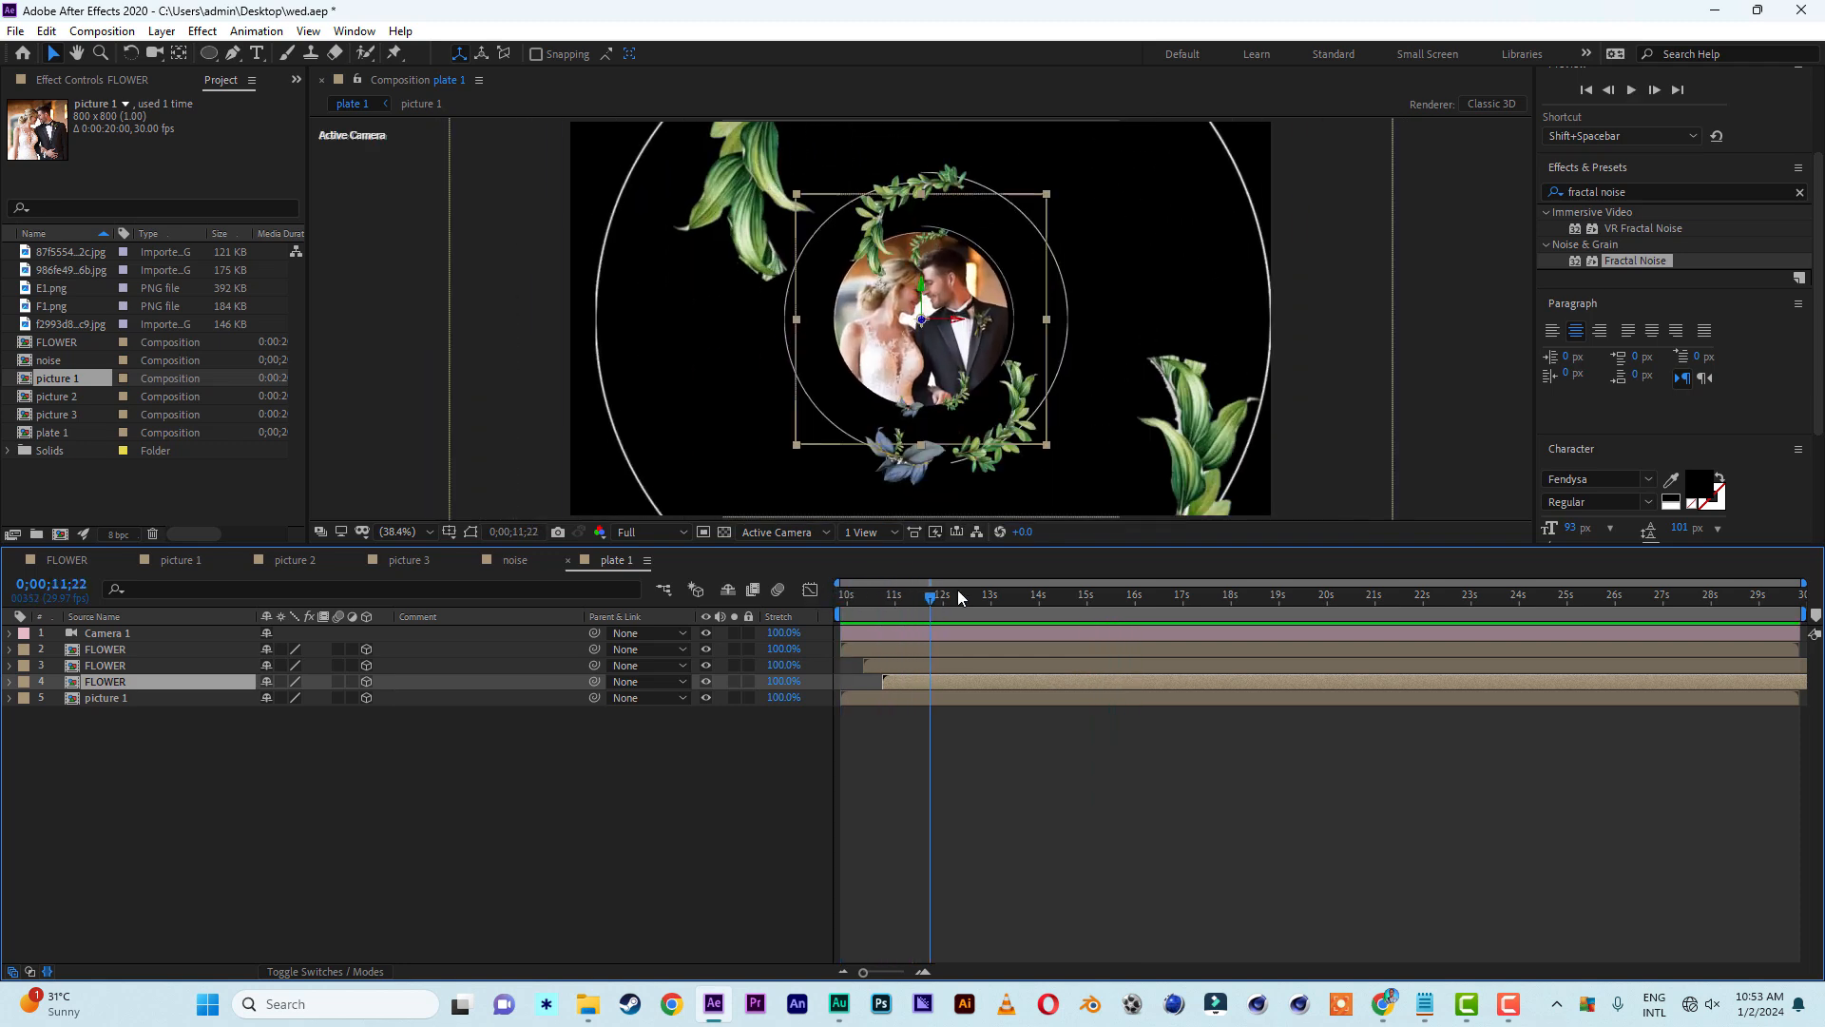
{"action": "key", "text": "space"}
{"action": "left_click", "coordinate": [921, 593]}
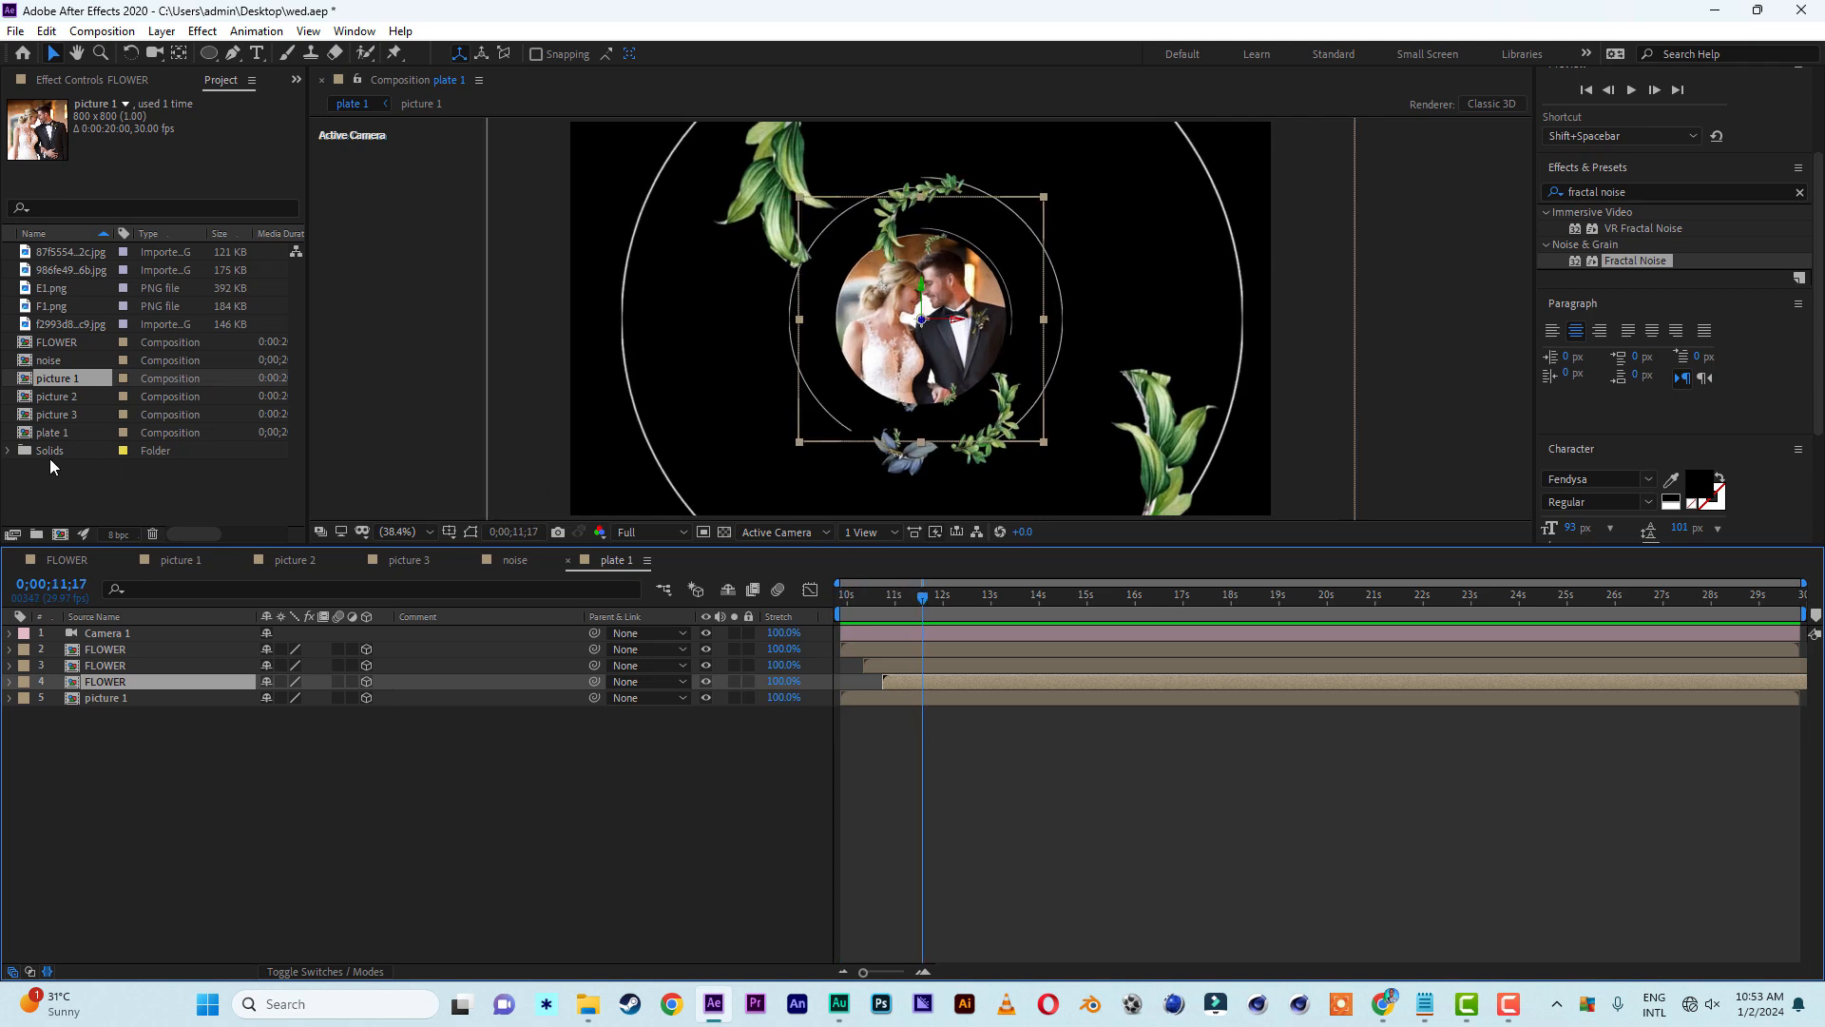
Add the noise composition to plate 1 directly above picture 1 and hide the layer
{"action": "key", "text": "Up"}
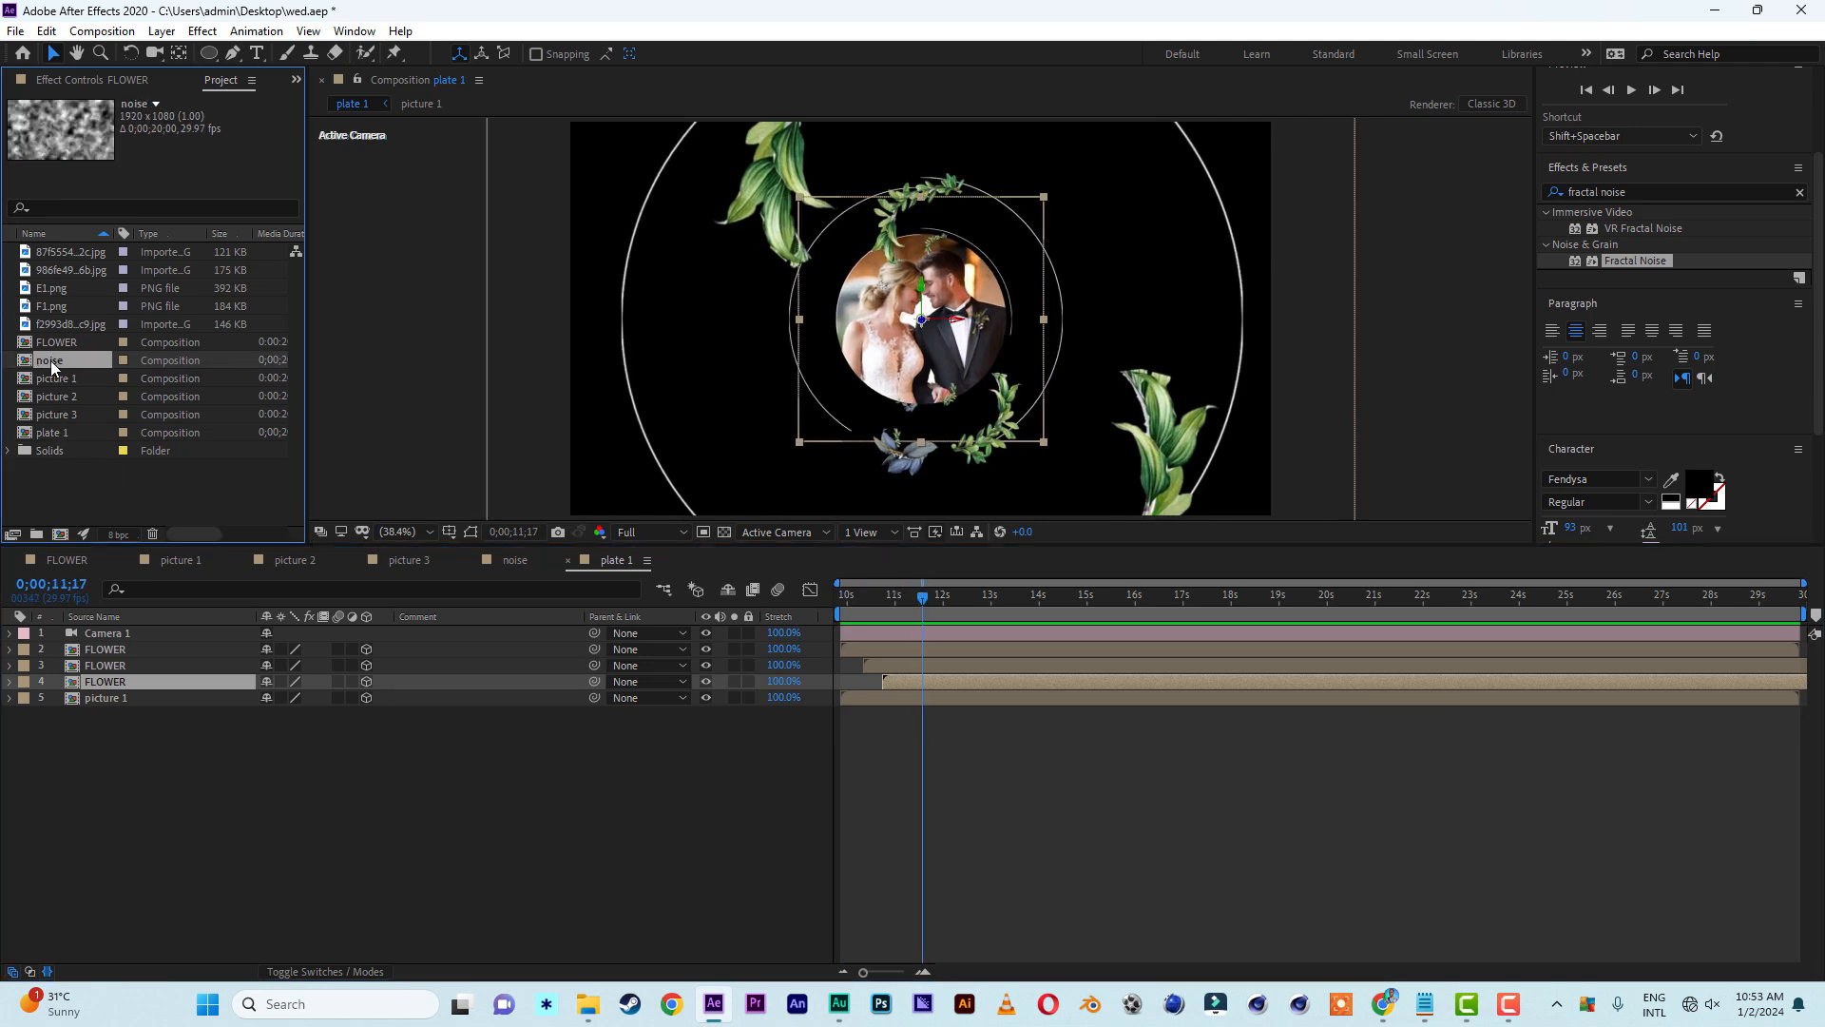
{"action": "left_click_drag", "start_coordinate": [51, 367], "coordinate": [112, 693]}
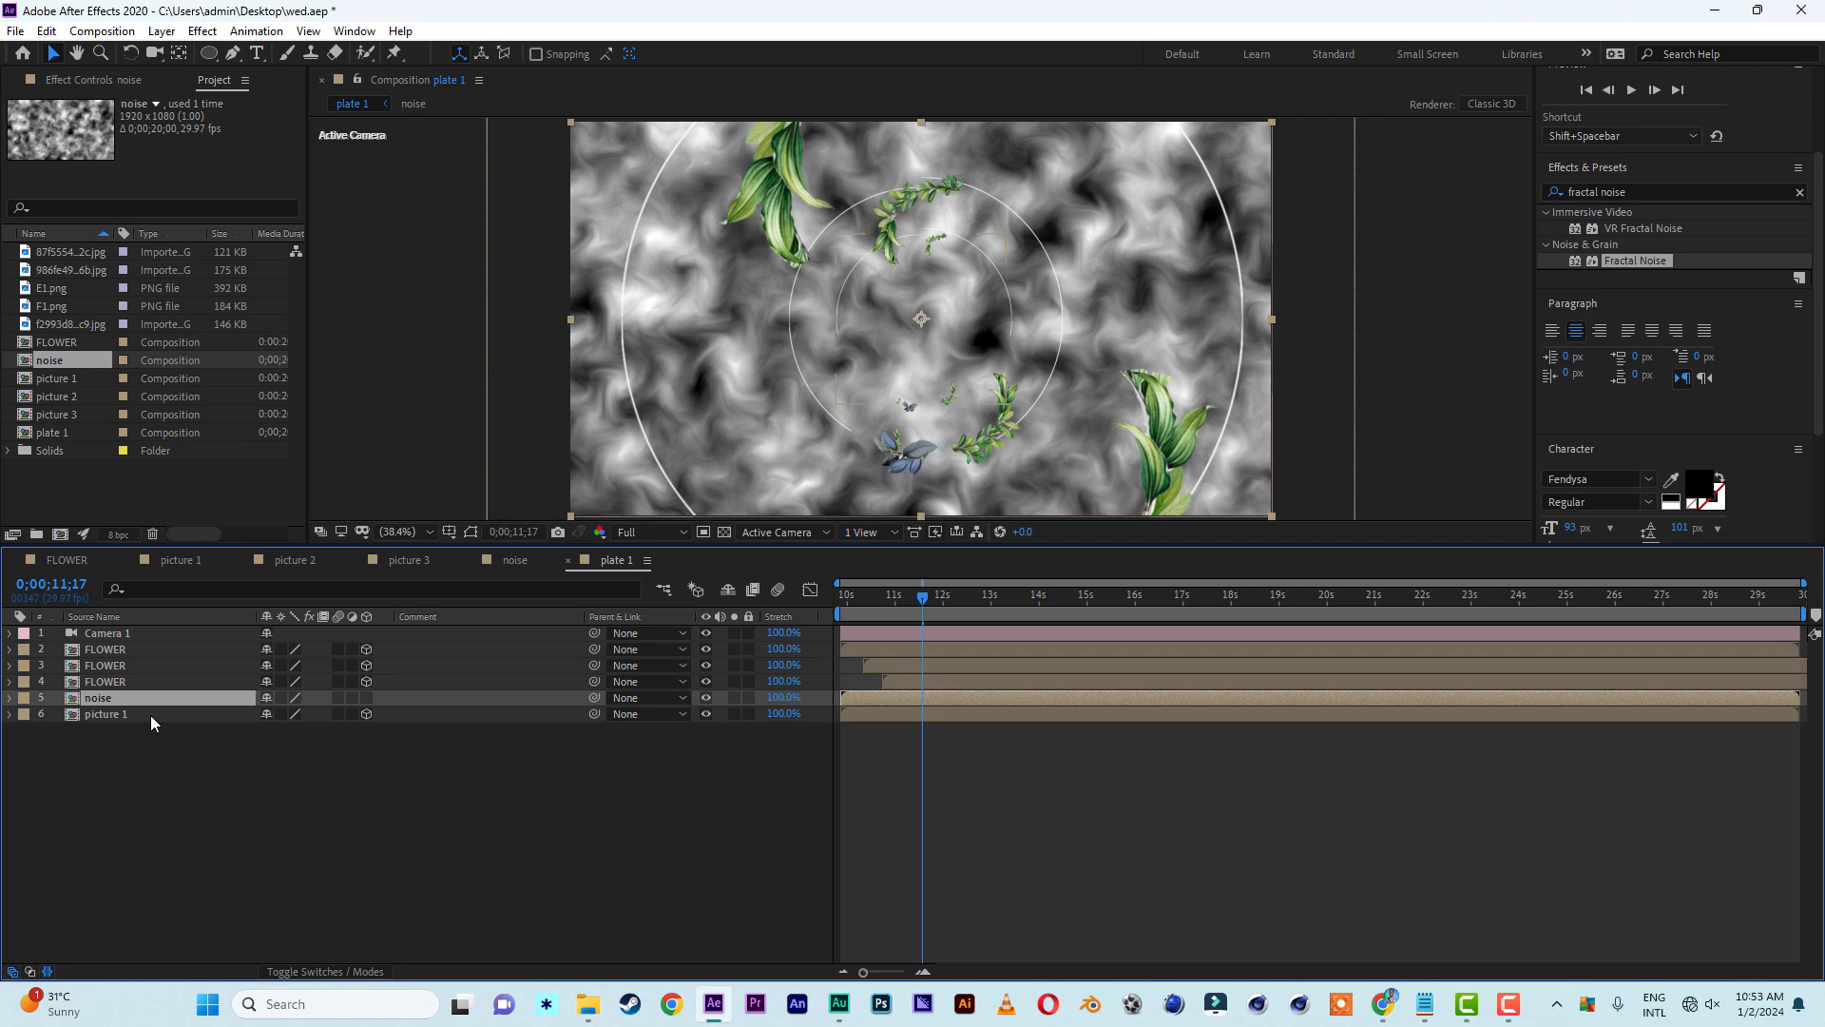
{"action": "left_click", "coordinate": [705, 696]}
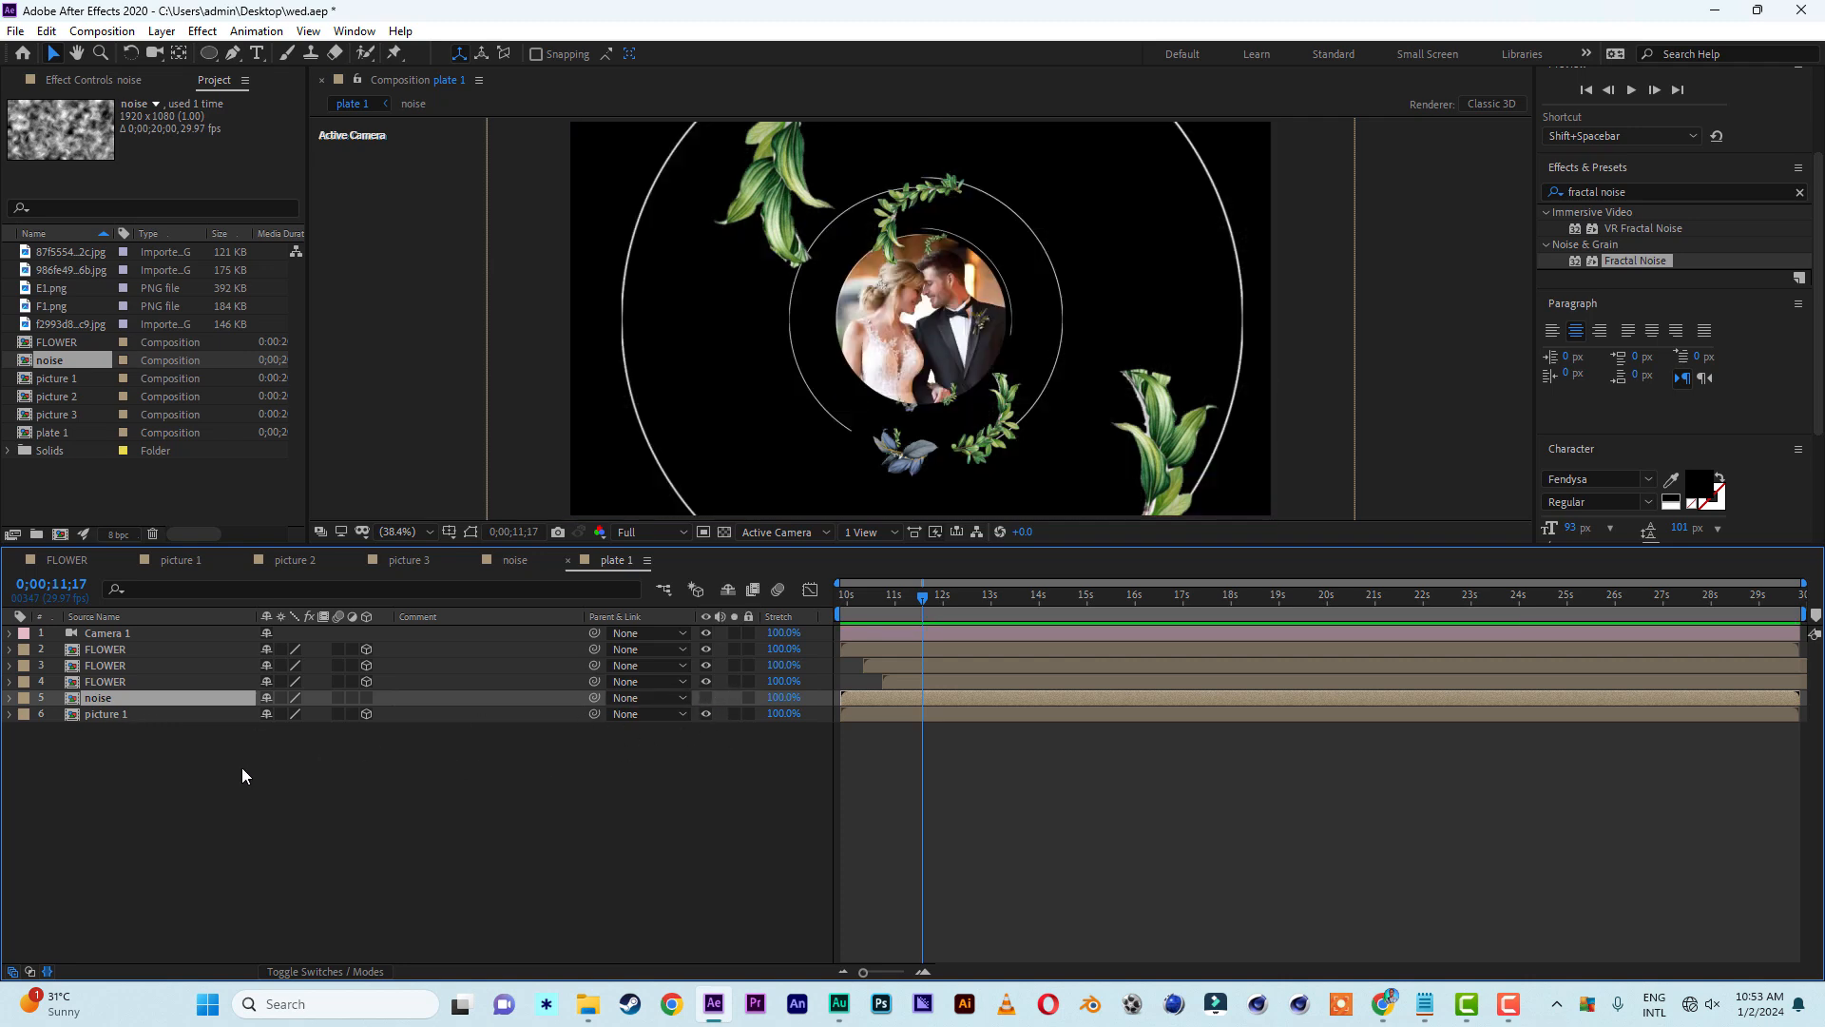
Apply the CC Image Wipe effect to the picture 1 layer and use the noise layer as its gradient
{"action": "left_click", "coordinate": [145, 715]}
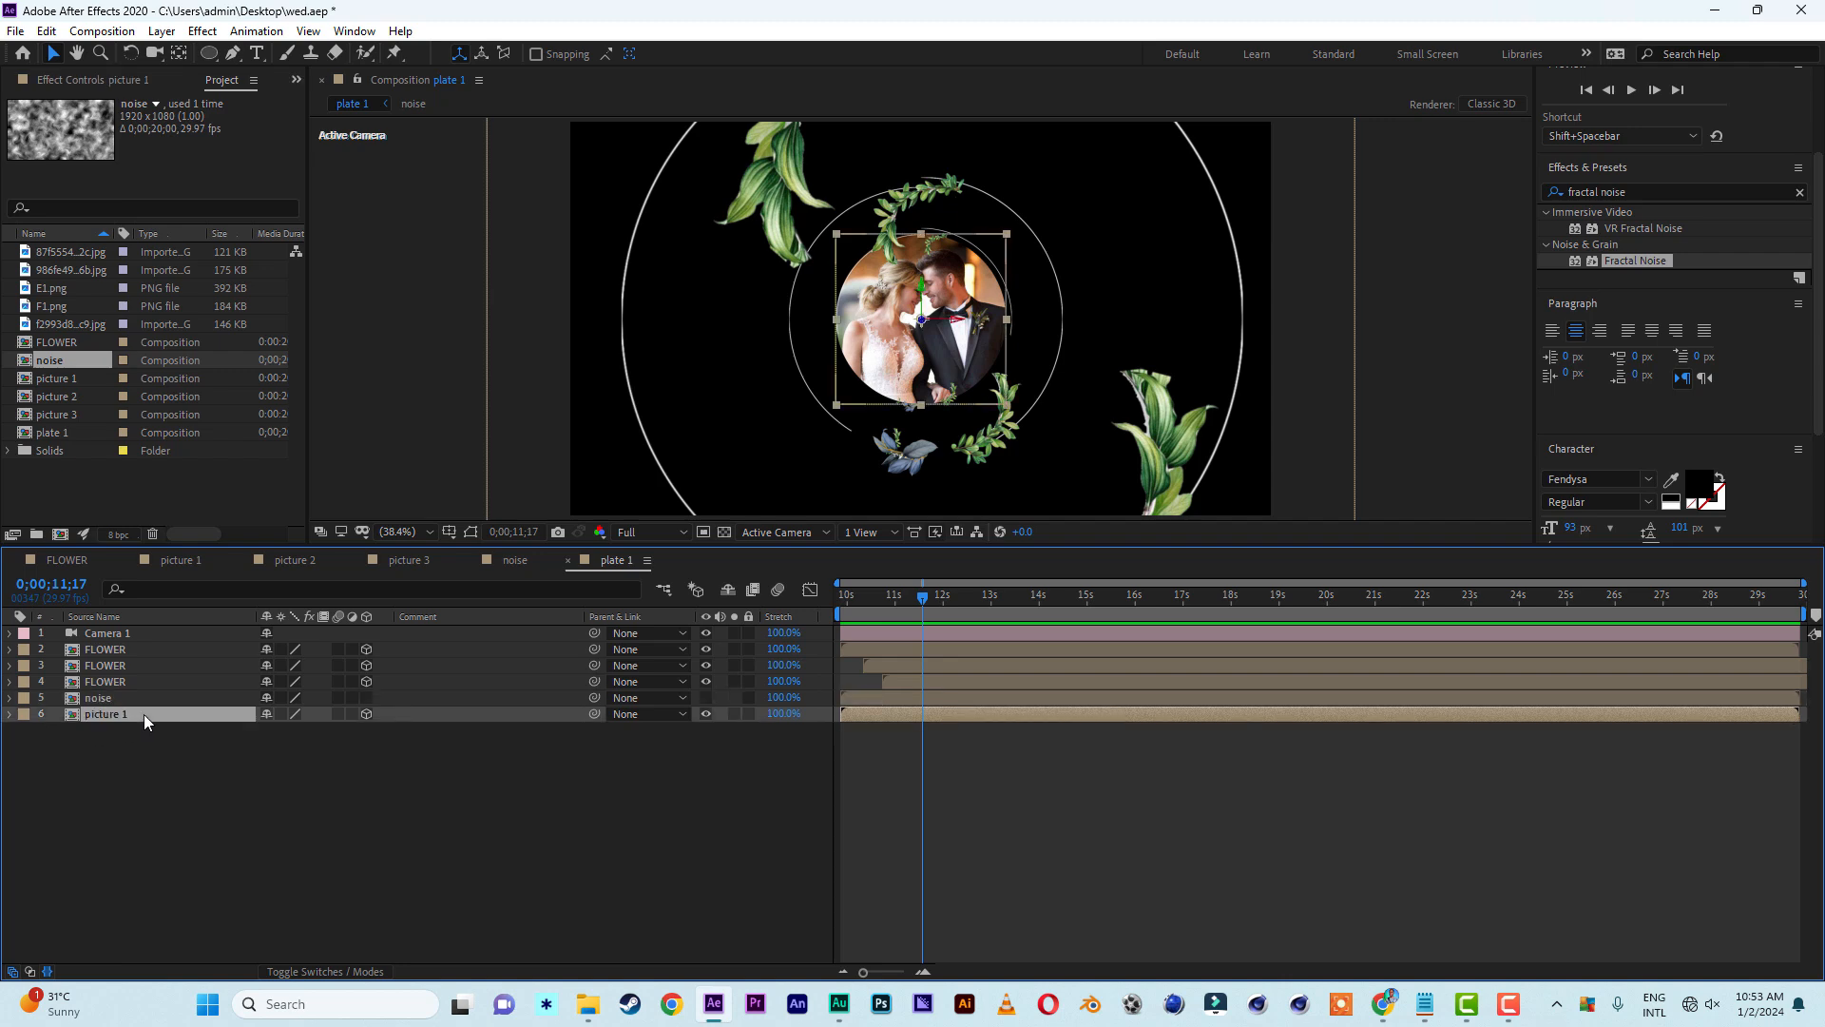
{"action": "left_click", "coordinate": [1646, 189]}
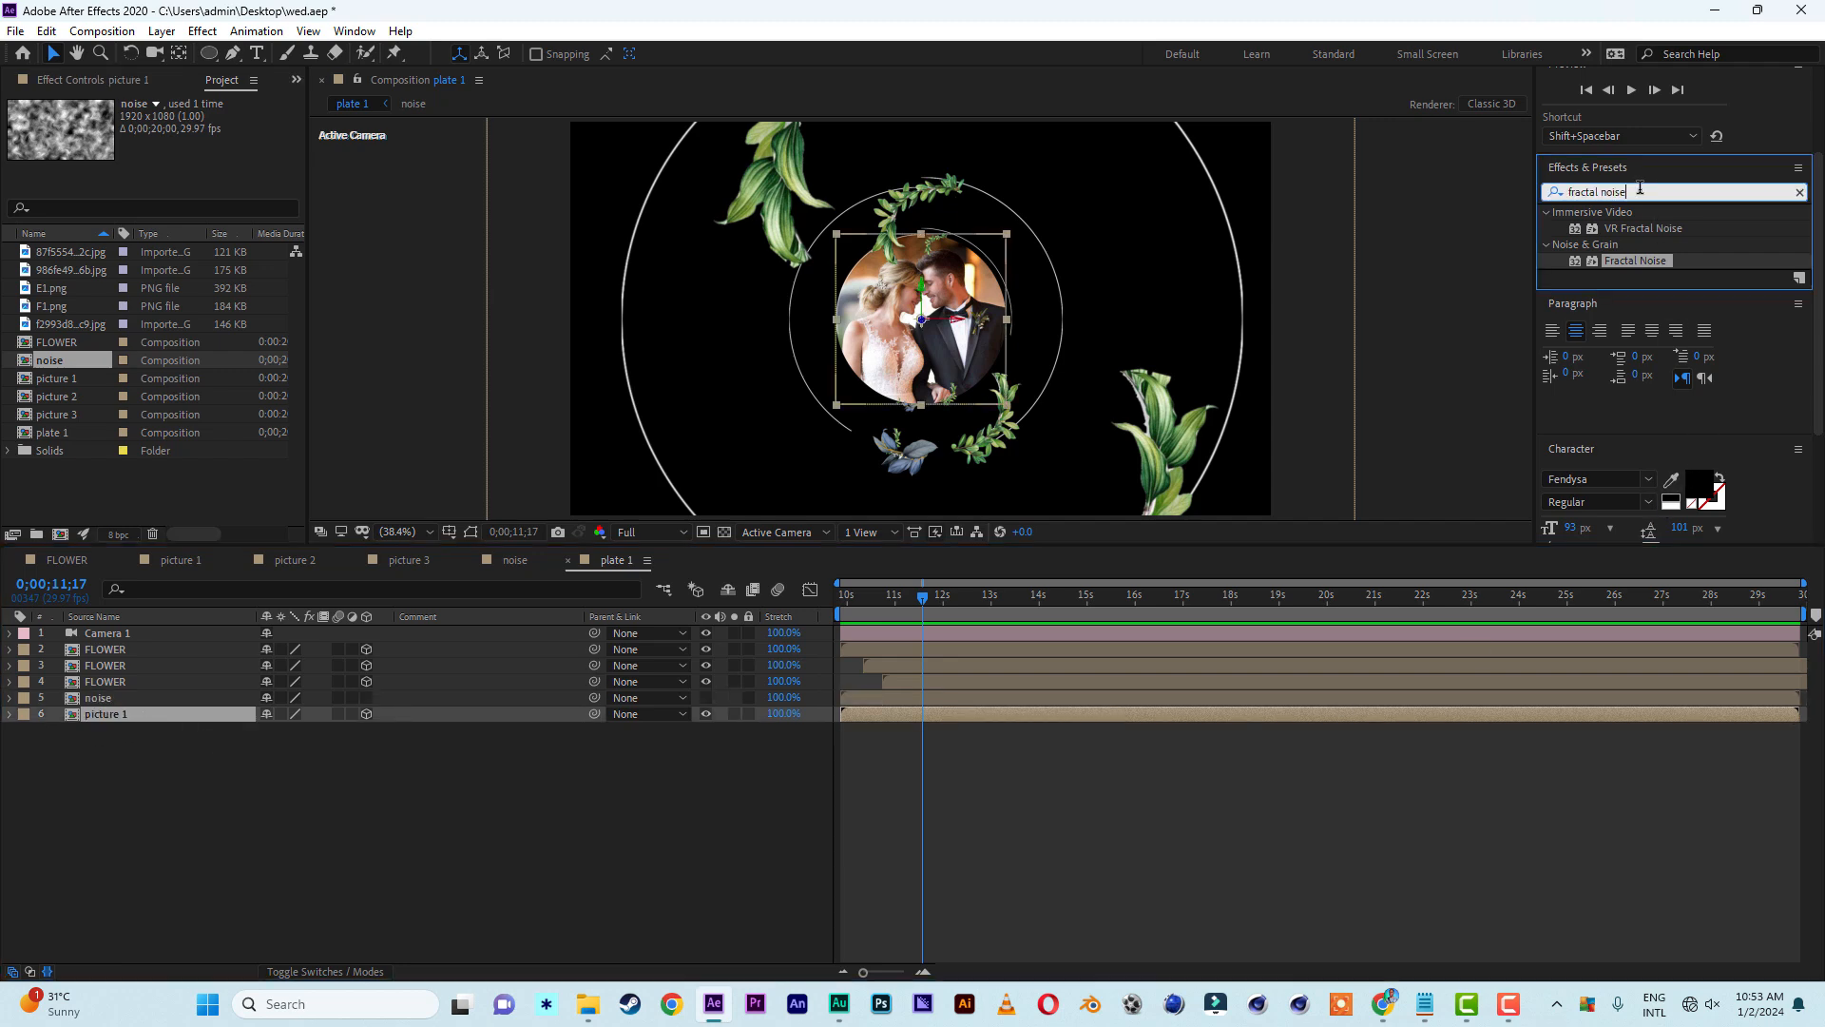
{"action": "type", "text": "cc"}
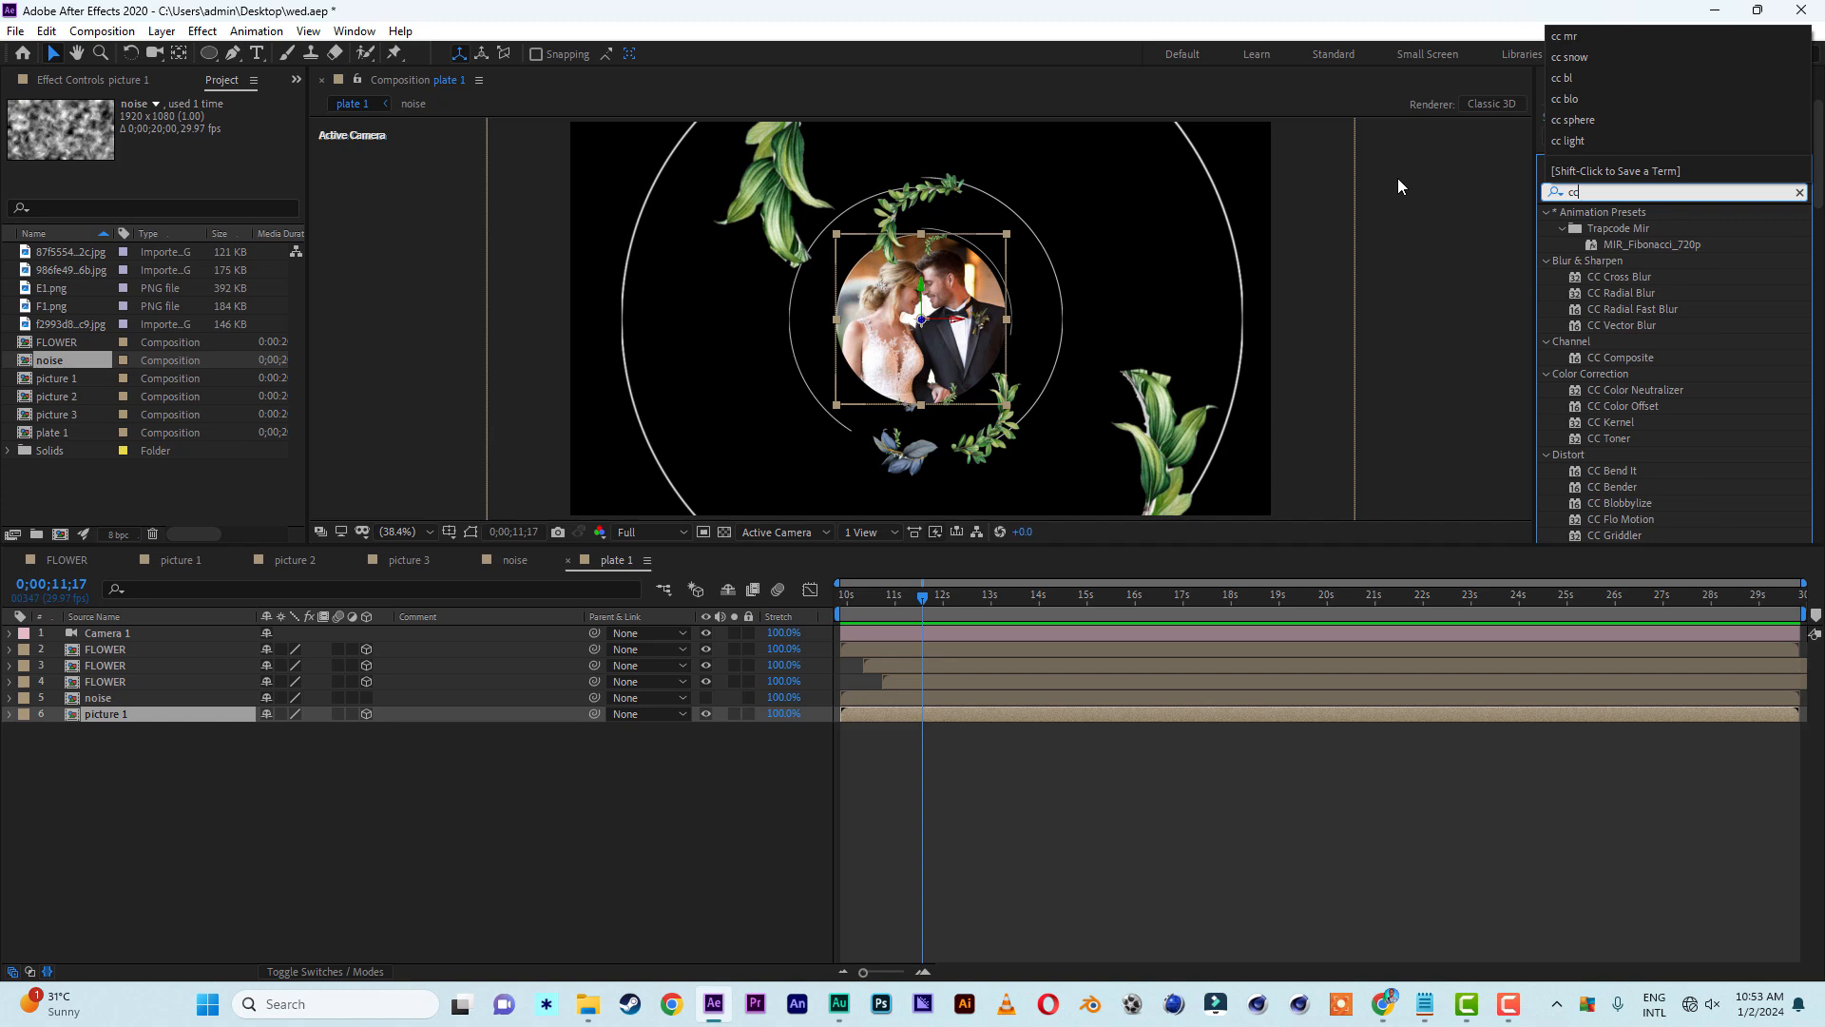
{"action": "type", "text": " ima"}
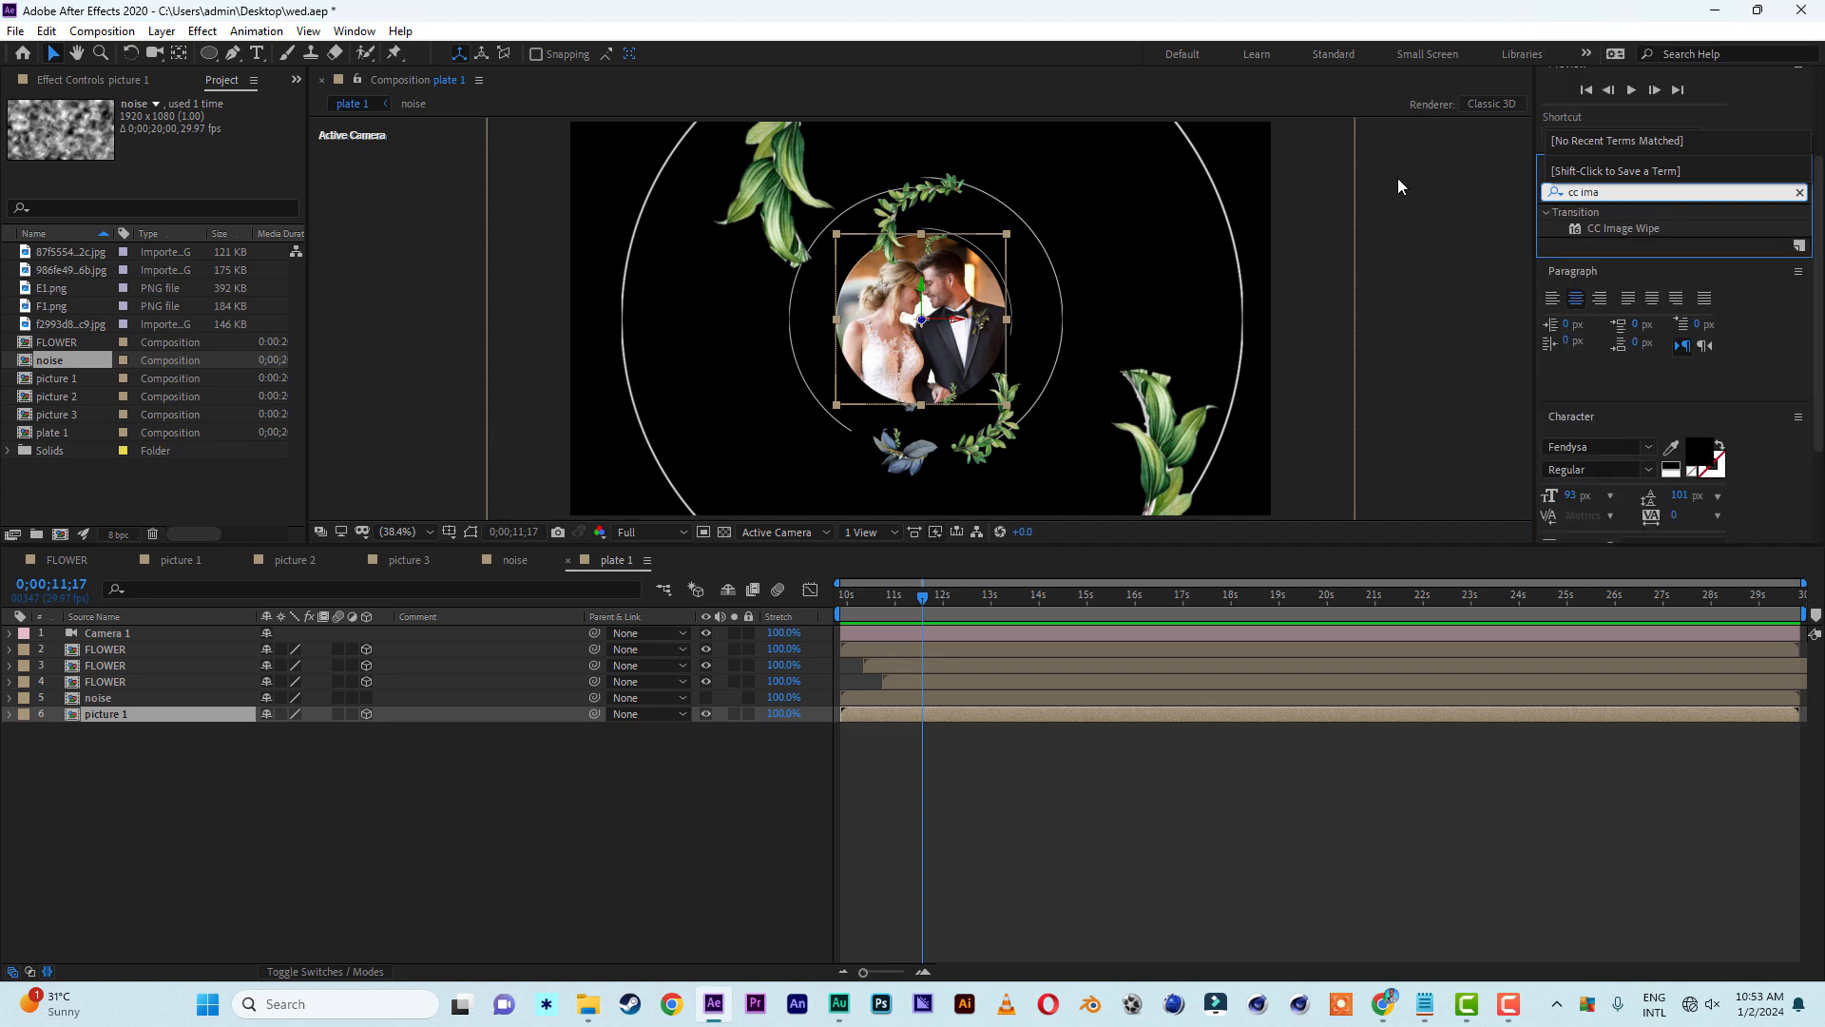
{"action": "type", "text": "g"}
{"action": "double_click", "coordinate": [1641, 227]}
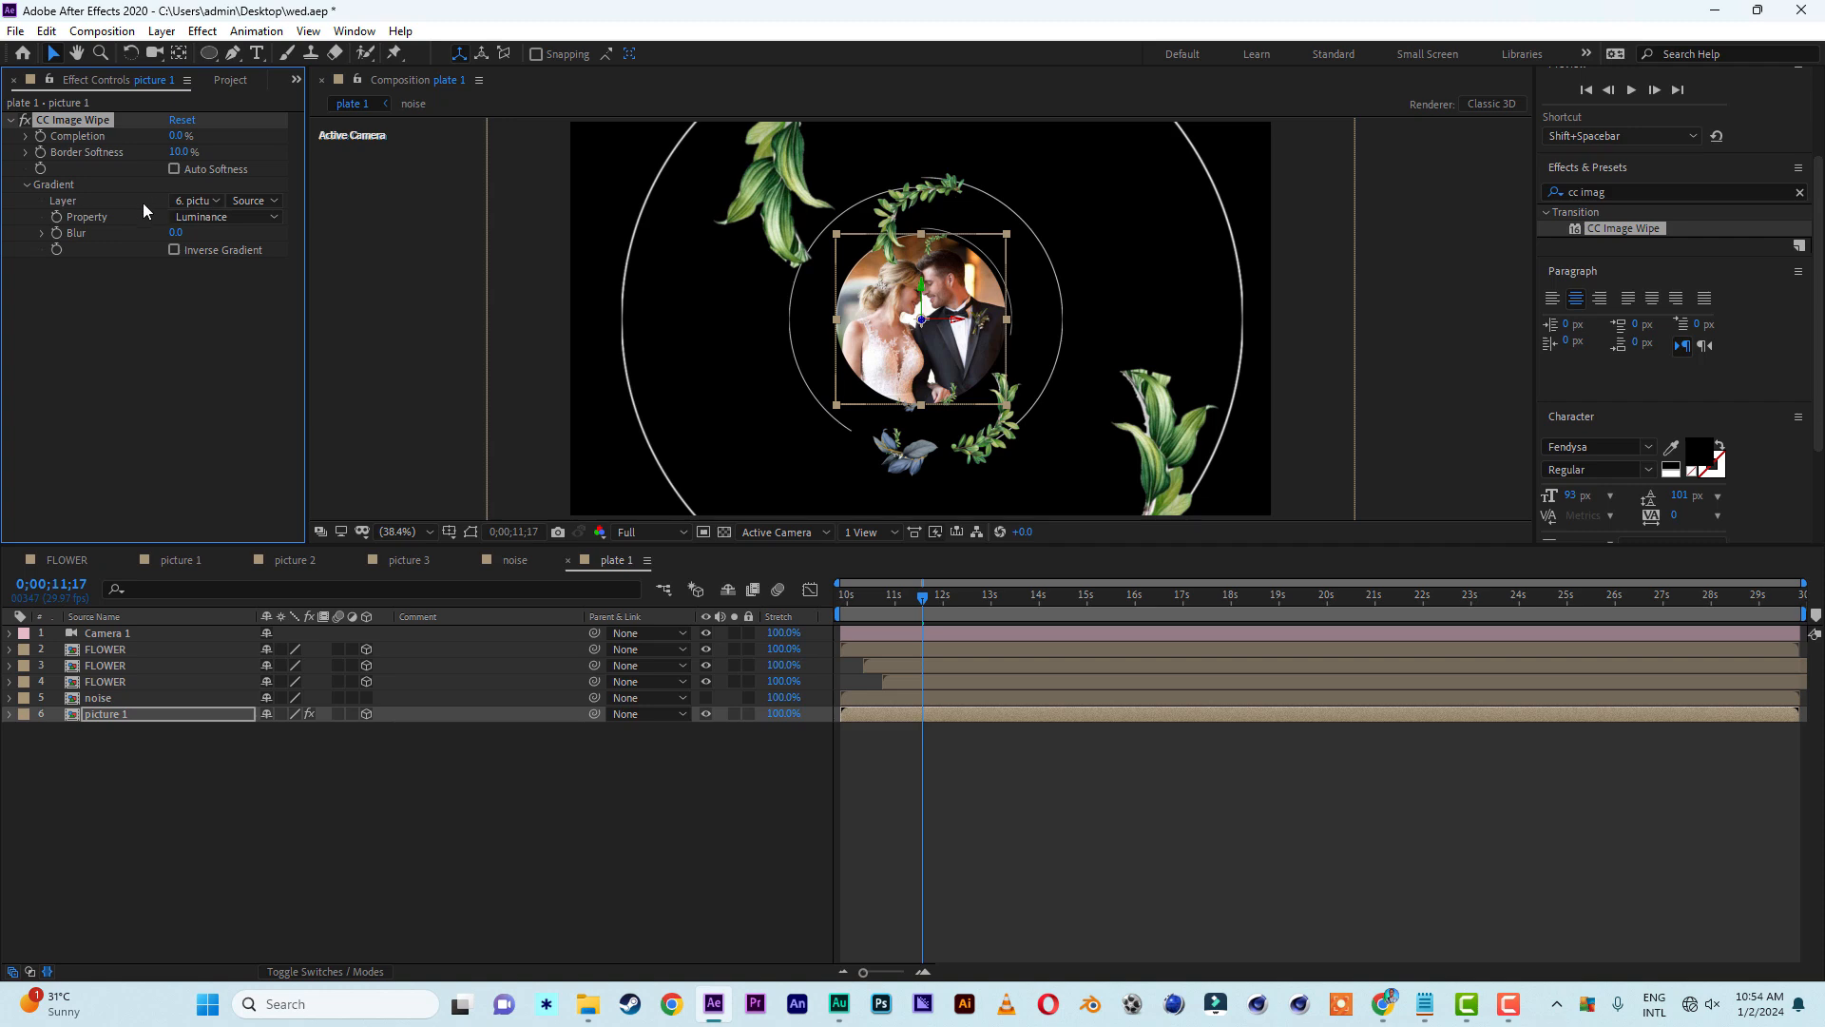
{"action": "left_click", "coordinate": [209, 203]}
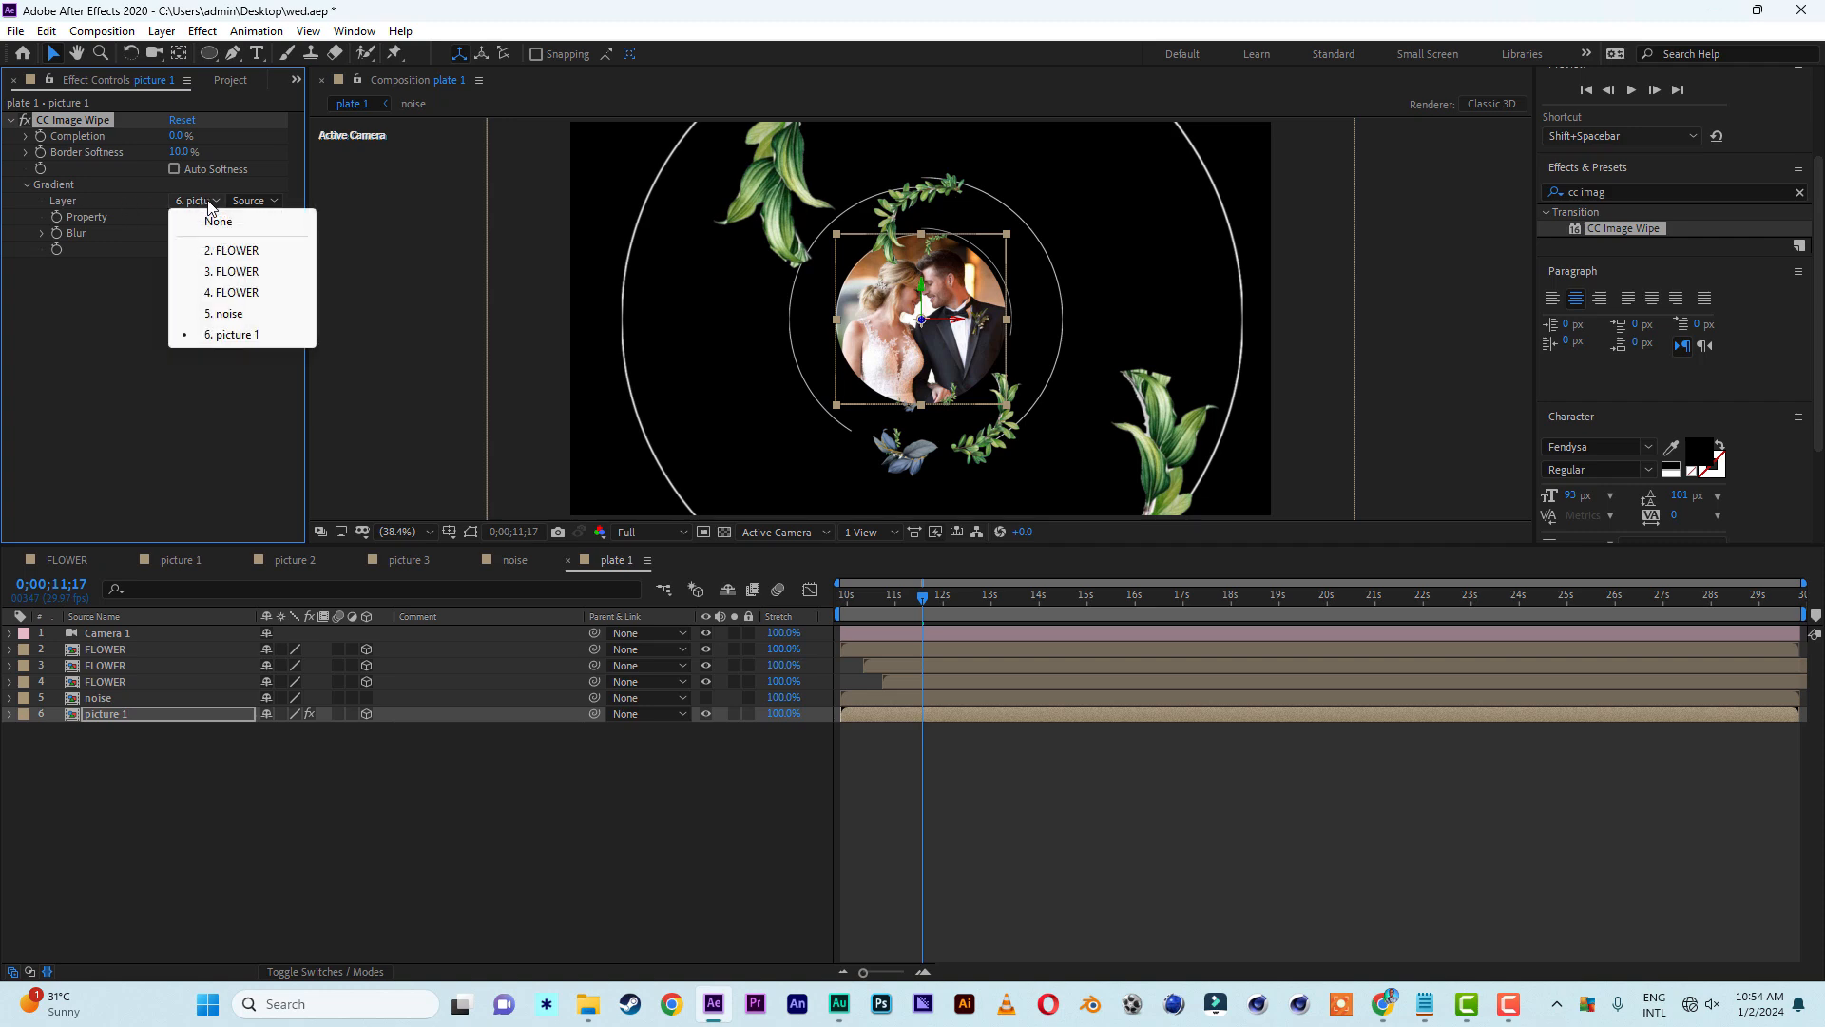
{"action": "left_click", "coordinate": [237, 316]}
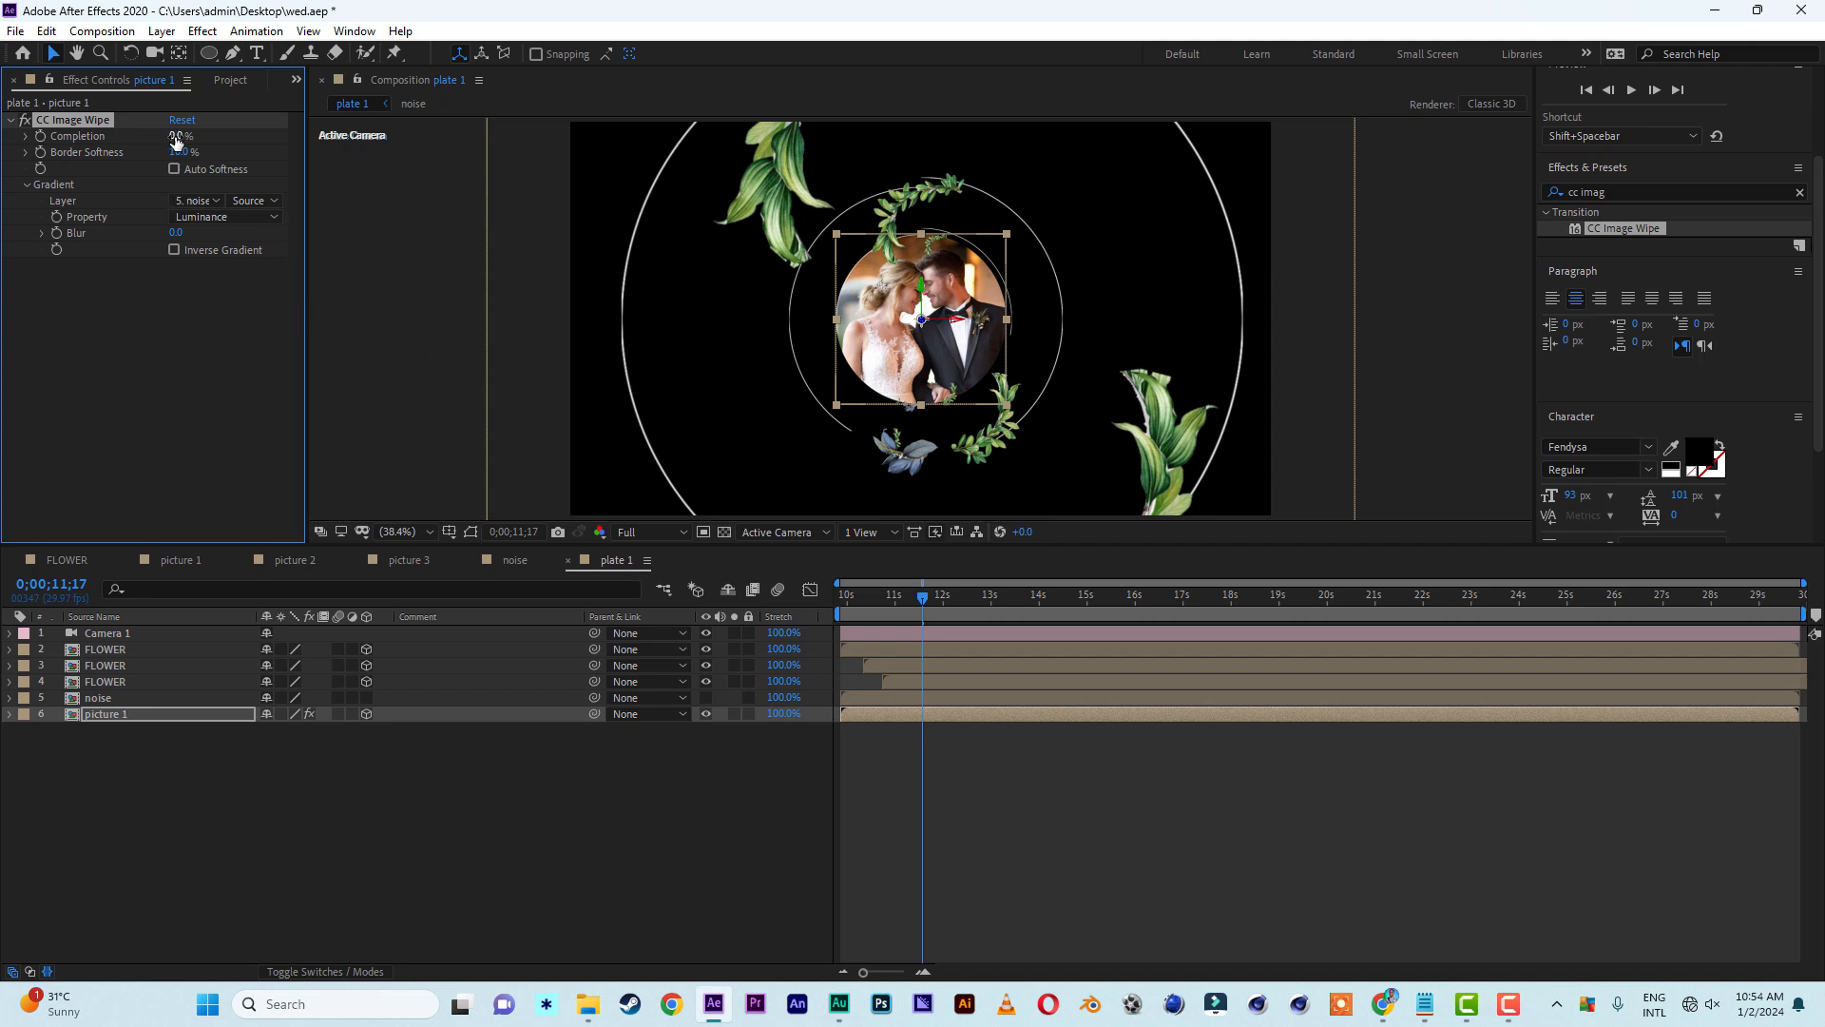
Animate picture 1's CC Image Wipe Completion from 100% at 0;00;11;11 to 0% at 0;00;12;09
{"action": "left_click_drag", "start_coordinate": [176, 140], "coordinate": [310, 157]}
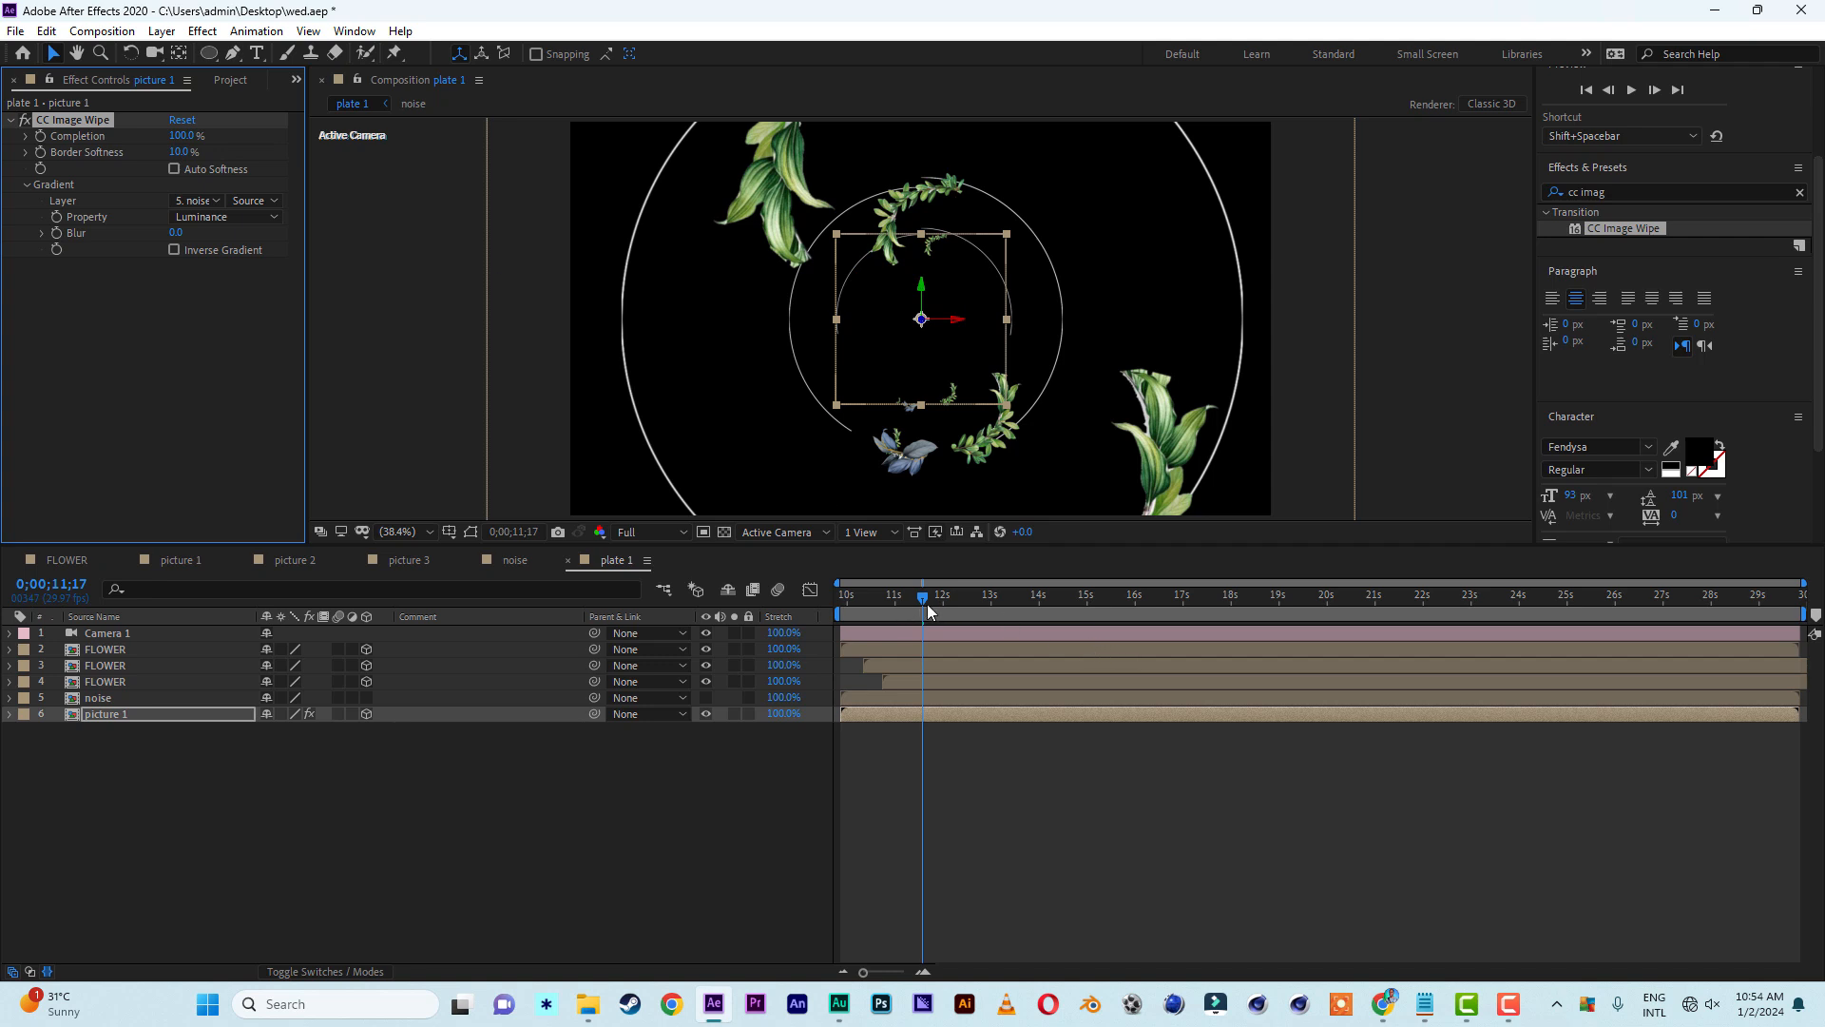
{"action": "mouse_move", "coordinate": [922, 608]}
{"action": "left_mouse_down"}
{"action": "mouse_move", "coordinate": [852, 608]}
{"action": "mouse_move", "coordinate": [938, 614]}
{"action": "mouse_move", "coordinate": [910, 616]}
{"action": "left_mouse_up"}
{"action": "left_click_drag", "start_coordinate": [910, 618], "coordinate": [912, 619]}
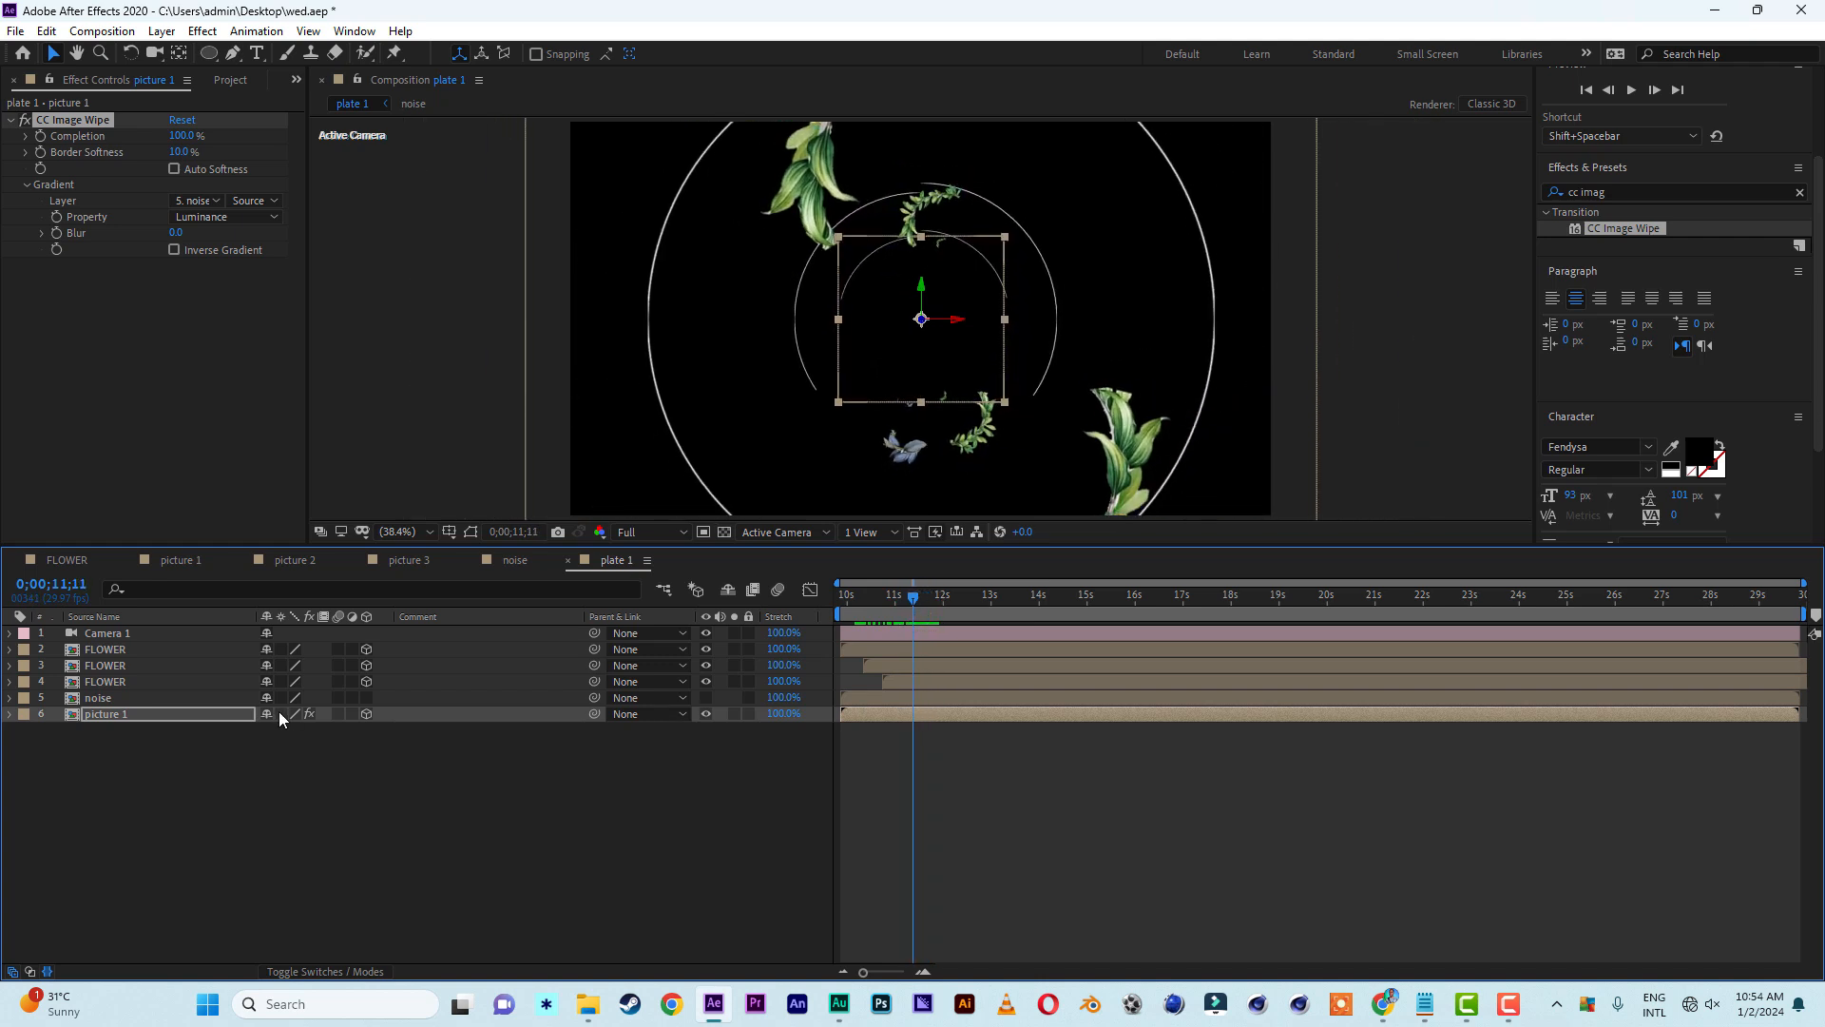
{"action": "key", "text": "e"}
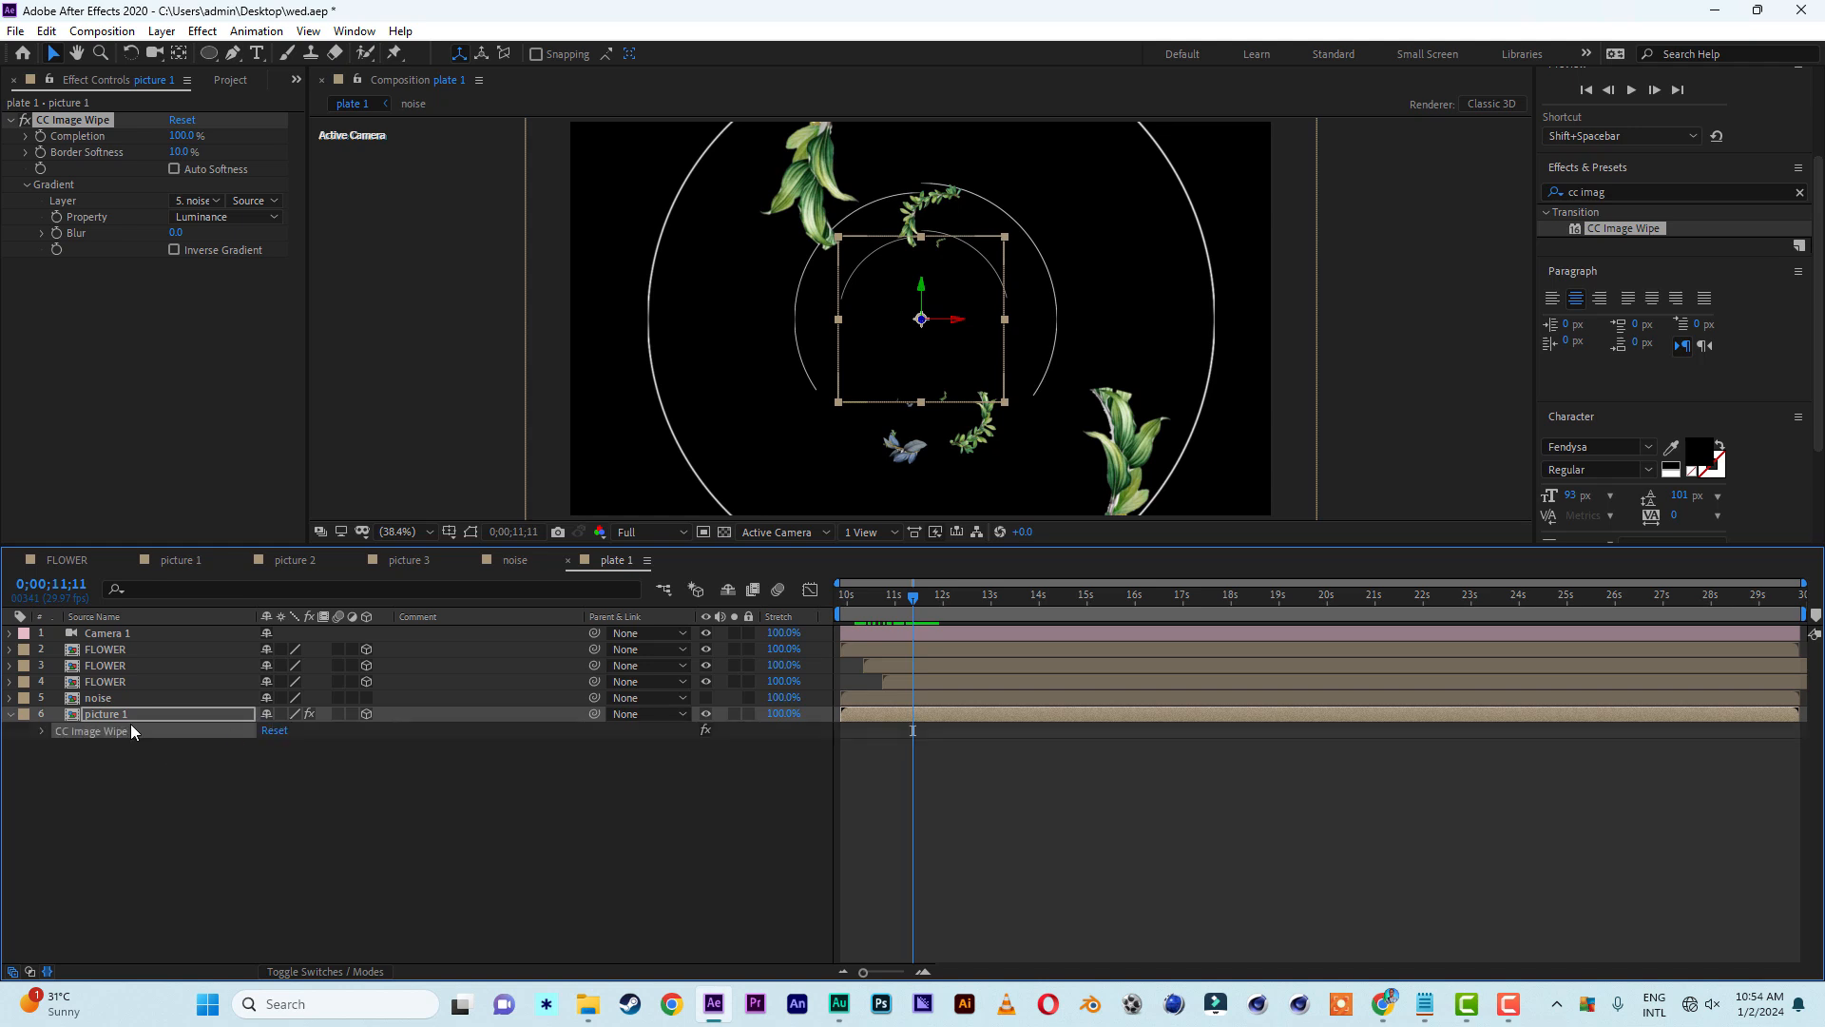
{"action": "left_click", "coordinate": [42, 732]}
{"action": "left_click", "coordinate": [76, 748]}
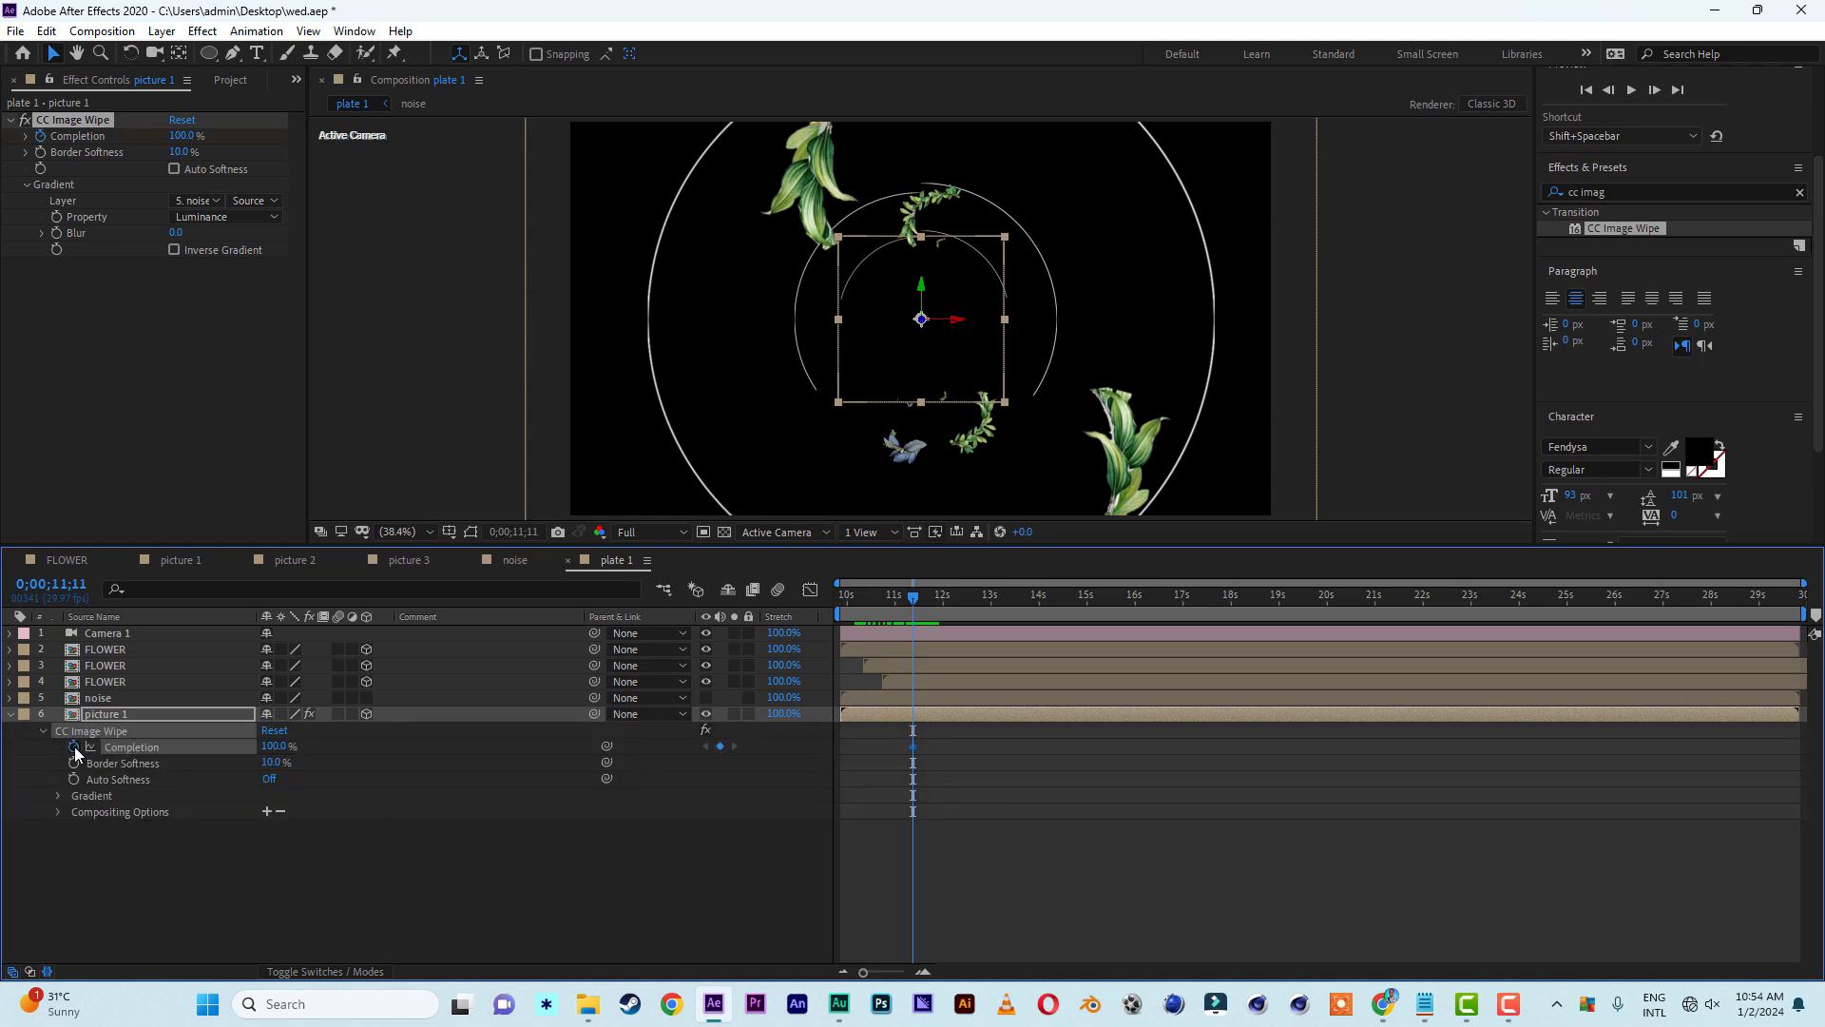
{"action": "left_click_drag", "start_coordinate": [909, 600], "coordinate": [956, 609]}
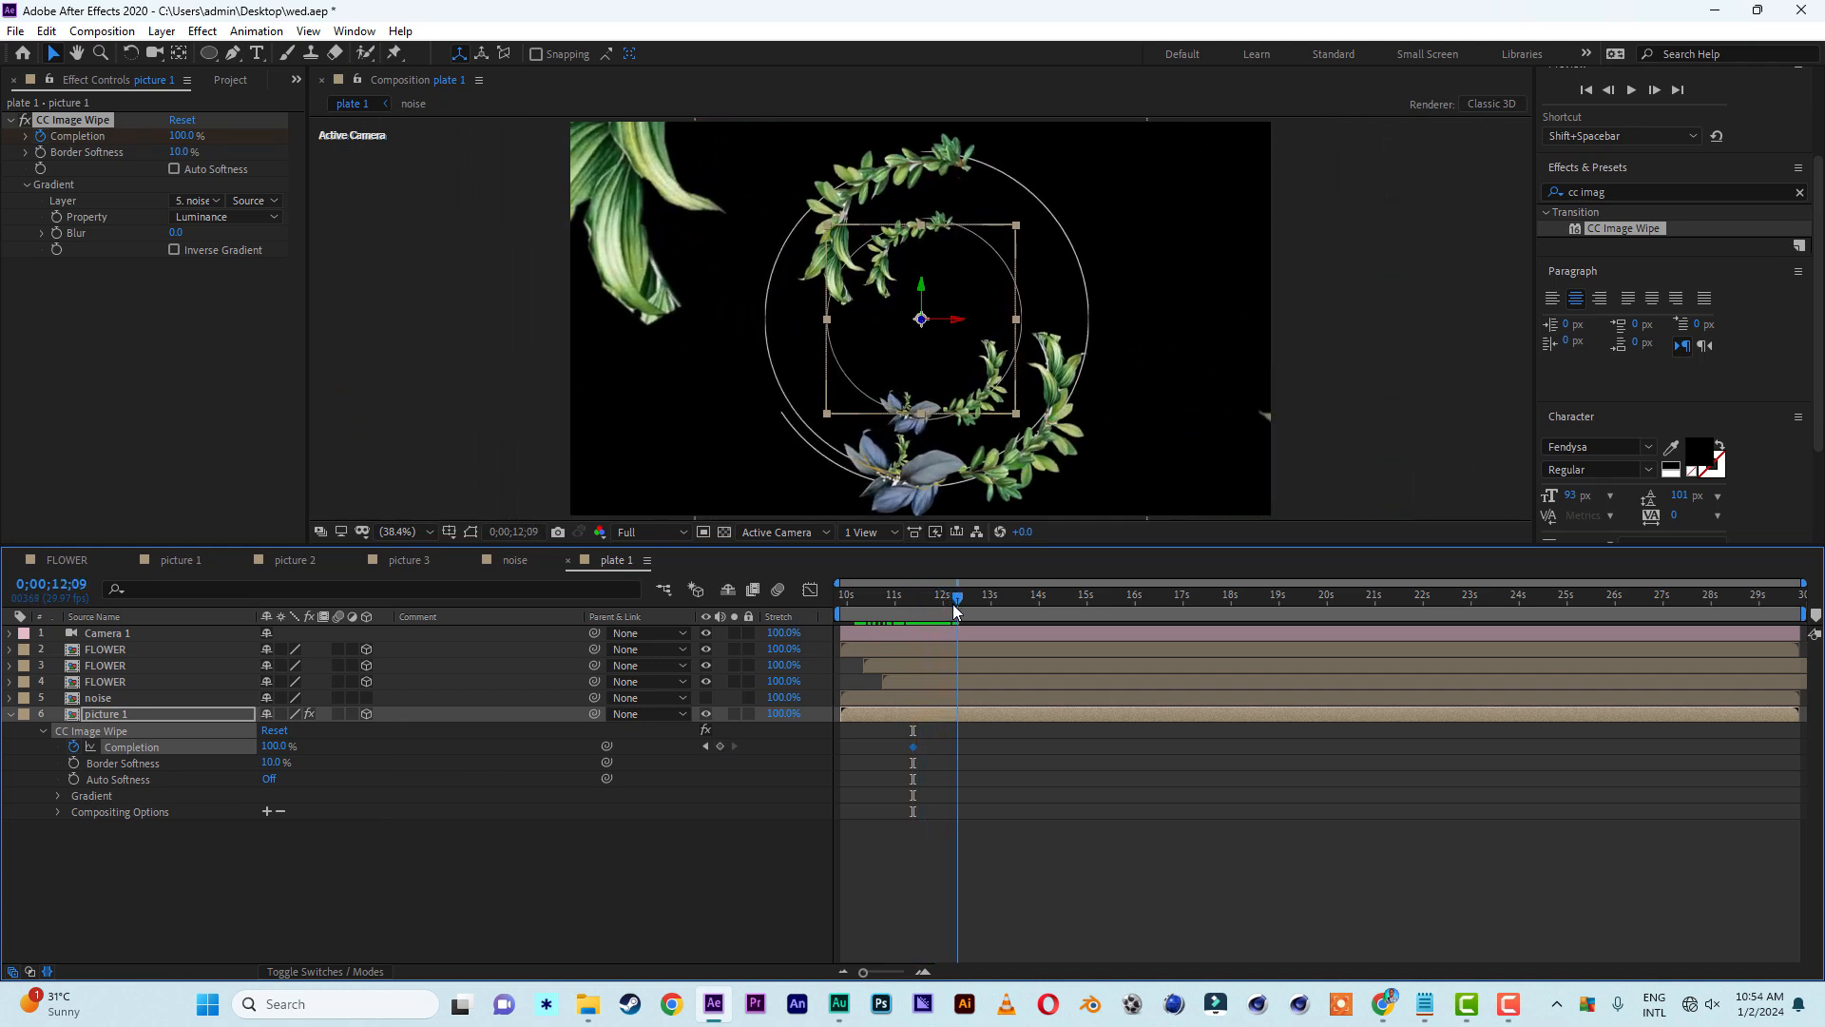
{"action": "left_click_drag", "start_coordinate": [282, 747], "coordinate": [90, 737]}
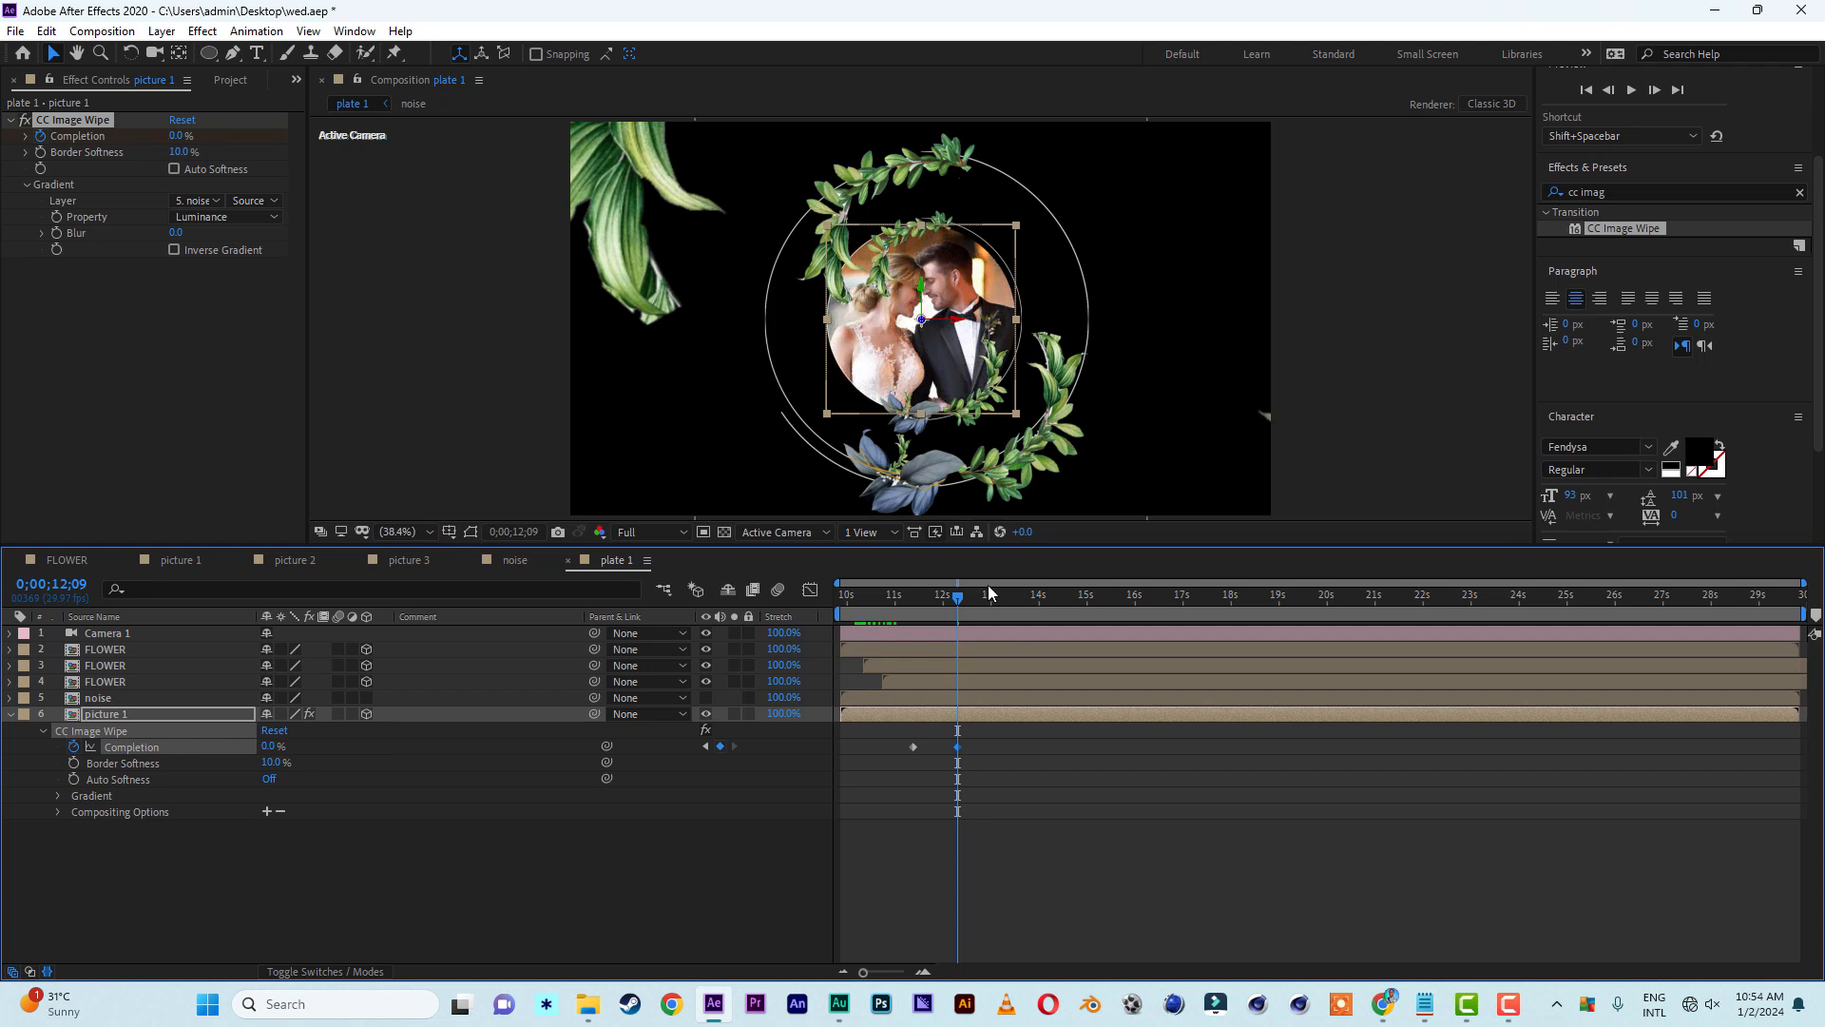
Play plate 1 from the start to review the photo's wipe reveal, stopping at 0;00;16;00
{"action": "left_click_drag", "start_coordinate": [907, 599], "coordinate": [730, 598]}
{"action": "key", "text": "space"}
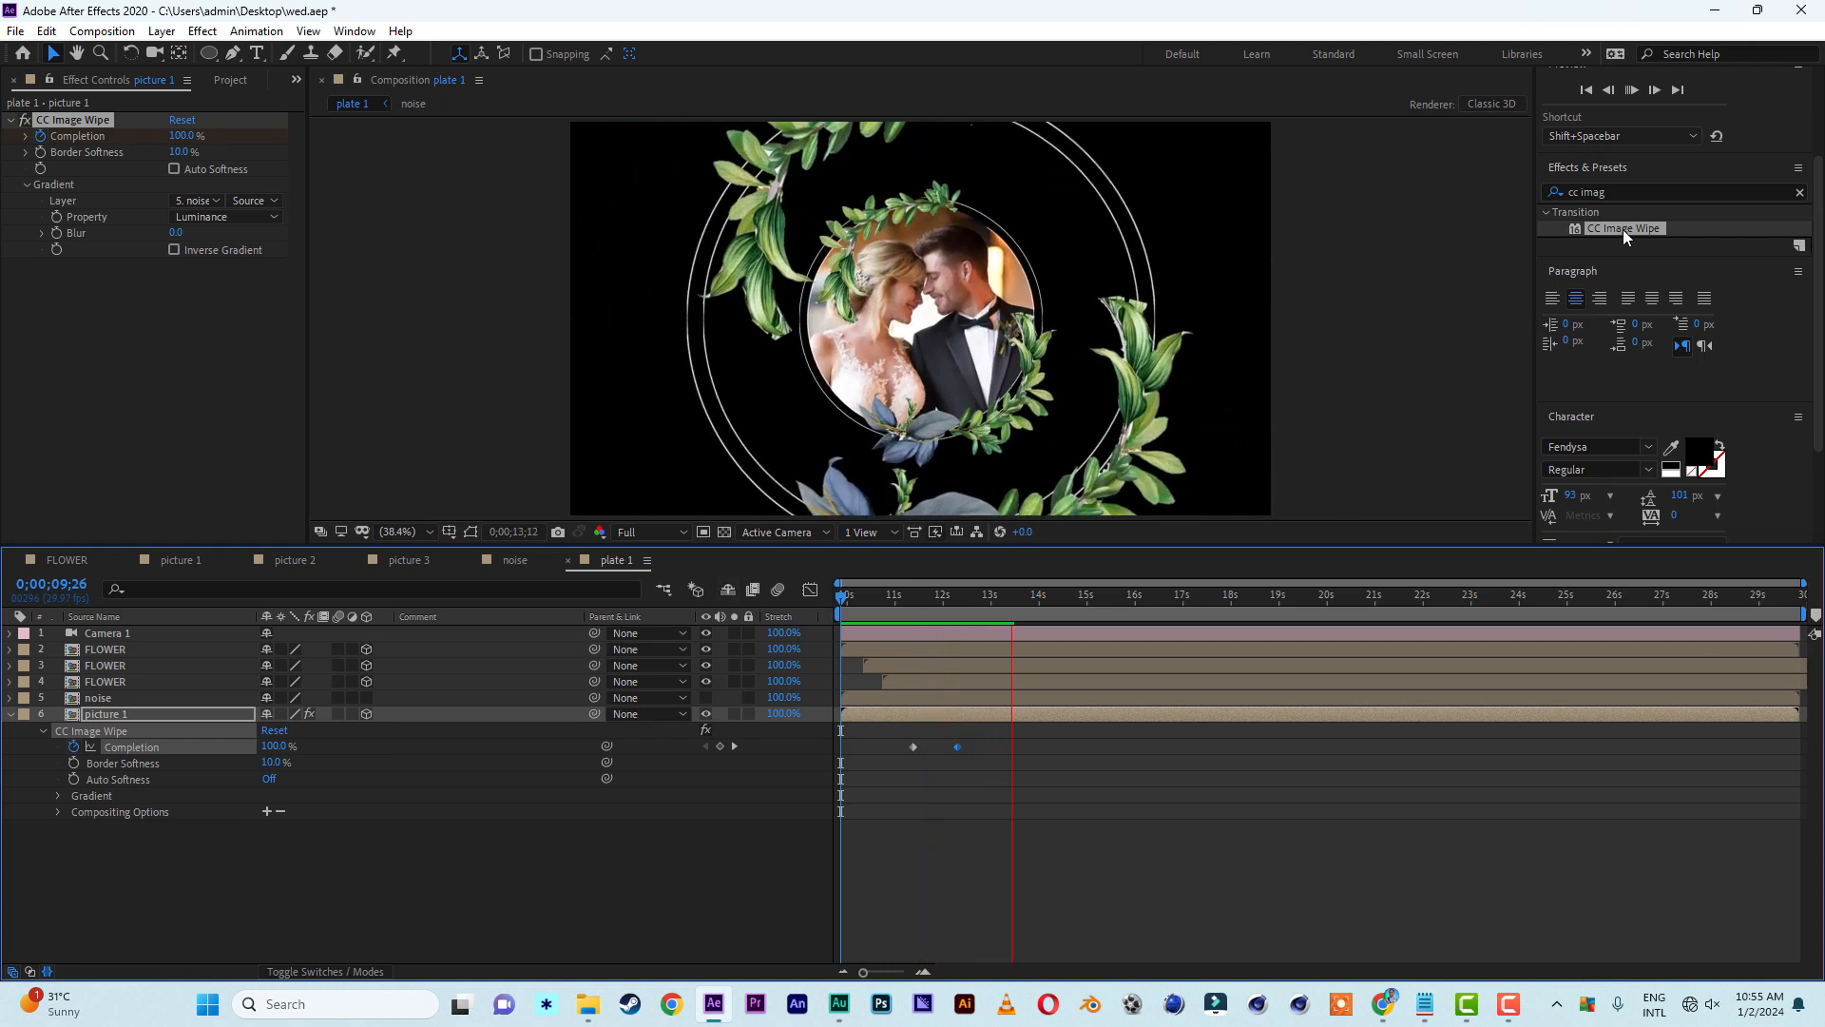
{"action": "key", "text": "space"}
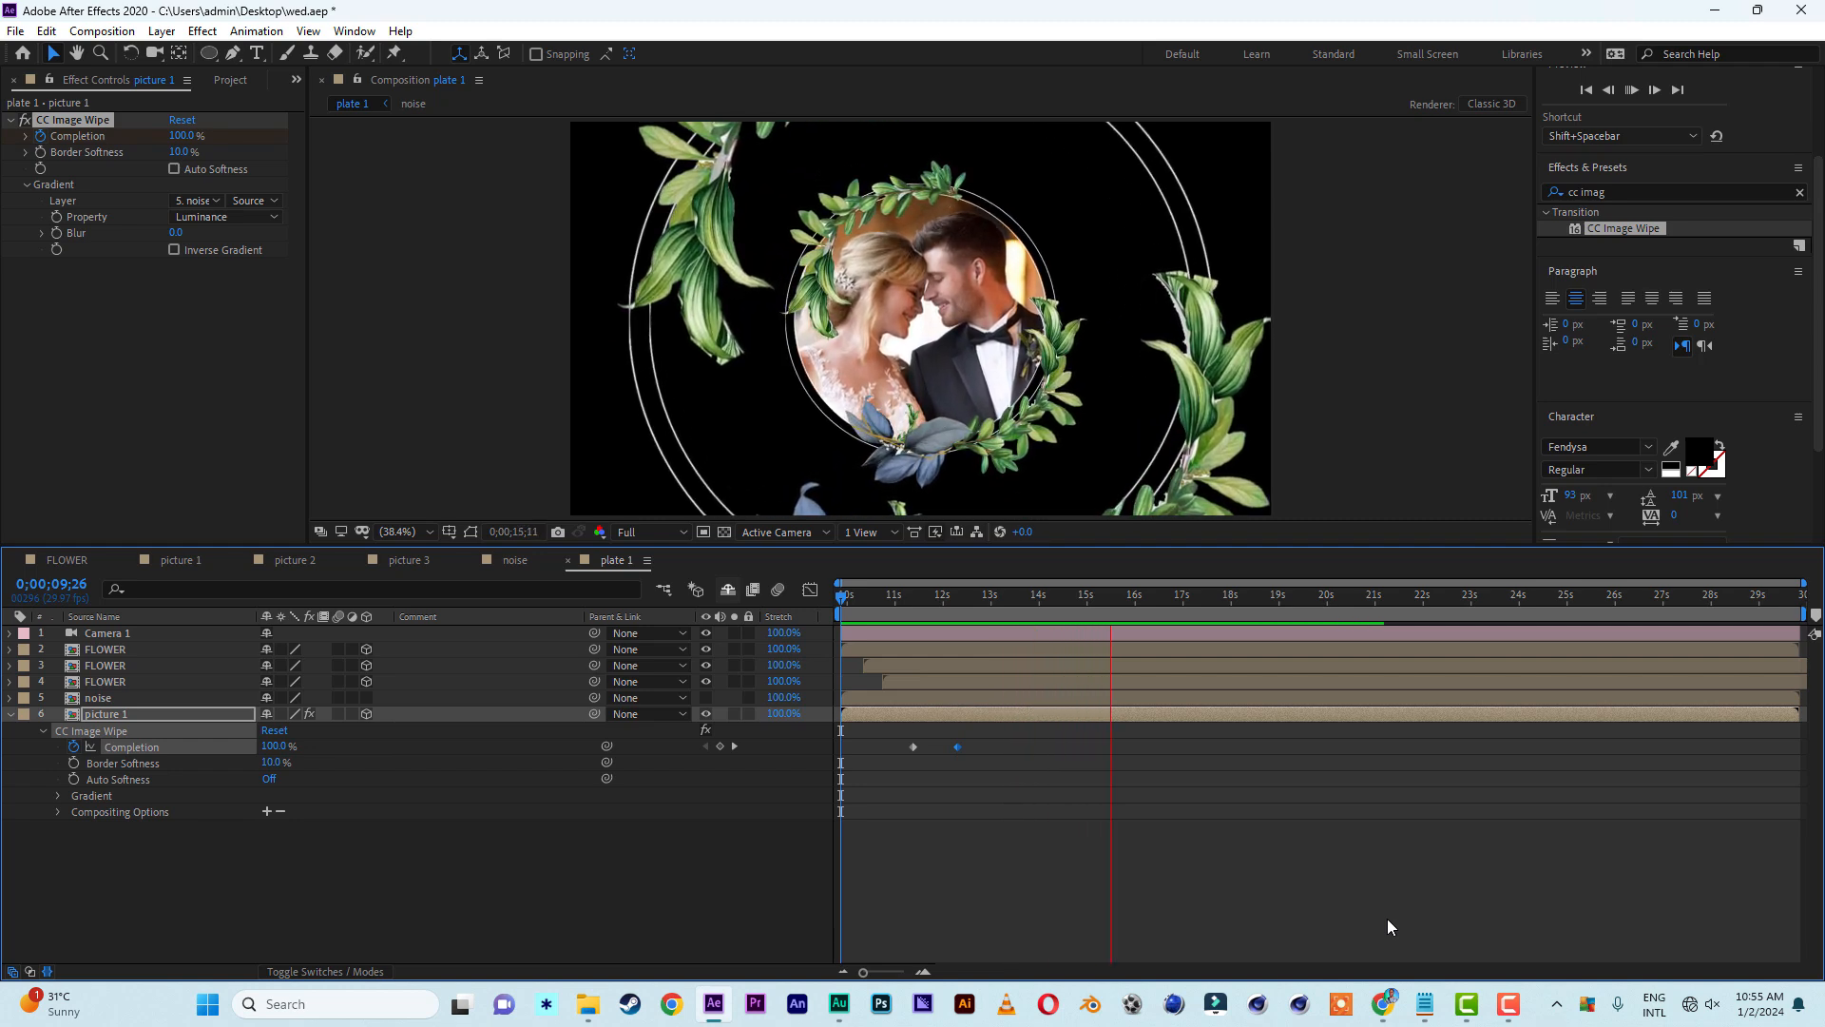
{"action": "left_click", "coordinate": [1133, 597]}
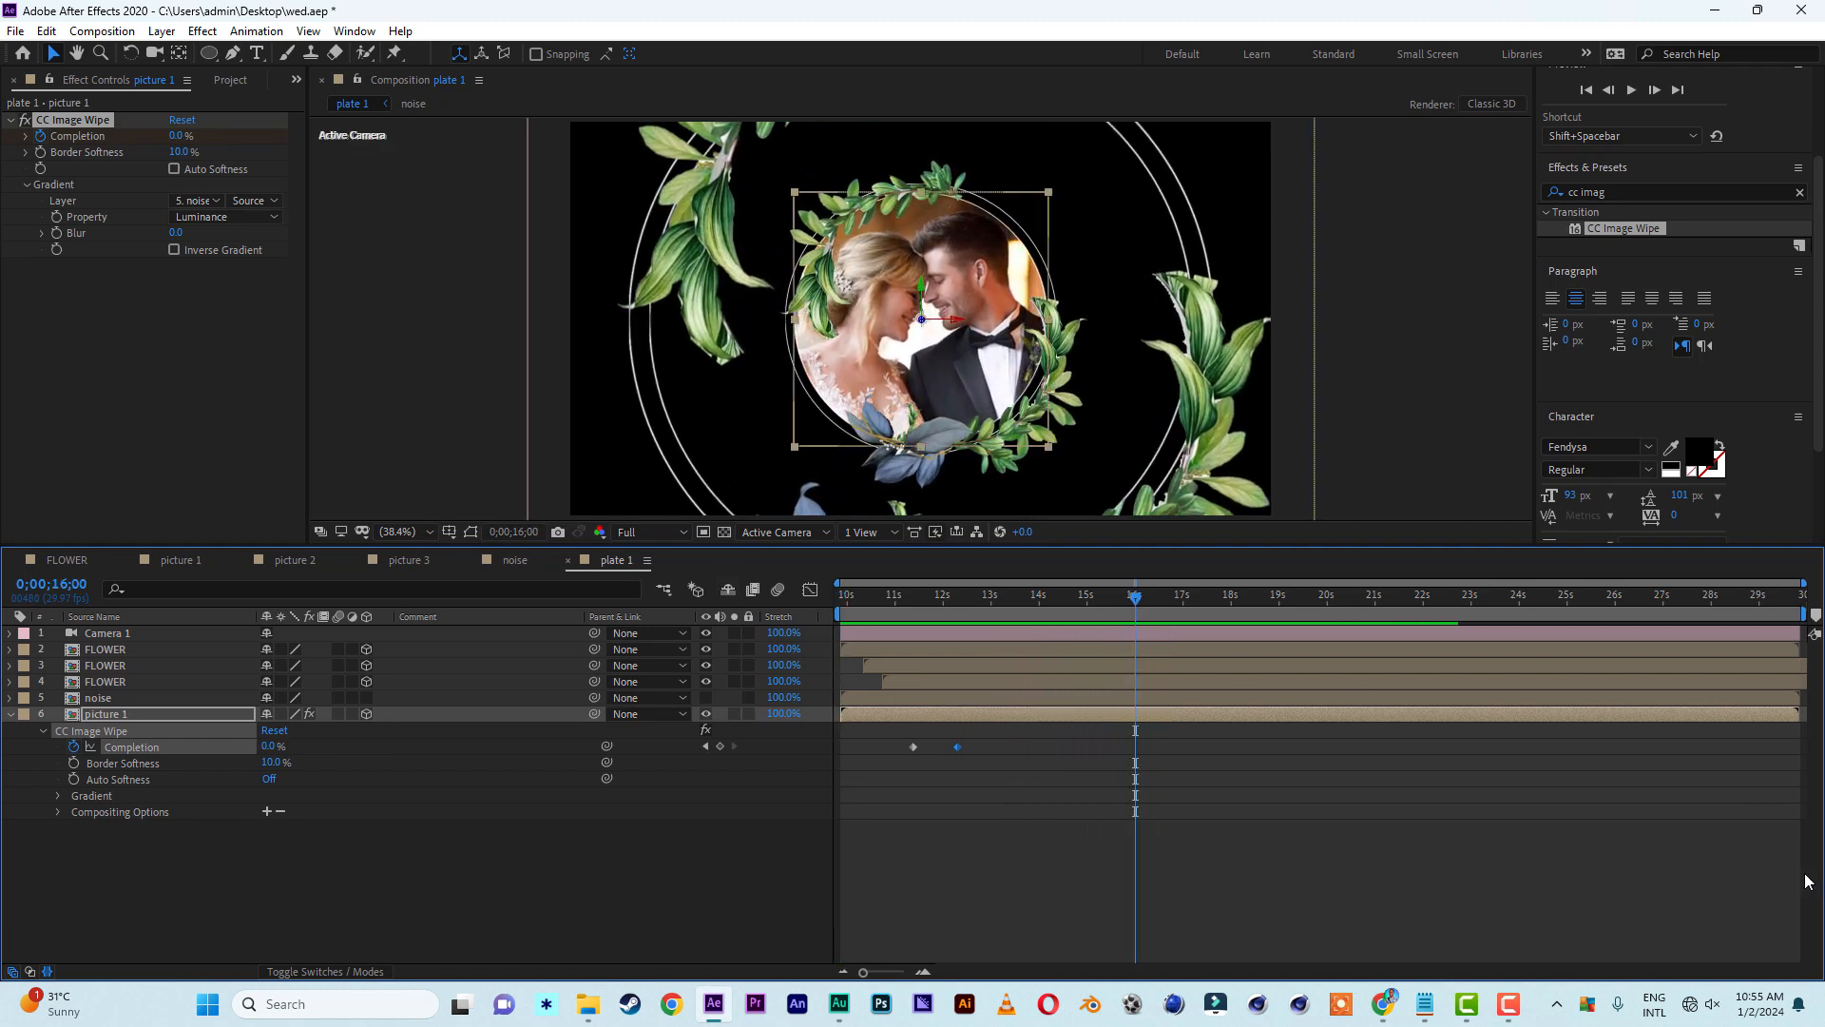
Show Camera 1's Position keyframes and play plate 1 from its start to review the animation
{"action": "left_click", "coordinate": [108, 634]}
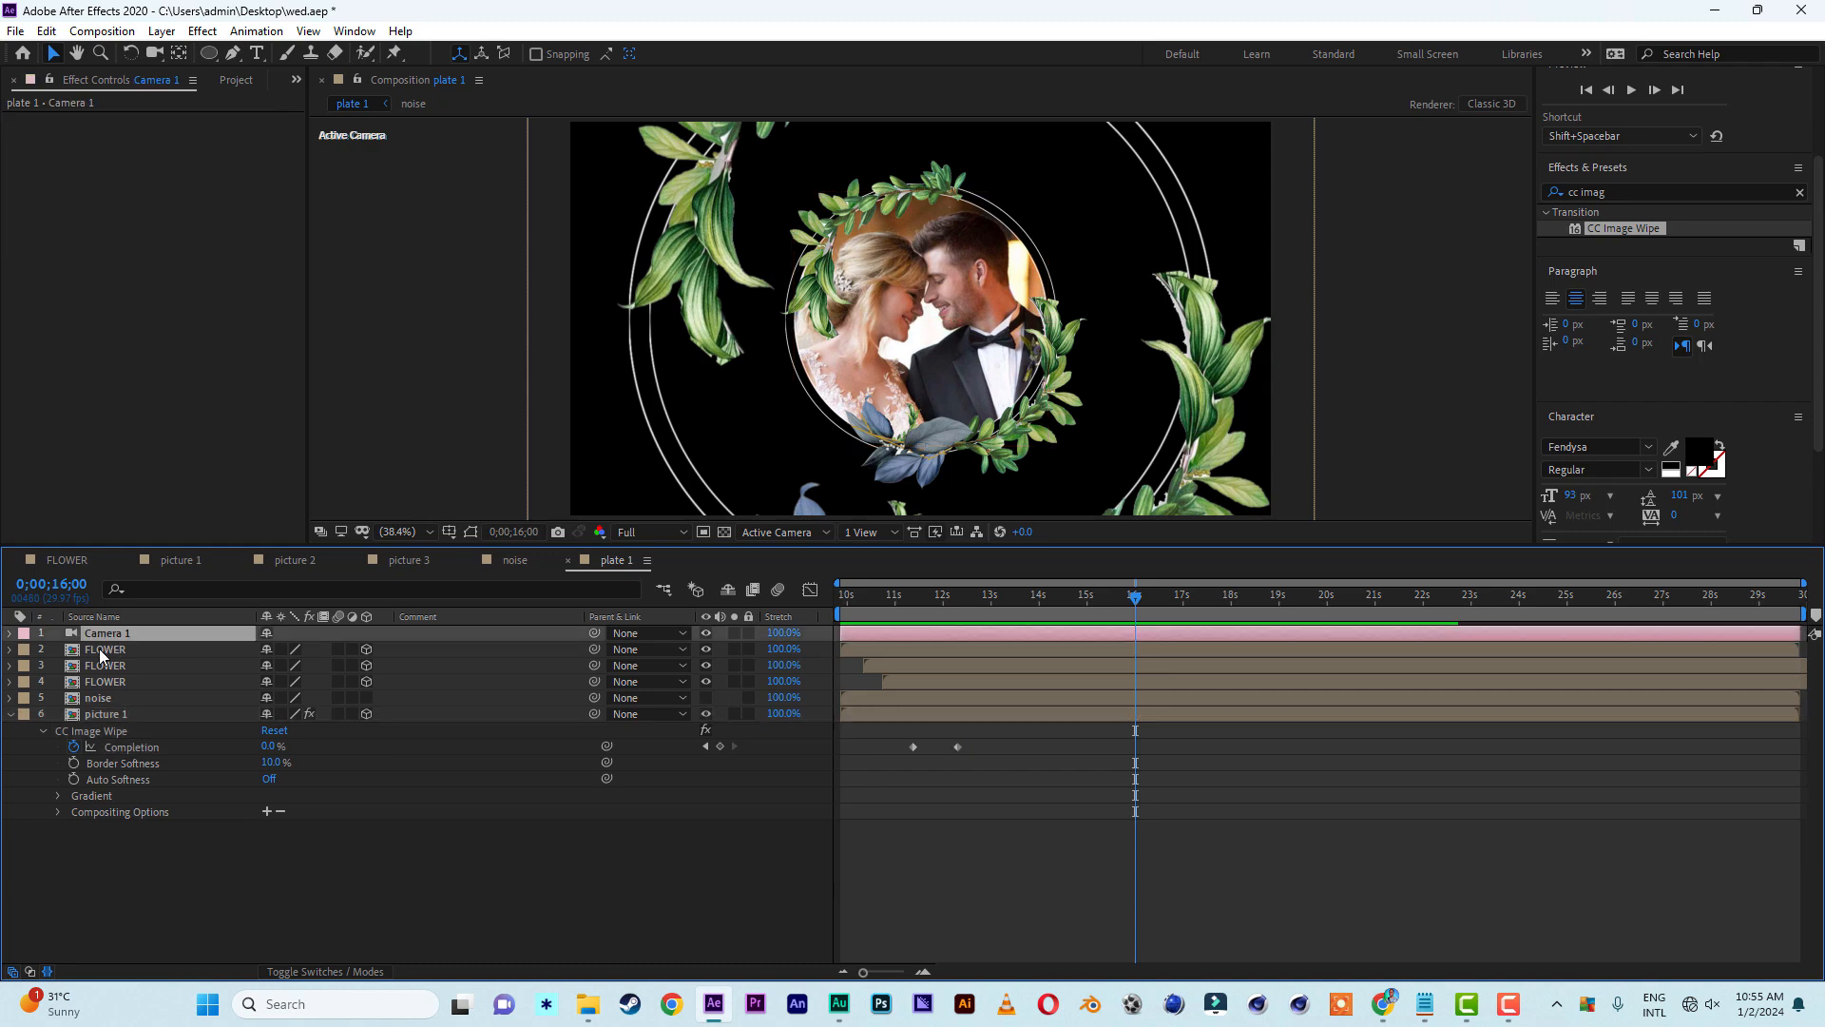
{"action": "key", "text": "p"}
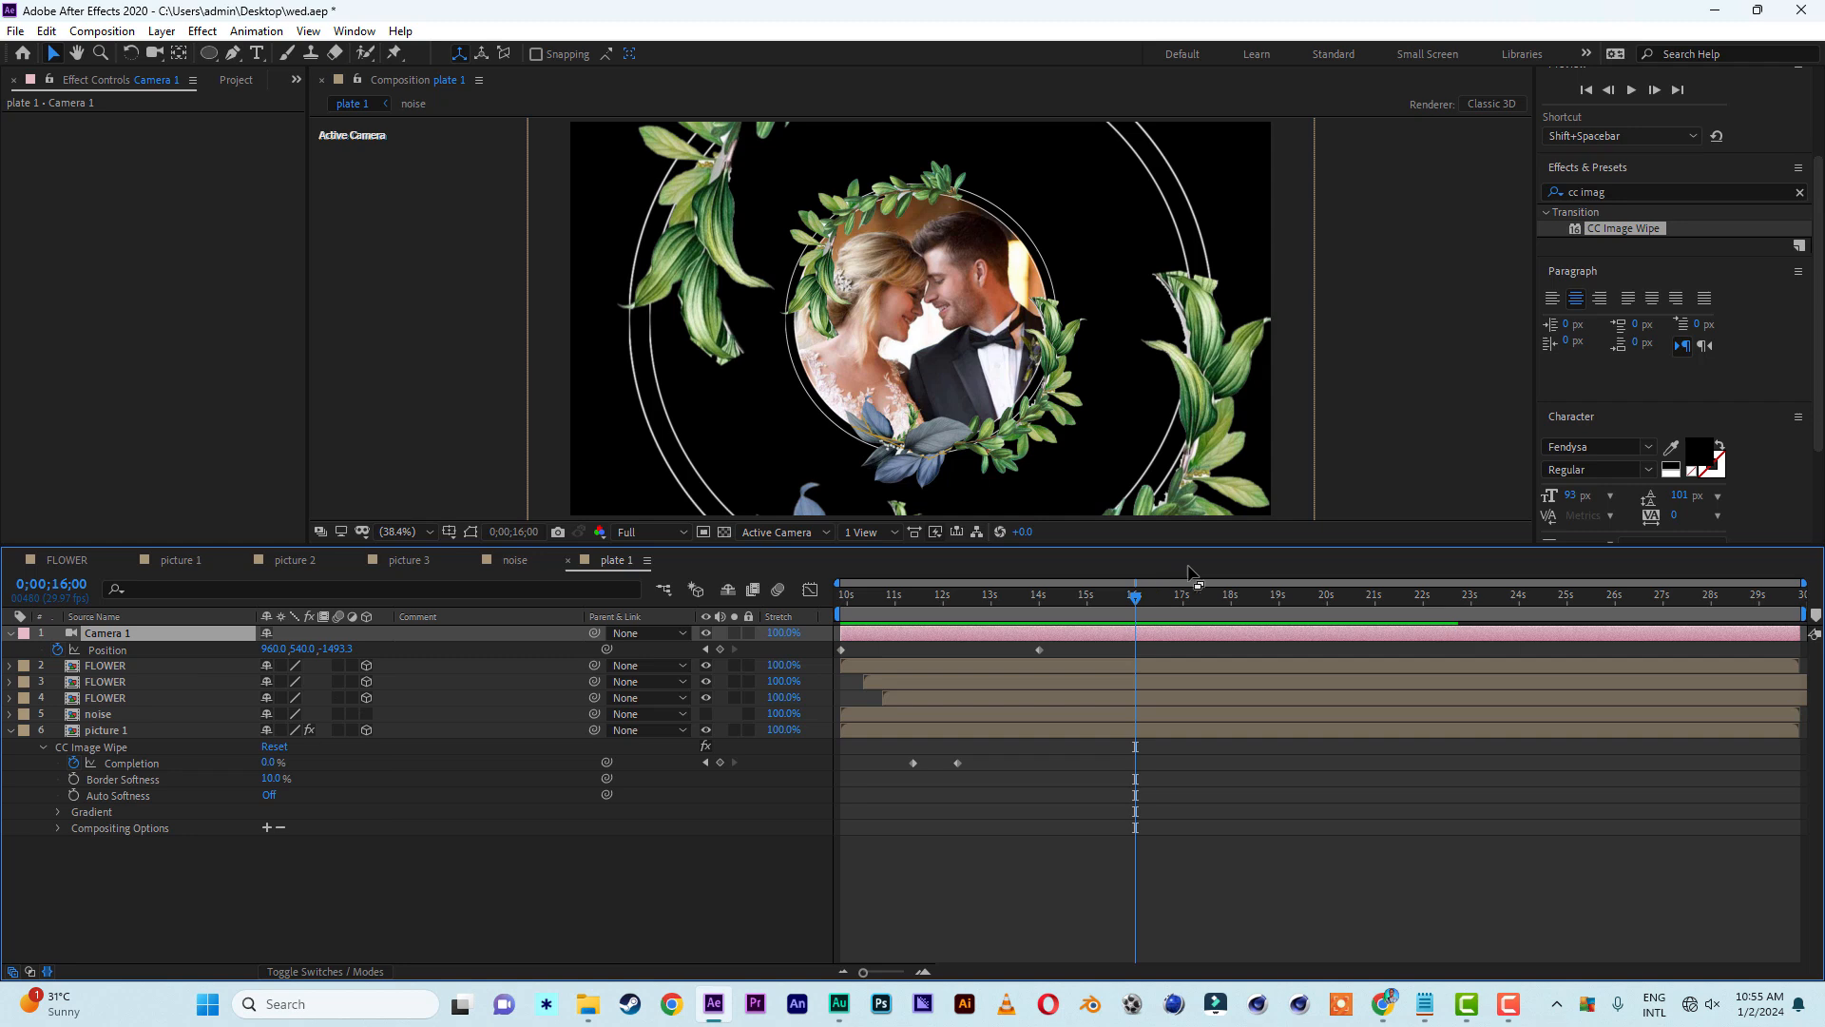
{"action": "left_click_drag", "start_coordinate": [1014, 597], "coordinate": [773, 574]}
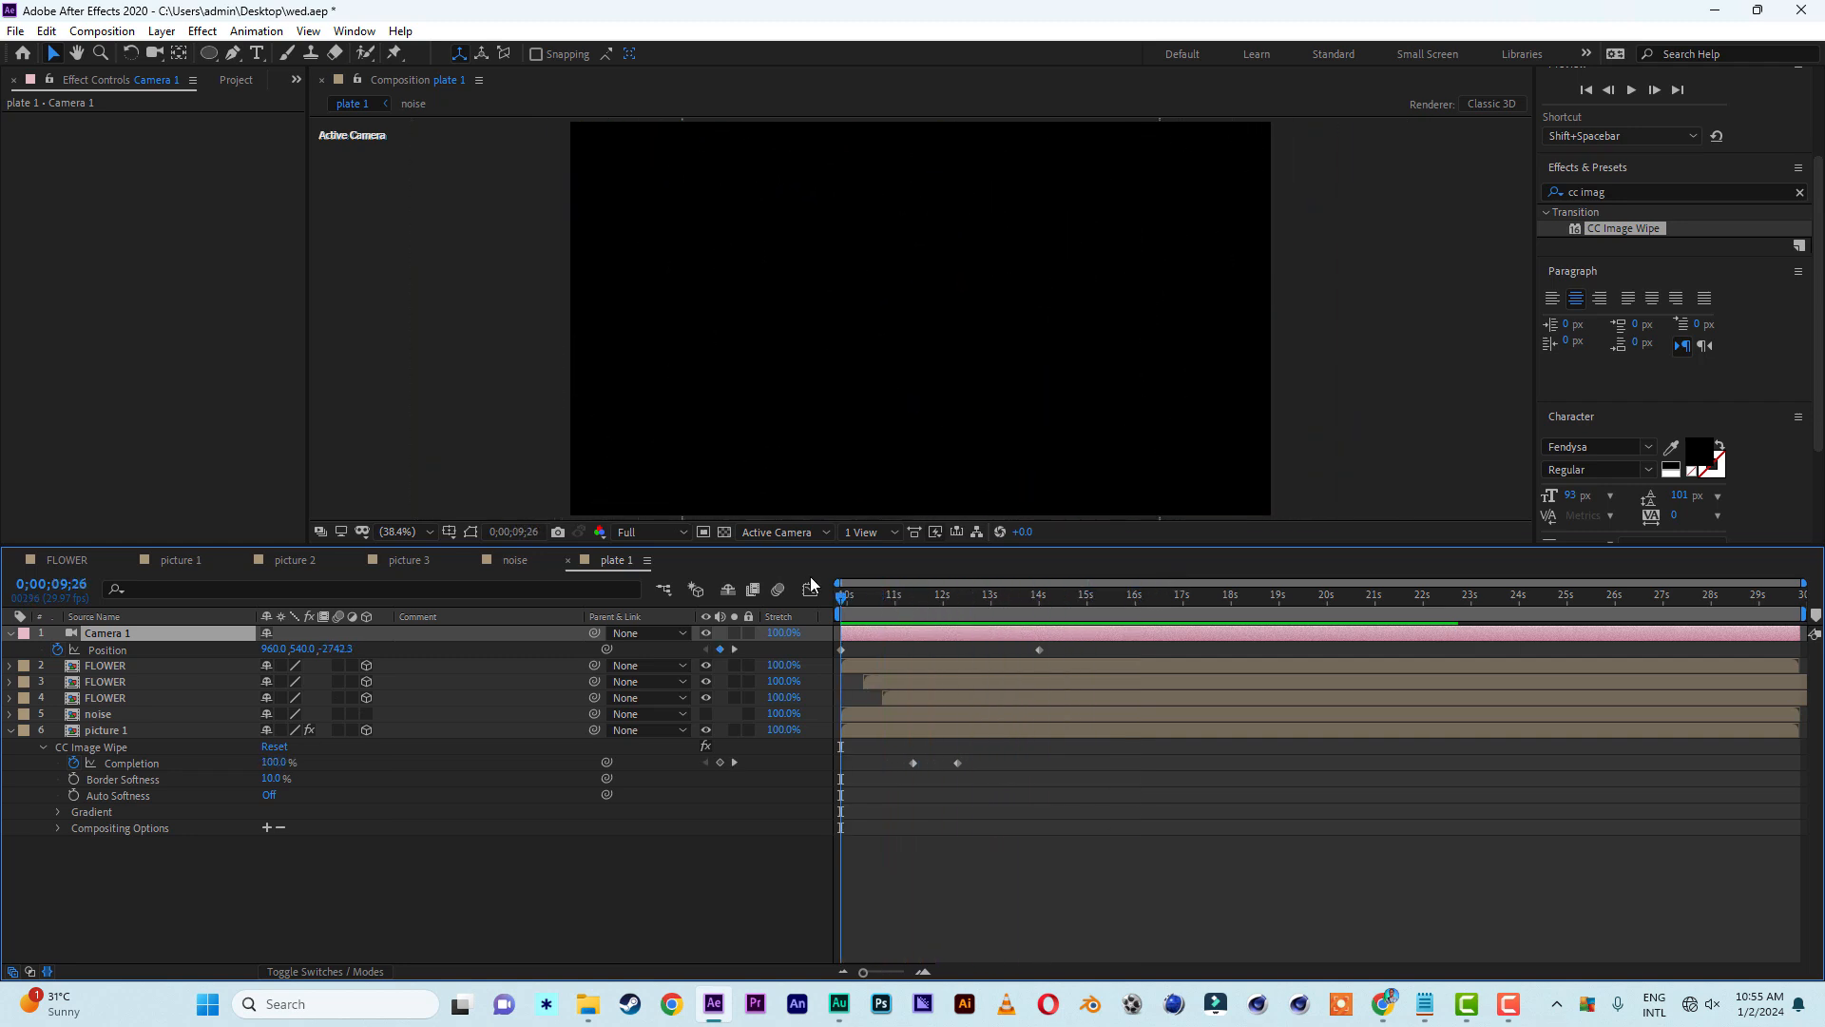
{"action": "key", "text": "space"}
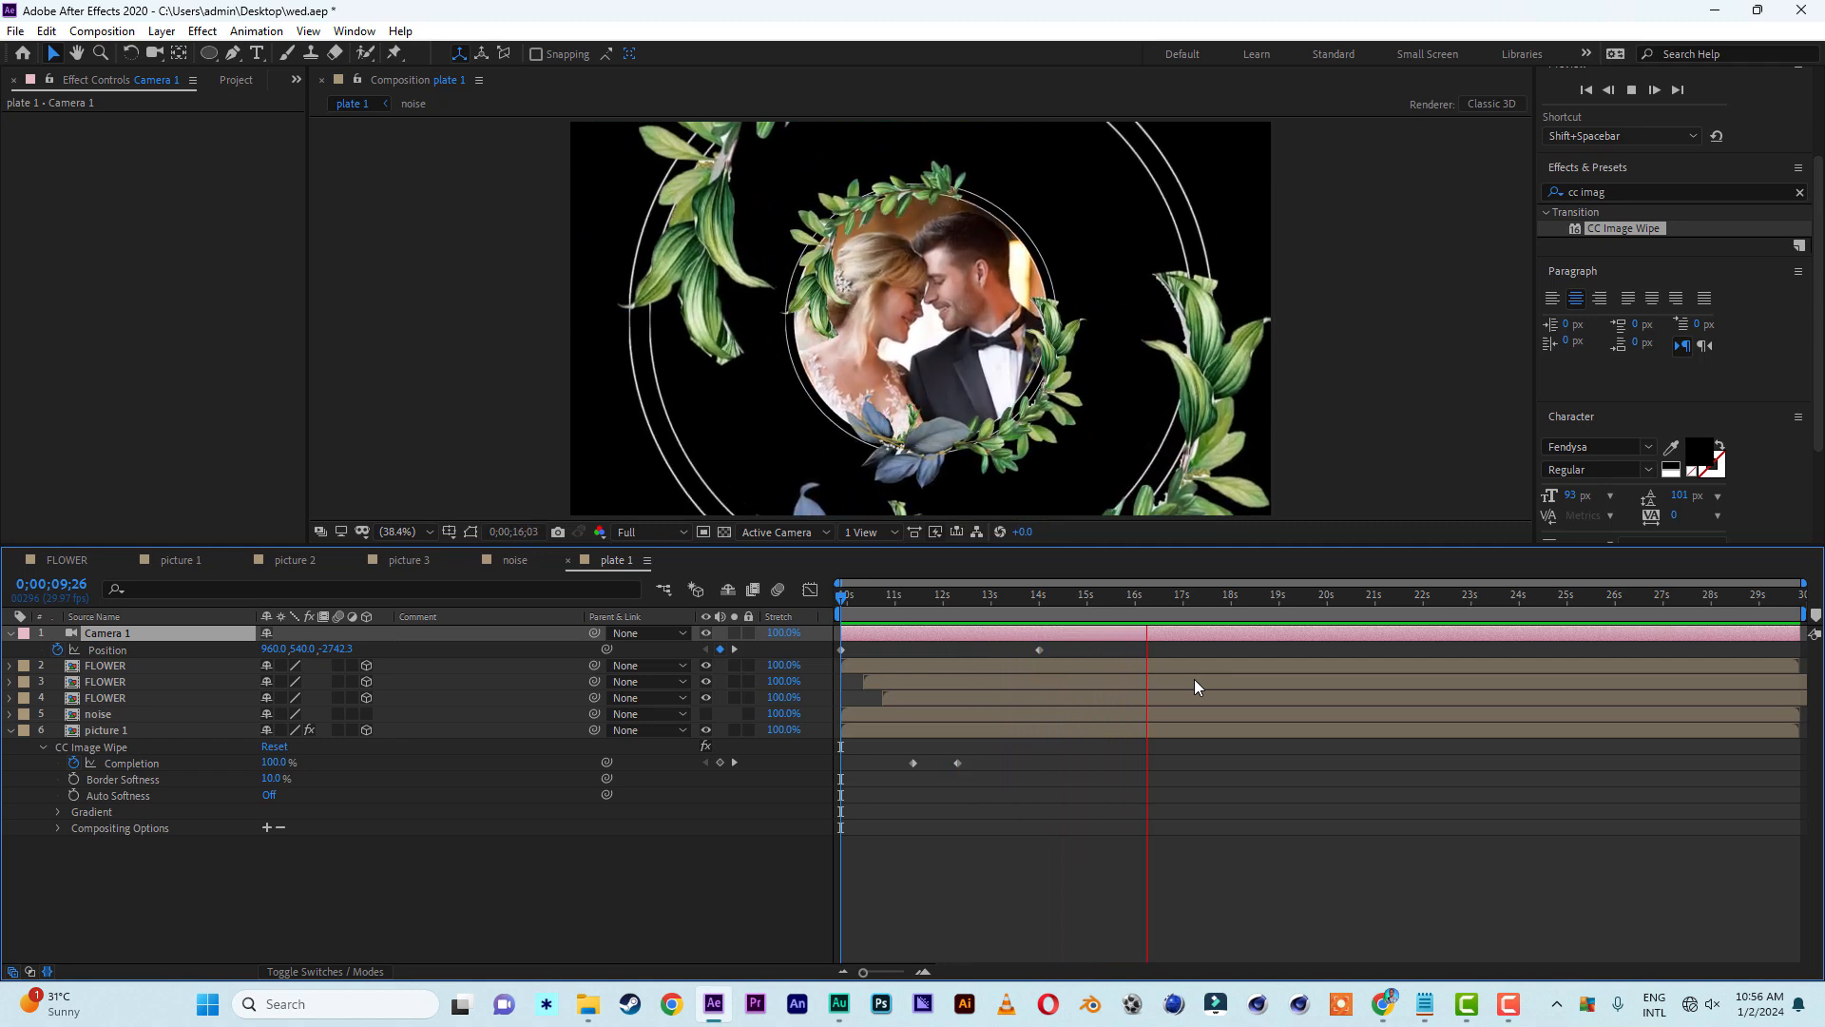
Add a Camera 1 Position keyframe at 0;00;17;01, then push the camera in to Z -199.3 at 0;00;19;28
{"action": "left_click", "coordinate": [1185, 597]}
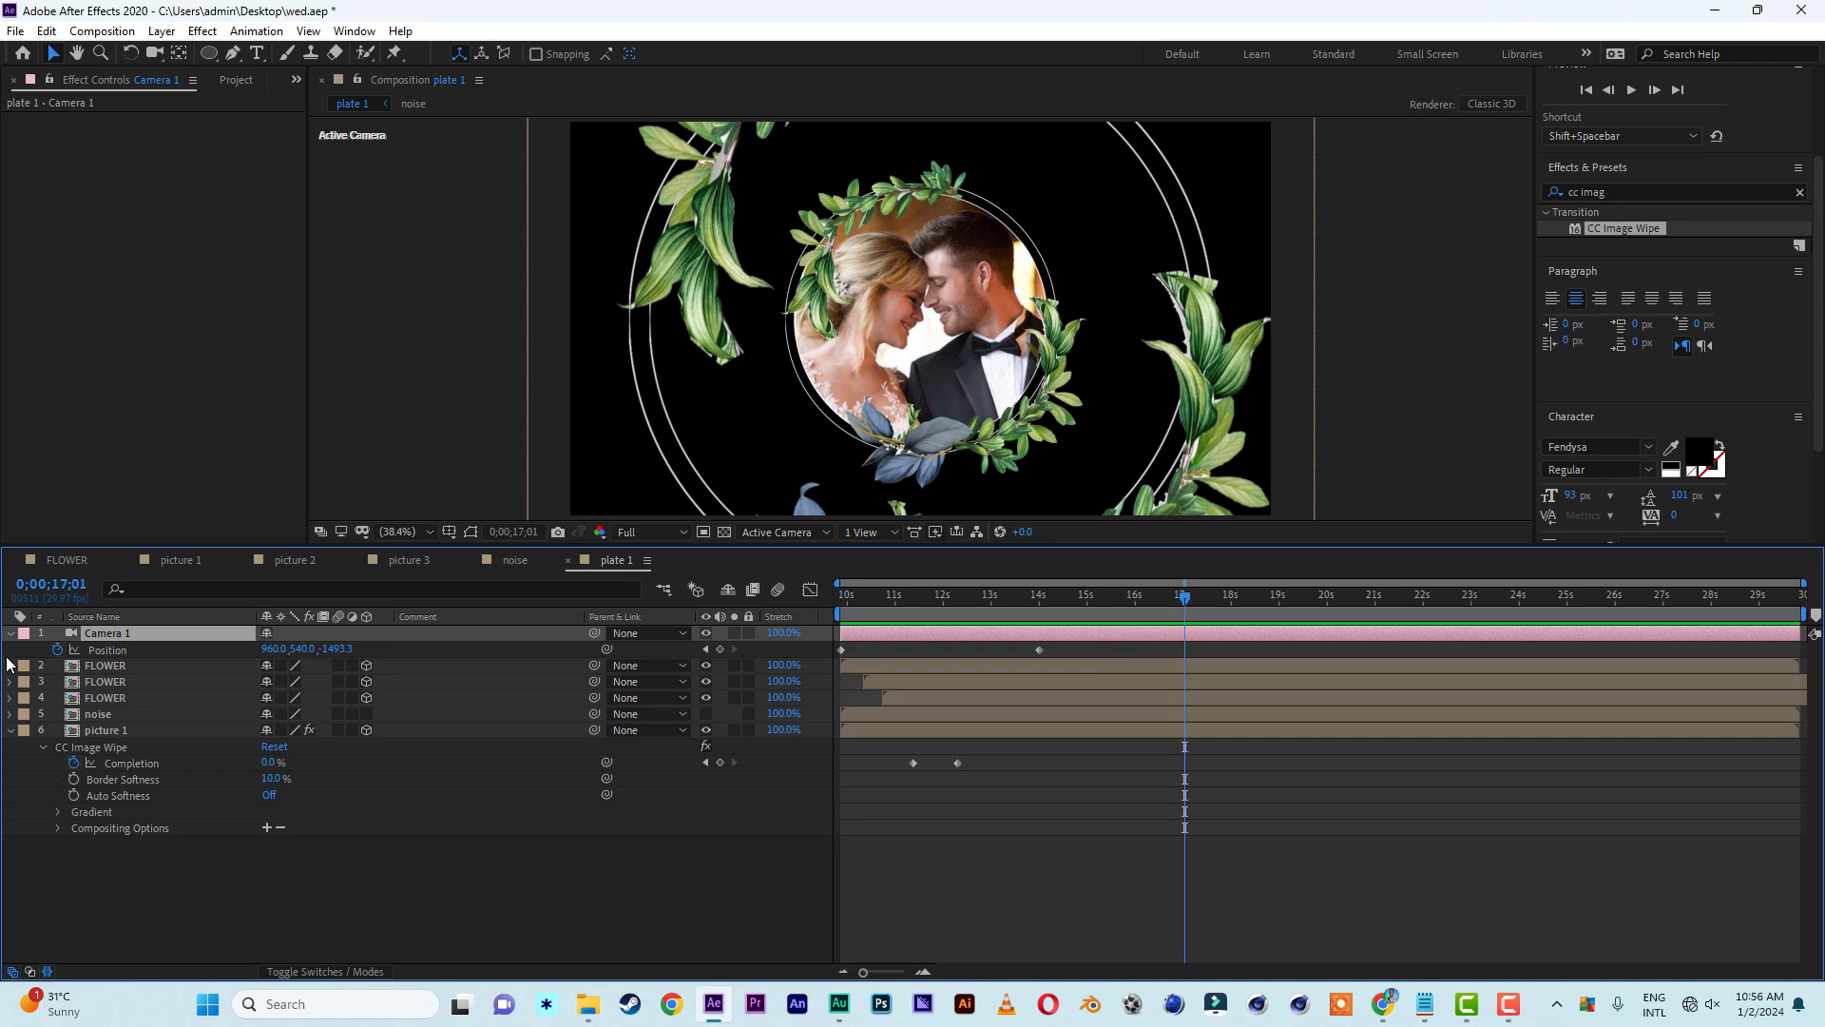
{"action": "left_click", "coordinate": [720, 649]}
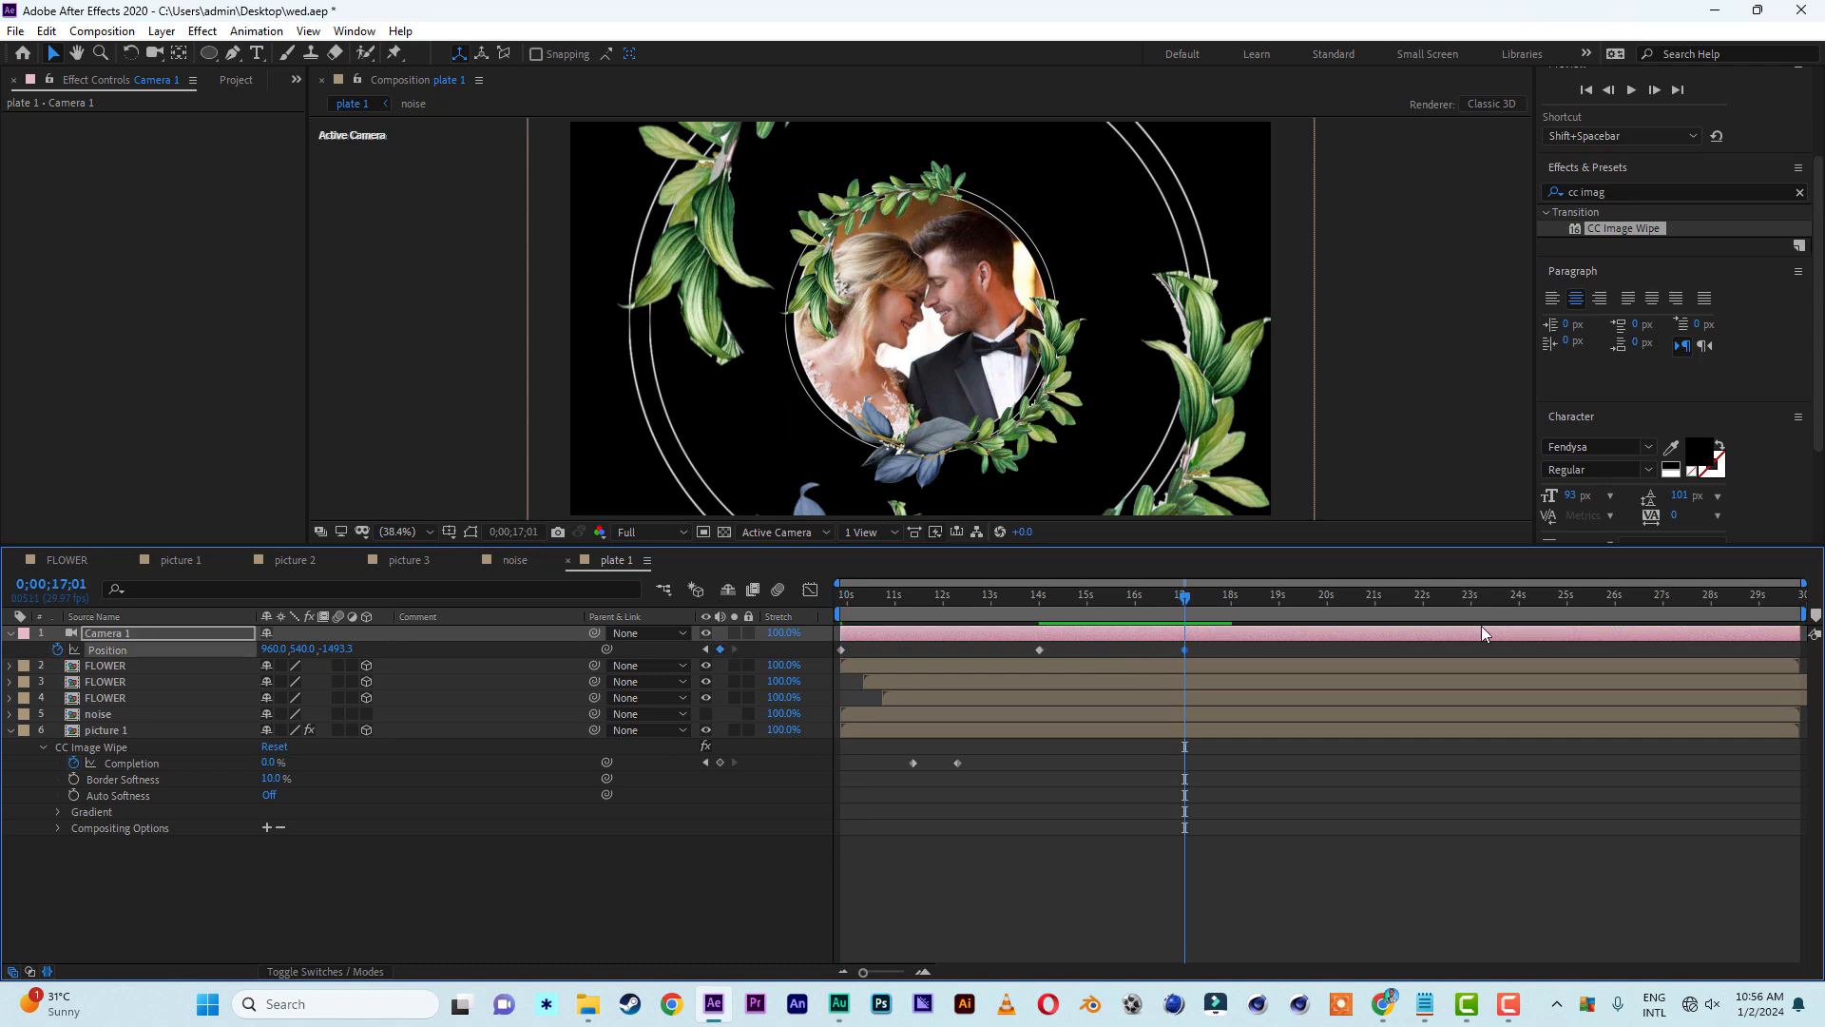
{"action": "left_click", "coordinate": [1325, 597]}
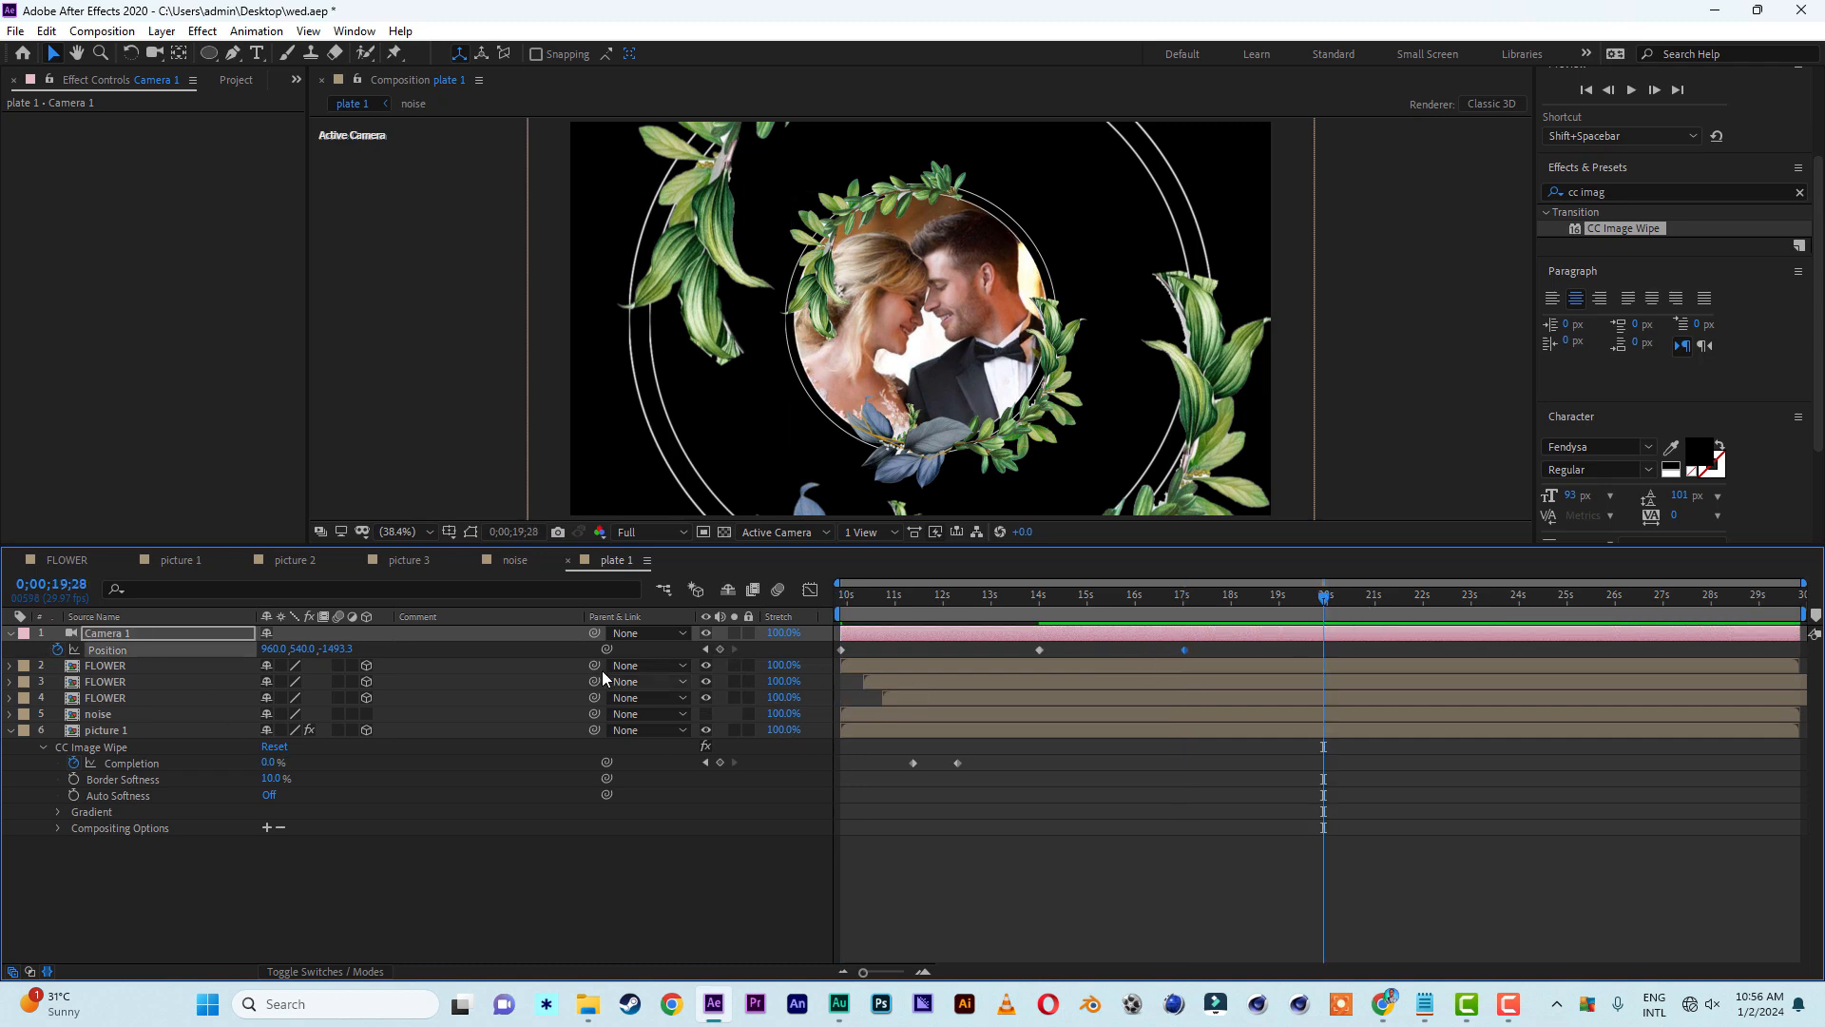
{"action": "left_click_drag", "start_coordinate": [338, 649], "coordinate": [443, 649]}
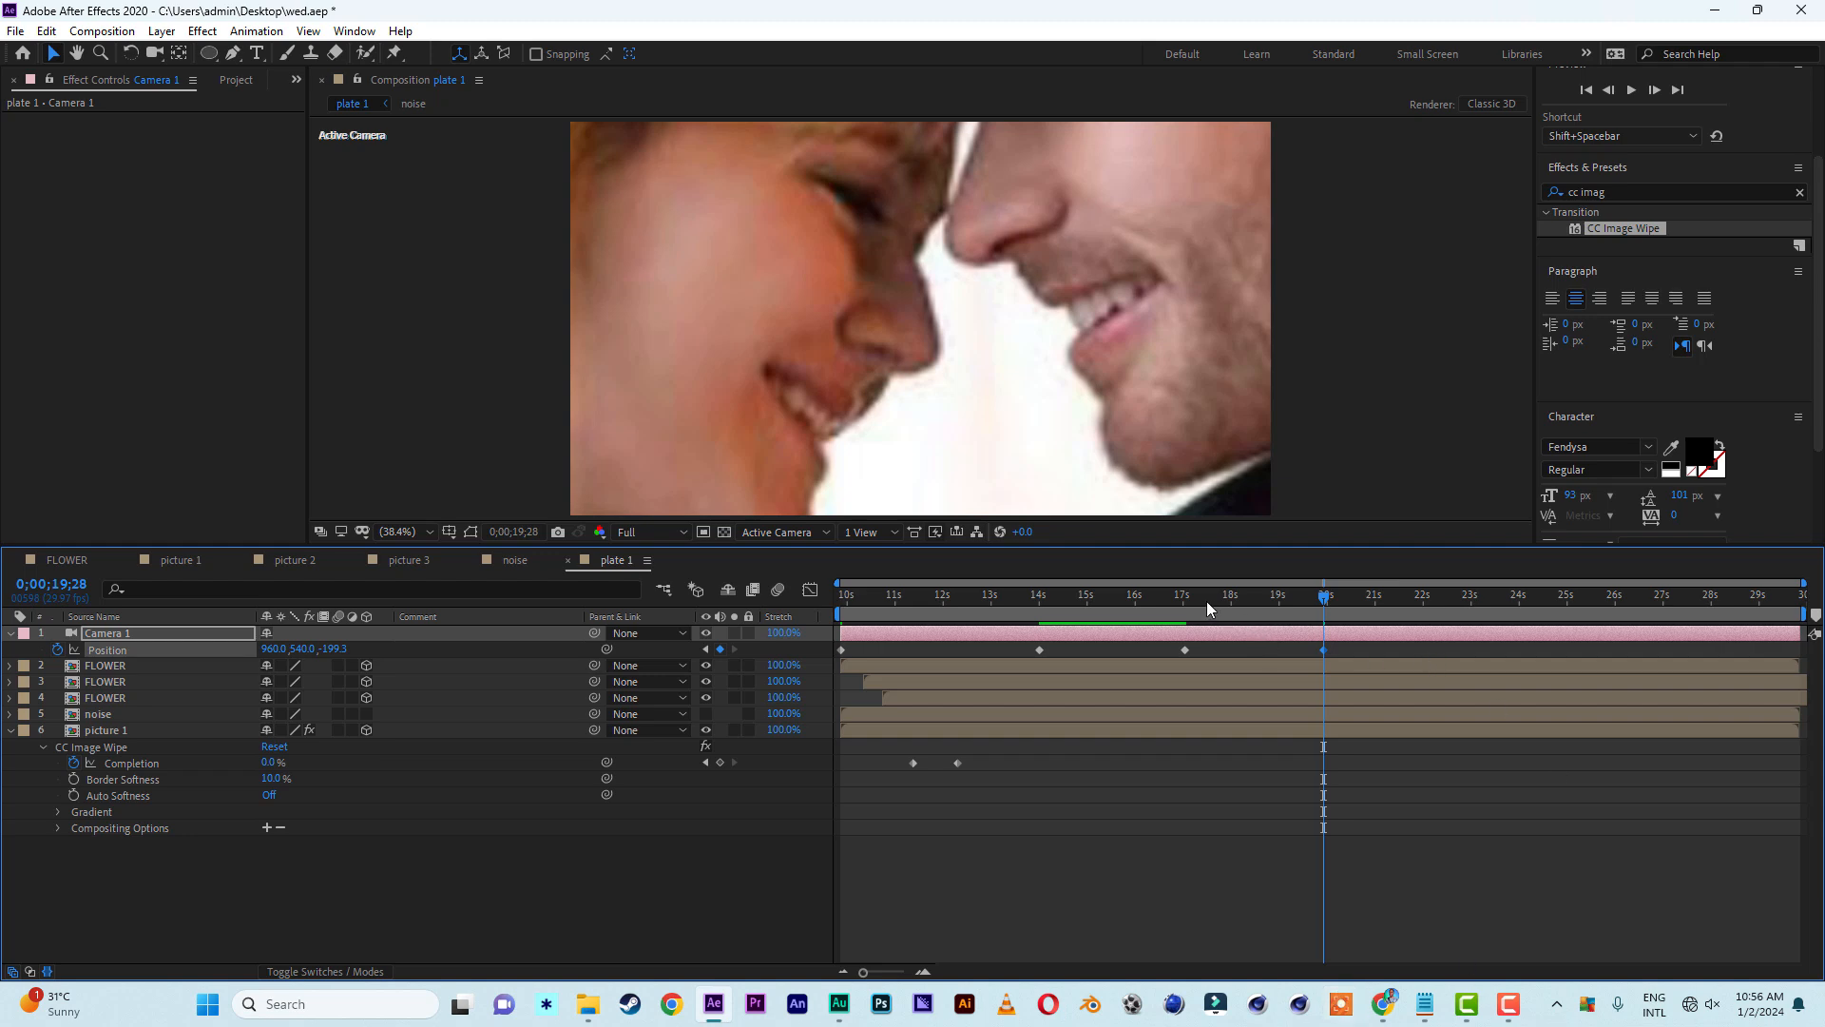
Animate picture 1's CC Image Wipe Completion from 0% at 0;00;17;02 to 100% at 0;00;19;03
{"action": "left_click", "coordinate": [1169, 590]}
{"action": "left_click_drag", "start_coordinate": [1168, 594], "coordinate": [1190, 610]}
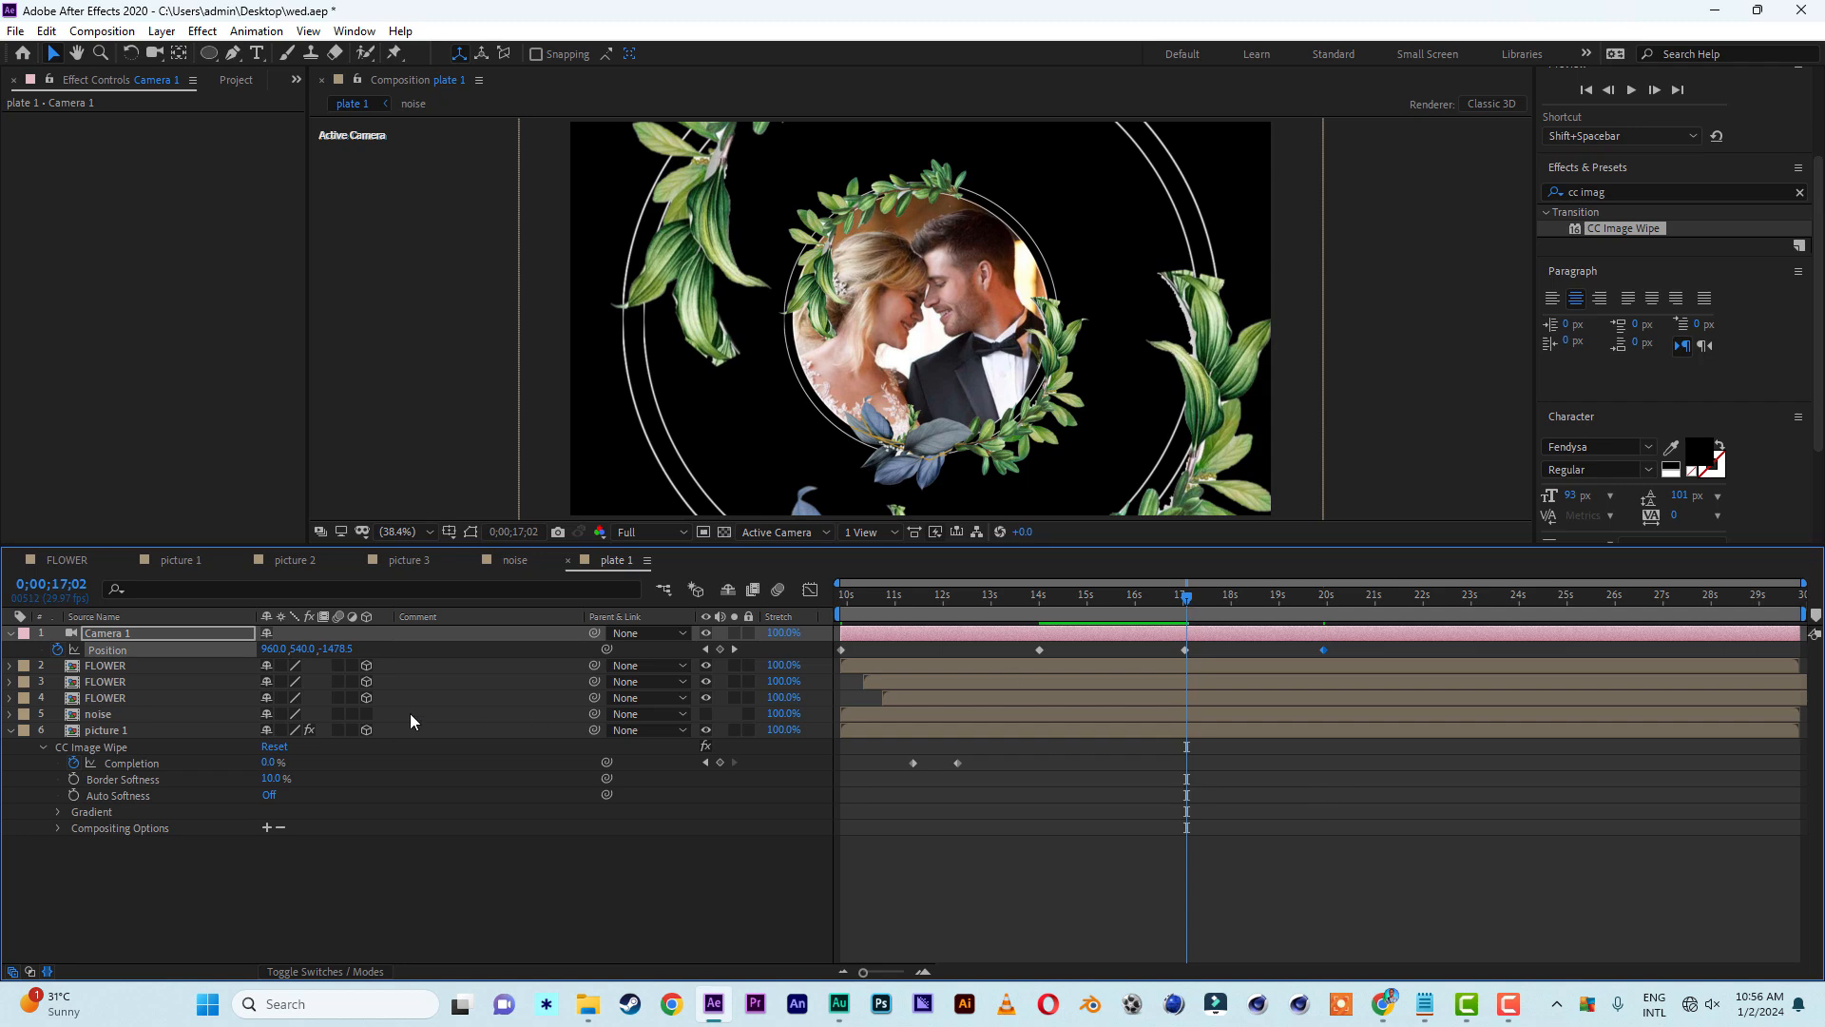
{"action": "left_click", "coordinate": [719, 762]}
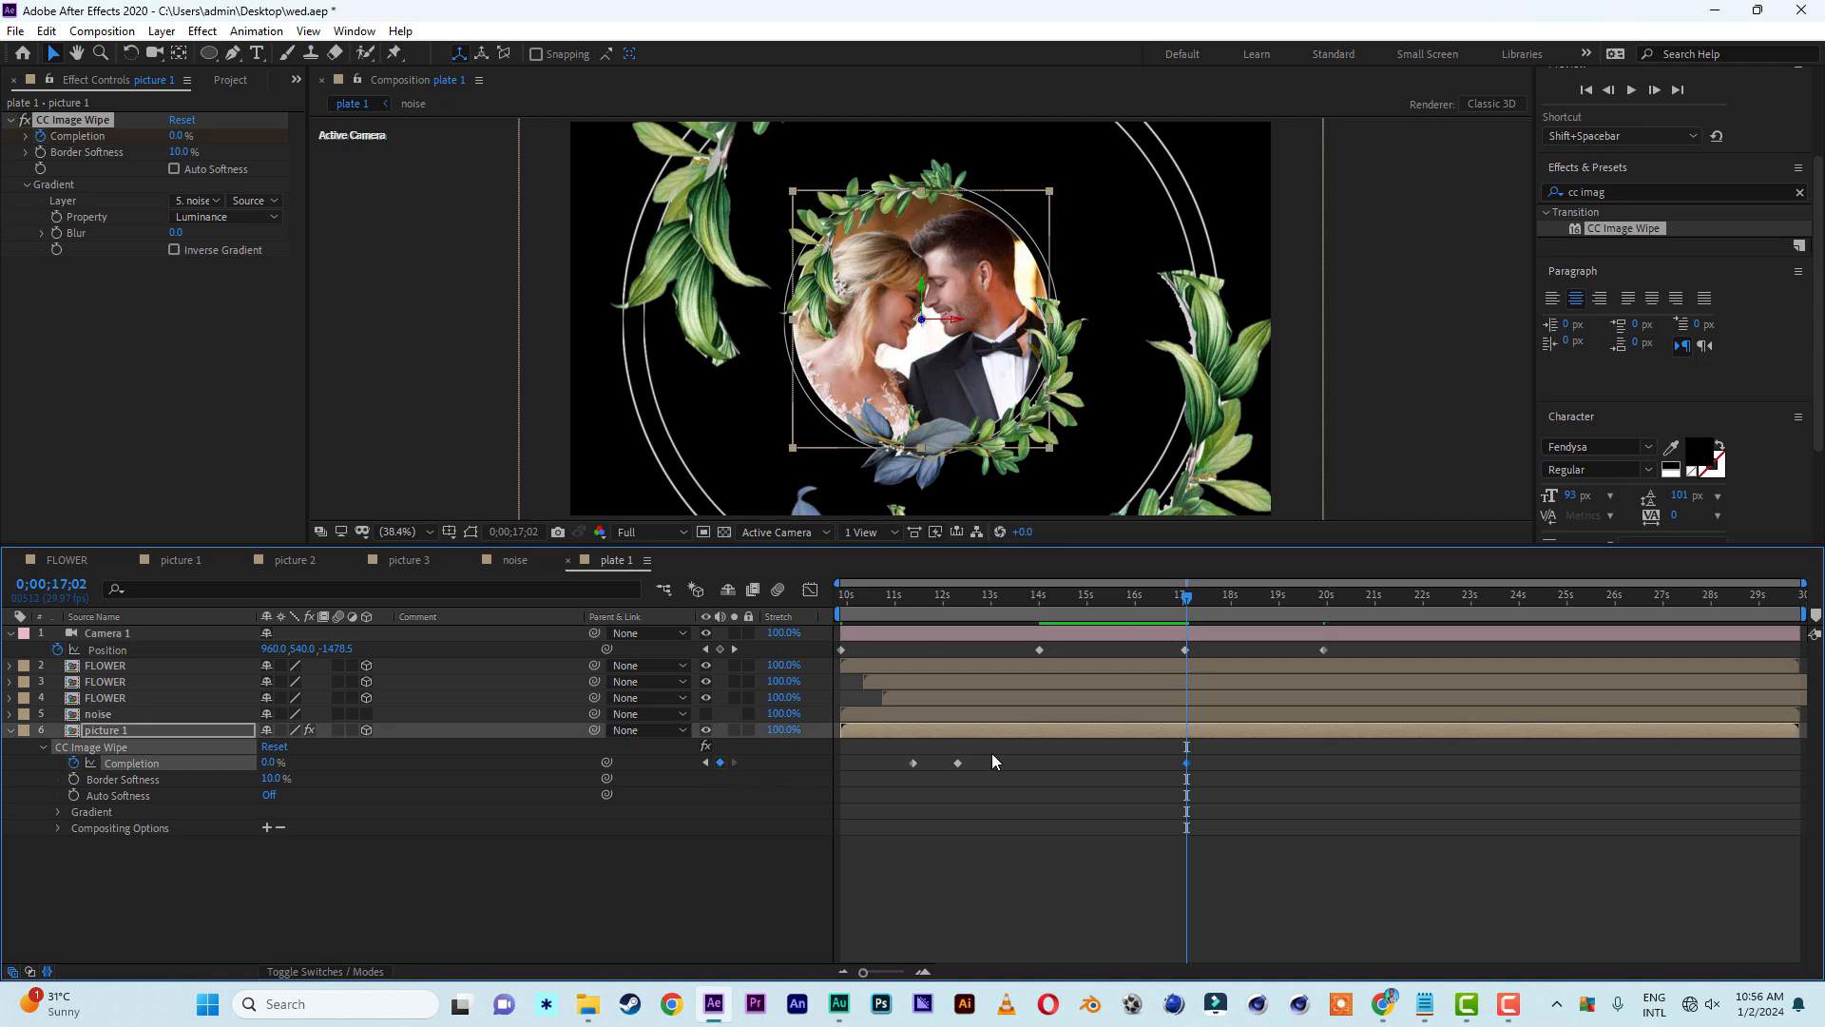
{"action": "left_click_drag", "start_coordinate": [1191, 604], "coordinate": [1286, 642]}
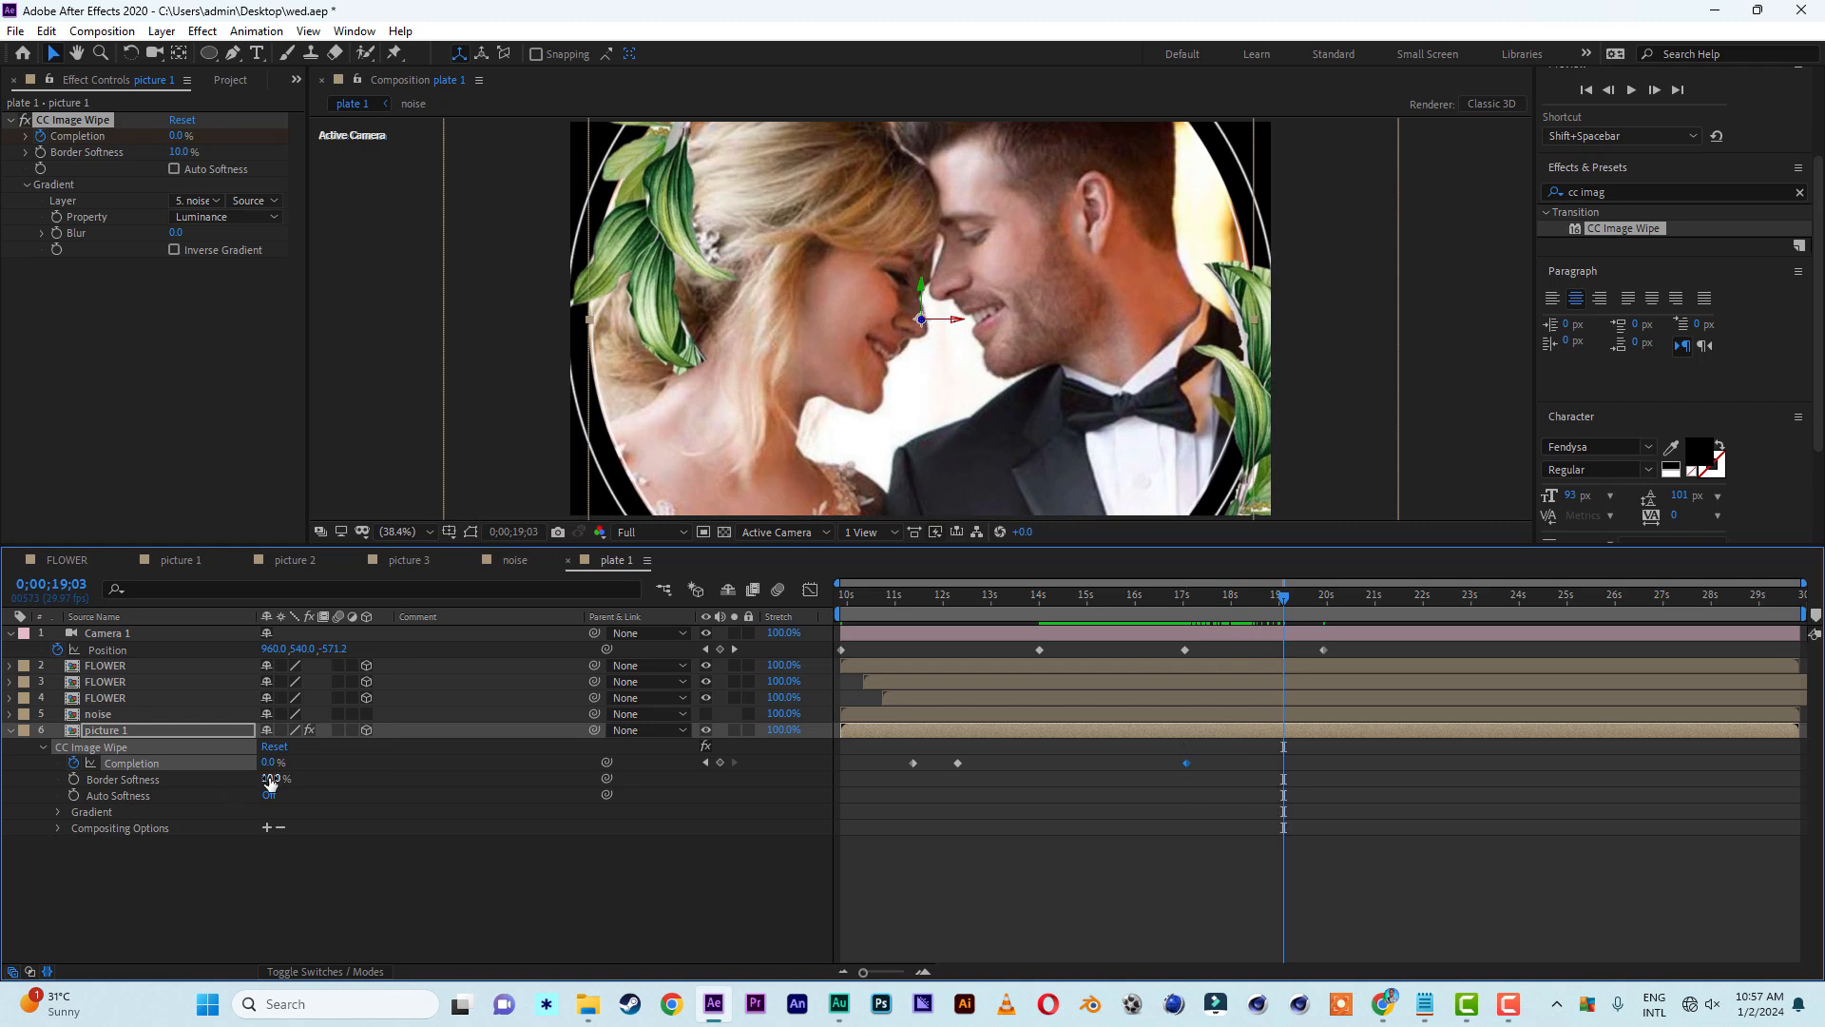
{"action": "left_click_drag", "start_coordinate": [298, 763], "coordinate": [496, 791]}
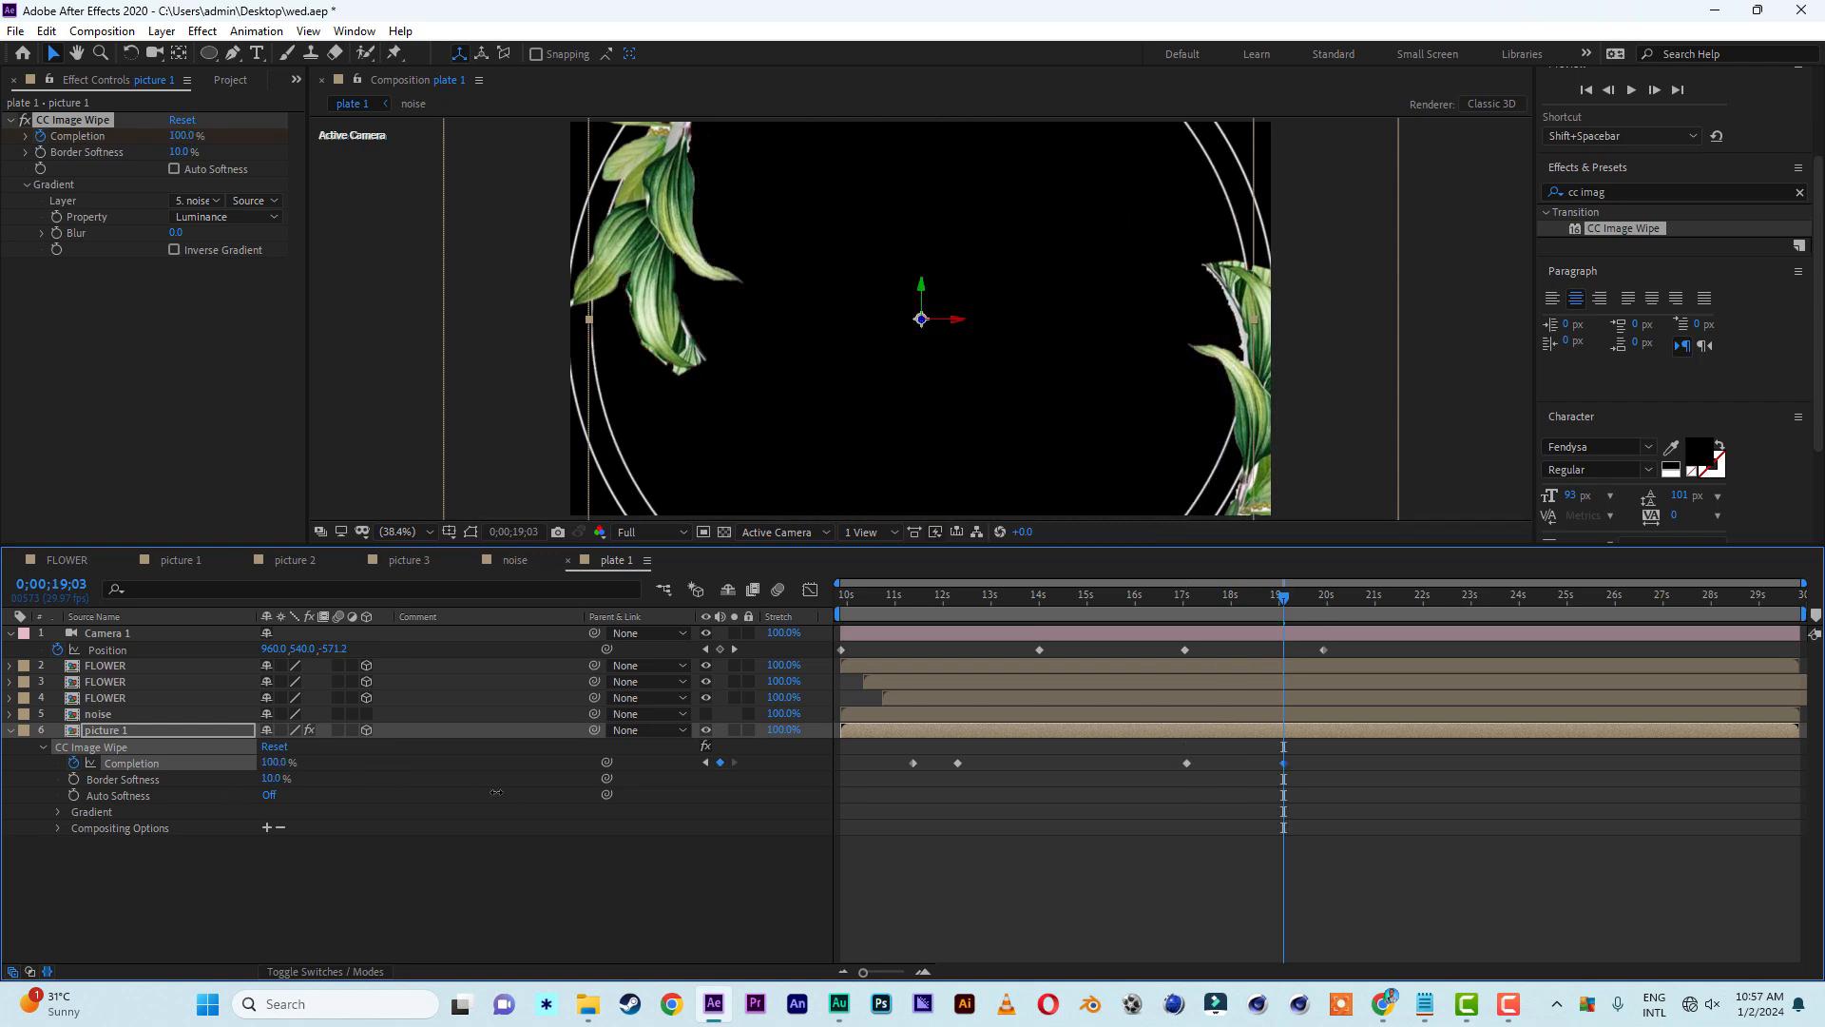
Play plate 1 from the start to review the photo's wipe-out and camera push, then collapse picture 1's properties
{"action": "left_click_drag", "start_coordinate": [908, 602], "coordinate": [766, 588]}
{"action": "key", "text": "space"}
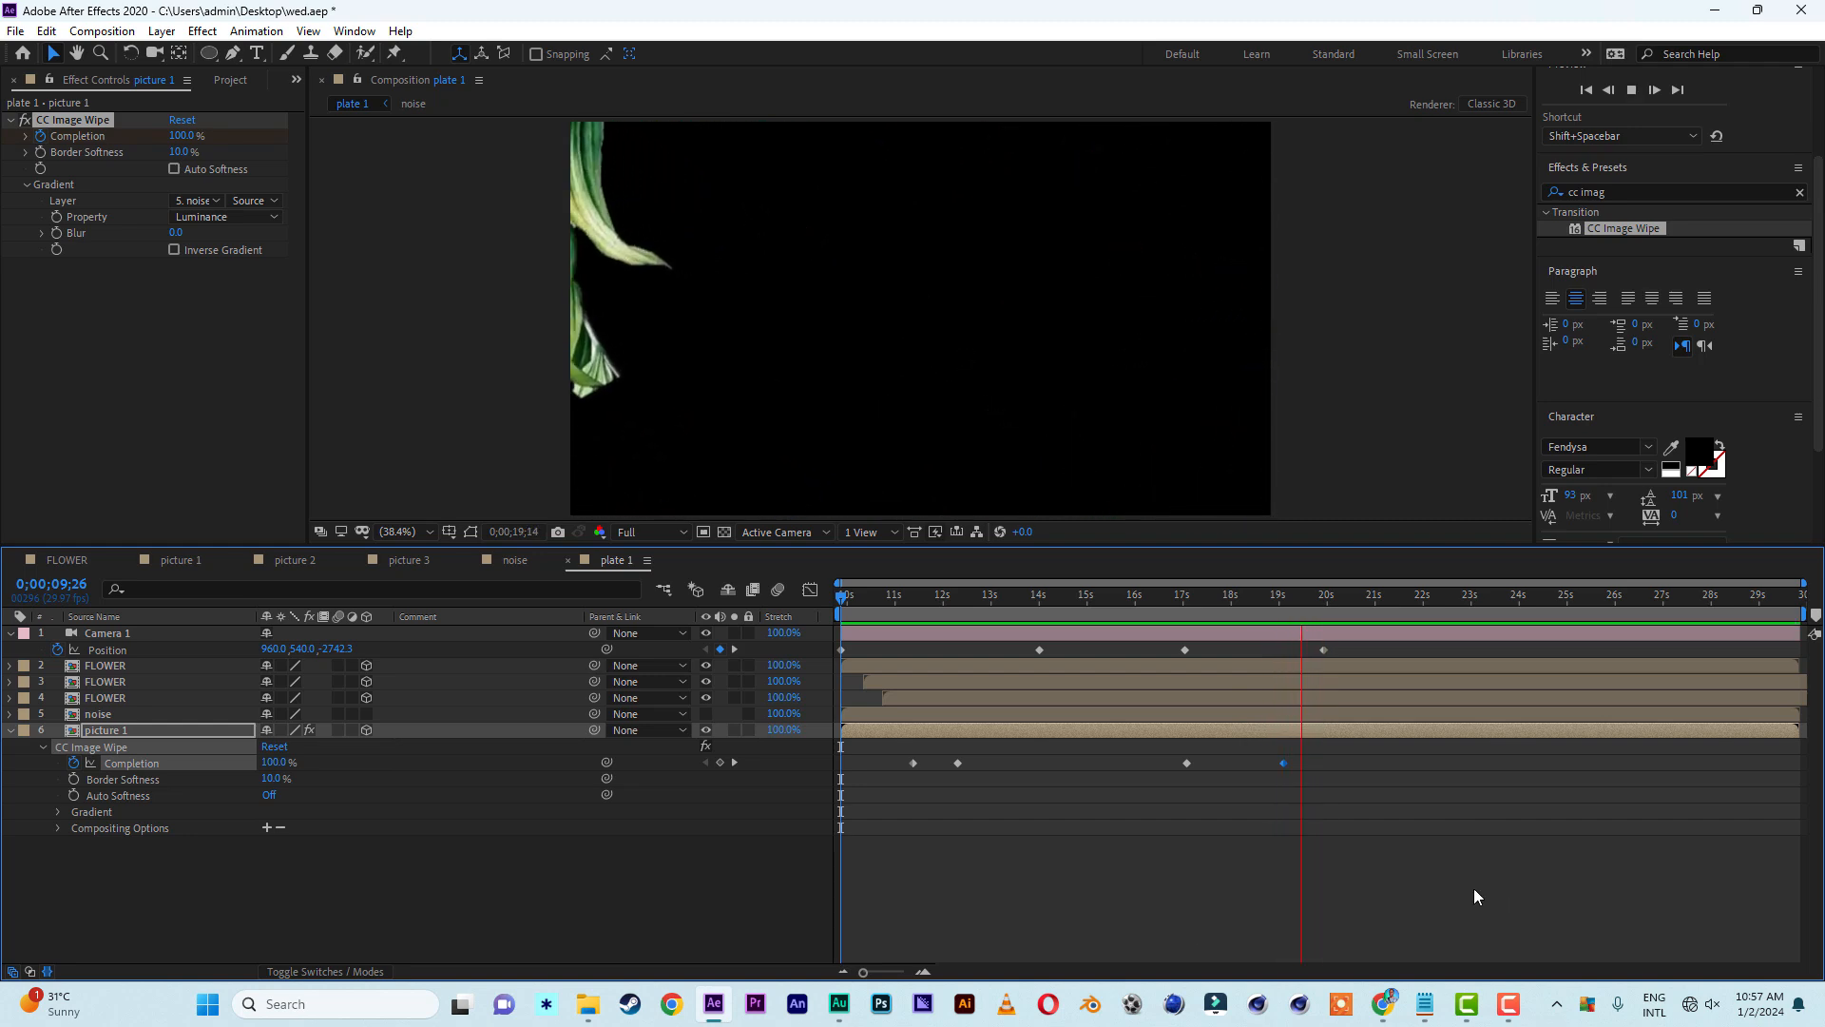
{"action": "left_click", "coordinate": [1134, 606]}
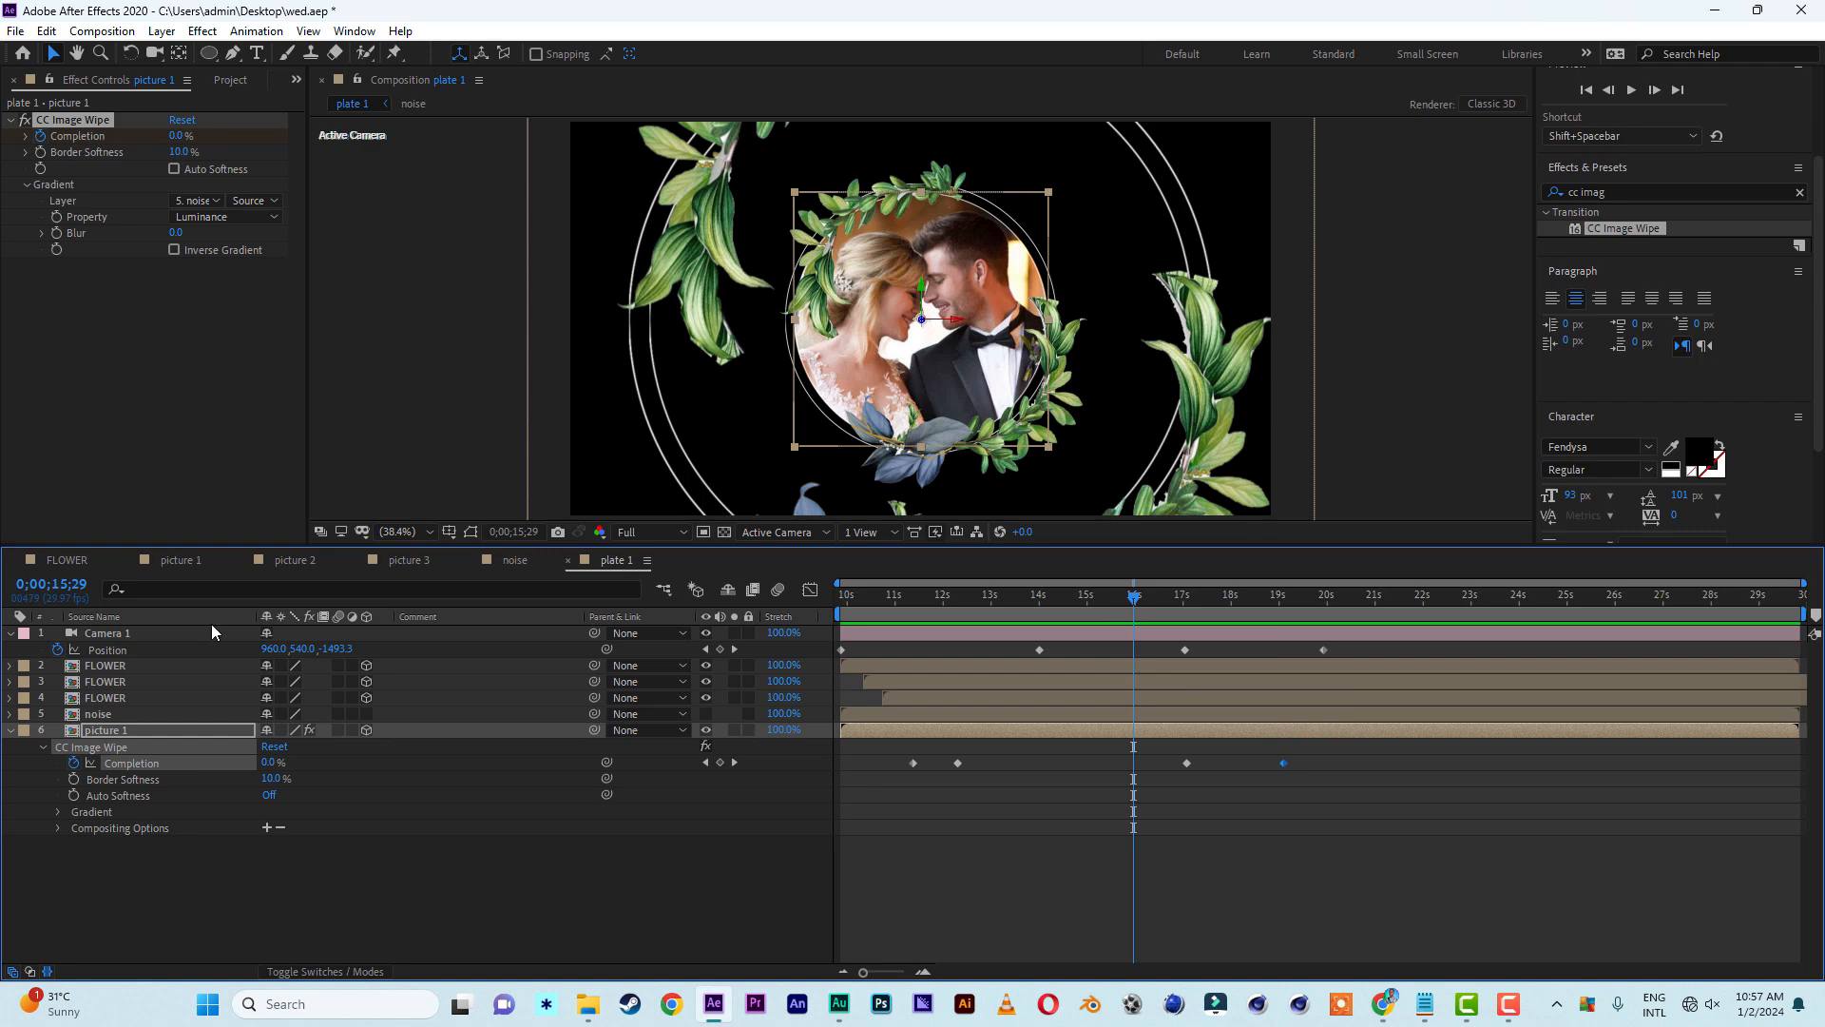
{"action": "left_click", "coordinate": [11, 730]}
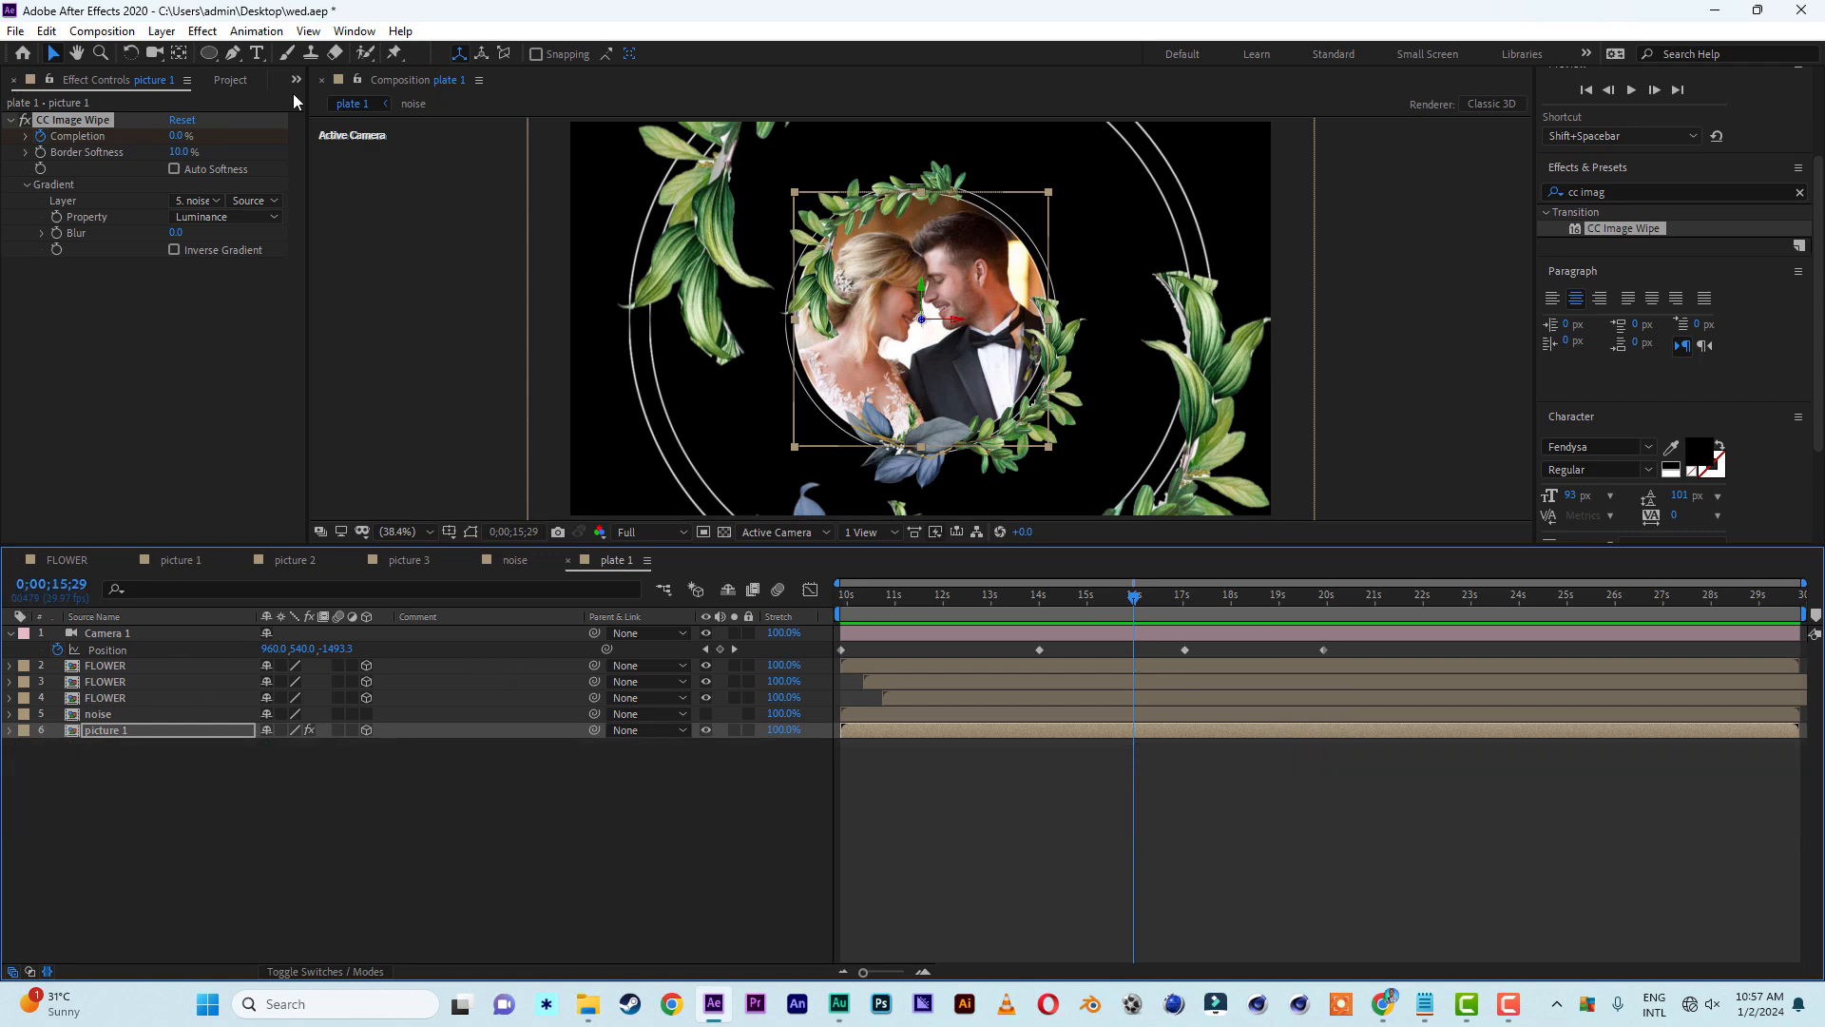
Duplicate the plate 1 composition twice as plate 2 and plate 3, and open both copies
{"action": "left_click", "coordinate": [230, 82]}
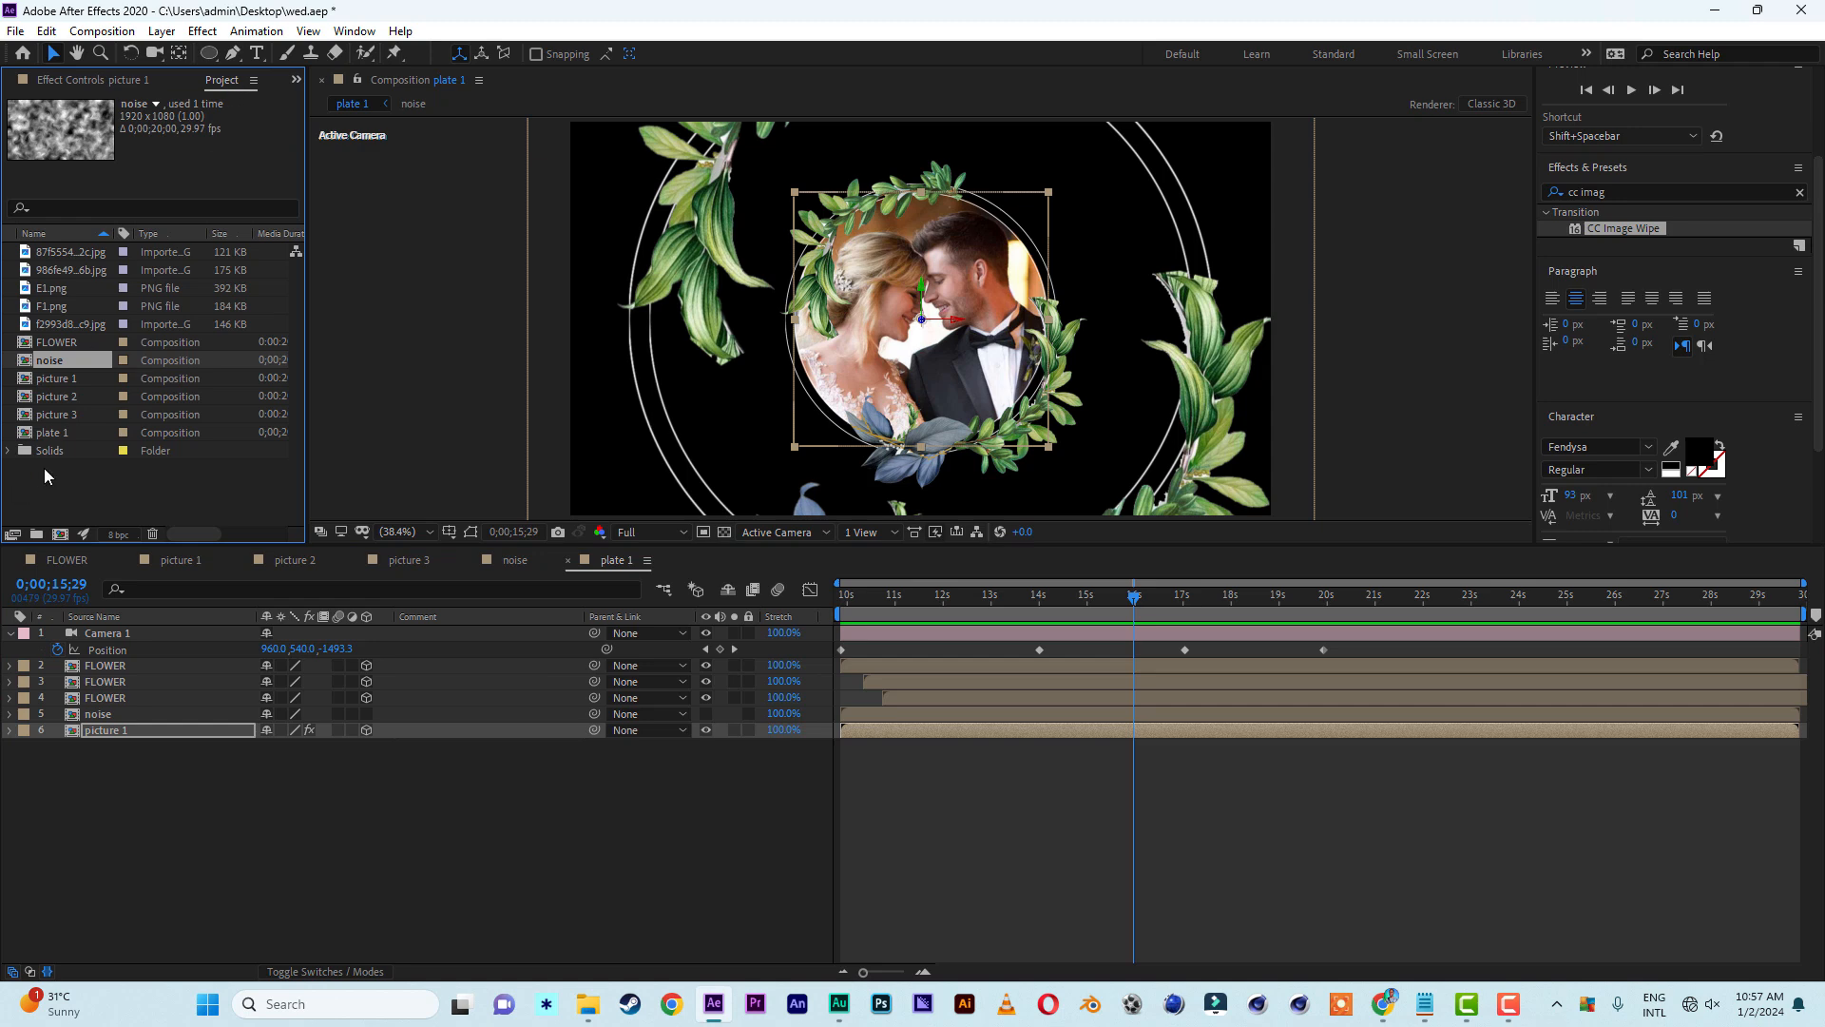
{"action": "left_click", "coordinate": [59, 435]}
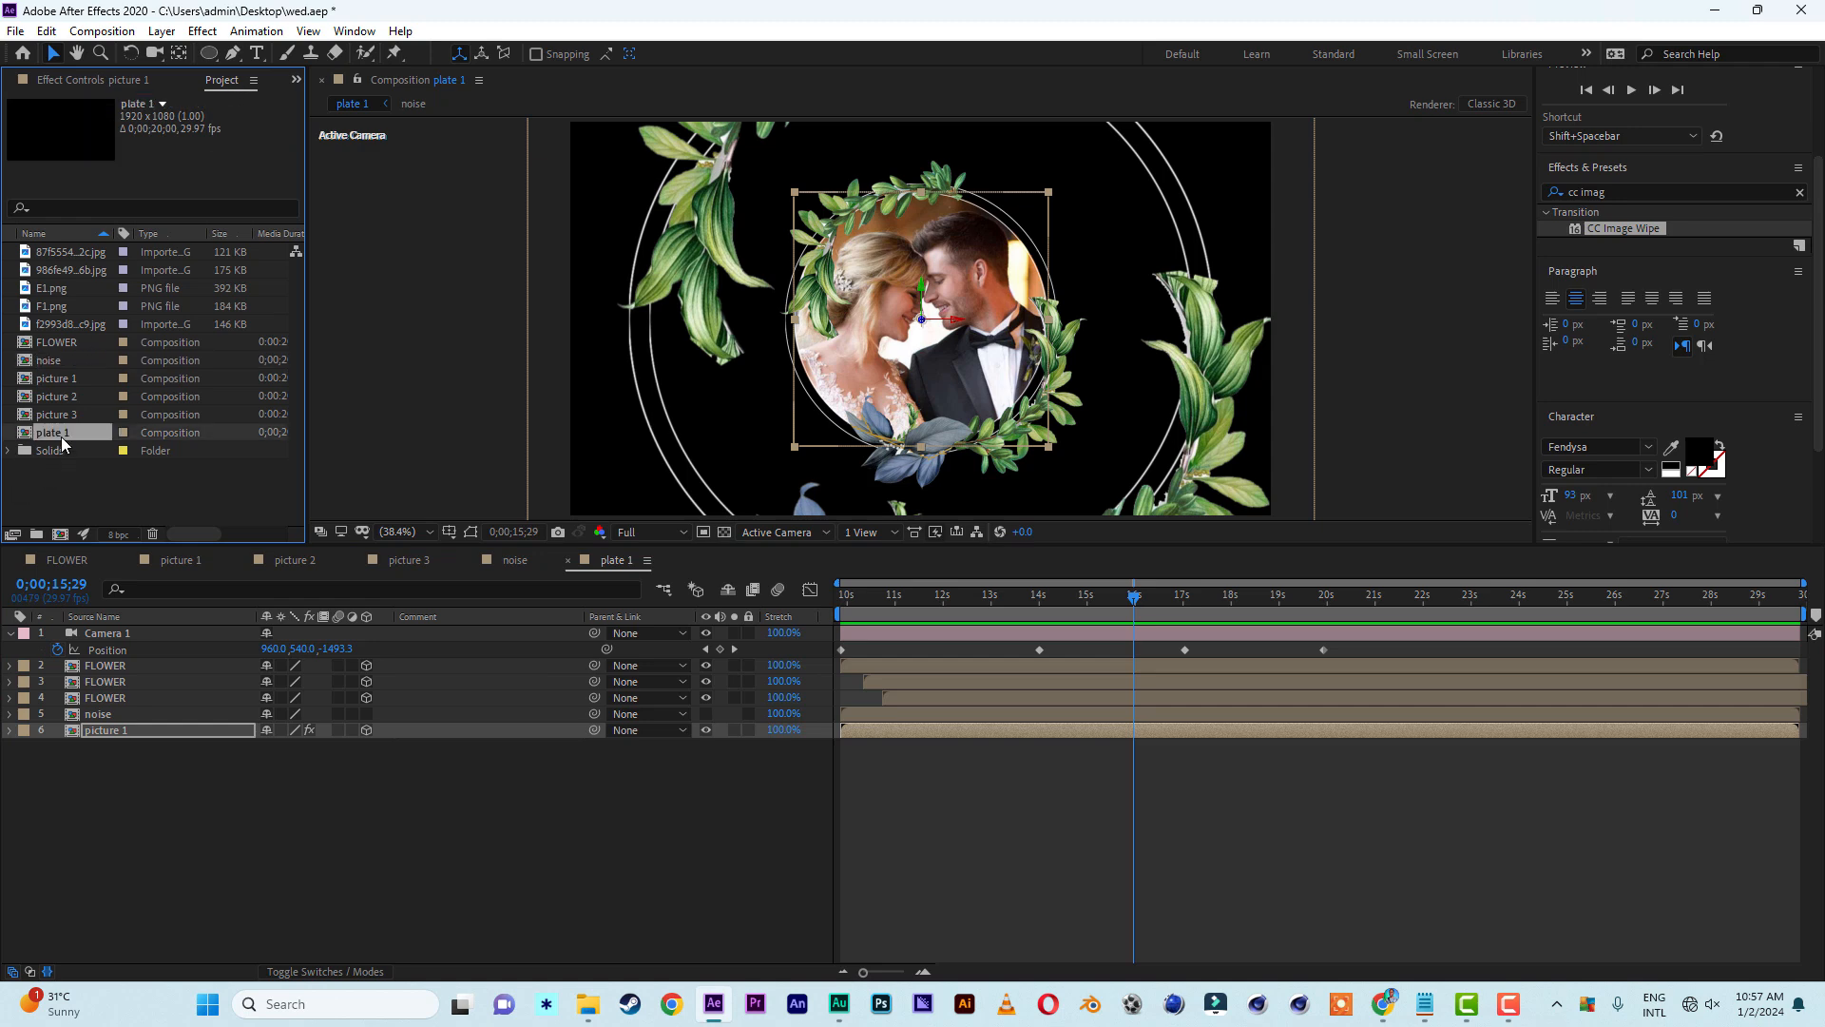
{"action": "key", "text": "ctrl+d"}
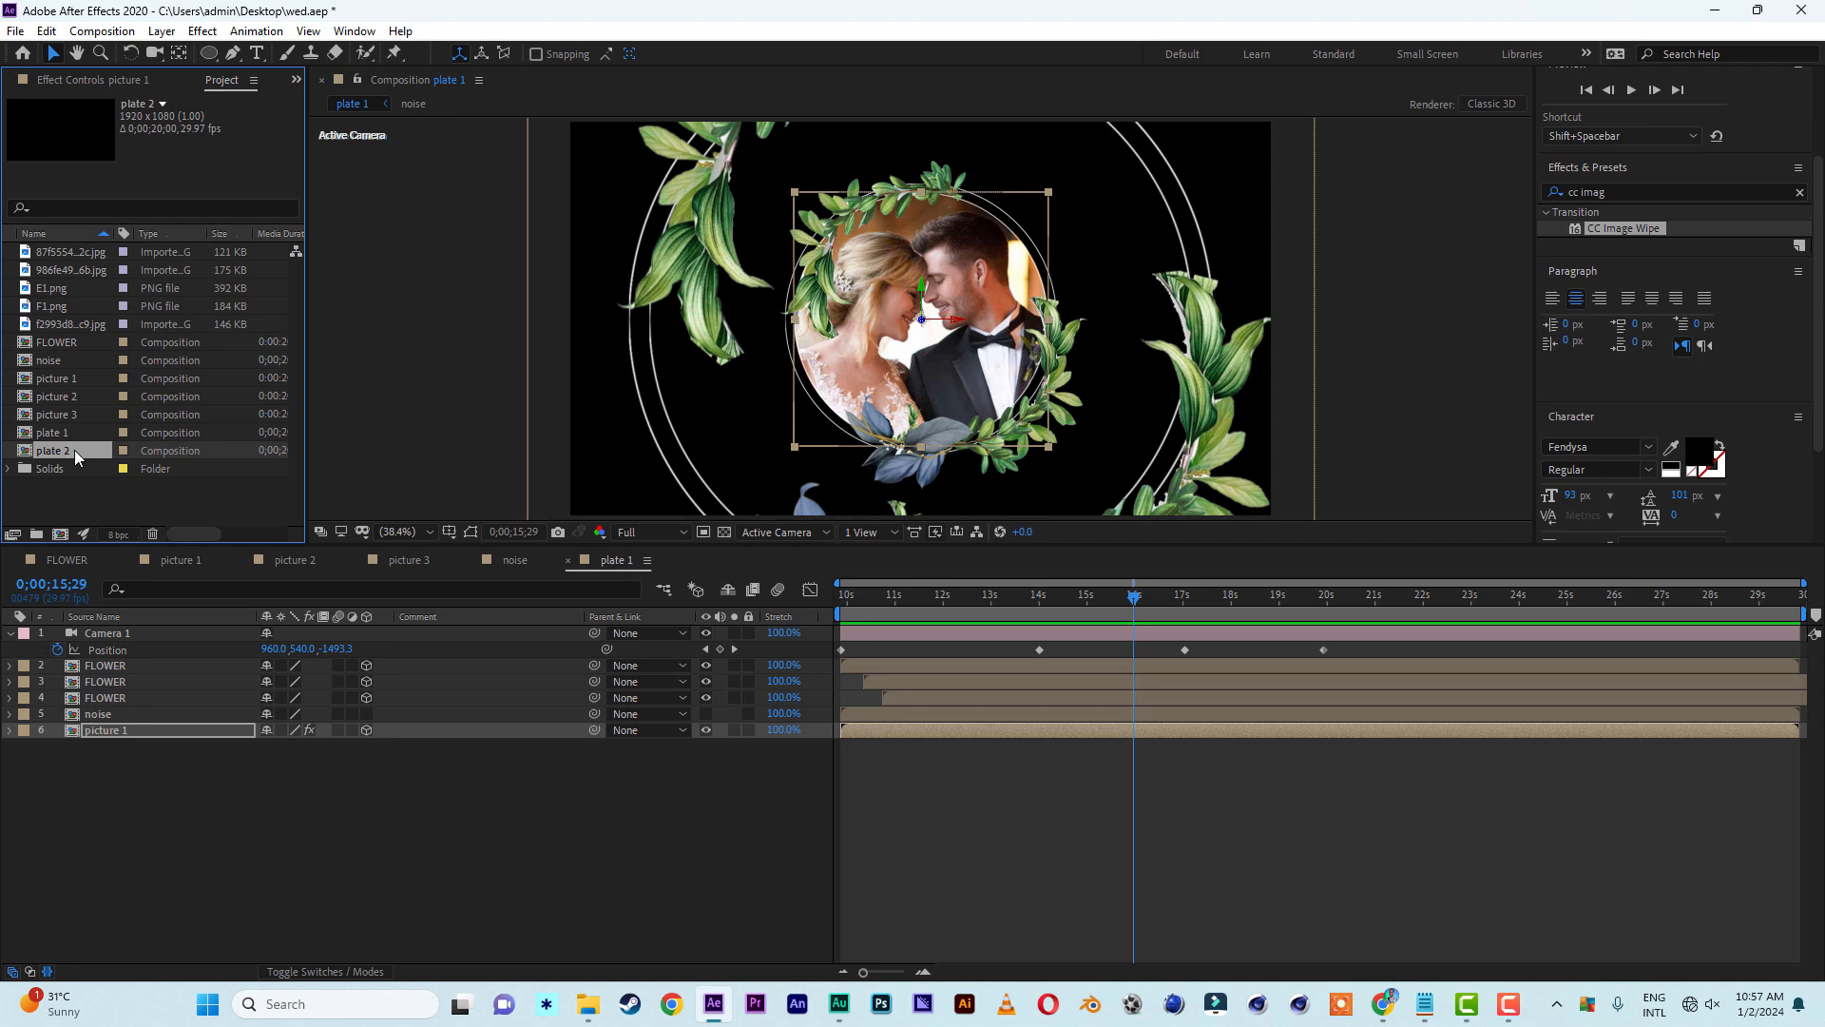
{"action": "key", "text": "ctrl+d"}
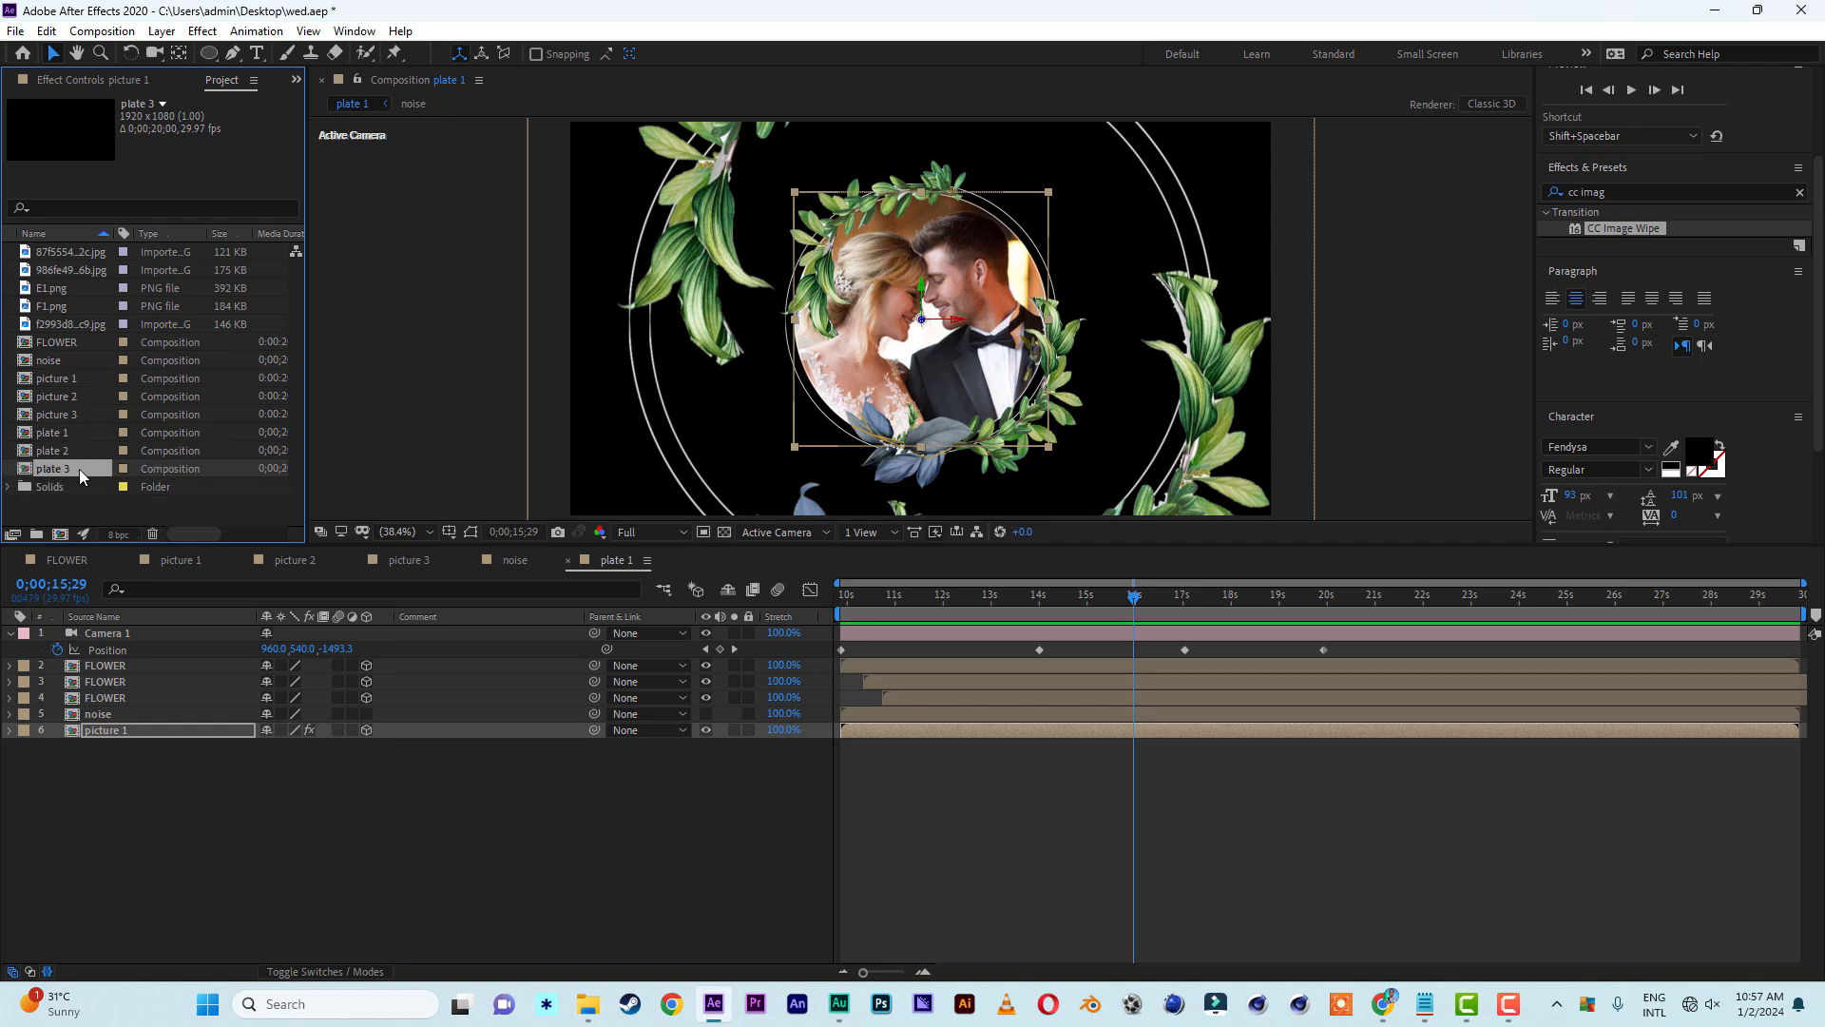
{"action": "double_click", "coordinate": [65, 448]}
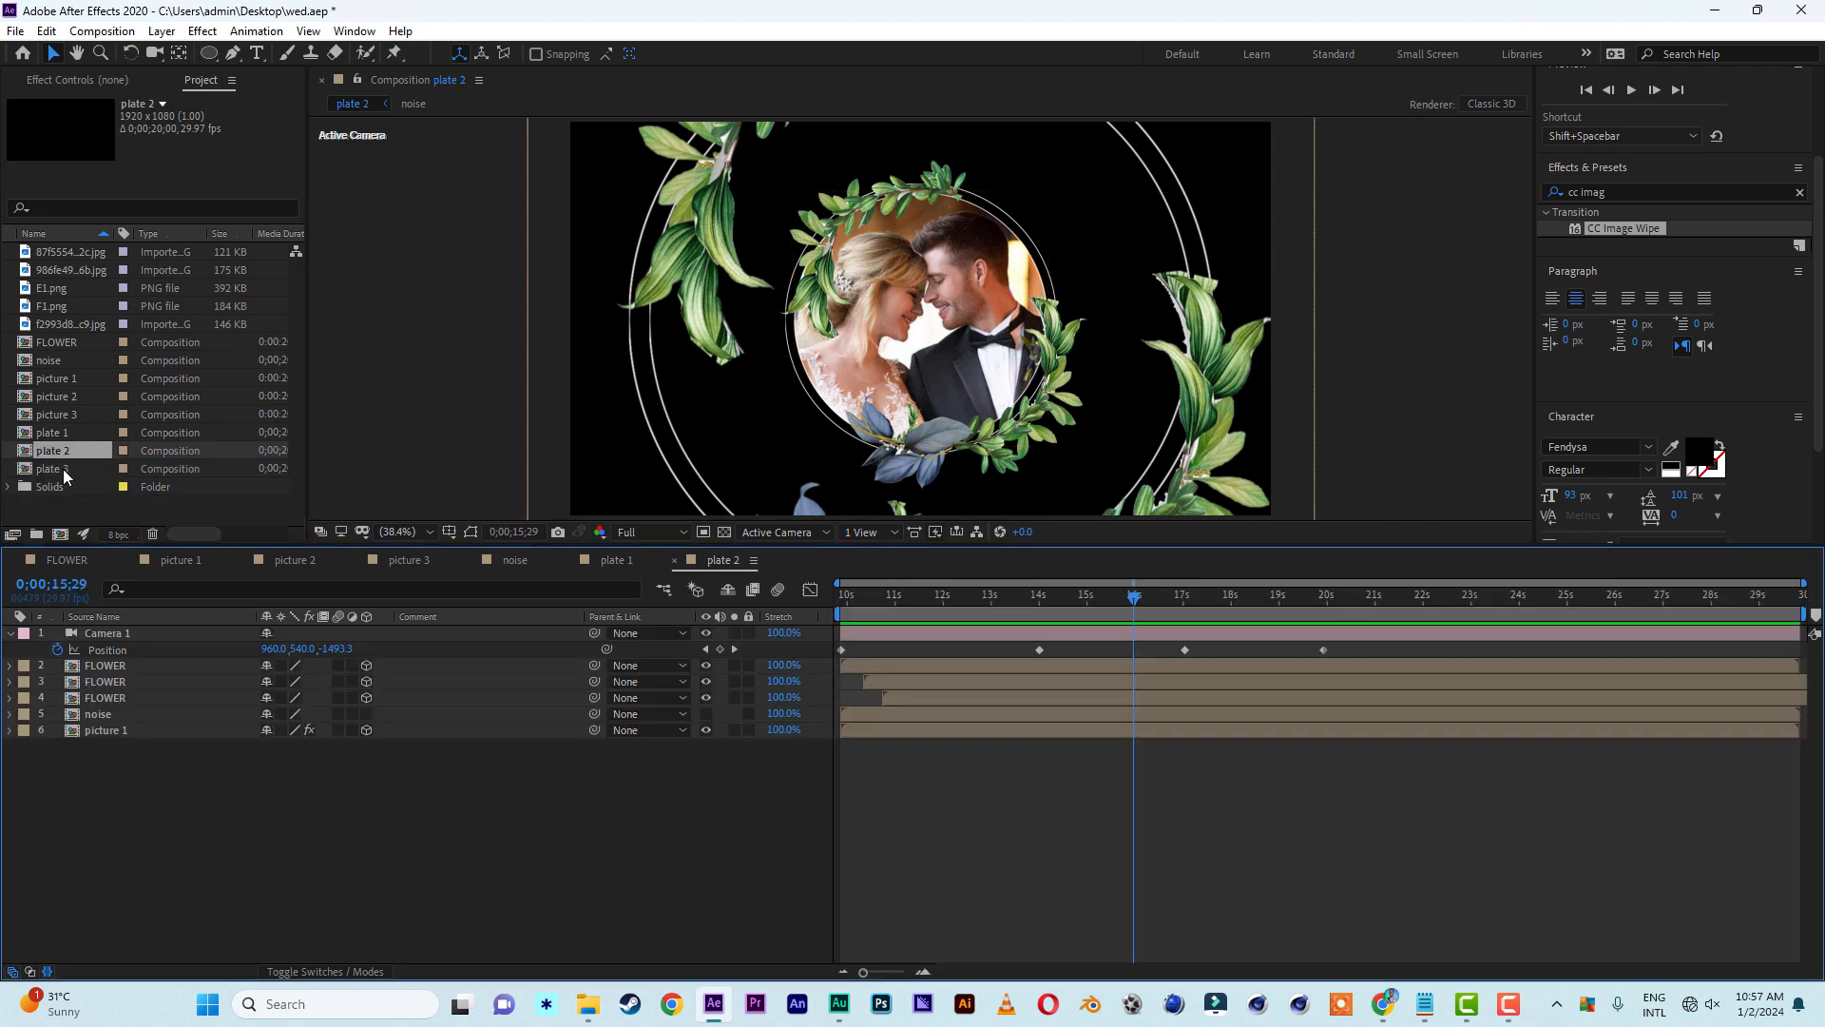
{"action": "left_click", "coordinate": [63, 470]}
{"action": "double_click", "coordinate": [63, 469]}
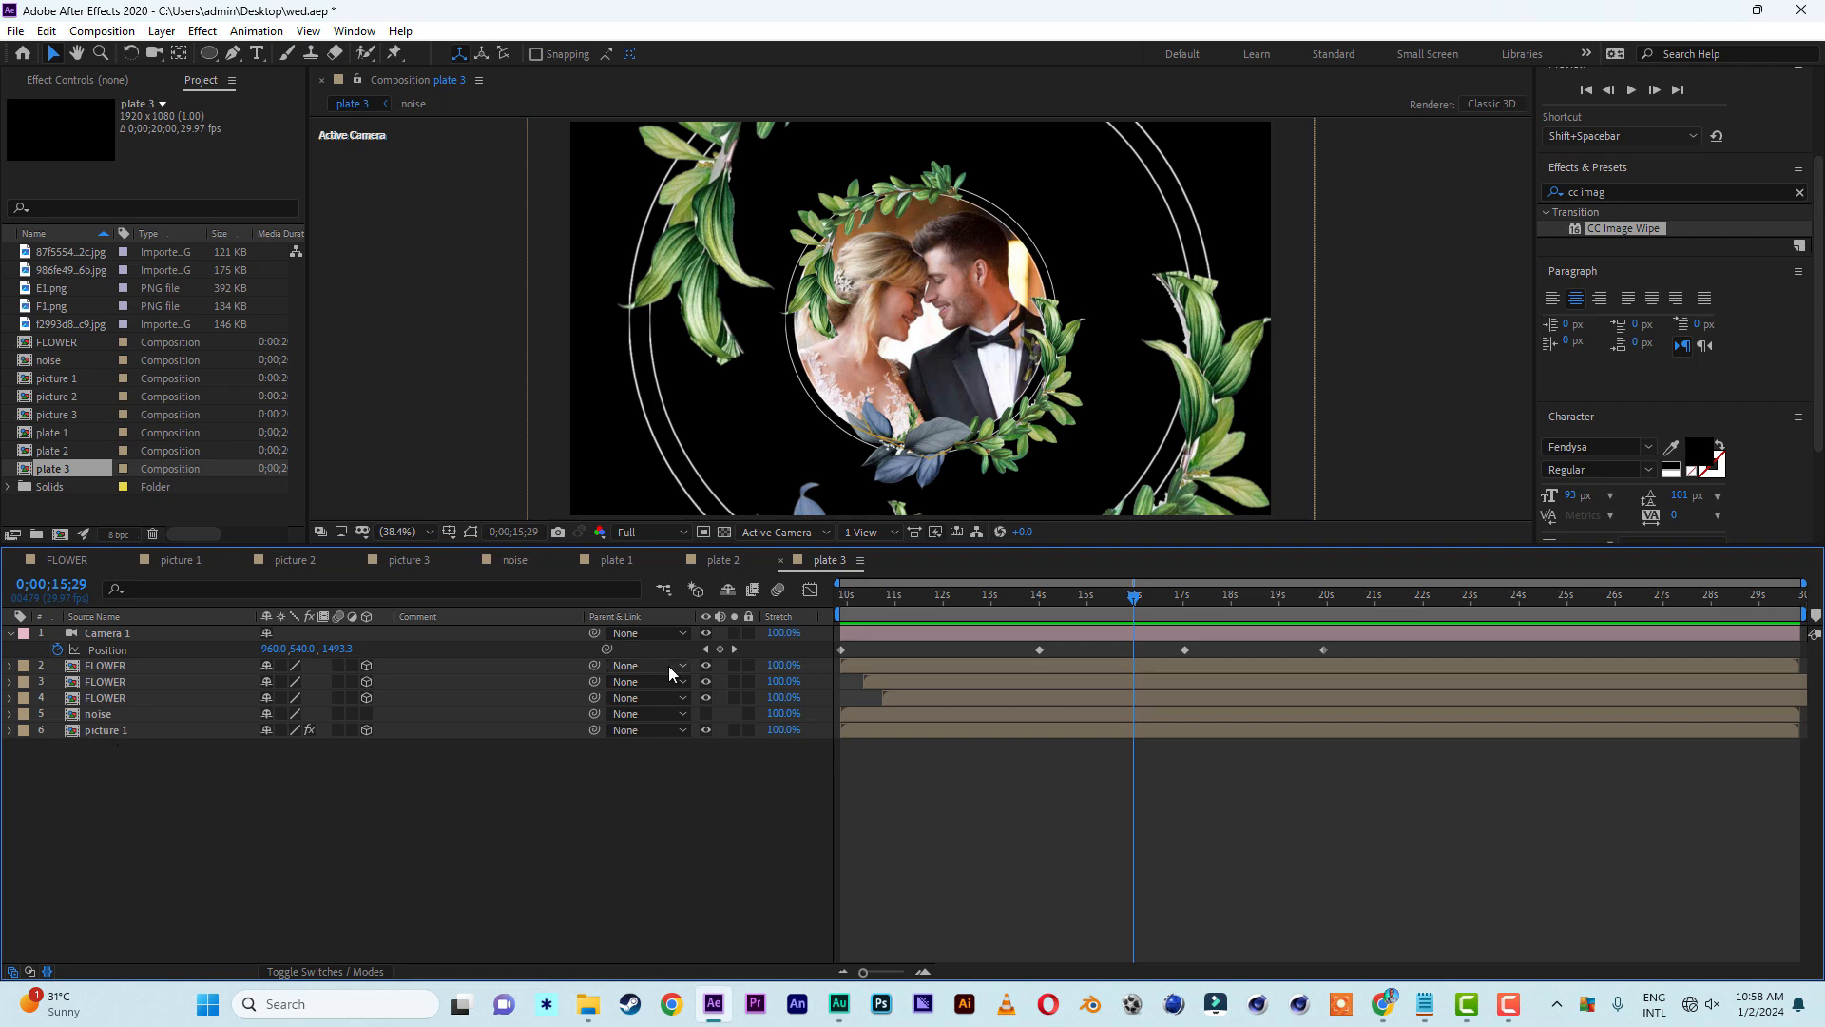
Replace the picture 1 layer in plate 3 with the picture 3 composition, keeping its effect and animation
{"action": "left_click", "coordinate": [124, 731]}
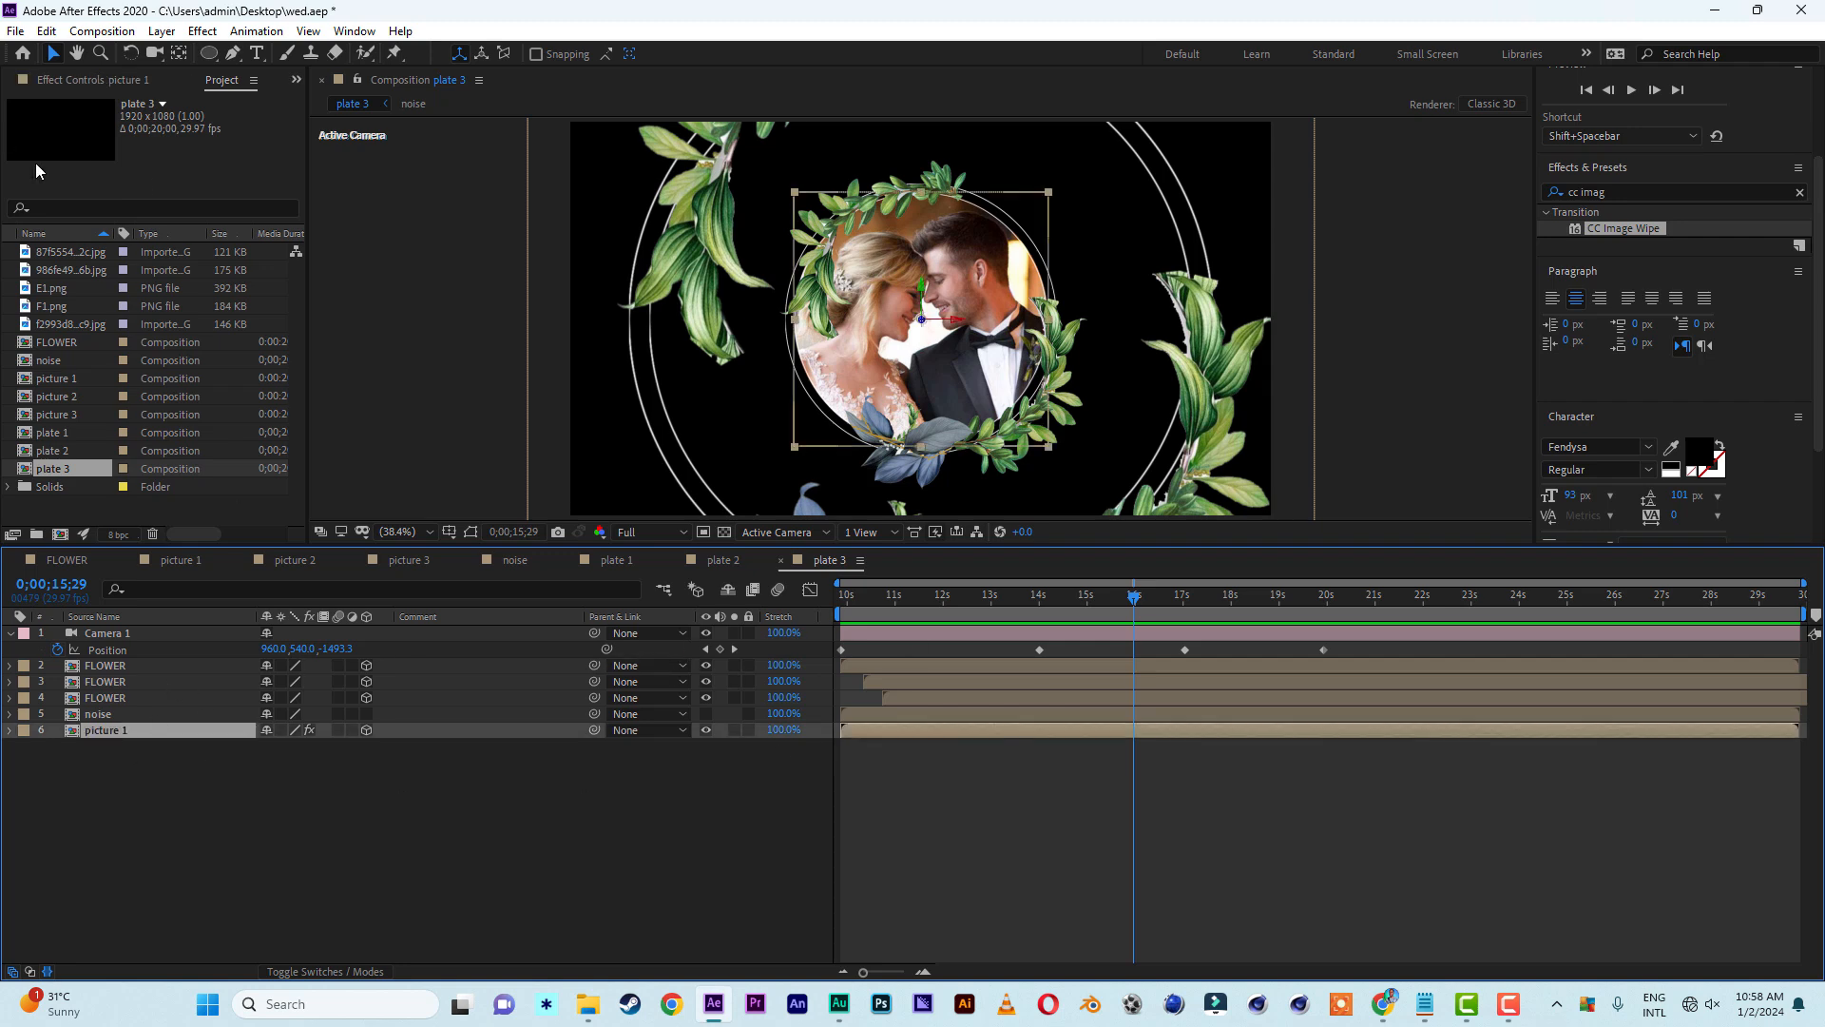
{"action": "left_click", "coordinate": [62, 415]}
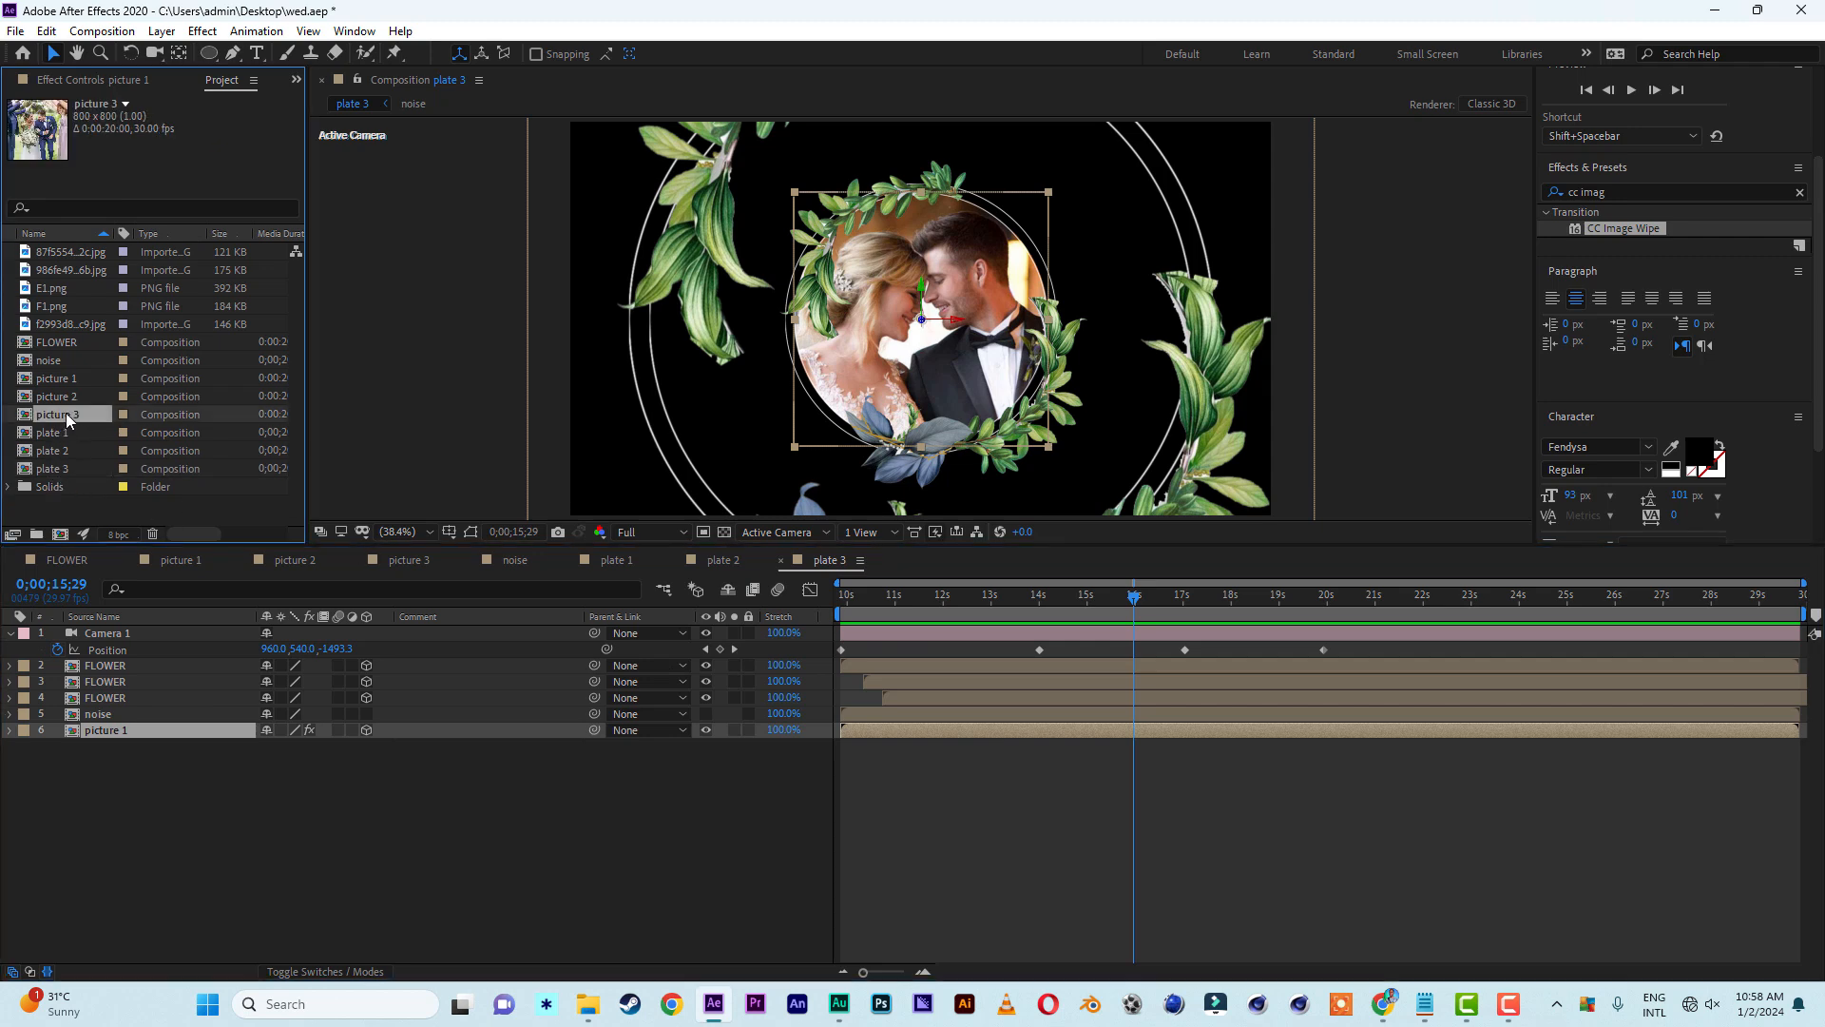
{"action": "left_click_drag", "start_coordinate": [65, 412], "coordinate": [113, 736]}
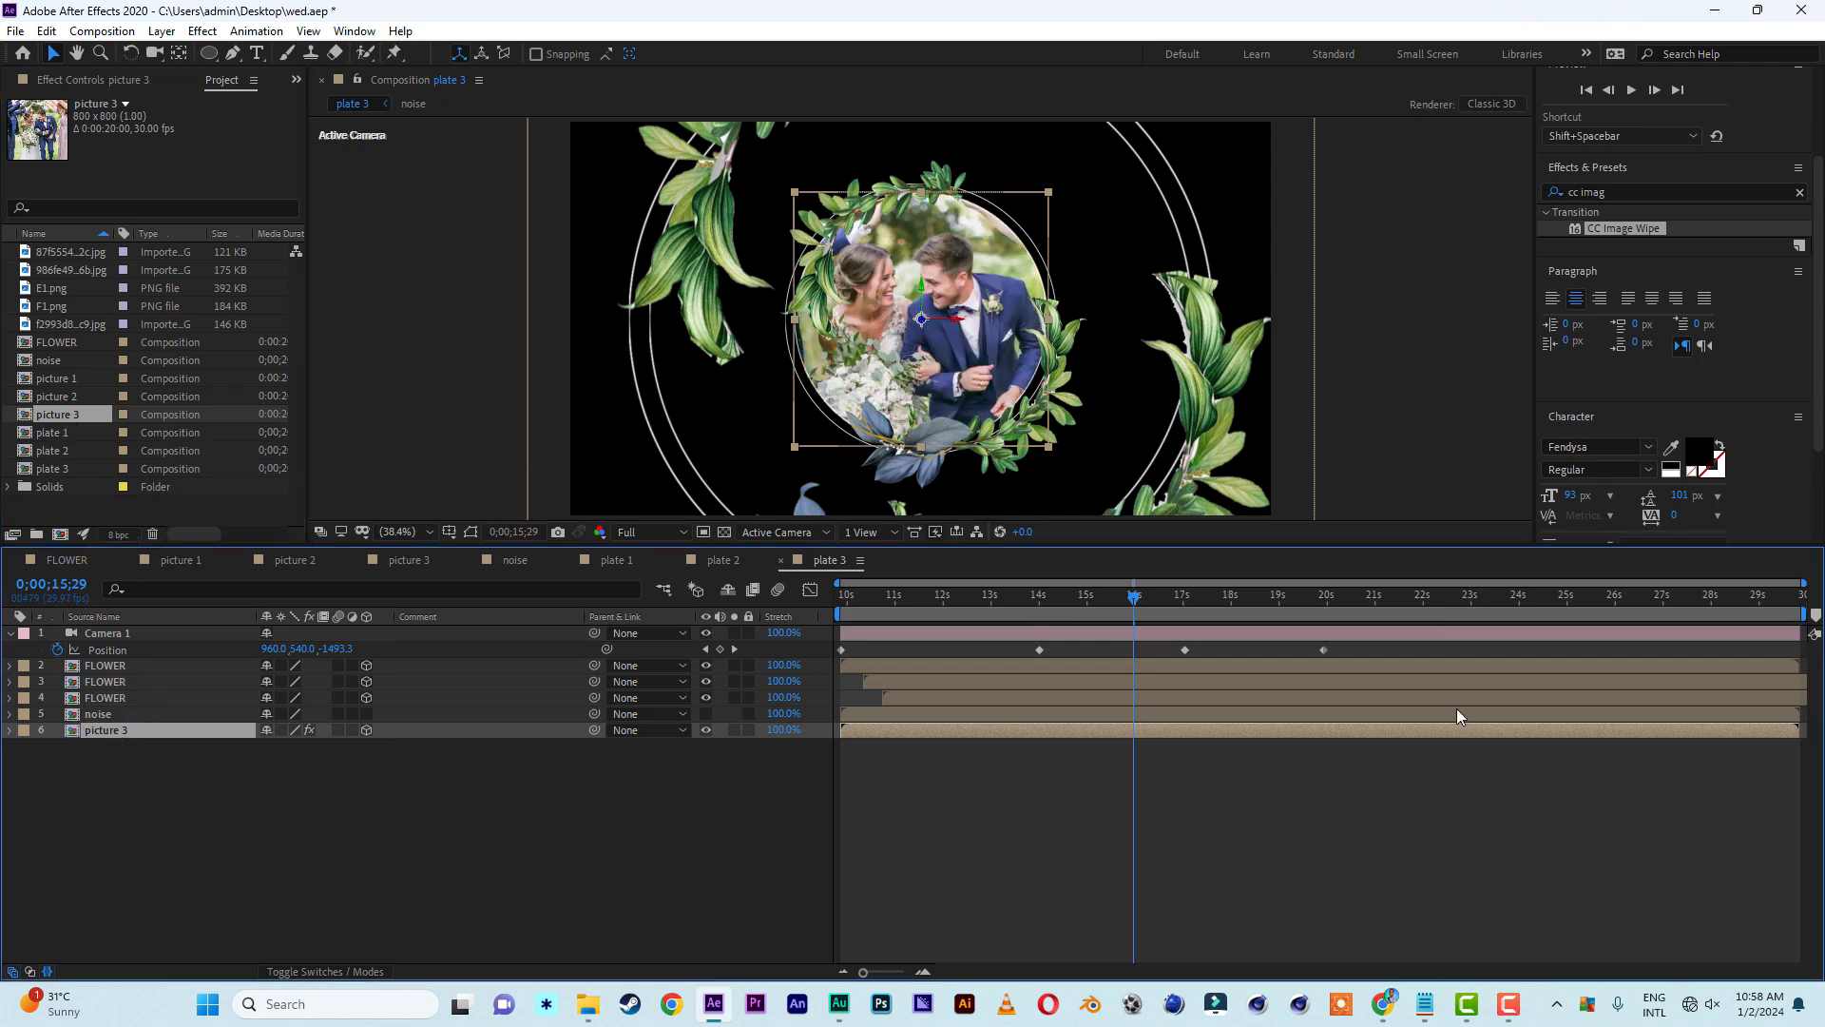
Replace the picture 1 layer in plate 2 with the picture 2 composition, keeping its effect and animation
{"action": "left_click", "coordinate": [727, 560]}
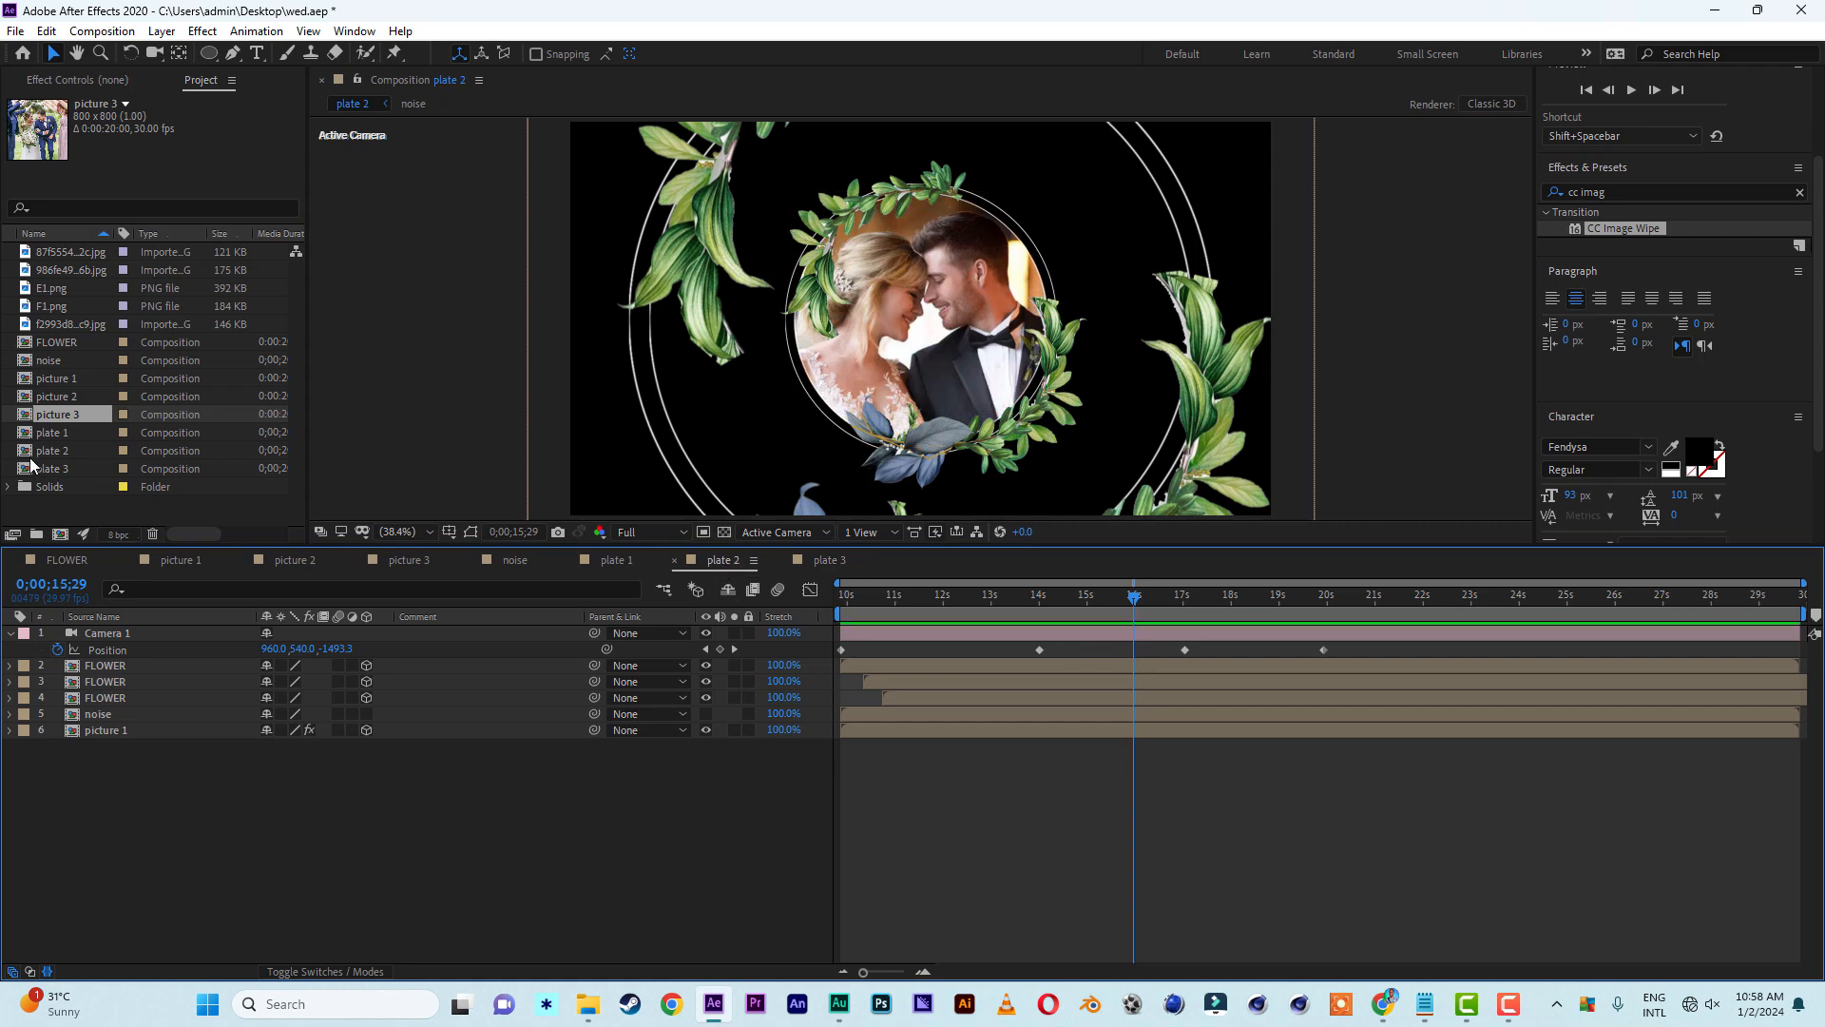
{"action": "left_click", "coordinate": [54, 401]}
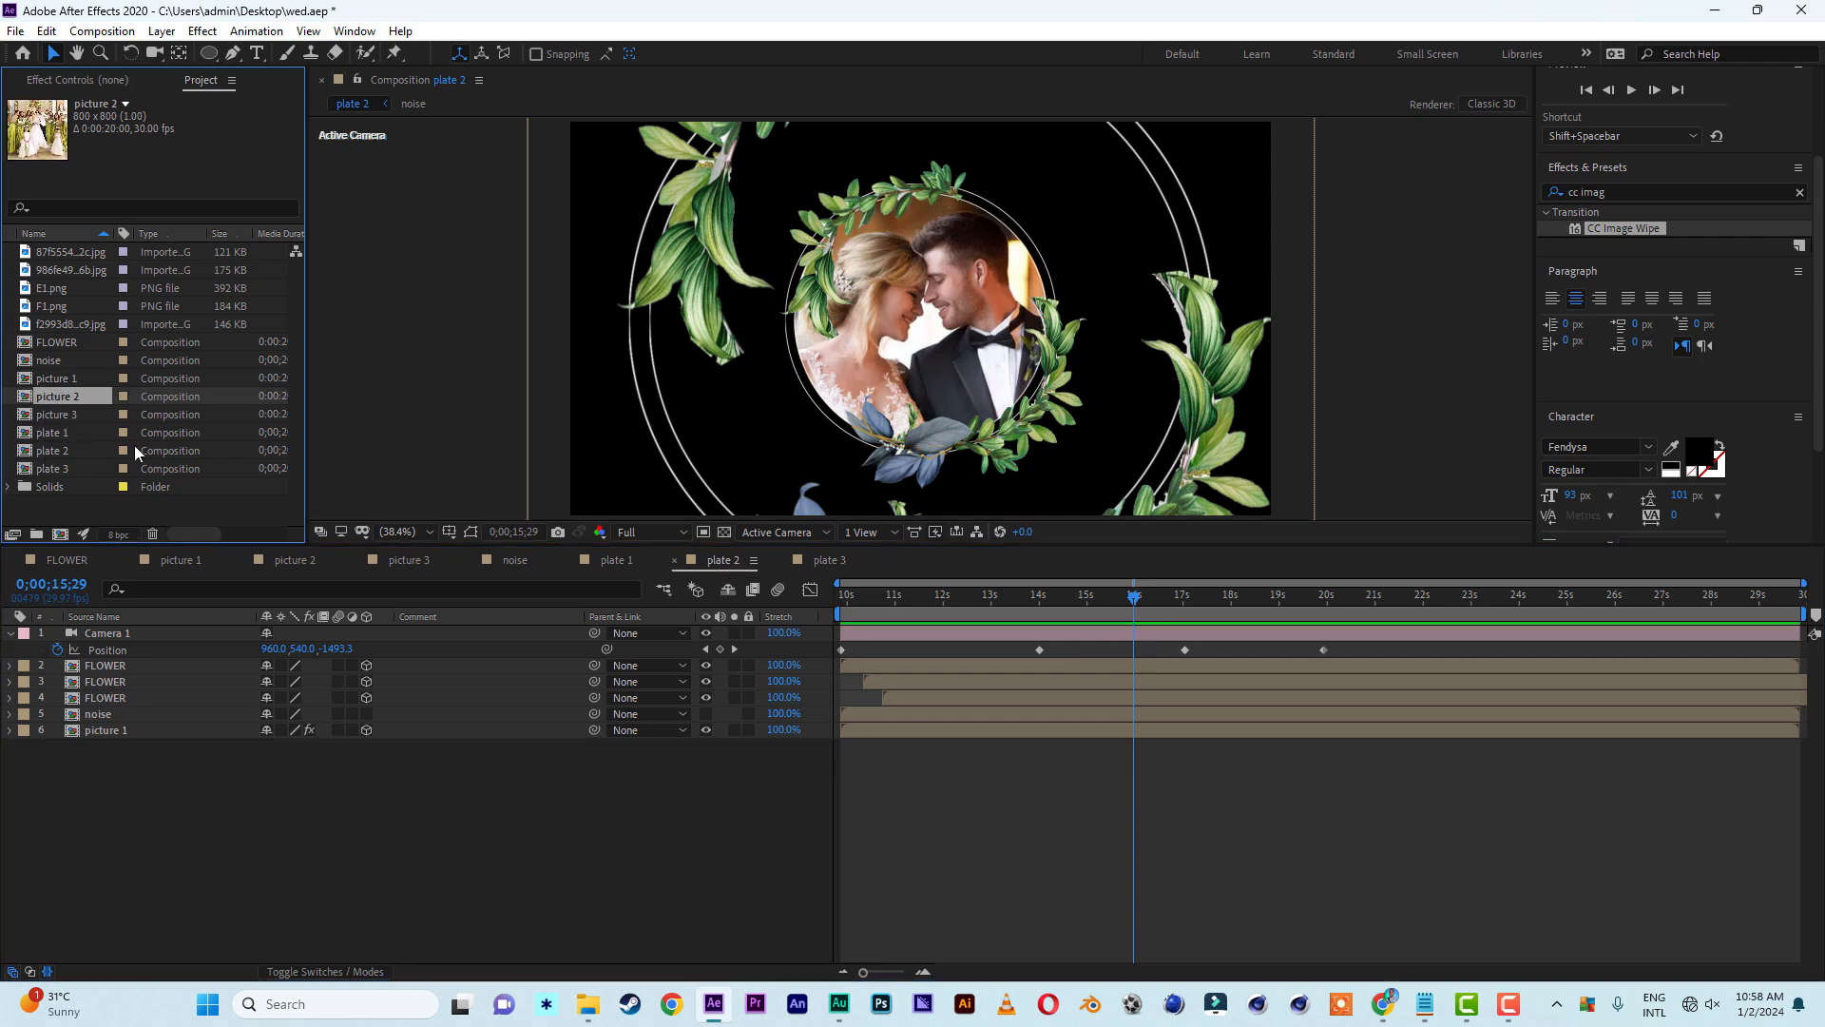
{"action": "left_click", "coordinate": [114, 732]}
{"action": "left_click_drag", "start_coordinate": [54, 402], "coordinate": [123, 734]}
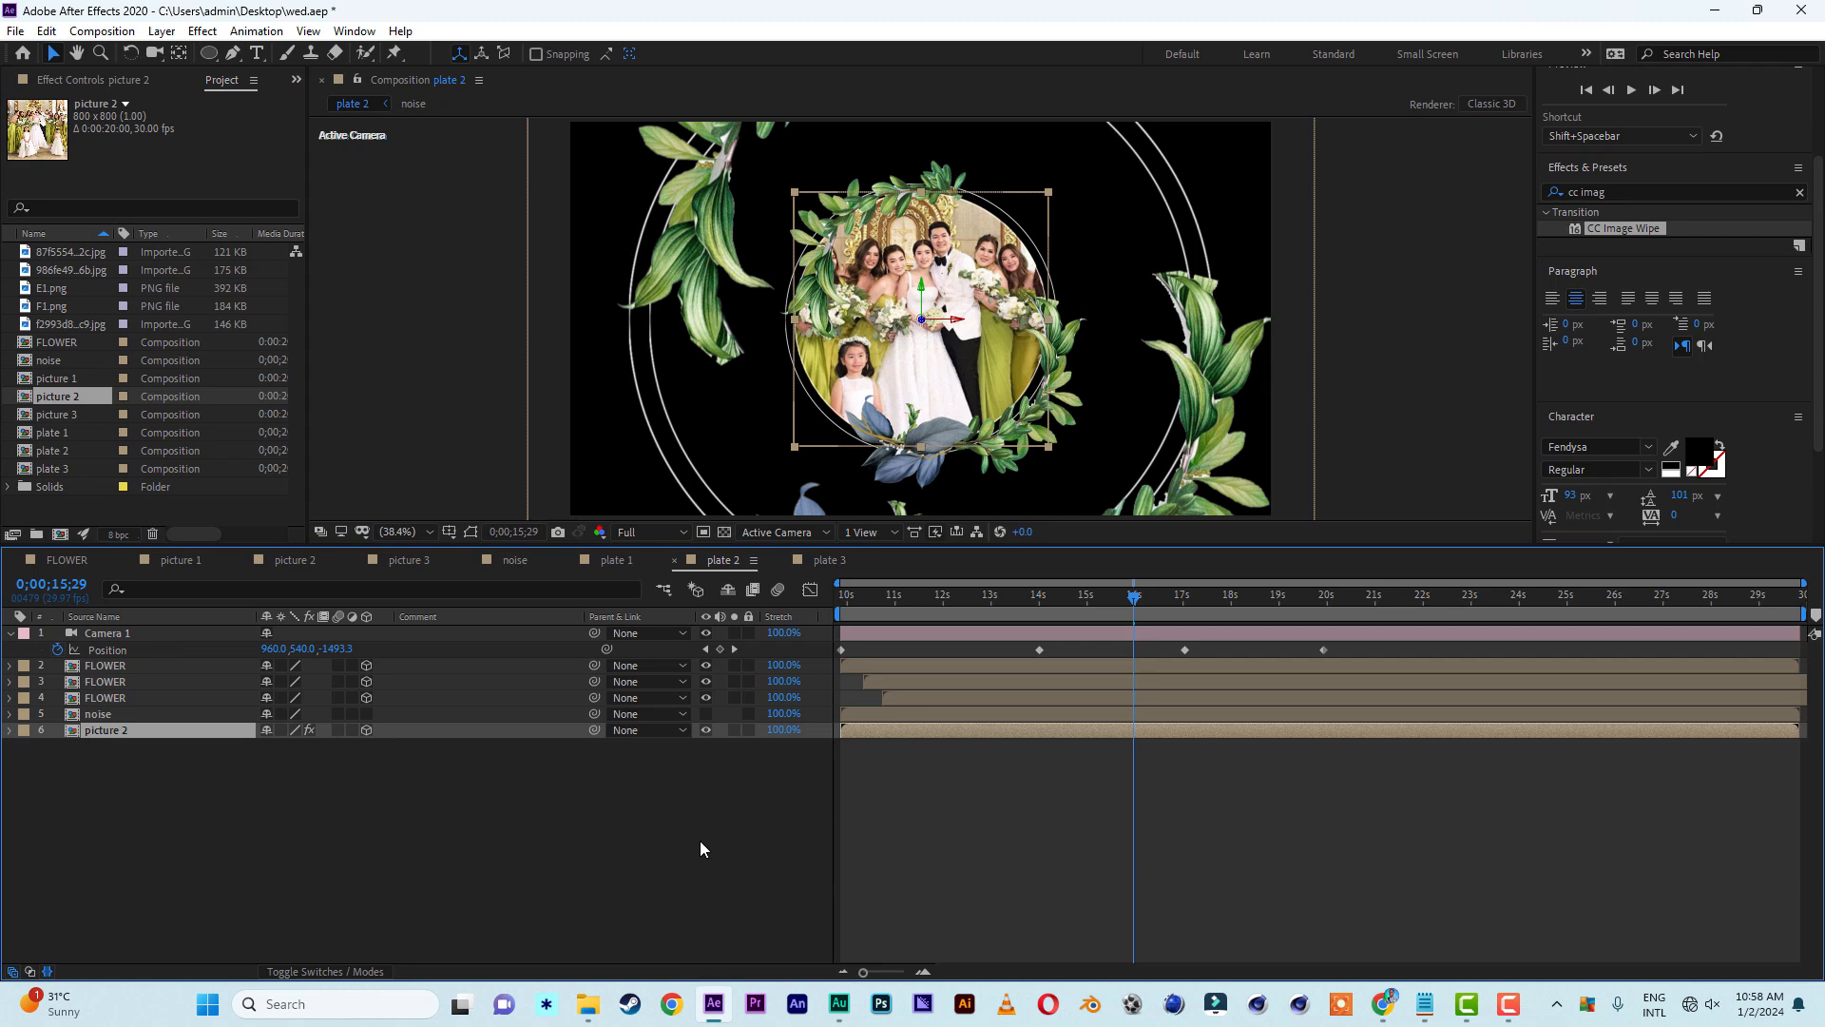
Create a new 1920 x 1080, 29.97 fps composition named main
{"action": "key", "text": "ctrl+n"}
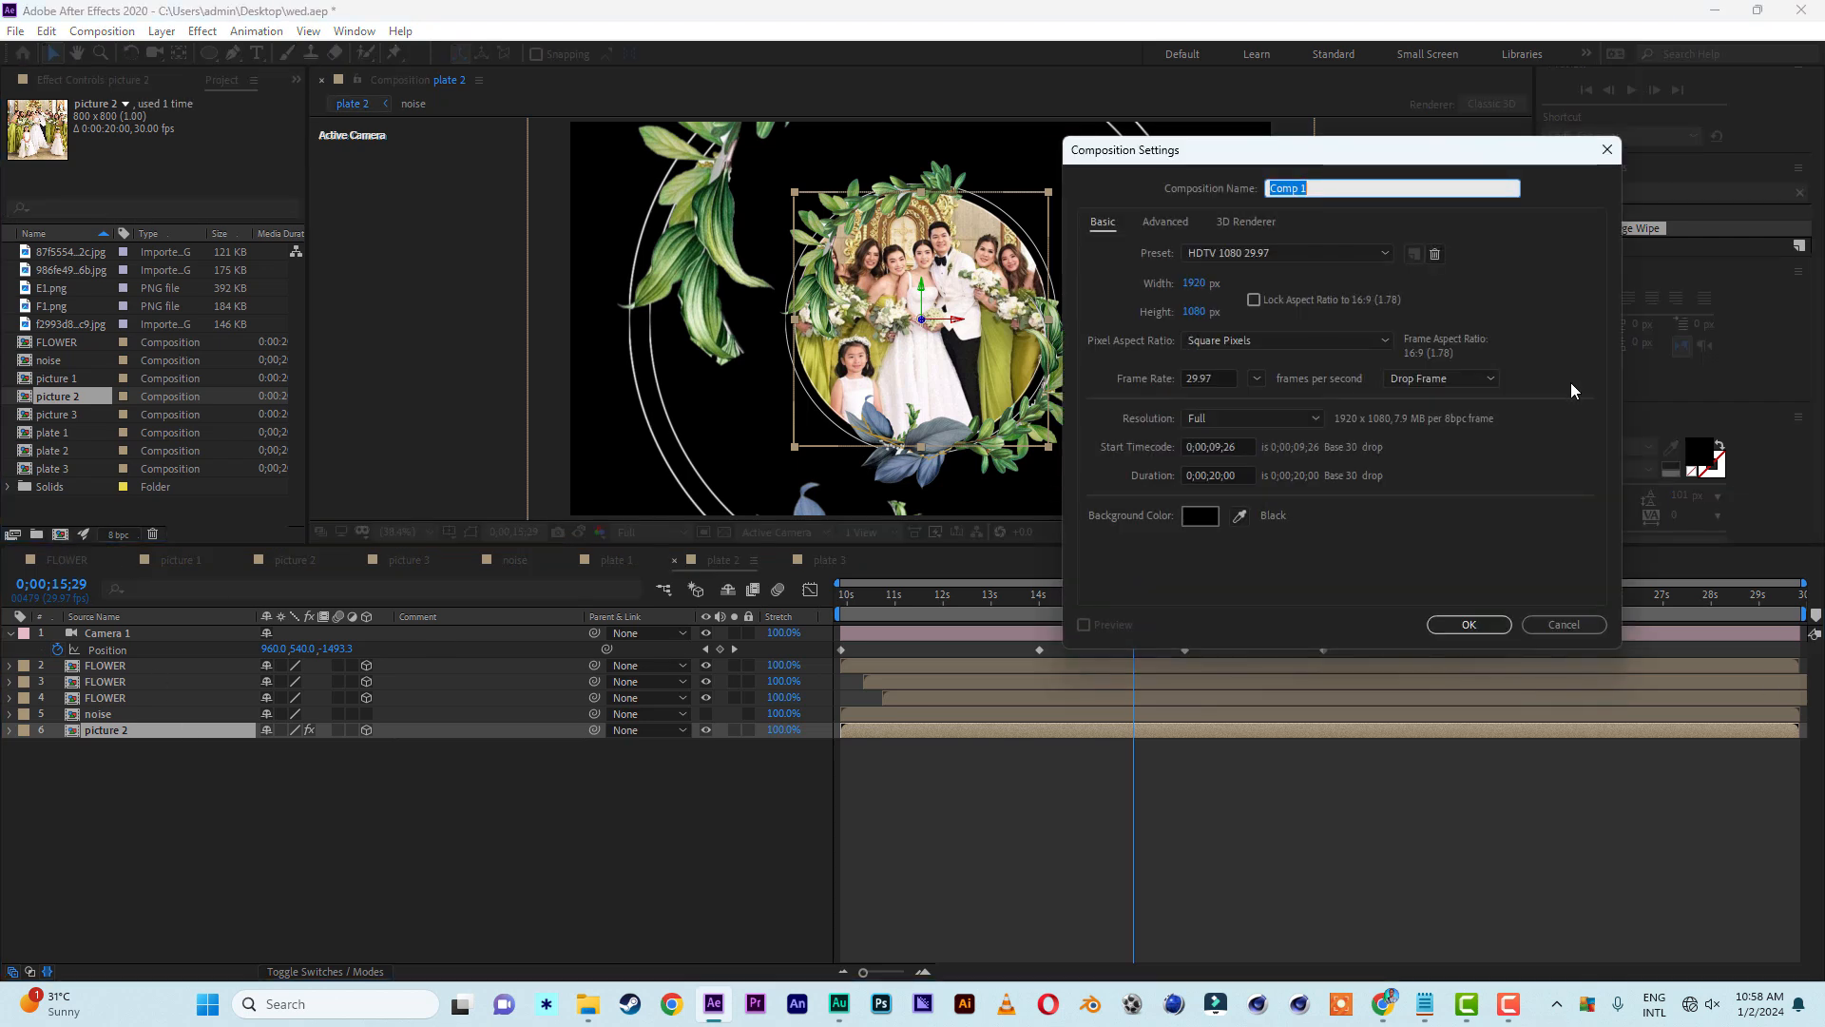
{"action": "type", "text": "main"}
{"action": "left_click", "coordinate": [1466, 625]}
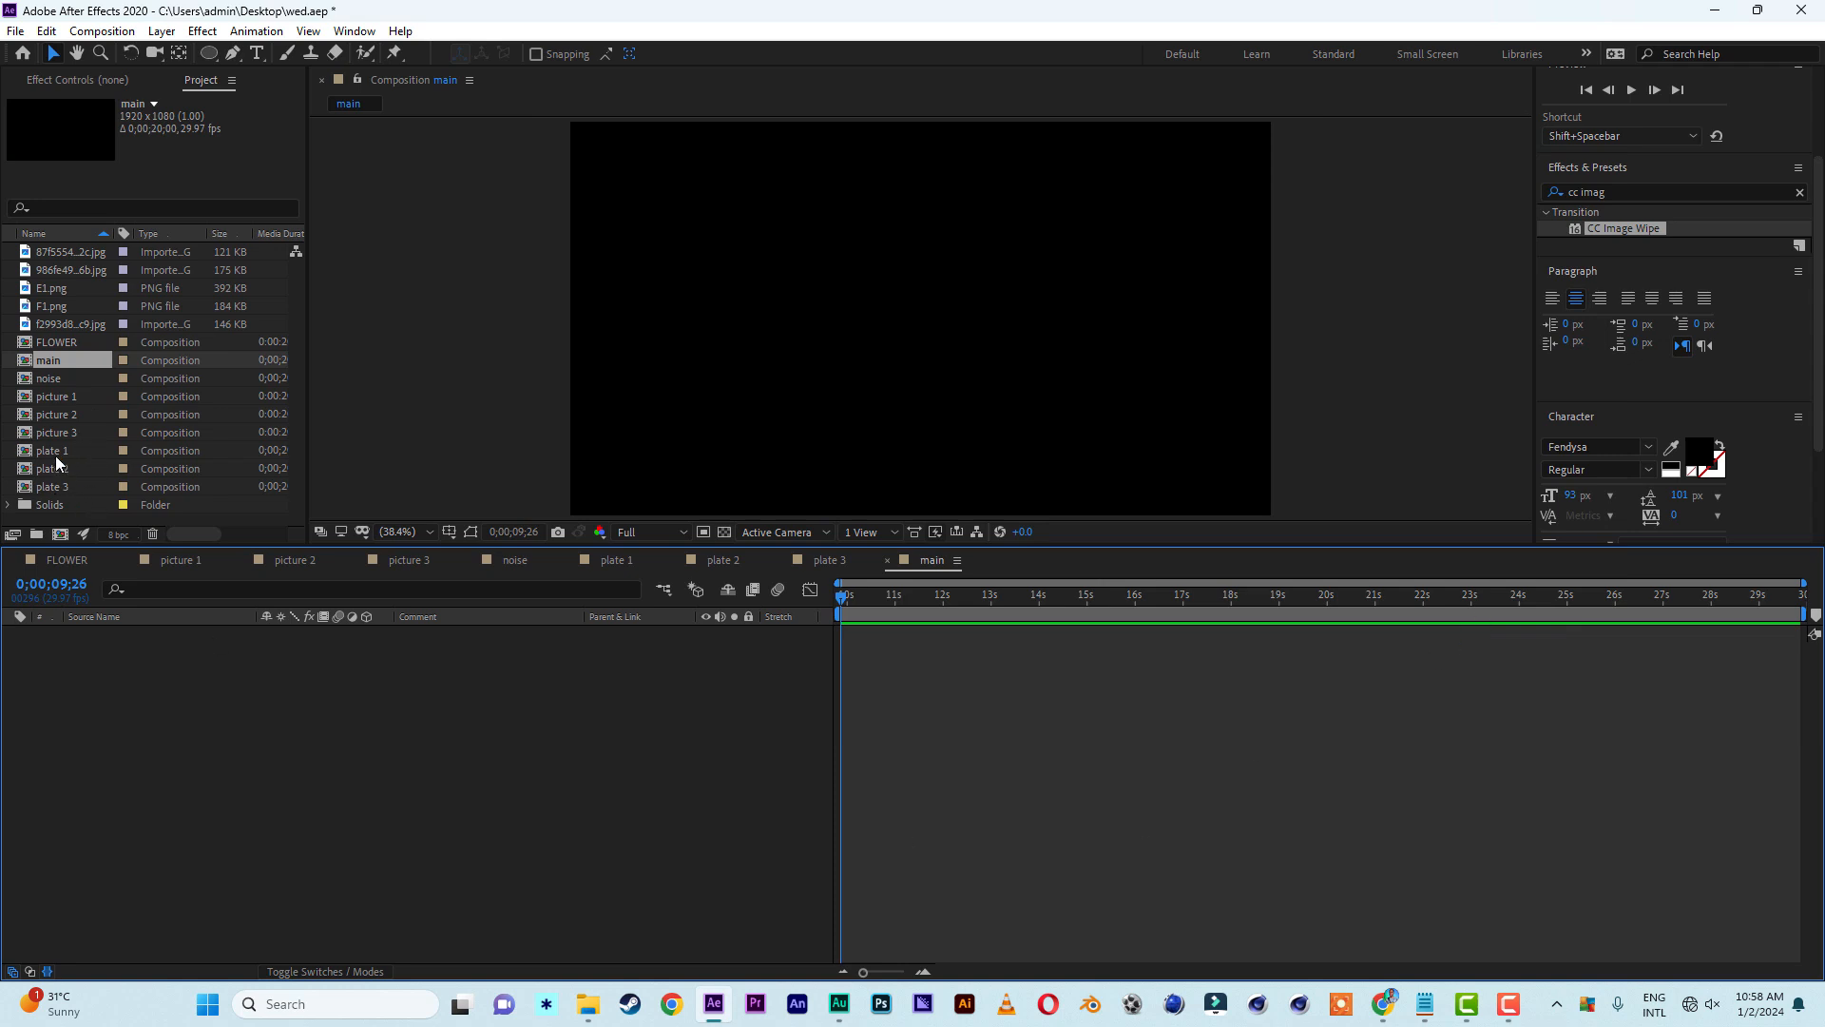
Add plate 1, plate 2 and plate 3 to the main composition, stacked in that order with plate 1 on top
{"action": "left_click_drag", "start_coordinate": [62, 454], "coordinate": [48, 717]}
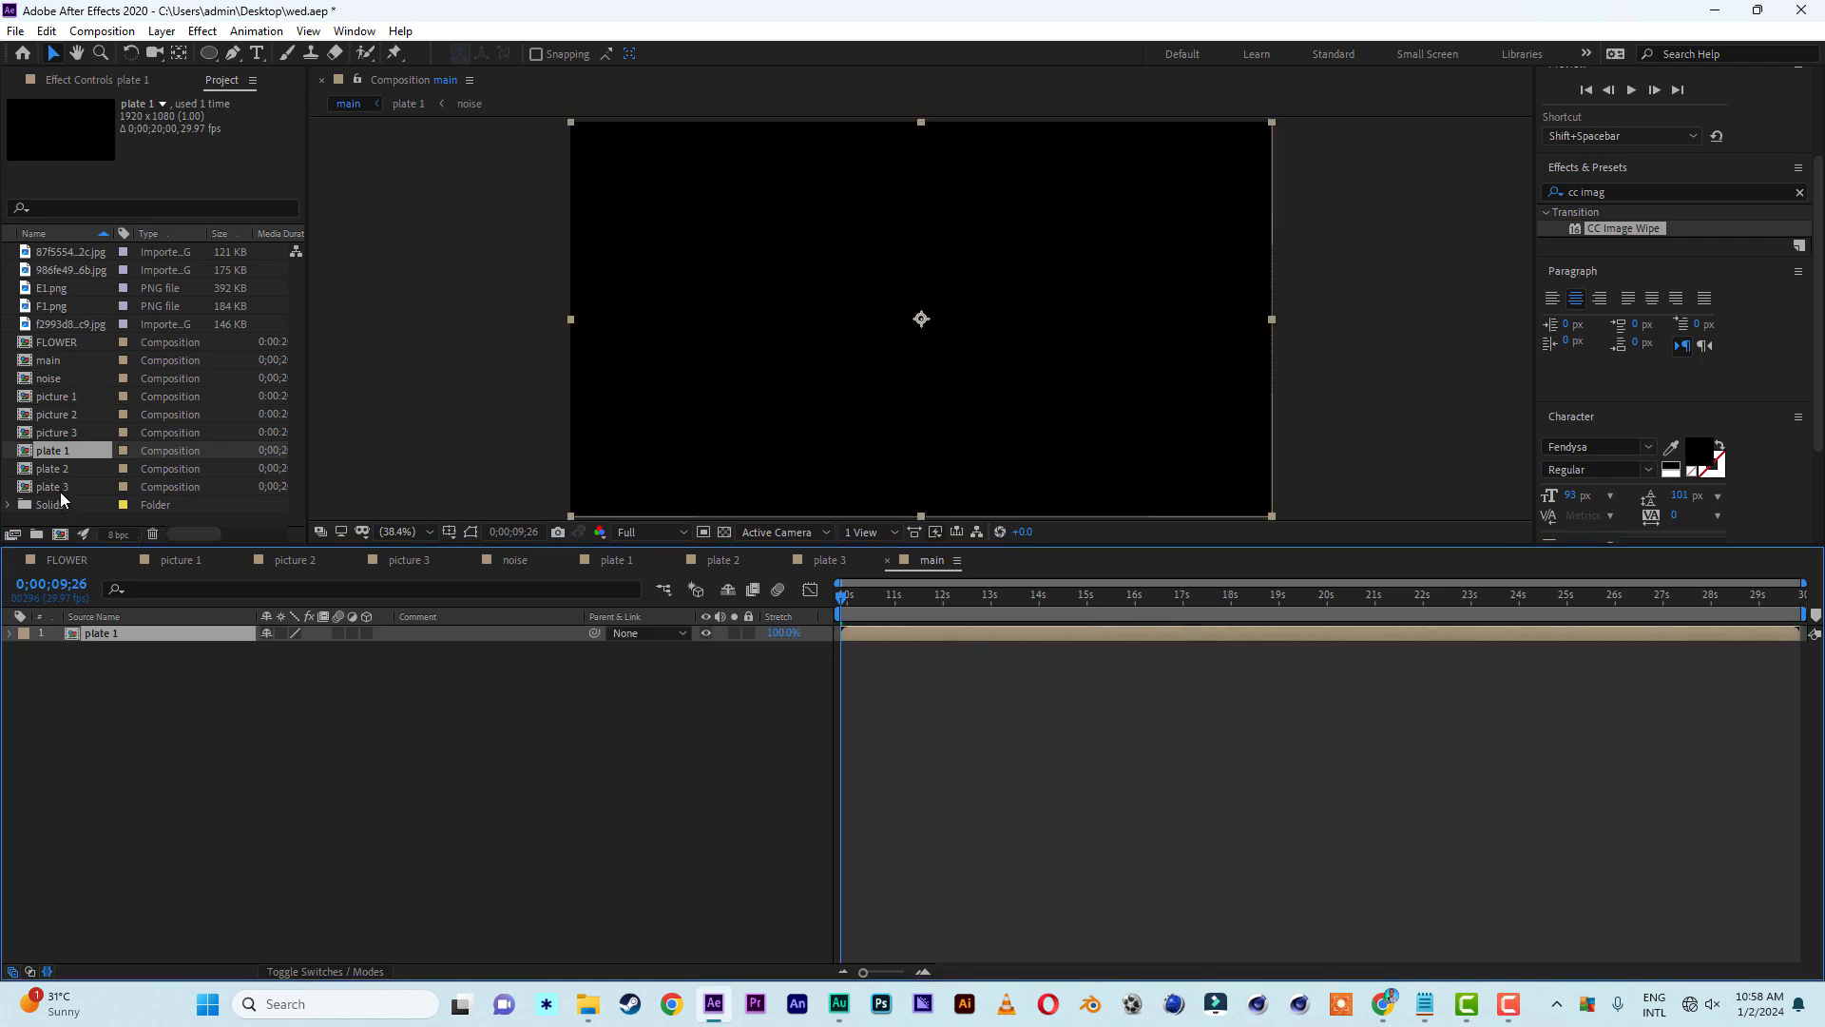
{"action": "left_click_drag", "start_coordinate": [56, 470], "coordinate": [99, 768]}
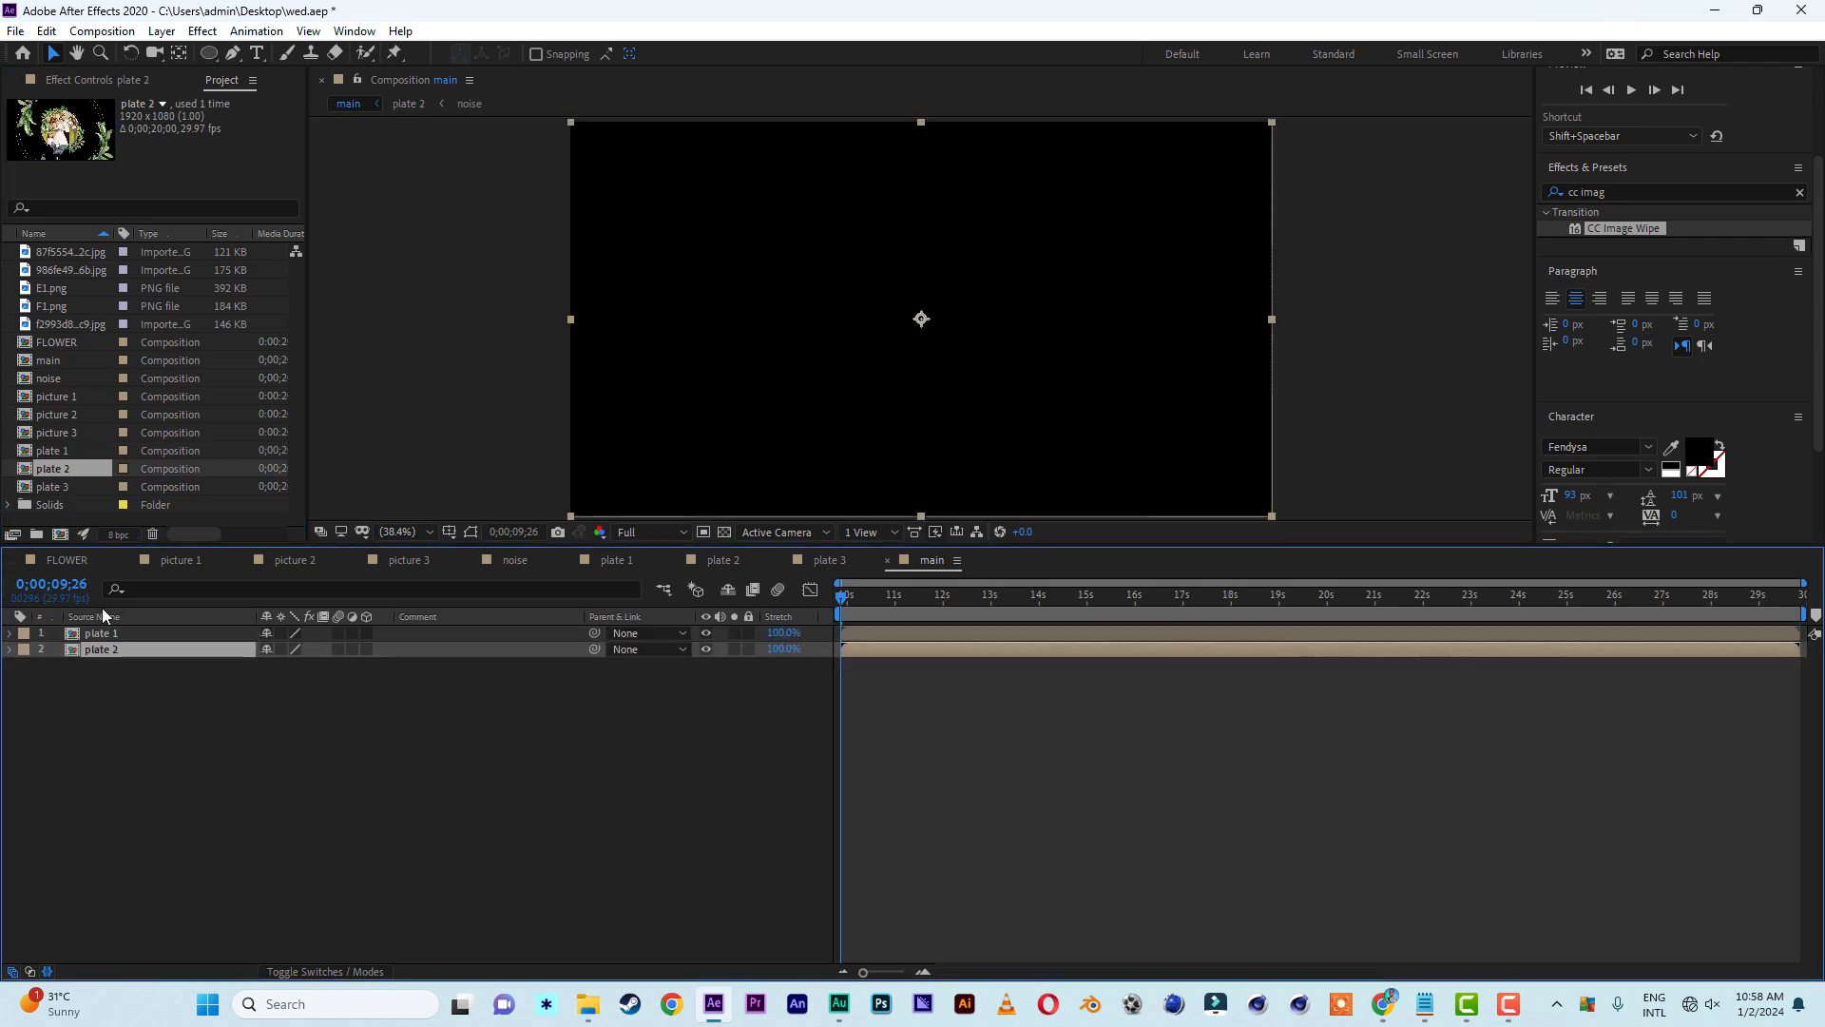
{"action": "left_click", "coordinate": [57, 490]}
{"action": "left_click_drag", "start_coordinate": [57, 495], "coordinate": [97, 763]}
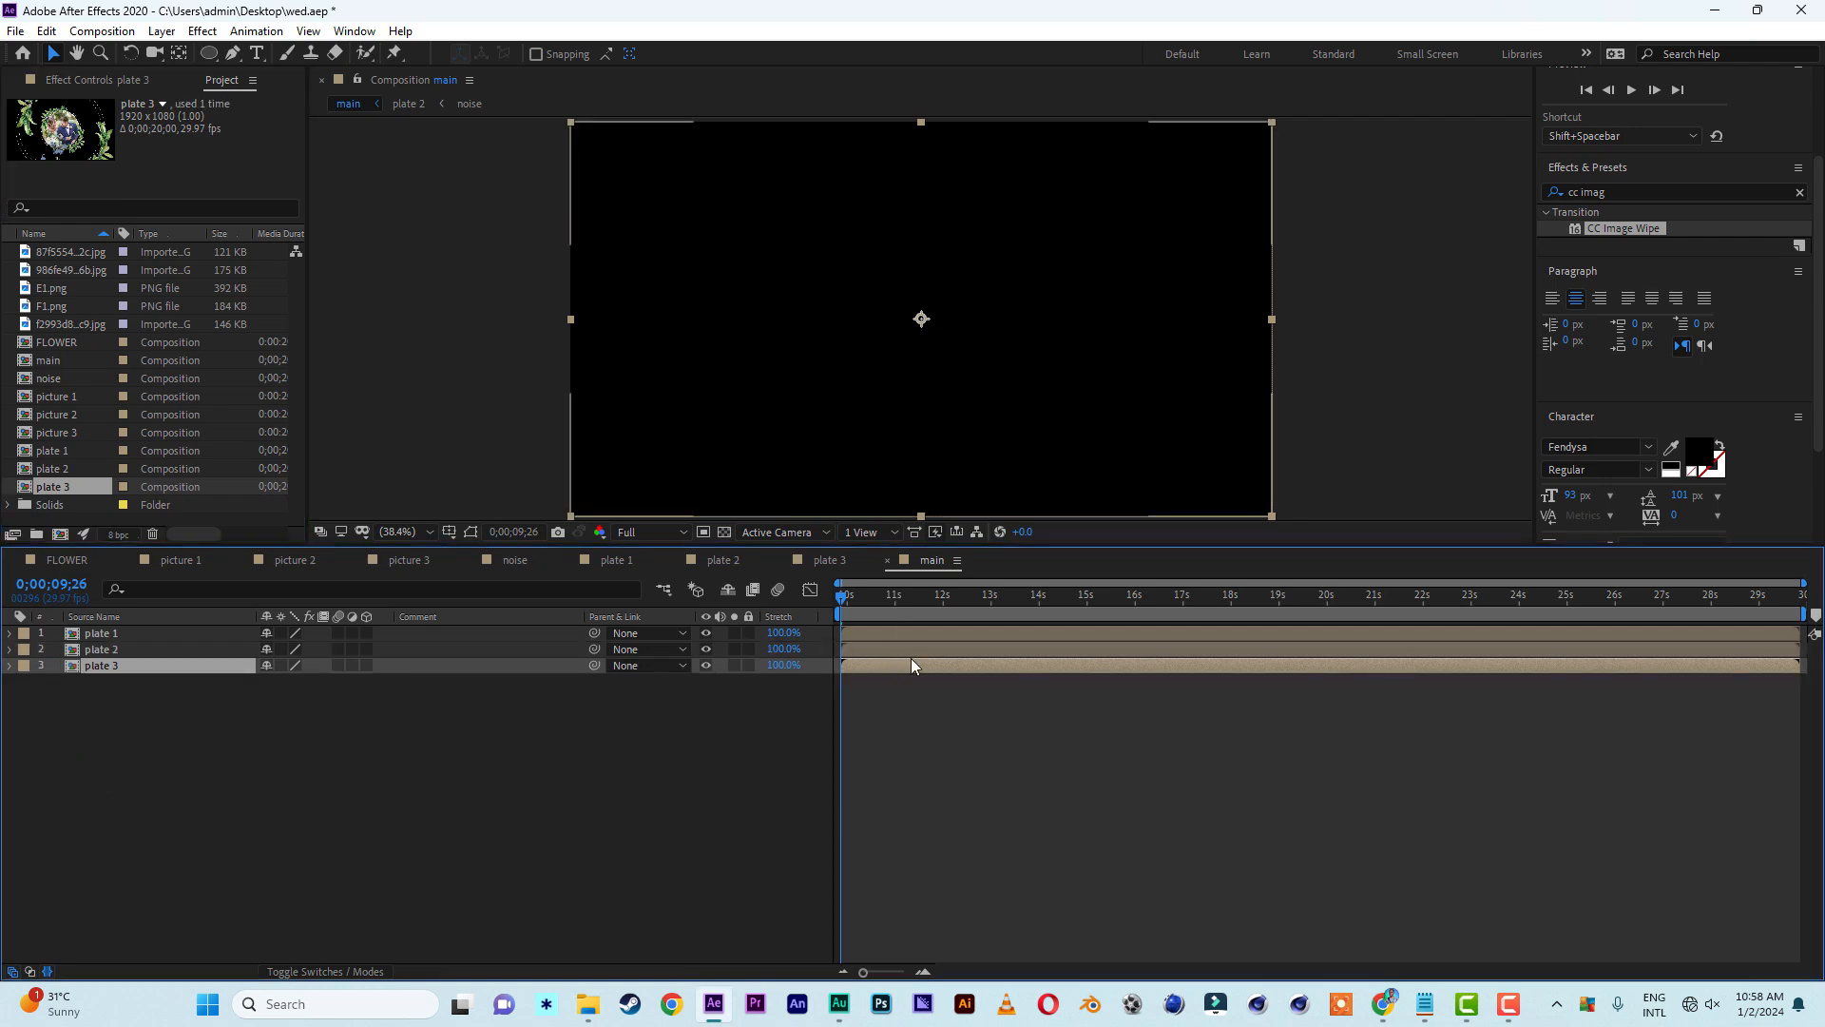
Stagger the plates in main so plate 2 starts at about 17.5 s and plate 3 at about 25 s
{"action": "left_click_drag", "start_coordinate": [880, 666], "coordinate": [1177, 675]}
{"action": "left_click_drag", "start_coordinate": [983, 651], "coordinate": [1109, 655]}
{"action": "left_click_drag", "start_coordinate": [840, 597], "coordinate": [1222, 654]}
{"action": "left_click_drag", "start_coordinate": [1057, 649], "coordinate": [1532, 667]}
{"action": "left_click", "coordinate": [1138, 596]}
{"action": "left_click_drag", "start_coordinate": [1215, 597], "coordinate": [1373, 633]}
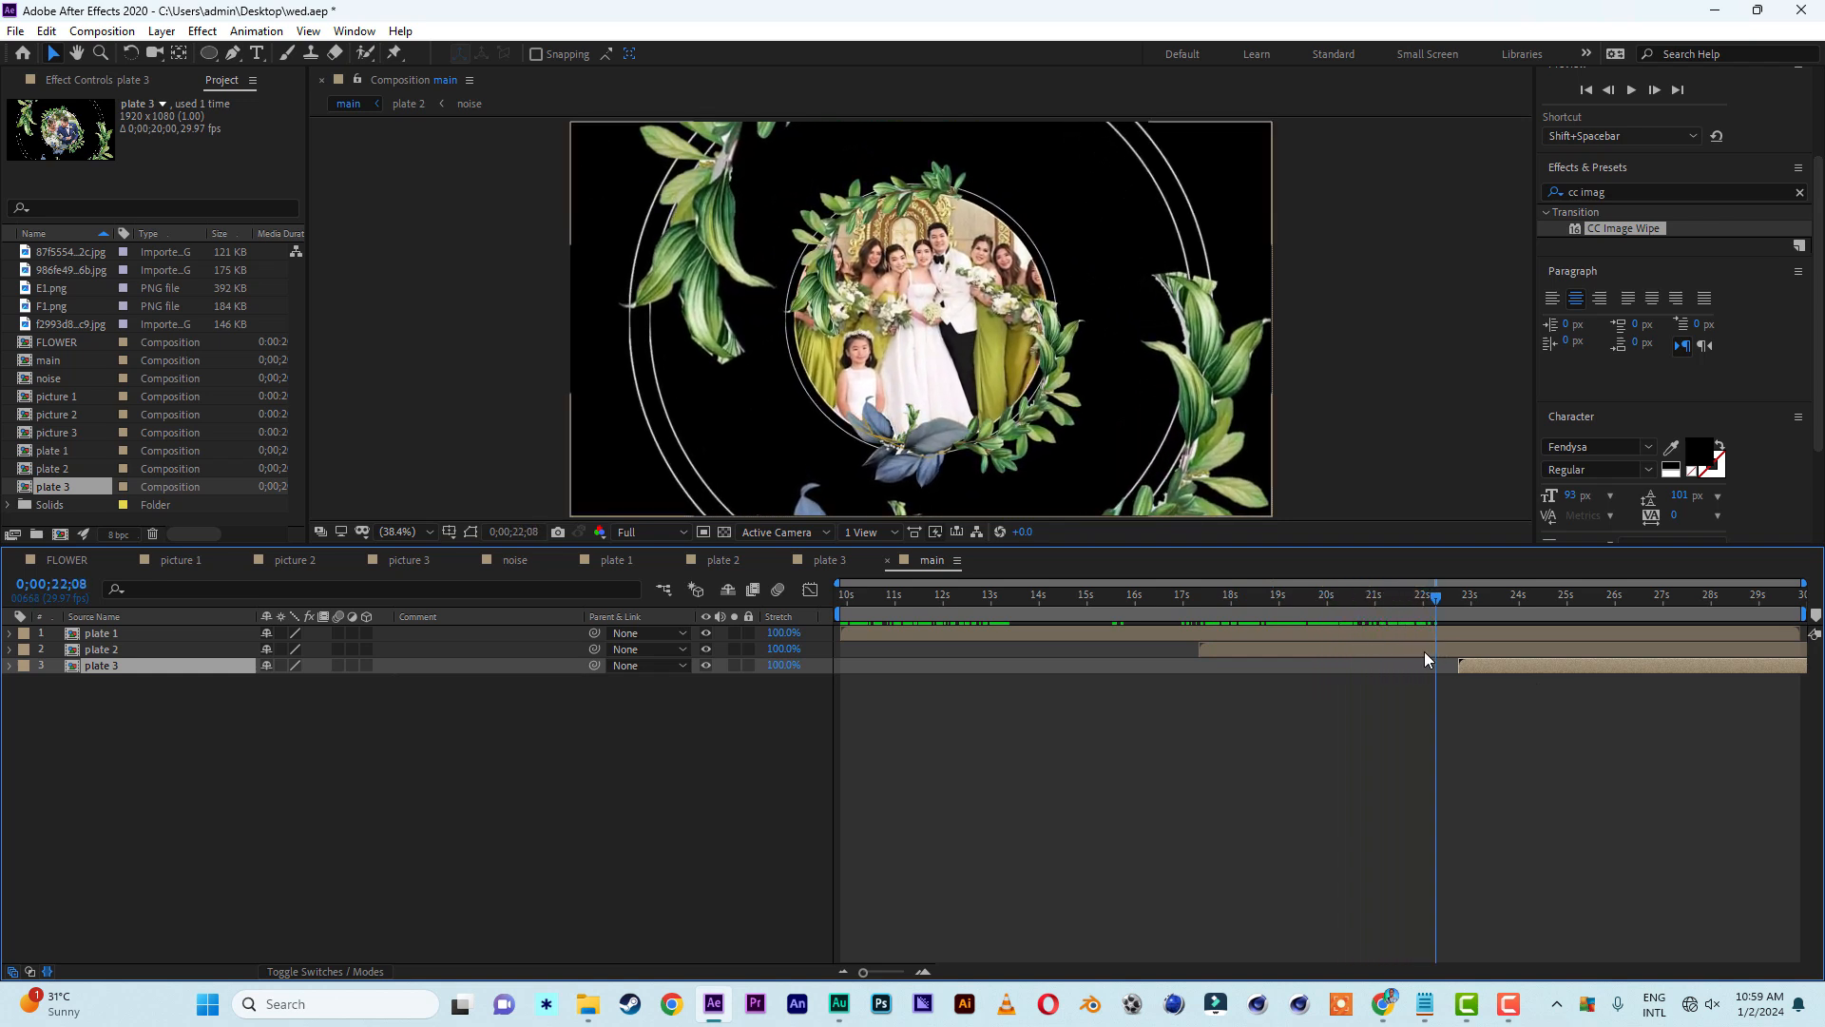
{"action": "left_click_drag", "start_coordinate": [1437, 604], "coordinate": [1573, 620]}
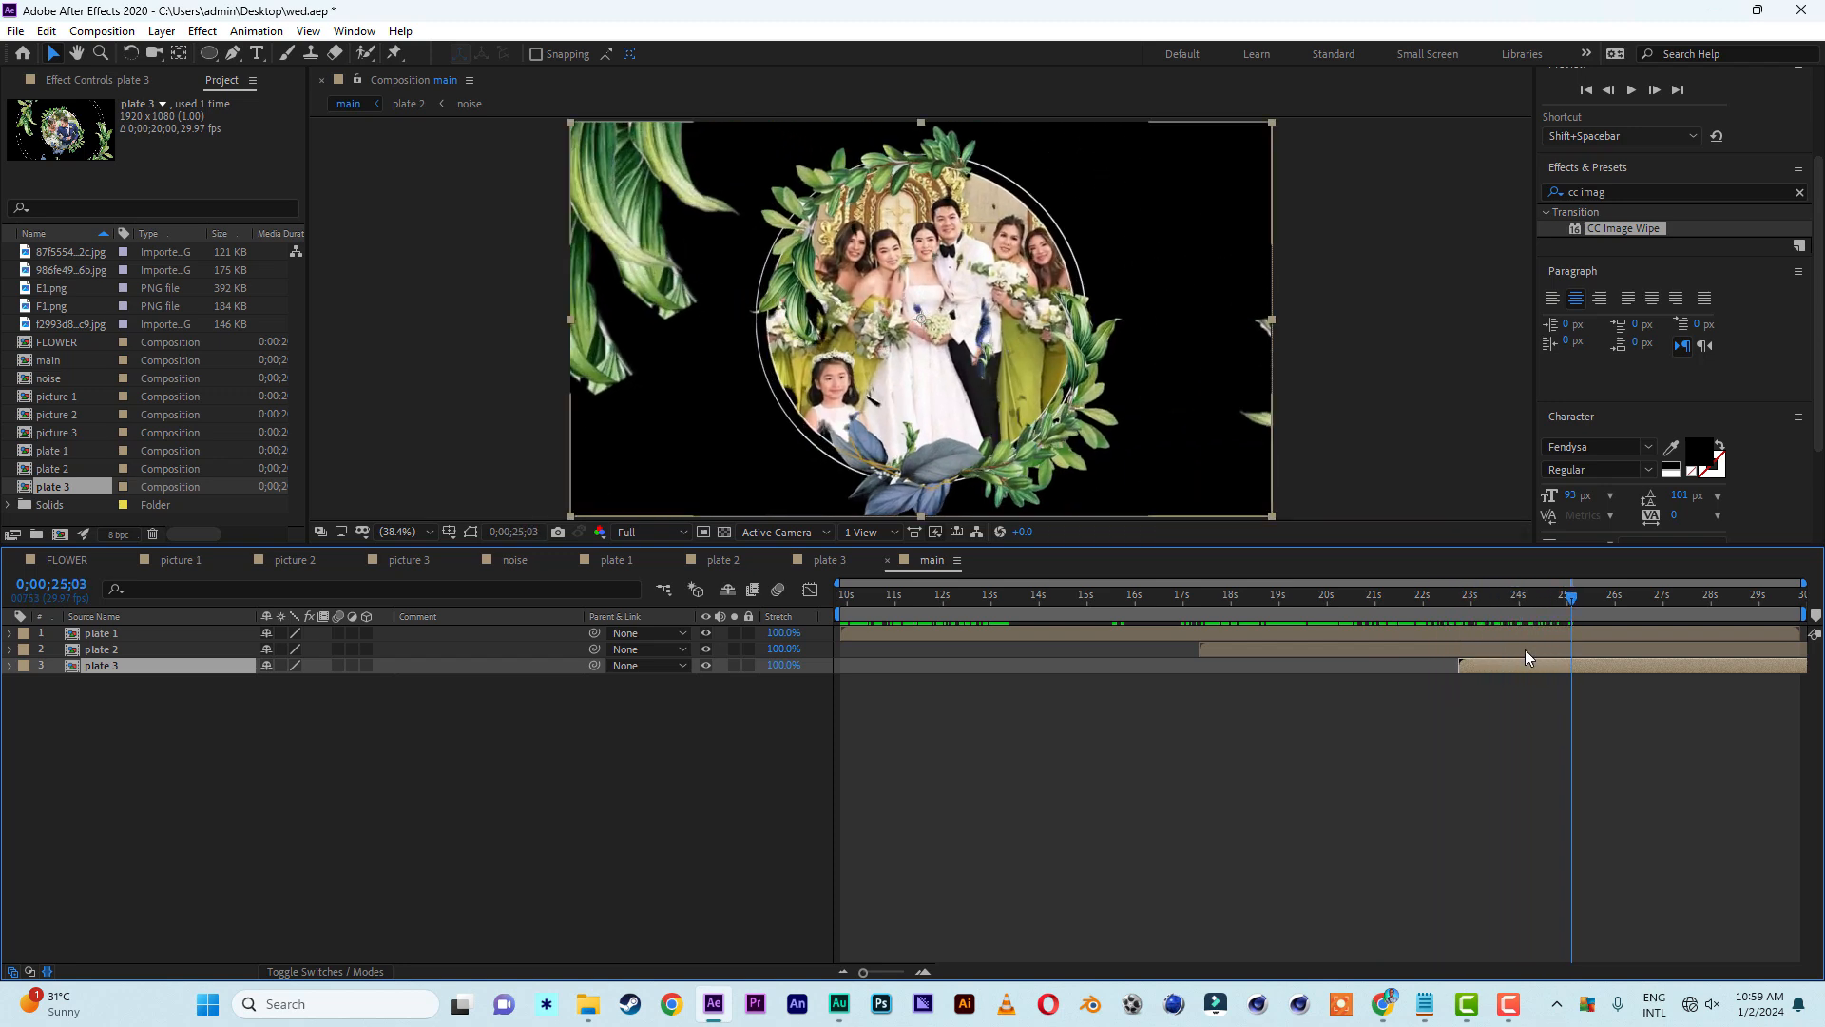
{"action": "left_click_drag", "start_coordinate": [1499, 668], "coordinate": [1789, 627]}
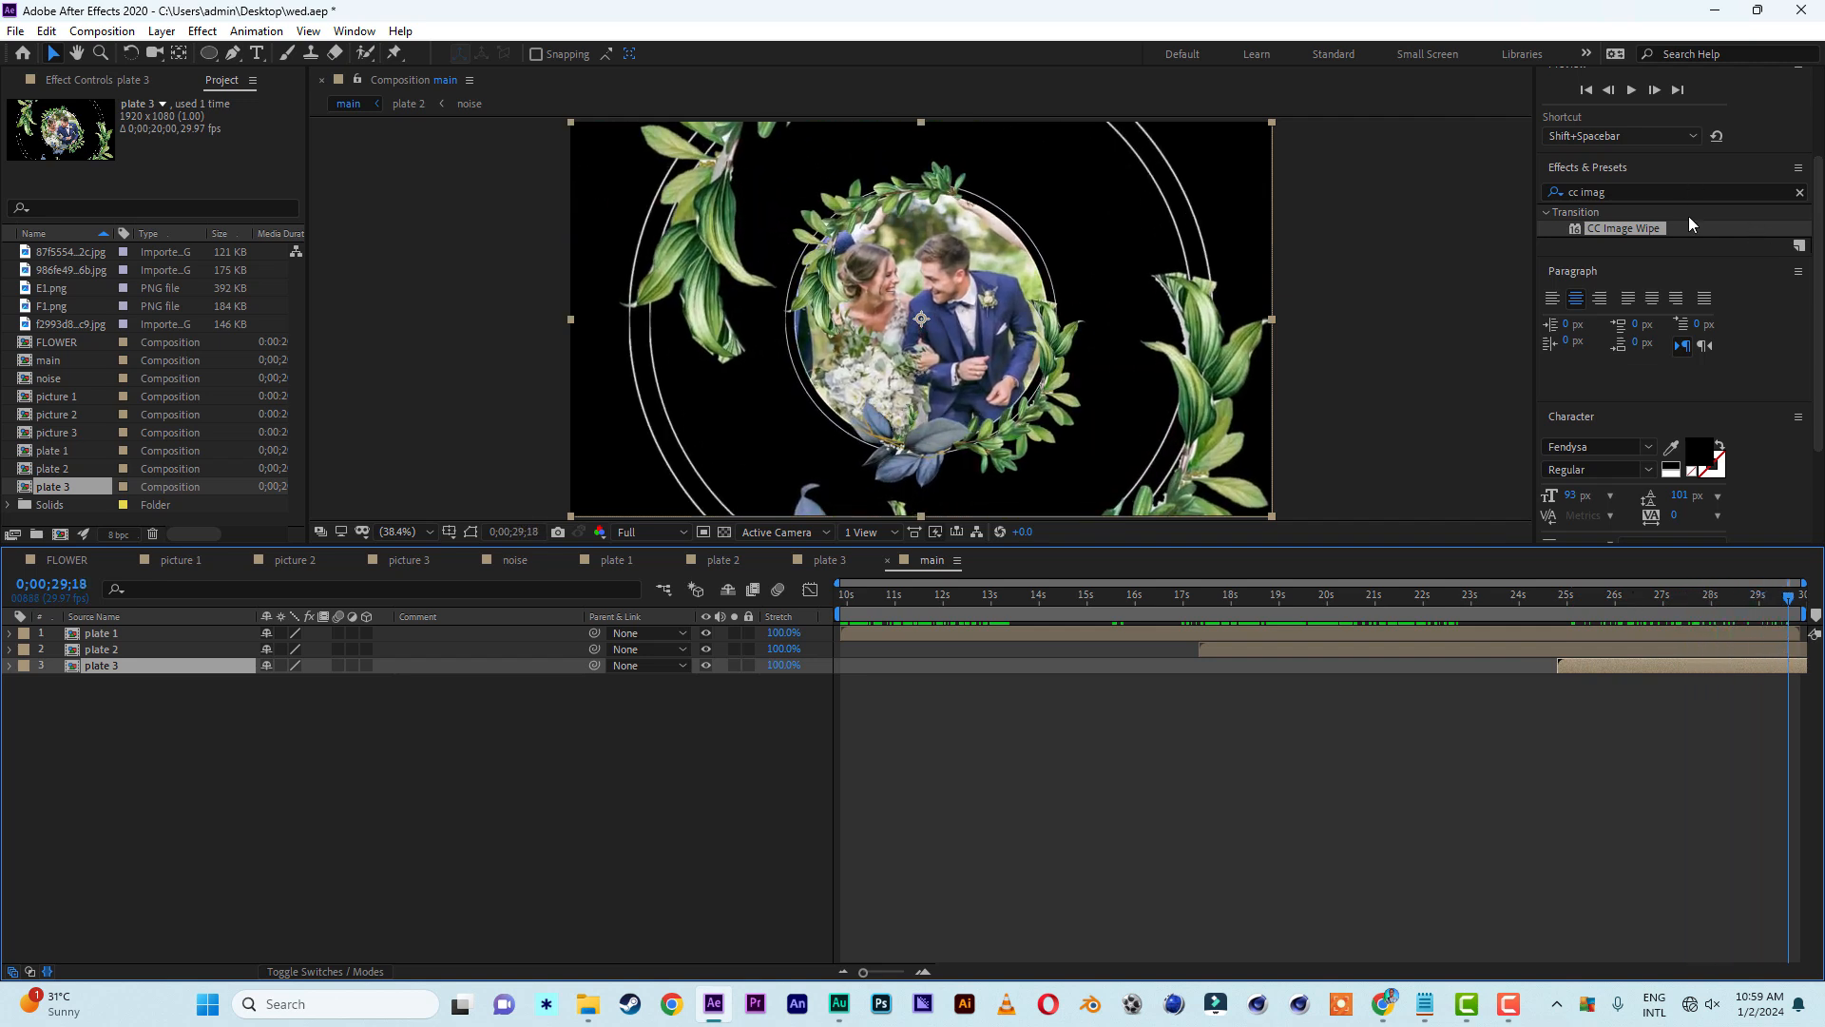
Preview the staggered plates in the main composition from its beginning
{"action": "key", "text": "space"}
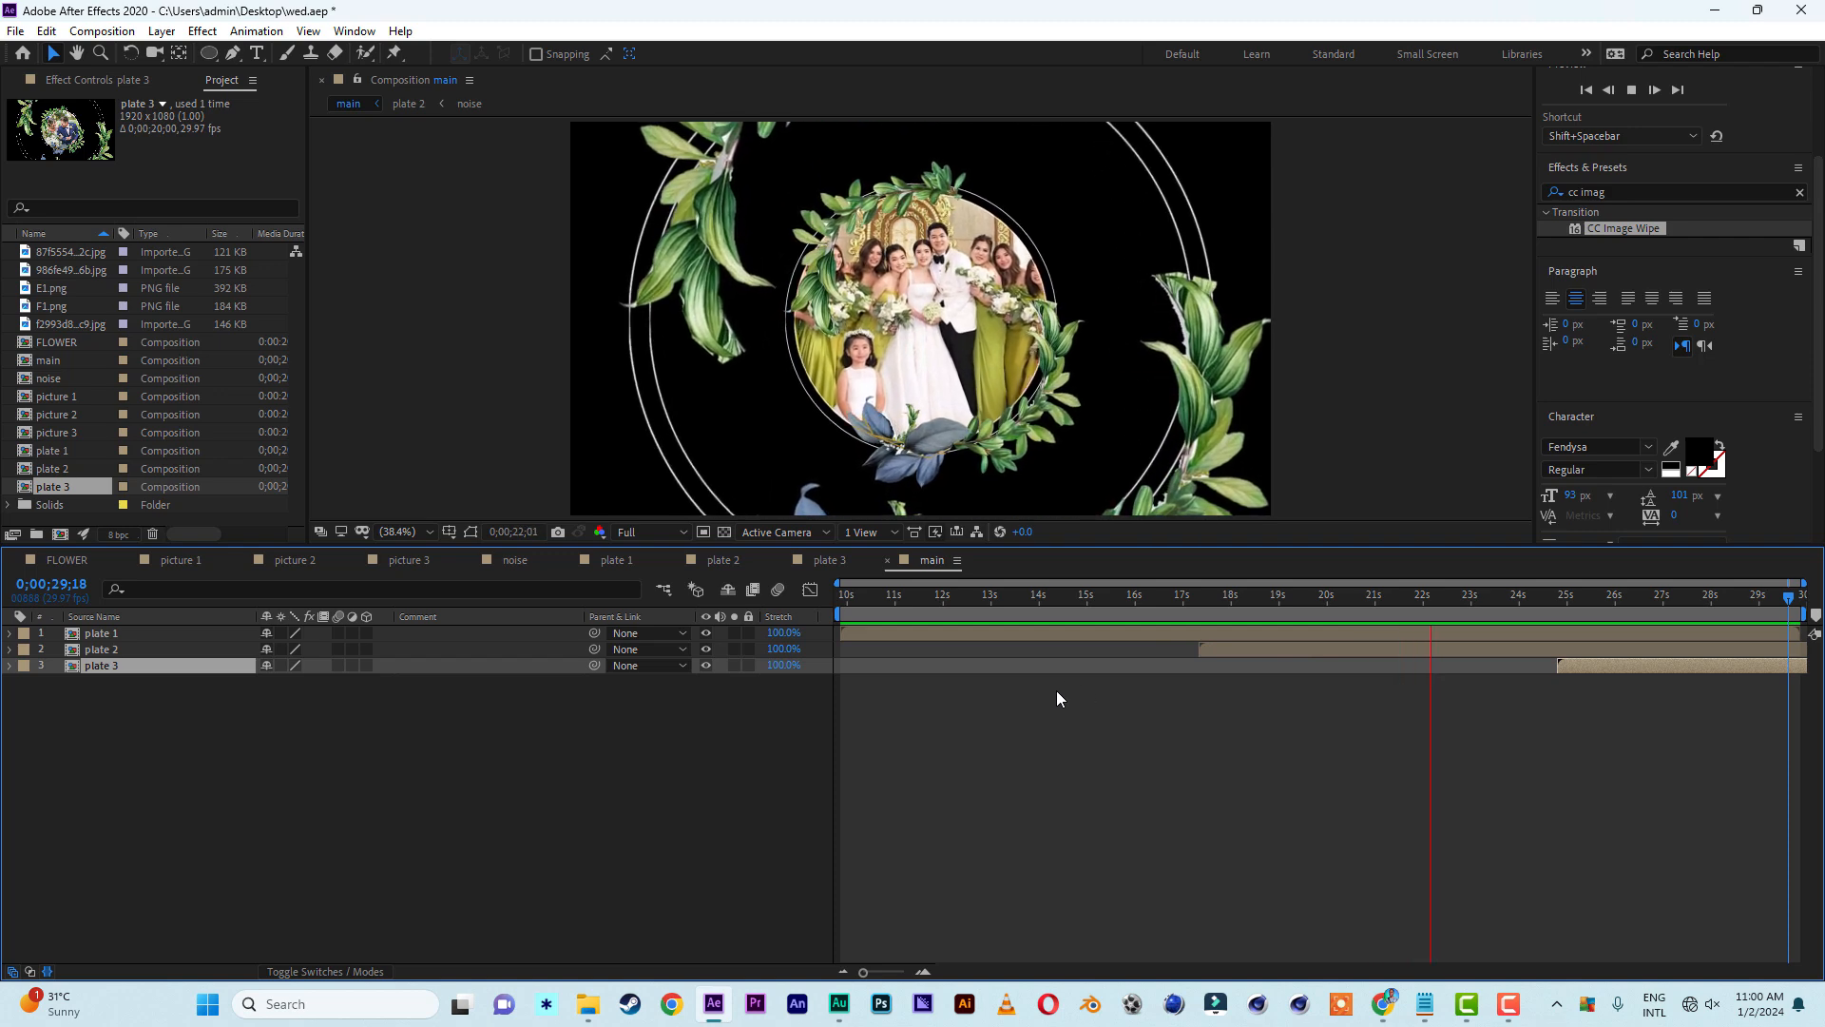
{"action": "left_click", "coordinate": [898, 599]}
{"action": "left_click_drag", "start_coordinate": [887, 598], "coordinate": [823, 599]}
{"action": "left_click", "coordinate": [933, 632]}
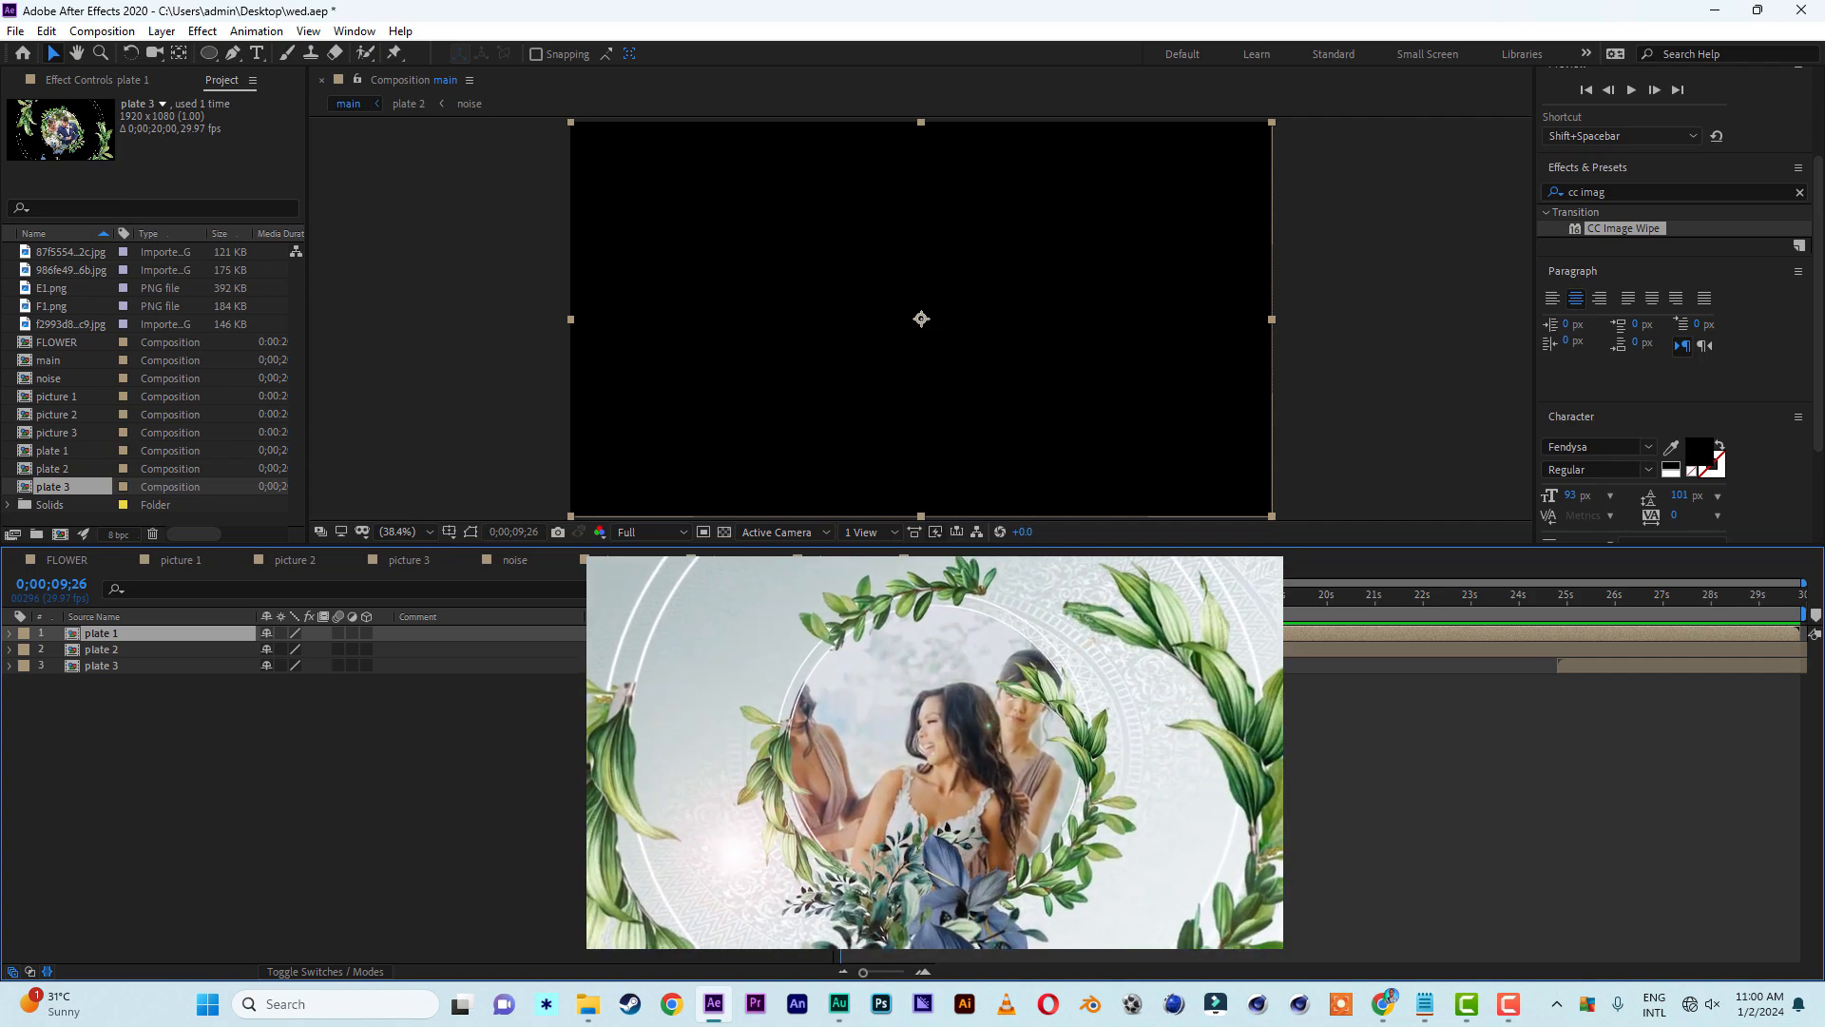
{"action": "key", "text": "space"}
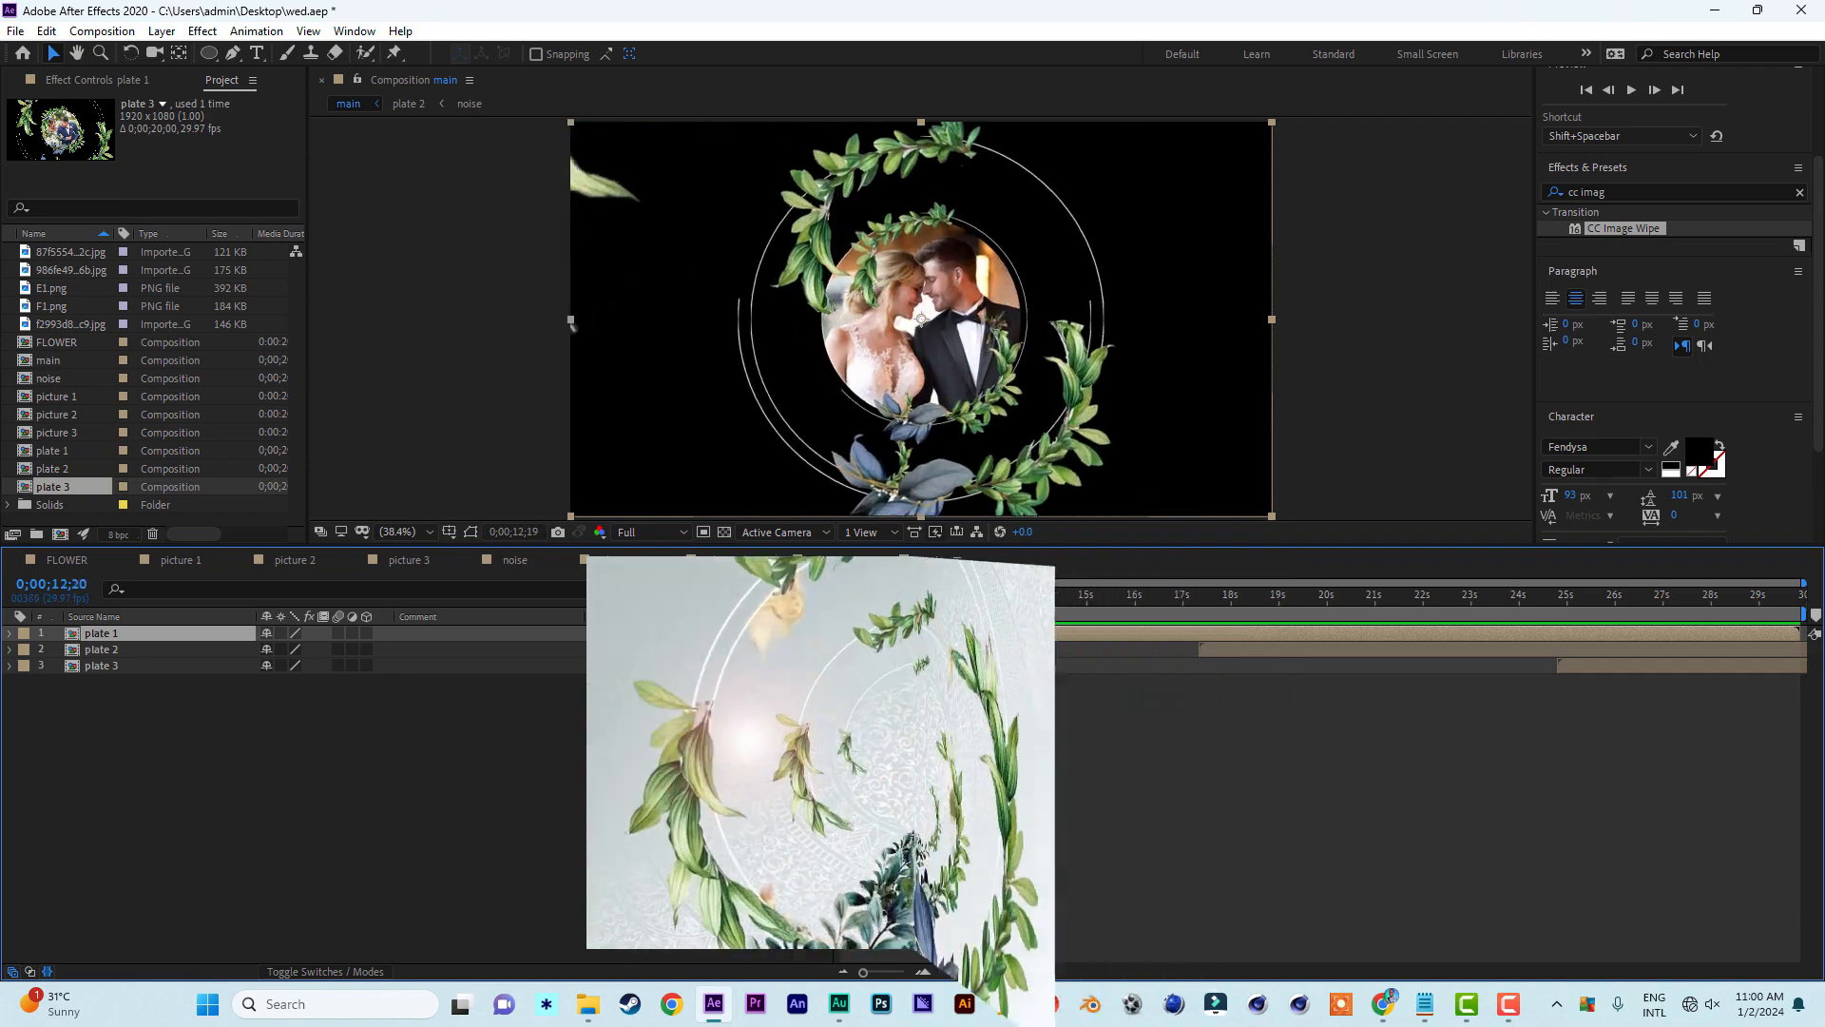
Add a white solid to main and place it beneath all three plates as the background
{"action": "left_click_drag", "start_coordinate": [1000, 612], "coordinate": [1136, 644]}
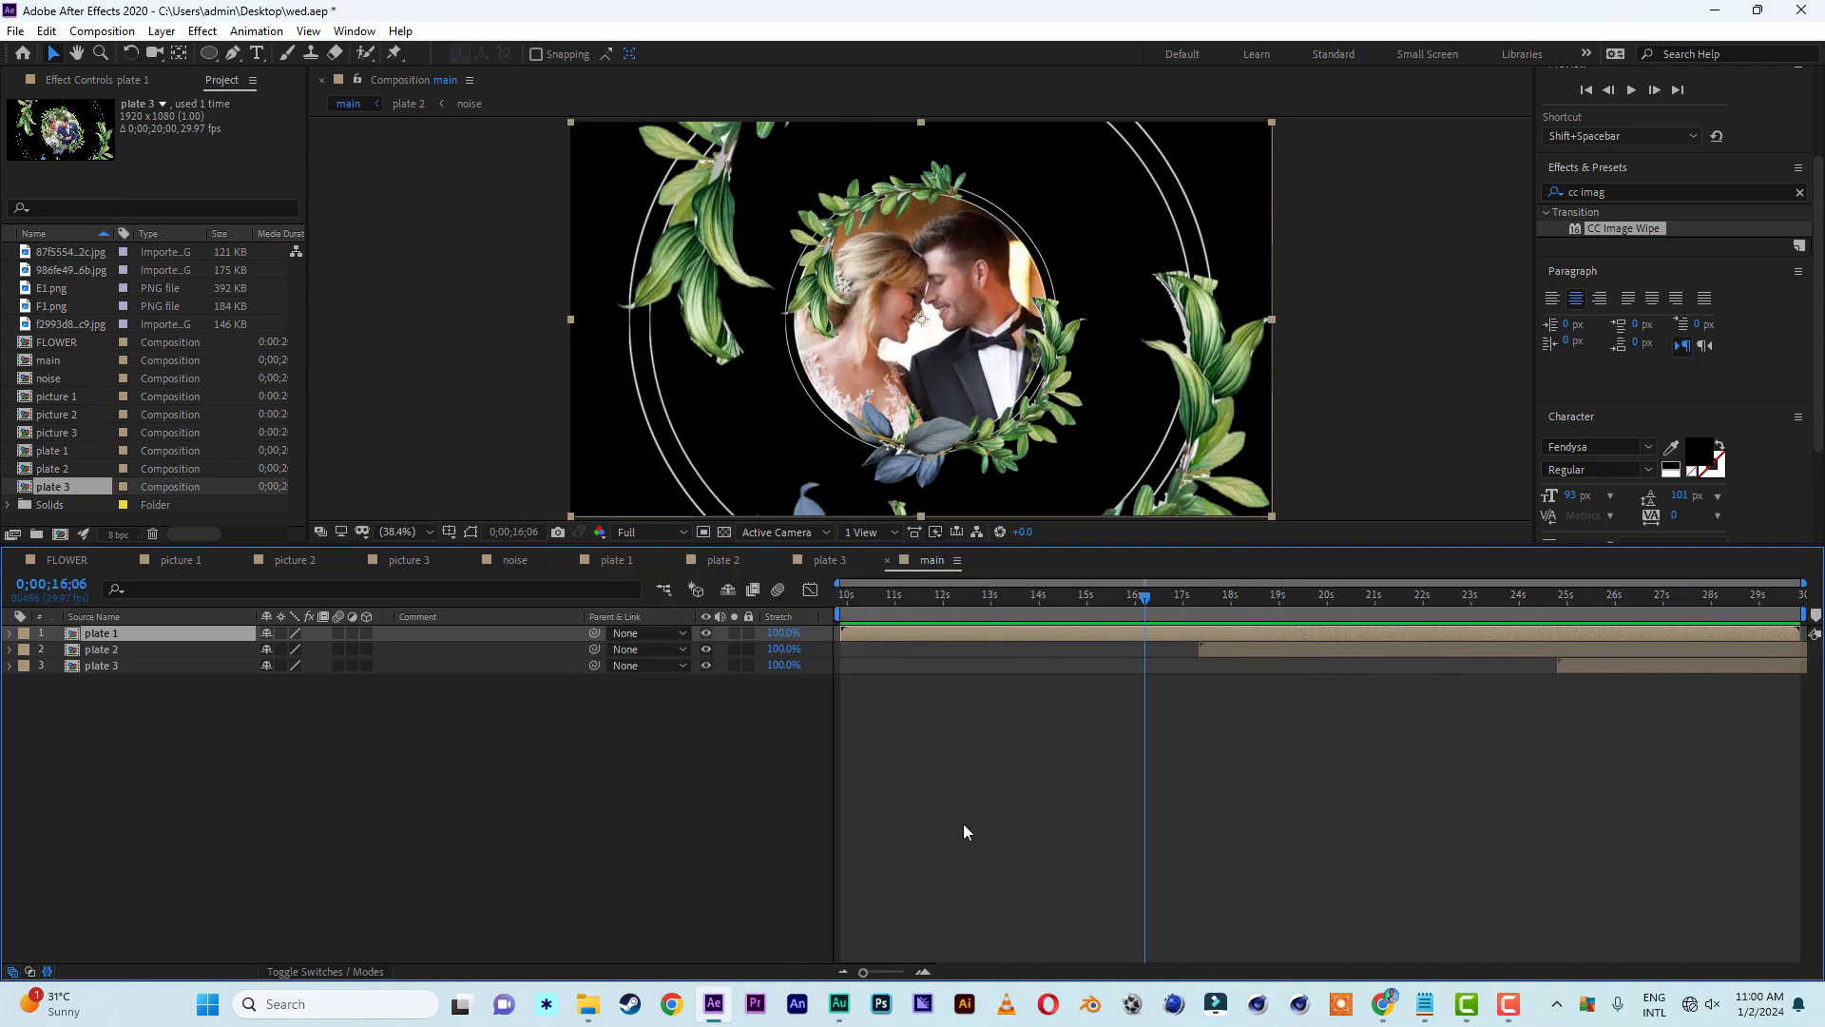
{"action": "right_click", "coordinate": [181, 837]}
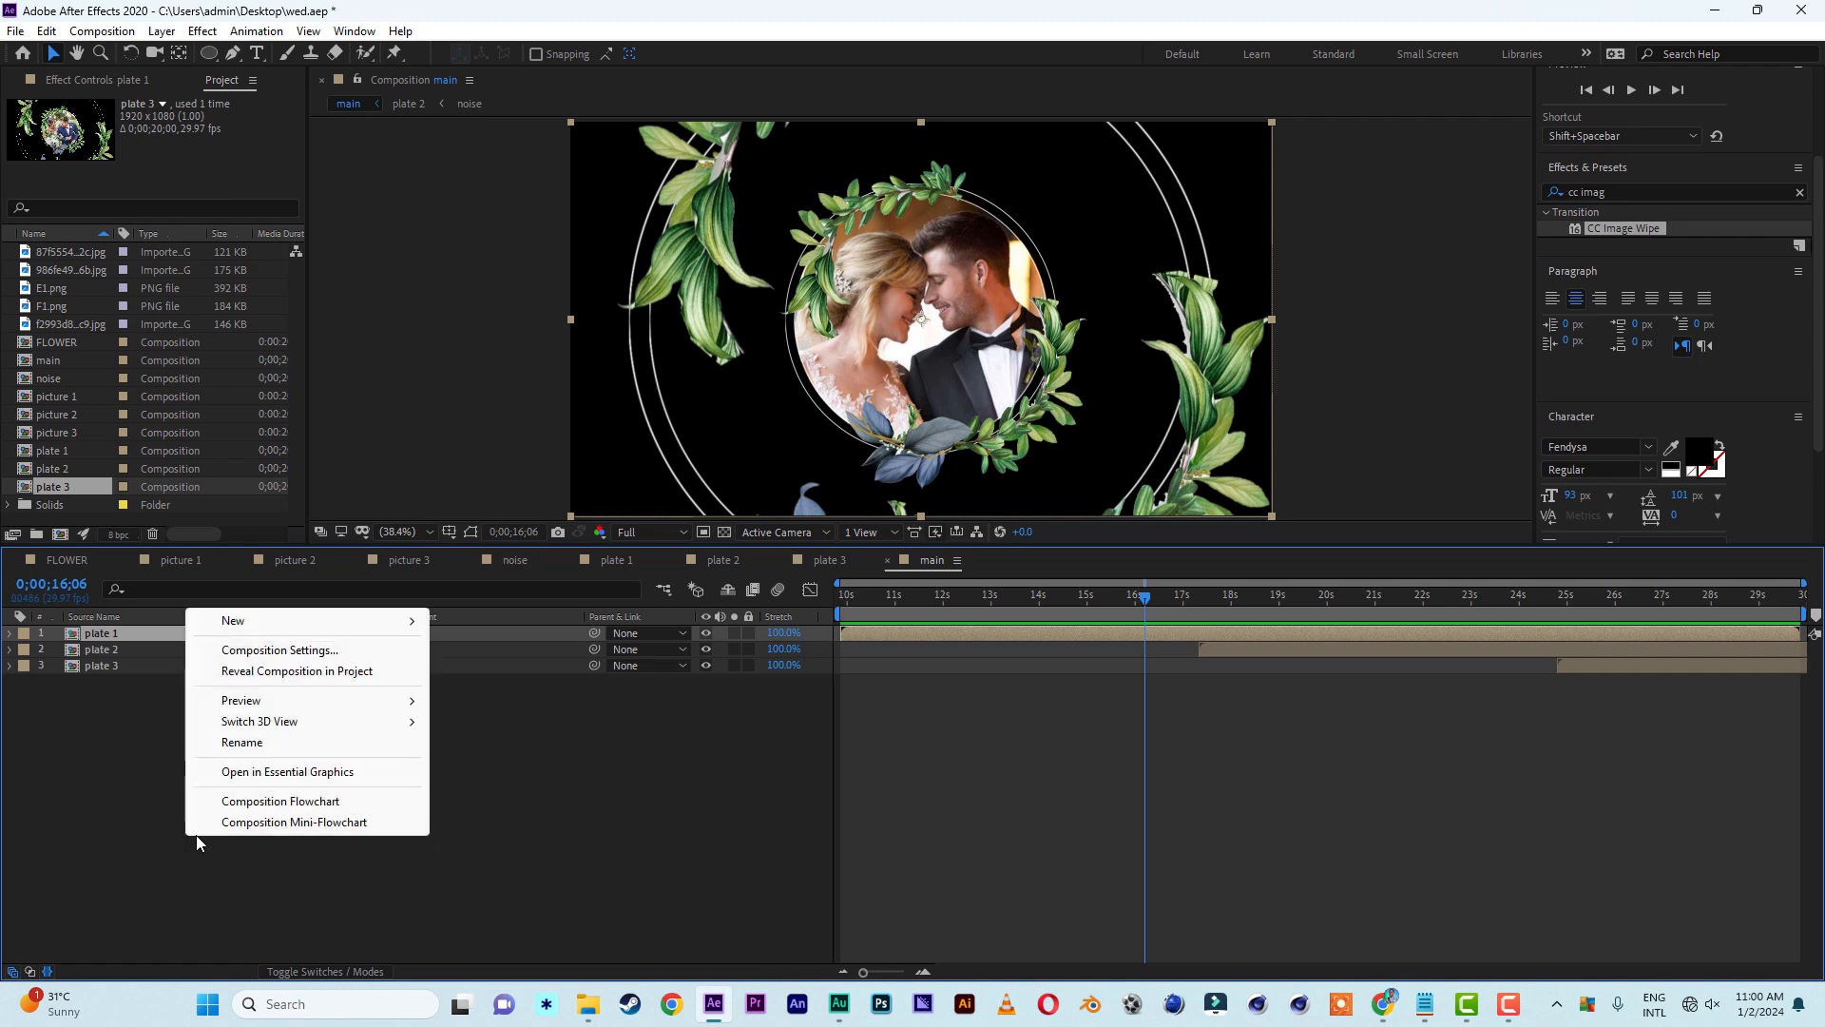
{"action": "mouse_move", "coordinate": [328, 628]}
{"action": "left_click", "coordinate": [497, 672]}
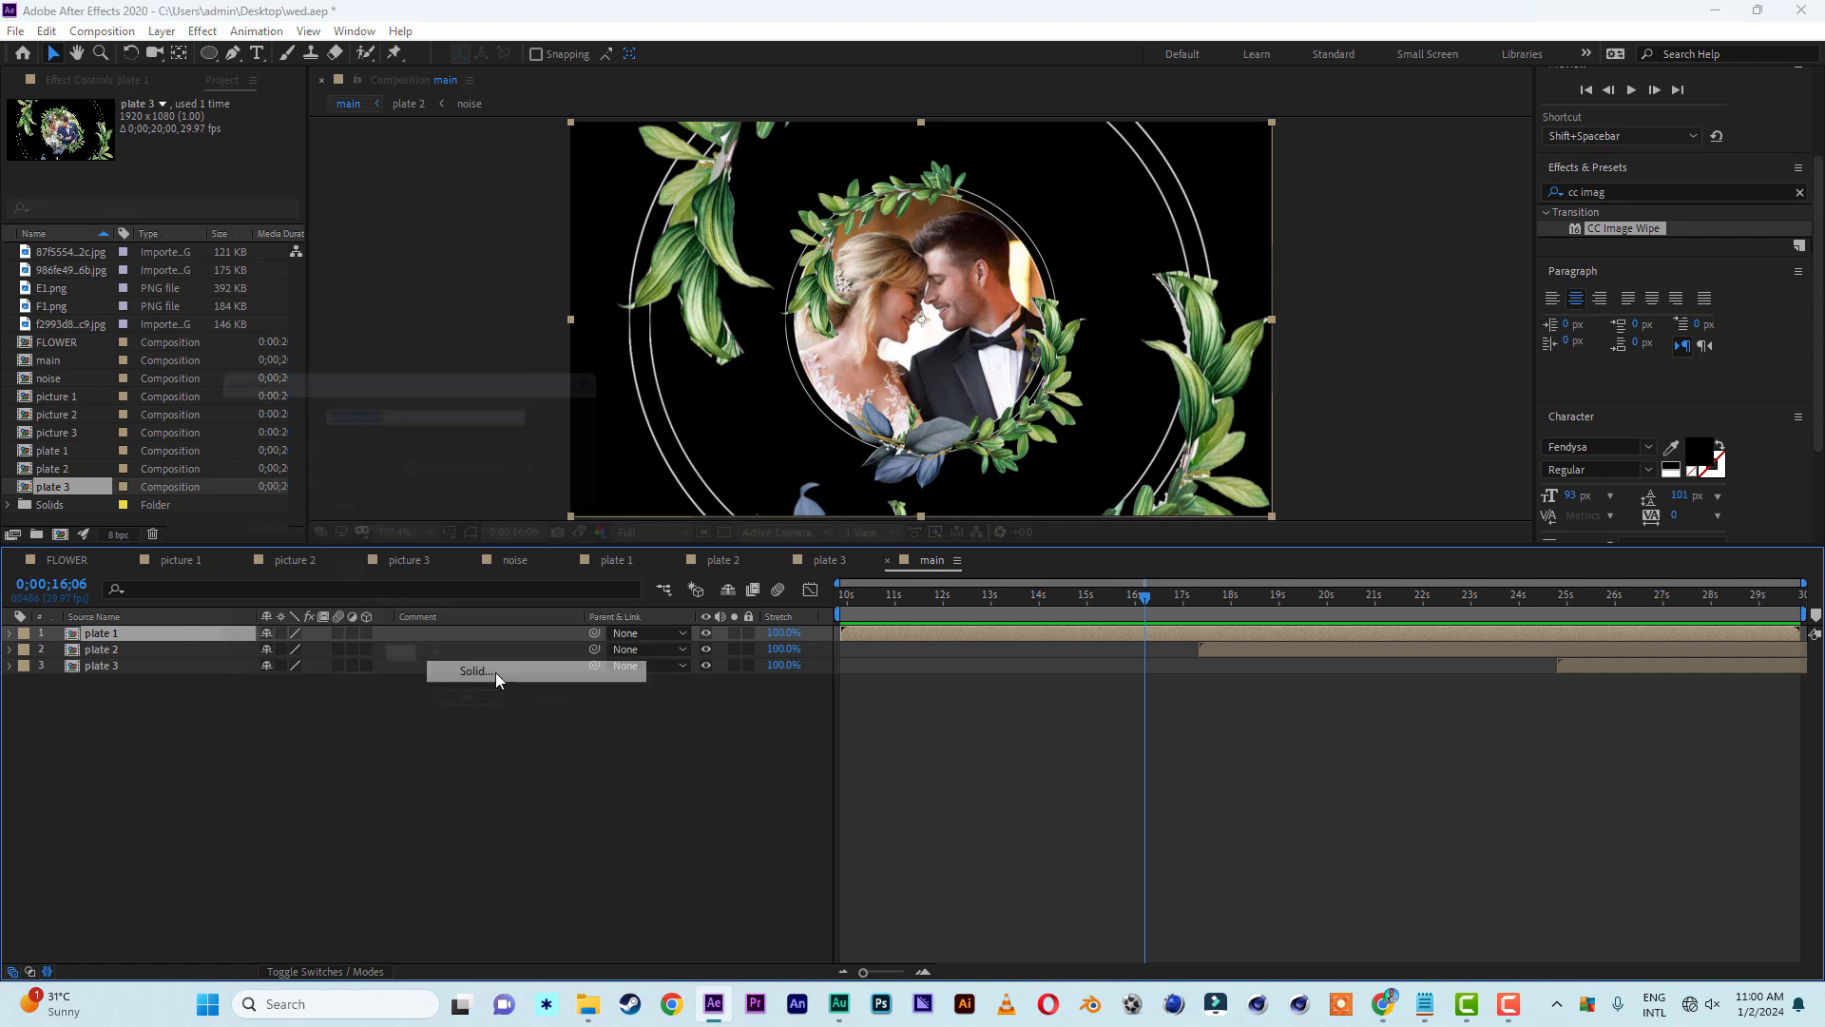
{"action": "left_click", "coordinate": [452, 729]}
{"action": "left_click_drag", "start_coordinate": [139, 636], "coordinate": [156, 784]}
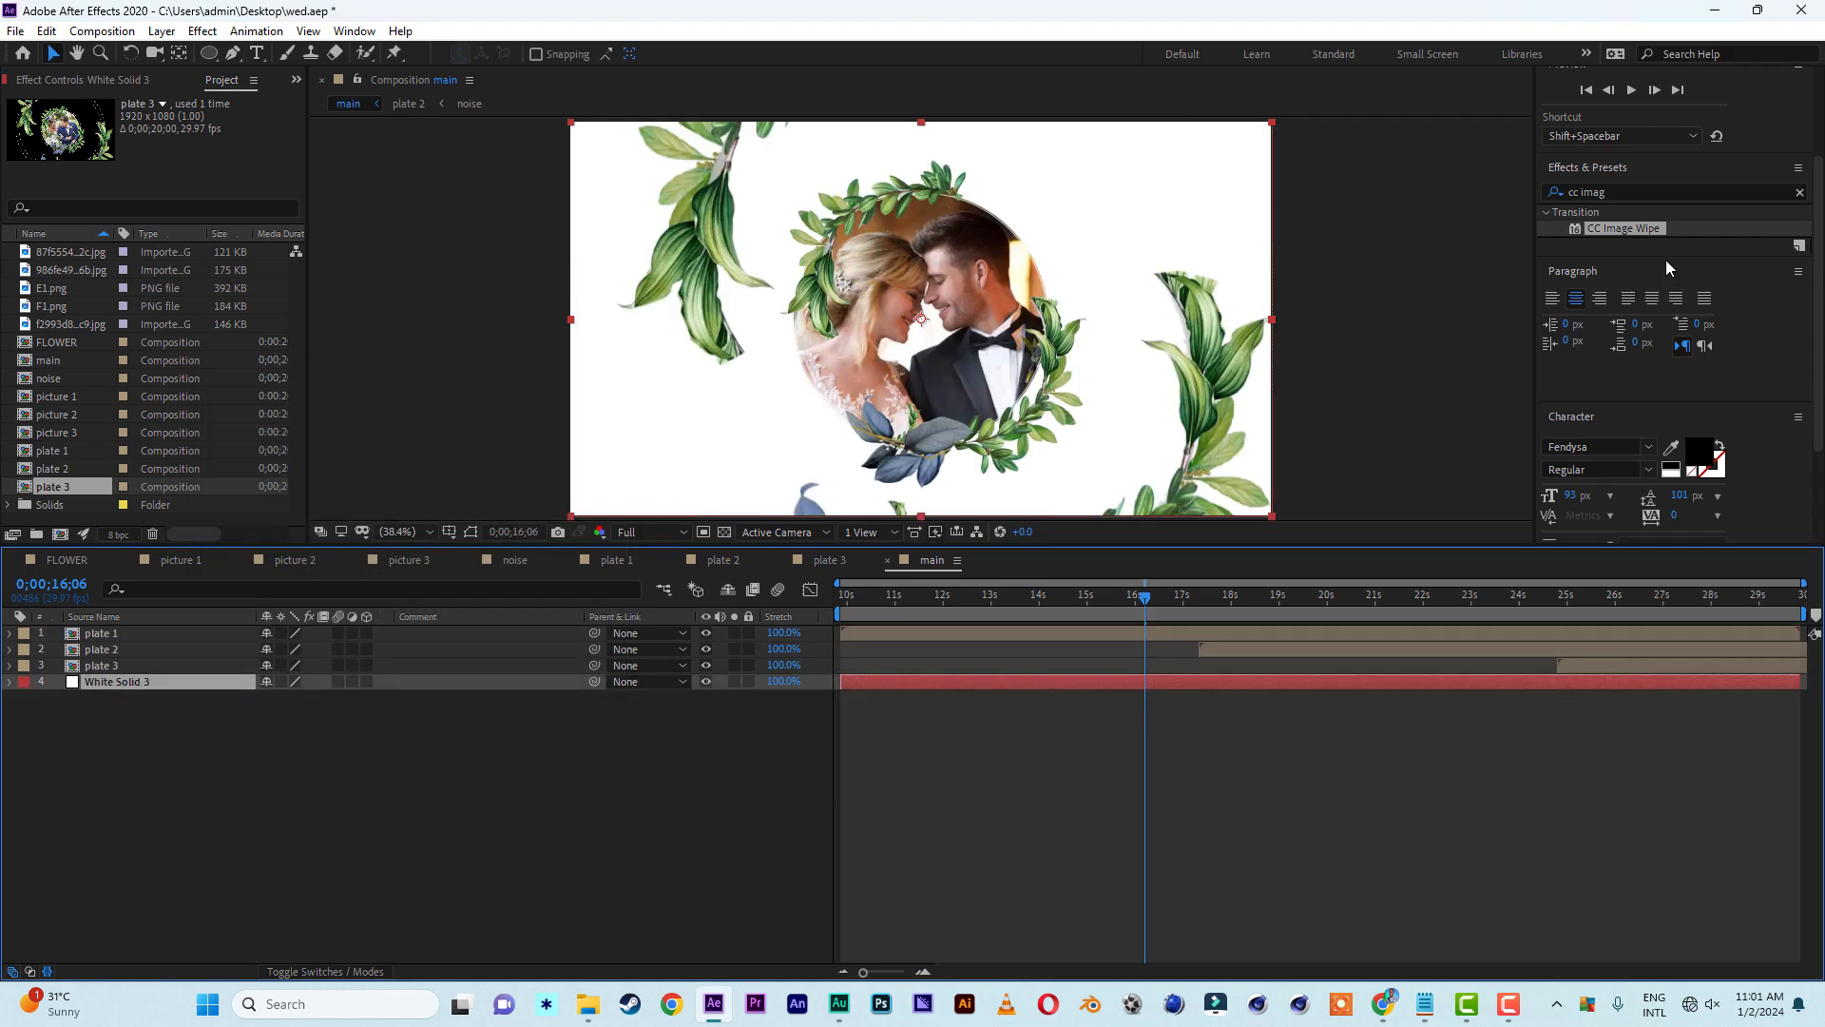
Apply the Gradient Ramp effect to the white background solid
{"action": "left_click", "coordinate": [1652, 193]}
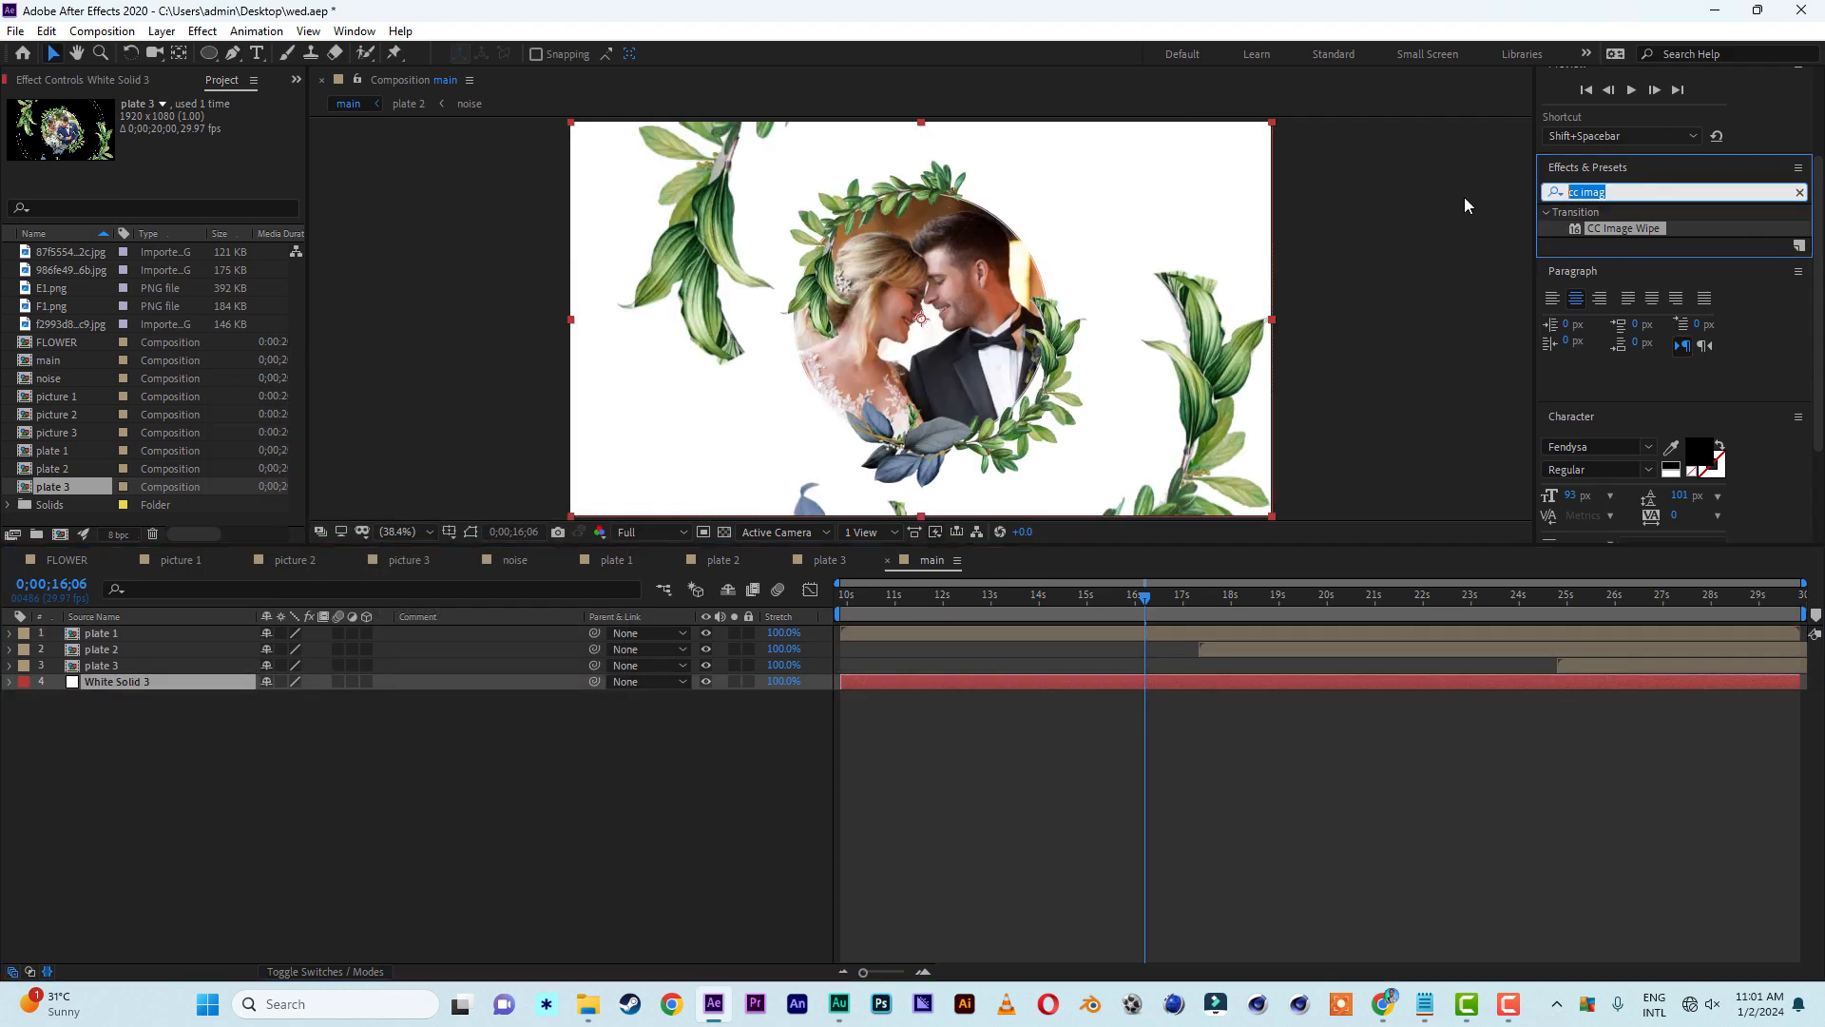
{"action": "type", "text": "ram"}
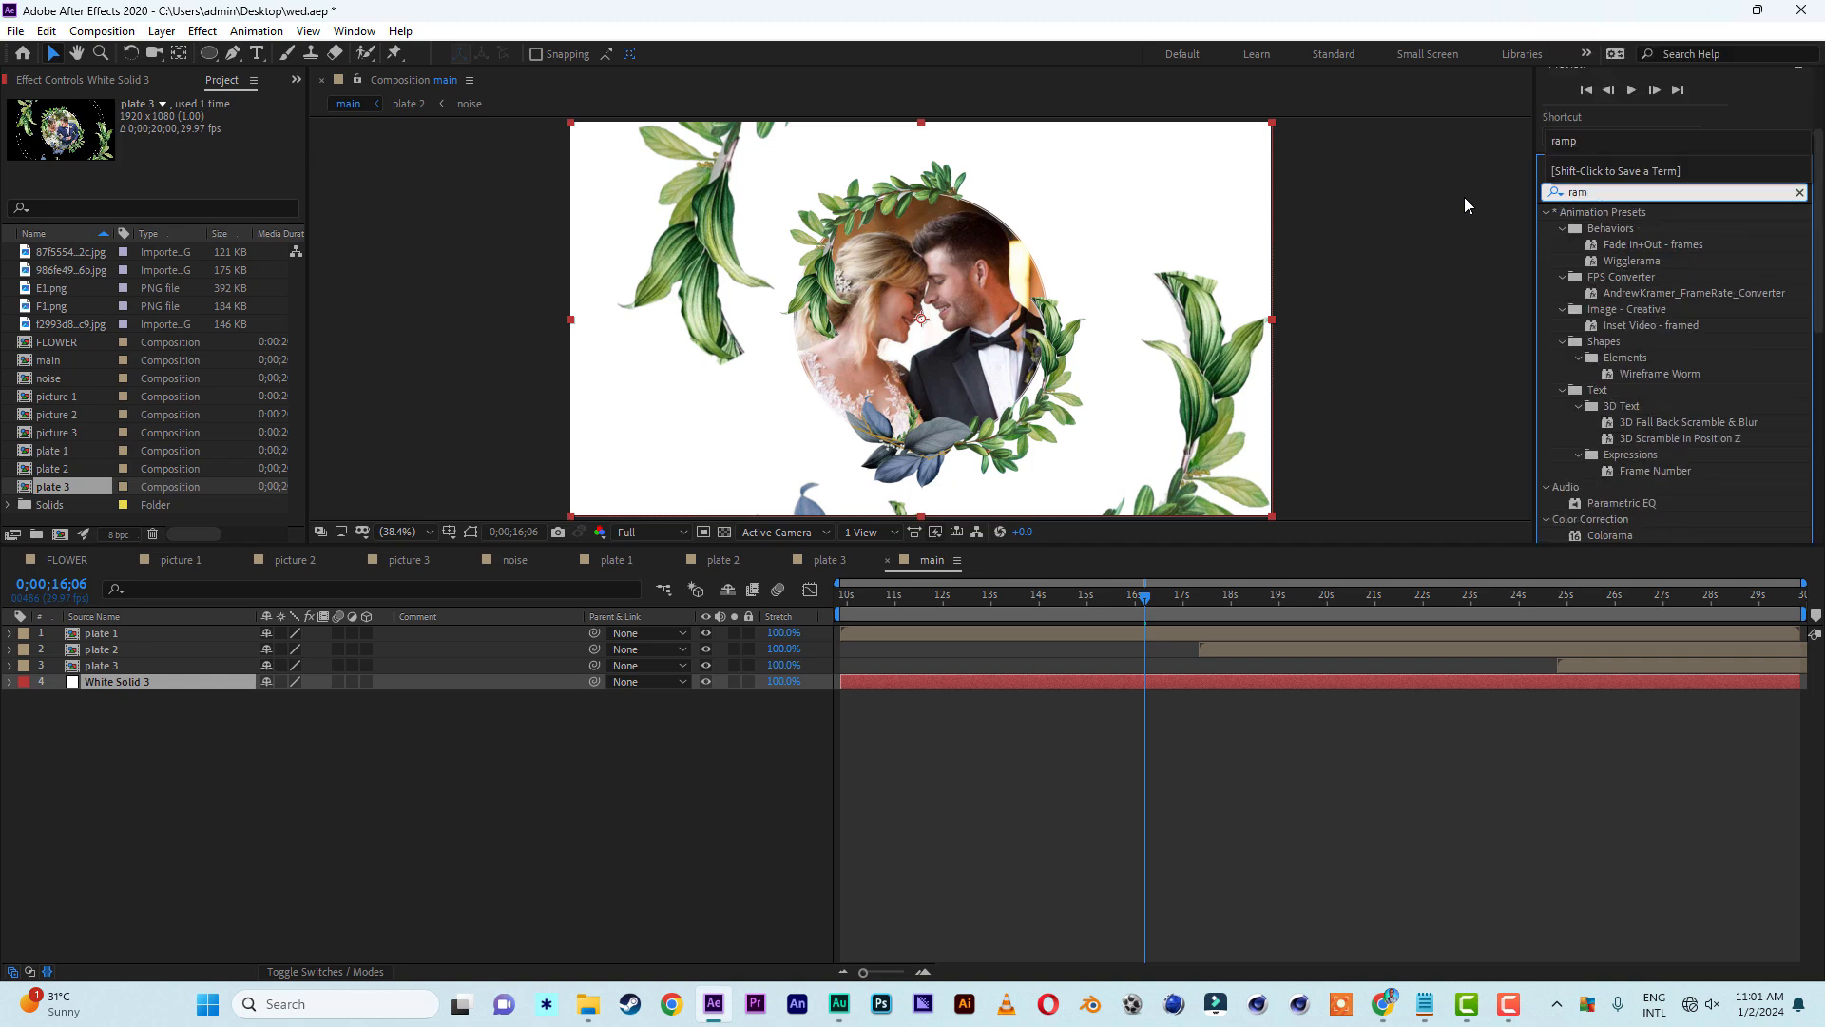
{"action": "type", "text": "p"}
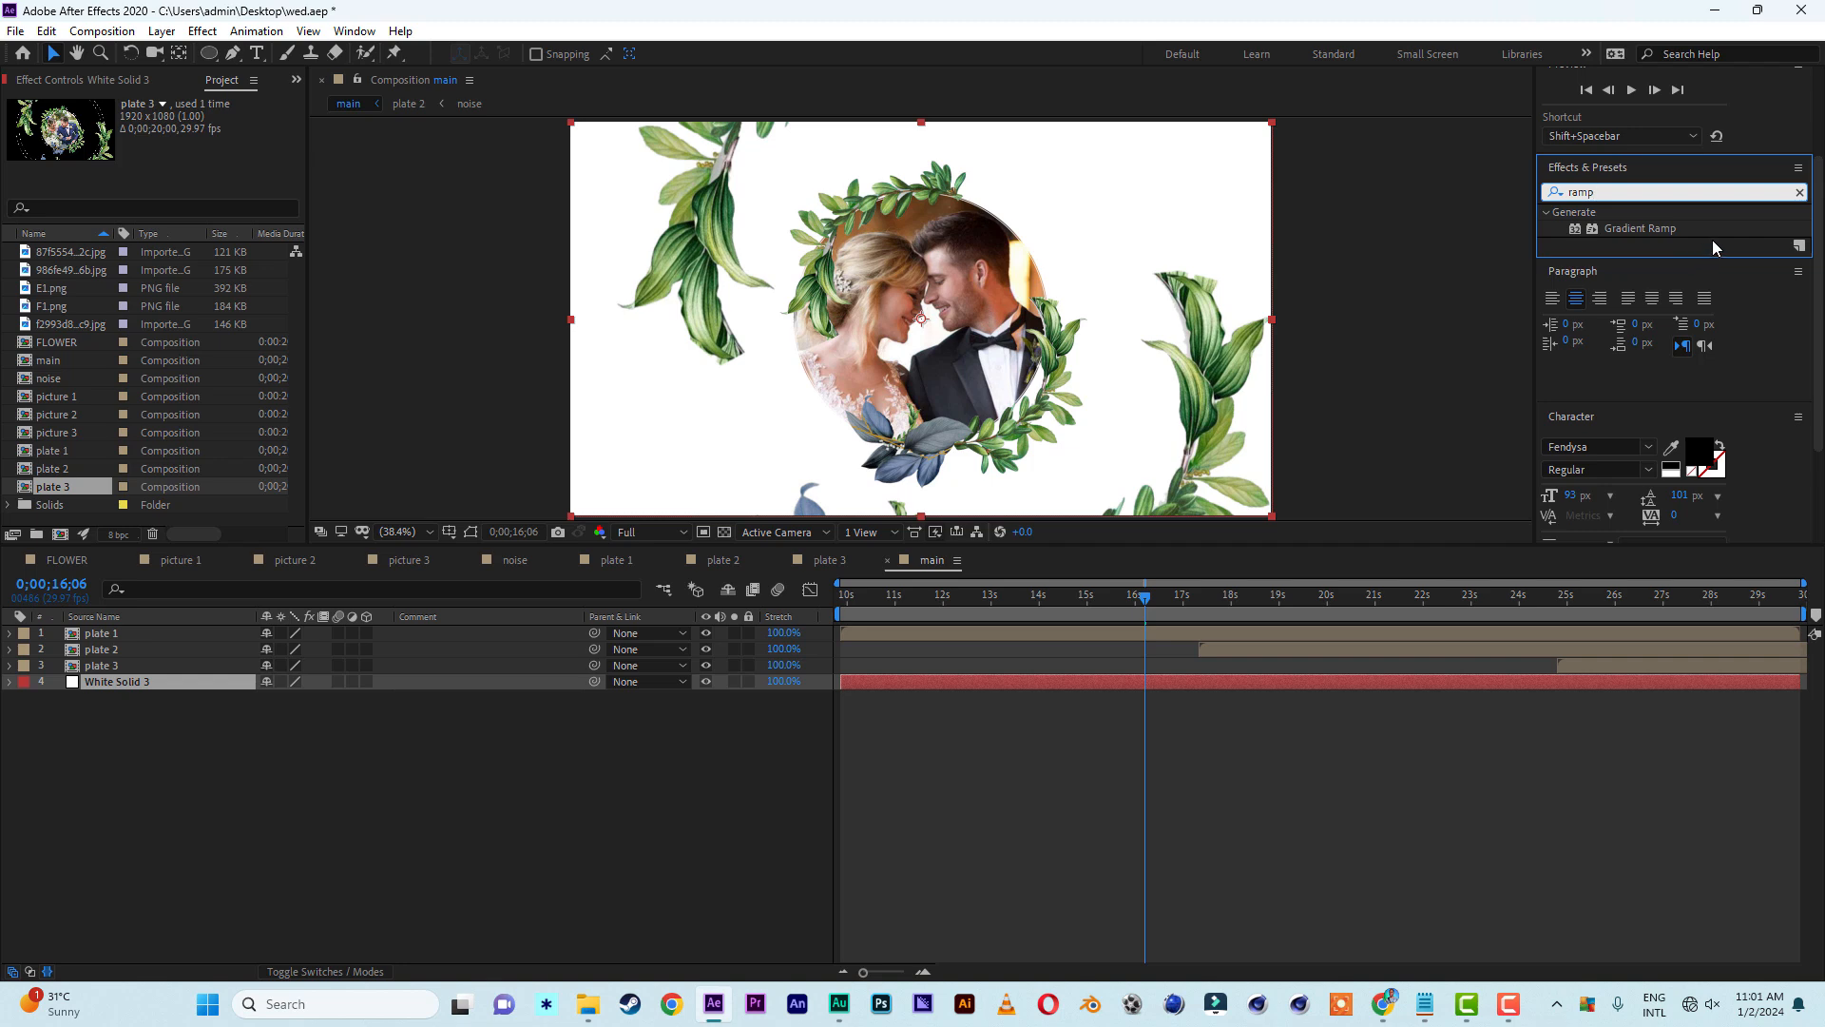
{"action": "left_click", "coordinate": [1738, 239]}
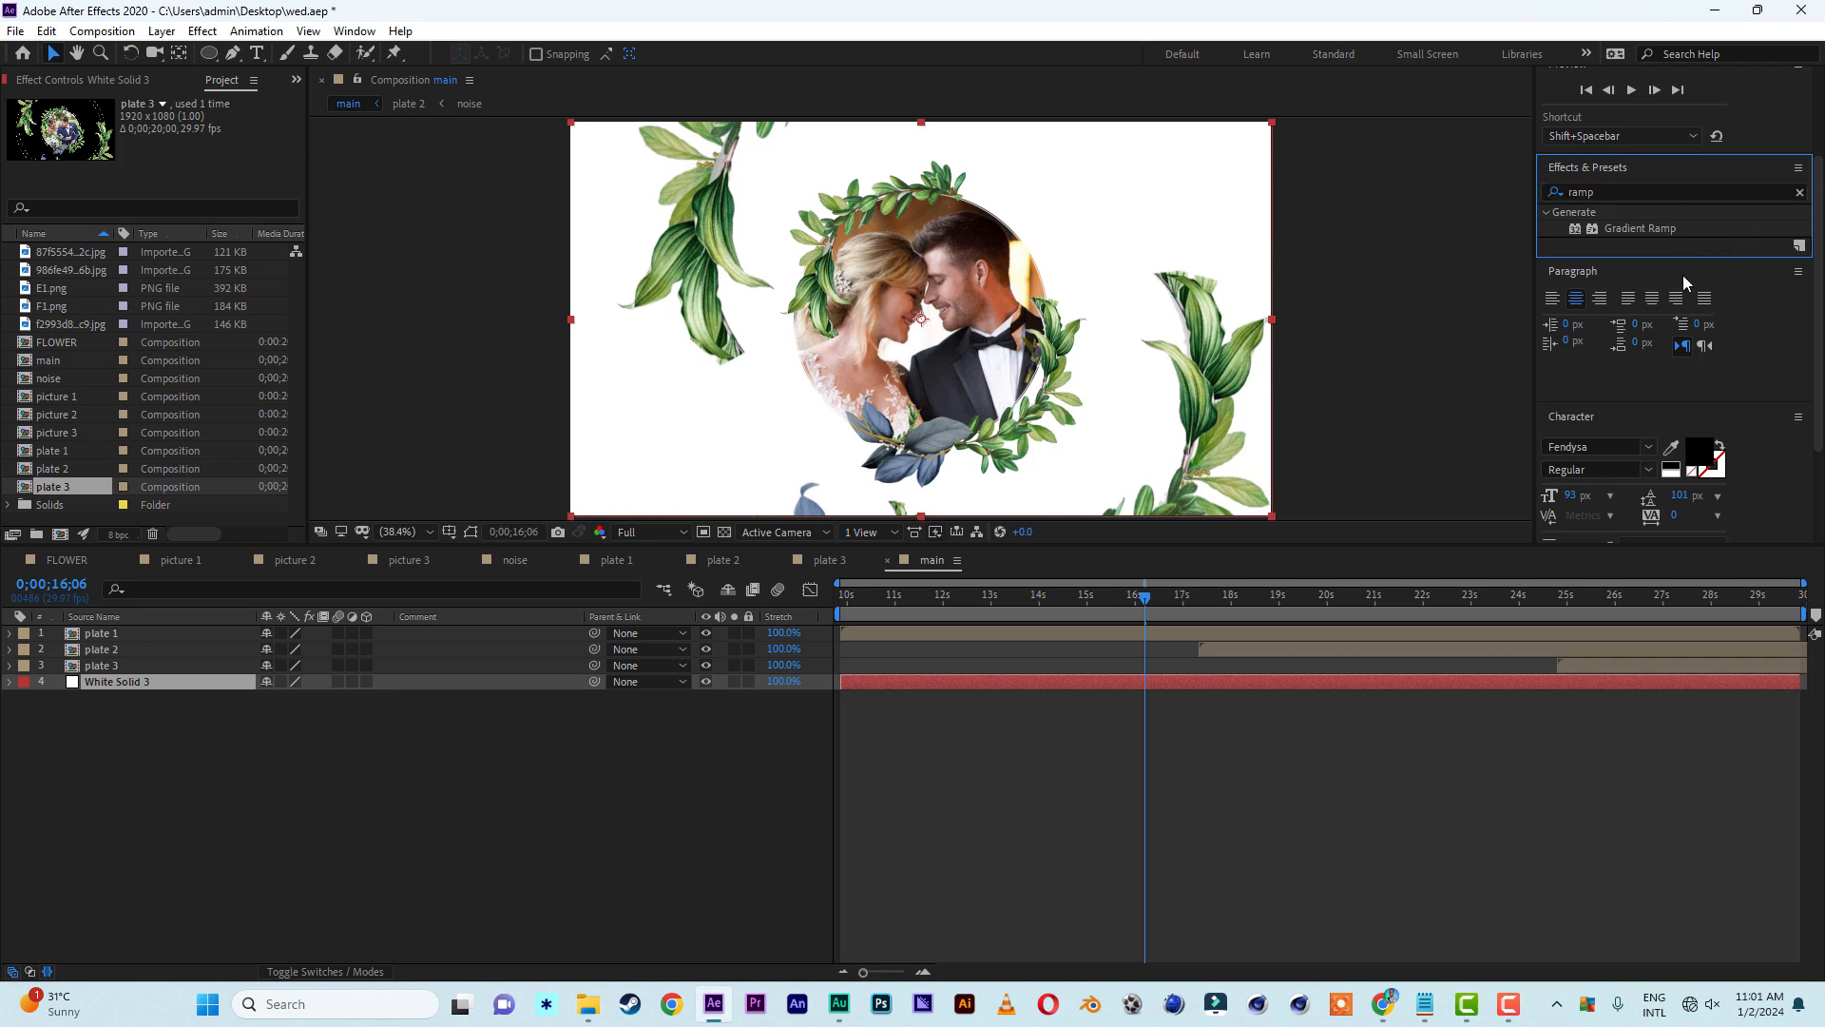
{"action": "double_click", "coordinate": [1650, 230]}
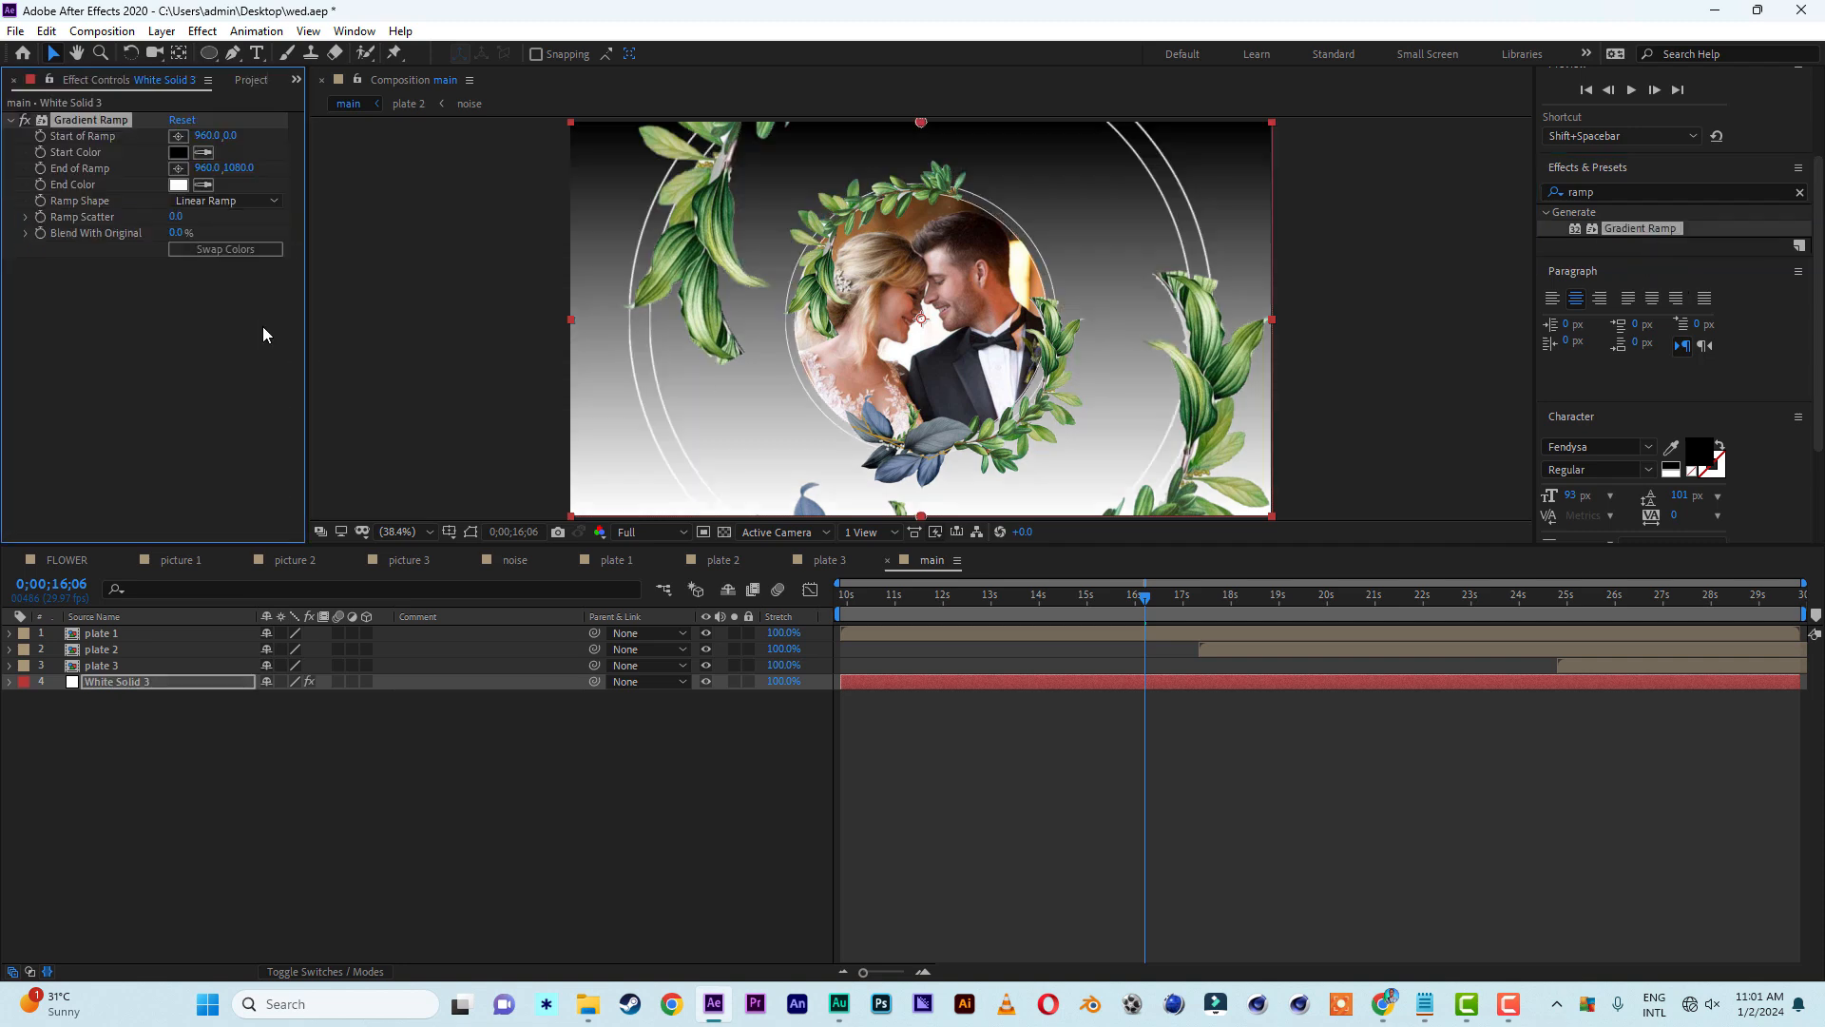
Change the ramp shape to Radial Ramp and move its start point to the frame center, about 960, 541
{"action": "left_click", "coordinate": [209, 199]}
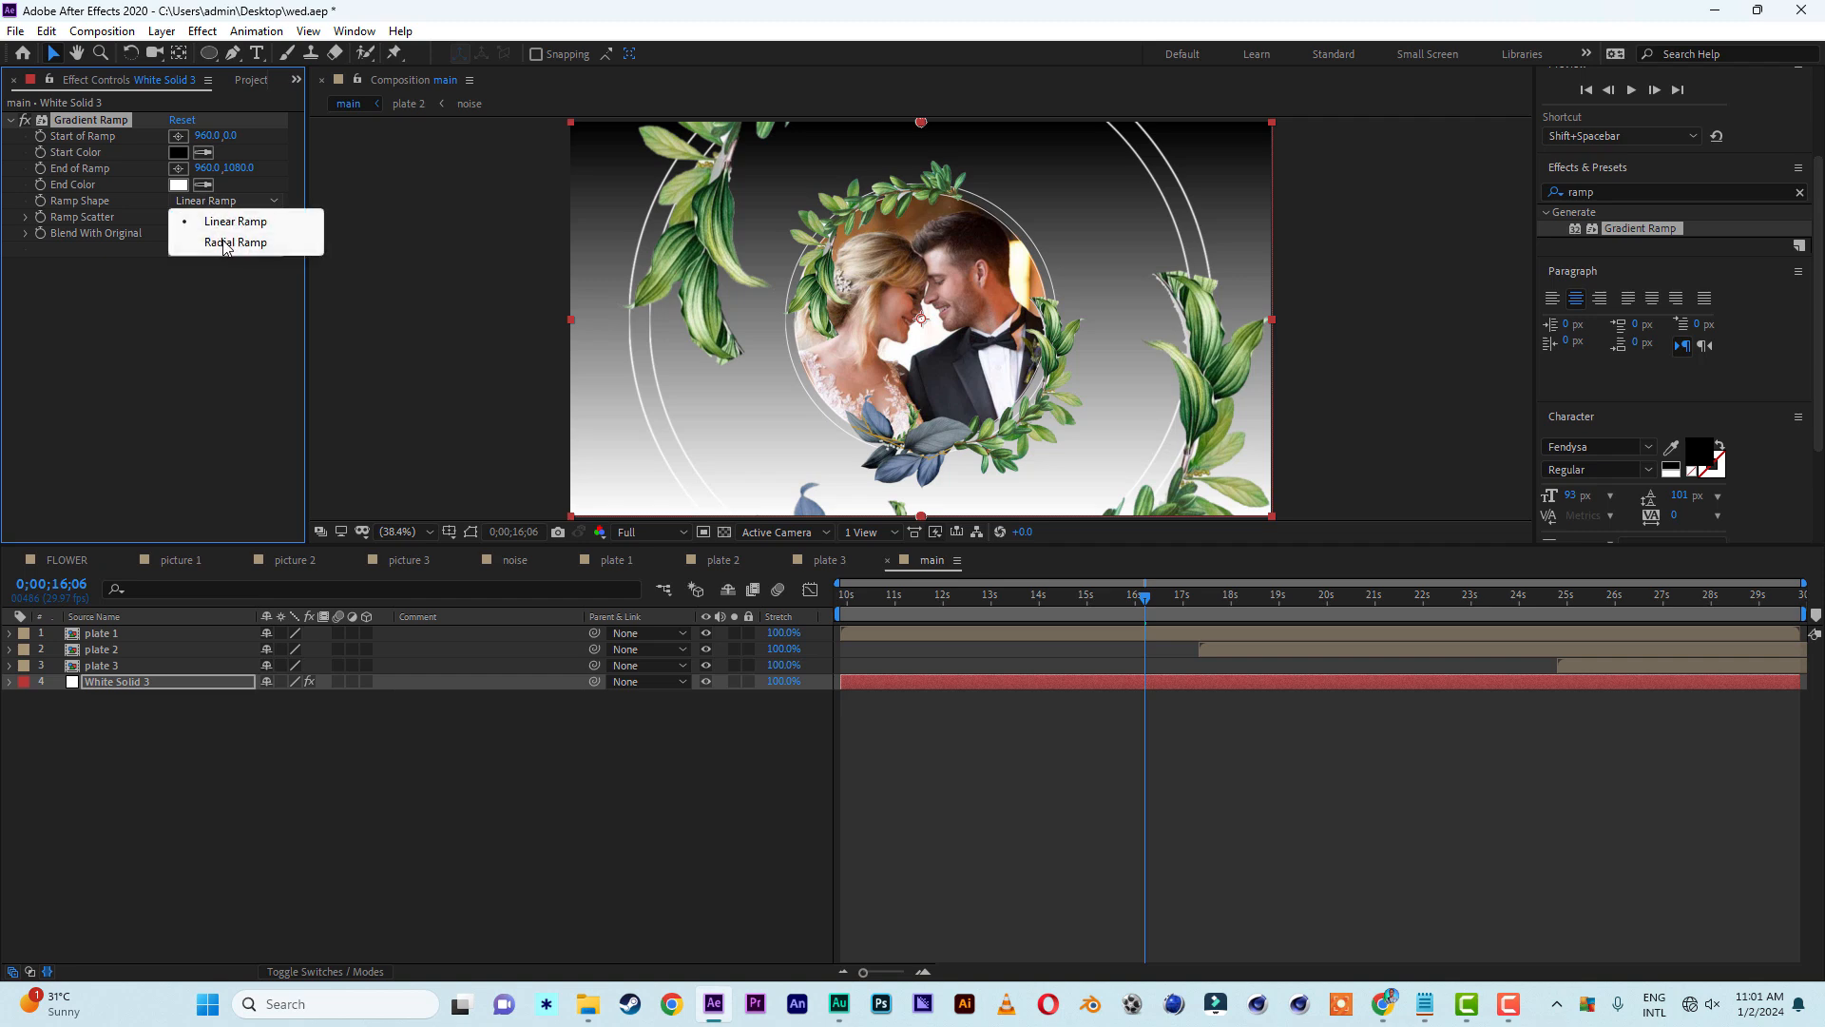
{"action": "left_click", "coordinate": [225, 243]}
{"action": "left_click_drag", "start_coordinate": [922, 126], "coordinate": [925, 322]}
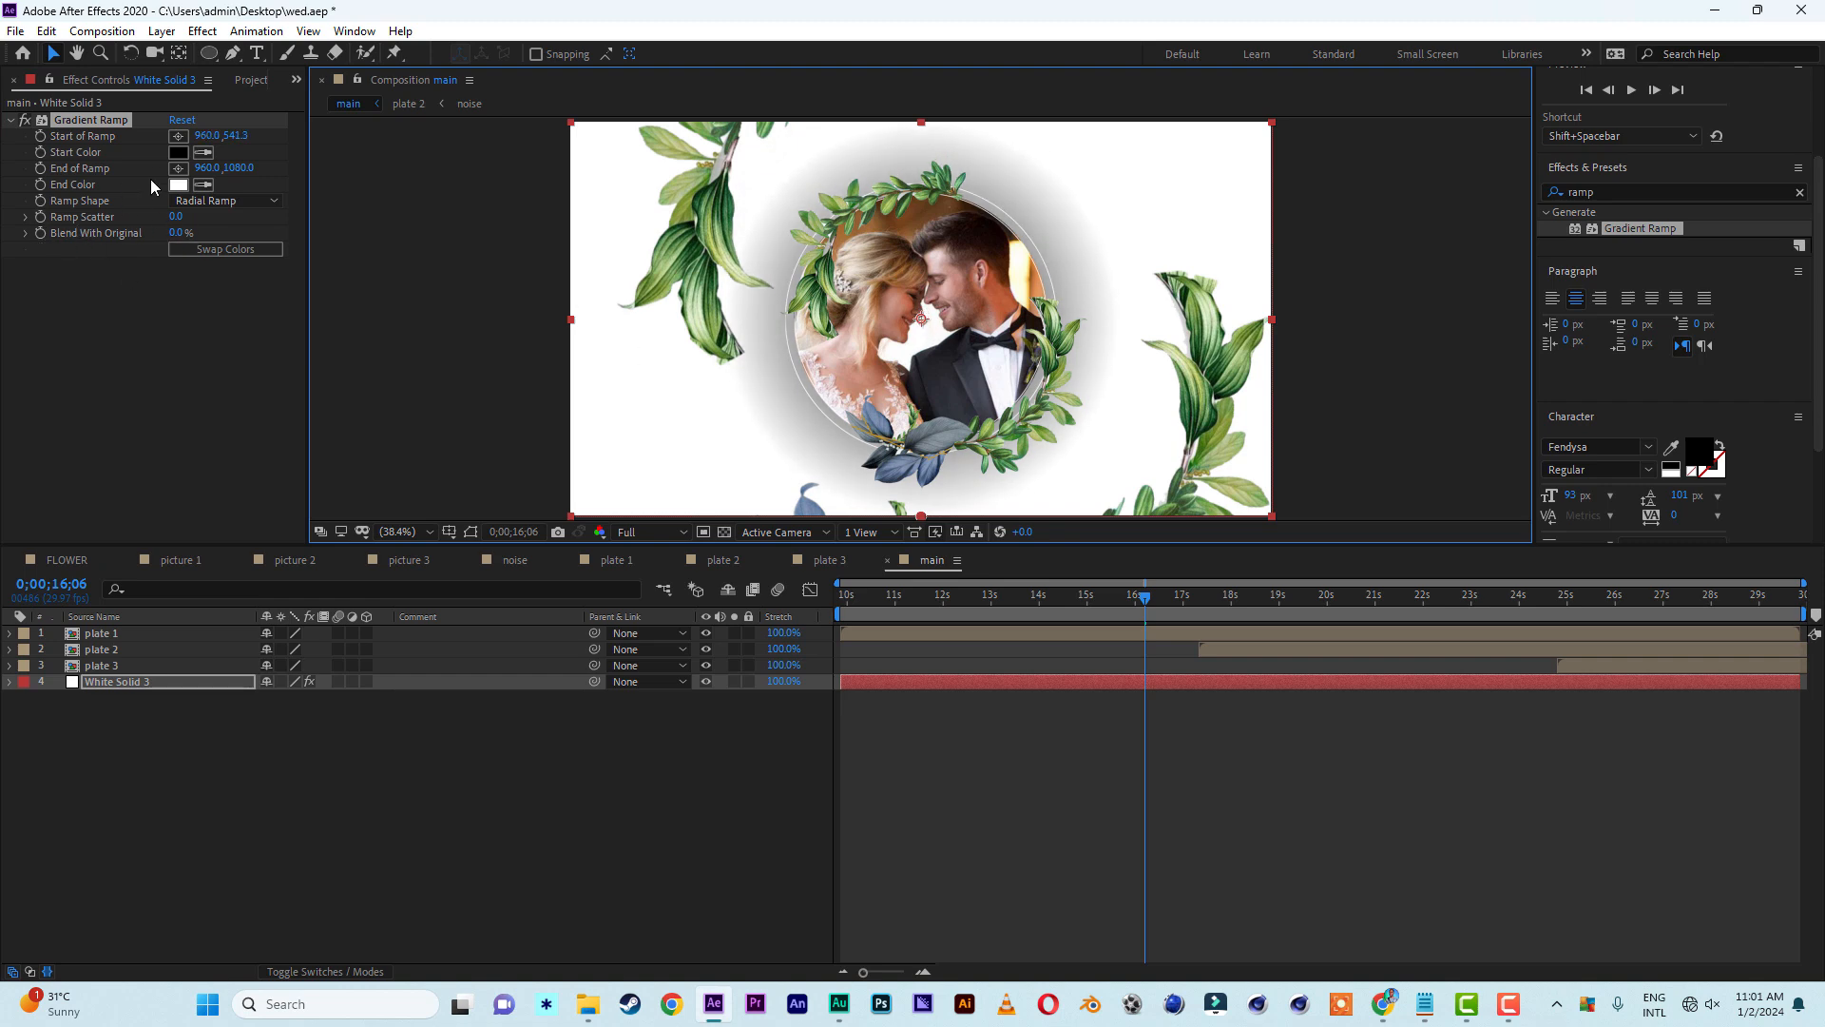
Set the gradient ramp's Start Color to light green AAFFA1
{"action": "left_click", "coordinate": [176, 153]}
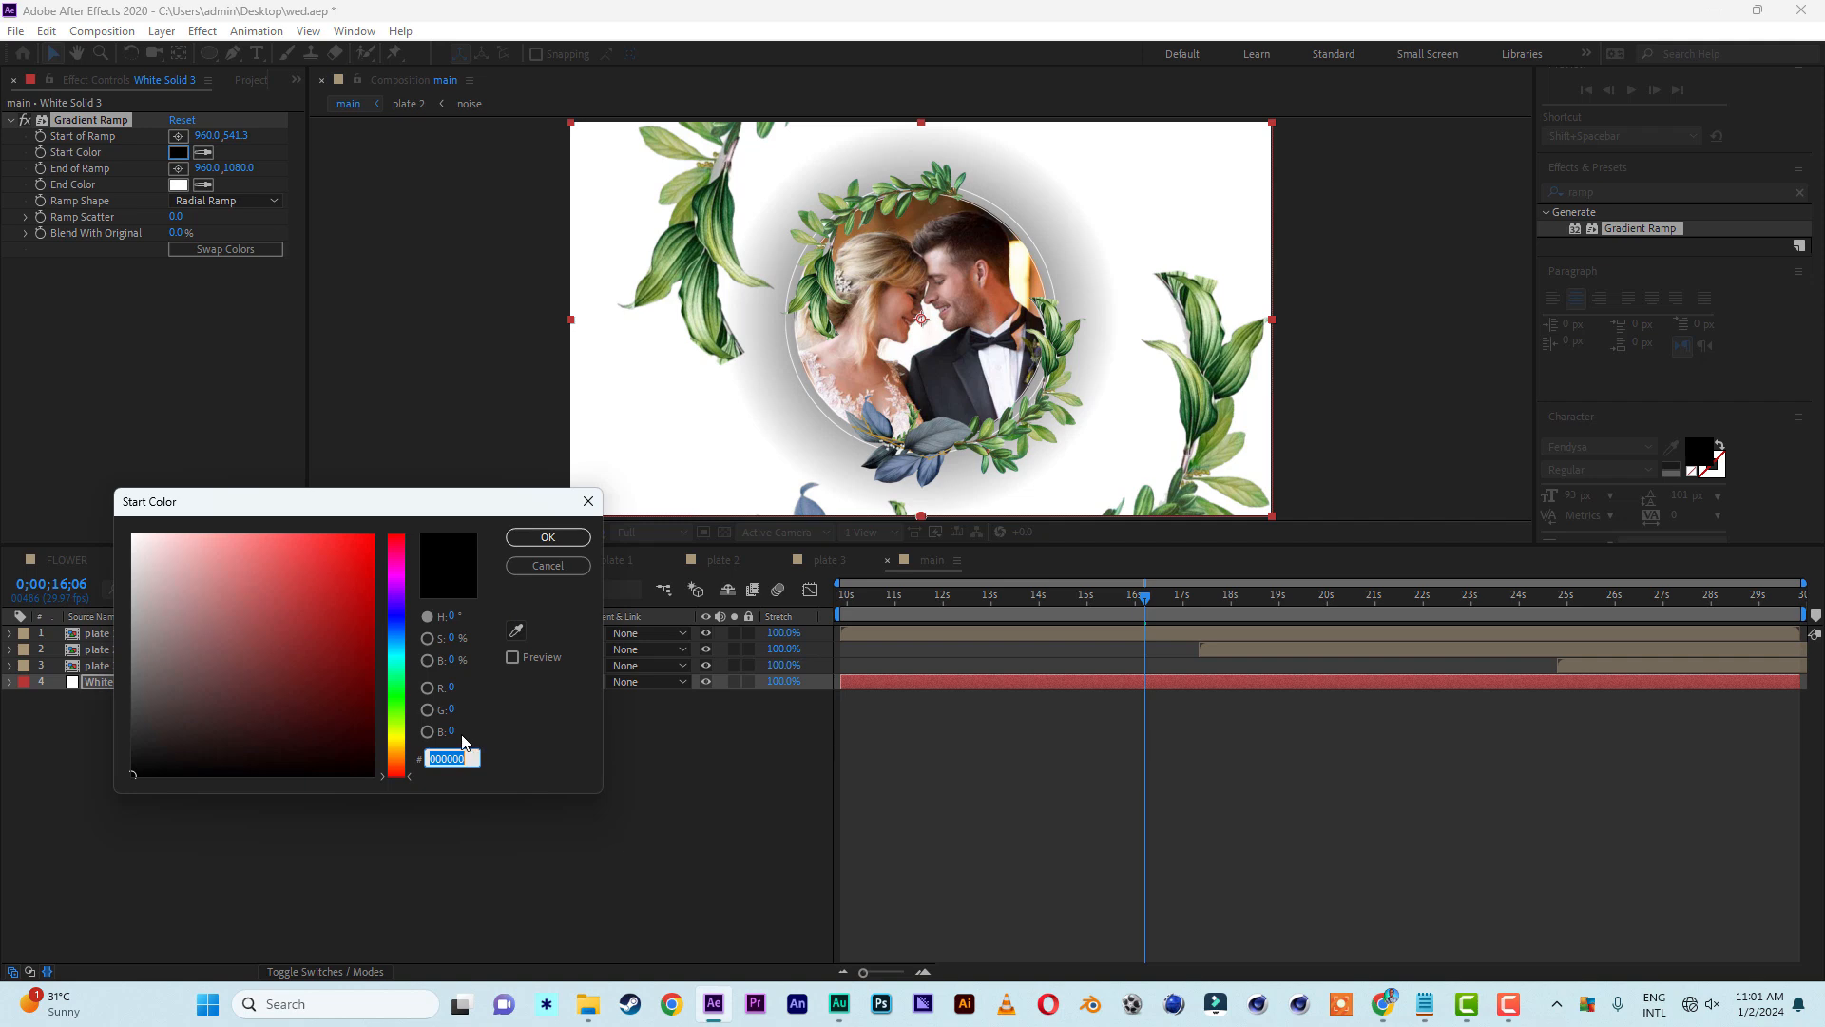
{"action": "left_click", "coordinate": [397, 701]}
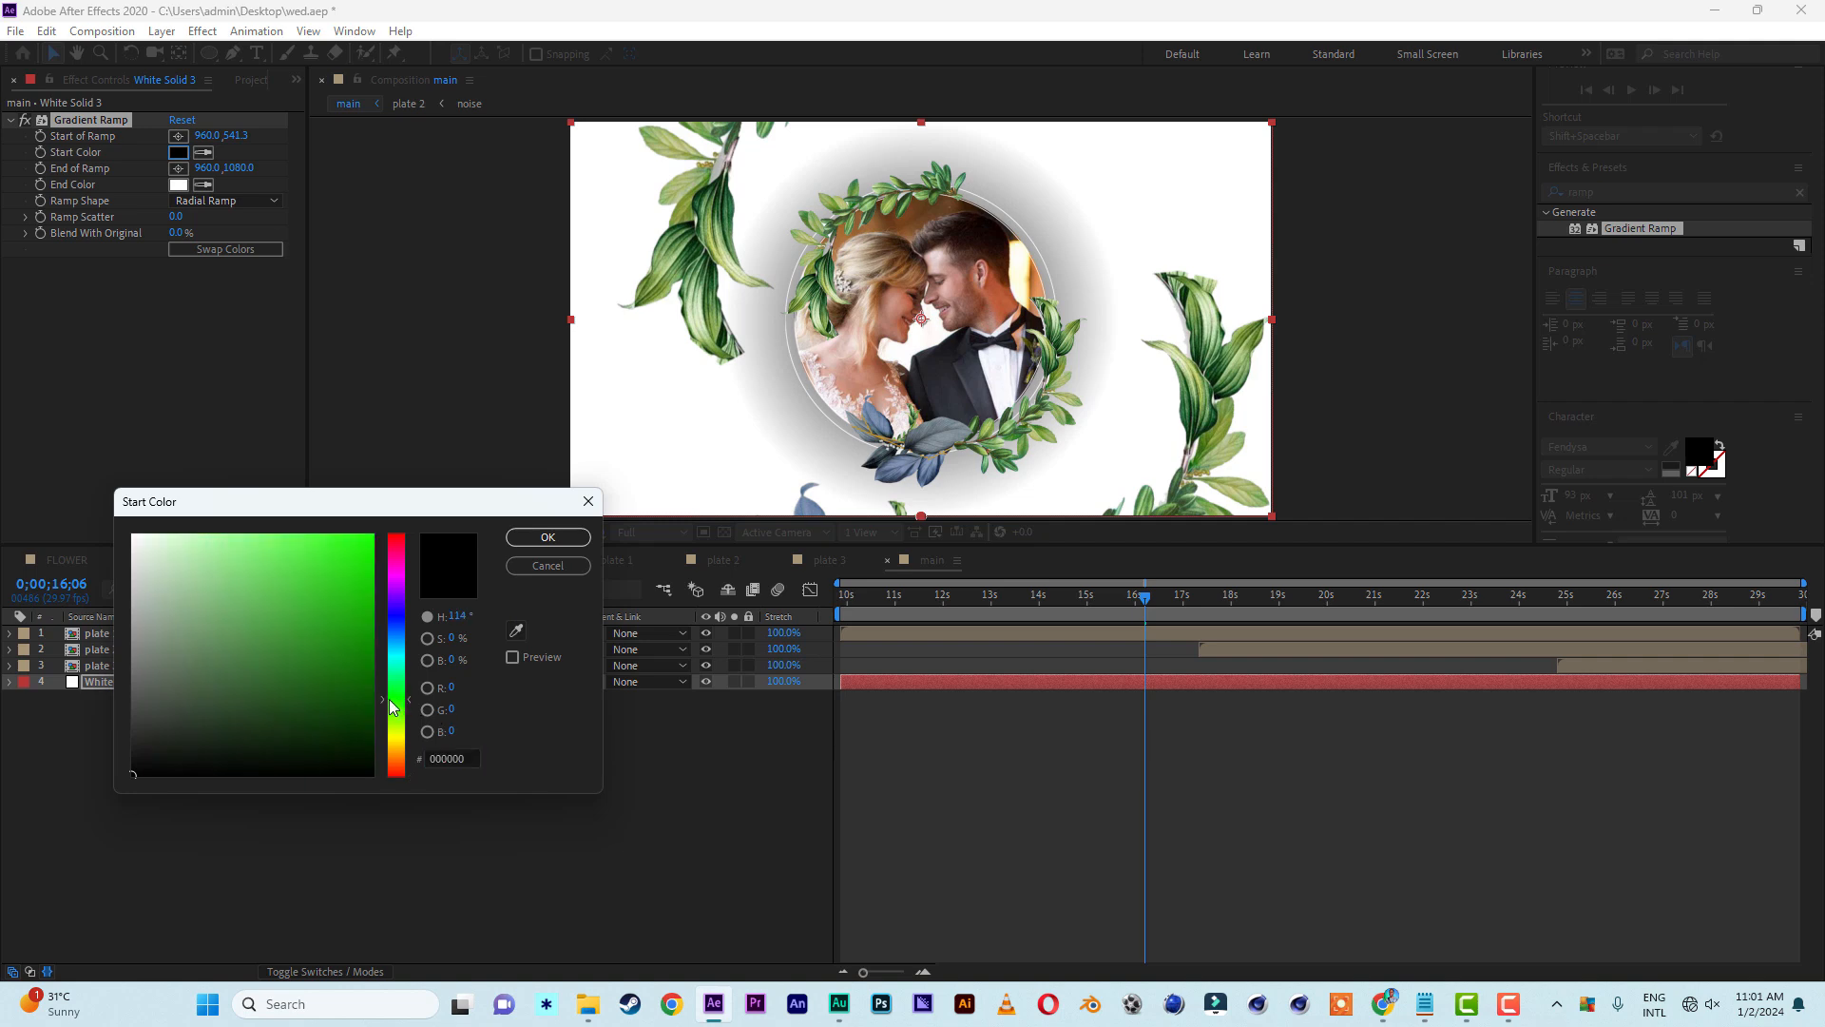
{"action": "left_click_drag", "start_coordinate": [182, 546], "coordinate": [221, 516]}
{"action": "left_click", "coordinate": [538, 538]}
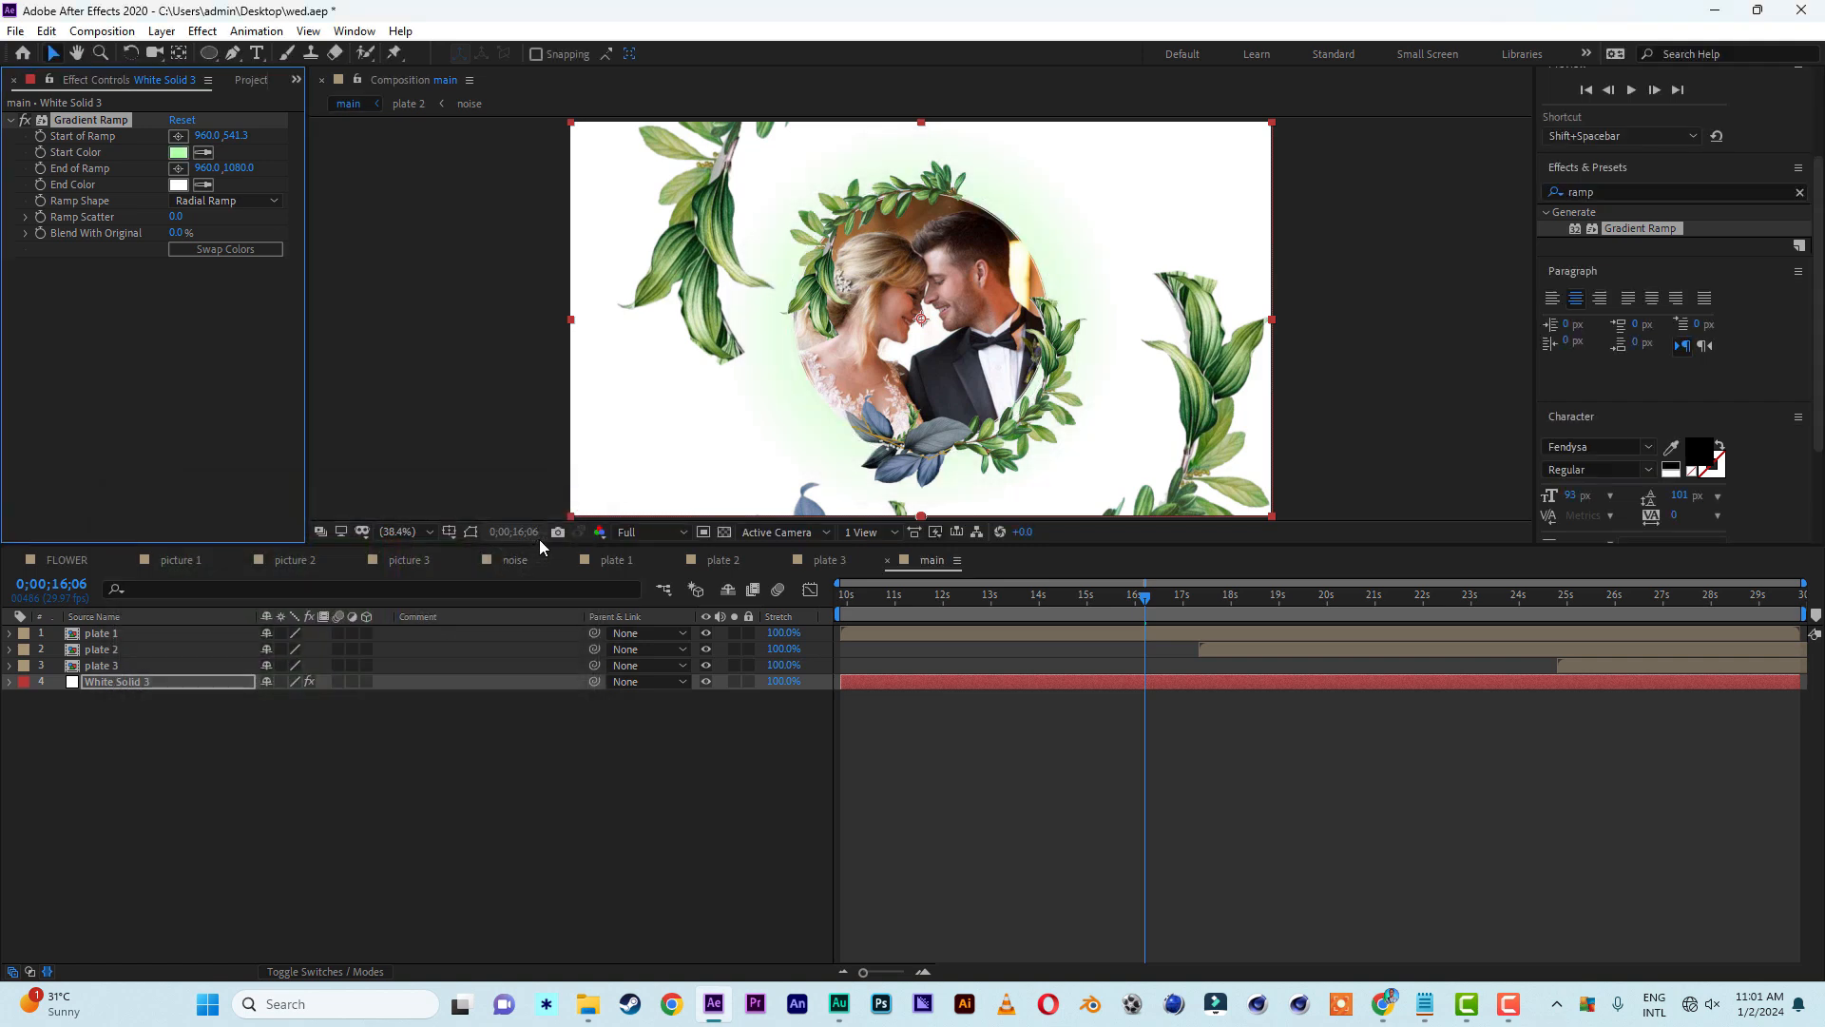
Extend the radial ramp by moving its end point below the frame to about 969, 1737
{"action": "left_click", "coordinate": [179, 185]}
{"action": "left_click", "coordinate": [546, 539]}
{"action": "scroll", "coordinate": [931, 345], "scroll_direction": "down", "scroll_amount": 1}
{"action": "left_click_drag", "start_coordinate": [922, 491], "coordinate": [930, 558]}
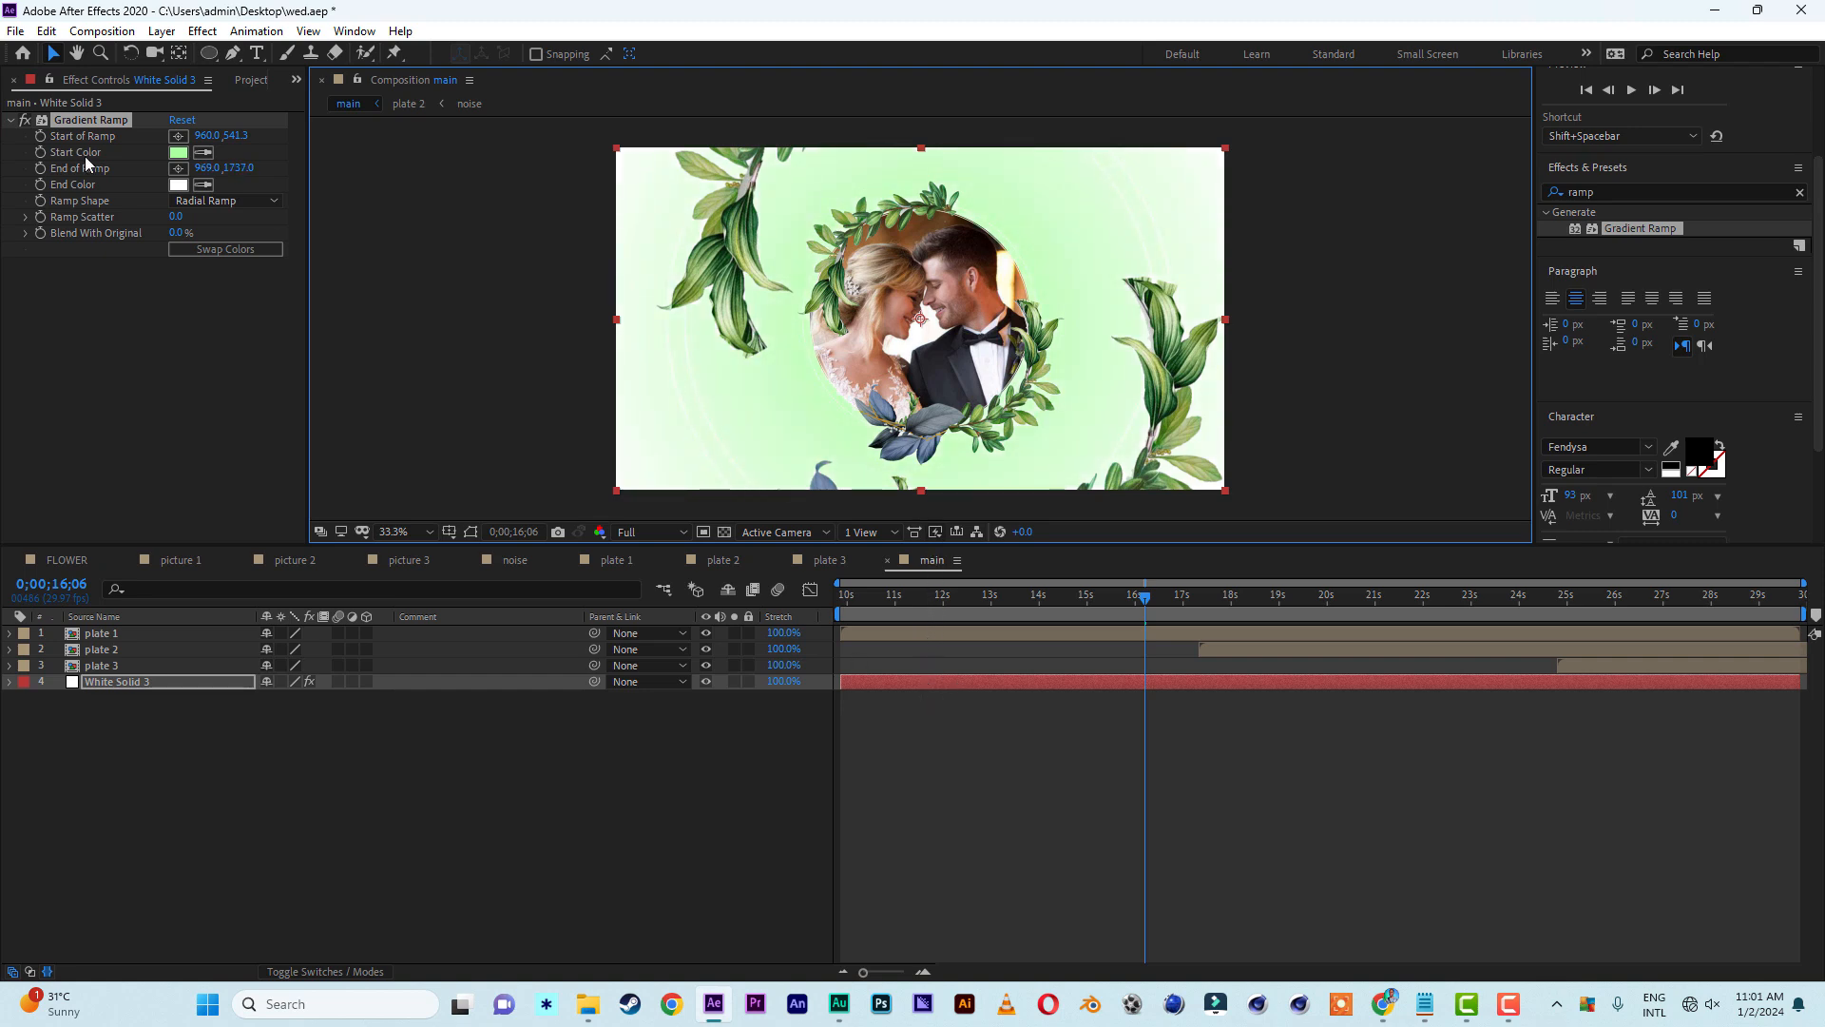
Set the gradient ramp's End Color to mid grey 898989
{"action": "left_click", "coordinate": [179, 184]}
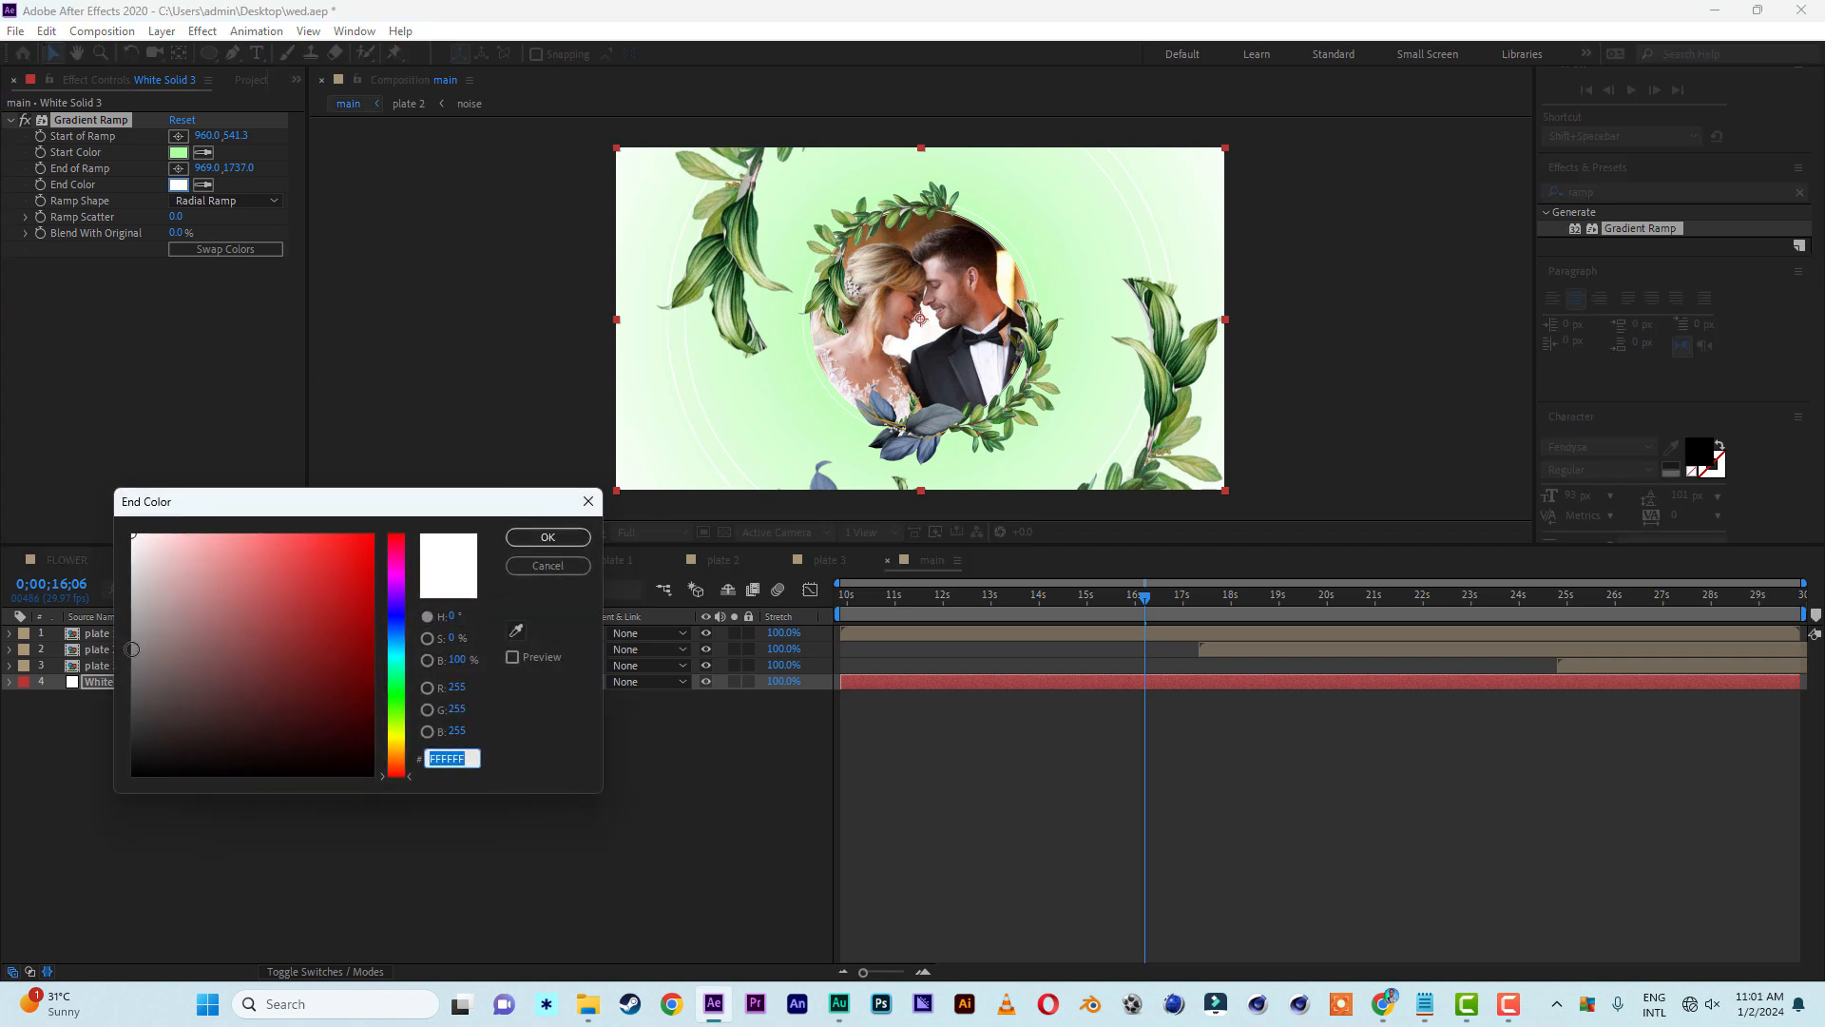
{"action": "left_click_drag", "start_coordinate": [132, 649], "coordinate": [95, 646]}
{"action": "left_click", "coordinate": [557, 540]}
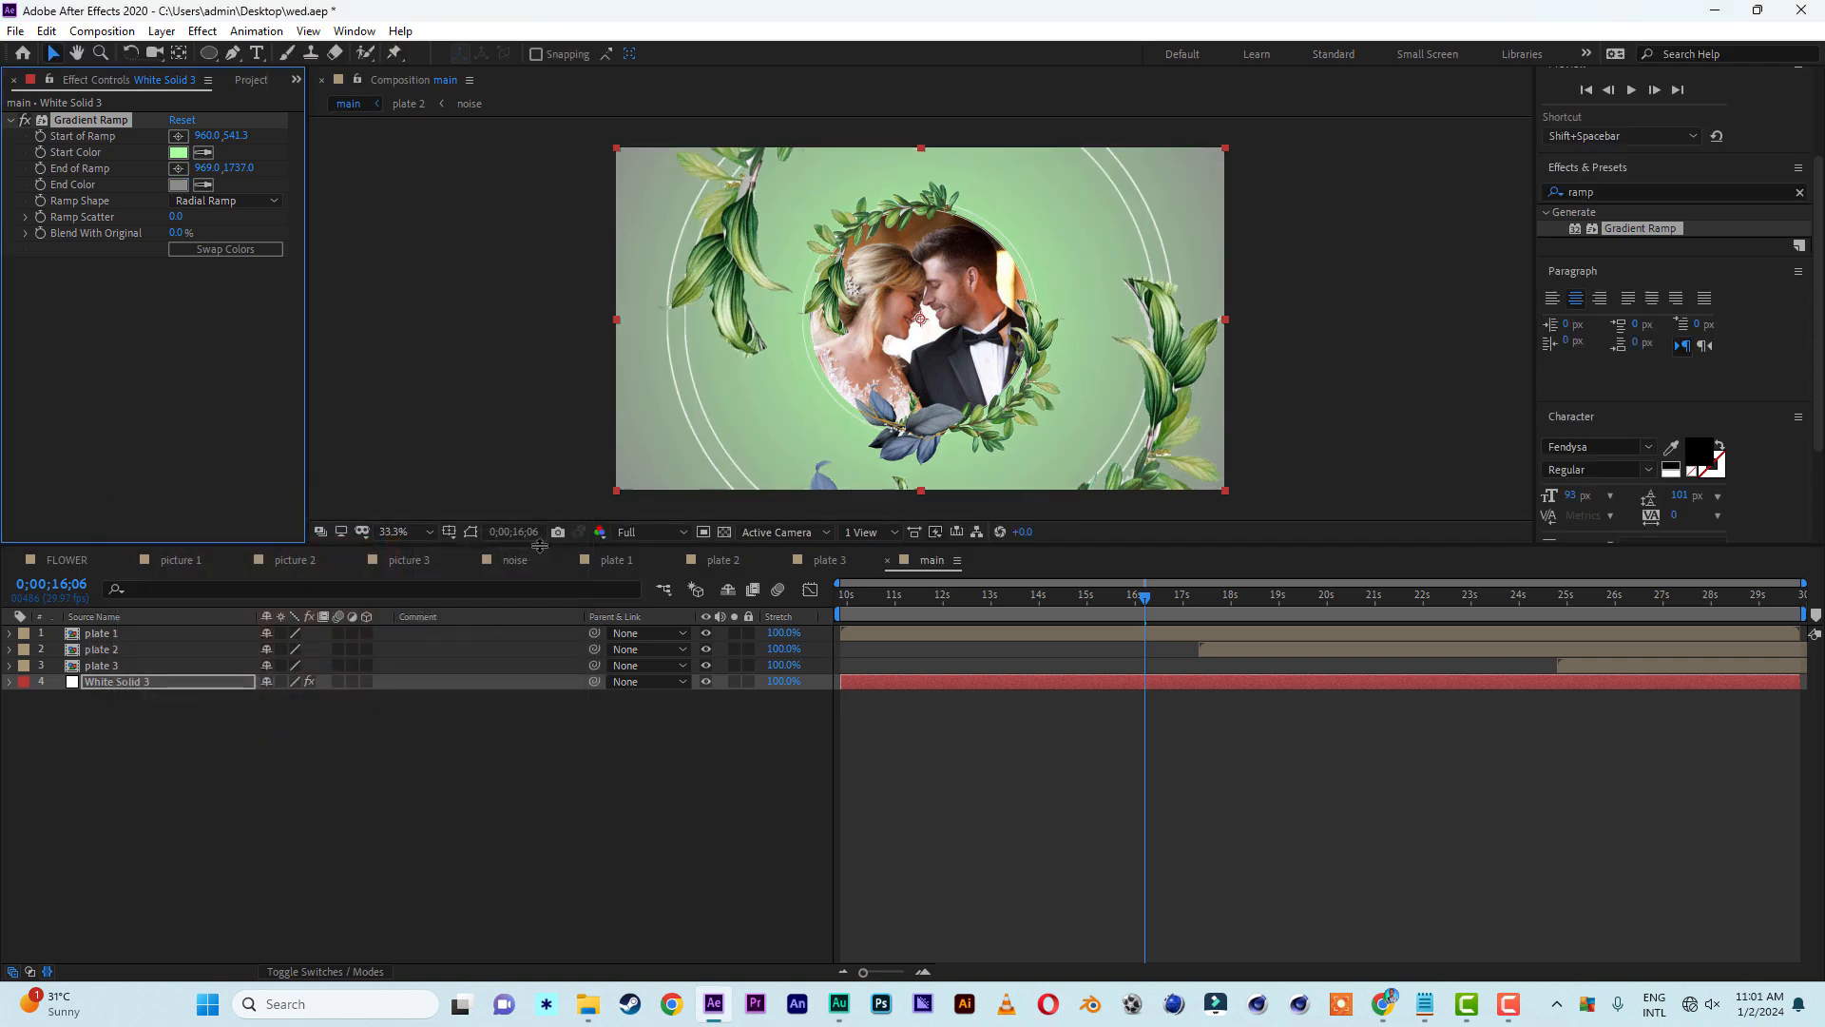
Set the gradient ramp's End Color to a dark muted blue with a hue of 196°
{"action": "left_click", "coordinate": [193, 182]}
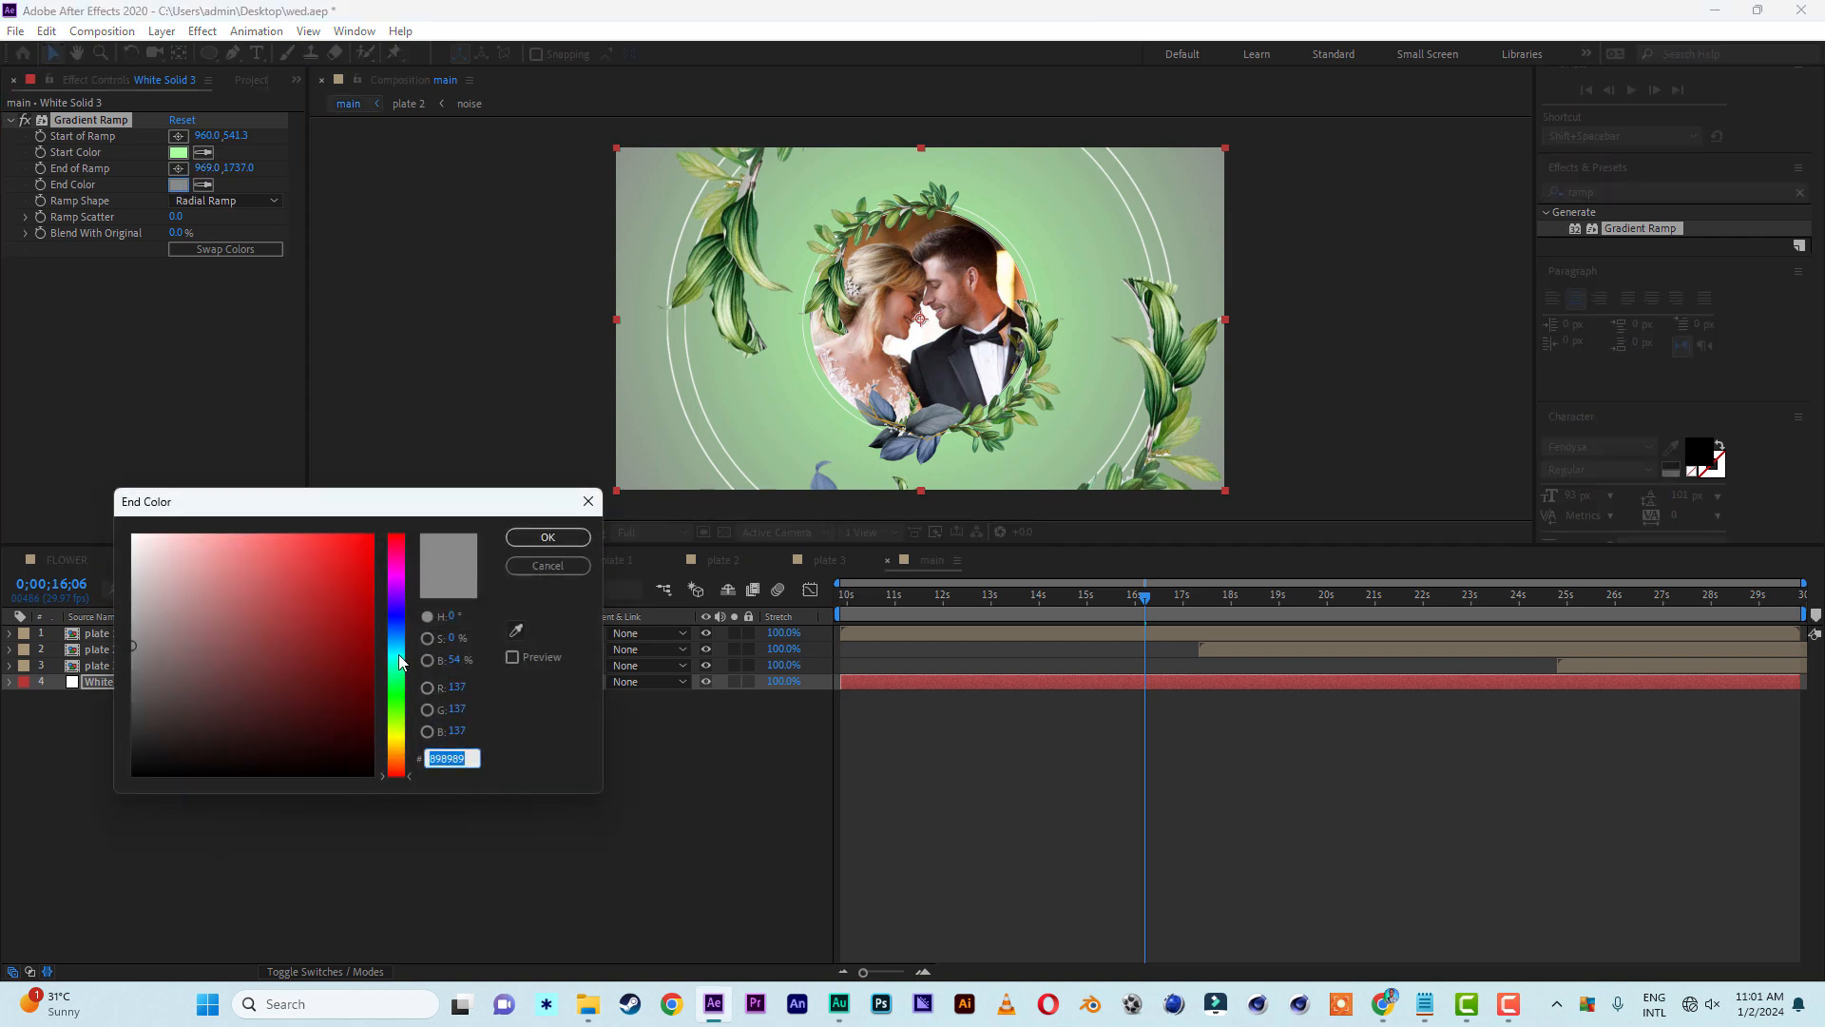
{"action": "left_click", "coordinate": [393, 644]}
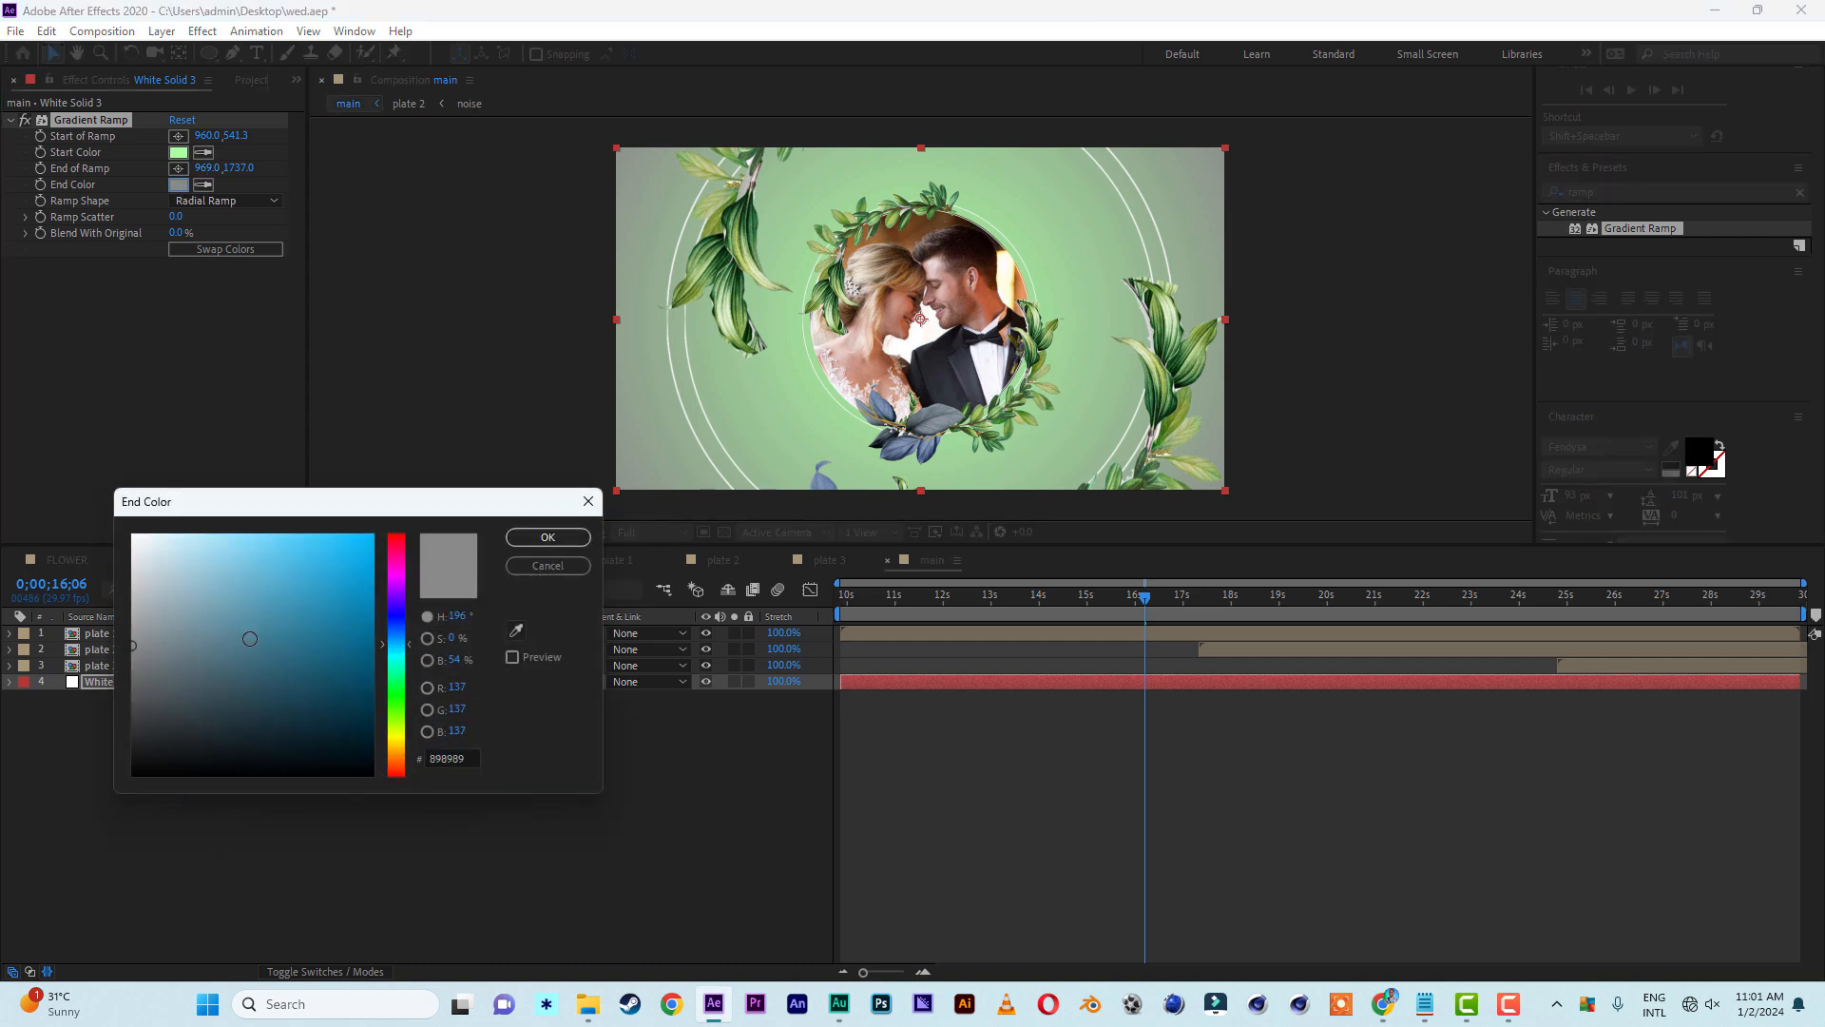
{"action": "left_click", "coordinate": [249, 639]}
{"action": "left_click", "coordinate": [549, 538]}
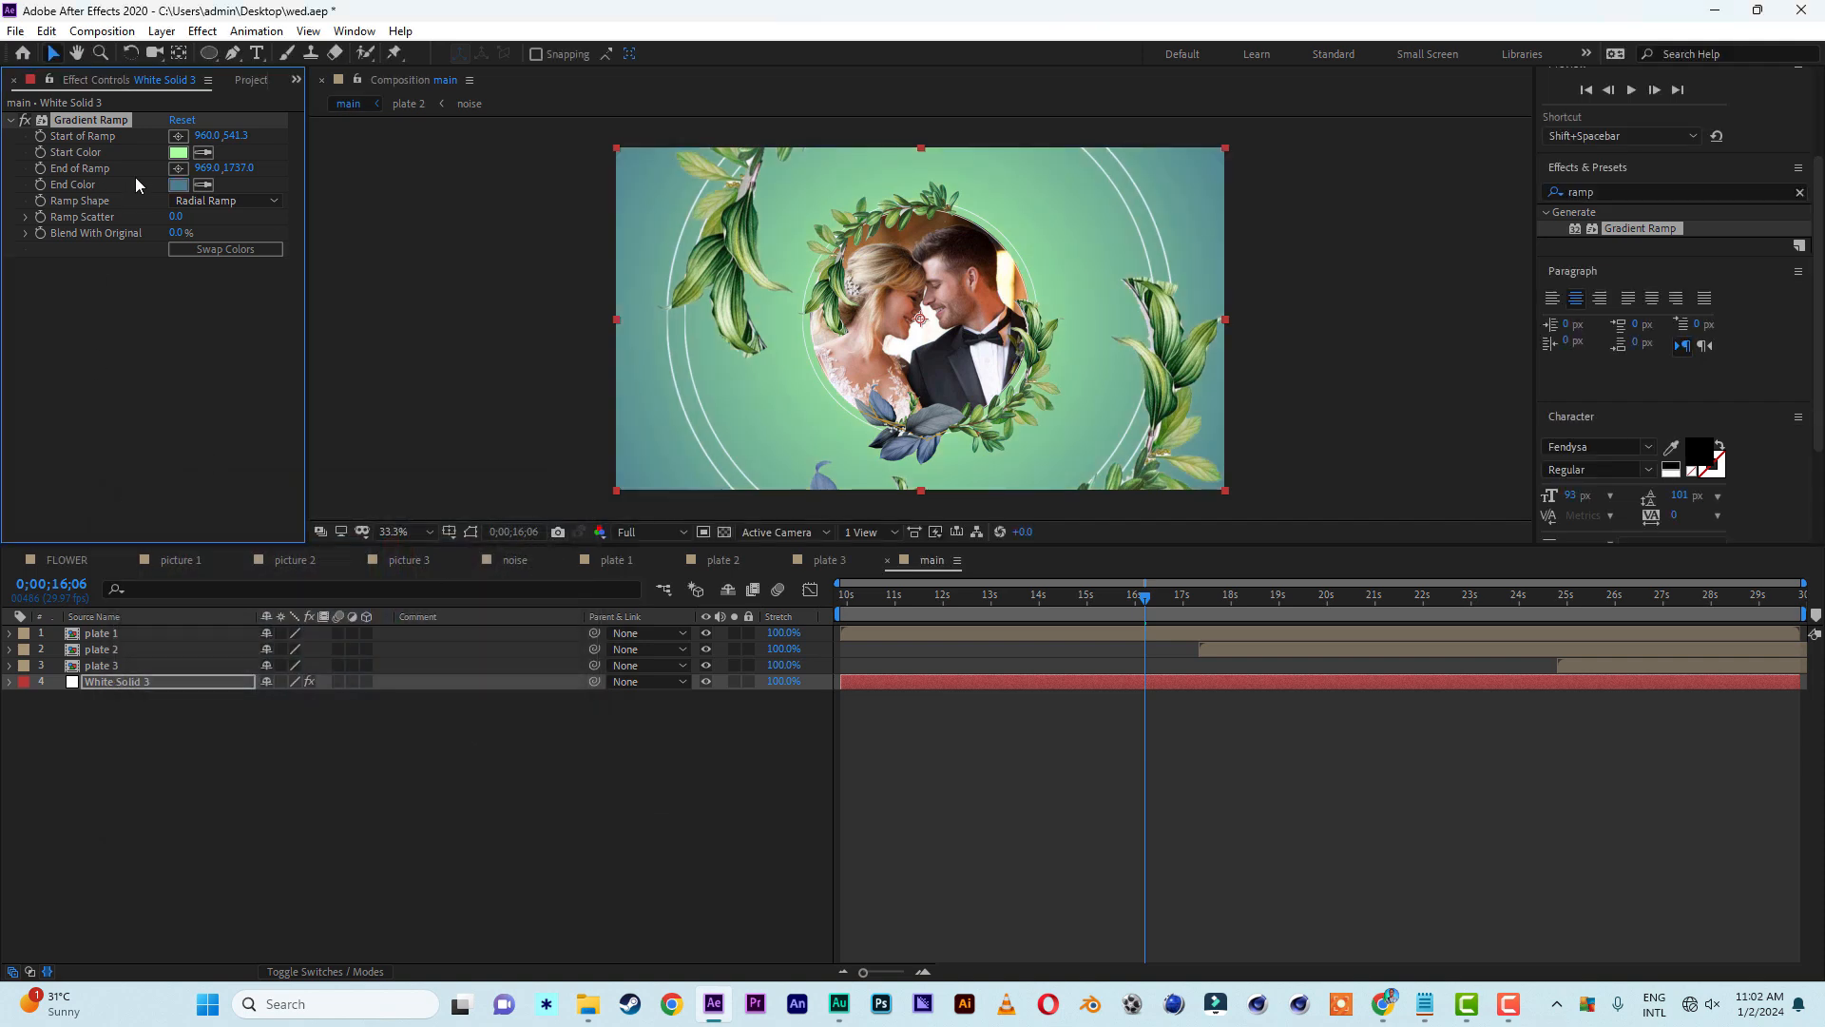
{"action": "left_click", "coordinate": [180, 185]}
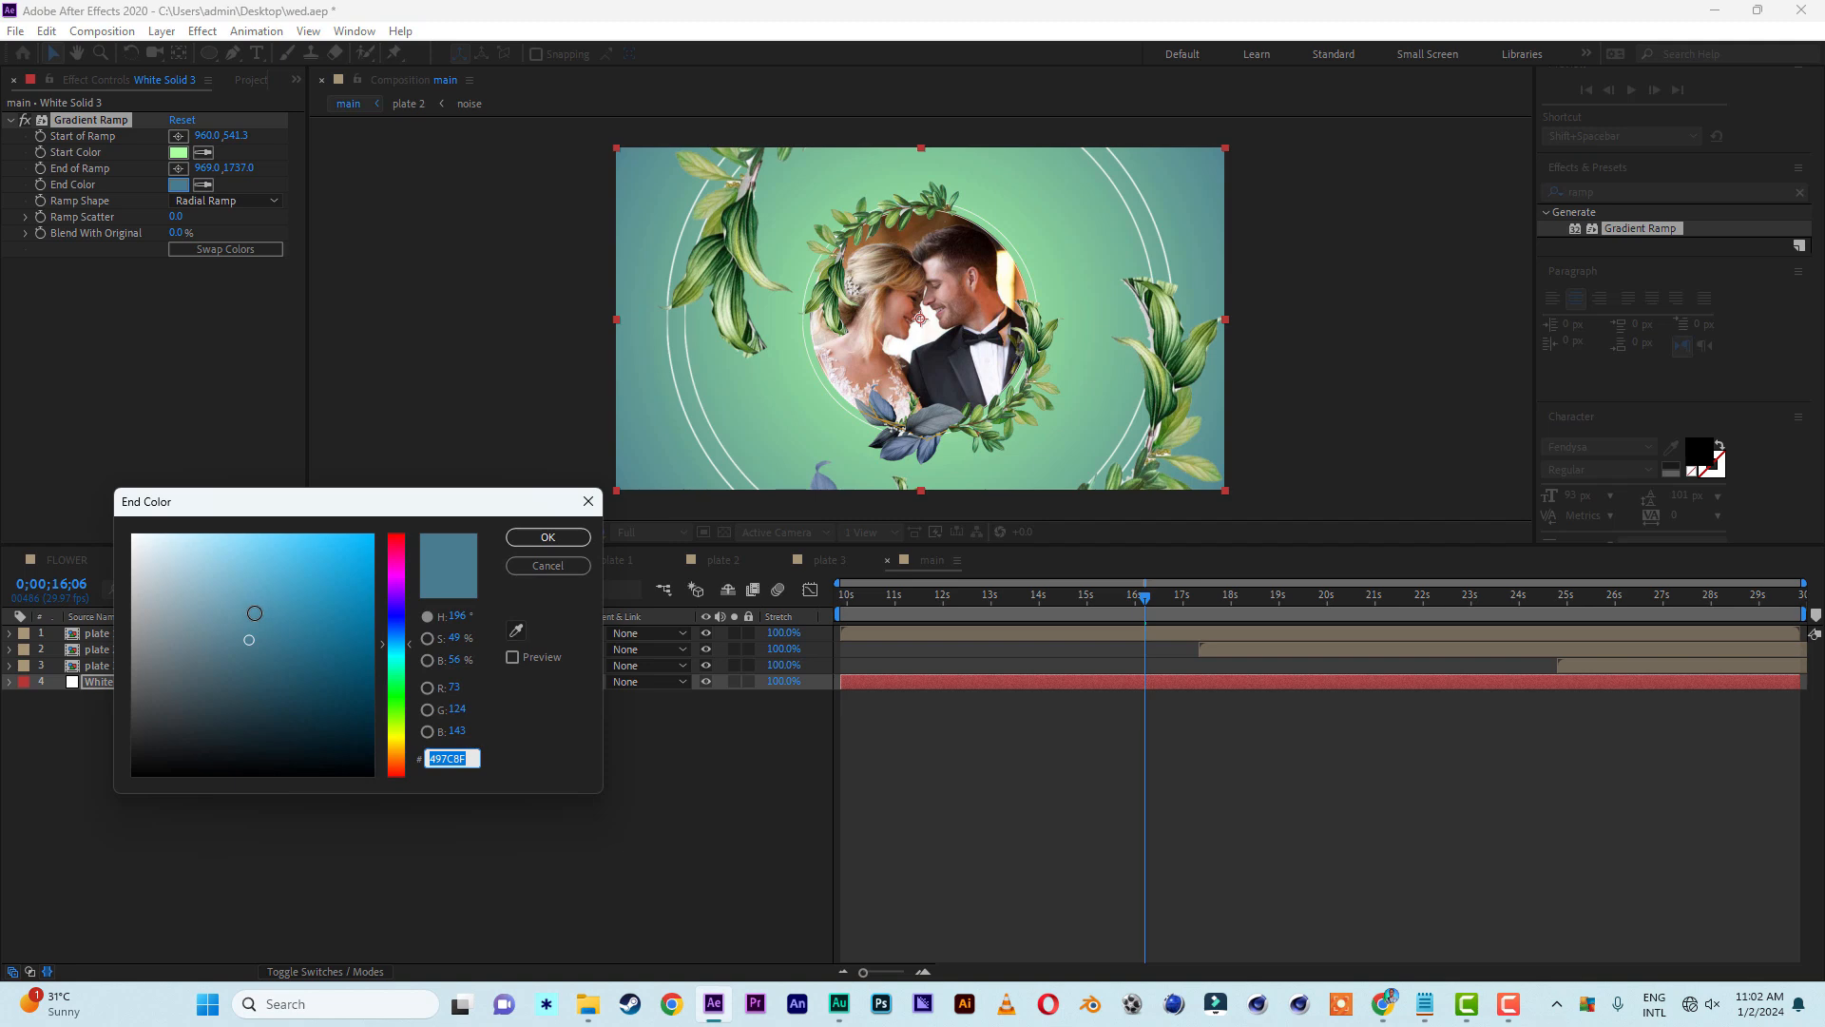
{"action": "left_click", "coordinate": [260, 606]}
{"action": "left_click", "coordinate": [509, 539]}
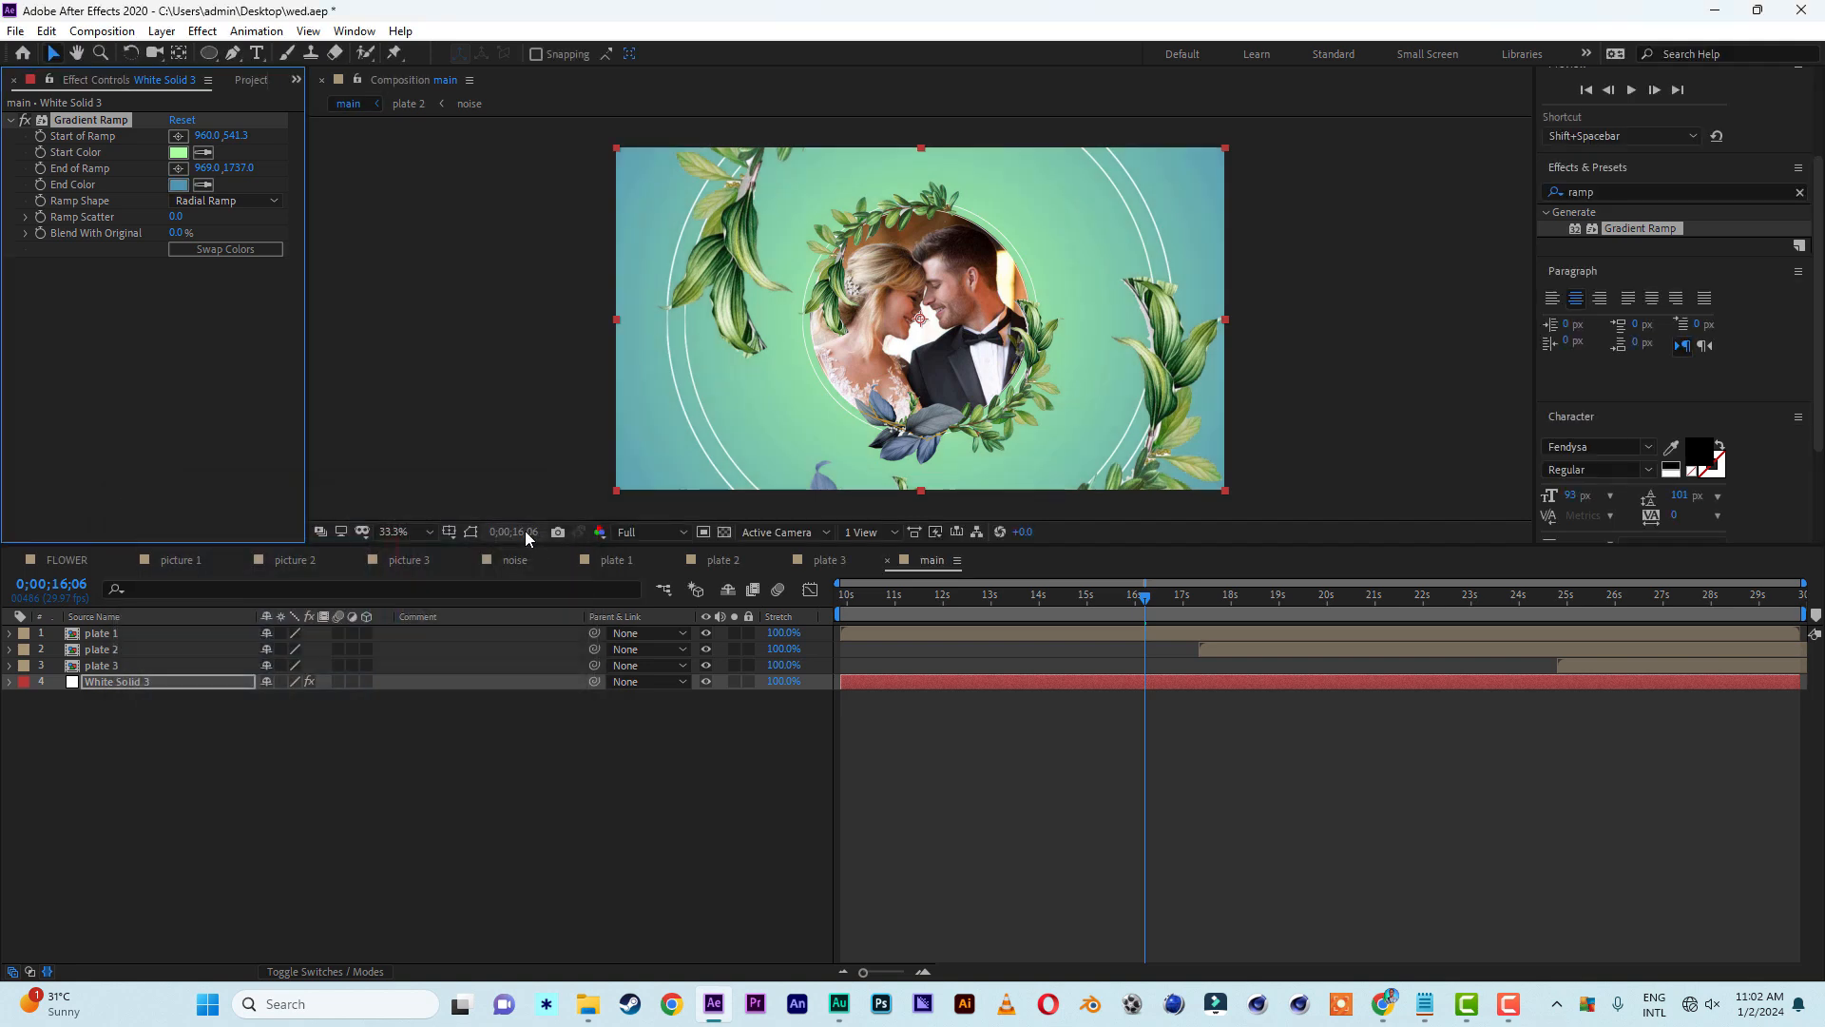
{"action": "left_click", "coordinate": [178, 185]}
{"action": "left_click", "coordinate": [288, 664]}
{"action": "left_click", "coordinate": [547, 537]}
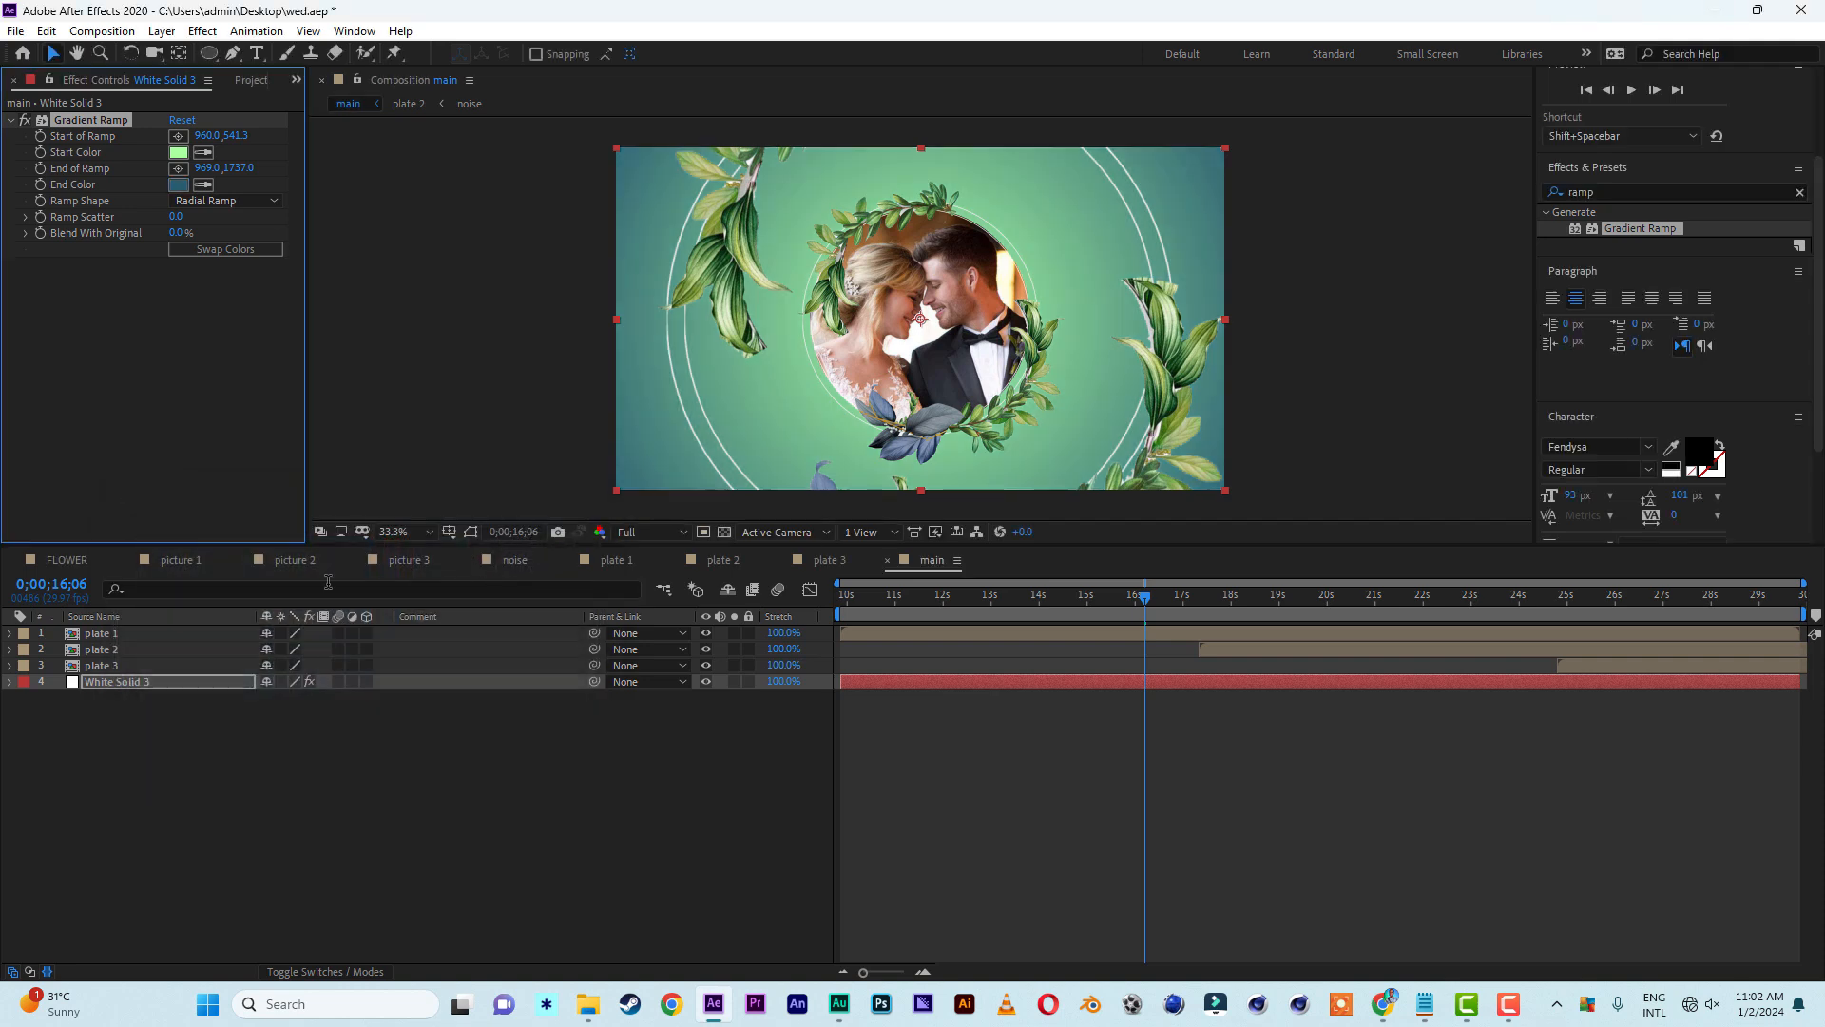
Shift the ramp's Start Color to a slightly paler green and preview the main composition from its beginning
{"action": "left_click", "coordinate": [185, 156]}
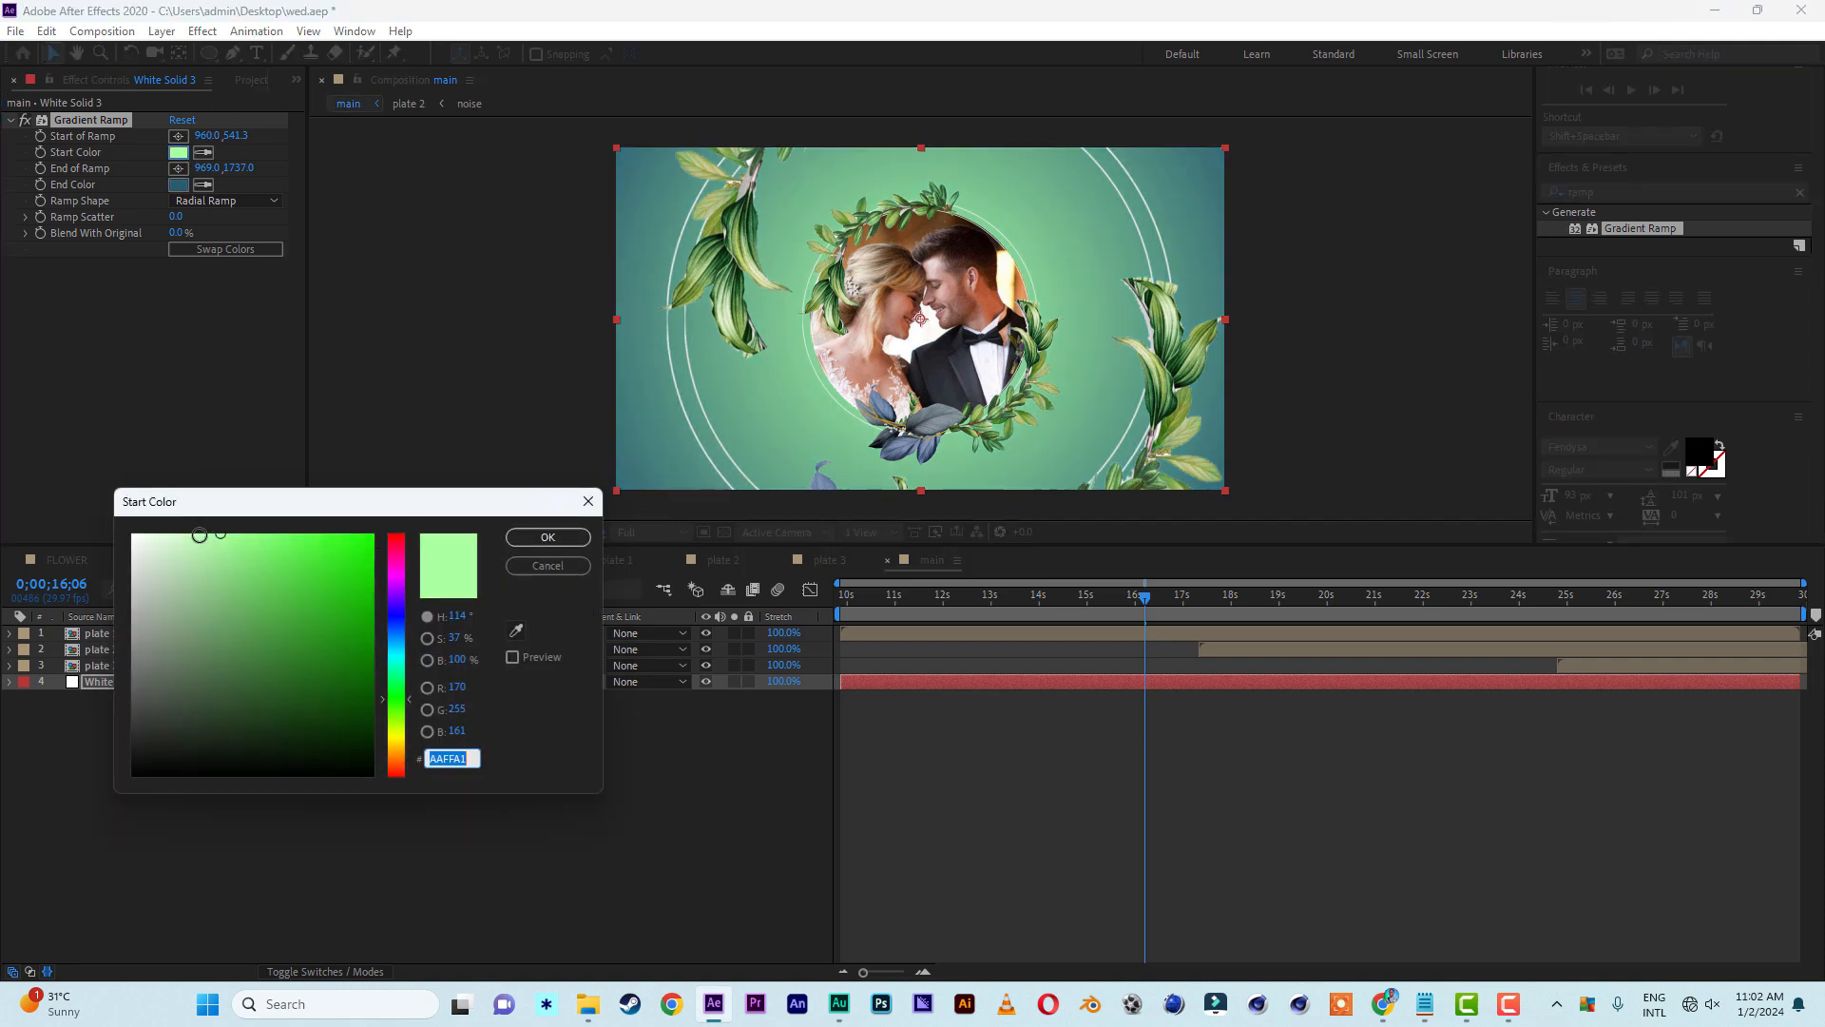
{"action": "left_click", "coordinate": [546, 538]}
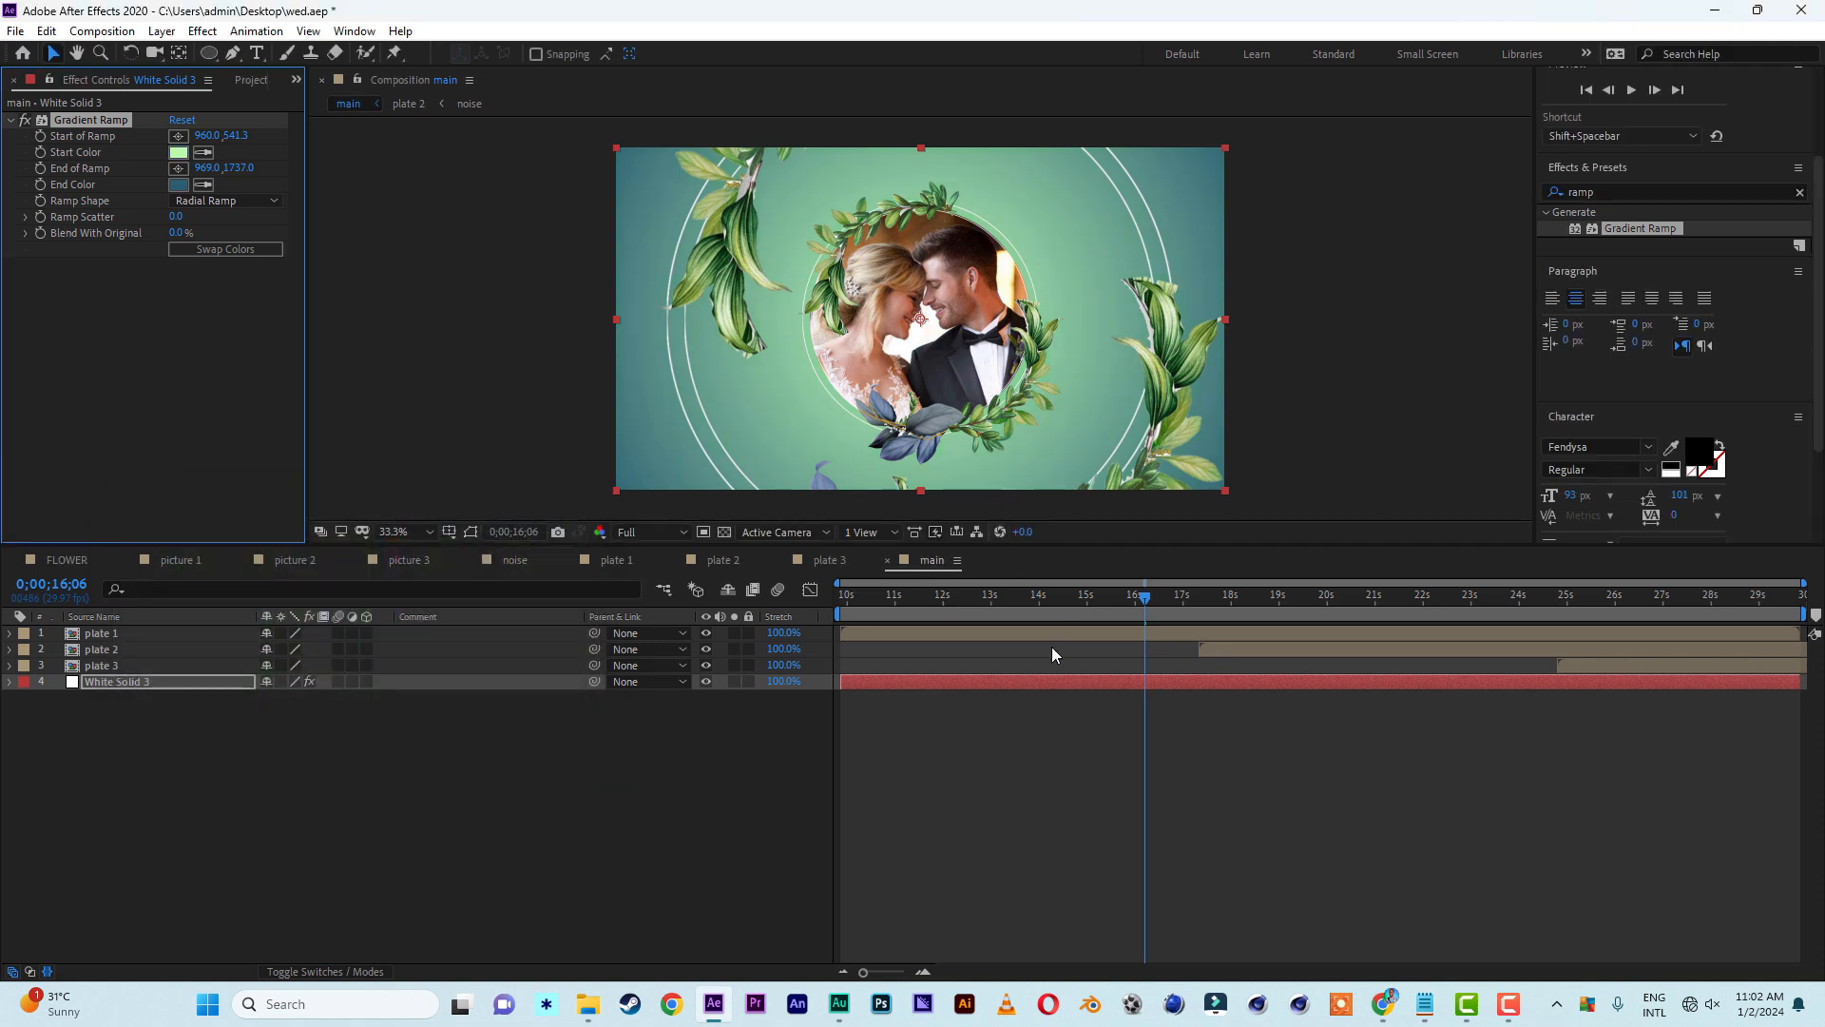
{"action": "left_click_drag", "start_coordinate": [876, 603], "coordinate": [806, 596]}
{"action": "key", "text": "space"}
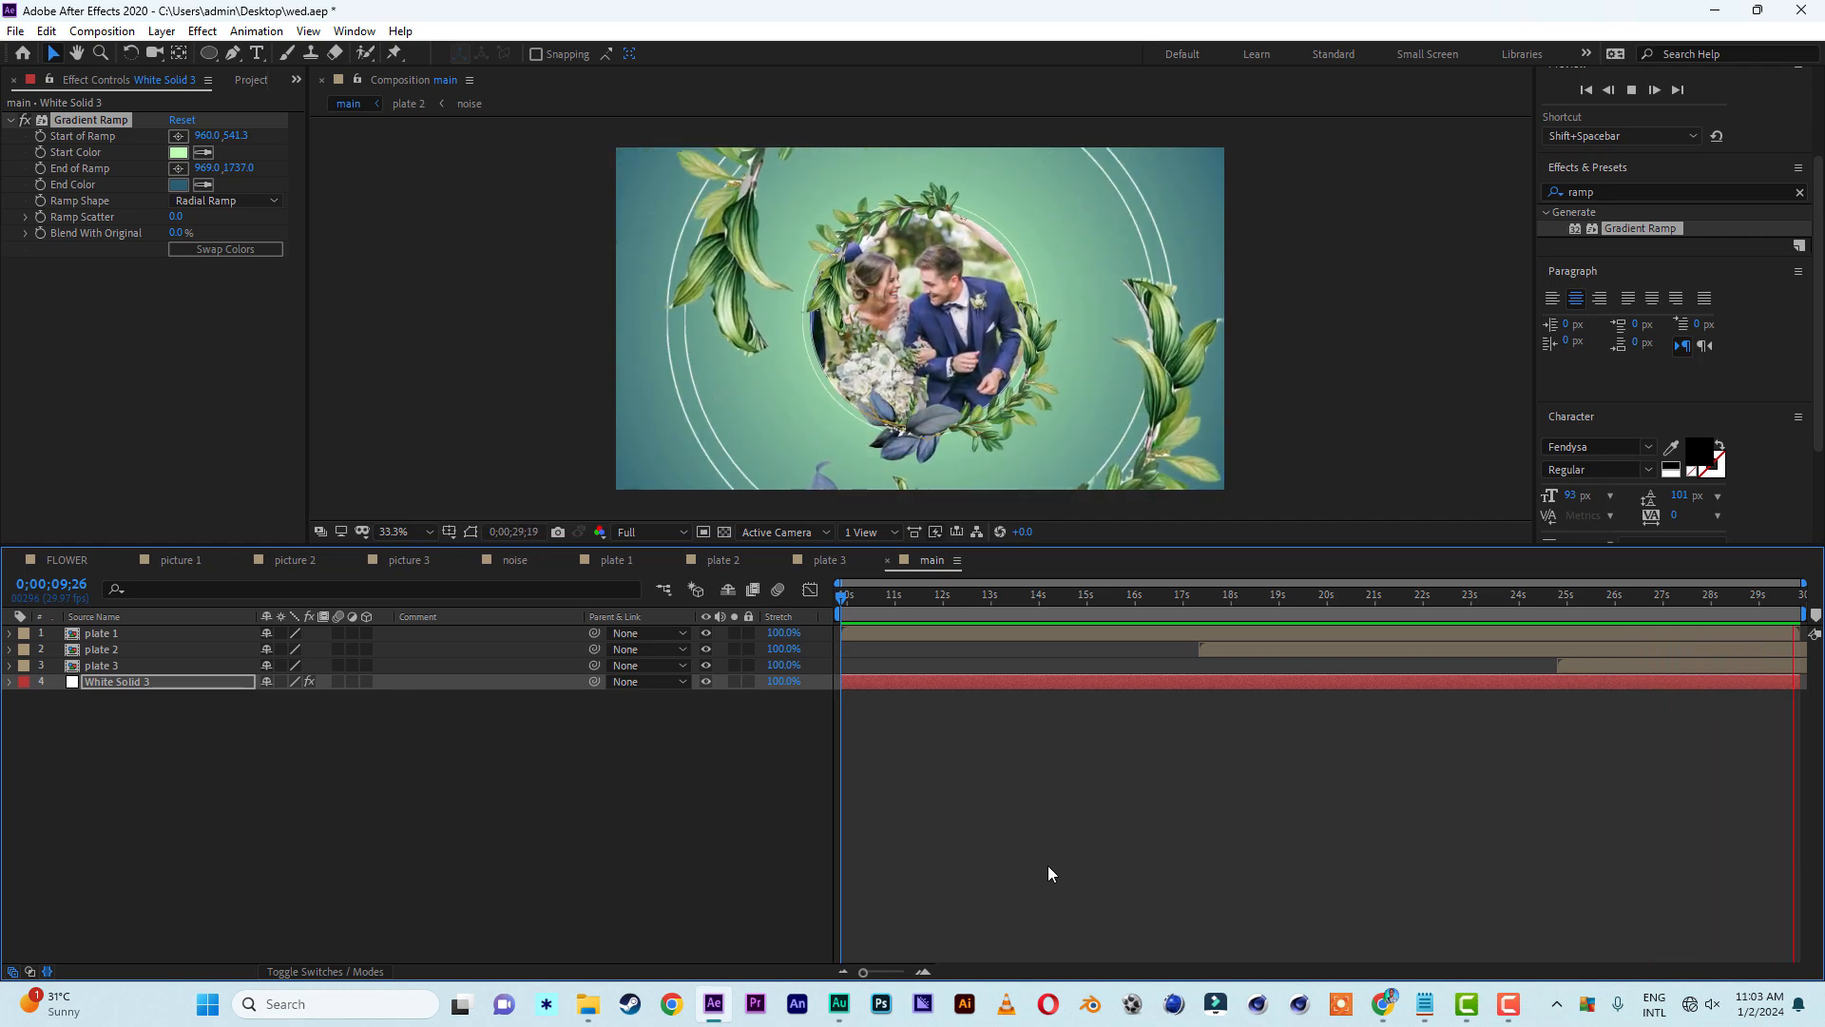
Add an adjustment layer to the main composition and place it above all plates
{"action": "left_click_drag", "start_coordinate": [949, 594], "coordinate": [1102, 614]}
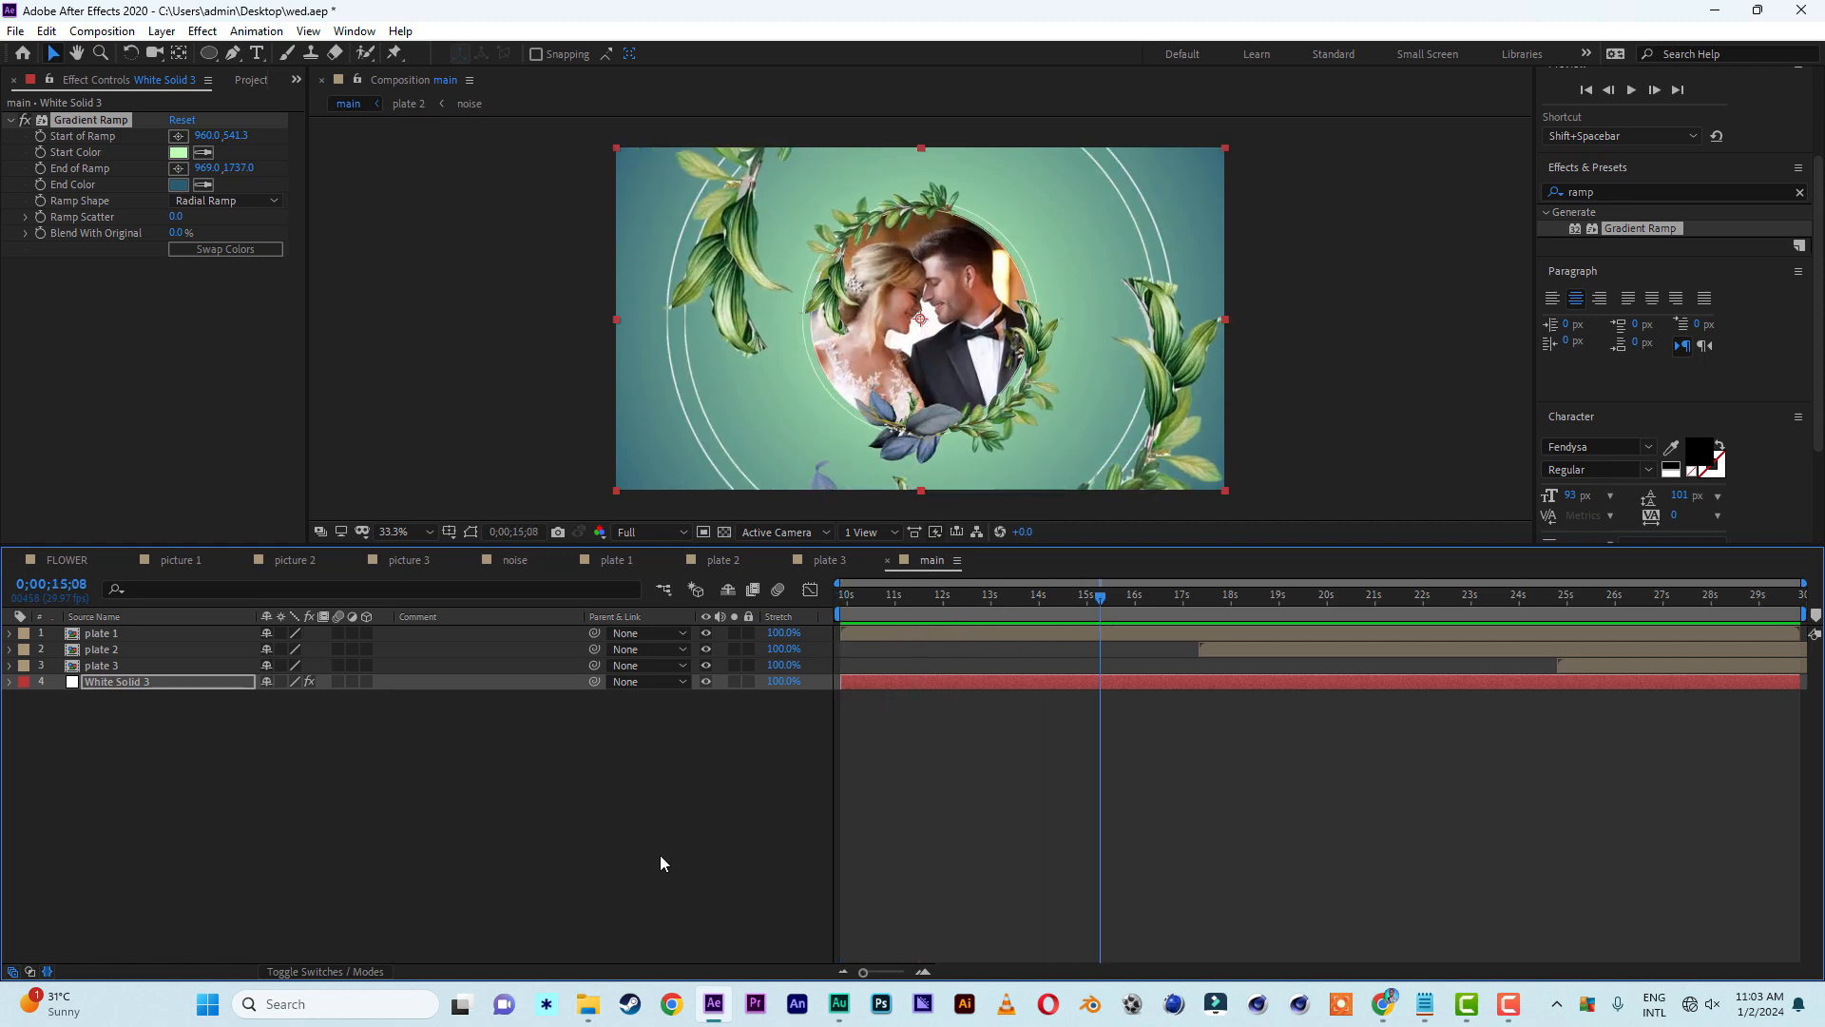
{"action": "right_click", "coordinate": [378, 863]}
{"action": "mouse_move", "coordinate": [436, 656]}
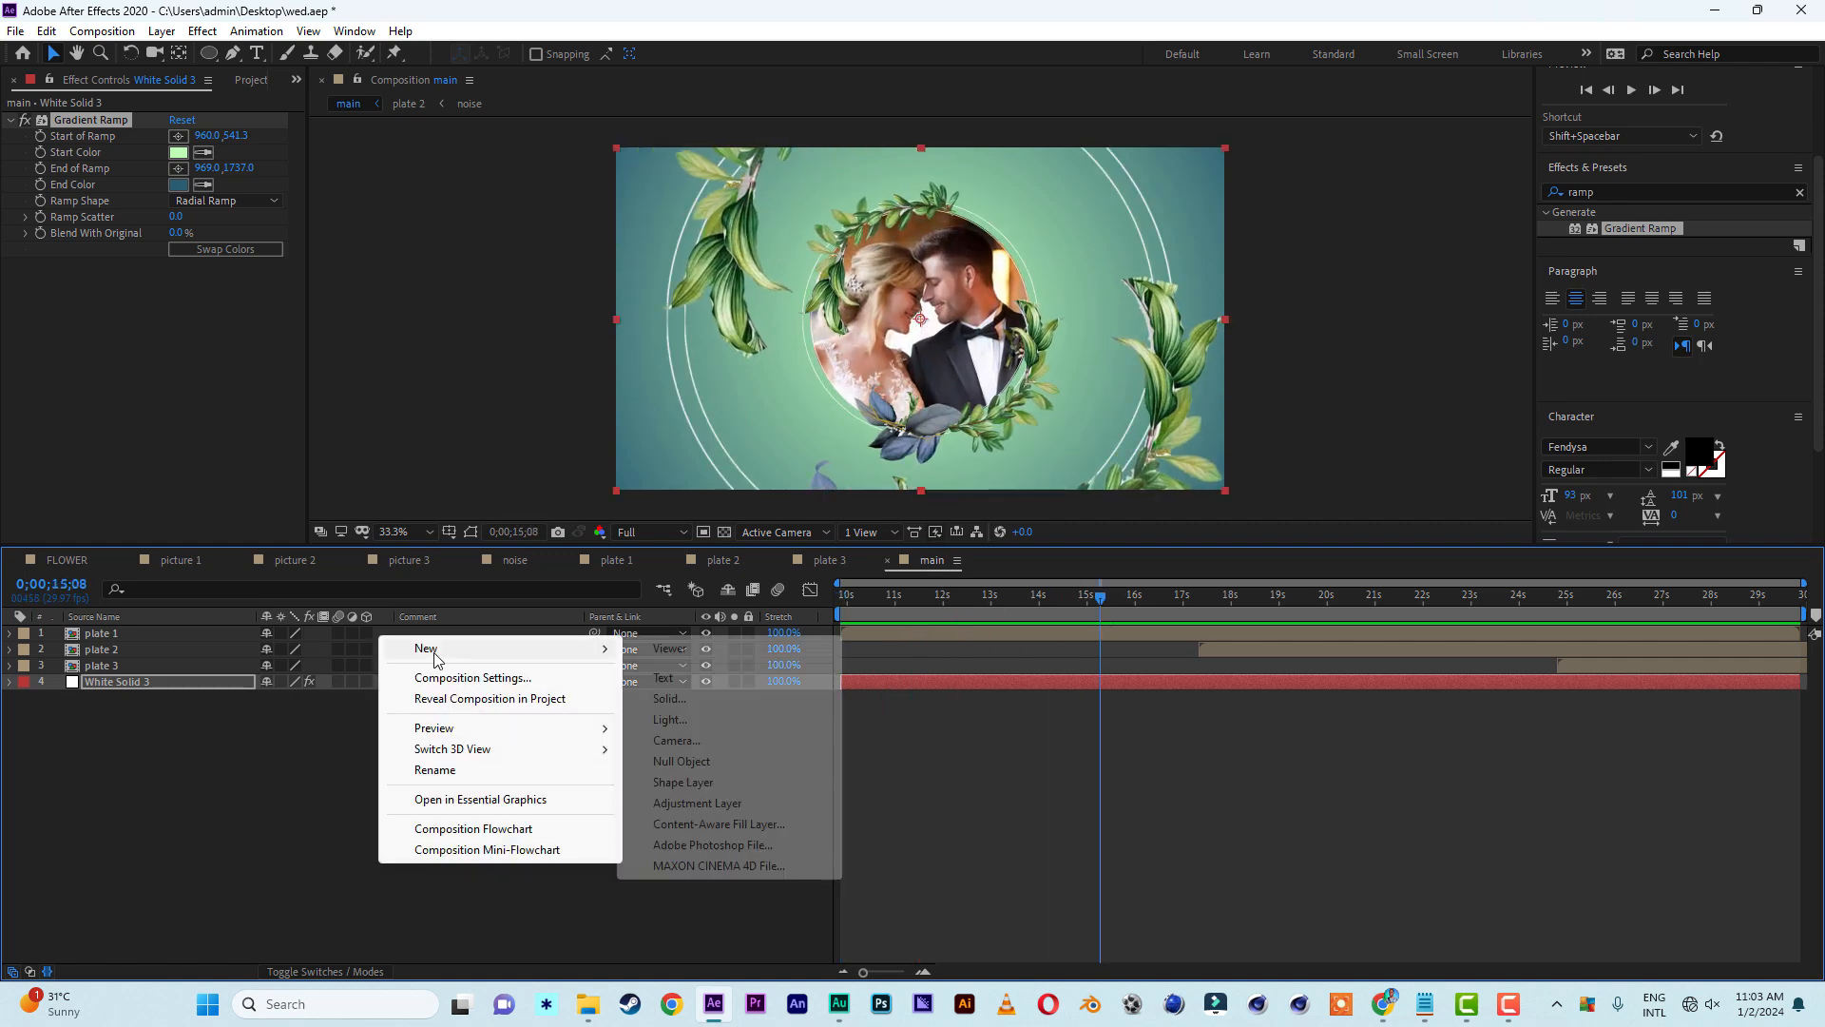
{"action": "left_click", "coordinate": [697, 803]}
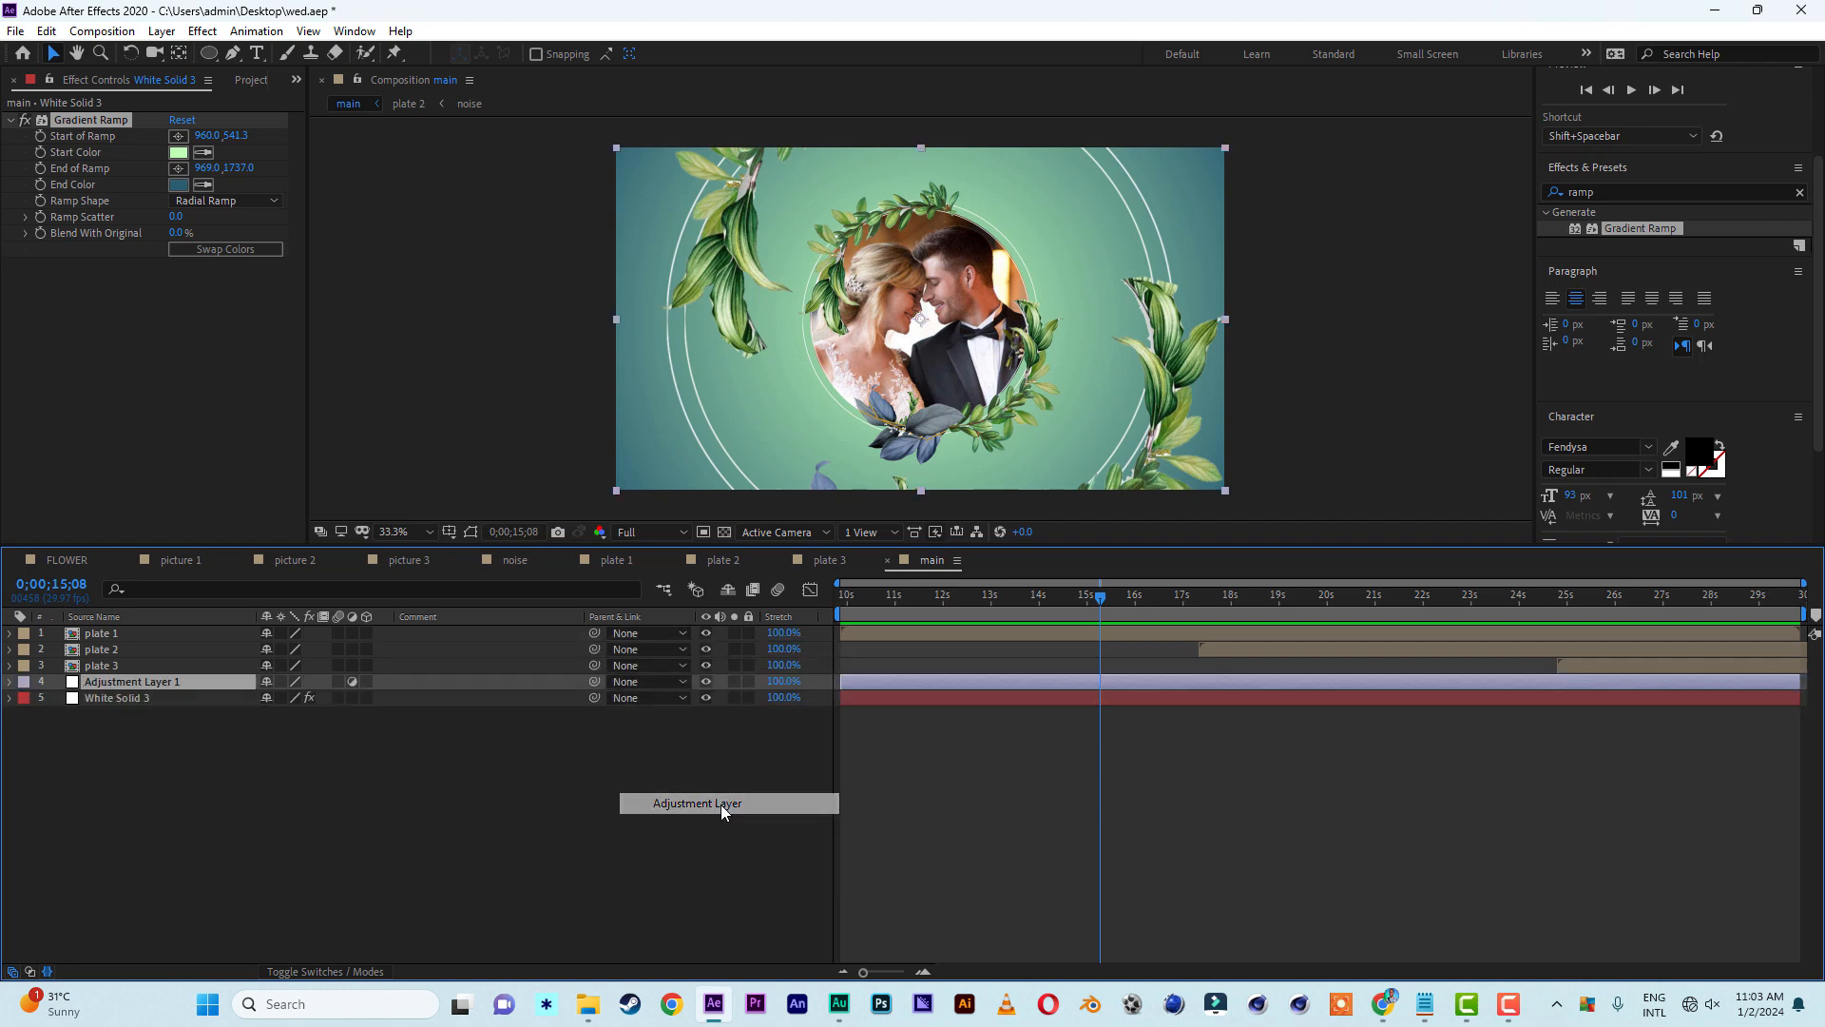
Apply the Lens Flare effect to the adjustment layer and place its Flare Center over the upper-left leaves at about 357, 264
{"action": "left_click", "coordinate": [1673, 189]}
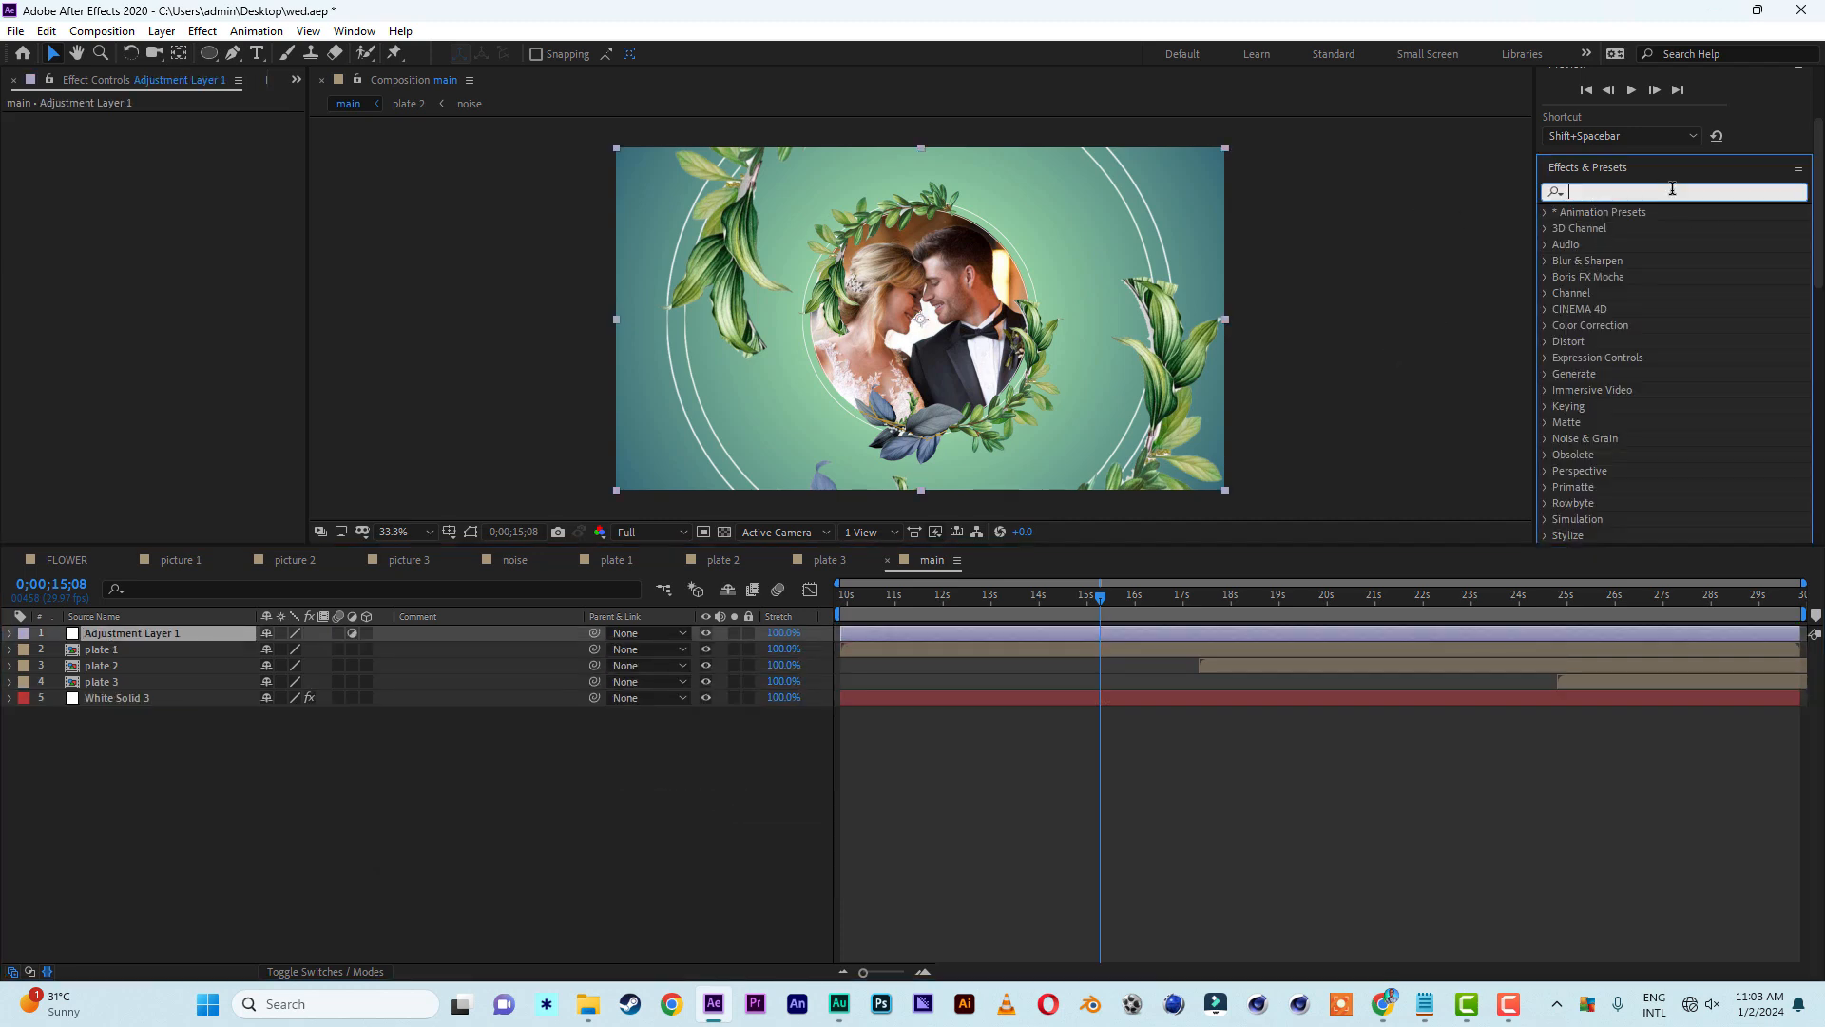
{"action": "type", "text": "fla"}
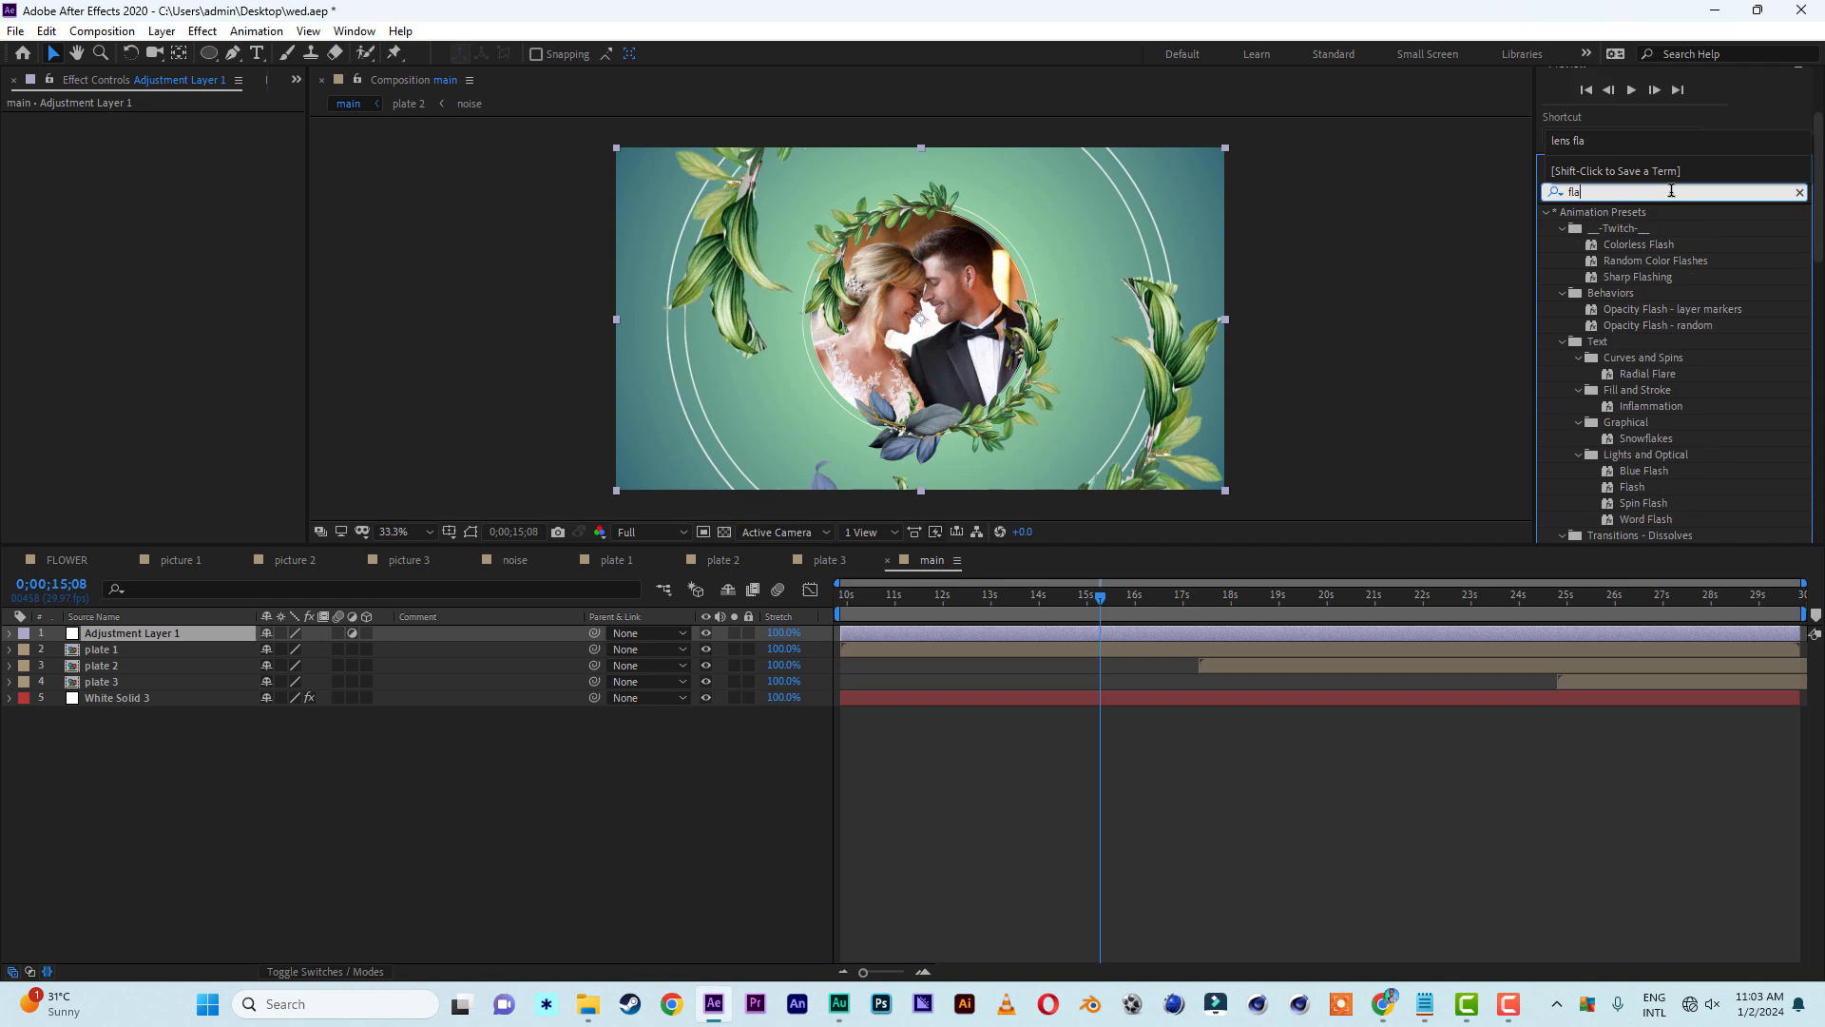
{"action": "type", "text": "r"}
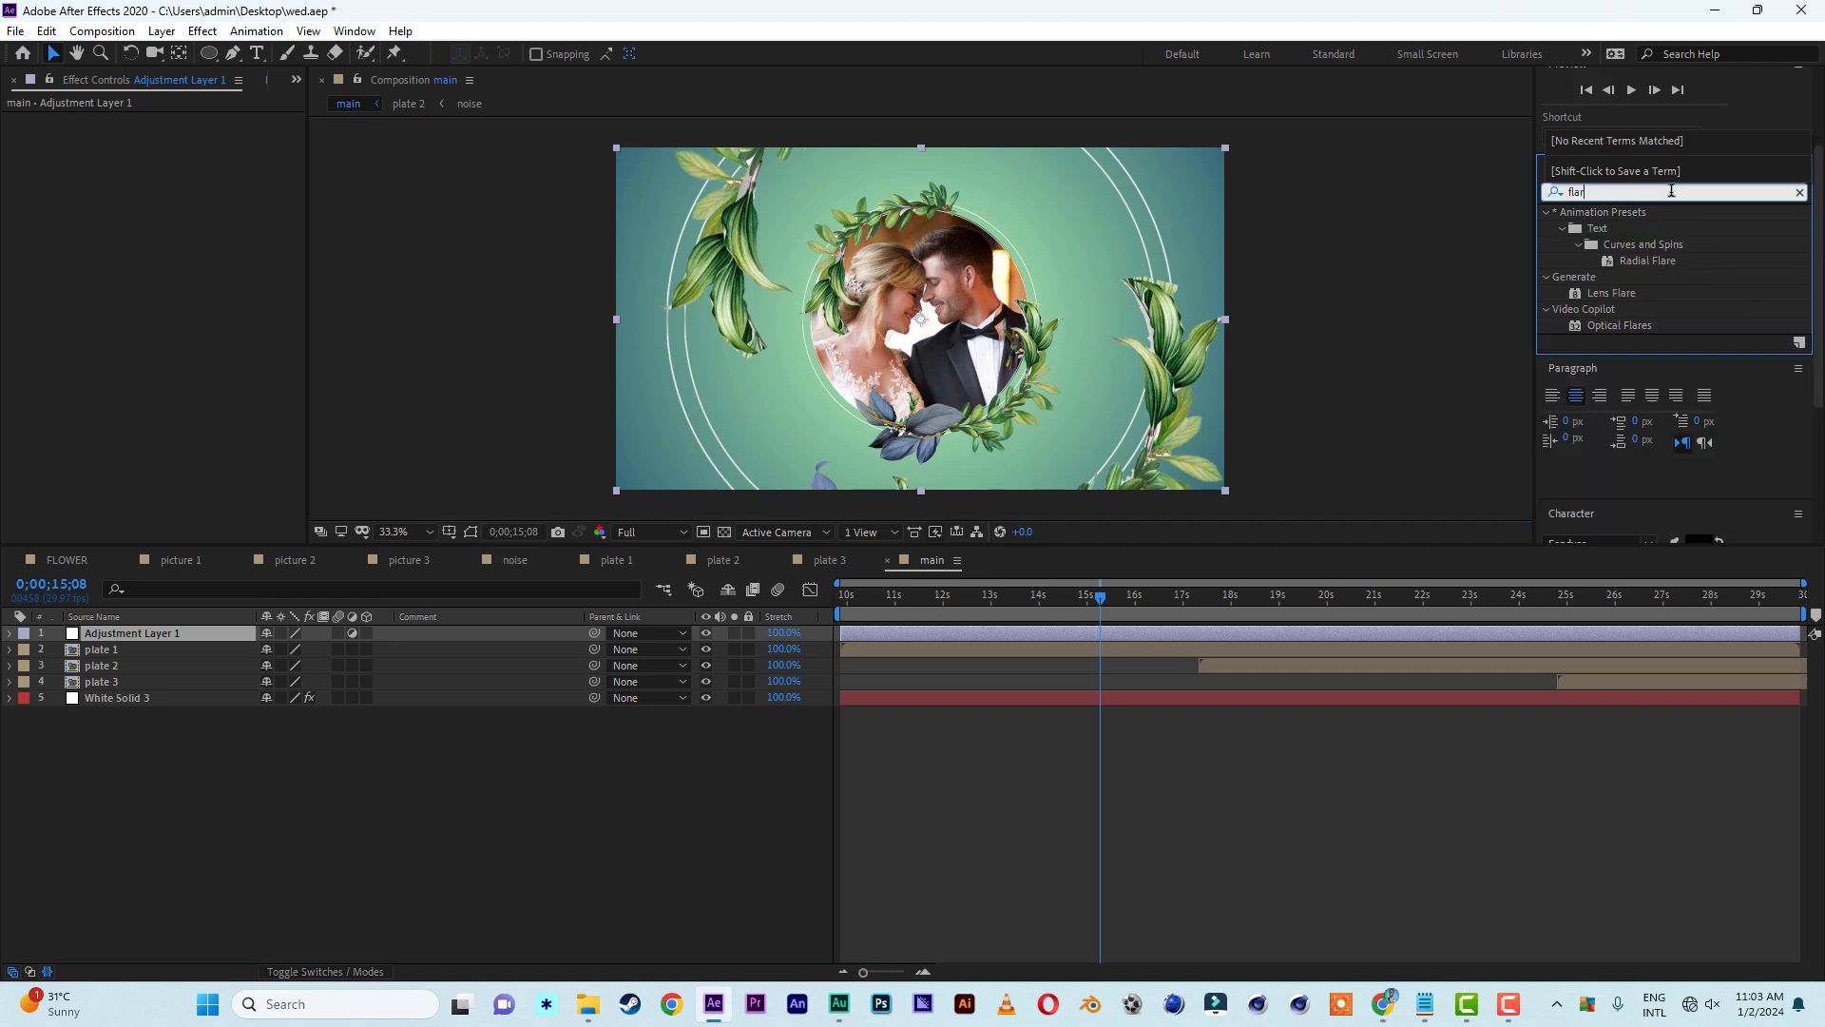
{"action": "double_click", "coordinate": [1616, 293]}
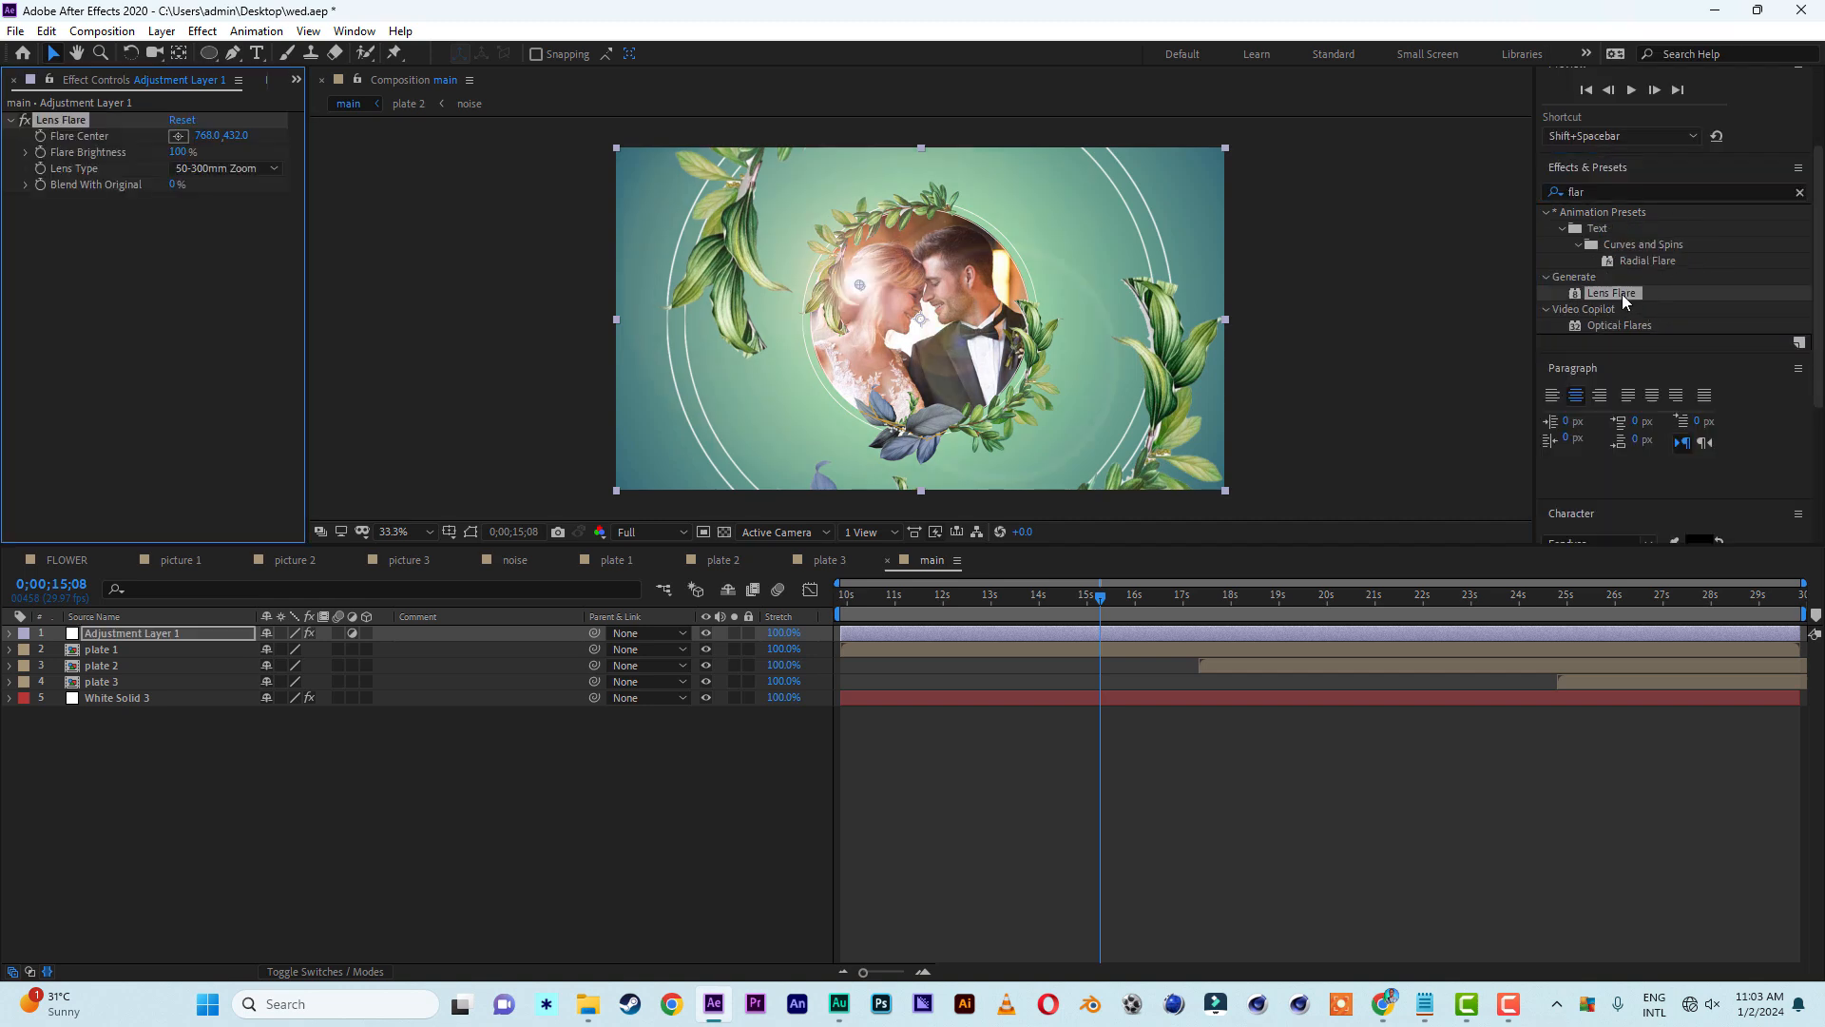
{"action": "left_click_drag", "start_coordinate": [860, 284], "coordinate": [728, 230]}
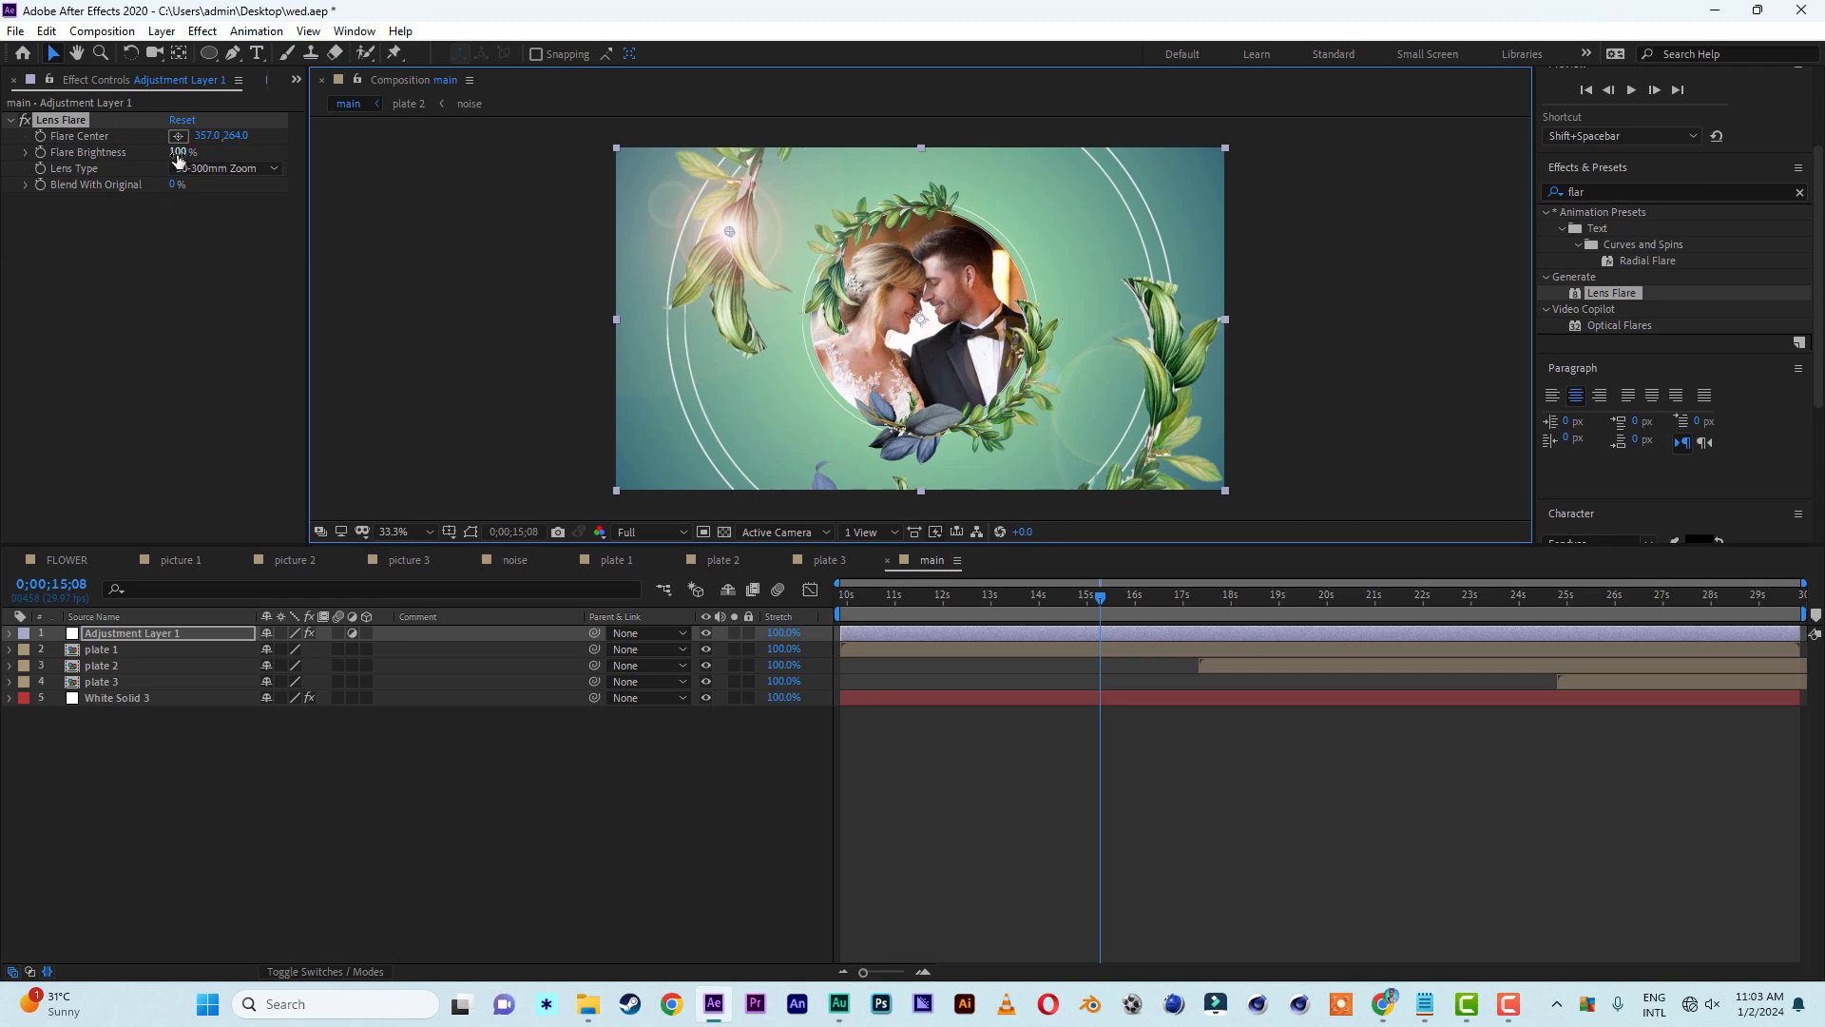
Raise the lens flare's Flare Brightness to 153% and preview the main composition
{"action": "left_click_drag", "start_coordinate": [181, 151], "coordinate": [218, 140]}
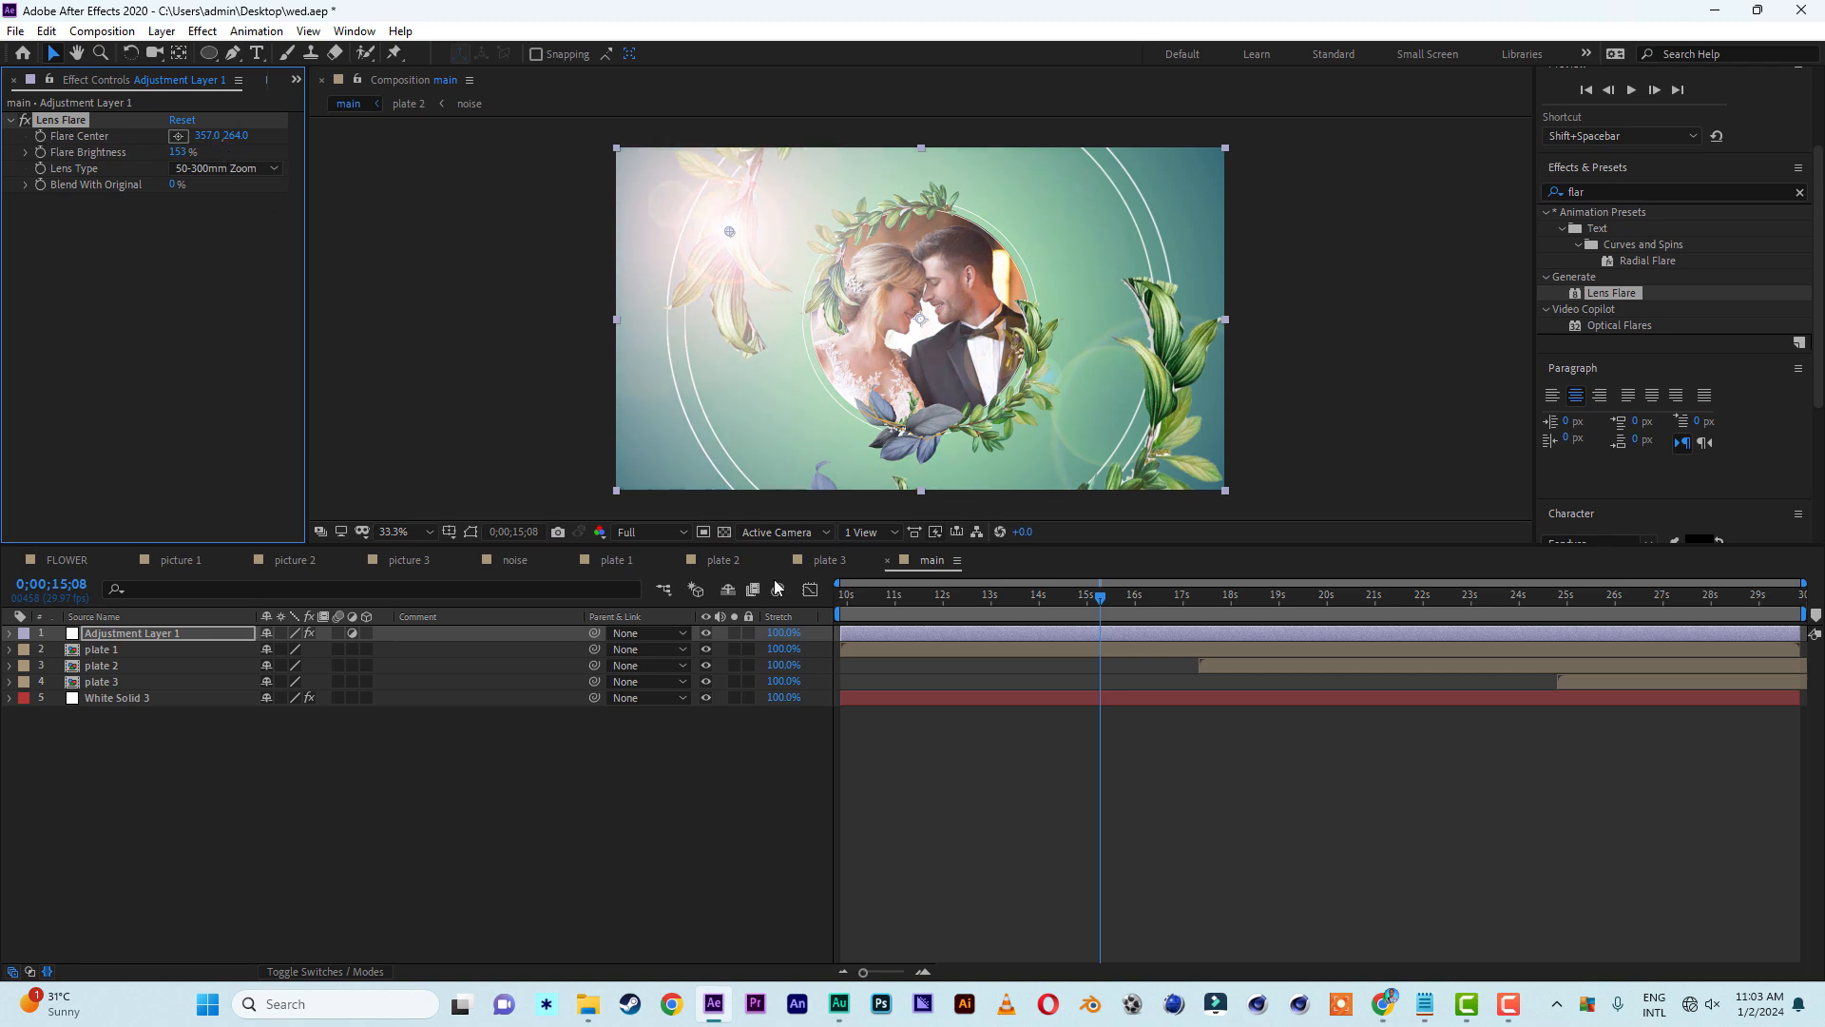
{"action": "key", "text": "F4"}
{"action": "key", "text": "space"}
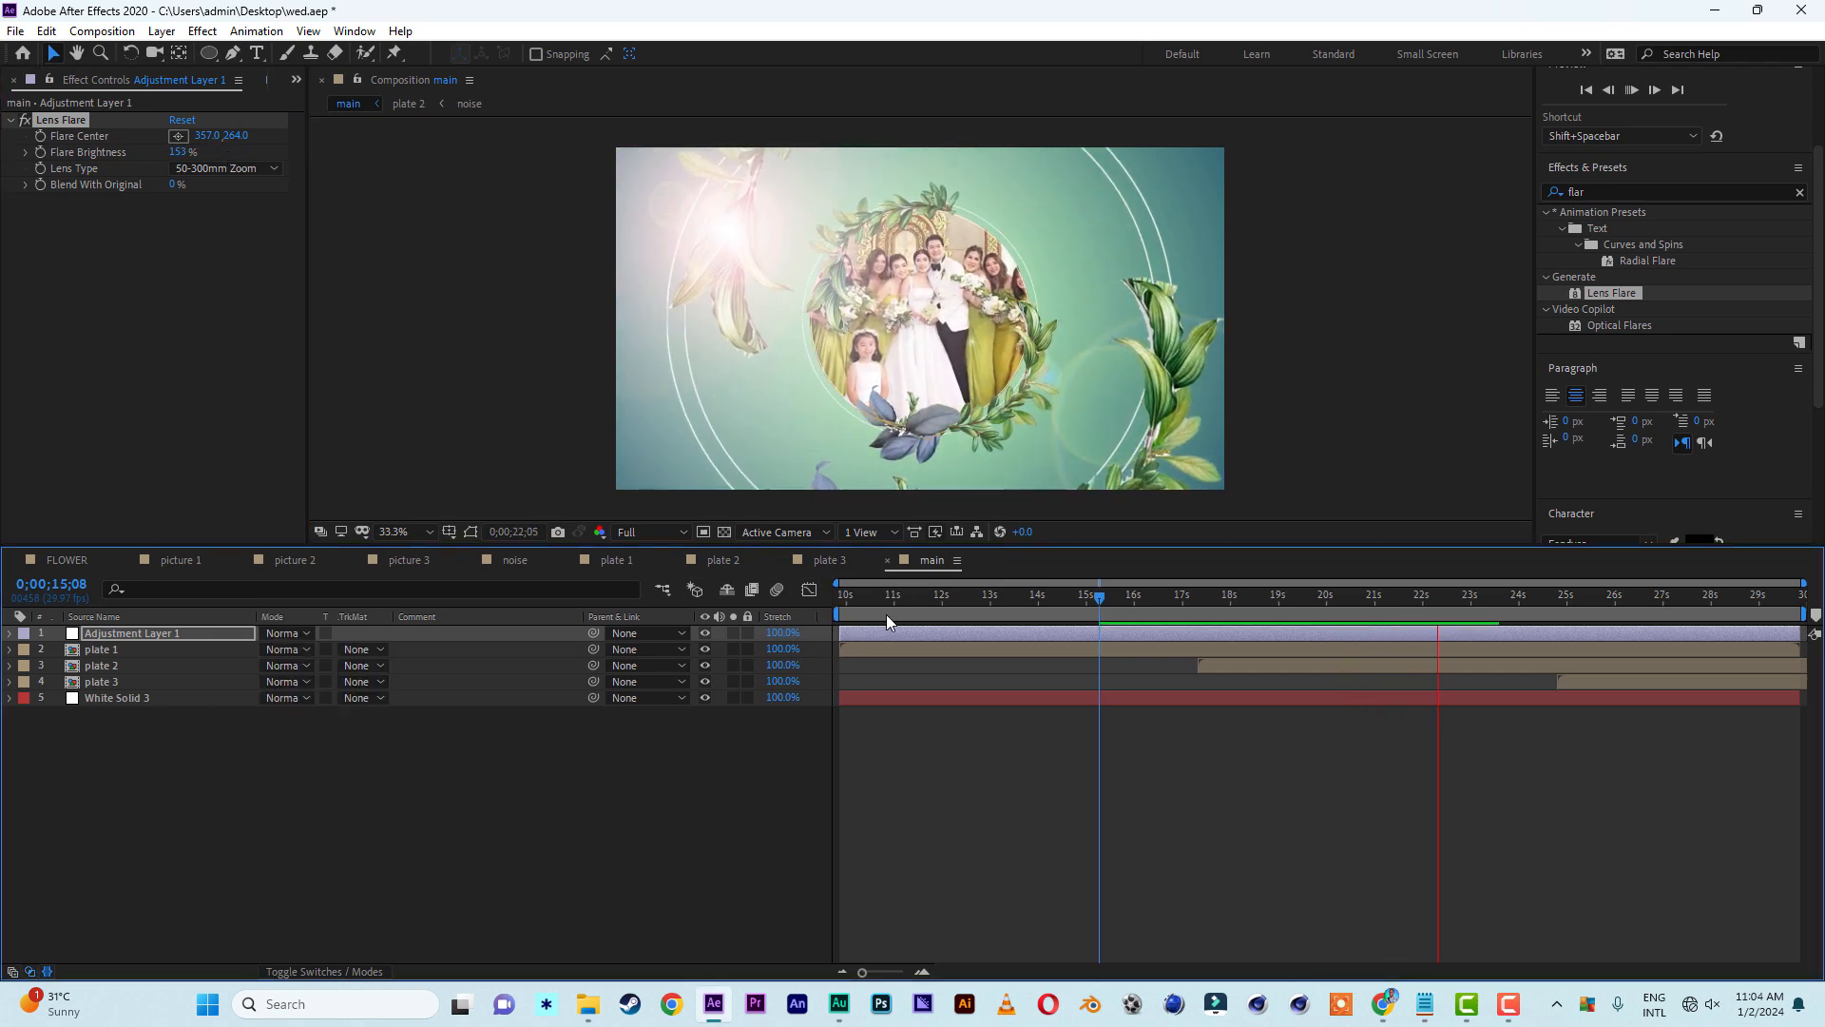
Set the lens flare's Flare Brightness to 120% and preview the main composition from about 0;00;12;23
{"action": "left_click", "coordinate": [978, 599]}
{"action": "left_click_drag", "start_coordinate": [178, 157], "coordinate": [153, 152]}
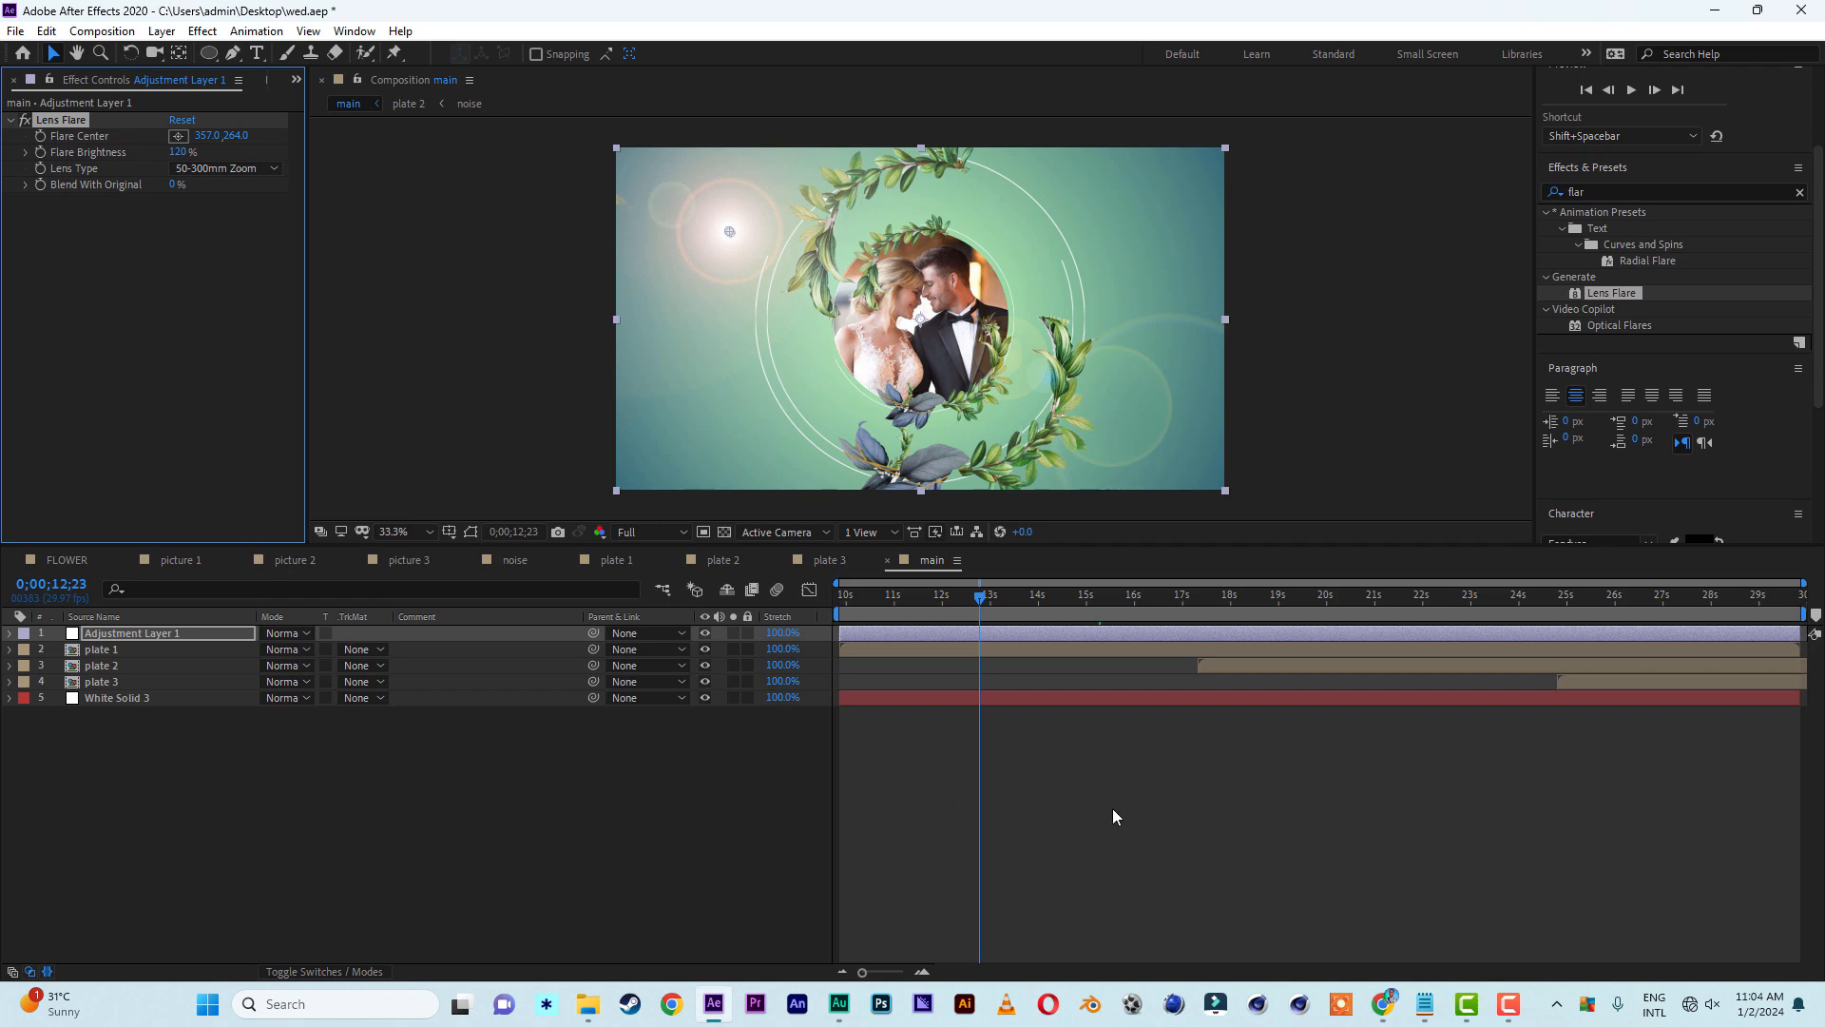
{"action": "key", "text": "space"}
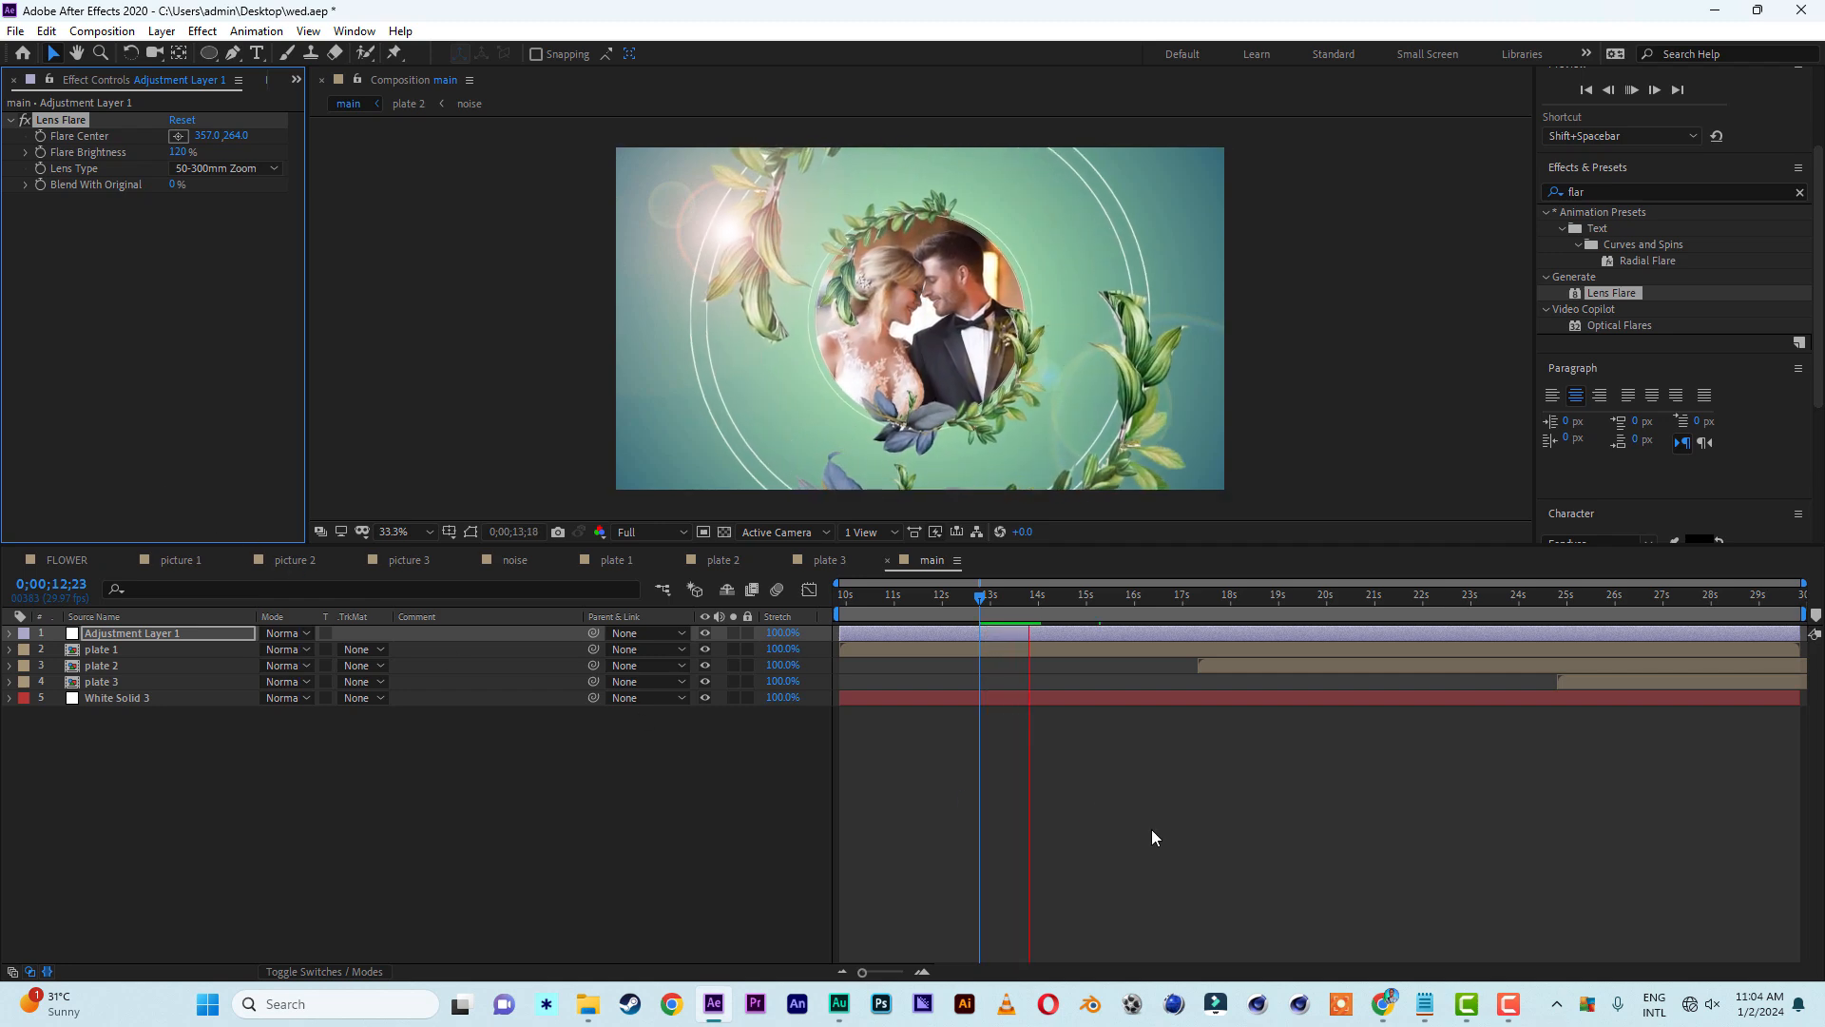